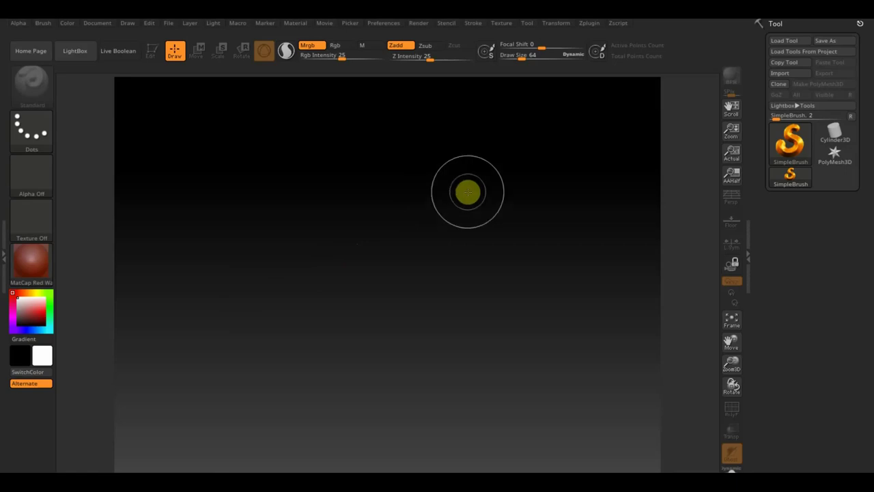
Step: Draw a Cube3D on the canvas, convert it to PolyMesh3D and turn on the Floor grid
left_click(791, 144)
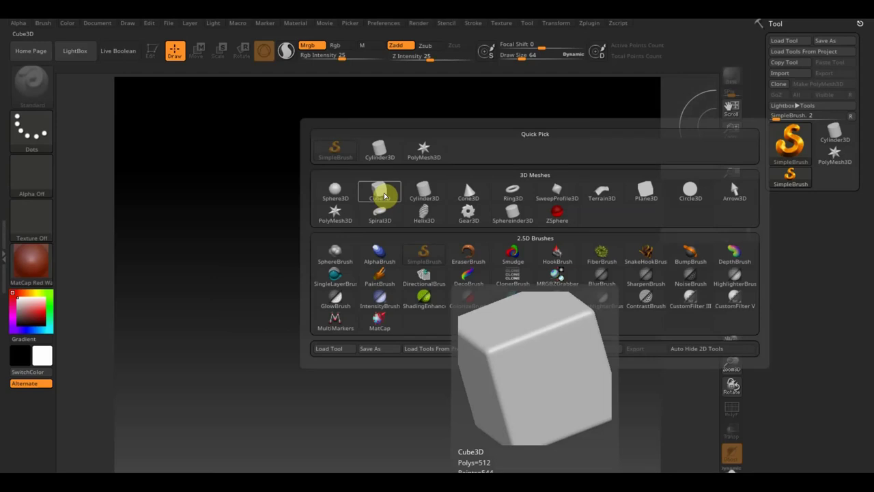
left_click(385, 196)
left_click_drag(381, 273, 381, 368)
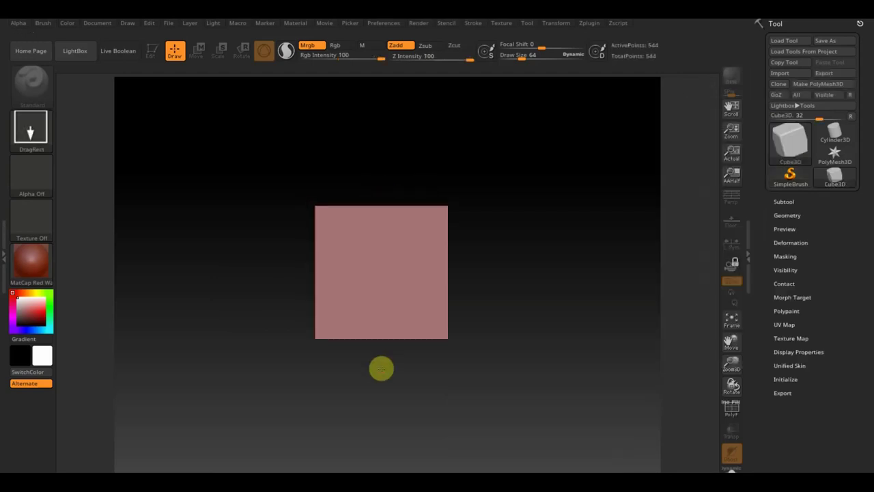
left_click(153, 51)
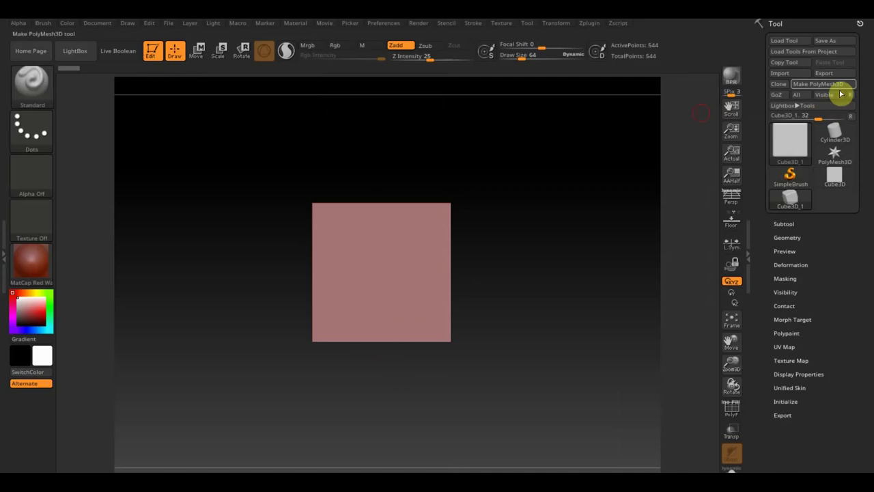
left_click(830, 84)
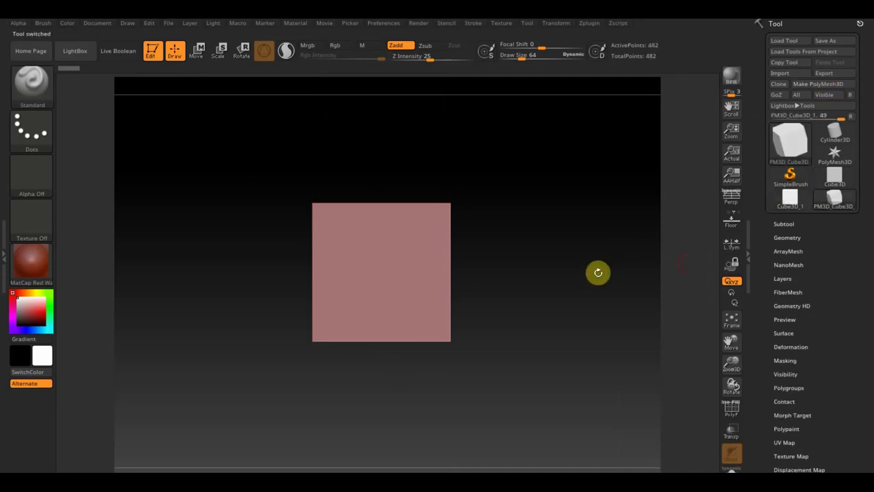
left_click(727, 228)
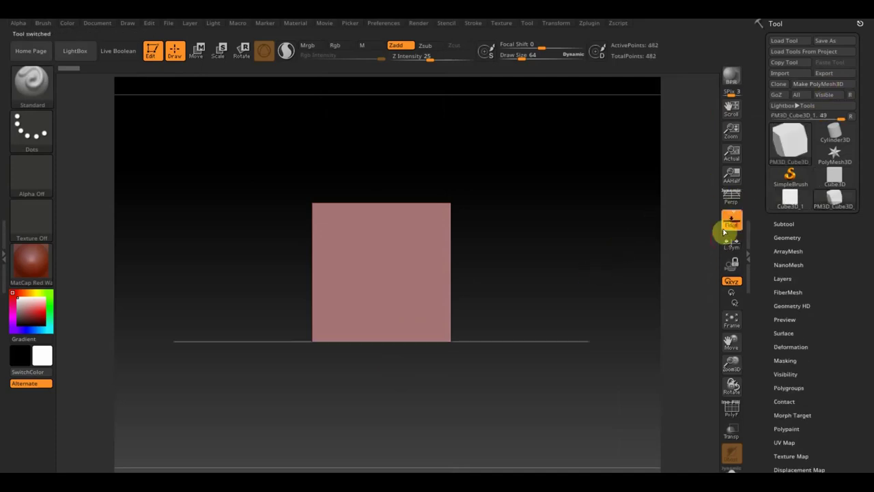
Step: Scale the cube down uniformly with the Move gizmo, then stretch it horizontally into a wide block
left_click(197, 50)
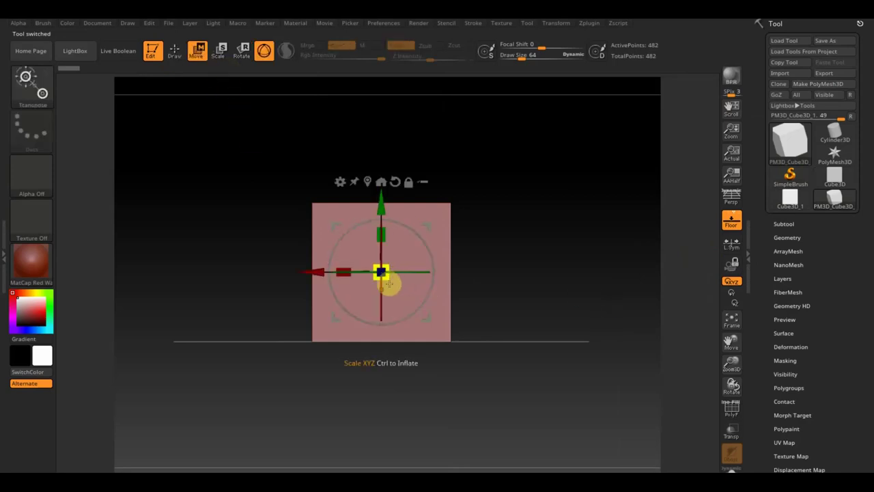
left_click_drag(390, 279, 352, 243)
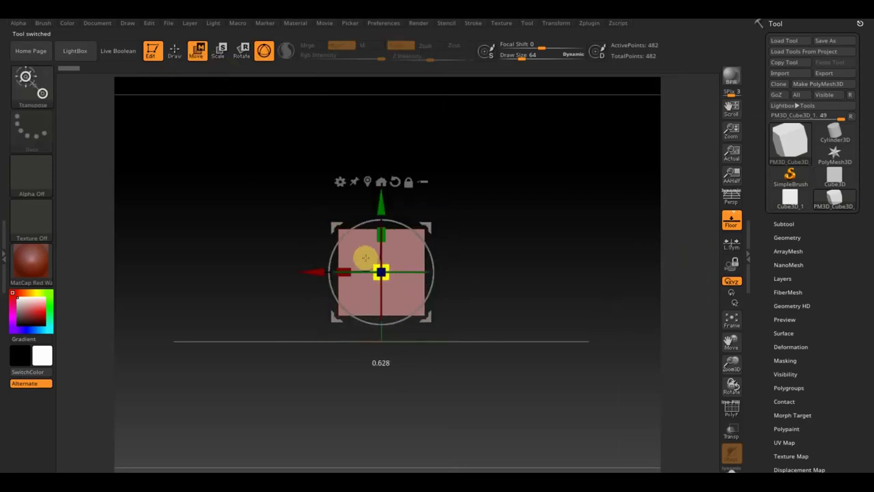
mouse_move(547, 266)
left_mouse_down()
mouse_move(490, 264)
mouse_move(523, 286)
mouse_move(540, 349)
left_mouse_up()
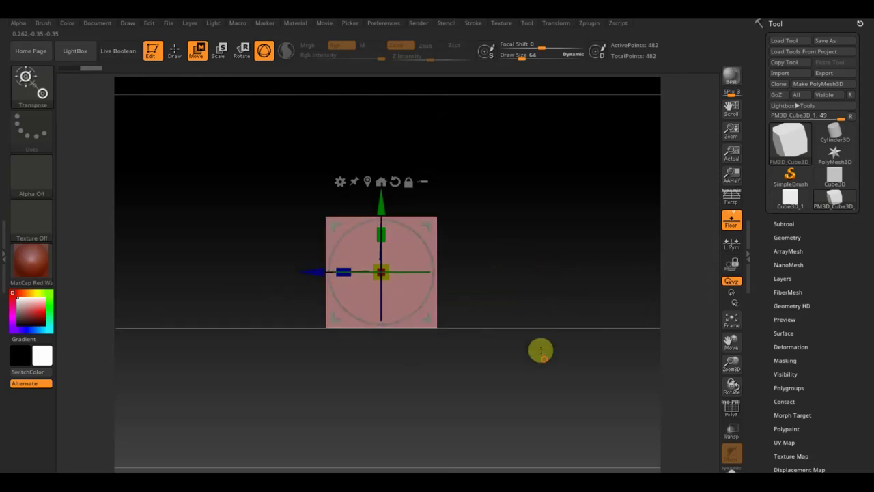
left_click_drag(349, 266, 297, 266)
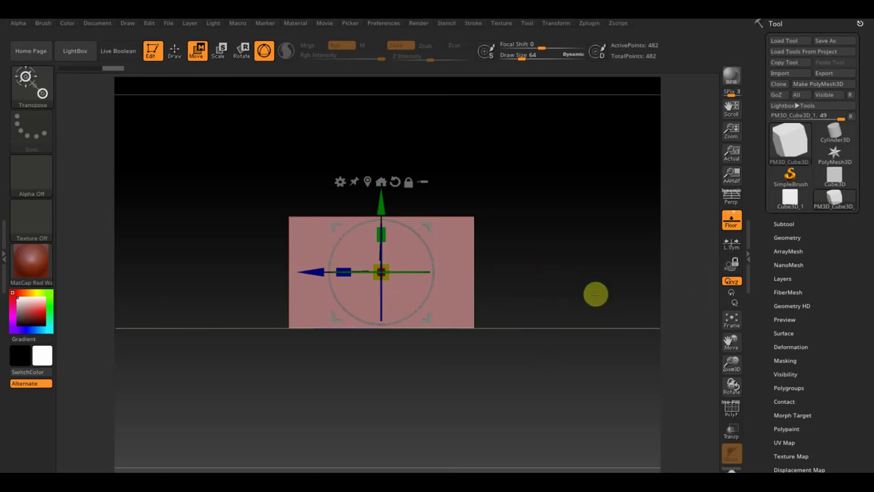
Step: DynaMesh the block at resolution 128 (17,552 points) and orbit around to inspect it
left_click(791, 237)
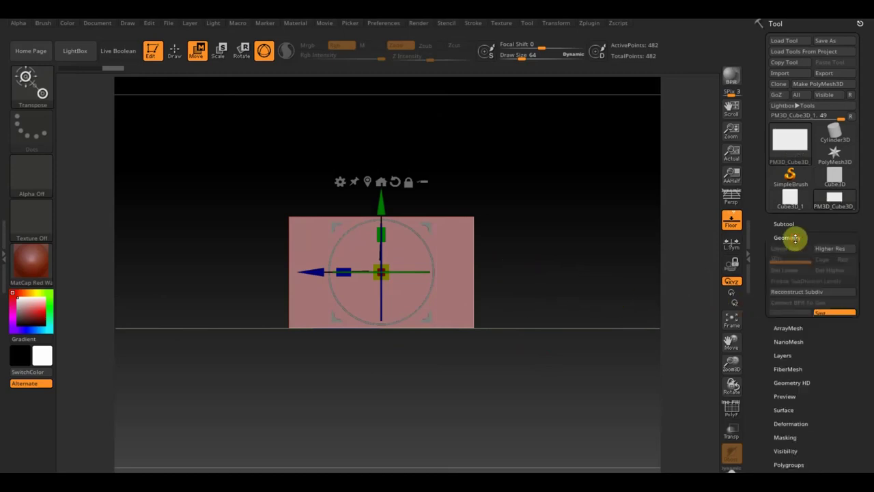
left_click(786, 390)
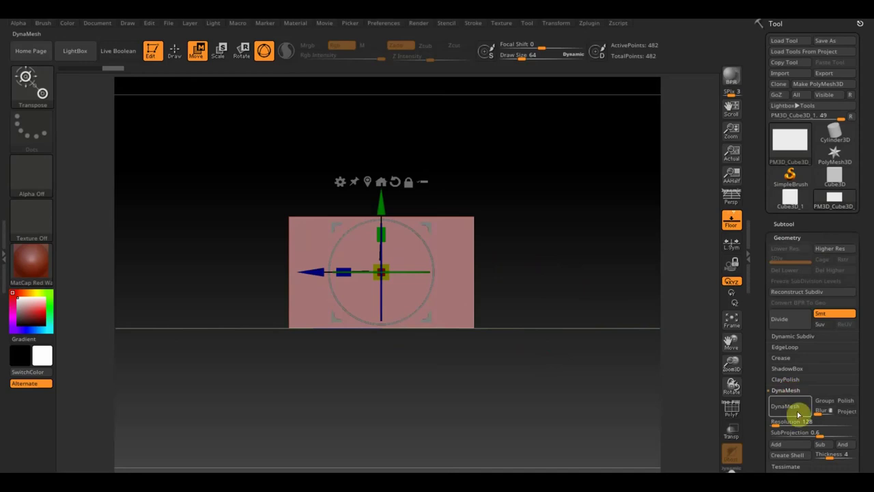
left_click(787, 407)
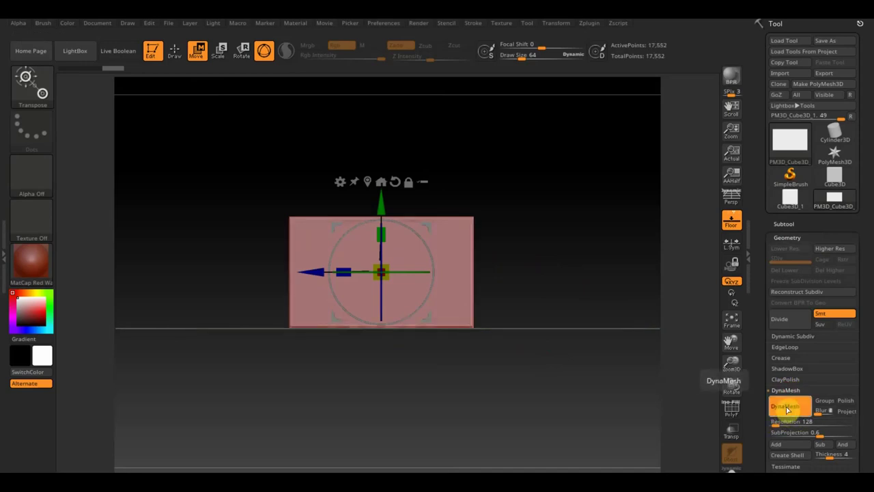
mouse_move(617, 350)
left_mouse_down()
mouse_move(579, 338)
mouse_move(580, 355)
mouse_move(572, 324)
mouse_move(596, 306)
left_mouse_up()
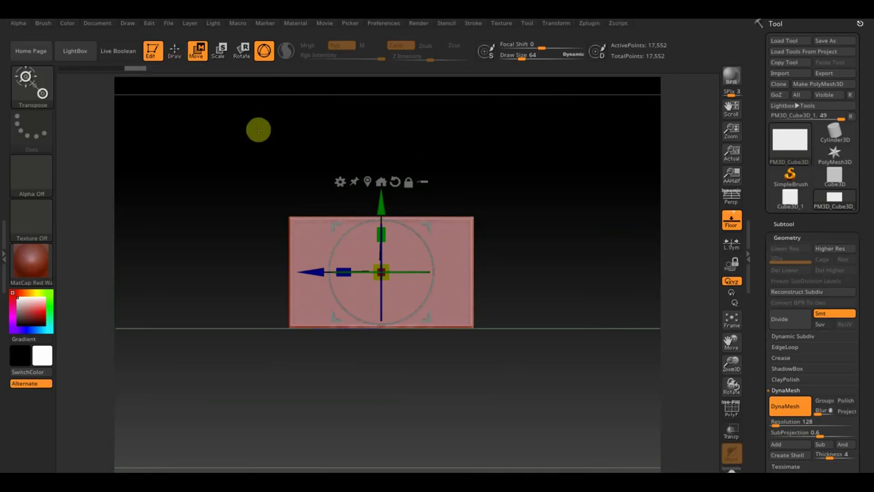
left_click_drag(361, 152, 425, 154)
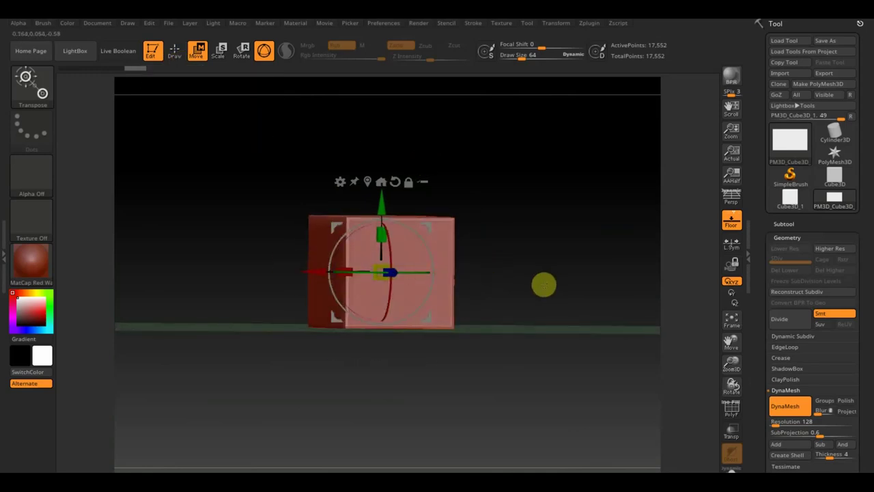
mouse_move(548, 256)
left_mouse_down()
mouse_move(489, 257)
mouse_move(534, 258)
left_mouse_up()
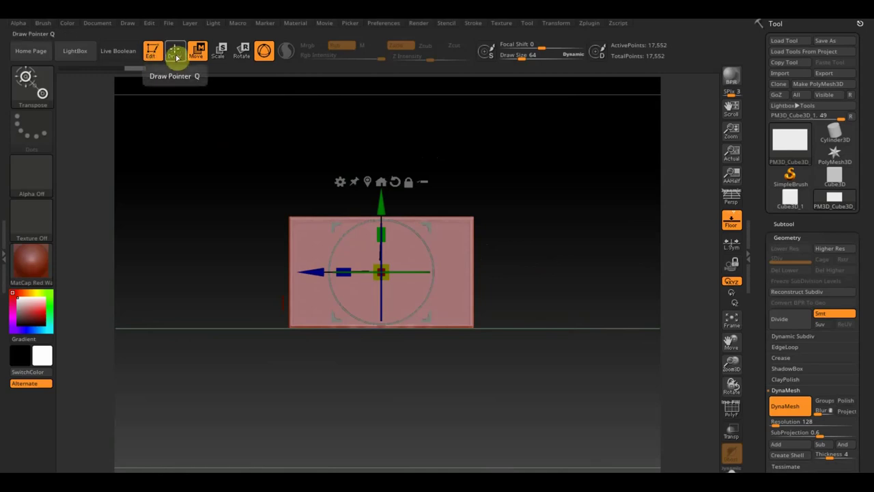
Step: Return to sculpting mode and browse the brush picker for the ClipCircle brush
left_click(43, 95)
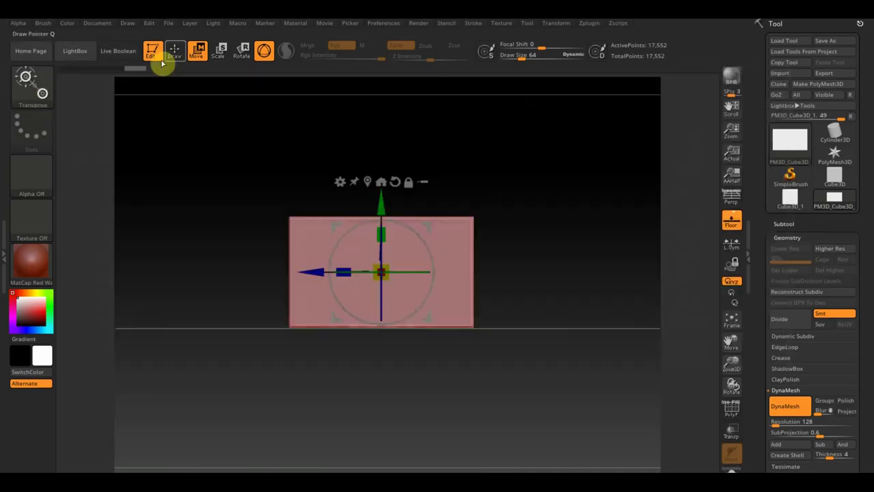
left_click(175, 51)
left_click(35, 96)
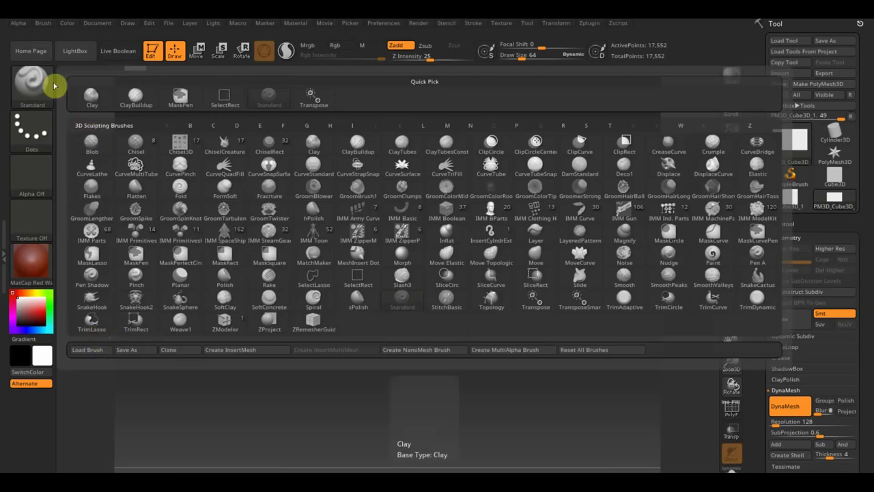
key("ctrl+shift")
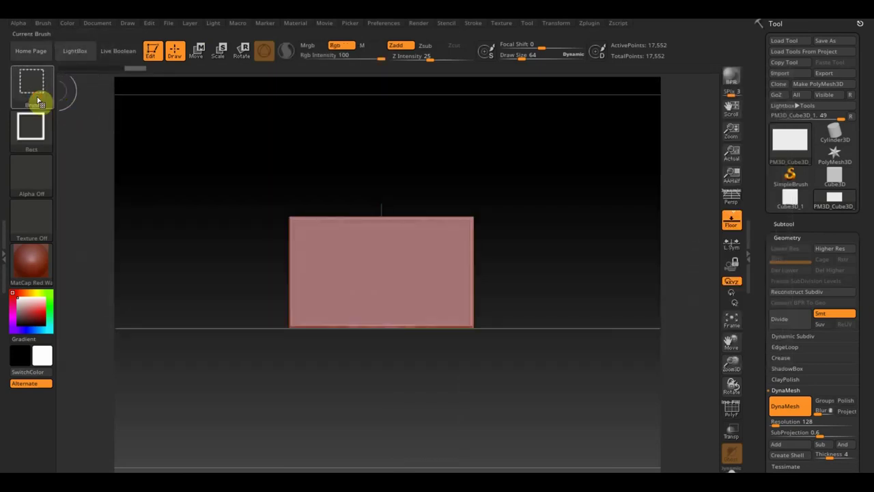
left_click(37, 99)
Step: Snap to a straight front view and clip the block's corner with a ClipCircle ellipse
mouse_move(226, 195)
left_mouse_down()
mouse_move(304, 284)
mouse_move(267, 252)
mouse_move(242, 203)
left_mouse_up()
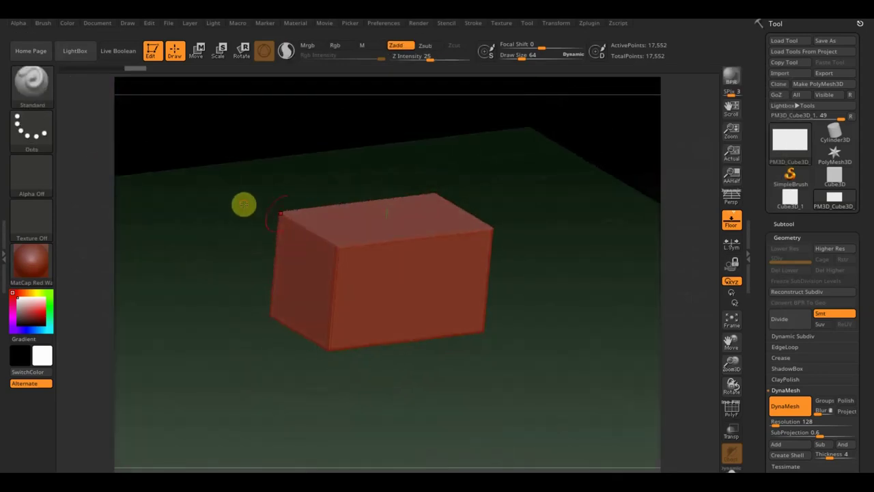
key("shift")
left_click_drag(506, 230, 504, 247, "shift")
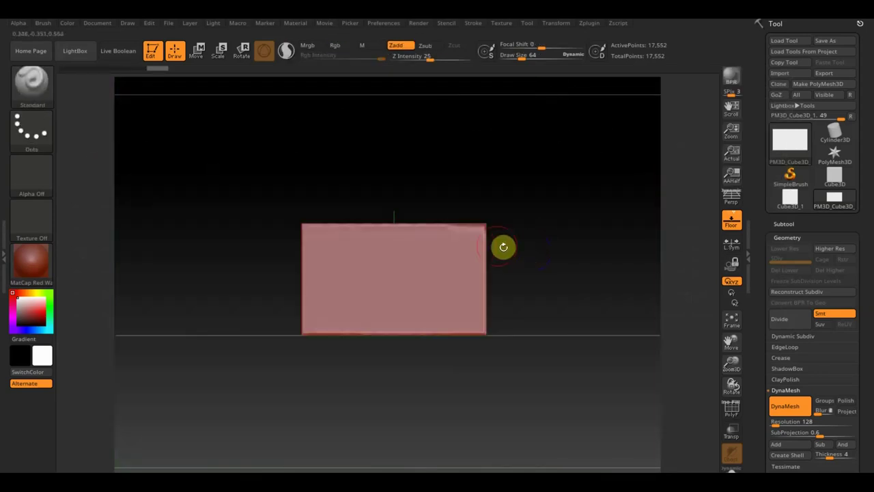
key("shift")
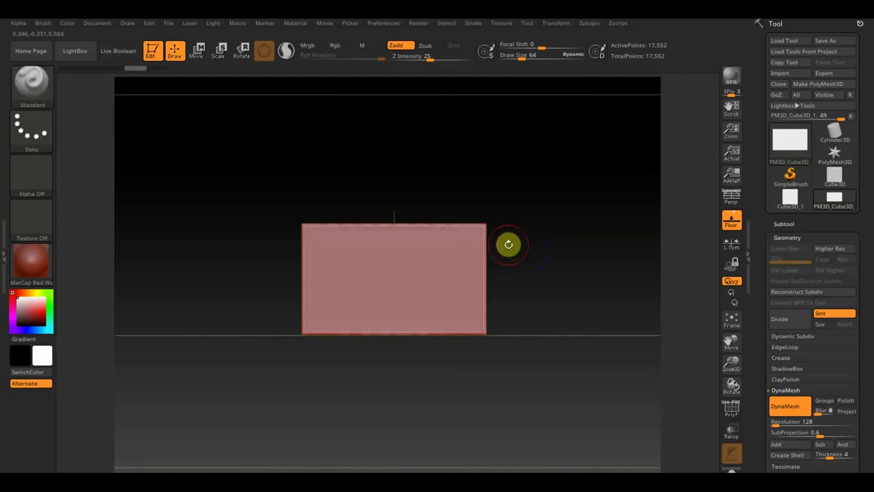
key("ctrl+shift")
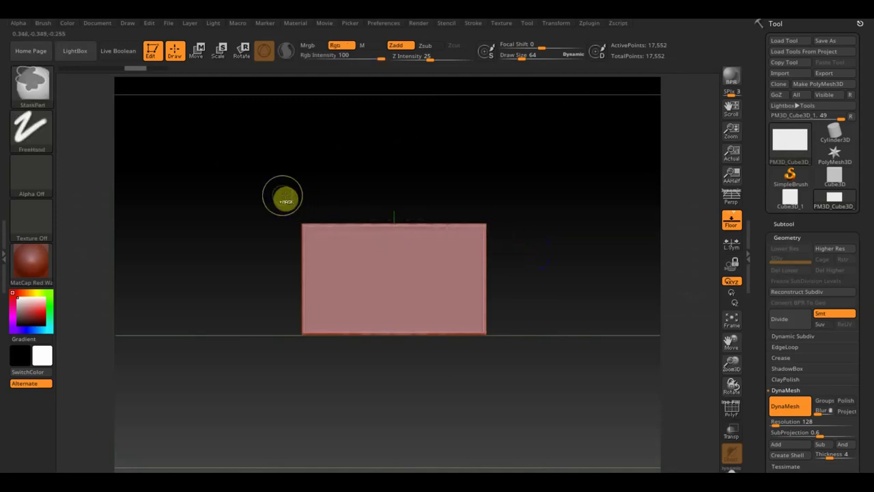
mouse_move(249, 187)
left_mouse_down("ctrl+shift")
mouse_move(485, 398)
mouse_move(492, 418)
mouse_move(470, 412)
mouse_move(531, 419)
mouse_move(523, 433)
left_mouse_up("ctrl+shift")
mouse_move(546, 371)
left_mouse_down()
mouse_move(504, 369)
mouse_move(554, 340)
mouse_move(581, 339)
mouse_move(645, 377)
left_mouse_up()
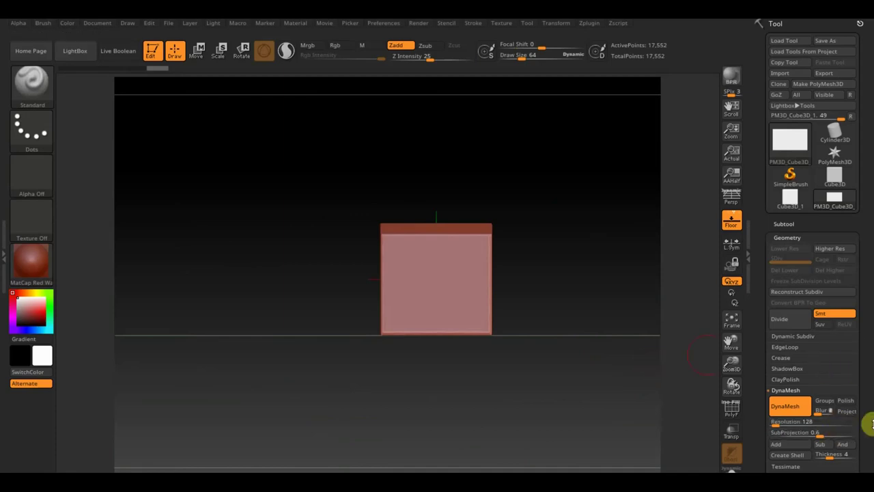
Step: Mirror And Weld the clipped block so its curved top is symmetrical (17,792 points)
scroll(870, 420, "down", 3)
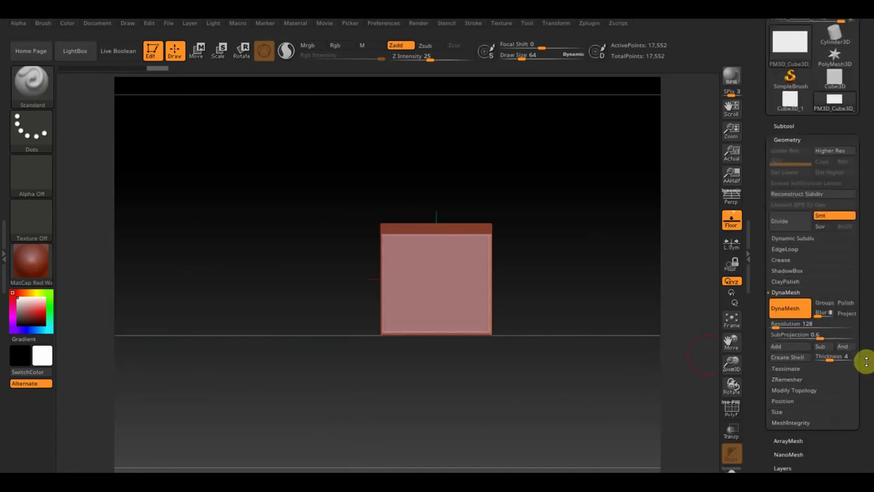
left_click(799, 391)
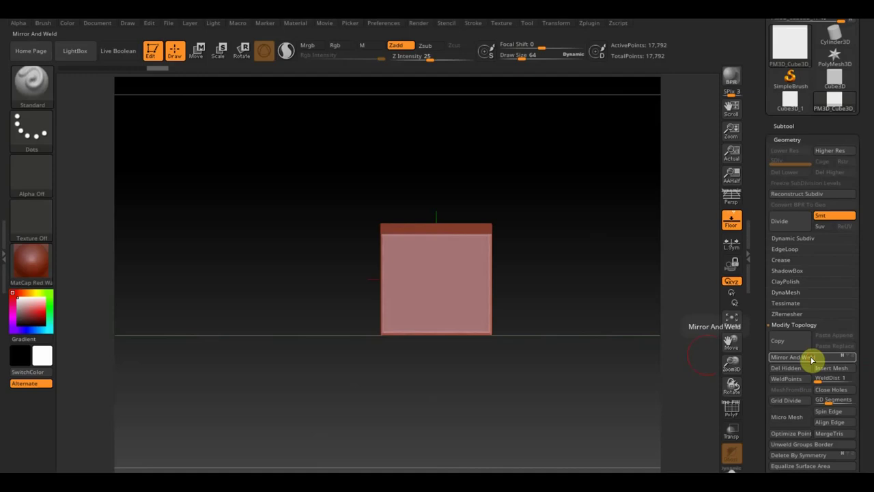
left_click(811, 360)
mouse_move(636, 341)
left_mouse_down()
mouse_move(575, 336)
mouse_move(570, 390)
mouse_move(550, 378)
left_mouse_up()
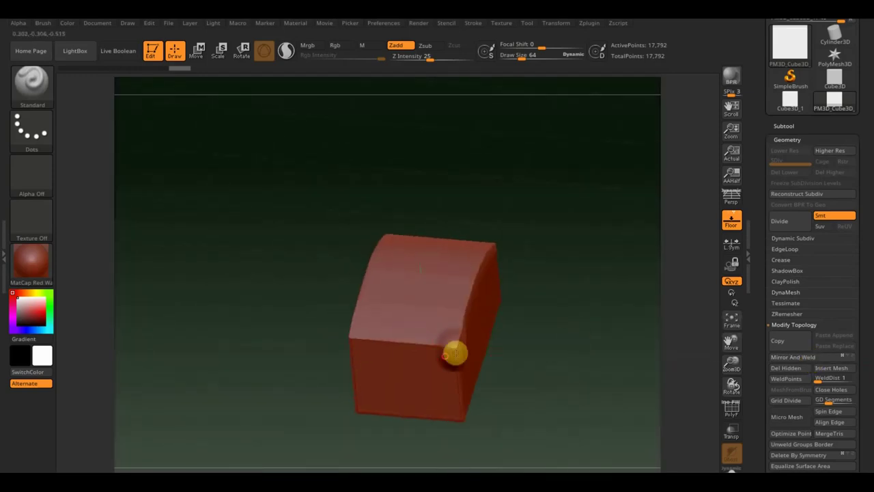
left_click(796, 359)
mouse_move(669, 371)
left_mouse_down()
mouse_move(609, 383)
mouse_move(615, 345)
mouse_move(619, 353)
left_mouse_up()
Step: Rotate the block around its vertical axis with the Move gizmo, orbiting to check it
mouse_move(594, 404)
left_mouse_down()
mouse_move(582, 371)
mouse_move(526, 376)
mouse_move(582, 303)
mouse_move(592, 306)
mouse_move(490, 294)
mouse_move(511, 314)
mouse_move(552, 314)
mouse_move(547, 329)
left_mouse_up()
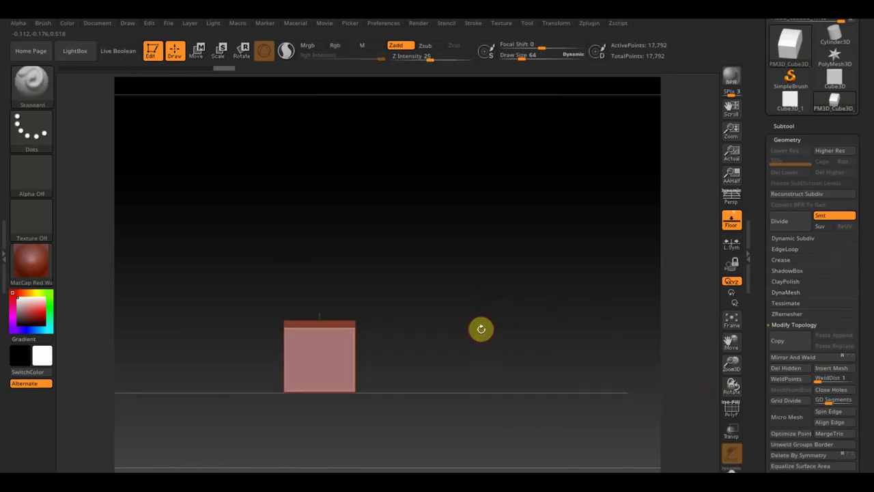
left_click_drag(480, 329, 560, 329, "alt")
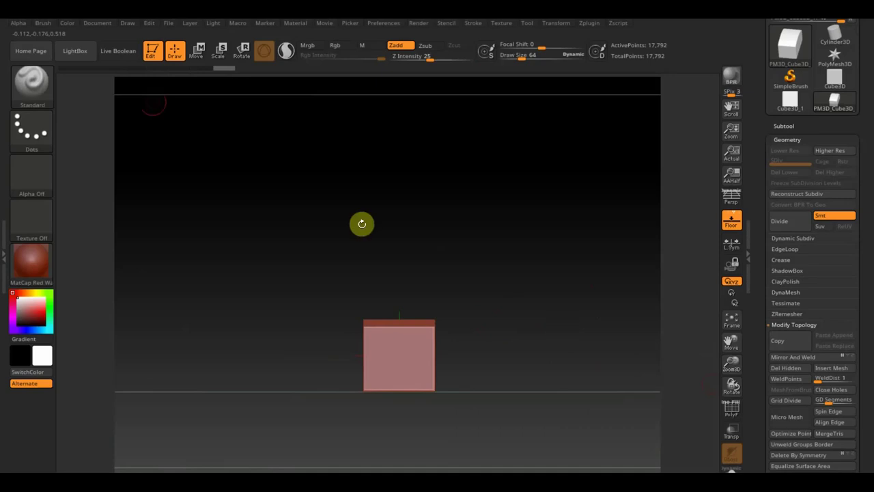
left_click(196, 49)
left_click_drag(363, 354, 373, 350)
left_click_drag(525, 291, 587, 304)
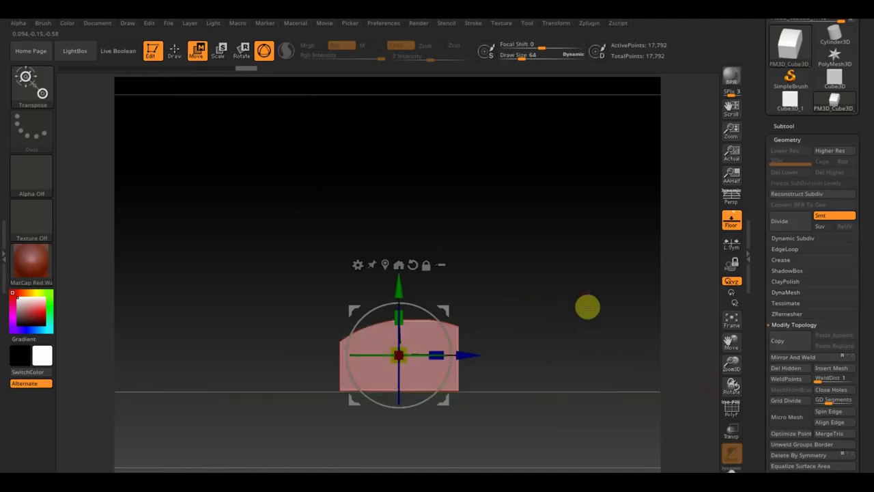
Step: Append a Cylinder3D subtool, rotate it a quarter turn and shrink it to about half size
left_click(783, 126)
left_click(833, 314)
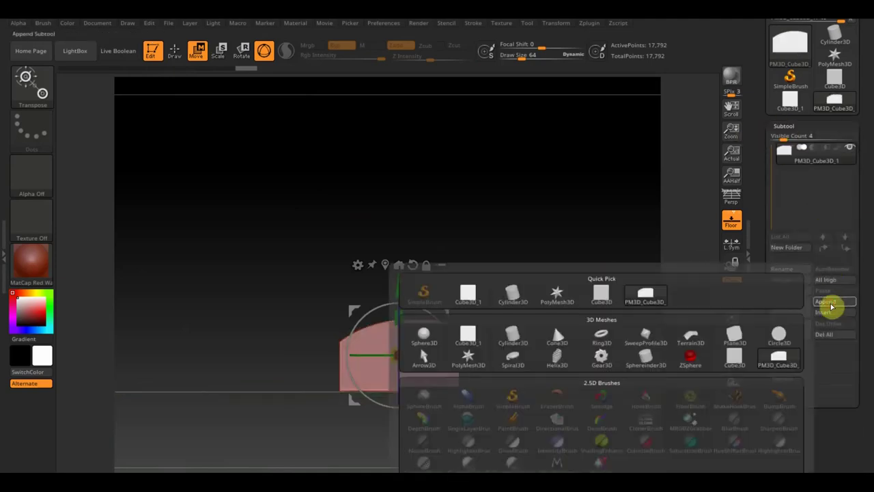
left_click(512, 337)
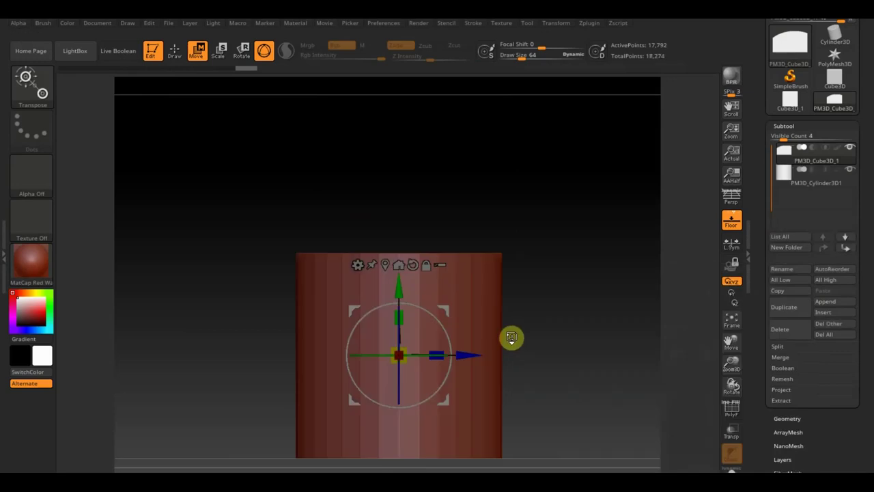
left_click(792, 181)
left_click_drag(669, 247, 576, 293, "shift")
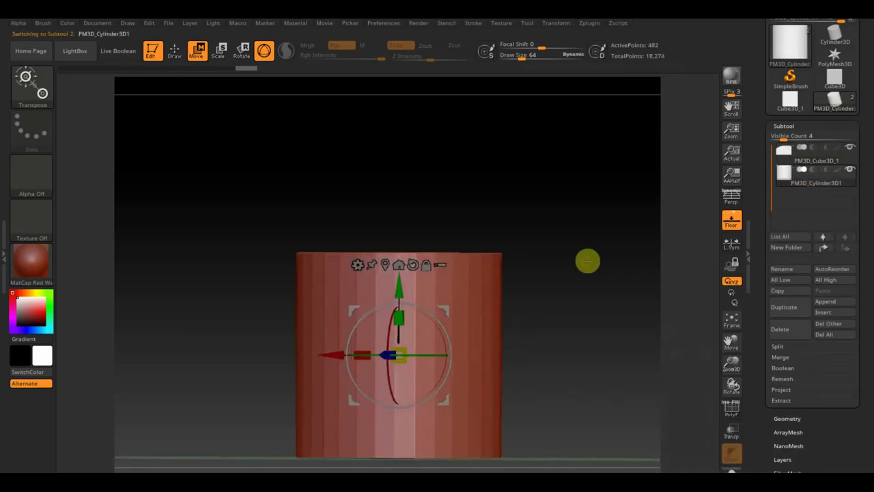
mouse_move(437, 316)
left_mouse_down()
mouse_move(327, 253)
mouse_move(307, 252)
left_mouse_up()
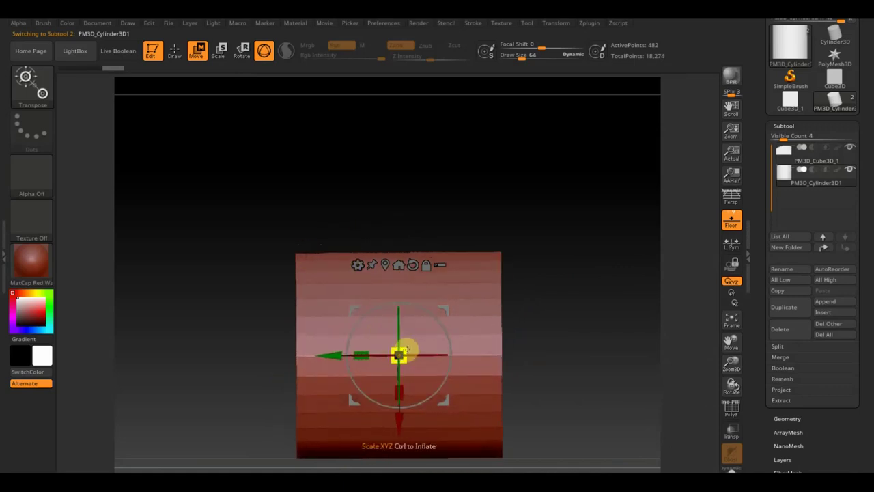
left_click_drag(407, 363, 346, 297)
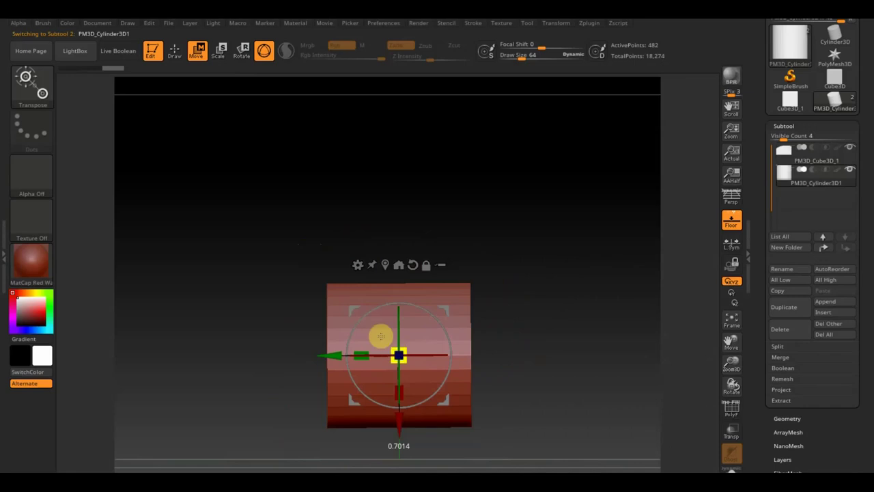
Step: Turn the cylinder sideways and position it as a disc against the block's rounded end
mouse_move(401, 300)
left_mouse_down()
mouse_move(545, 298)
mouse_move(552, 311)
left_mouse_up()
mouse_move(464, 353)
left_mouse_down()
mouse_move(524, 359)
mouse_move(581, 335)
mouse_move(548, 330)
mouse_move(567, 329)
left_mouse_up()
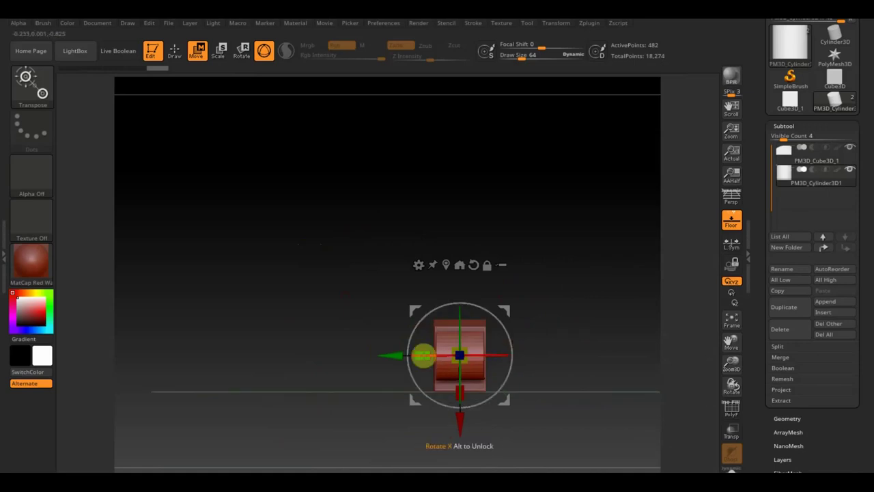
left_click_drag(424, 355, 380, 350)
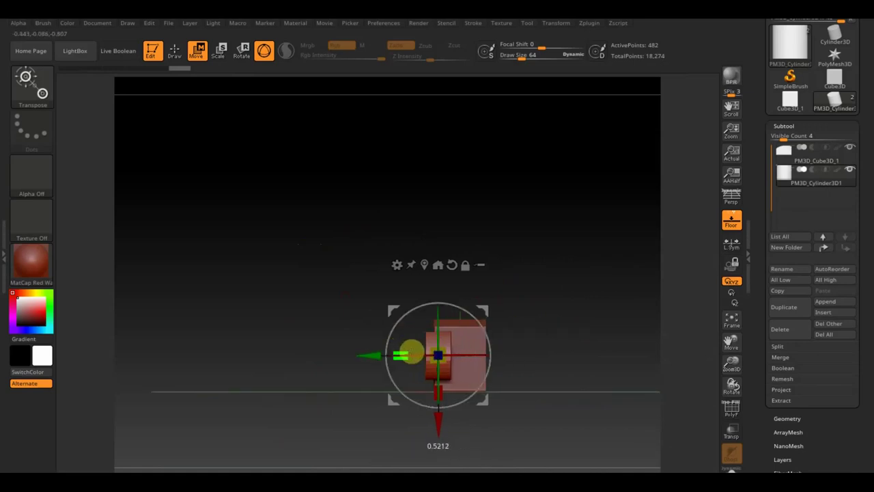
left_click_drag(413, 353, 590, 343)
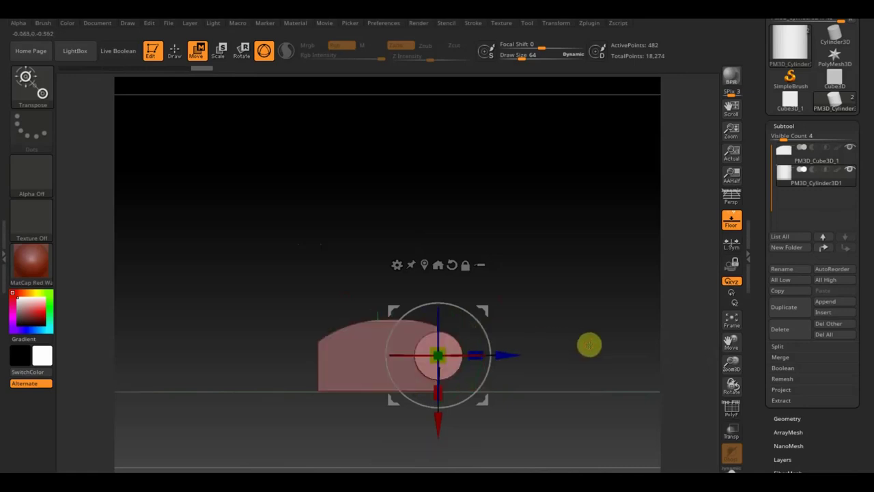
left_click_drag(517, 356, 477, 356)
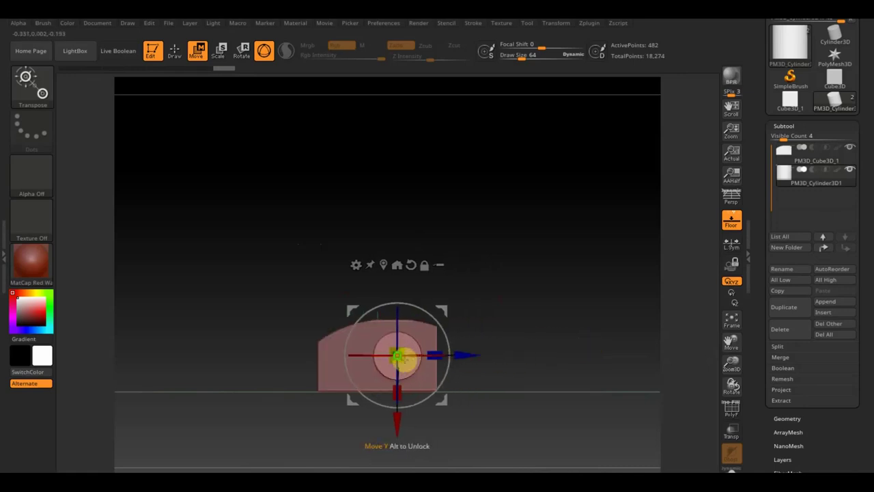
left_click_drag(397, 355, 398, 362)
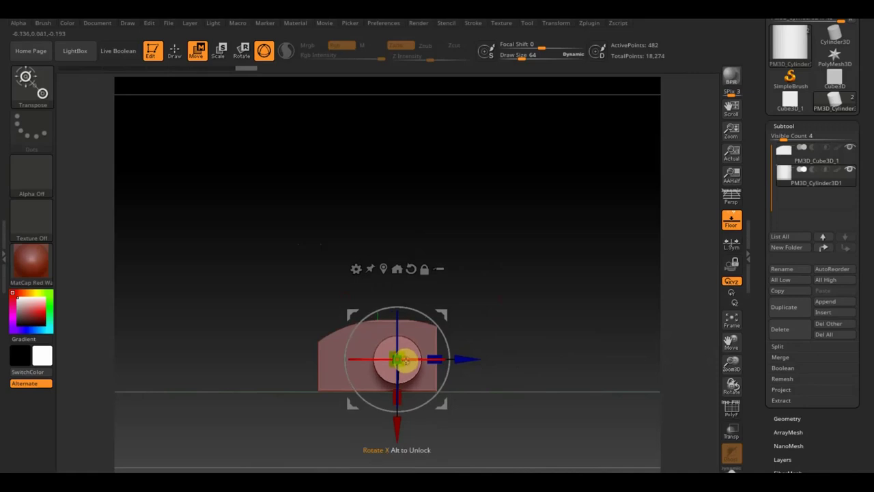
left_click_drag(406, 362, 412, 369)
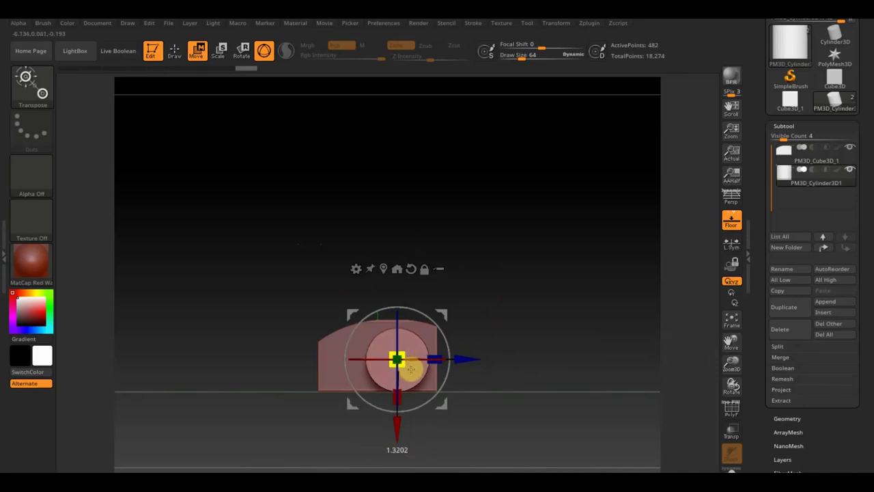
left_click_drag(466, 361, 456, 355)
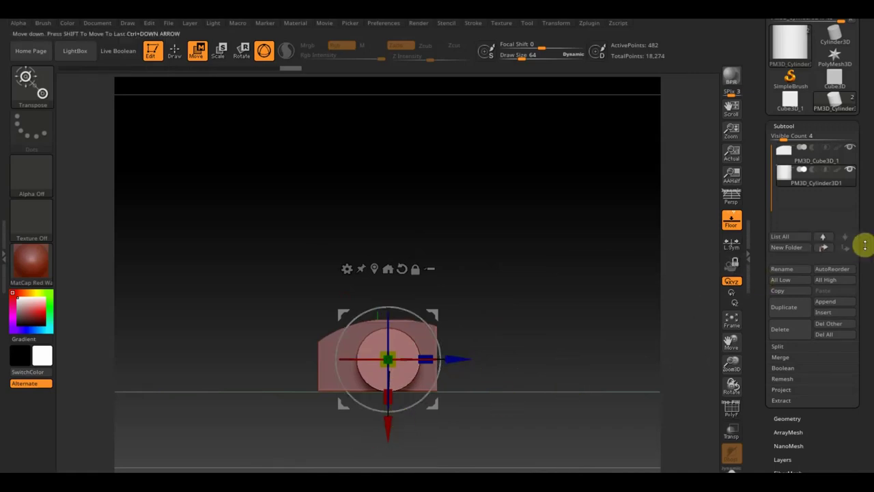
Step: Append a Cube3D subtool, shrink it and move it to the right of the body
left_click(833, 302)
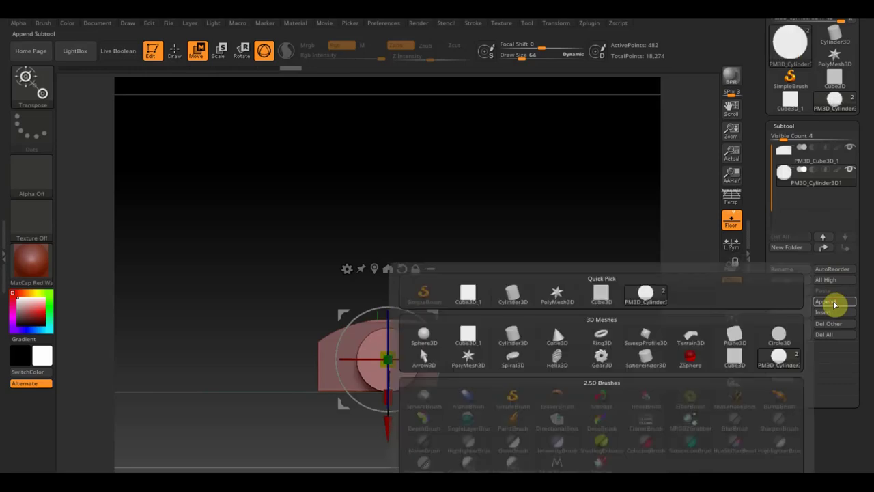
left_click(468, 293)
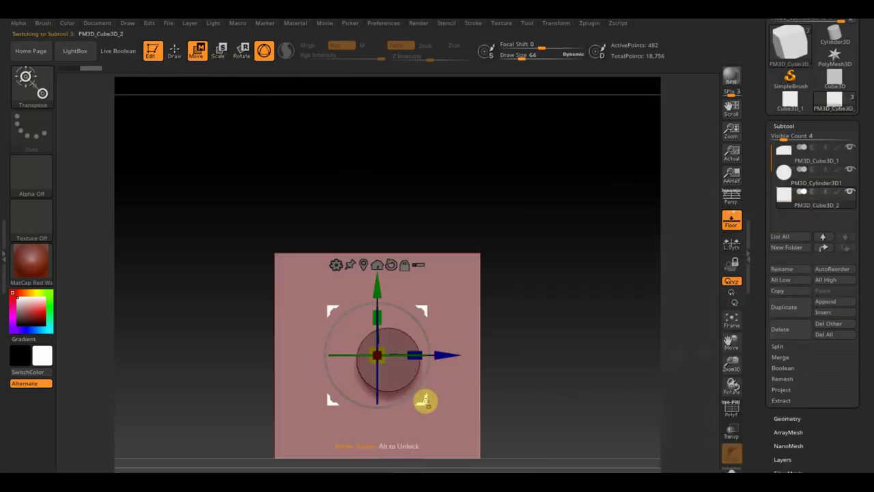
left_click_drag(384, 362, 328, 266)
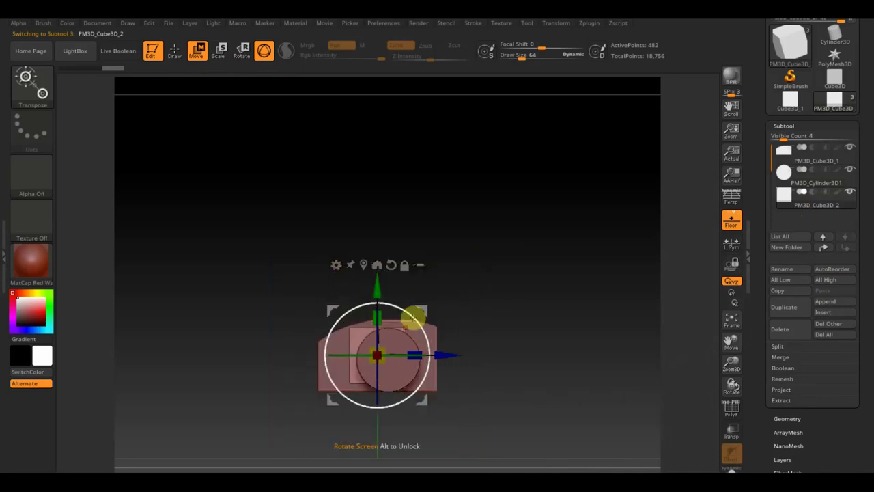
left_click_drag(435, 355, 483, 362)
mouse_move(423, 290)
left_mouse_down()
mouse_move(419, 285)
mouse_move(420, 293)
left_mouse_up()
mouse_move(511, 290)
left_mouse_down()
mouse_move(523, 308)
mouse_move(515, 311)
mouse_move(531, 242)
left_mouse_up()
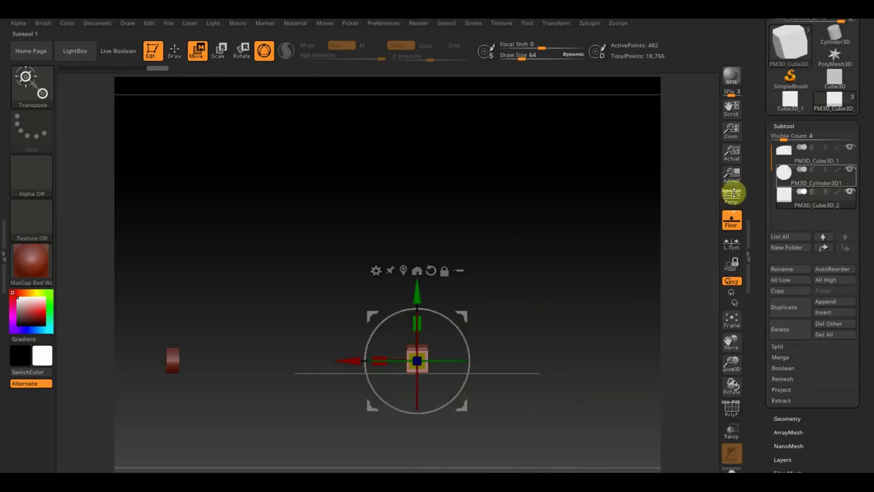
Step: Slide the cylinder toward the cube, then move the cube left and stretch it taller and deeper
left_click(784, 172)
mouse_move(107, 361)
left_mouse_down()
mouse_move(284, 360)
mouse_move(104, 369)
mouse_move(335, 372)
left_mouse_up()
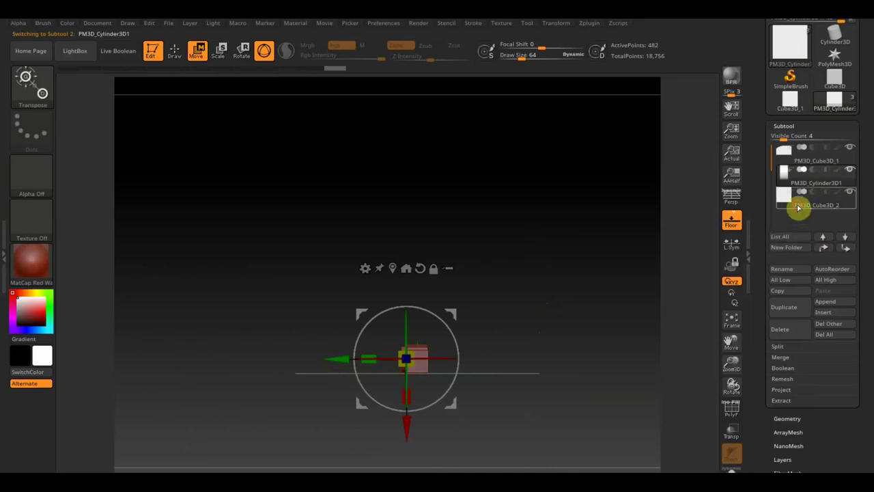
left_click(797, 207)
mouse_move(544, 353)
left_mouse_down()
mouse_move(539, 372)
mouse_move(581, 419)
left_mouse_up()
mouse_move(348, 362)
left_mouse_down()
mouse_move(315, 363)
mouse_move(352, 357)
left_mouse_up()
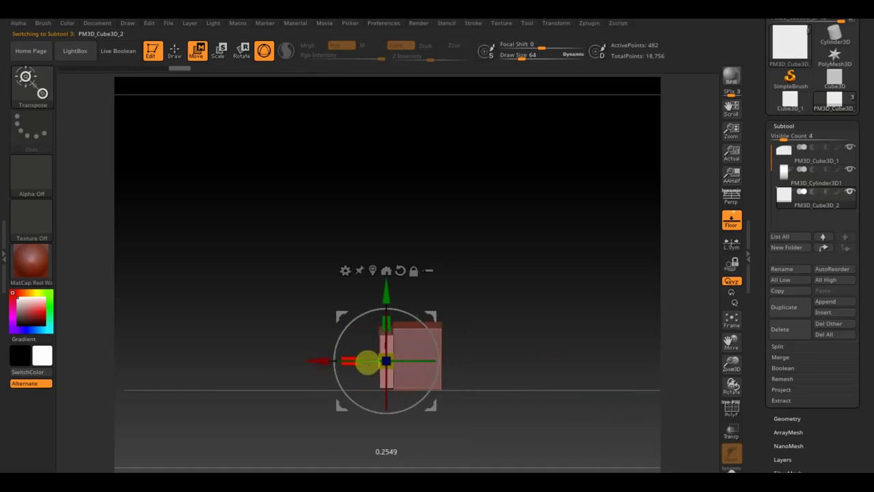
left_click_drag(519, 351, 599, 353)
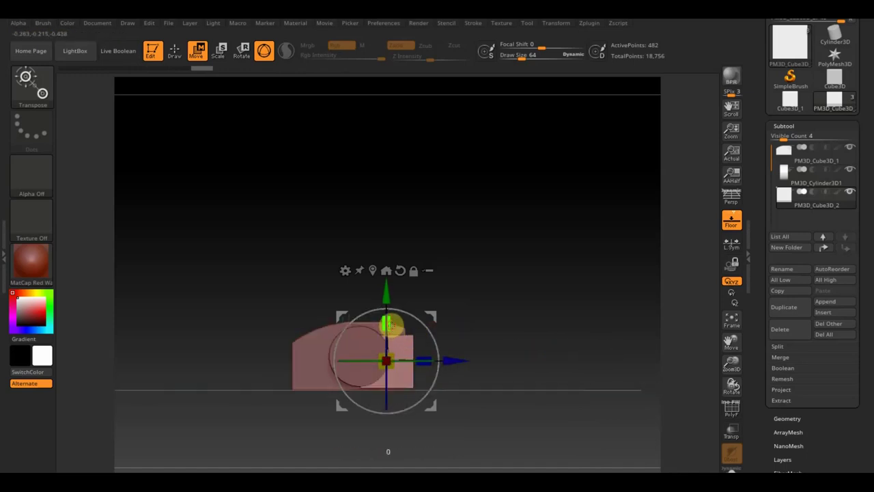
left_click_drag(390, 317, 387, 294)
mouse_move(425, 353)
left_mouse_down()
mouse_move(437, 381)
mouse_move(476, 357)
mouse_move(619, 382)
left_mouse_up()
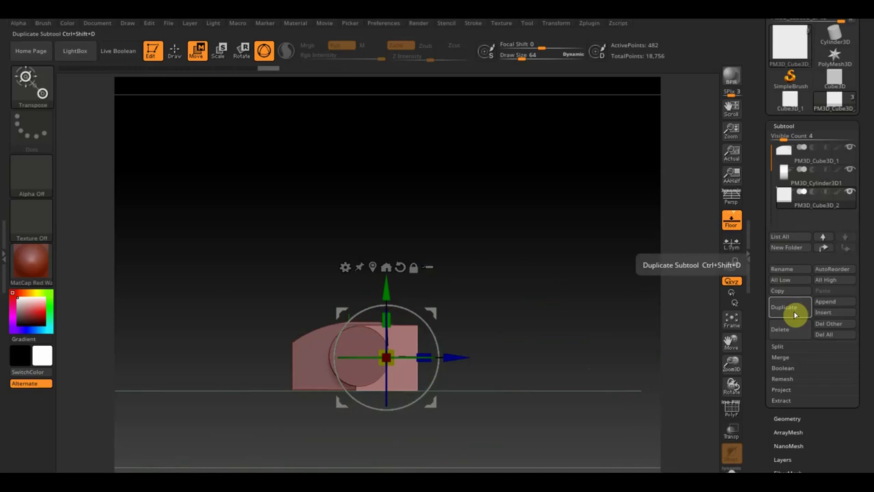
Step: Duplicate the cube subtool and trim part of PM3D_Cube3D_2 with the TrimRect brush
left_click(793, 311)
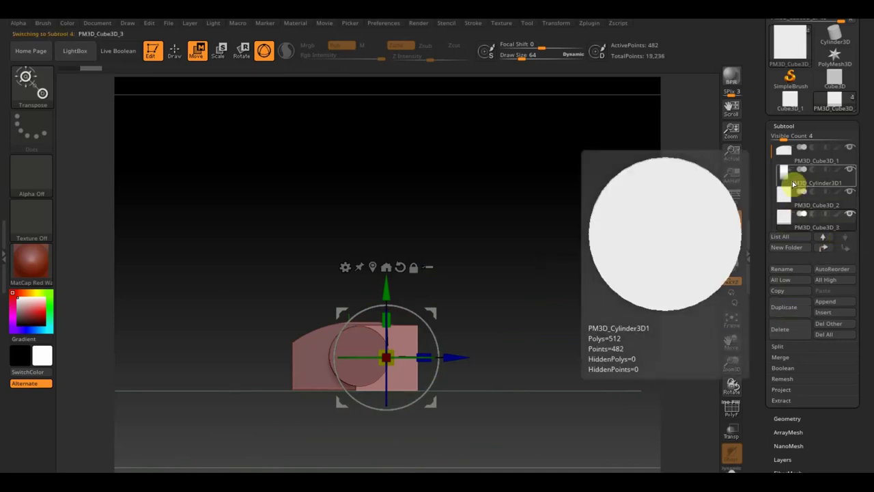
left_click(791, 180)
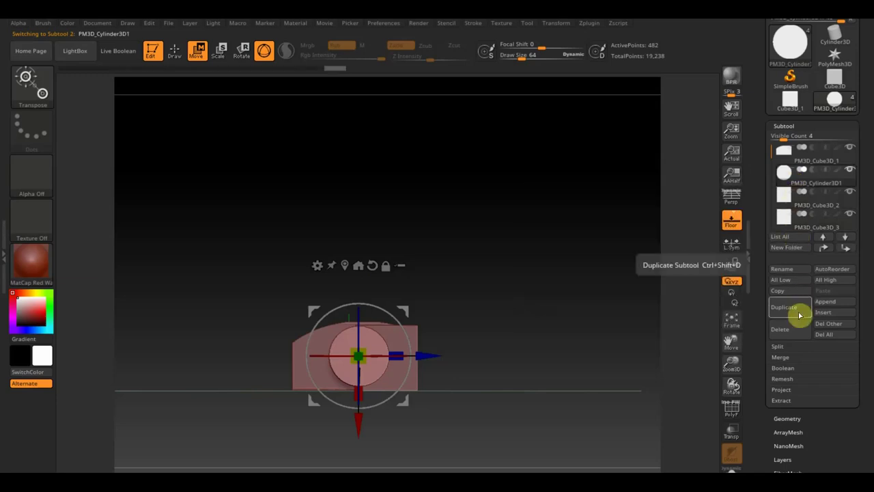
left_click(792, 200)
left_click(175, 51)
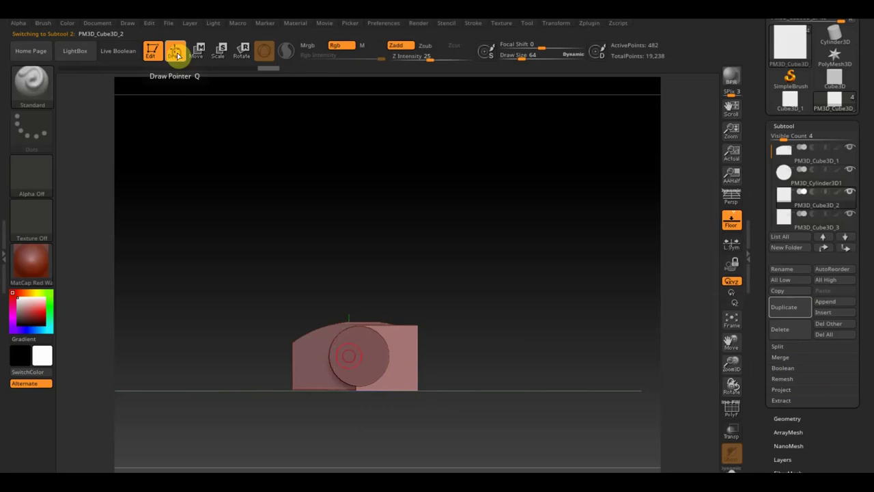
left_click(31, 81)
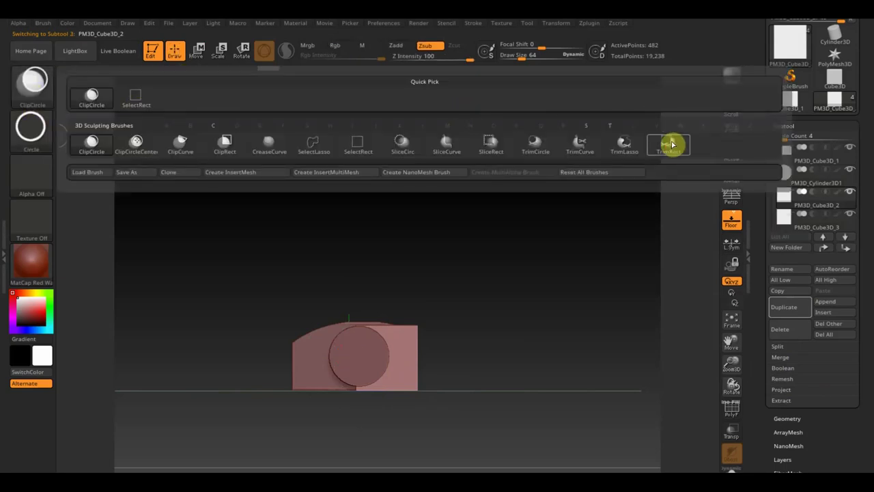
left_click(669, 145)
left_click_drag(512, 449, 288, 386)
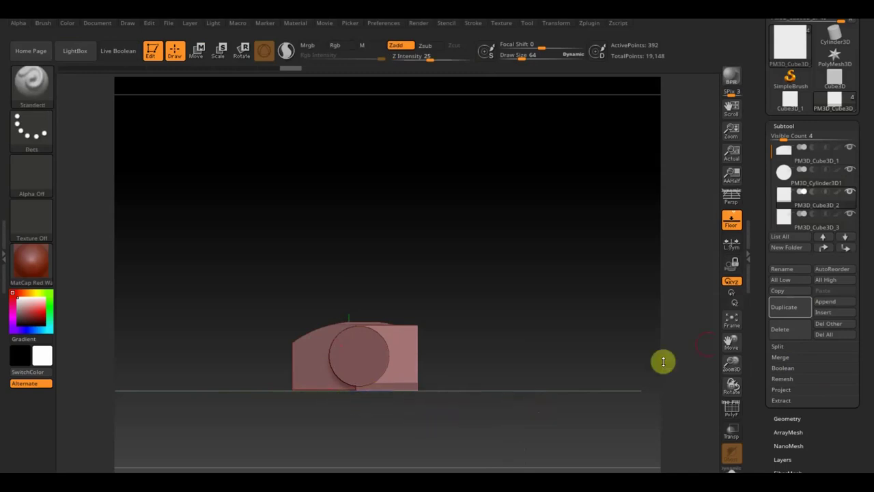
Step: Flatten the PM3D_Cube3D_3 copy vertically and slide it along its width over the disc
left_click(794, 220)
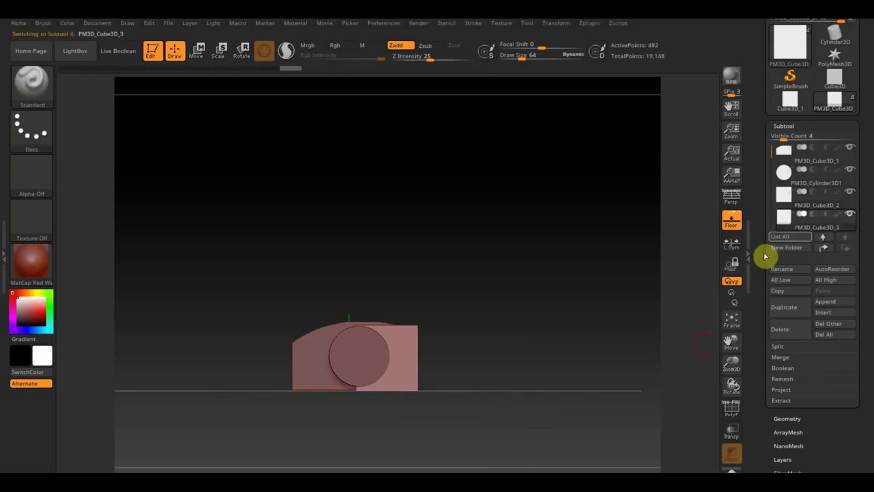
left_click(199, 52)
left_click_drag(387, 318, 390, 323)
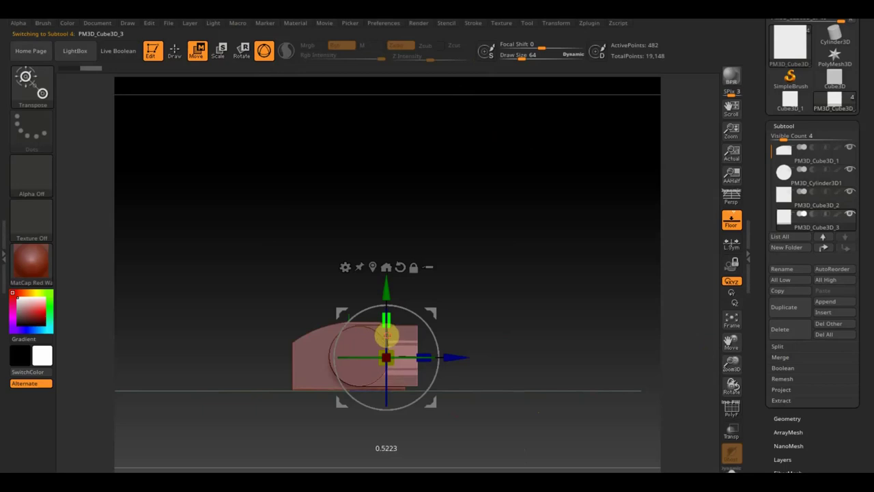
mouse_move(547, 334)
left_mouse_down()
mouse_move(494, 343)
mouse_move(510, 346)
left_mouse_up()
left_click_drag(335, 361, 310, 362)
mouse_move(497, 328)
left_mouse_down()
mouse_move(589, 338)
mouse_move(554, 351)
mouse_move(557, 365)
left_mouse_up()
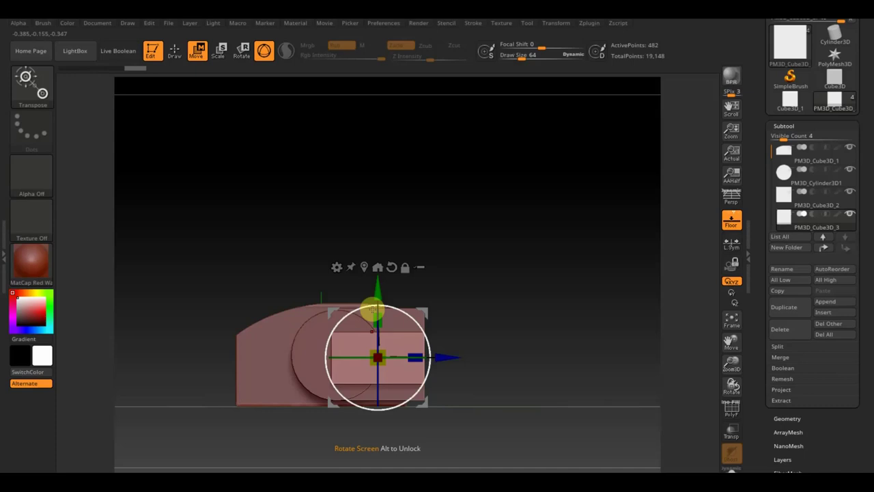
Step: Round off the end of PM3D_Cube3D_3 with two ClipCircle cuts to form the arm cap
left_click(174, 54)
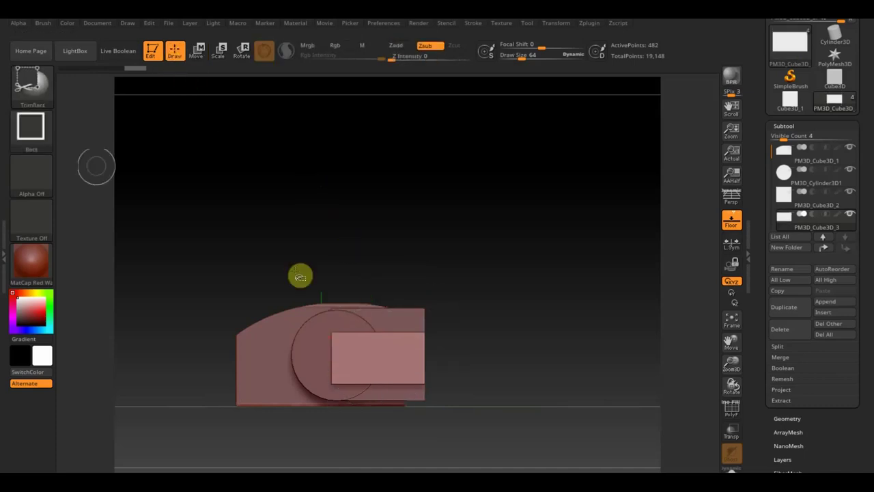
left_click(30, 82)
left_click(94, 146)
left_click_drag(505, 416, 331, 313, "ctrl+shift")
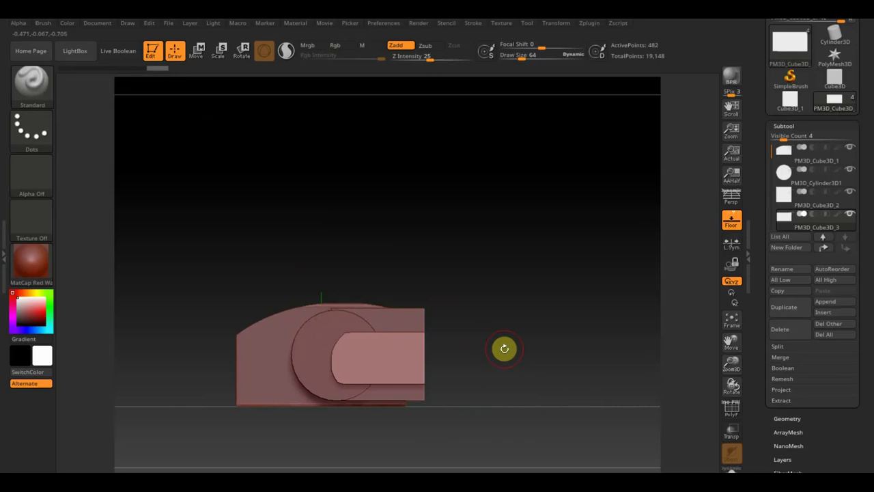
mouse_move(503, 349)
left_mouse_down("ctrl+shift")
mouse_move(510, 372)
mouse_move(376, 307)
mouse_move(353, 304)
mouse_move(329, 319)
mouse_move(398, 333)
mouse_move(339, 324)
mouse_move(342, 336)
left_mouse_up("ctrl+shift")
mouse_move(524, 318)
left_mouse_down()
mouse_move(539, 327)
mouse_move(539, 380)
mouse_move(512, 328)
mouse_move(543, 337)
left_mouse_up()
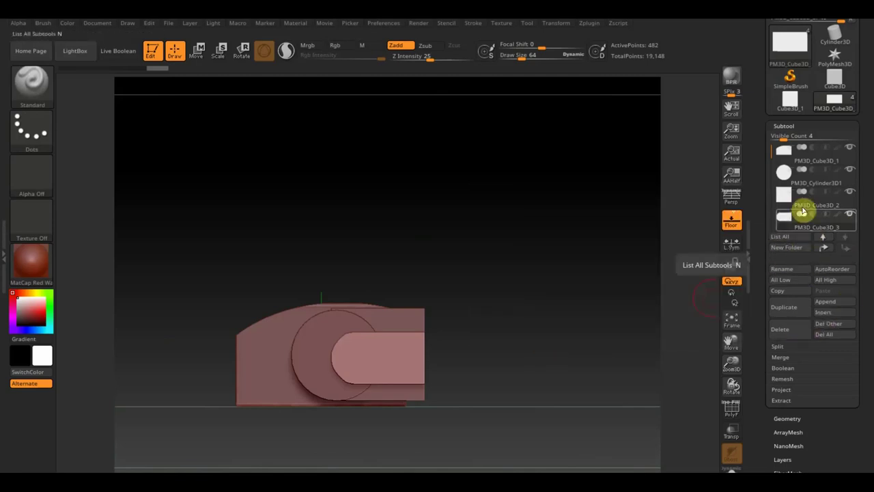
Step: Duplicate the rounded arm as PM3D_Cube3D_4, slide it along the arm and shrink it
left_click(789, 312)
mouse_move(591, 339)
left_mouse_down()
mouse_move(511, 342)
mouse_move(533, 355)
left_mouse_up()
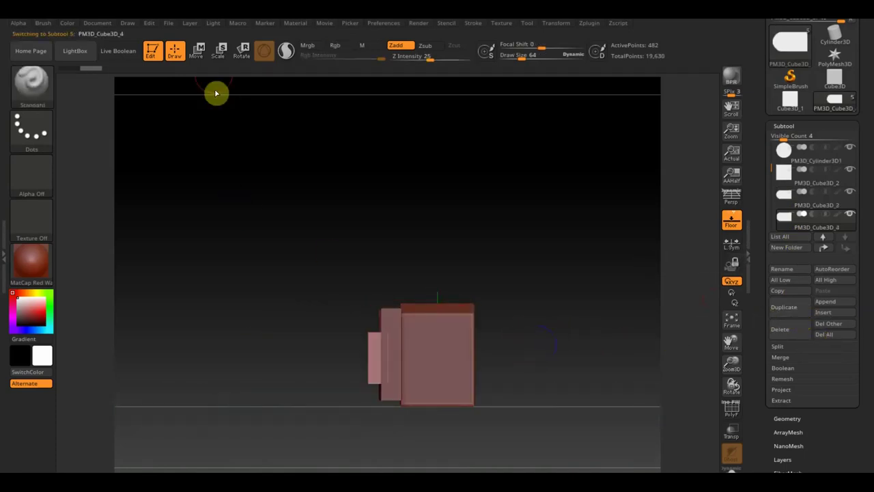
left_click(196, 53)
mouse_move(305, 364)
left_mouse_down()
mouse_move(289, 359)
mouse_move(601, 335)
left_mouse_up()
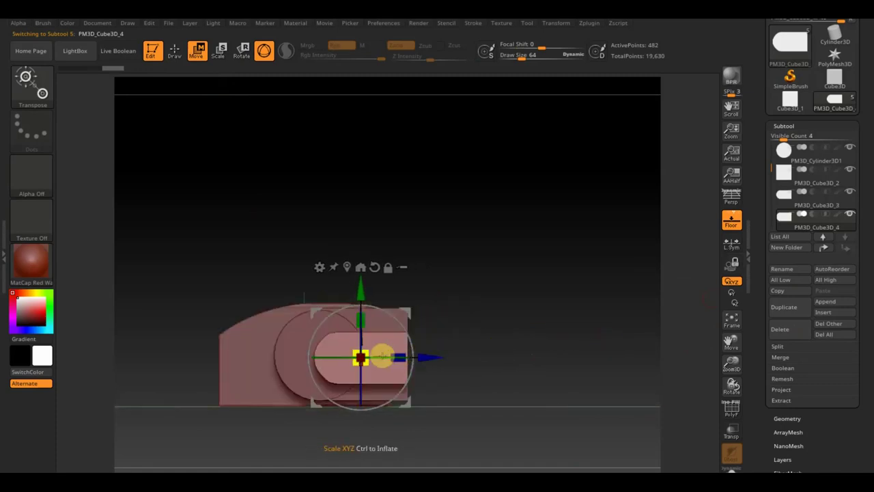
mouse_move(365, 362)
left_mouse_down()
mouse_move(360, 353)
mouse_move(449, 359)
left_mouse_up()
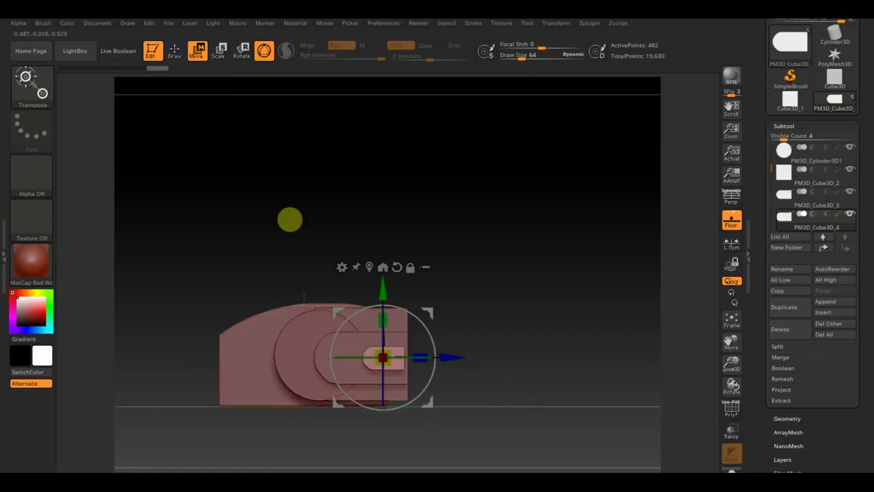
Step: Cut the small piece's end at a slant with TrimCurve and nudge it into place inside the arm
left_click(174, 50)
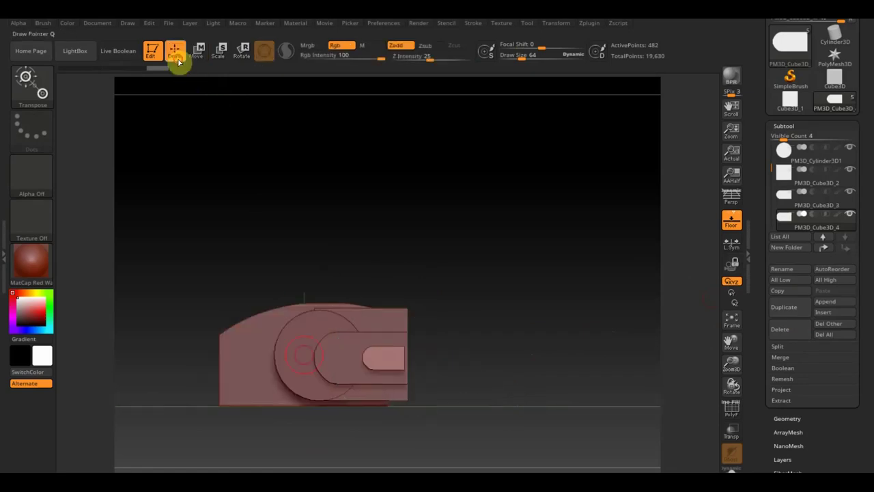
left_click(33, 82)
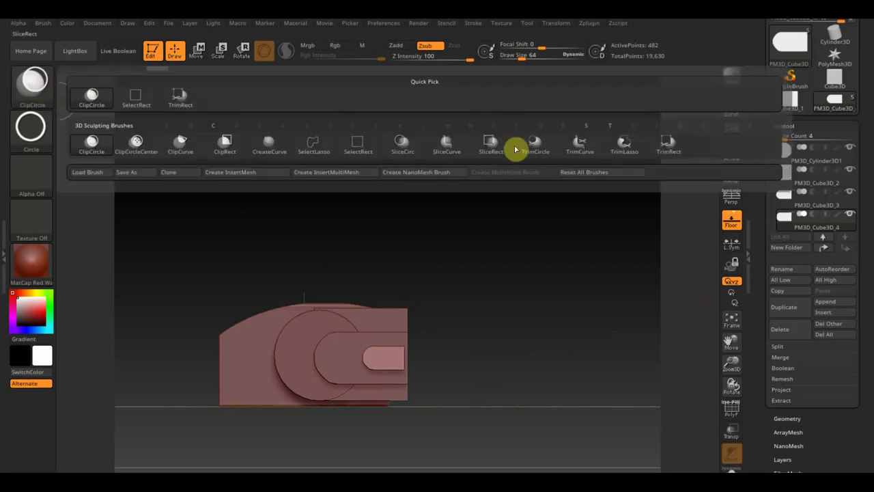
left_click(583, 145)
mouse_move(331, 434)
left_mouse_down()
mouse_move(409, 319)
mouse_move(401, 312)
left_mouse_up()
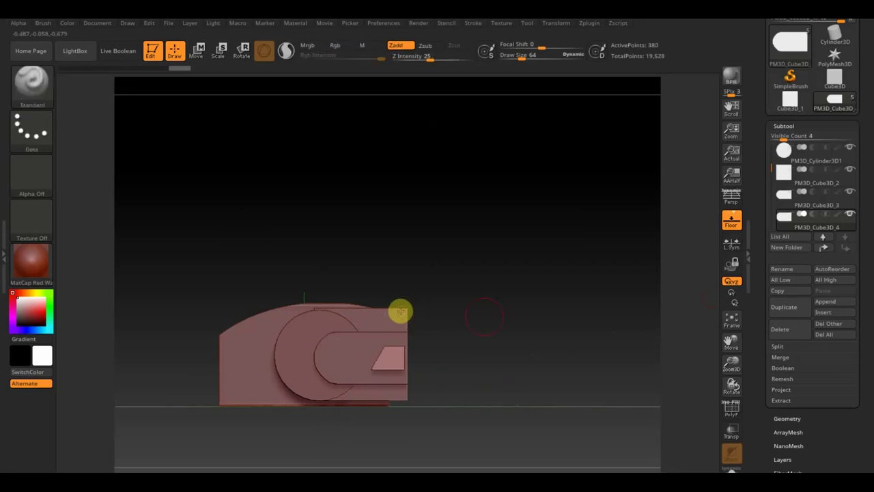
left_click(197, 49)
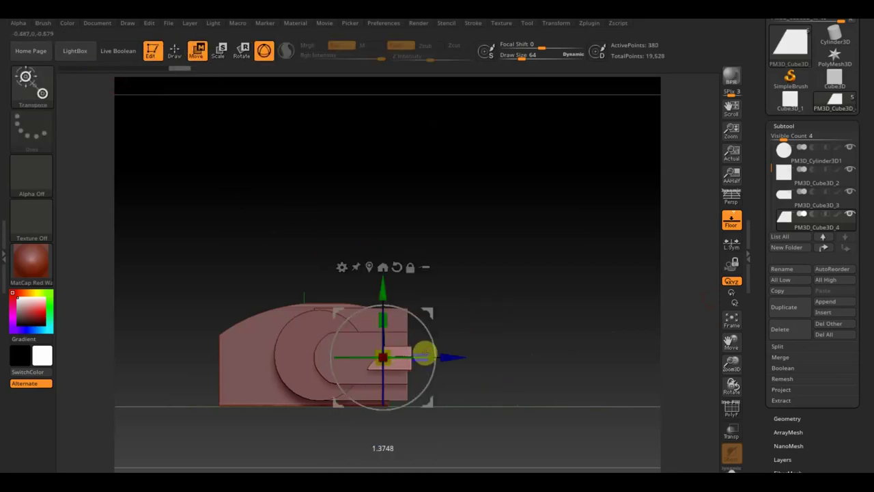
mouse_move(427, 353)
left_mouse_down()
mouse_move(442, 362)
mouse_move(435, 366)
left_mouse_up()
left_click_drag(517, 371, 557, 398)
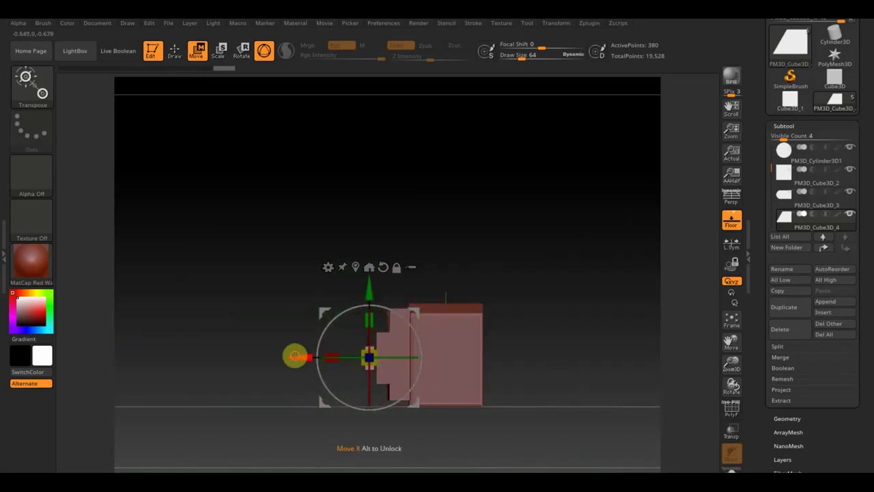
left_click_drag(292, 358, 299, 356)
mouse_move(530, 298)
left_mouse_down()
mouse_move(593, 301)
mouse_move(539, 305)
mouse_move(599, 304)
mouse_move(610, 315)
mouse_move(576, 375)
mouse_move(537, 359)
mouse_move(573, 346)
left_mouse_up()
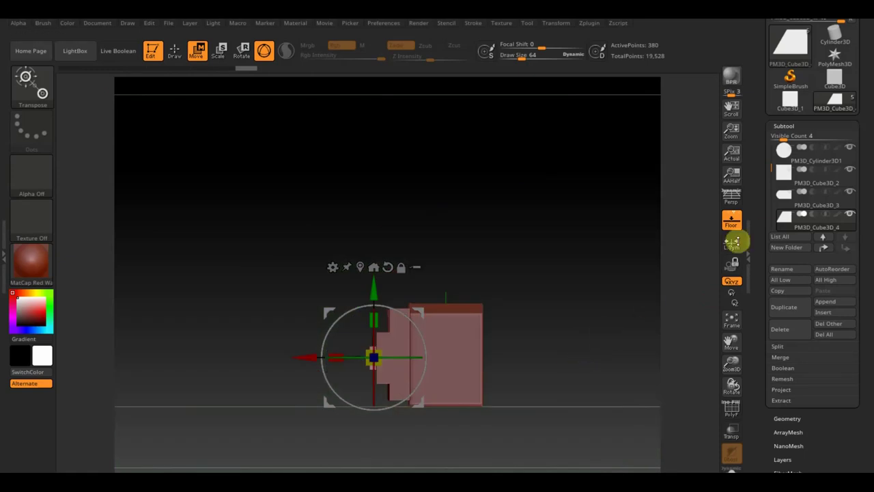
Step: Select PM3D_Cylinder3D1, nudge it slightly left and frame it in a straight front view
left_click(783, 151)
mouse_move(340, 354)
left_mouse_down()
mouse_move(503, 234)
mouse_move(526, 250)
left_mouse_up()
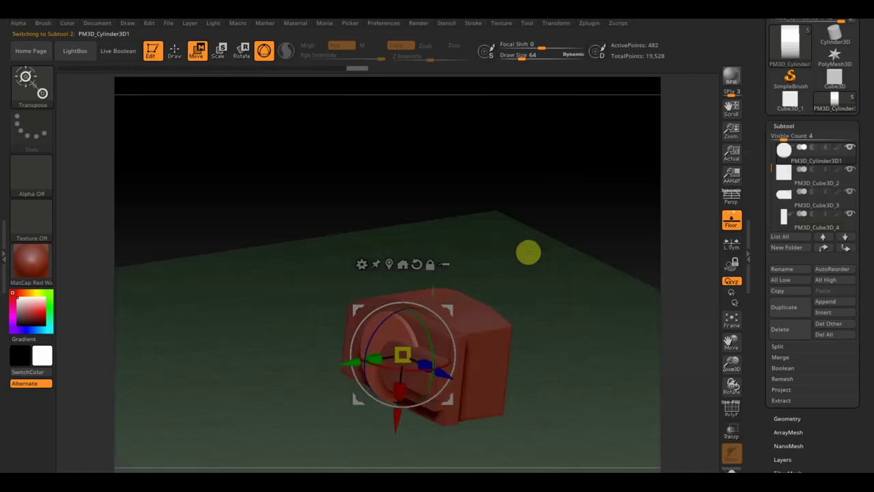
mouse_move(566, 340)
left_mouse_down()
mouse_move(601, 320)
mouse_move(604, 341)
left_mouse_up()
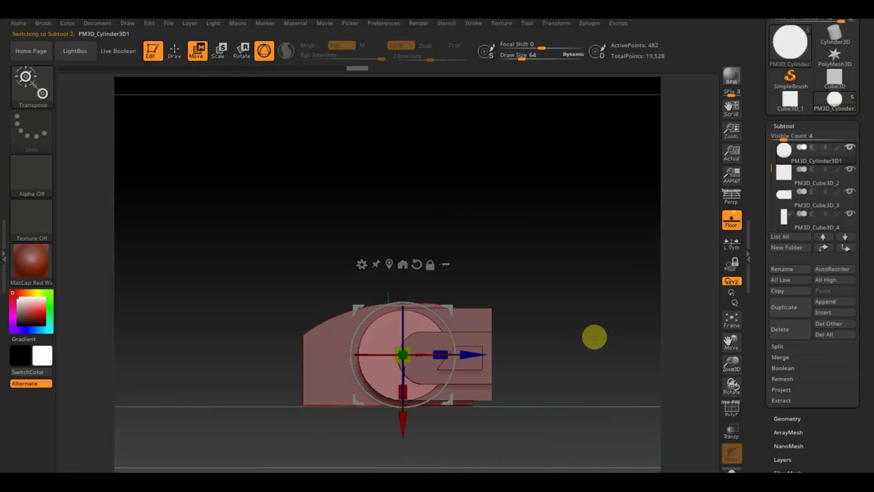
mouse_move(596, 343)
left_mouse_down("alt")
mouse_move(541, 298)
mouse_move(547, 320)
left_mouse_up("alt")
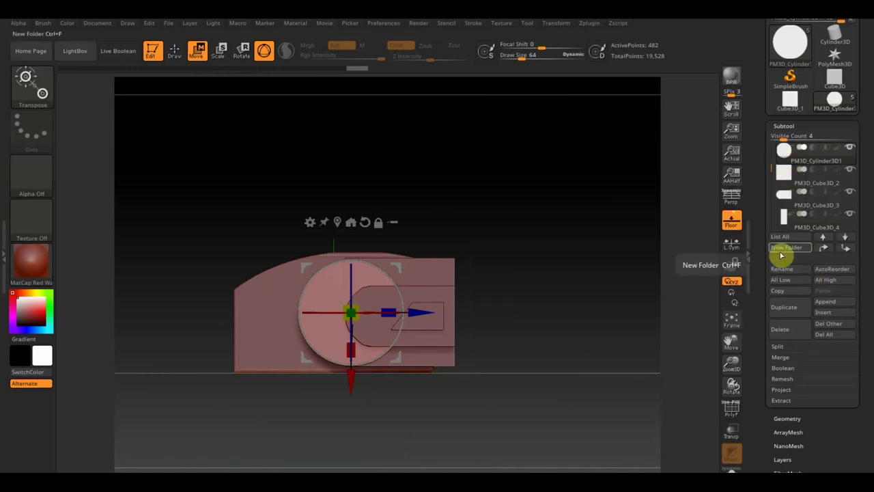
Step: MergeDown PM3D_Cube3D_2 into PM3D_Cylinder3D1 and confirm the warning, giving 874 points
left_click(784, 359)
left_click(797, 371)
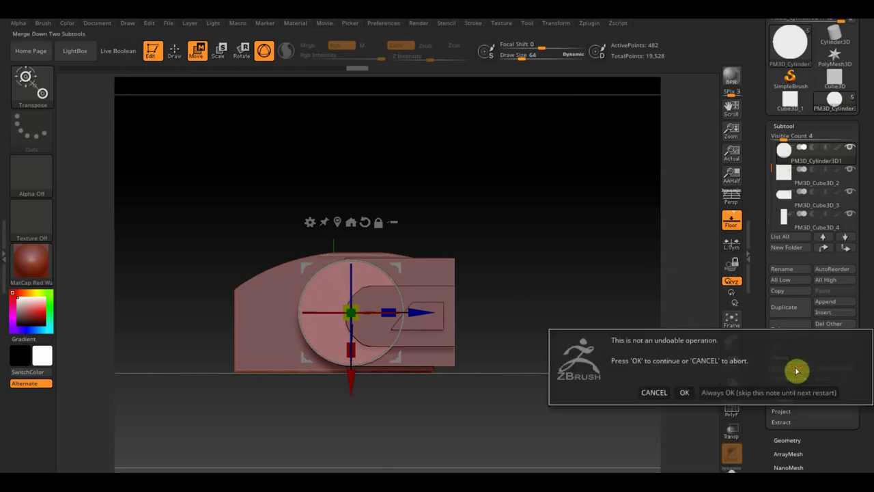
left_click(684, 392)
mouse_move(542, 303)
left_mouse_down()
mouse_move(555, 390)
mouse_move(592, 267)
mouse_move(589, 276)
left_mouse_up()
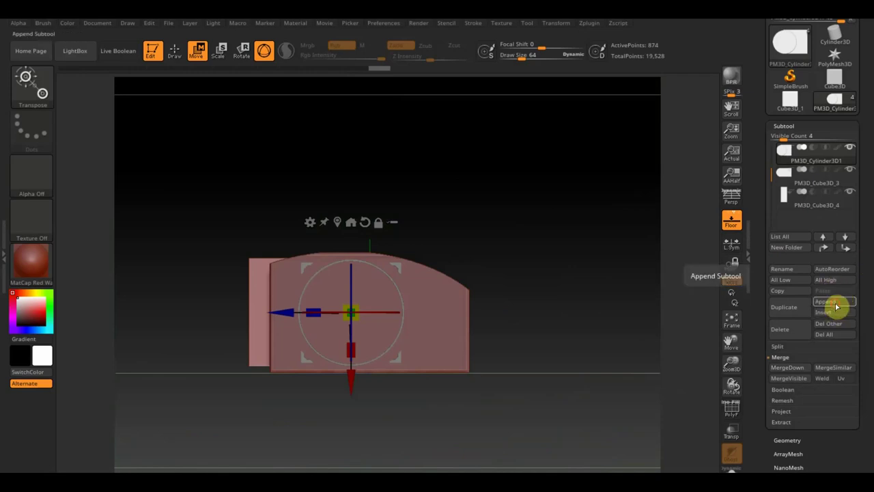
Step: Append a Cube3D subtool and make the new cube active
left_click(832, 302)
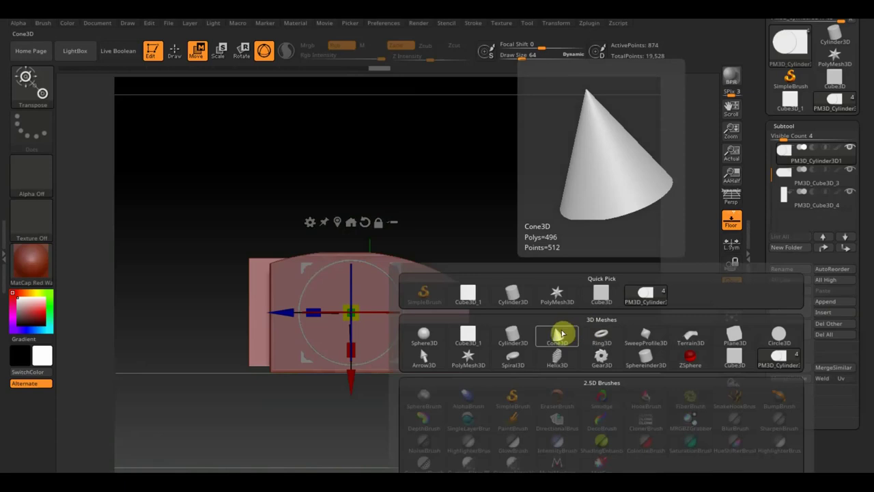
left_click(470, 337)
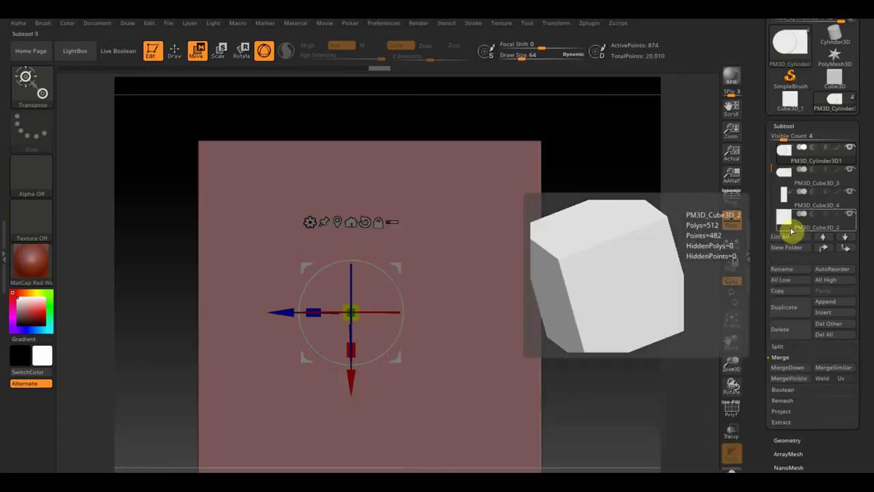
key("n")
left_click(517, 360)
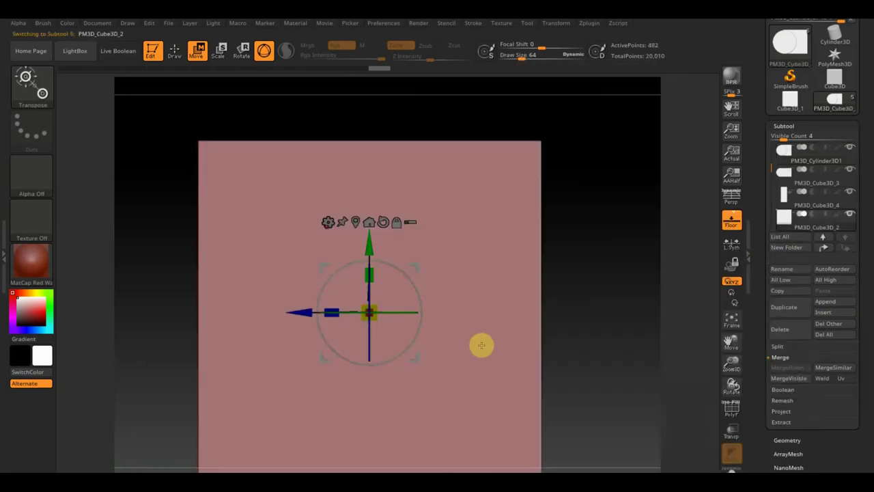
Step: Rotate, shrink and flatten the cube into a thin plate at the block's left end
left_click_drag(383, 314, 341, 278)
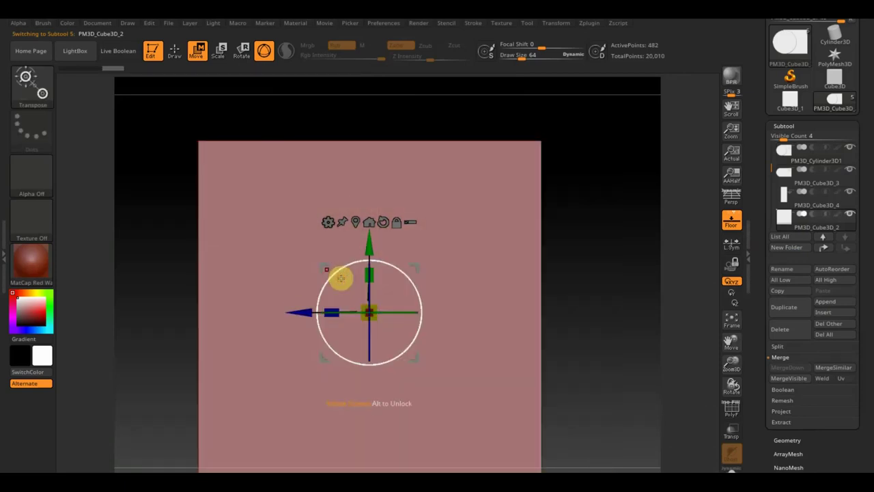
left_click_drag(373, 321, 276, 197)
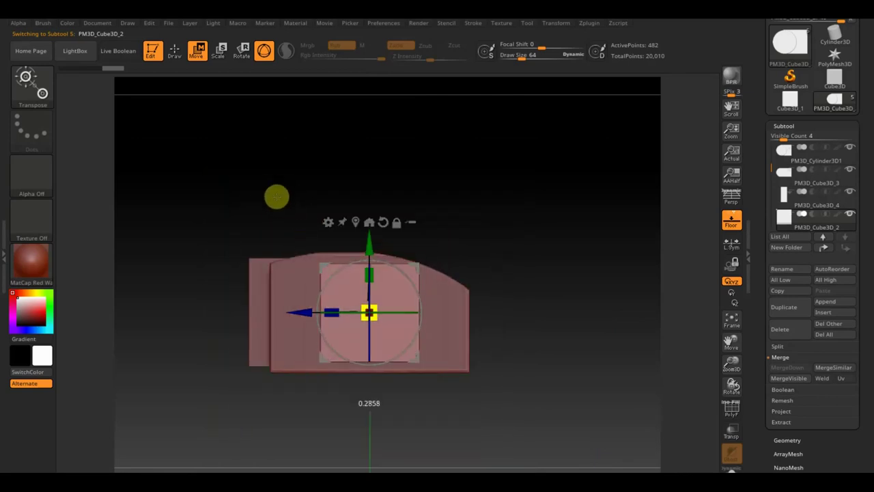
left_click_drag(303, 305, 198, 309)
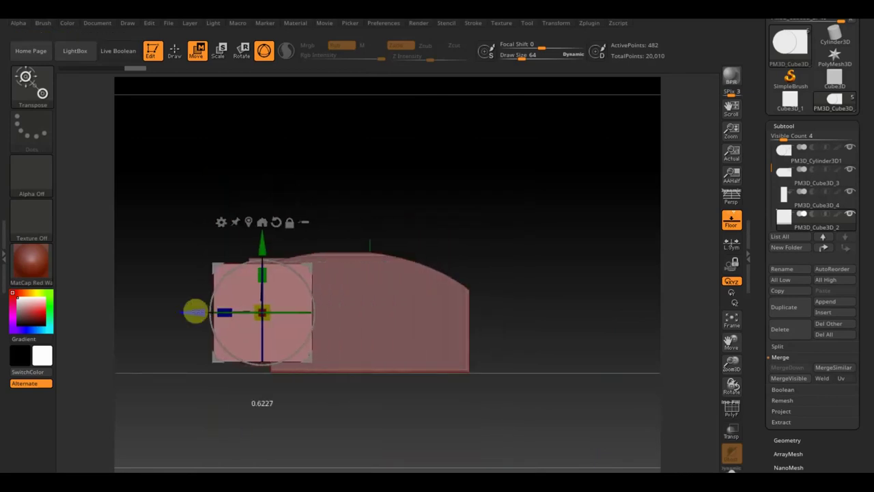
left_click_drag(465, 239, 544, 242, "shift")
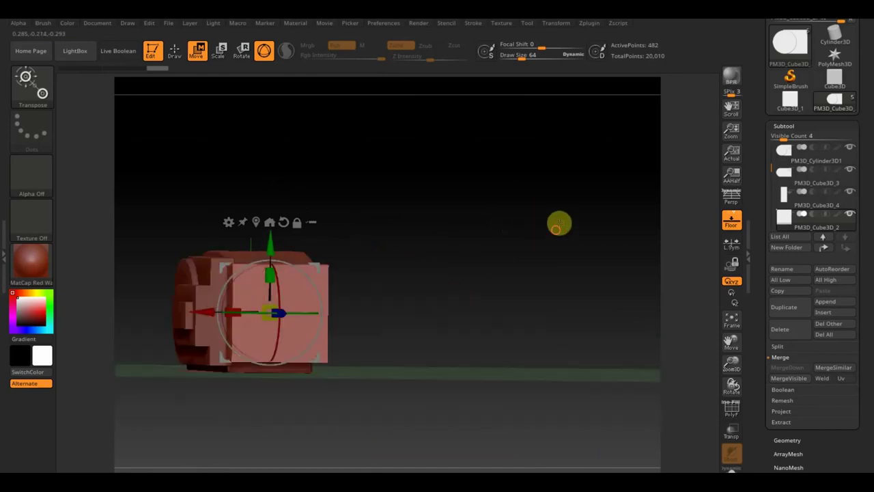
left_click_drag(226, 305, 247, 310)
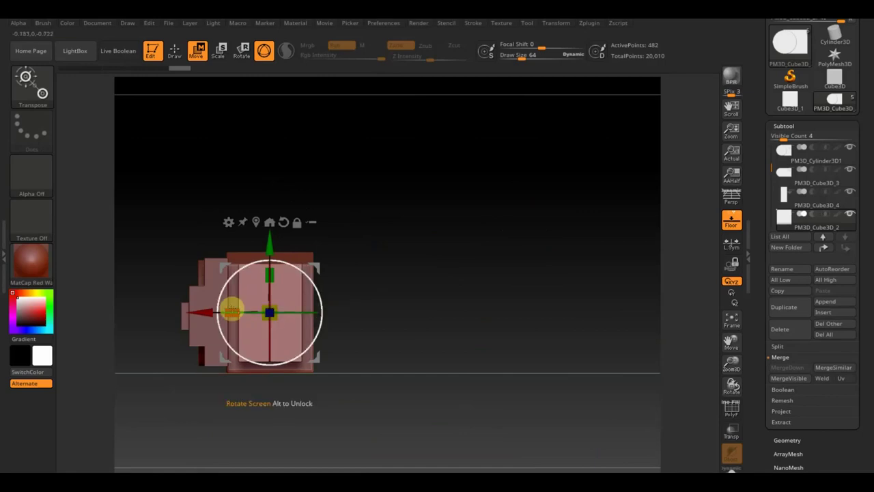
left_click_drag(200, 306, 204, 307)
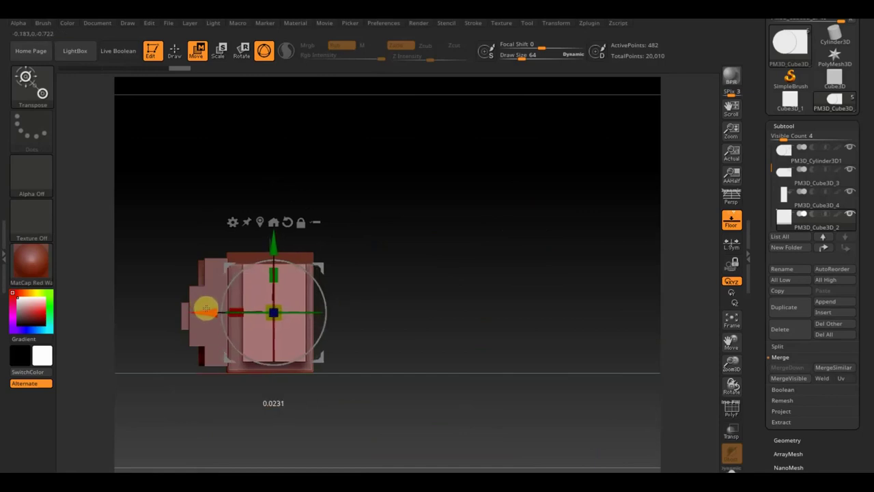
mouse_move(335, 294)
left_mouse_down()
mouse_move(416, 328)
mouse_move(419, 366)
left_mouse_up()
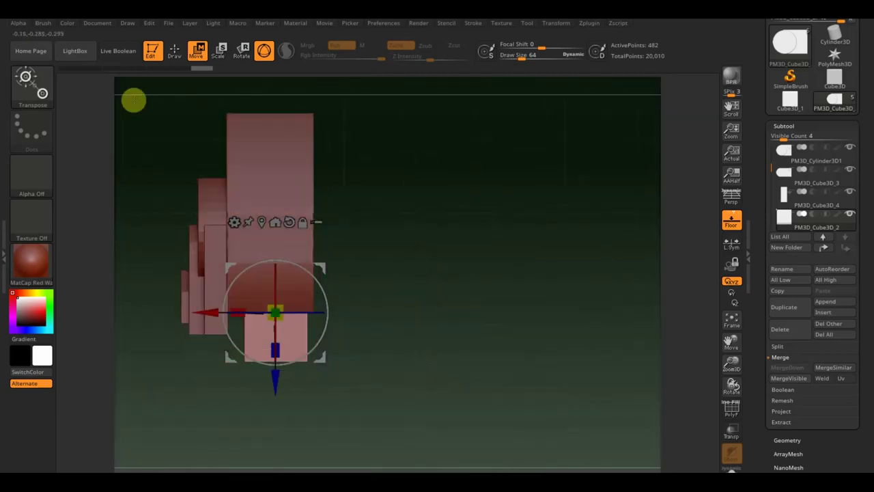
Step: Switch to Draw mode and choose the ClipCircle brush
left_click(39, 82)
left_click(175, 52)
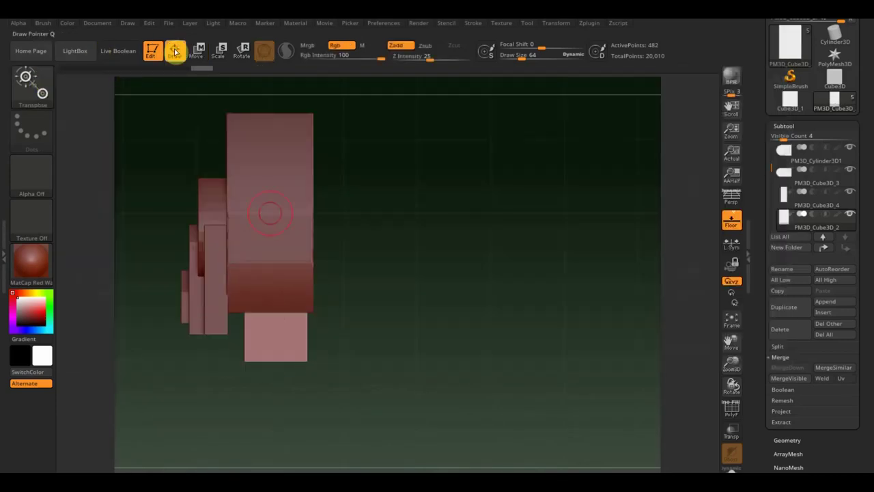
left_click(32, 84, "ctrl+shift")
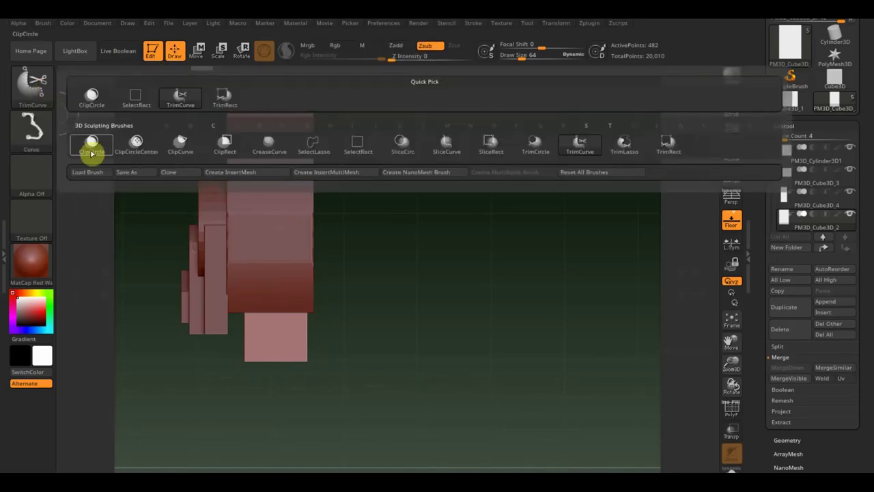
left_click(94, 151)
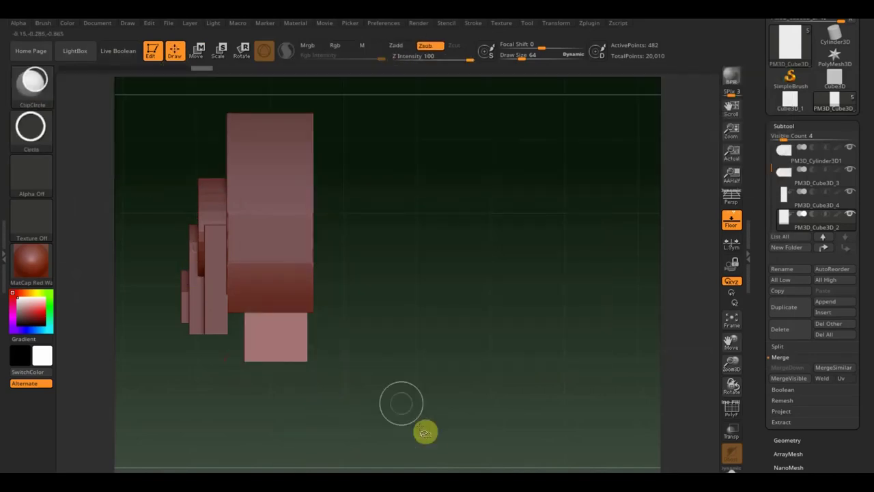
Step: Clip the plate's lower-left corner into a rounded curve, then nudge it slightly left
mouse_move(410, 418)
left_mouse_down("ctrl+shift")
mouse_move(45, 255)
mouse_move(44, 178)
left_mouse_up("ctrl+shift")
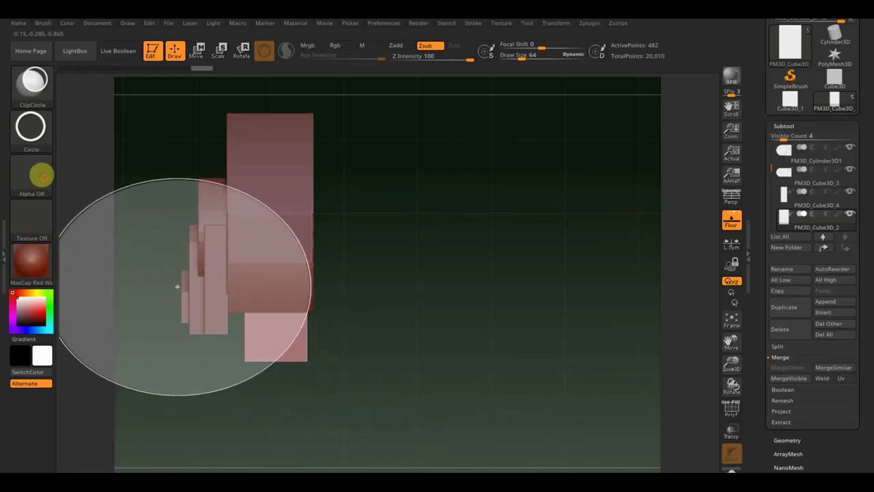
left_click_drag(45, 177, 44, 179, "ctrl+shift")
left_click(196, 49)
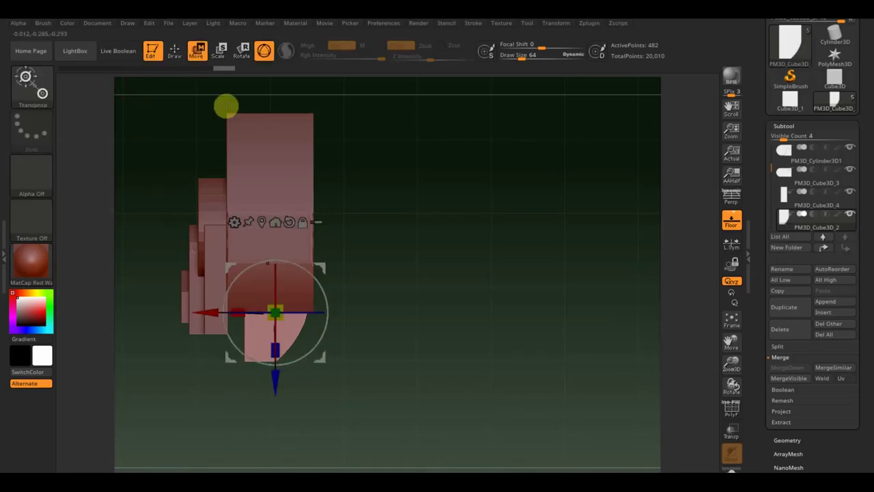
left_click_drag(206, 306, 205, 306)
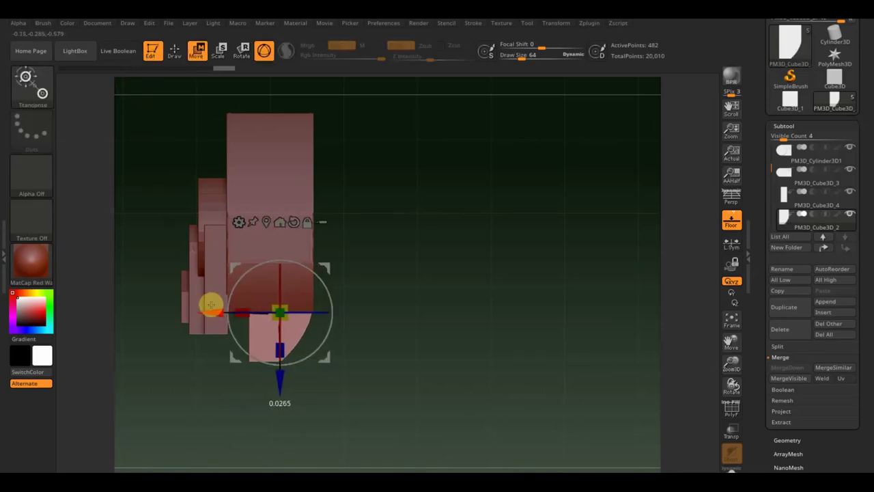
Step: Nudge the clipped plate slightly right so it sits flush with the block's left end
mouse_move(447, 367)
left_mouse_down()
mouse_move(462, 307)
mouse_move(513, 346)
left_mouse_up()
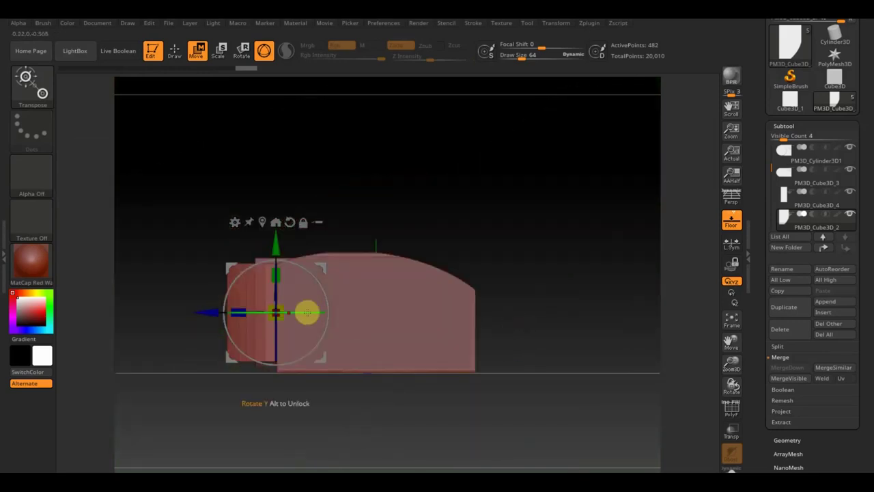
left_click_drag(205, 306, 214, 308)
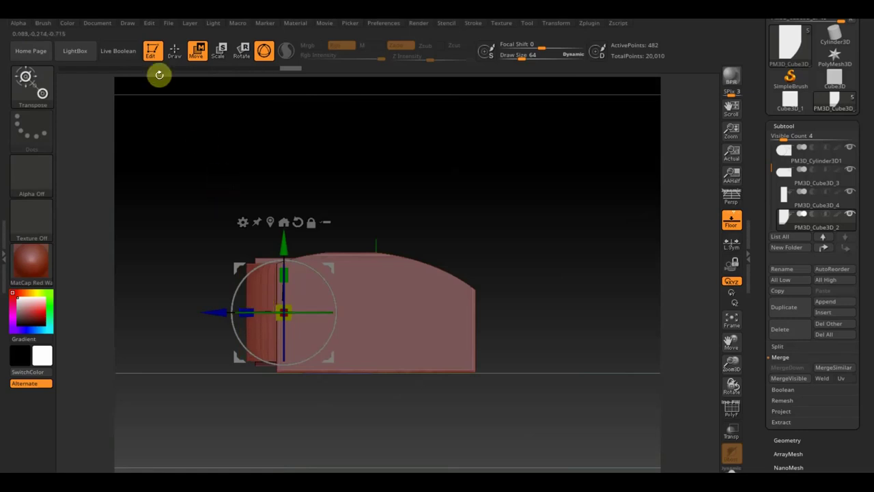
Step: Try a TrimRect cut across the plates' lower corner, then undo it
left_click(172, 51)
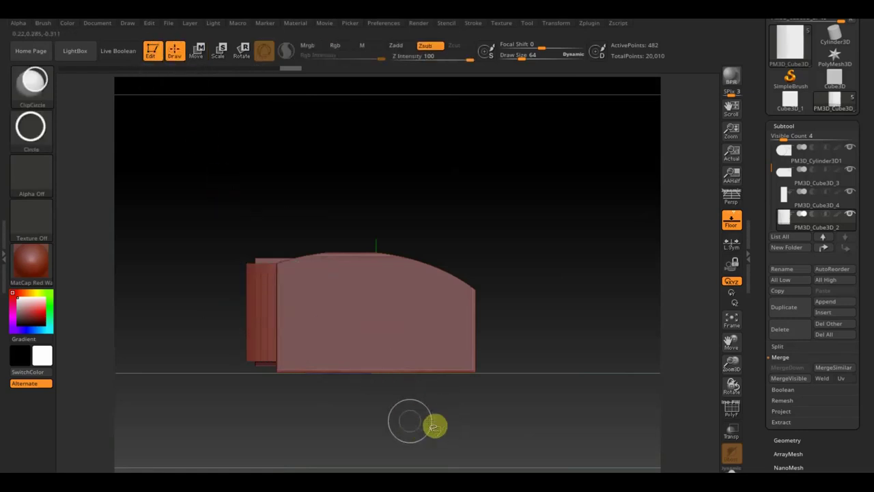
left_click(33, 81)
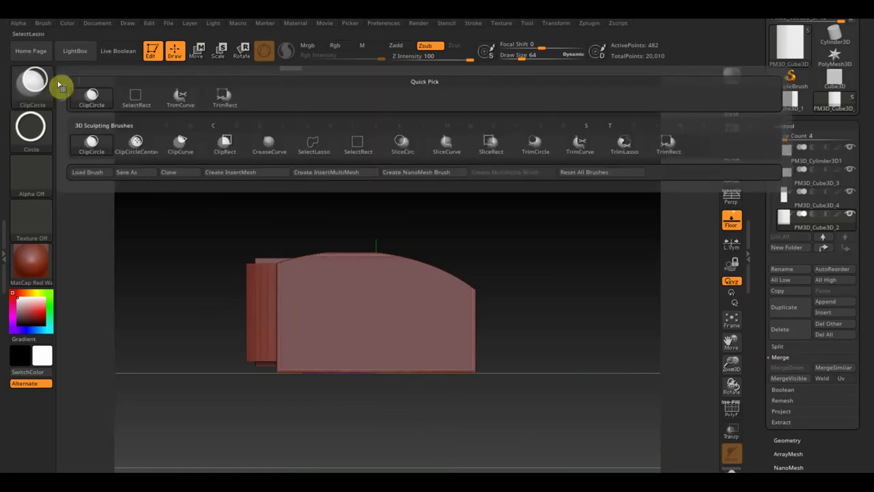
left_click(667, 144)
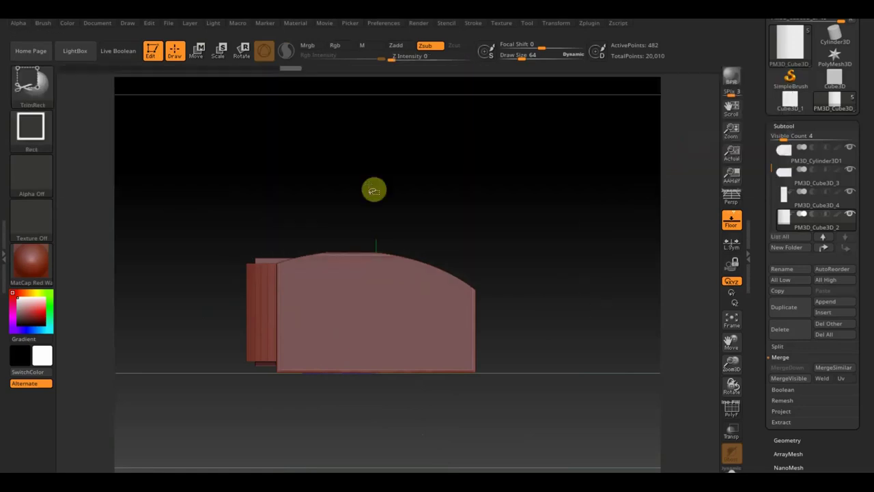
left_click(357, 427)
left_click_drag(358, 430, 198, 331, "ctrl+shift")
mouse_move(181, 302)
left_mouse_down()
mouse_move(154, 277)
mouse_move(172, 318)
mouse_move(211, 296)
mouse_move(426, 269)
mouse_move(378, 269)
mouse_move(478, 233)
left_mouse_up()
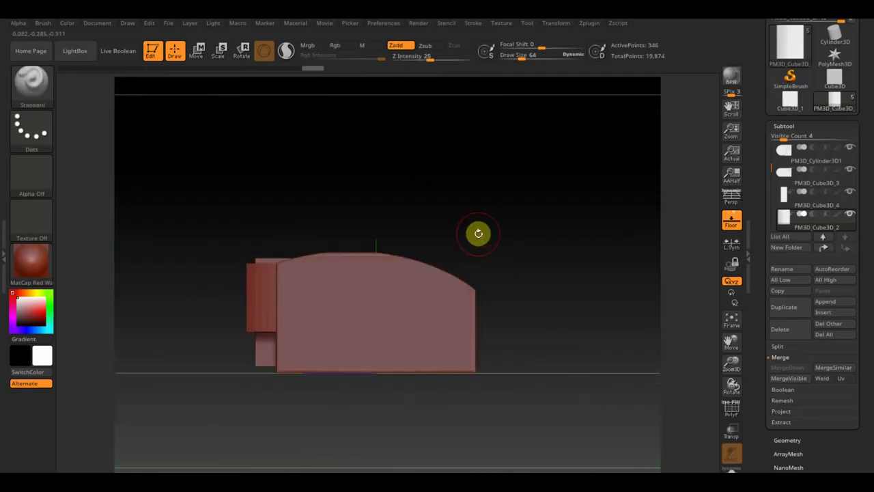
key("ctrl+z")
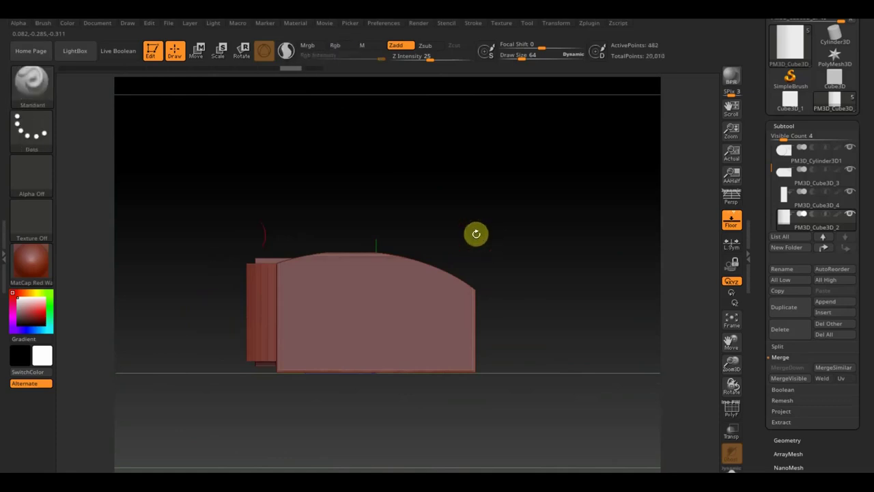
Step: Trim the plates' lower corner with TrimCurve, then clip the end plate with ClipCircle
left_click(20, 88, "ctrl+shift")
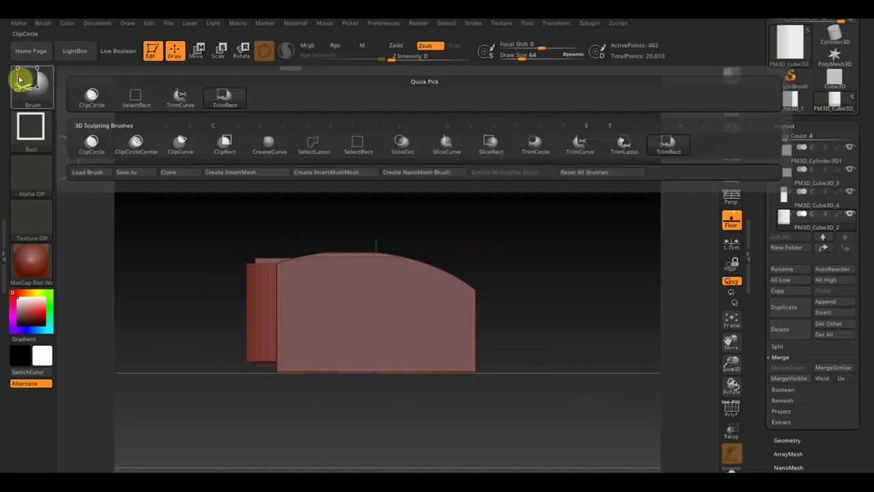
left_click(587, 146)
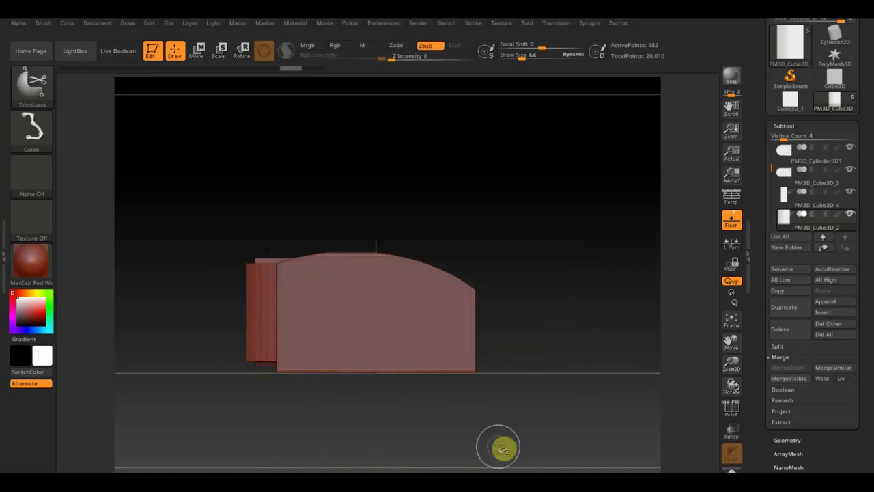
mouse_move(359, 441)
left_mouse_down("ctrl+shift")
mouse_move(229, 337)
mouse_move(214, 306)
mouse_move(236, 334)
mouse_move(470, 303)
mouse_move(431, 293)
mouse_move(435, 339)
mouse_move(408, 318)
mouse_move(543, 205)
left_mouse_up("ctrl+shift")
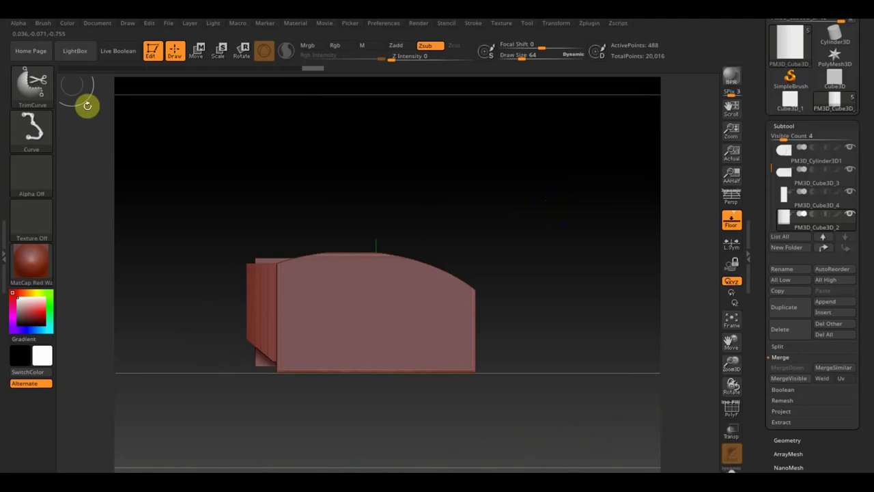
left_click(39, 87)
left_click(88, 142)
mouse_move(537, 421)
left_mouse_down("ctrl+shift")
mouse_move(230, 228)
mouse_move(222, 244)
left_mouse_up("ctrl+shift")
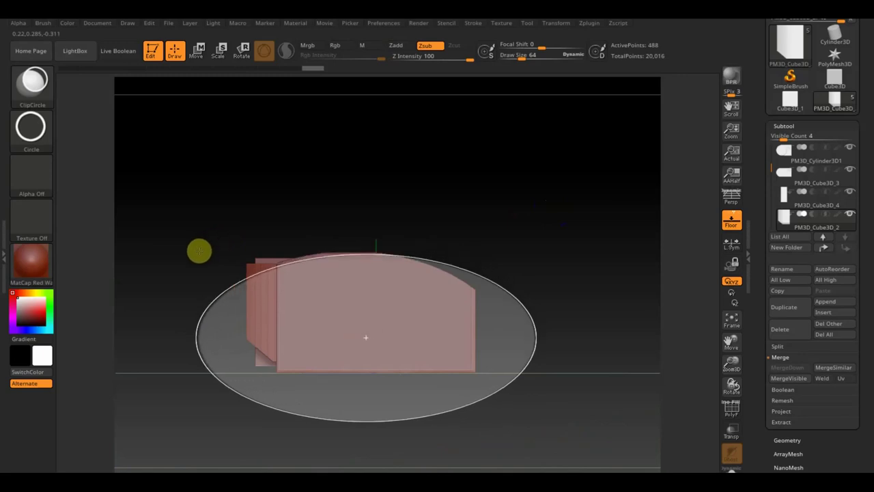
left_click_drag(222, 243, 192, 249, "ctrl+shift")
mouse_move(470, 249)
left_mouse_down()
mouse_move(529, 280)
mouse_move(486, 269)
mouse_move(478, 248)
mouse_move(536, 257)
mouse_move(536, 270)
mouse_move(521, 269)
mouse_move(554, 332)
mouse_move(564, 330)
mouse_move(579, 298)
mouse_move(498, 304)
mouse_move(583, 306)
left_mouse_up()
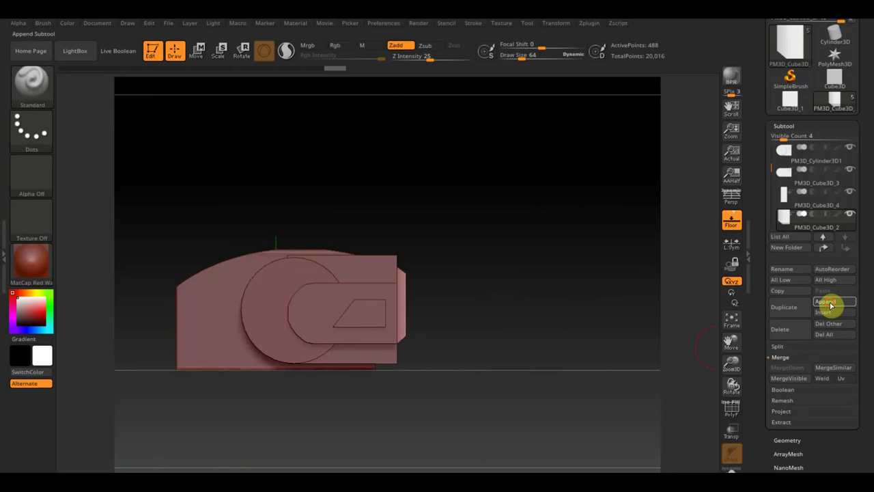
Step: Append a Cylinder3D subtool, select PM3D_Cylinder3D1_1 and enable Move mode
left_click(828, 302)
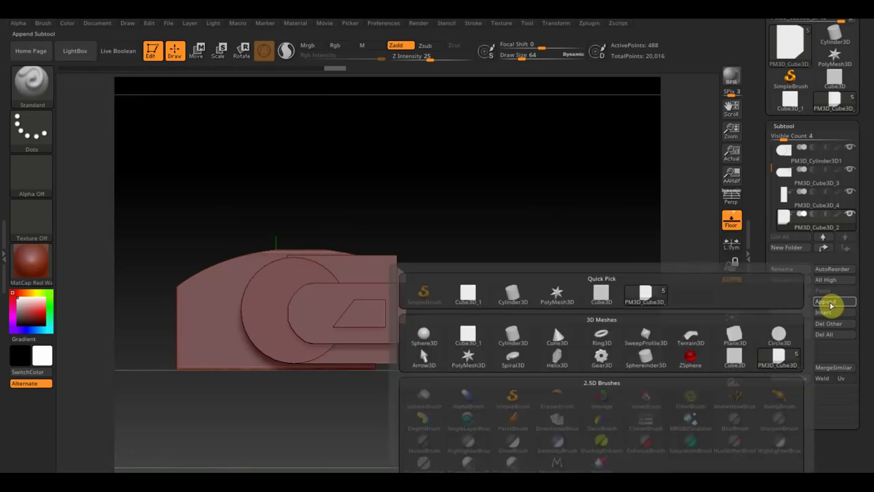
left_click(513, 338)
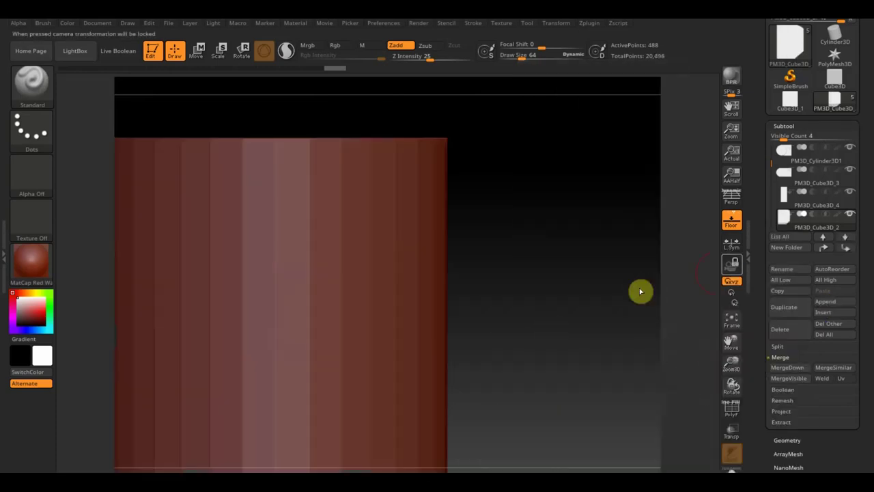
key("n")
left_click(517, 345)
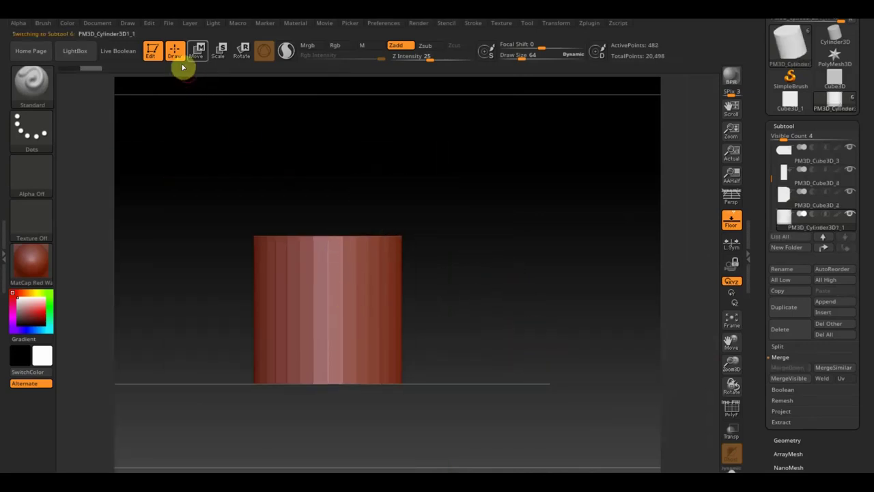
left_click(198, 53)
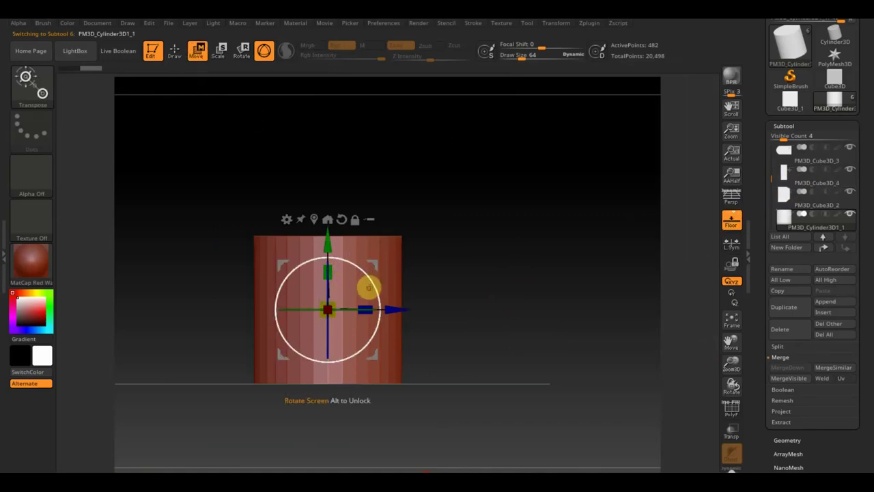
Step: Rotate the cylinder 90° onto its side, scale it to about 0.39 and centre it over the block
left_click_drag(371, 288, 281, 205)
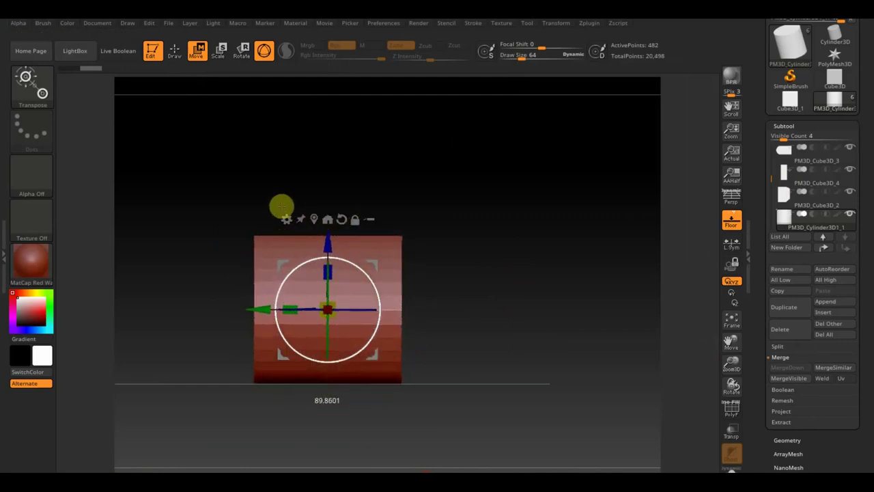
left_click_drag(346, 314, 308, 274)
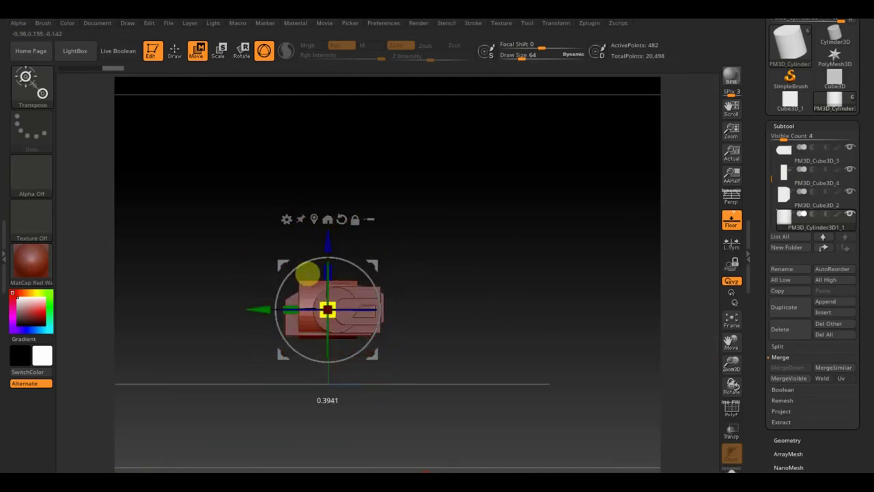
left_click_drag(329, 246, 317, 233)
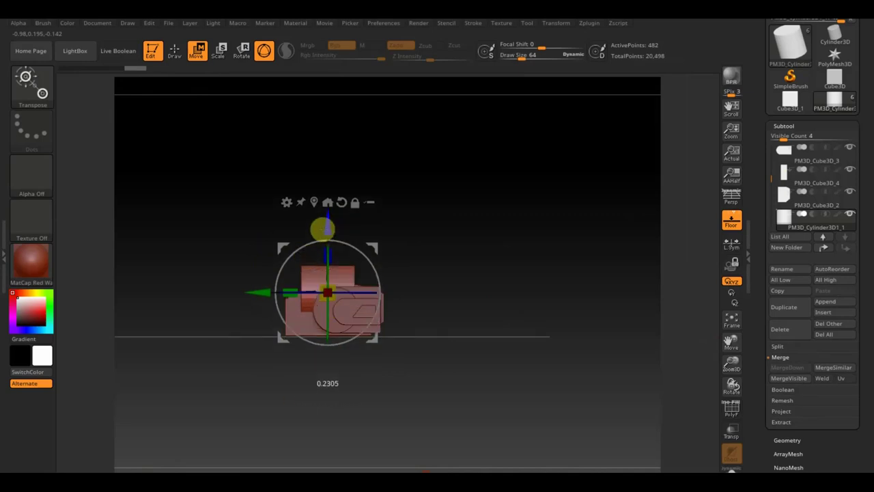
left_click_drag(389, 216, 417, 287, "alt")
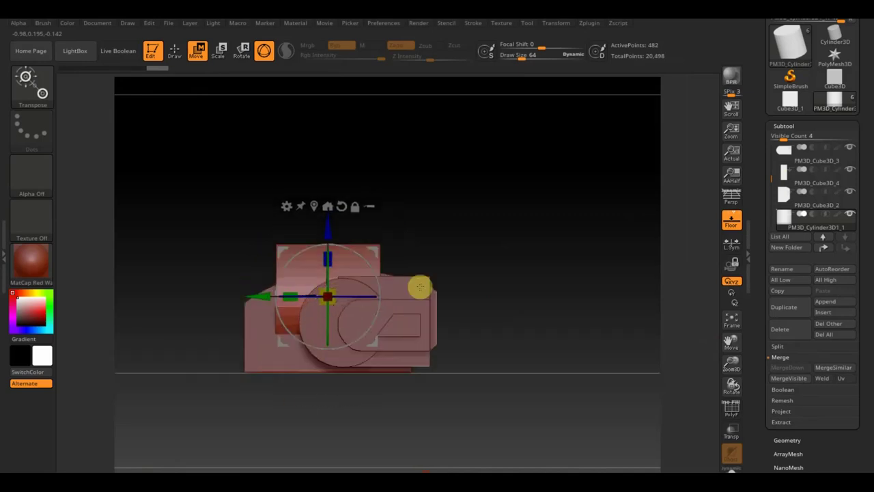
mouse_move(484, 250)
left_mouse_down()
mouse_move(375, 263)
mouse_move(431, 267)
left_mouse_up()
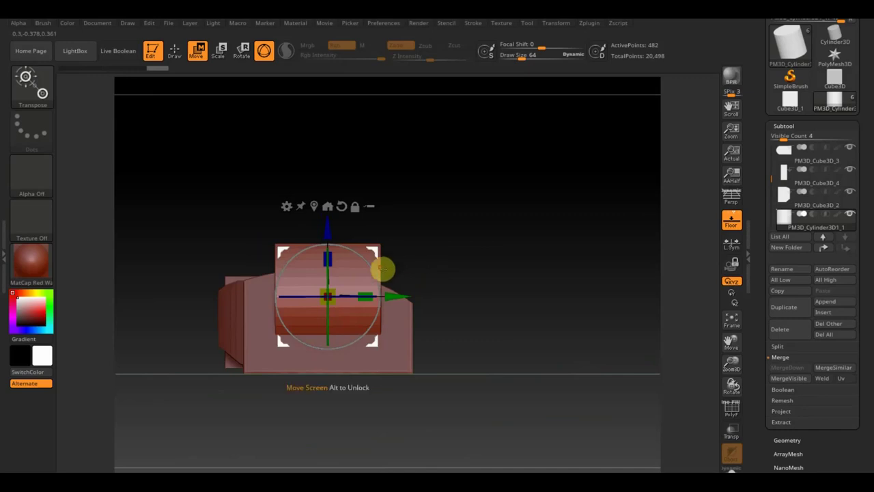
left_click_drag(397, 299, 370, 302)
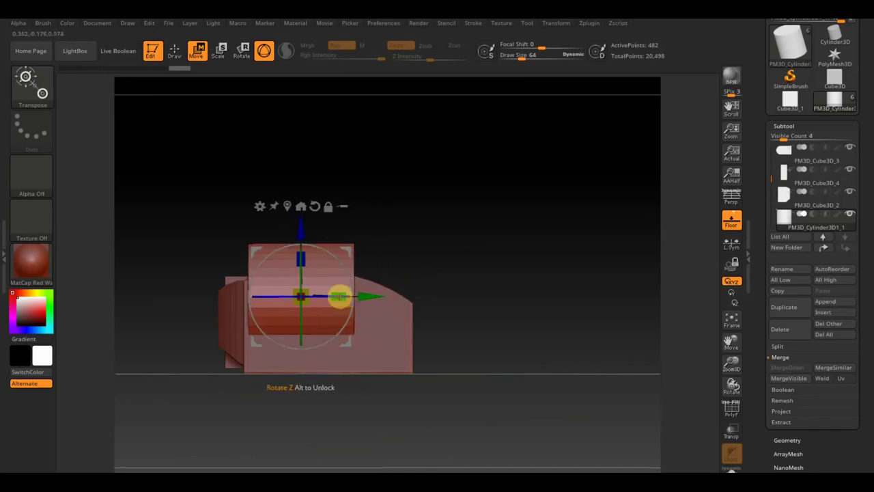
left_click_drag(376, 301, 394, 314)
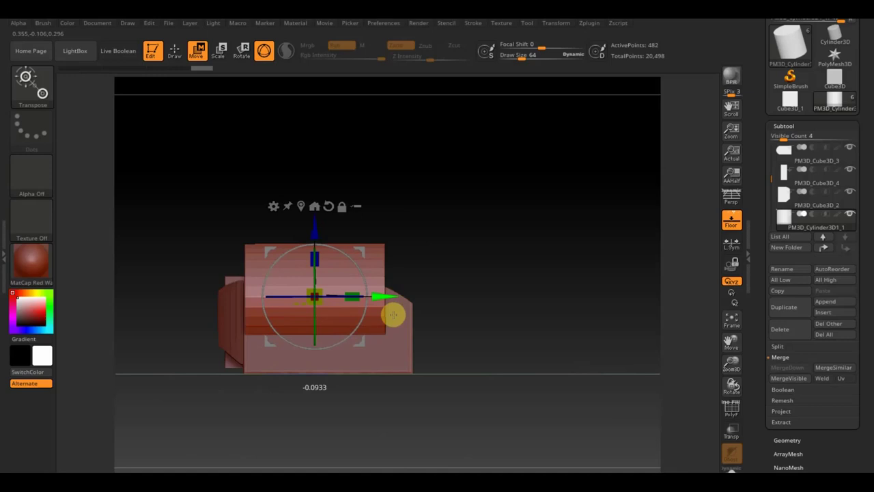
Step: Return to Draw mode, make a circular clip stroke and snap to front view
left_click(175, 50)
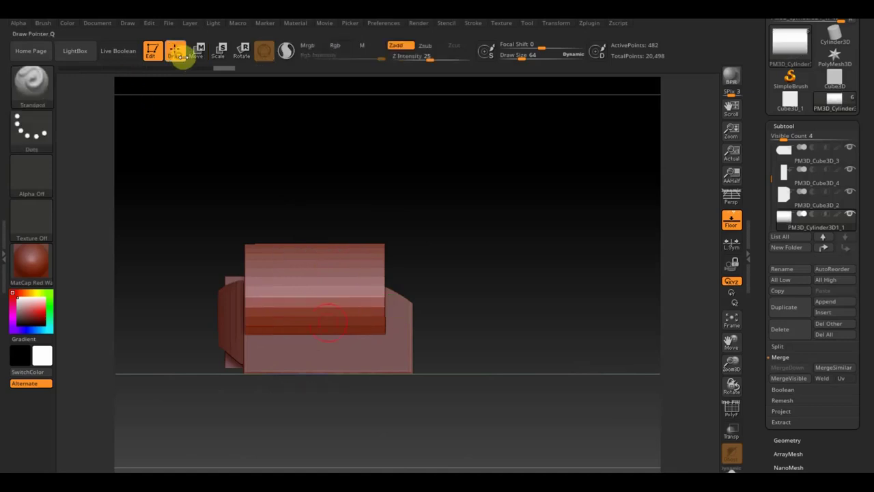
mouse_move(467, 433)
left_mouse_down("ctrl+shift")
mouse_move(247, 219)
mouse_move(212, 248)
mouse_move(168, 250)
mouse_move(179, 254)
left_mouse_up("ctrl+shift")
mouse_move(422, 237)
left_mouse_down()
mouse_move(420, 287)
mouse_move(394, 259)
mouse_move(462, 255)
left_mouse_up()
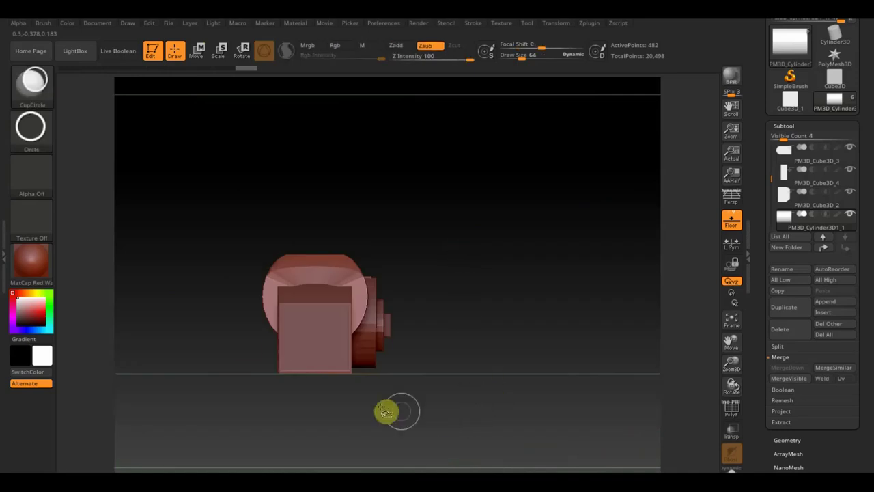
Step: Cut away the cylinder's overhang on both sides with two TrimRect rectangles, leaving 446 points
left_click(51, 99)
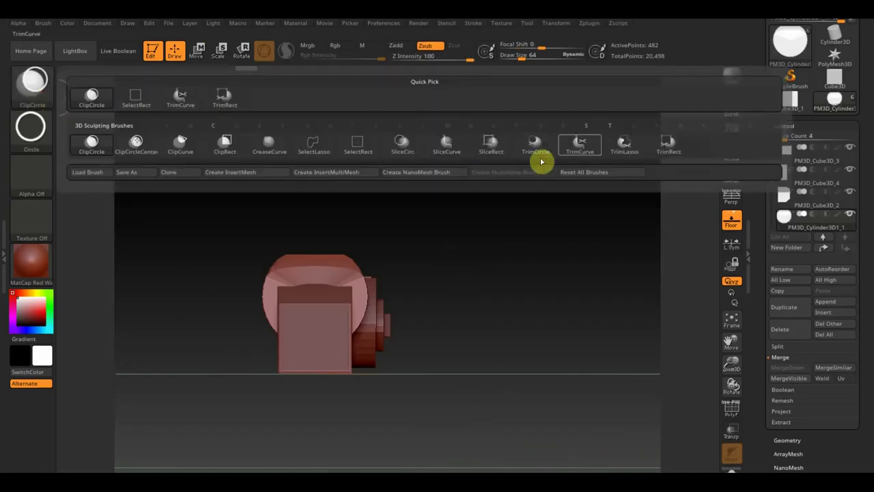
left_click(668, 141)
left_click_drag(537, 407, 345, 229)
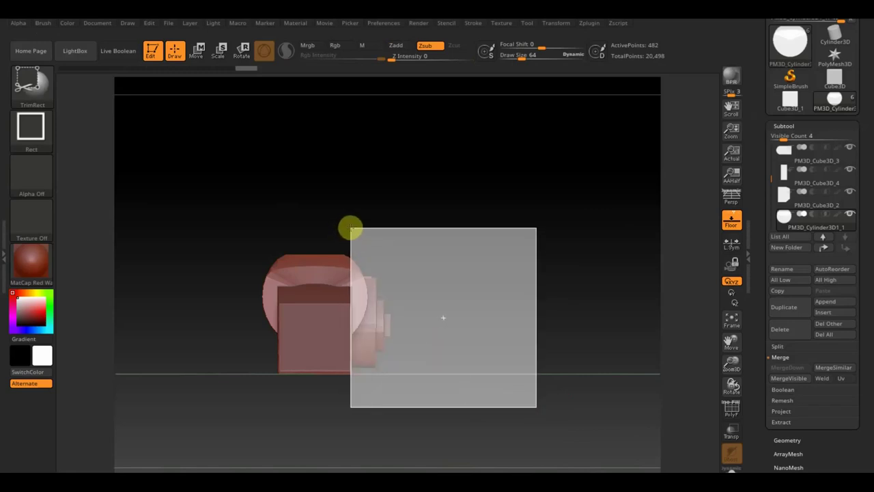
left_click_drag(350, 229, 344, 239)
left_click_drag(138, 198, 278, 386)
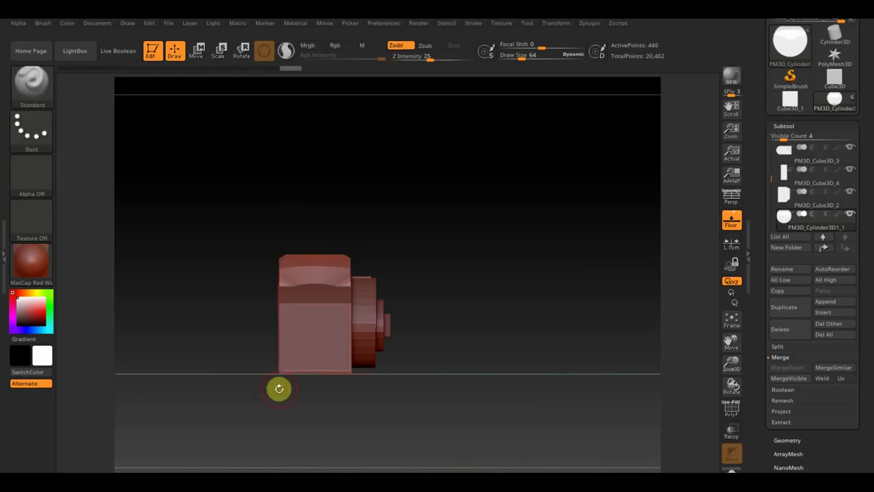
mouse_move(545, 311)
left_mouse_down()
mouse_move(558, 324)
mouse_move(594, 325)
mouse_move(597, 316)
mouse_move(573, 323)
mouse_move(524, 367)
mouse_move(494, 332)
mouse_move(515, 308)
mouse_move(540, 310)
mouse_move(493, 317)
mouse_move(517, 324)
mouse_move(491, 312)
left_mouse_up()
Step: Clip the cap with an elliptical ClipCircle stroke
left_click(43, 89)
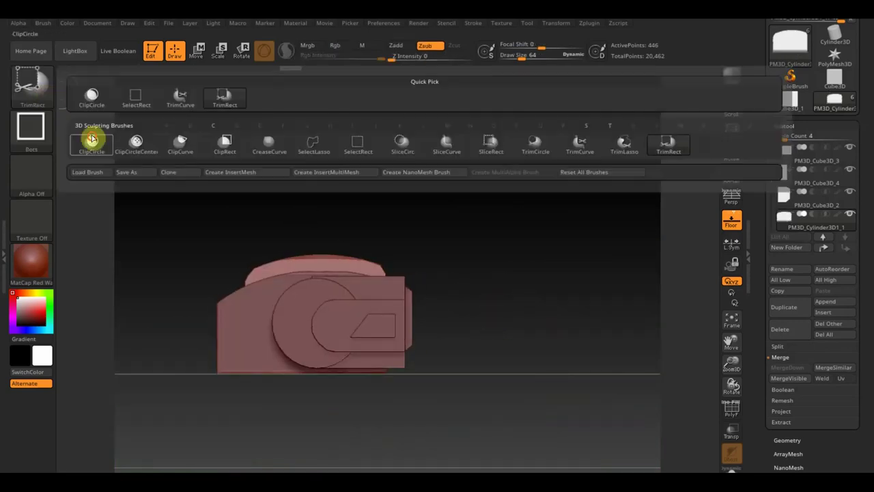
left_click(91, 138)
left_click_drag(530, 419, 435, 356, "ctrl+shift")
mouse_move(241, 234)
left_mouse_down("ctrl+shift")
mouse_move(225, 231)
mouse_move(383, 244)
mouse_move(378, 269)
mouse_move(351, 262)
left_mouse_up("ctrl+shift")
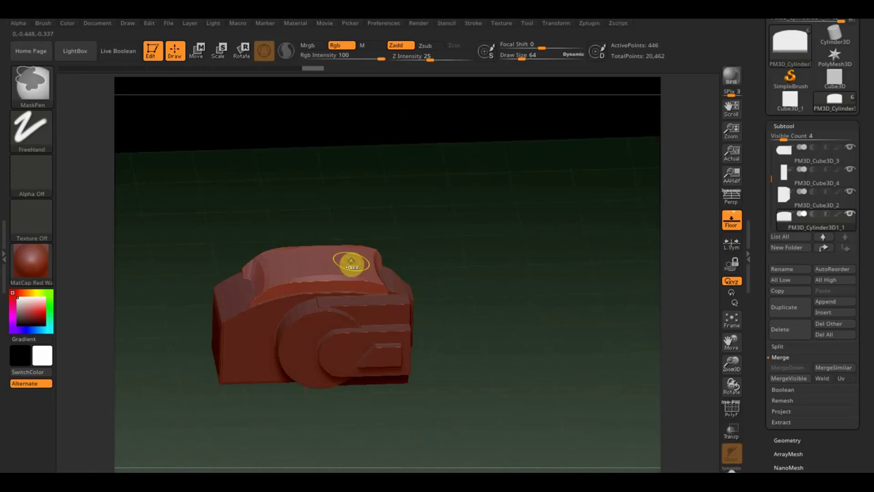
Step: Subdivide the cap once with Ctrl+D to 8,802 points, then apply another circular clip
key("ctrl+d")
mouse_move(407, 243)
left_mouse_down()
mouse_move(447, 279)
mouse_move(429, 246)
mouse_move(412, 299)
mouse_move(436, 293)
mouse_move(446, 341)
mouse_move(476, 338)
mouse_move(480, 349)
left_mouse_up()
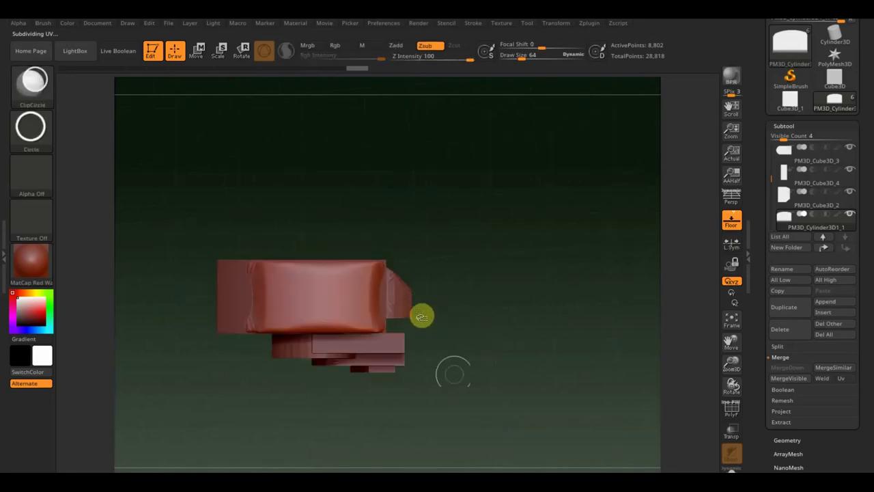
mouse_move(175, 182)
left_mouse_down("ctrl+shift")
mouse_move(380, 400)
mouse_move(268, 280)
mouse_move(244, 235)
mouse_move(246, 217)
left_mouse_up("ctrl+shift")
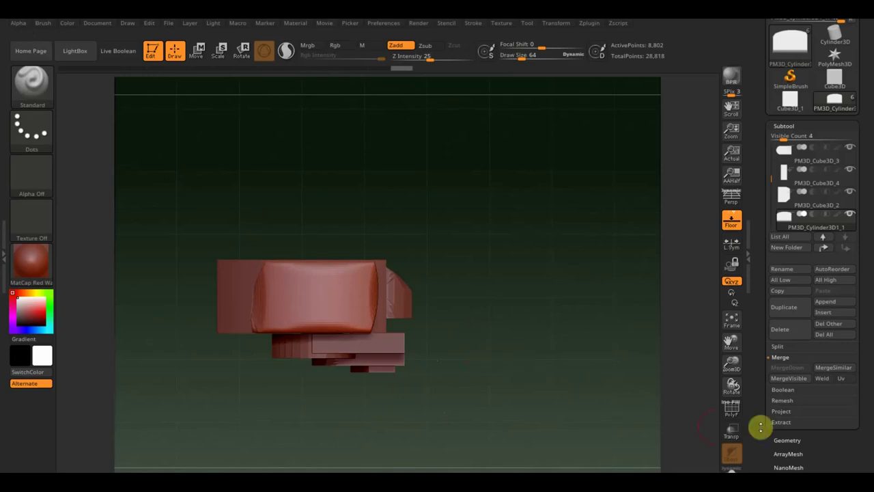
Step: For the top cap, use Freeze SubDivision Levels and Del Hidden, reaching 9,072 active points
left_click(793, 442)
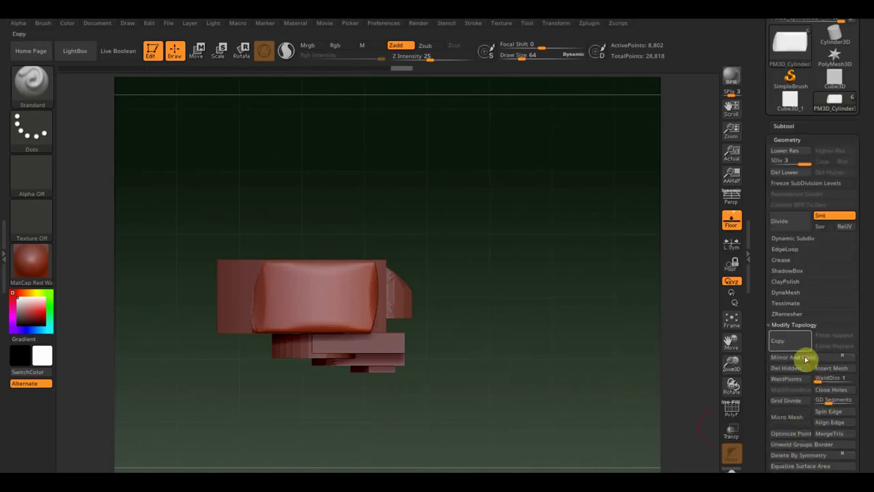
left_click(795, 184)
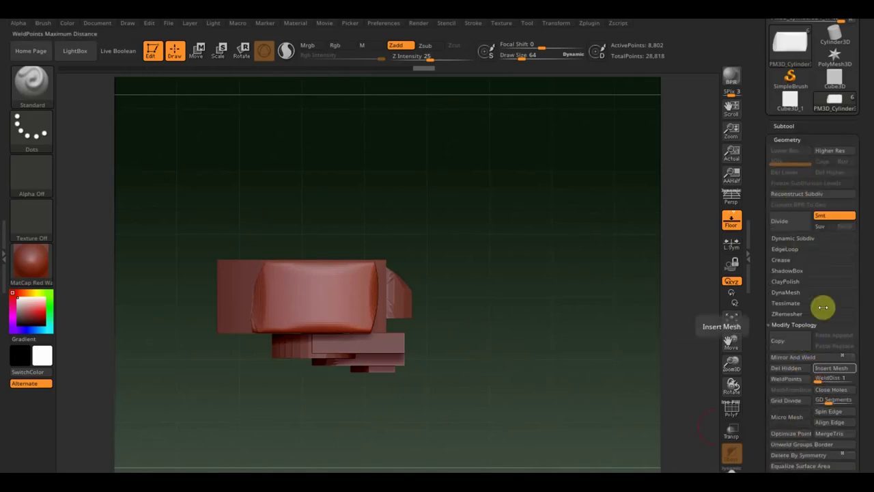
left_click(812, 369)
mouse_move(576, 371)
left_mouse_down()
mouse_move(558, 258)
mouse_move(602, 305)
mouse_move(653, 310)
mouse_move(544, 318)
mouse_move(511, 382)
mouse_move(501, 365)
mouse_move(545, 355)
mouse_move(595, 362)
mouse_move(584, 355)
left_mouse_up()
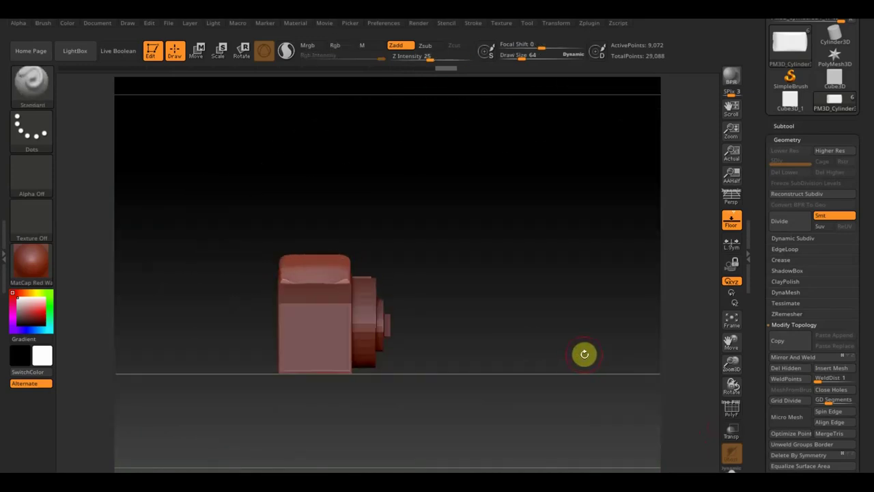
Step: With PM3D_Cube3D_1 selected, append a Cylinder3D mesh as a new subtool
key("n")
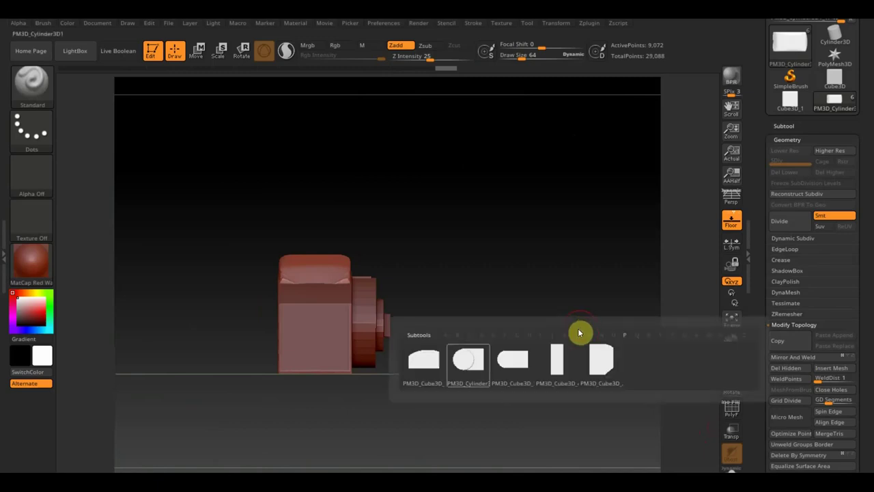
left_click(423, 359)
mouse_move(534, 322)
left_mouse_down()
mouse_move(474, 329)
mouse_move(557, 328)
left_mouse_up()
left_click(787, 359)
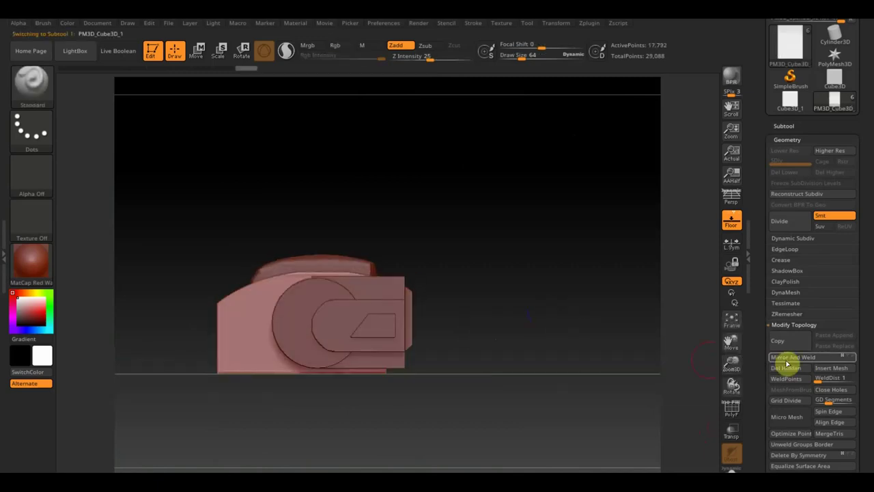
left_click(795, 123)
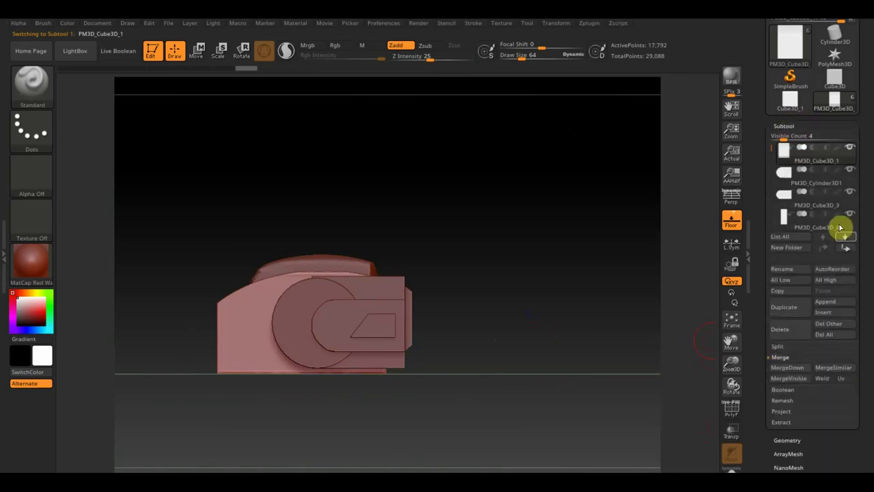
left_click(835, 309)
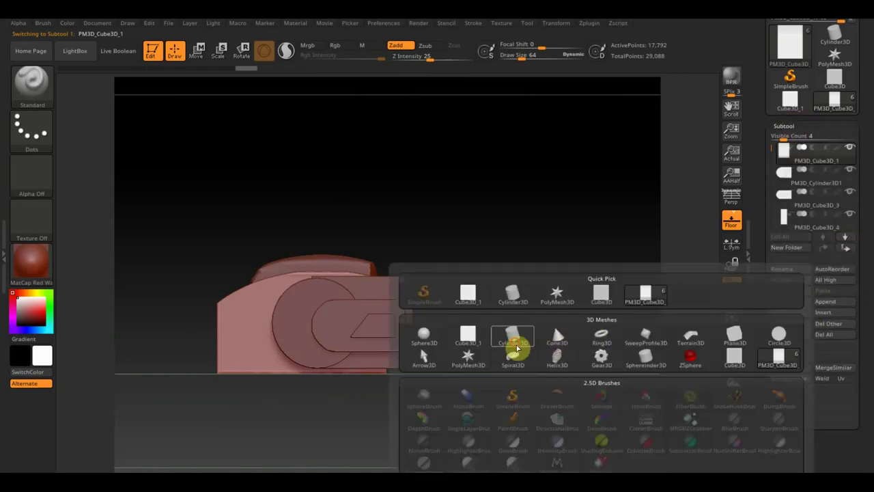
left_click(515, 344)
left_click(550, 310)
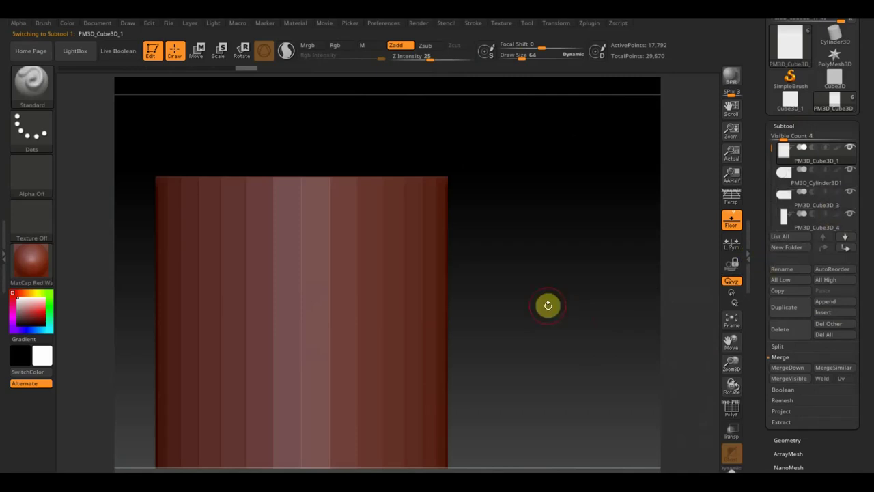
Step: Move the new cylinder just below PM3D_Cube3D_1 and subdivide it once to 1,986 points
key("n")
left_click(623, 345)
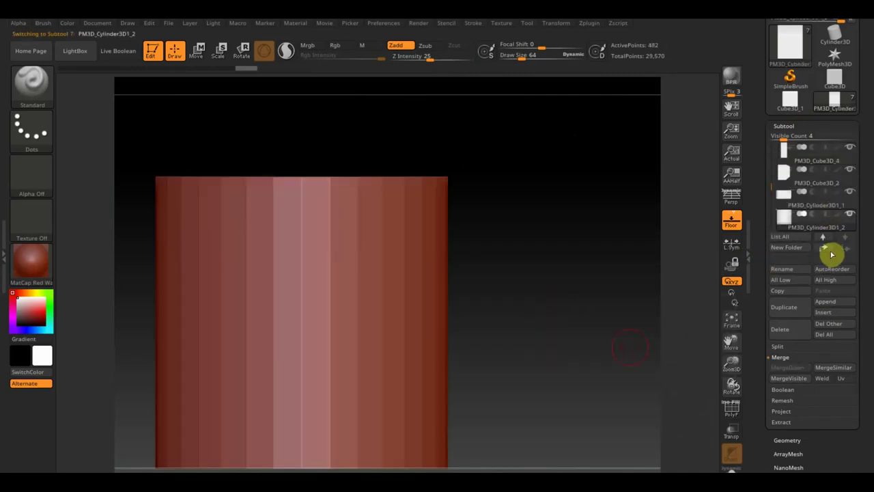
left_click(824, 250)
left_click(825, 249)
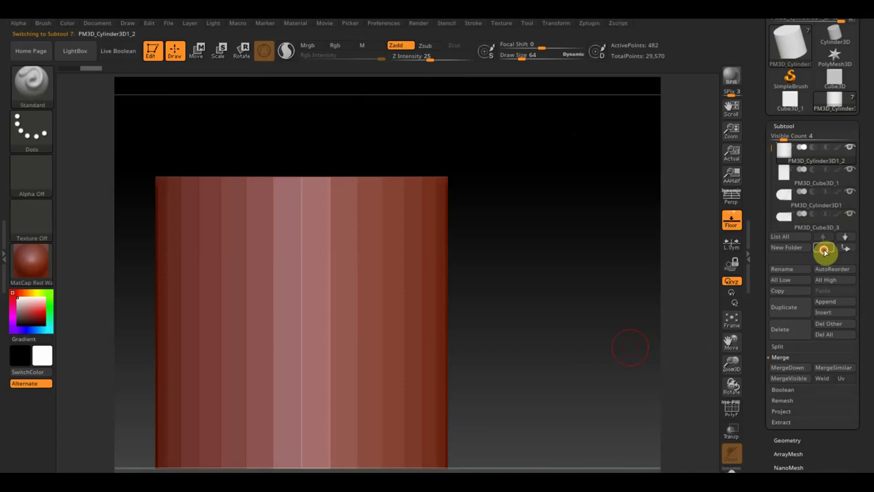
left_click(847, 250)
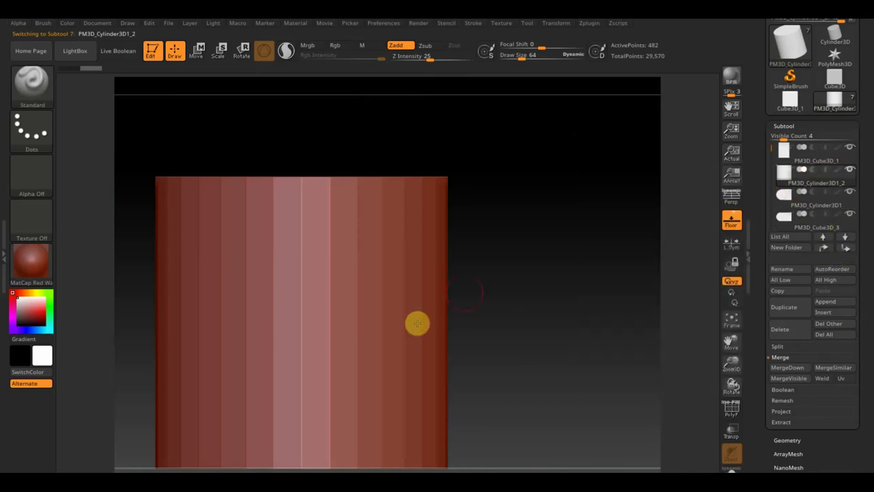
key("ctrl+d")
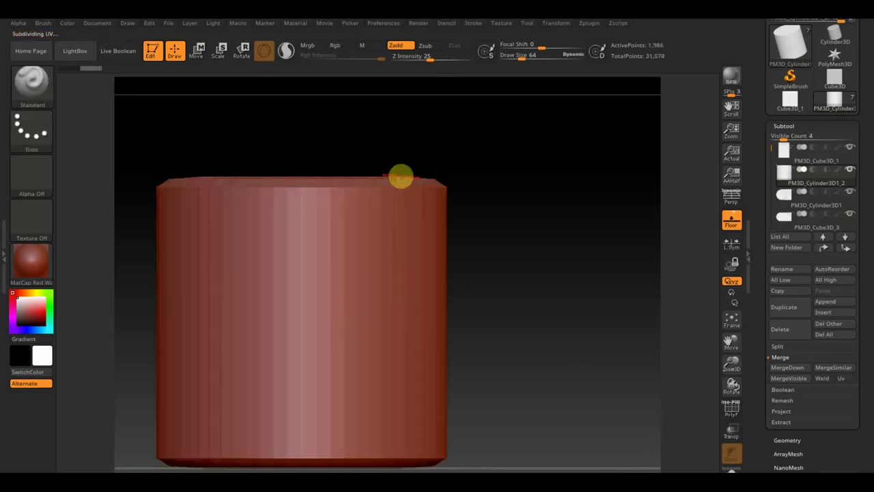
Step: DynaMesh the new cylinder at resolution 128
left_click(799, 440)
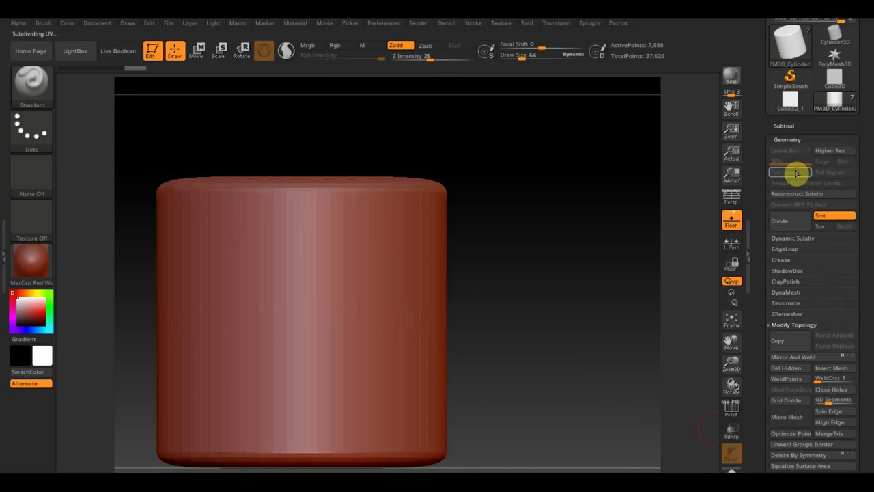
left_click(789, 293)
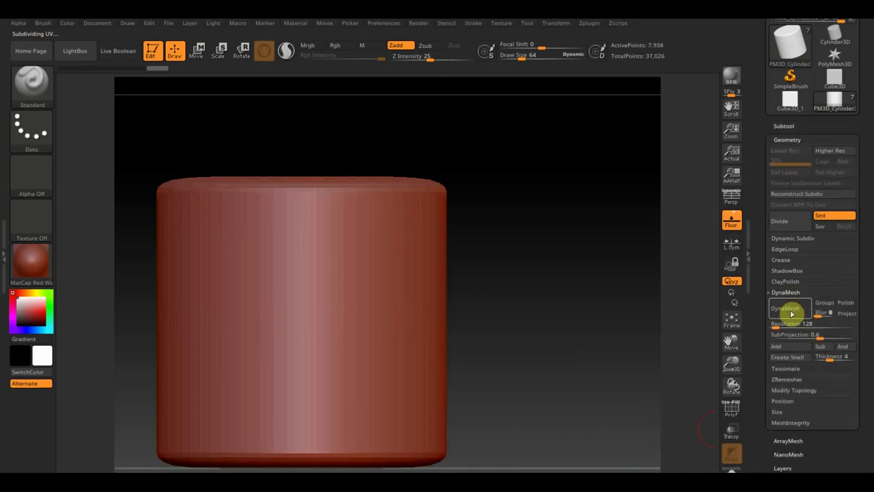
left_click(787, 309)
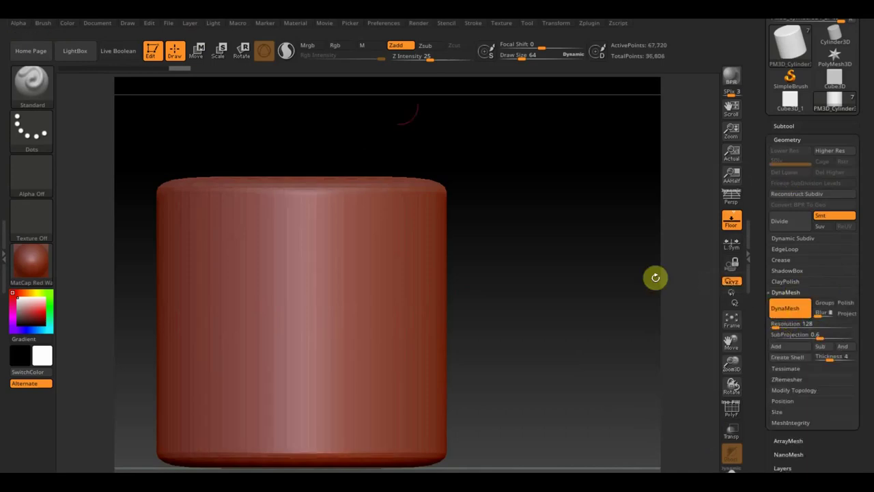
Step: Rotate the cylinder 90° onto its side, shrink it, and set it against the body's left end
left_click(197, 51)
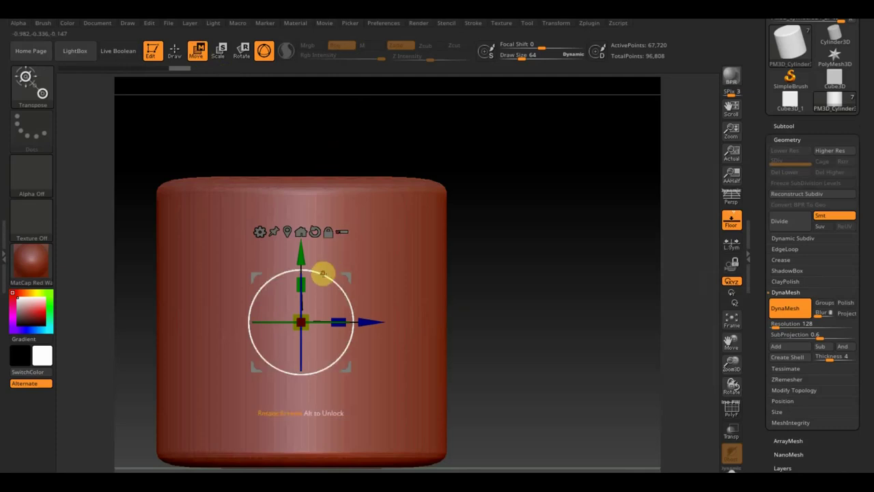
left_click_drag(323, 273, 349, 343)
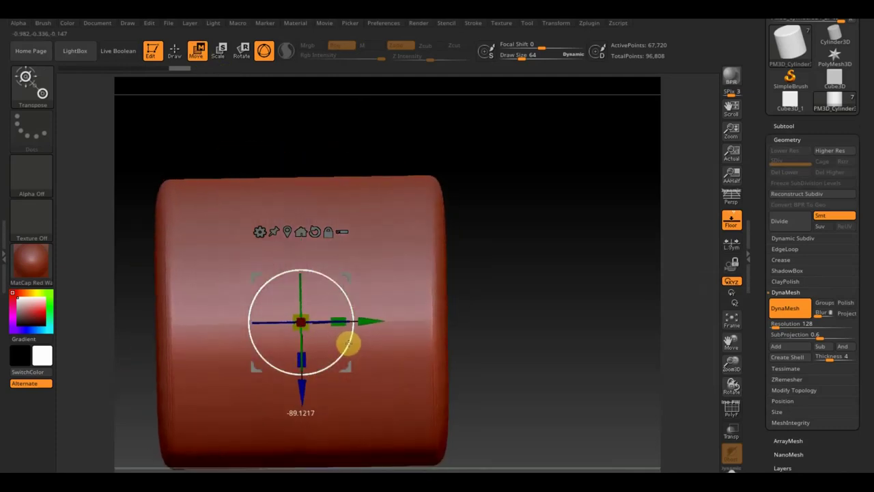
left_click_drag(302, 321, 233, 249)
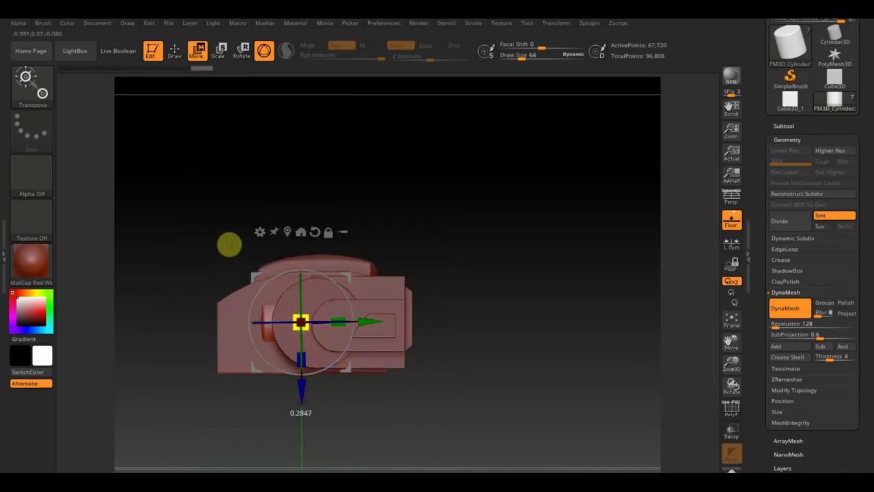
left_click_drag(370, 320, 269, 331)
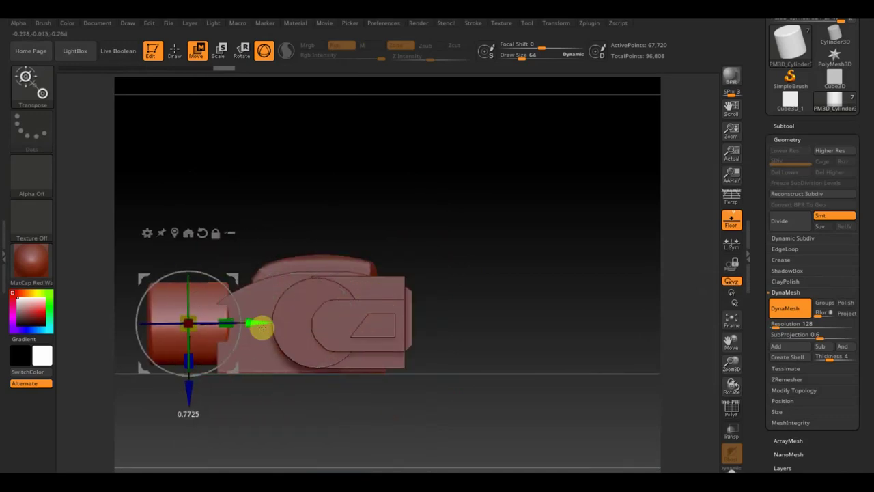
left_click_drag(195, 332, 182, 323)
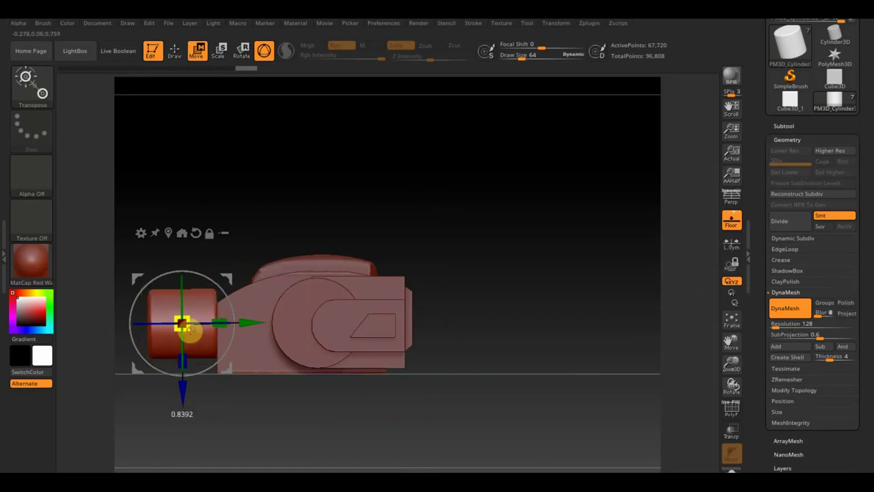
left_click_drag(182, 387, 182, 407)
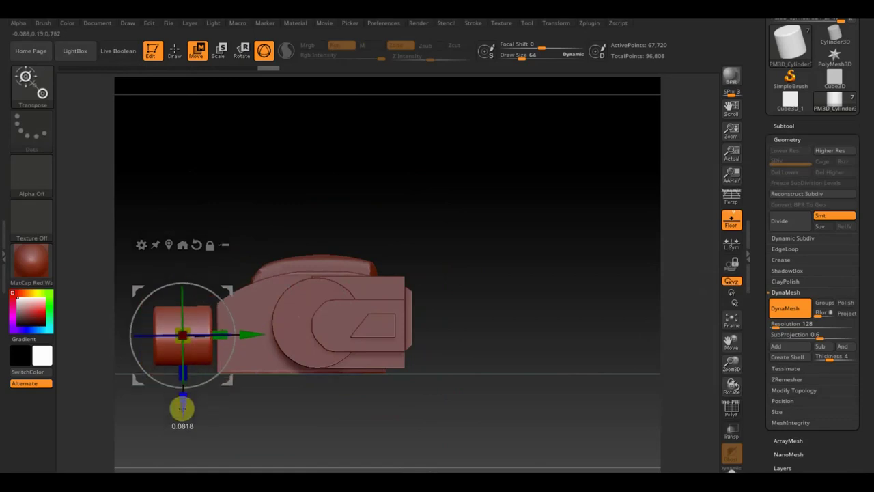
left_click_drag(254, 335, 285, 339)
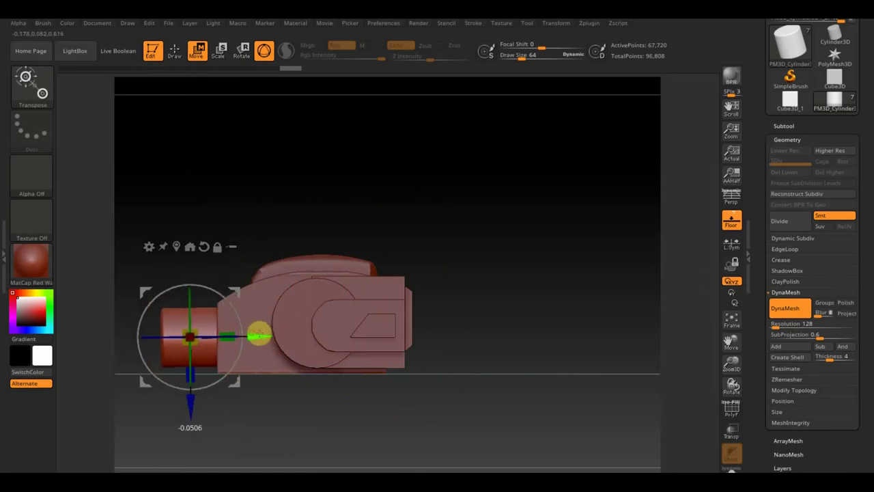
left_click_drag(338, 220, 439, 224)
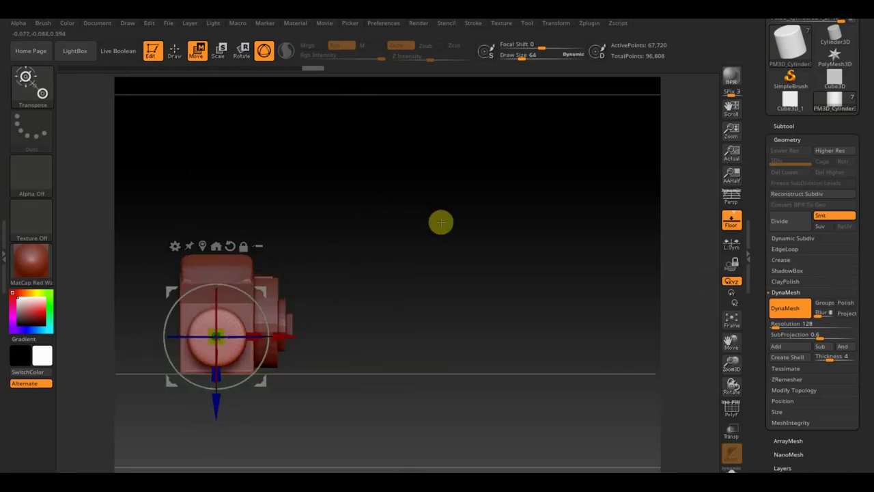
left_click(786, 127)
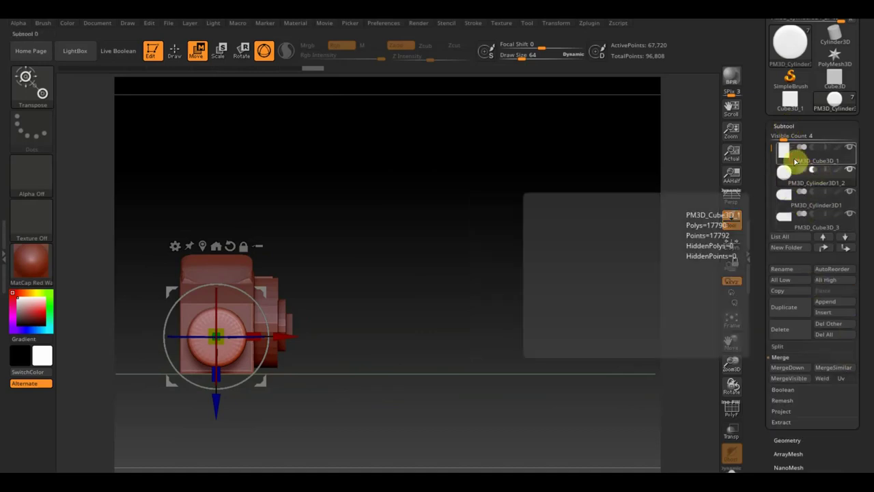
Step: MergeDown PM3D_Cylinder3D1_2 into PM3D_Cube3D_1, accepting the irreversible-merge warning
left_click(797, 159)
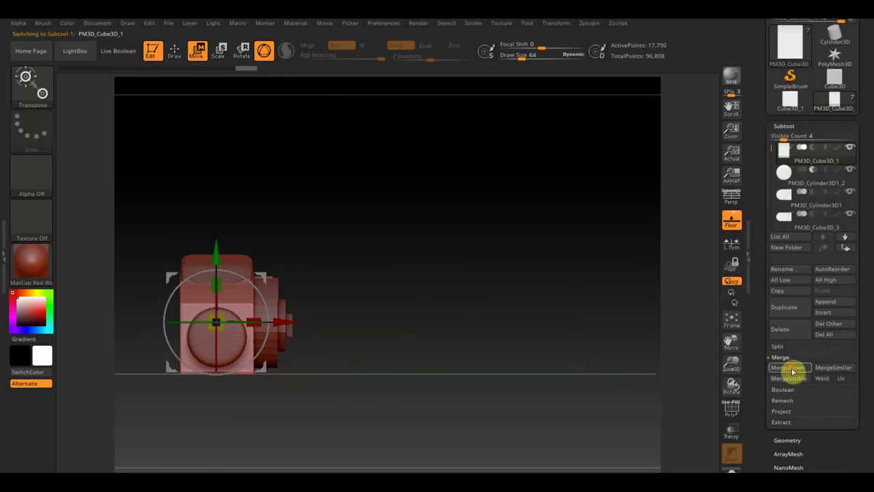
left_click(791, 369)
left_click(682, 394)
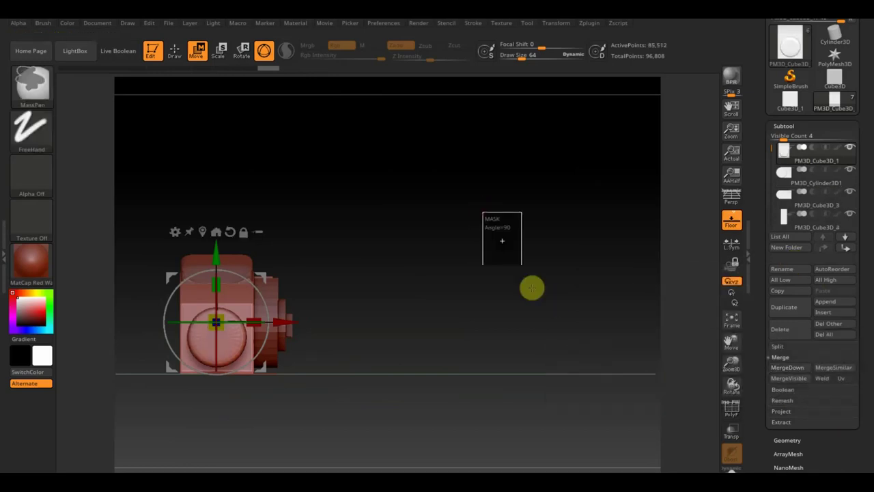
mouse_move(514, 325)
left_mouse_down()
mouse_move(476, 326)
mouse_move(523, 318)
mouse_move(513, 324)
mouse_move(577, 283)
mouse_move(560, 296)
mouse_move(591, 303)
mouse_move(530, 348)
mouse_move(510, 320)
left_mouse_up()
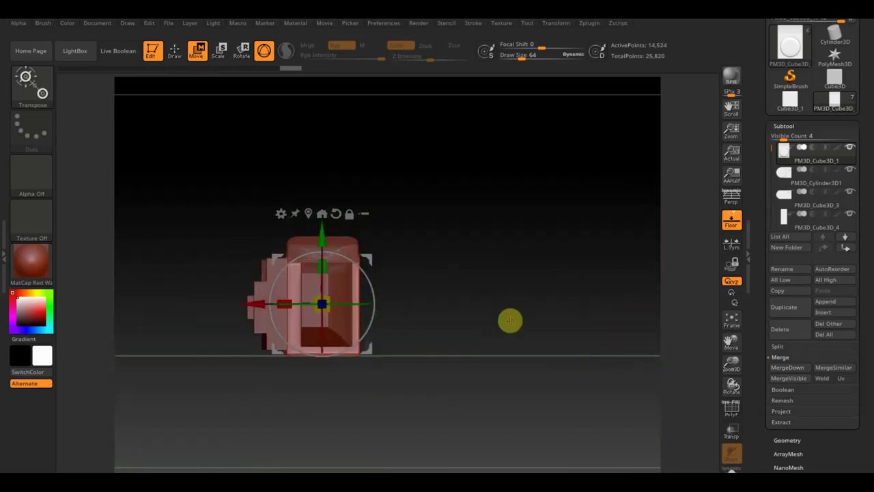
Step: Make PM3D_Cube3D_2 active and nudge the plate slightly left along X, then check its fit
key("n")
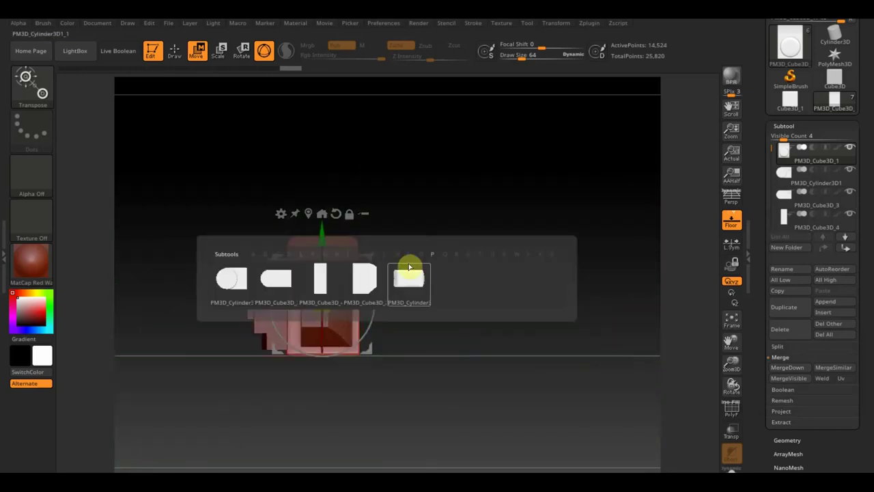
left_click(371, 296)
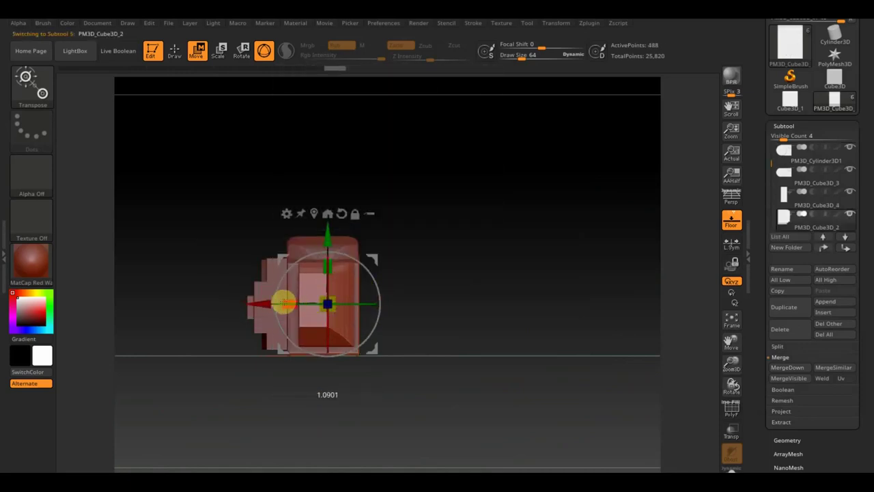
left_click_drag(265, 304, 262, 304)
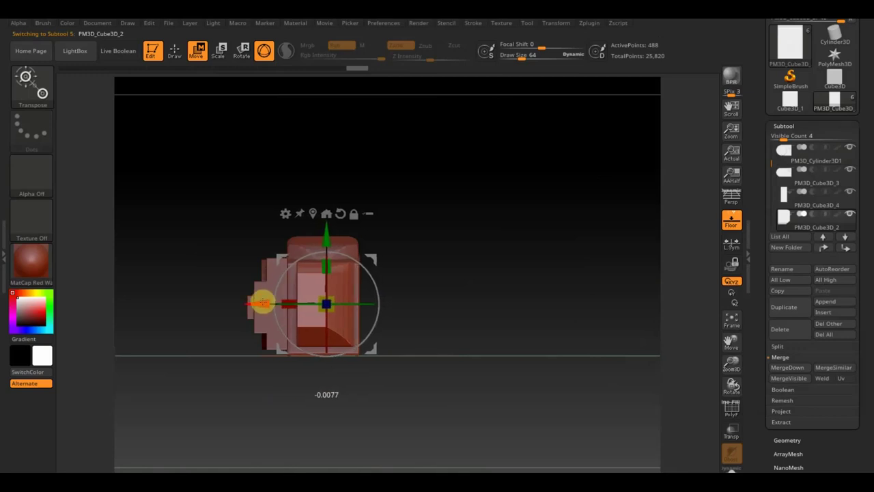
mouse_move(482, 231)
left_mouse_down()
mouse_move(505, 352)
mouse_move(562, 264)
mouse_move(548, 267)
left_mouse_up()
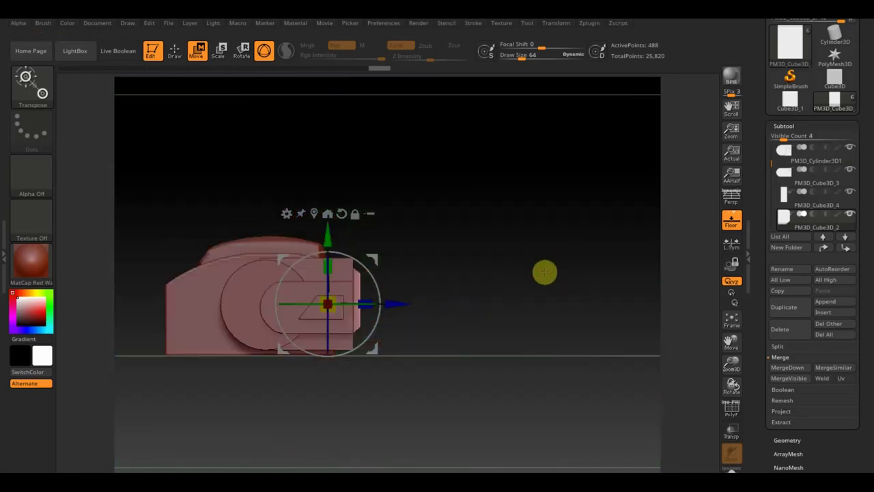
mouse_move(539, 303)
left_mouse_down("alt")
mouse_move(581, 270)
mouse_move(580, 308)
mouse_move(606, 305)
mouse_move(644, 277)
mouse_move(678, 284)
mouse_move(577, 287)
mouse_move(566, 253)
mouse_move(568, 293)
mouse_move(517, 303)
mouse_move(536, 293)
mouse_move(537, 277)
mouse_move(544, 308)
mouse_move(556, 271)
mouse_move(557, 309)
mouse_move(604, 307)
mouse_move(583, 294)
mouse_move(612, 297)
left_mouse_up("alt")
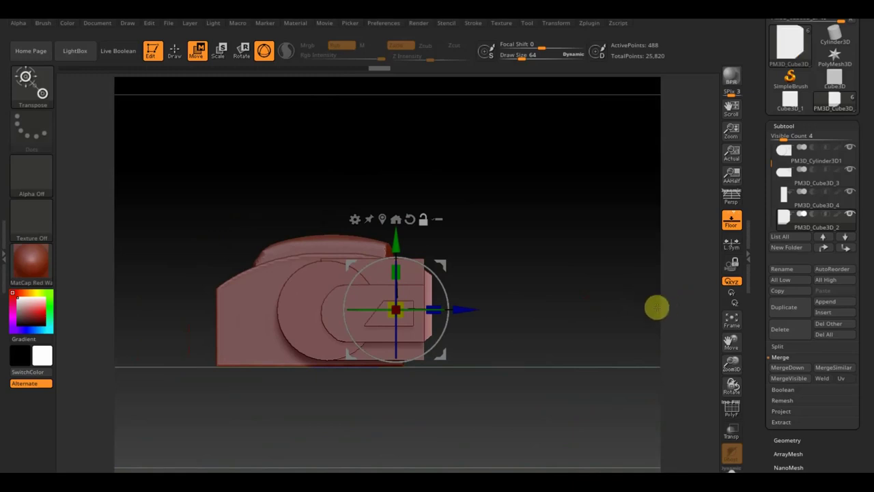
mouse_move(625, 355)
left_mouse_down()
mouse_move(638, 380)
mouse_move(631, 359)
mouse_move(572, 365)
mouse_move(601, 371)
left_mouse_up()
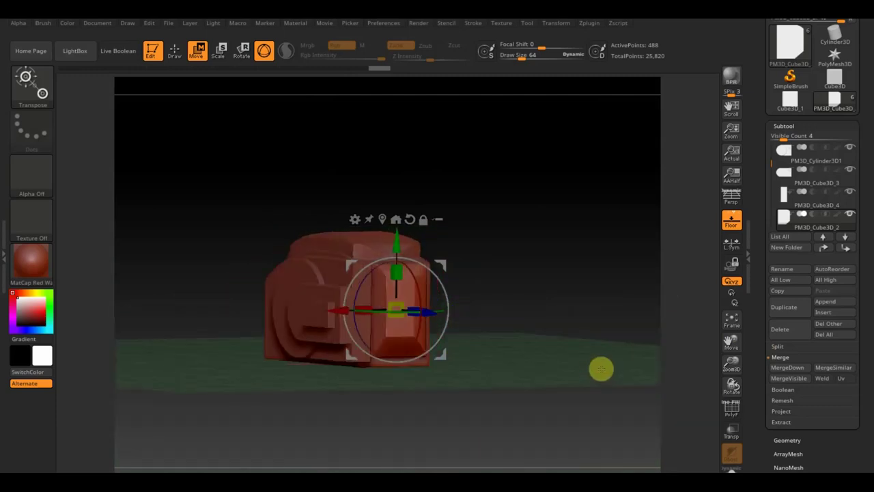
Step: Select PM3D_Cube3D_4, undo a first low-resolution remesh, then DynaMesh it at resolution 456
key("n")
left_click(581, 401)
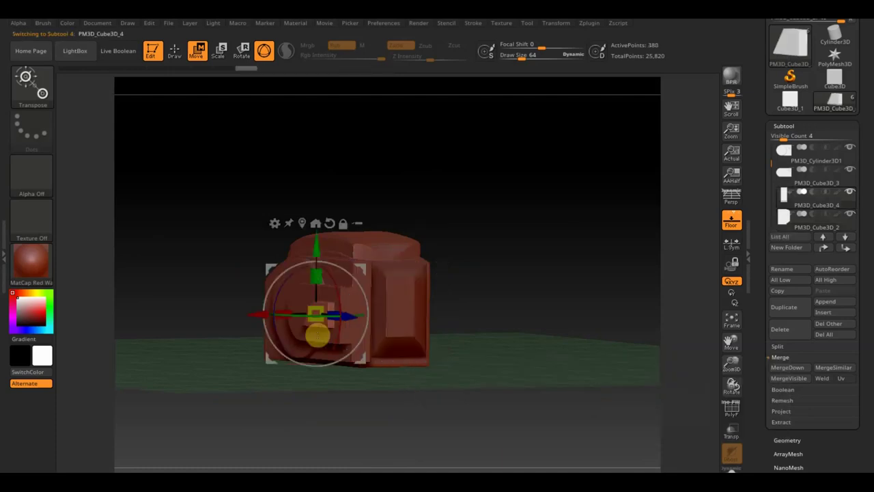
mouse_move(348, 307)
left_mouse_down()
mouse_move(568, 298)
mouse_move(577, 310)
left_mouse_up()
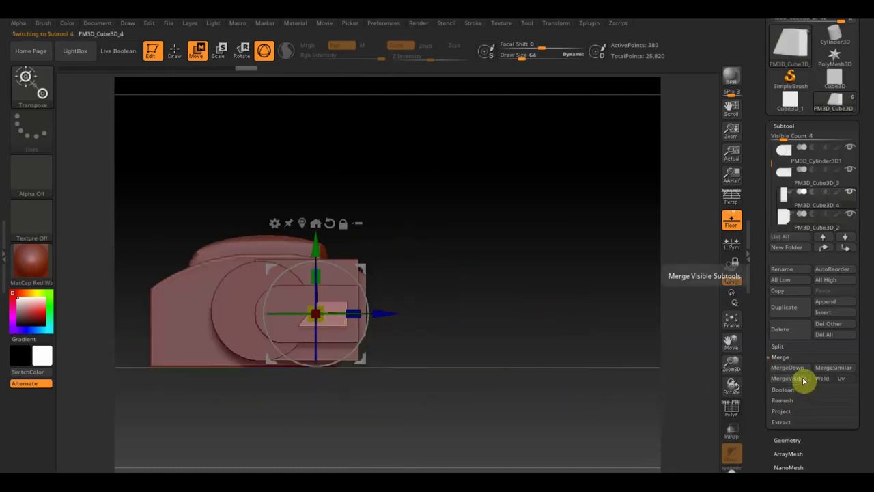
left_click(794, 440)
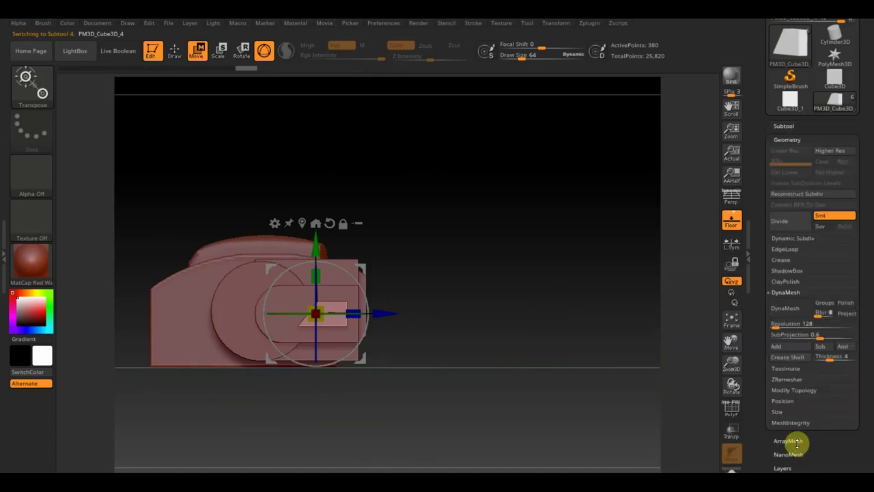
left_click(794, 314)
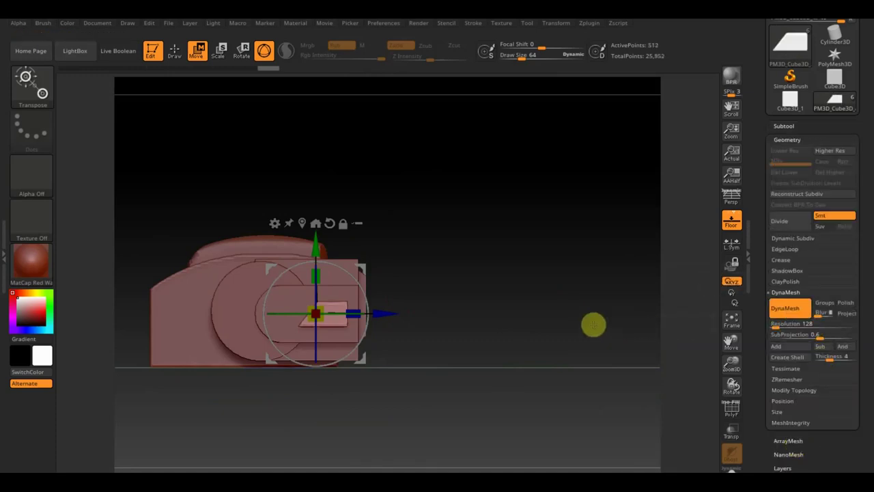
key("ctrl+z")
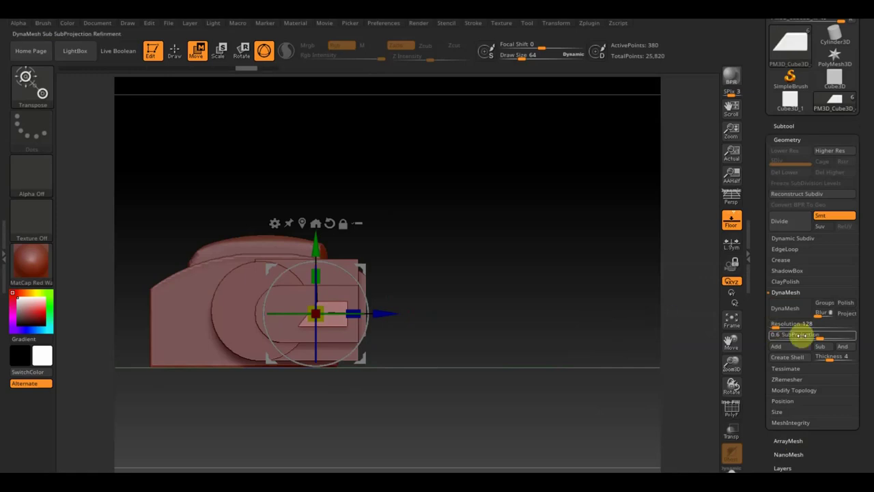
type("456")
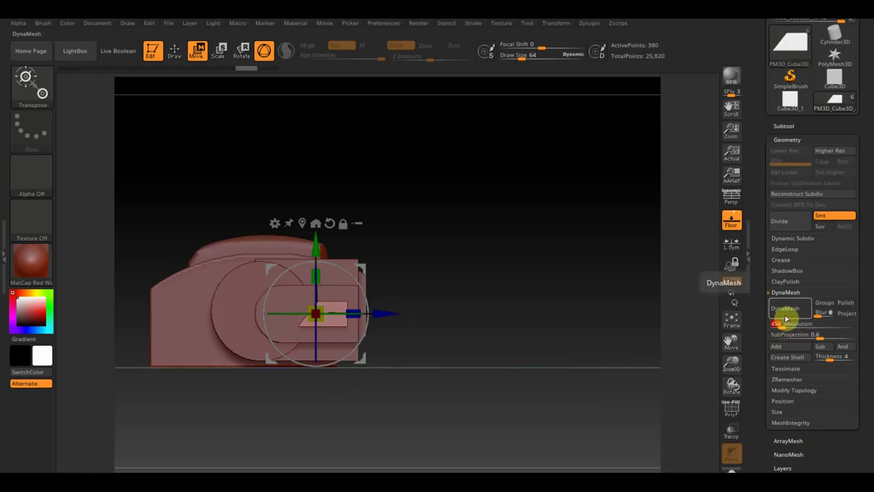
left_click(784, 312)
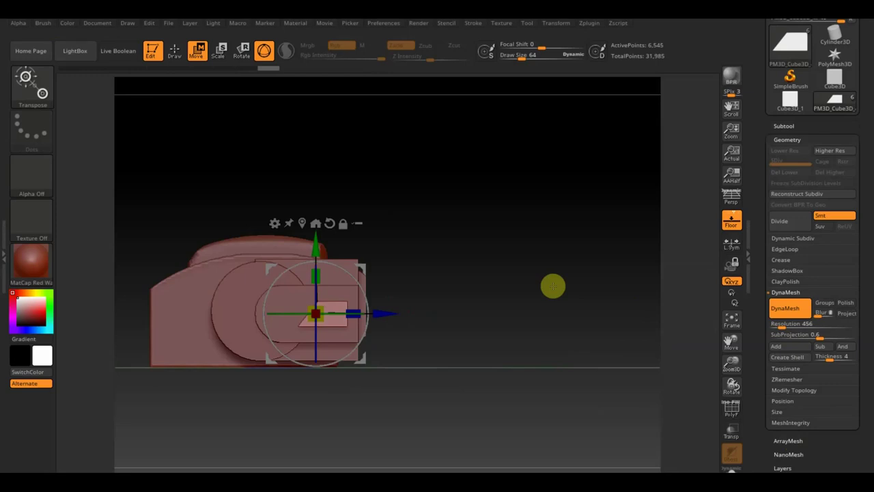
key("n")
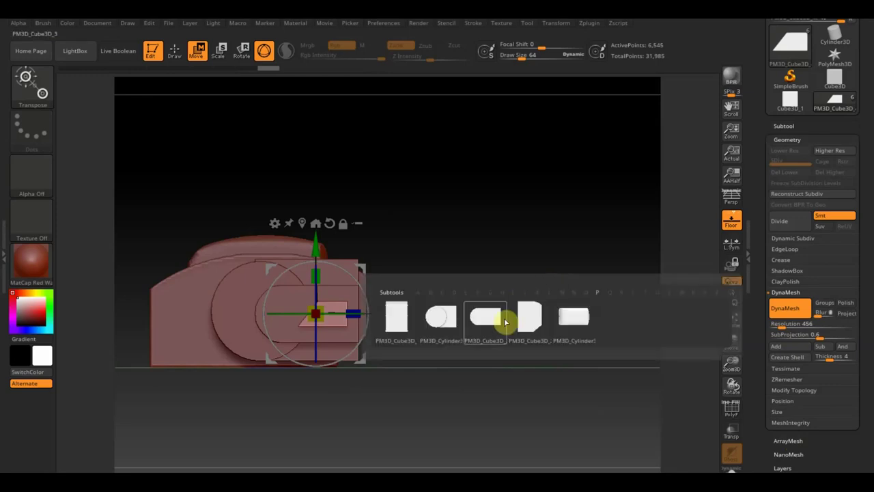
Step: Make the rounded PM3D_Cube3D_3 active and DynaMesh it at 632, reaching 66,379 points
left_click(577, 329)
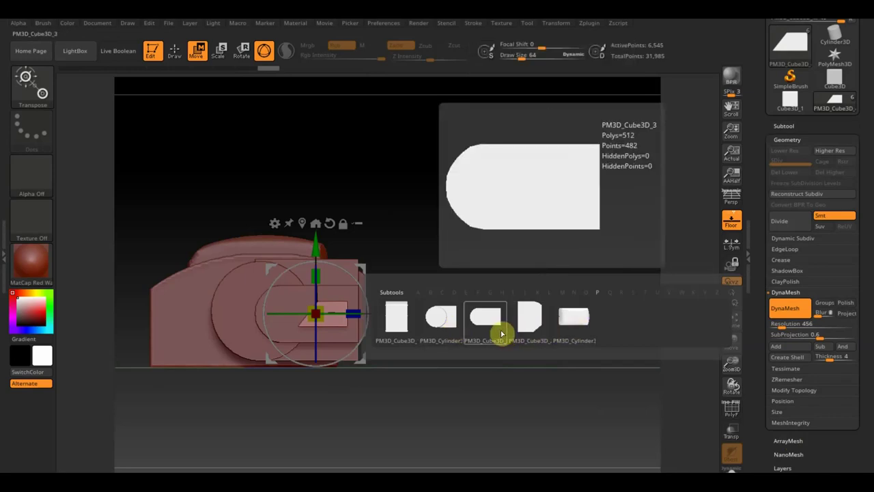
left_click(502, 333)
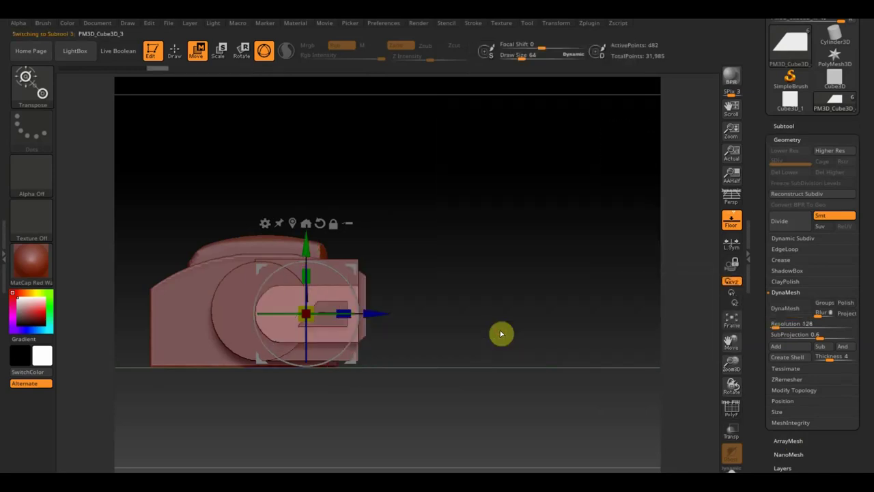
left_click_drag(555, 323, 533, 330)
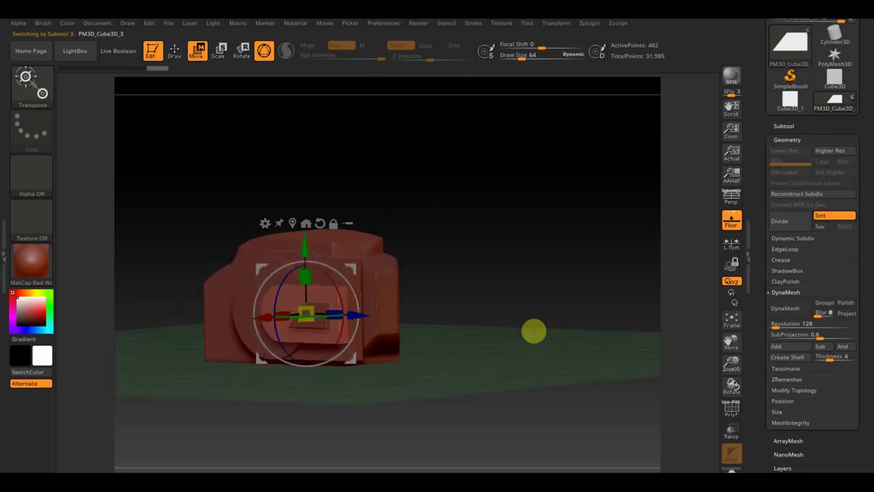
left_click(784, 309)
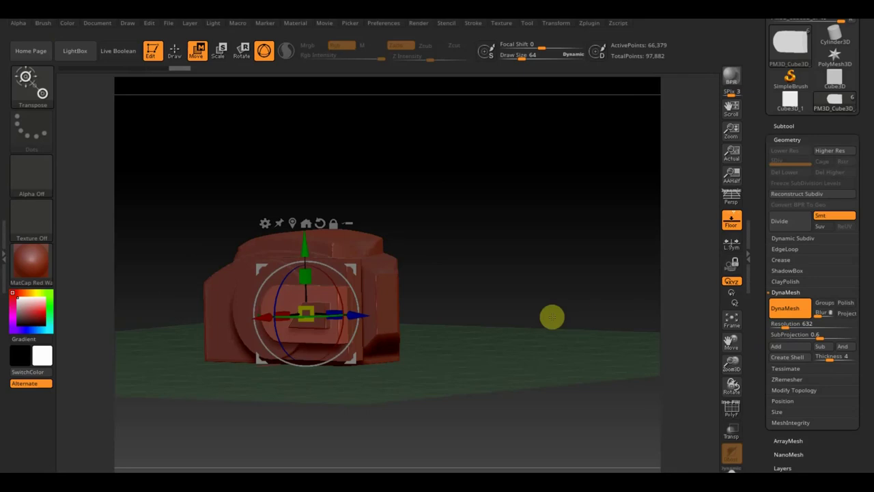
left_click_drag(552, 317, 556, 308, "shift")
left_click(784, 125)
mouse_move(817, 201)
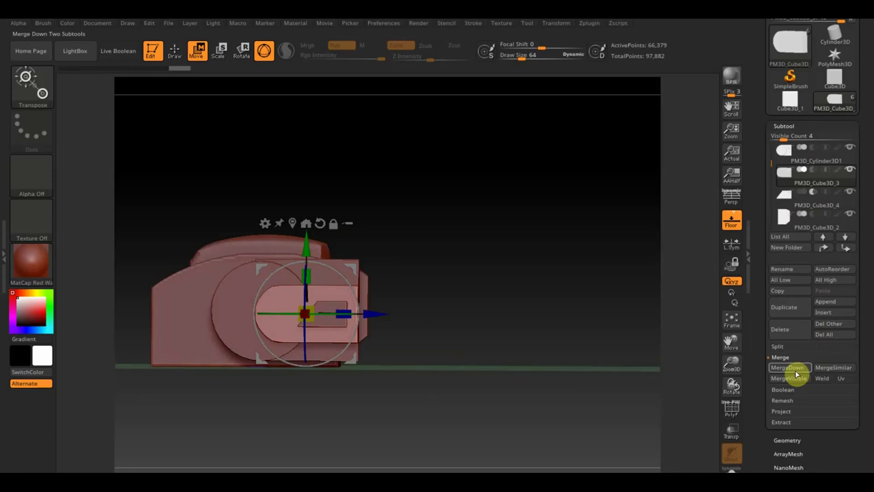
Step: MergeDown PM3D_Cube3D_4 into PM3D_Cube3D_3, confirm it, and orbit around the merged piece
left_click(795, 371)
left_click(684, 392)
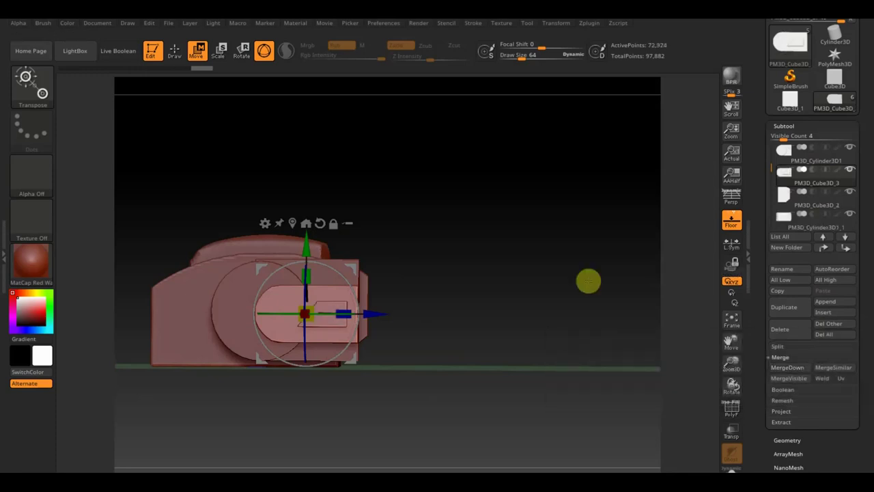
mouse_move(592, 260)
left_mouse_down()
mouse_move(585, 288)
mouse_move(606, 352)
mouse_move(618, 349)
mouse_move(599, 294)
mouse_move(644, 299)
mouse_move(633, 314)
left_mouse_up()
mouse_move(593, 330)
left_mouse_down()
mouse_move(595, 314)
mouse_move(636, 326)
left_mouse_up()
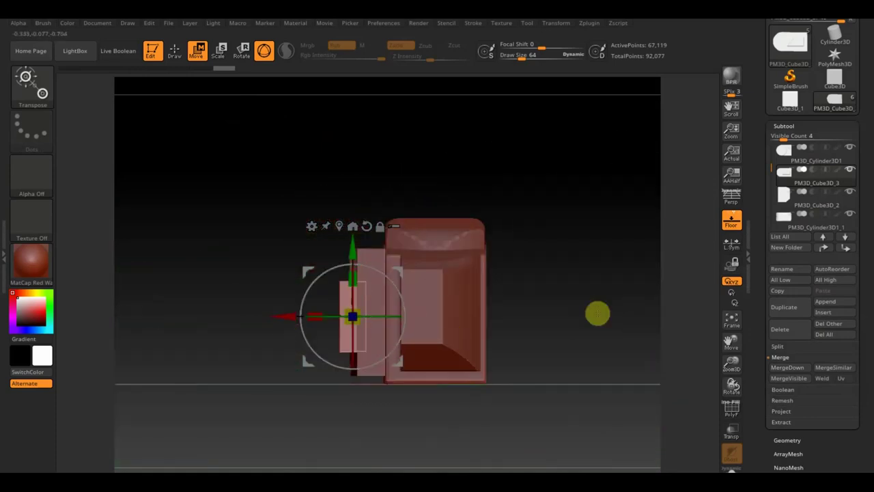
mouse_move(611, 333)
left_mouse_down()
mouse_move(674, 335)
mouse_move(625, 335)
left_mouse_up()
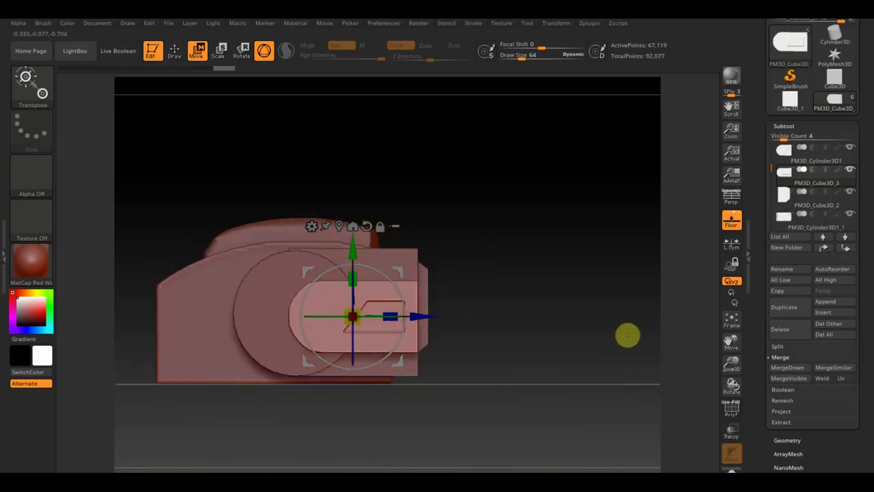
mouse_move(631, 333)
left_mouse_down("alt")
mouse_move(669, 324)
mouse_move(549, 351)
mouse_move(566, 353)
mouse_move(543, 343)
mouse_move(521, 349)
mouse_move(539, 348)
mouse_move(660, 275)
left_mouse_up("alt")
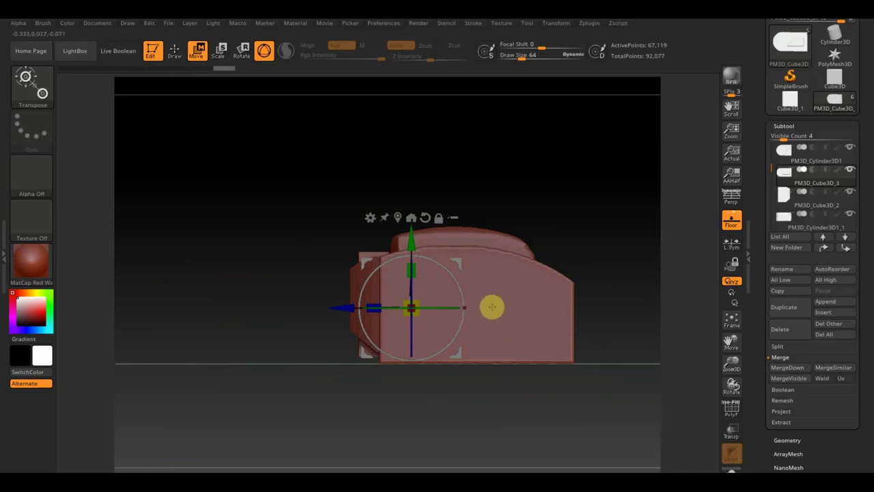
mouse_move(540, 286)
left_mouse_down()
mouse_move(616, 248)
mouse_move(523, 250)
mouse_move(538, 272)
left_mouse_up()
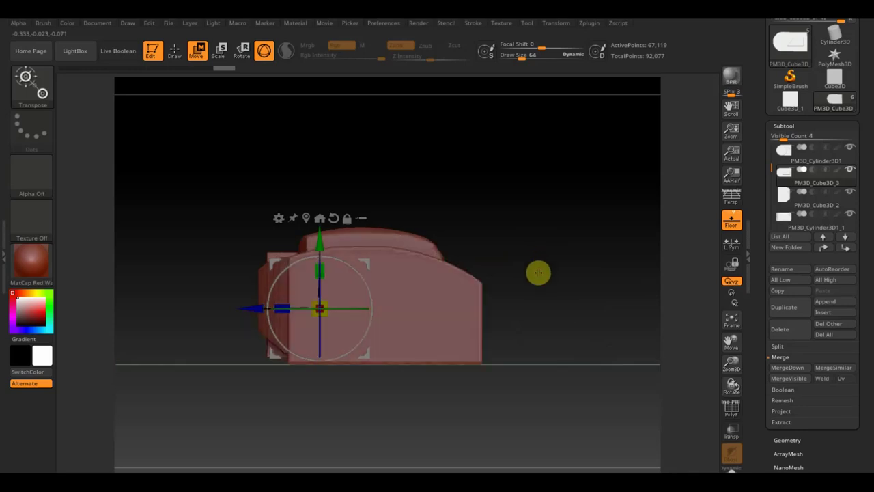
left_click_drag(576, 249, 476, 266)
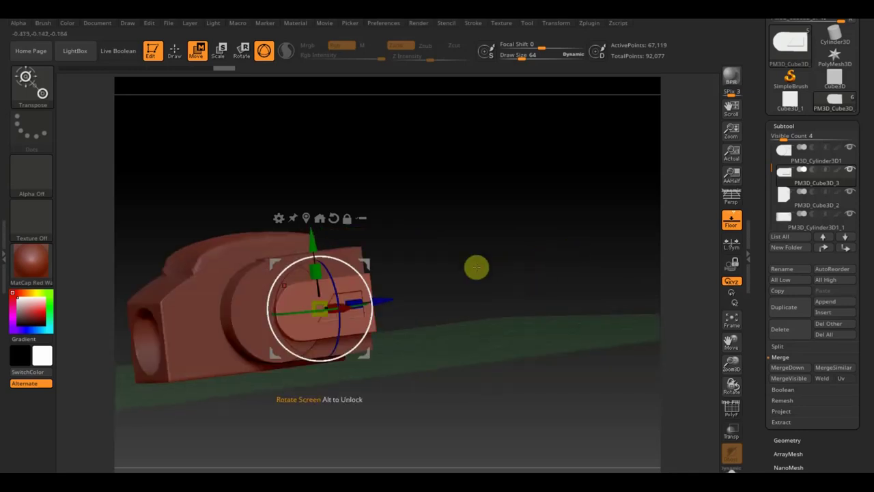
mouse_move(288, 341)
left_mouse_down()
mouse_move(549, 335)
mouse_move(558, 349)
mouse_move(353, 302)
left_mouse_up()
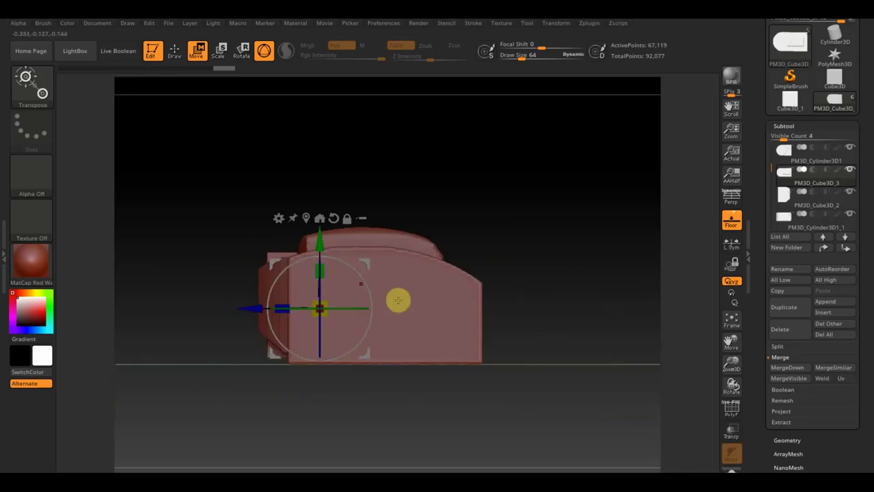
mouse_move(544, 303)
left_mouse_down()
mouse_move(638, 326)
mouse_move(638, 373)
mouse_move(619, 390)
mouse_move(604, 350)
mouse_move(608, 277)
left_mouse_up()
Step: Step through the subtools from the quick list, ending with PM3D_Cube3D_2 active
key("n")
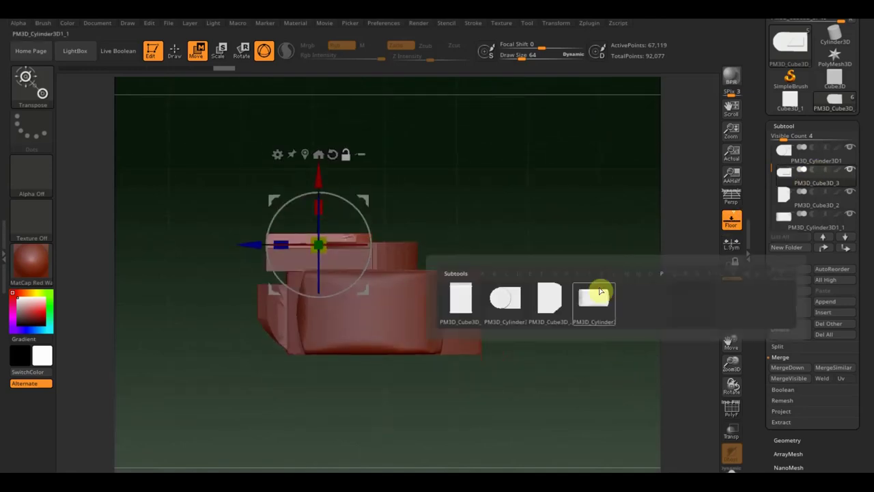
left_click(583, 316)
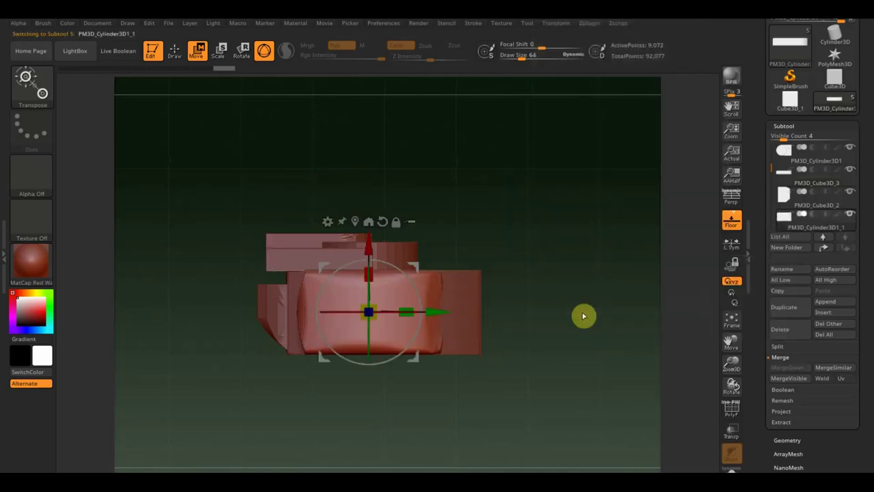
key("n")
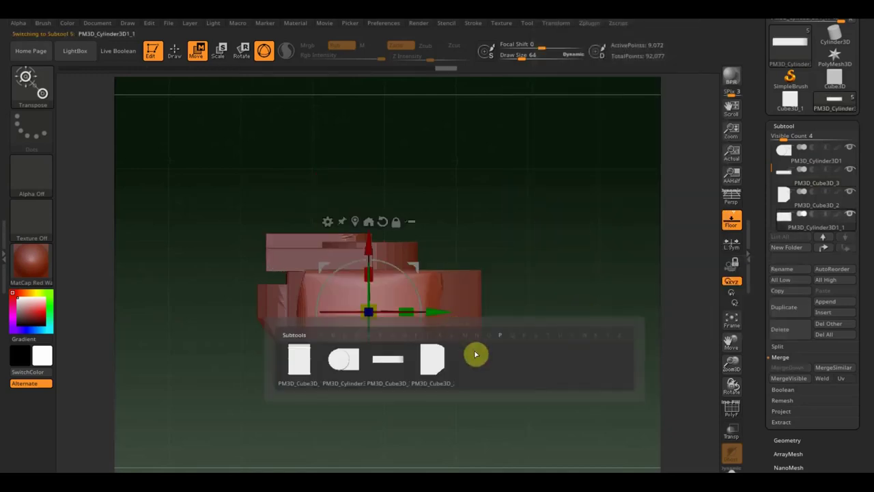
left_click(392, 369)
key("n")
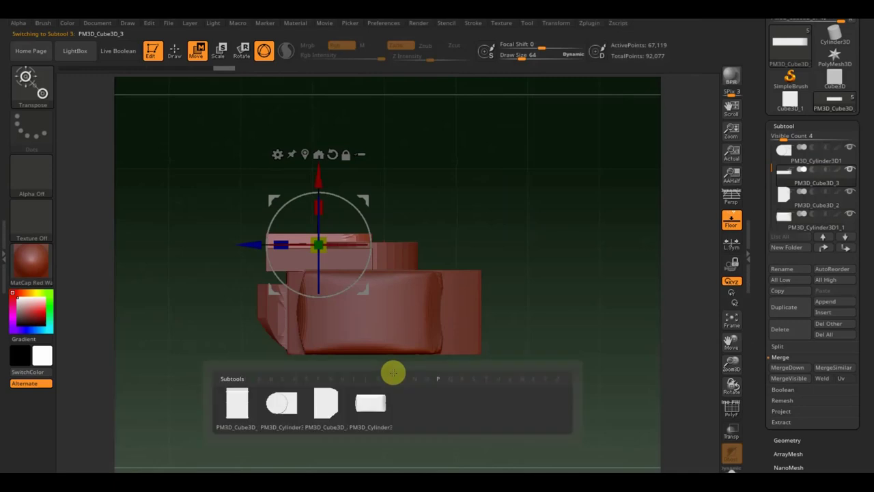
mouse_move(237, 406)
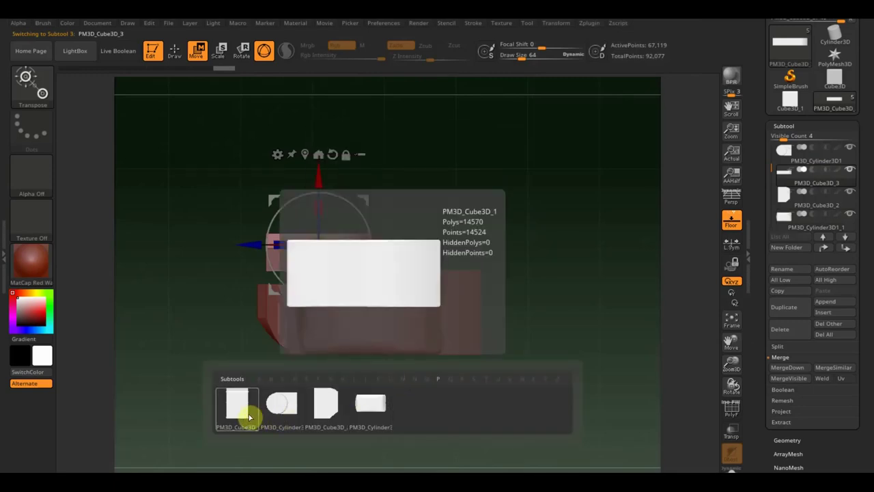
left_click(248, 417)
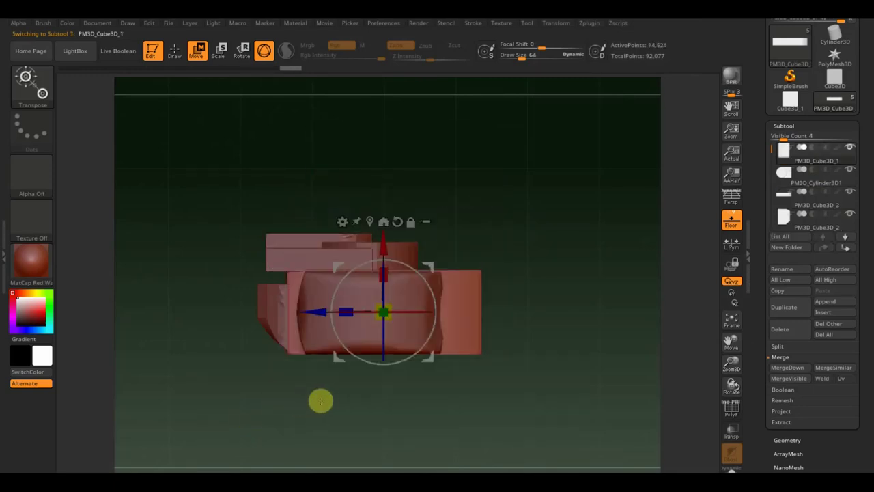
key("n")
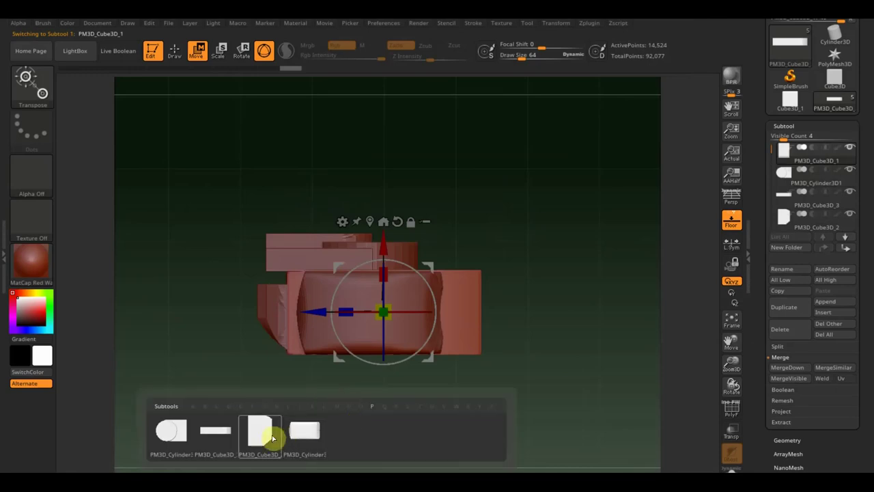
left_click(261, 438)
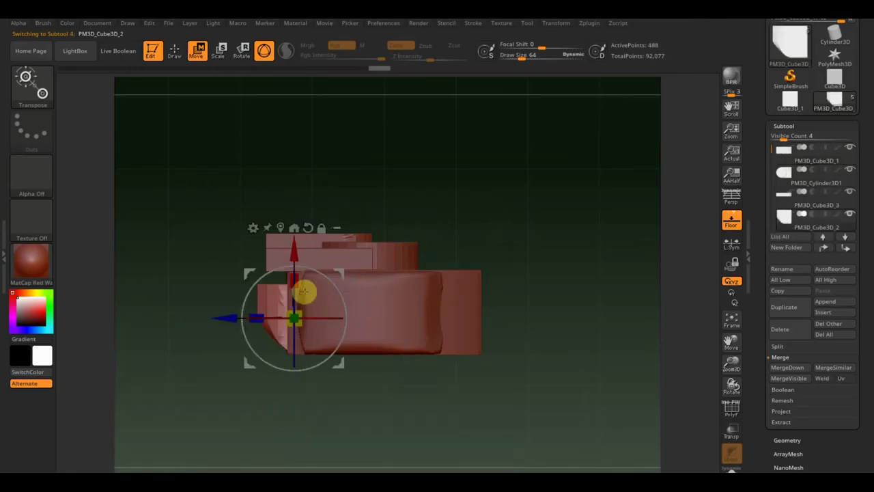
Step: Move the PM3D_Cube3D_2 block lower and further left so it overlaps the body's front
left_click_drag(303, 314, 205, 309)
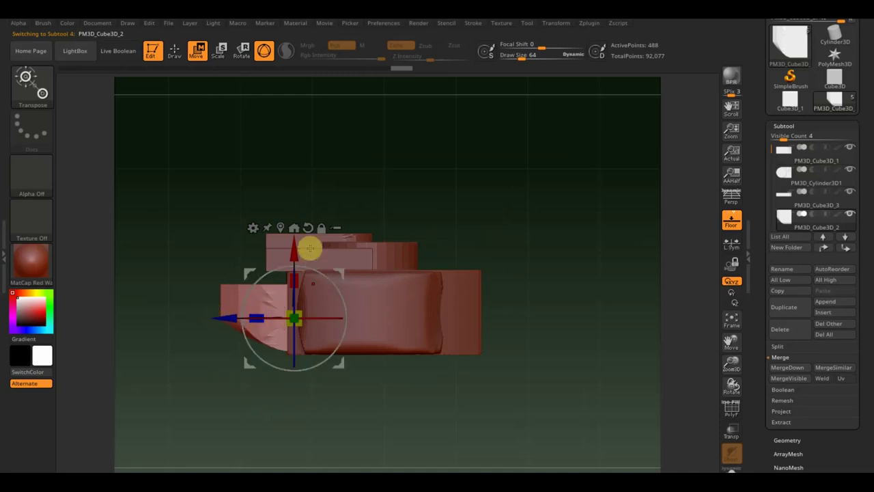
left_click_drag(309, 248, 299, 273)
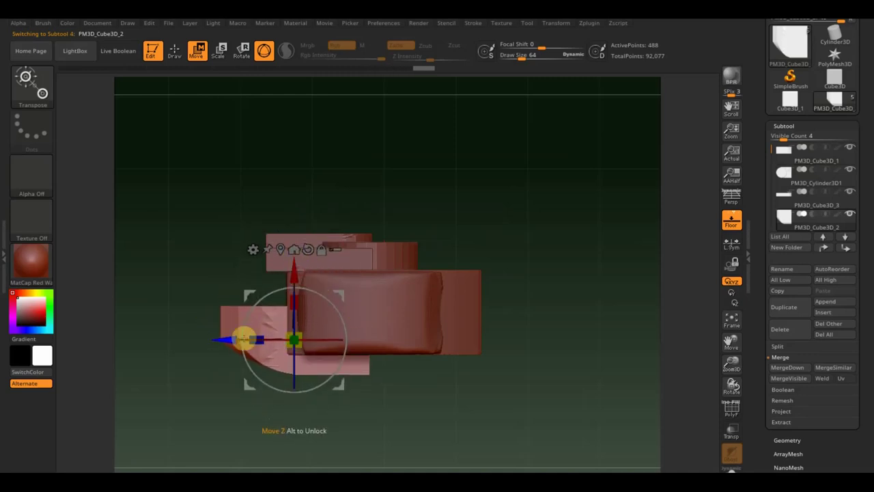
left_click_drag(244, 340, 255, 339)
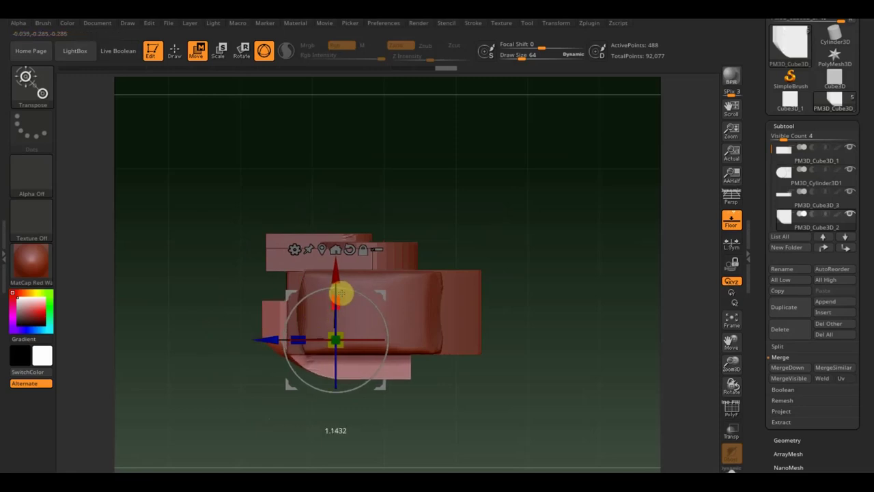
left_click_drag(341, 273, 326, 263)
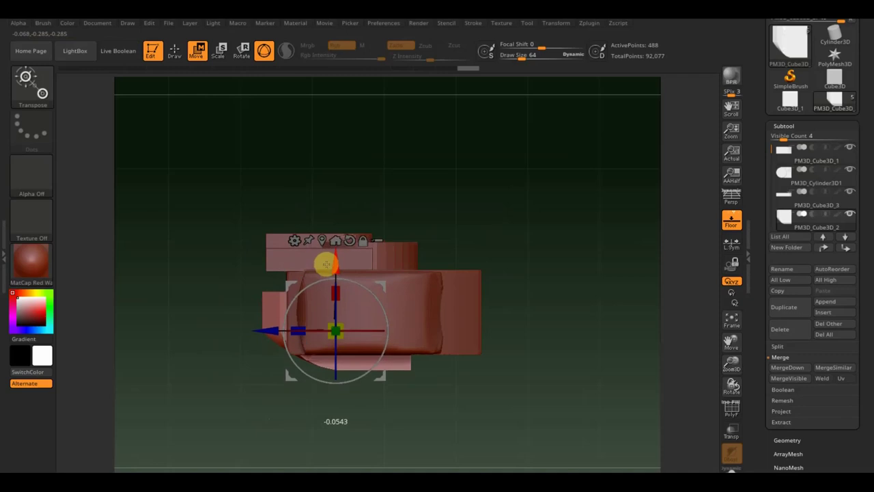
mouse_move(527, 327)
left_mouse_down()
mouse_move(528, 245)
mouse_move(531, 322)
mouse_move(531, 289)
mouse_move(552, 328)
mouse_move(543, 370)
mouse_move(543, 305)
mouse_move(560, 301)
mouse_move(600, 318)
mouse_move(552, 314)
left_mouse_up()
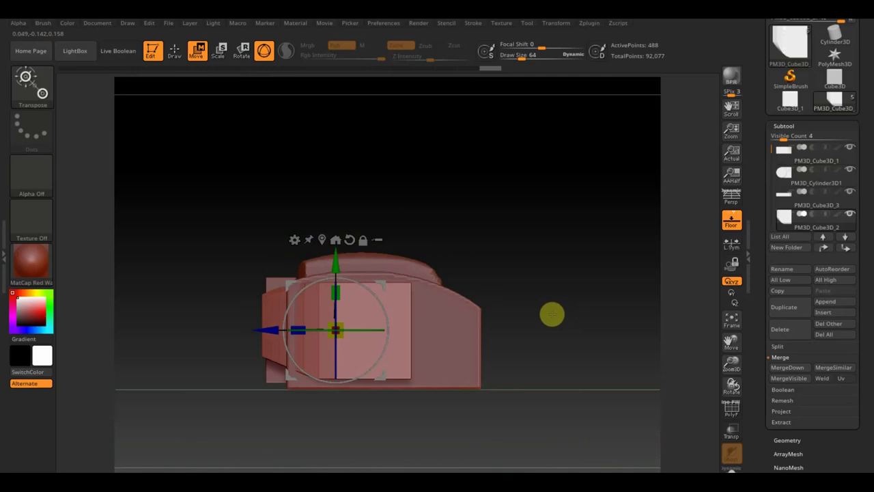
left_click_drag(573, 283, 580, 350)
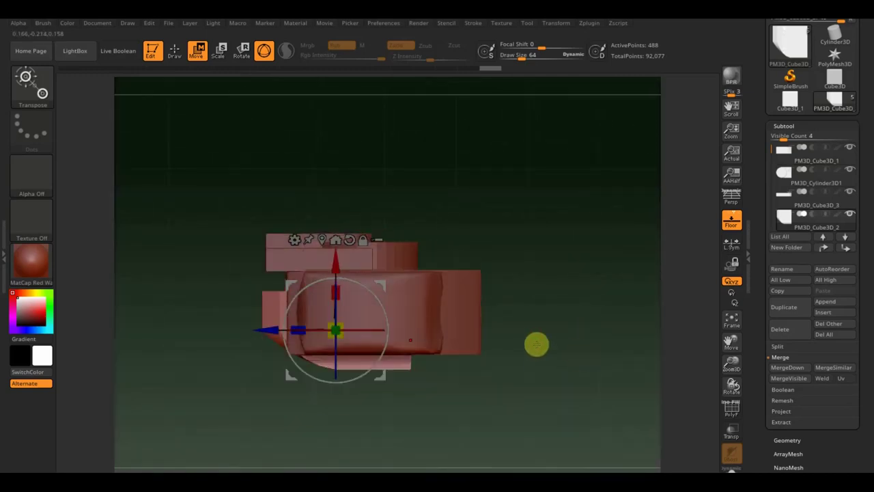
left_click_drag(275, 332, 250, 338)
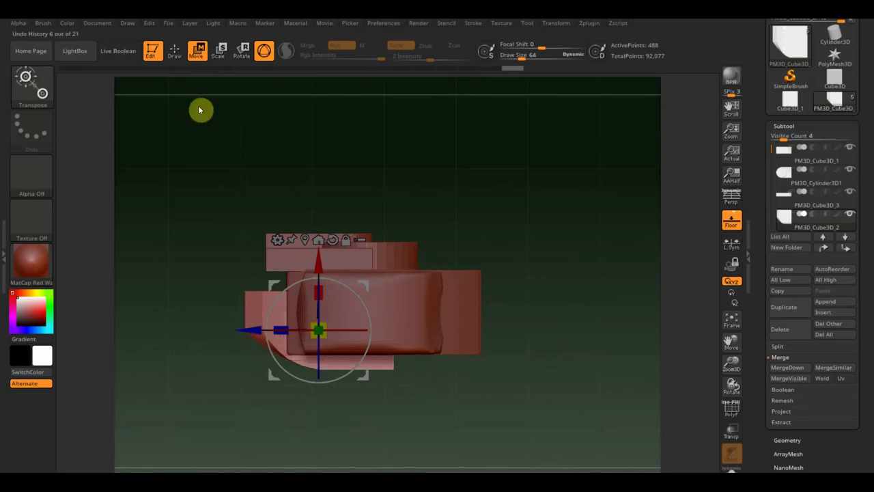
key("q")
key("ctrl+shift")
Step: Round the block's lower-left corner with two ClipCircle cuts and subdivide it to 8,362 points
mouse_move(540, 407)
left_mouse_down("ctrl+shift")
mouse_move(344, 347)
mouse_move(268, 240)
mouse_move(252, 176)
mouse_move(262, 180)
mouse_move(248, 164)
left_mouse_up("ctrl+shift")
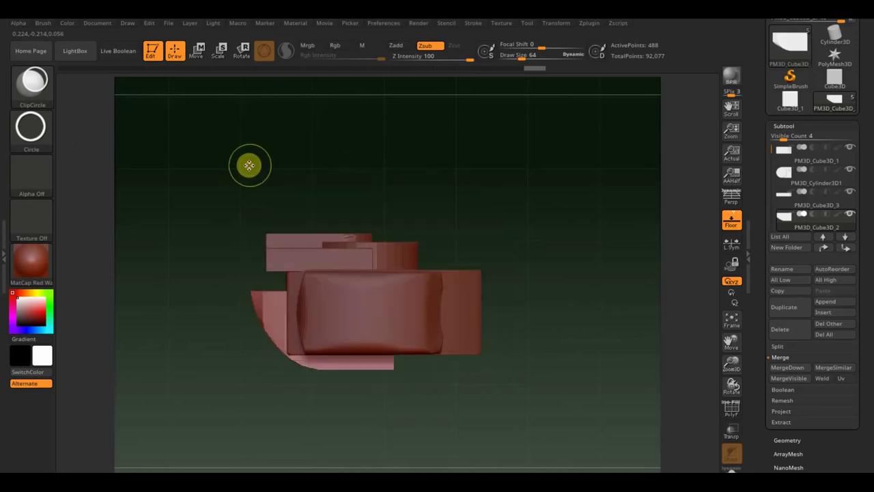
mouse_move(512, 412)
left_mouse_down("ctrl+shift")
mouse_move(331, 291)
mouse_move(266, 234)
mouse_move(262, 205)
left_mouse_up("ctrl+shift")
mouse_move(474, 243)
left_mouse_down()
mouse_move(508, 209)
mouse_move(501, 143)
mouse_move(565, 241)
mouse_move(589, 232)
mouse_move(554, 328)
mouse_move(562, 383)
mouse_move(550, 287)
left_mouse_up()
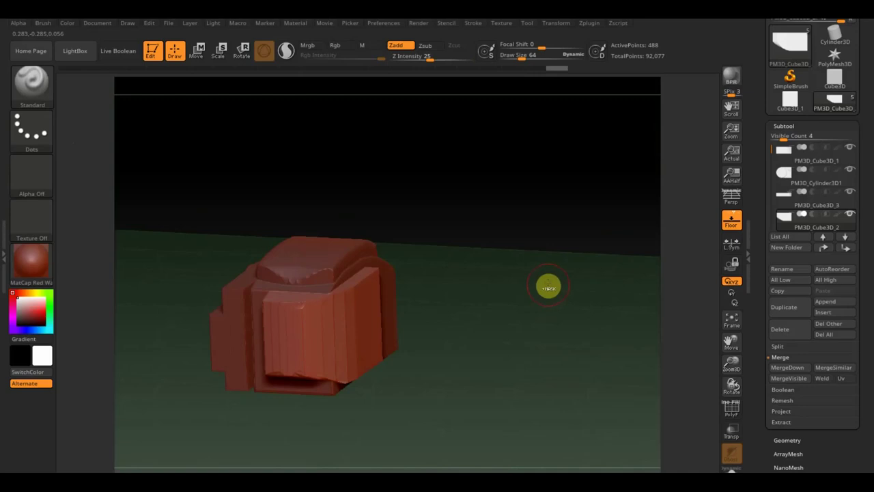
key("ctrl+d")
mouse_move(552, 281)
left_mouse_down()
mouse_move(523, 291)
mouse_move(554, 298)
left_mouse_up()
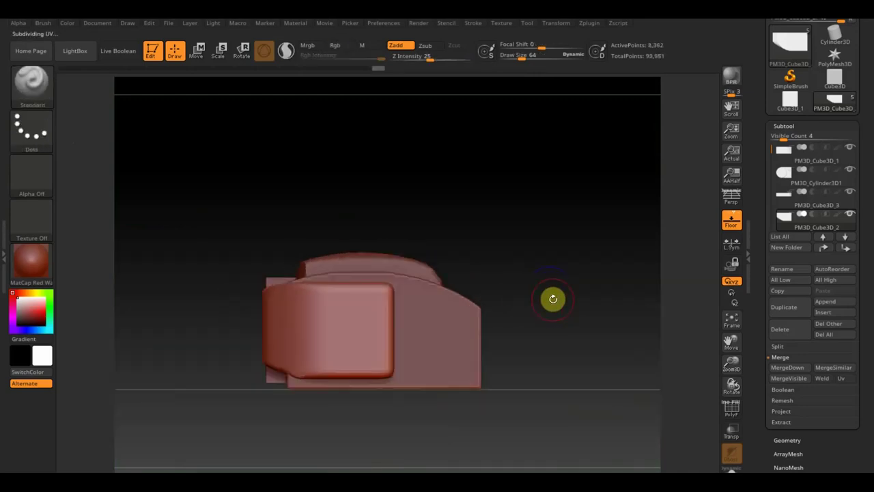
Step: Delete the end plate's lower subdivision levels and switch off the floor grid
left_click(792, 439)
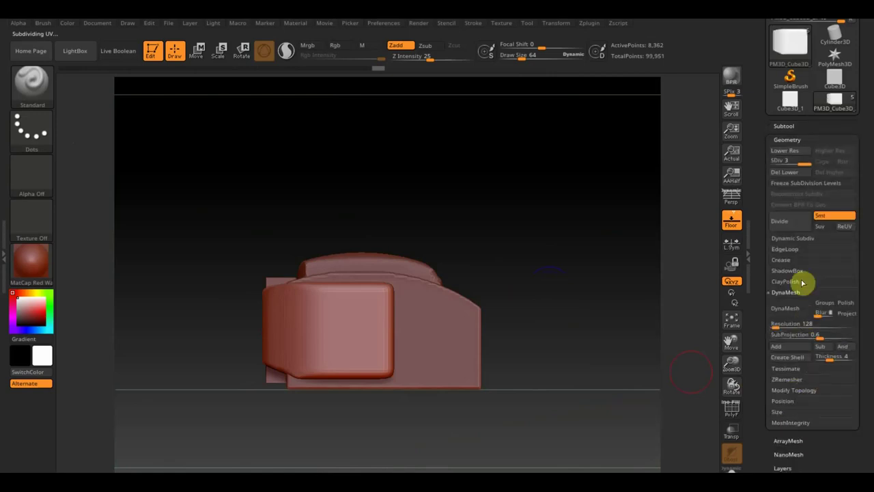
left_click(793, 173)
mouse_move(570, 209)
left_mouse_down()
mouse_move(578, 230)
mouse_move(556, 291)
mouse_move(519, 289)
mouse_move(517, 253)
mouse_move(609, 262)
mouse_move(585, 275)
mouse_move(550, 347)
mouse_move(563, 325)
mouse_move(514, 266)
mouse_move(562, 293)
mouse_move(601, 220)
mouse_move(703, 171)
left_mouse_up()
left_click(740, 230)
mouse_move(682, 238)
left_mouse_down()
mouse_move(567, 269)
mouse_move(583, 225)
mouse_move(676, 266)
mouse_move(540, 262)
mouse_move(512, 283)
mouse_move(577, 289)
mouse_move(562, 289)
mouse_move(548, 273)
mouse_move(537, 233)
mouse_move(569, 227)
left_mouse_up()
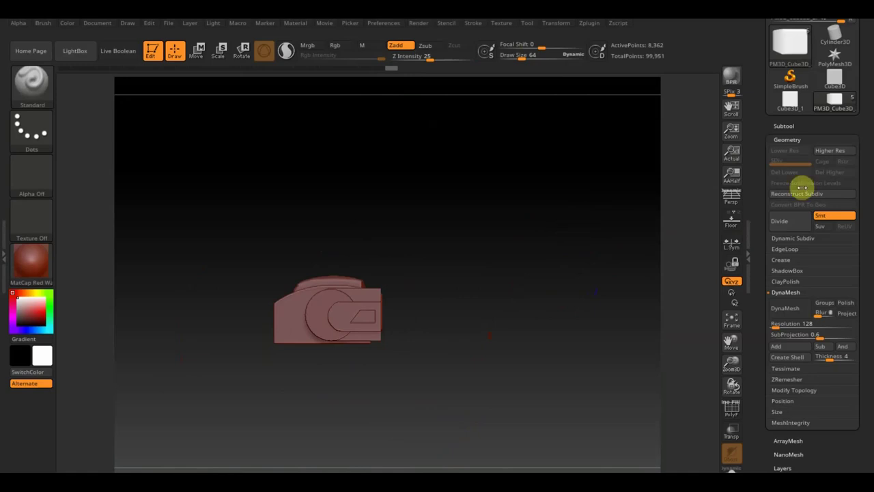
left_click(797, 125)
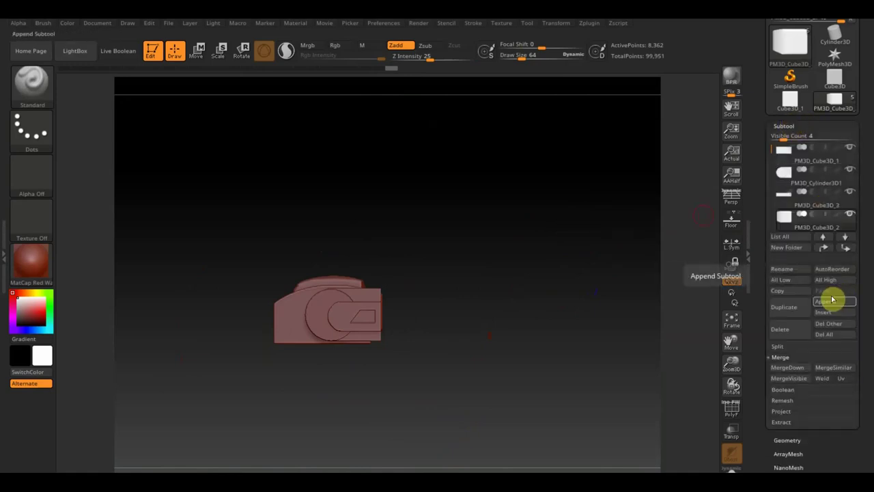
Step: Append a Cylinder3D subtool and make it the active subtool
left_click(826, 304)
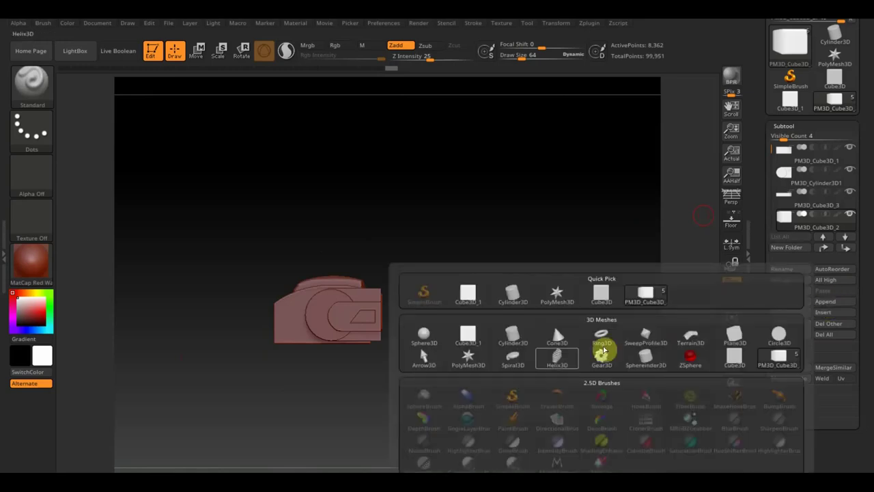
left_click(513, 340)
key("n")
left_click(559, 318)
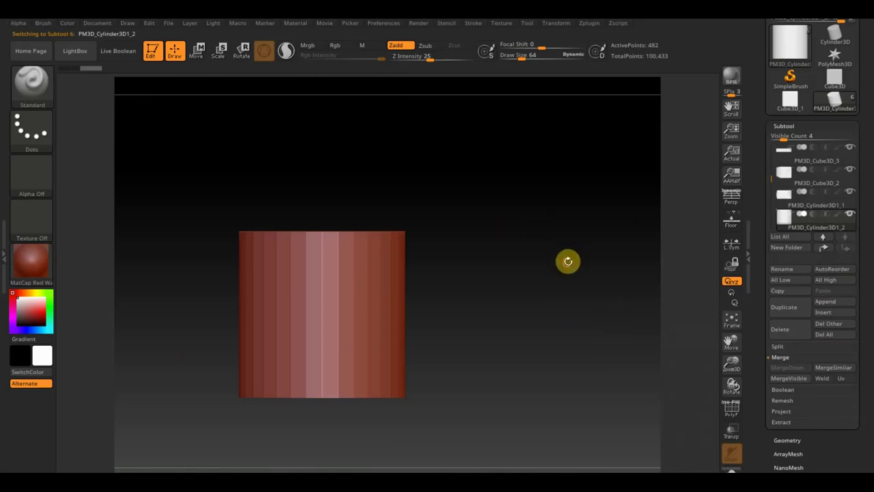
Step: Rotate the cylinder about 90 degrees with the gizmo, undoing an oversized stretch and shrink
left_click_drag(567, 261, 566, 271)
left_click(197, 50)
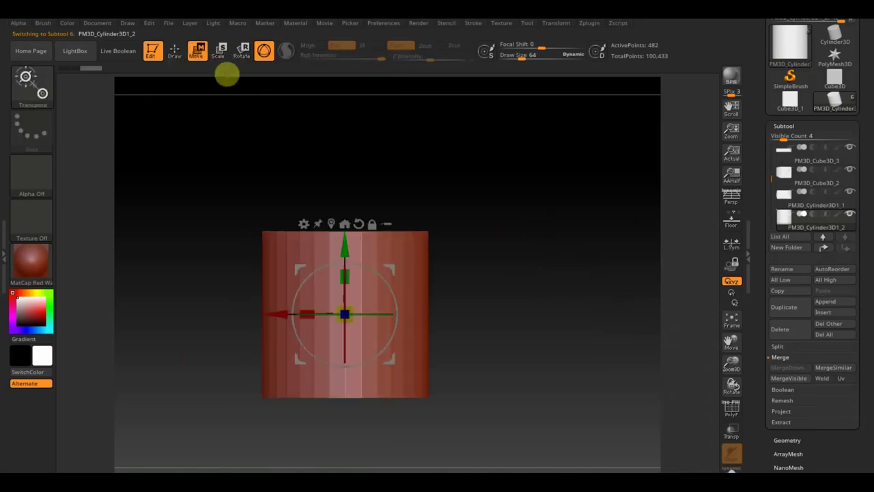
mouse_move(372, 271)
left_mouse_down()
mouse_move(373, 333)
mouse_move(553, 306)
left_mouse_up()
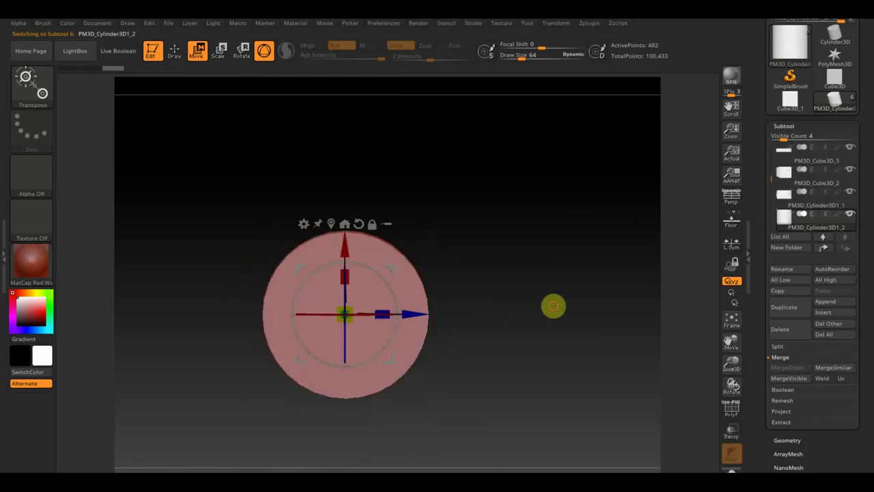
left_click_drag(384, 311, 770, 312)
key("ctrl+z")
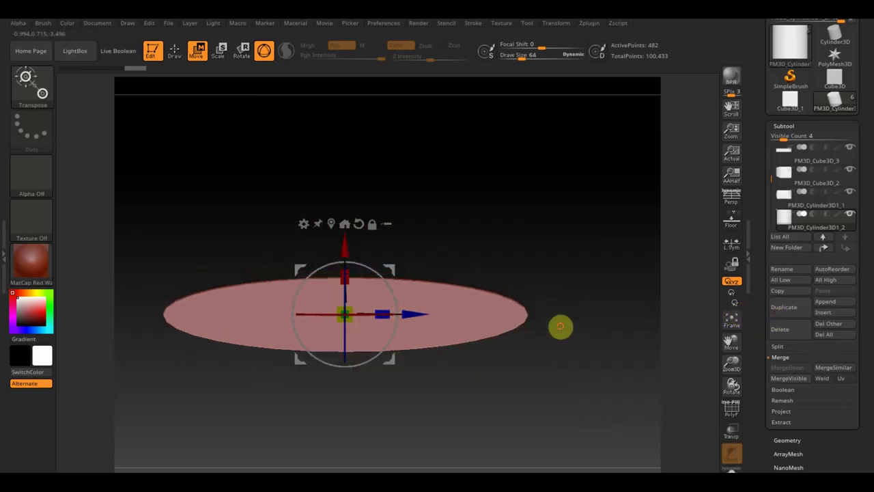
left_click_drag(358, 325, 310, 233)
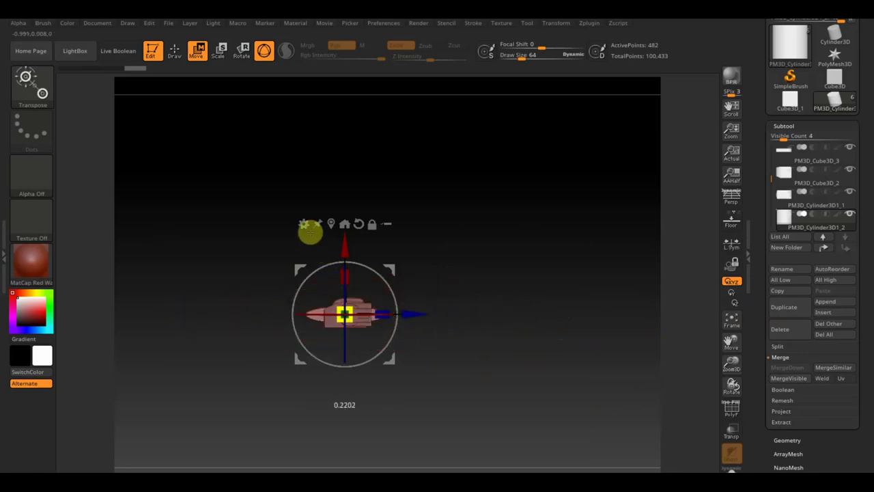
key("ctrl+z")
Step: Flatten and stretch the cylinder into a long thin arm extending right from the body
left_click_drag(408, 314, 546, 319)
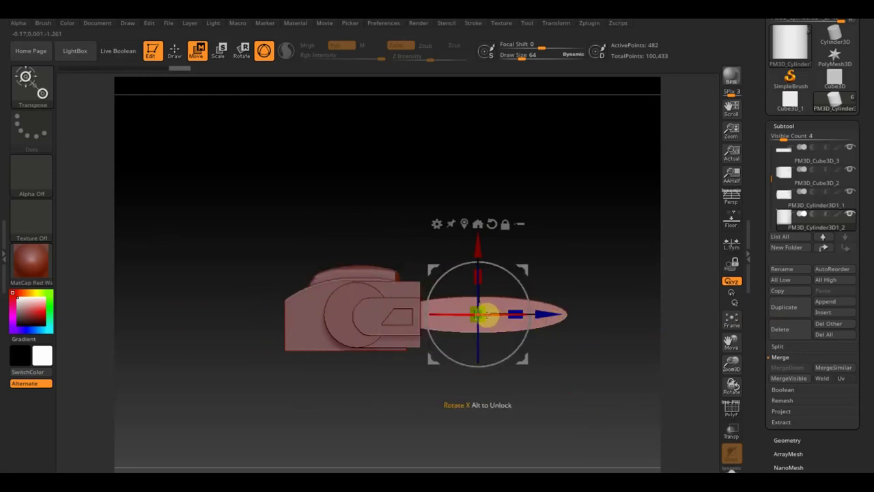
left_click_drag(485, 315, 498, 324)
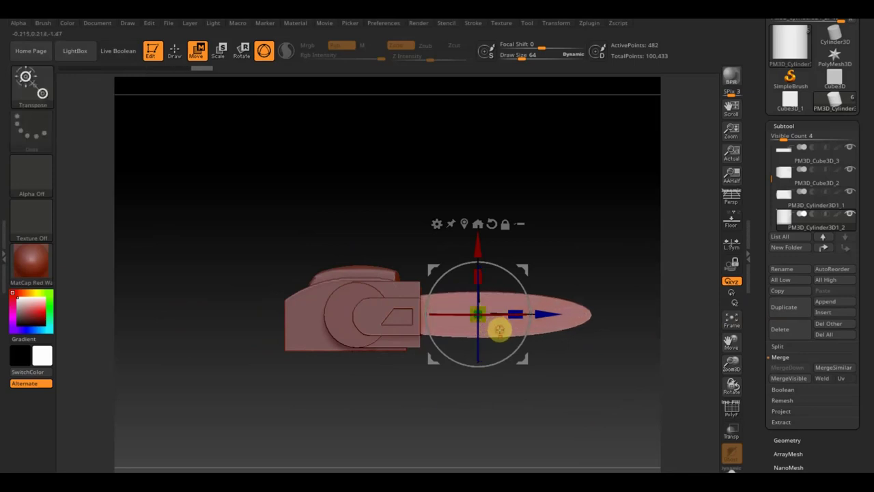
left_click_drag(520, 315, 547, 314)
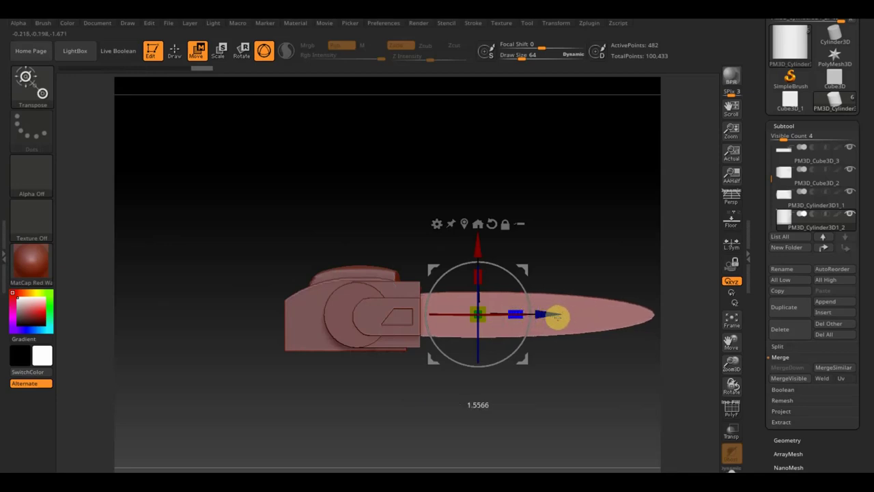
mouse_move(612, 421)
left_mouse_down("alt")
mouse_move(567, 419)
mouse_move(550, 430)
left_mouse_up("alt")
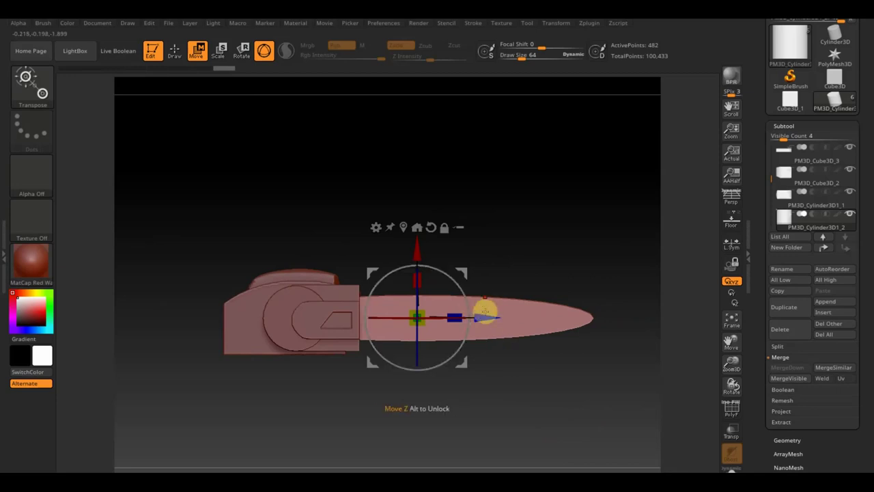
mouse_move(486, 317)
left_mouse_down()
mouse_move(567, 328)
mouse_move(556, 332)
left_mouse_up()
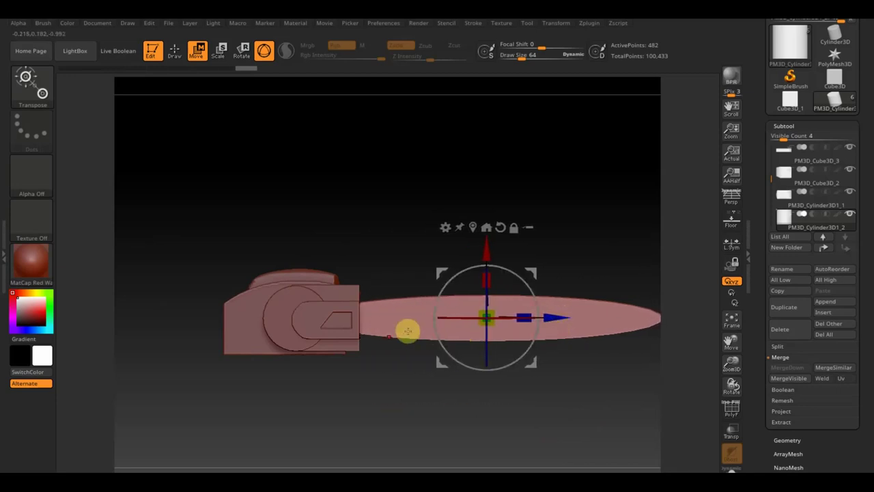
mouse_move(548, 395)
left_mouse_down("alt")
mouse_move(578, 402)
mouse_move(489, 403)
left_mouse_up("alt")
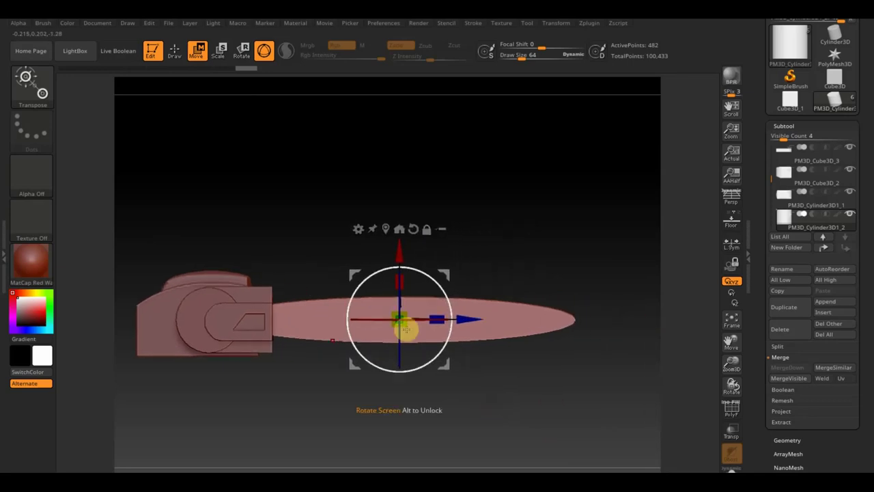
left_click(221, 51)
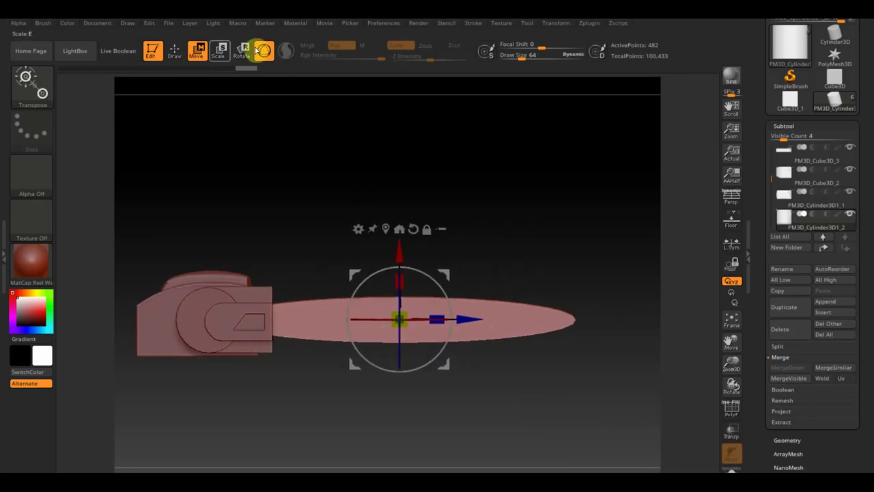
left_click(175, 58)
key("ctrl+shift")
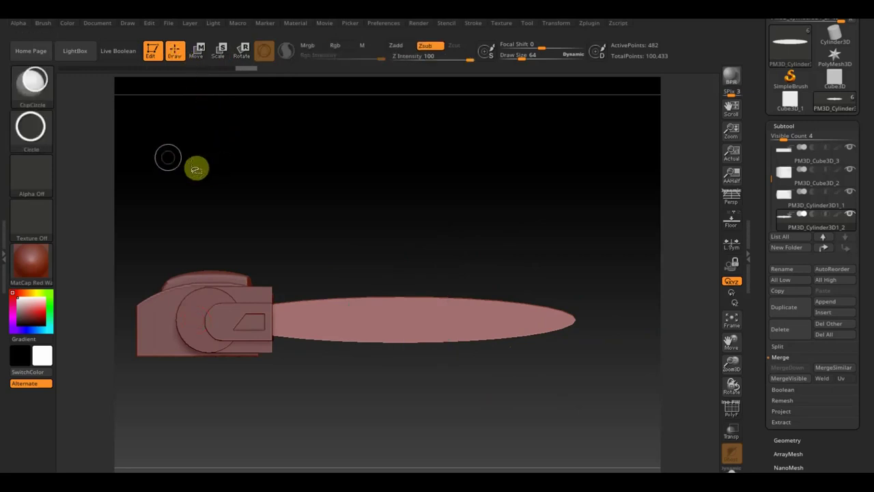
Step: Clip the arm into a slimmer rounded profile and nudge it slightly against the body
mouse_move(152, 198)
left_mouse_down("ctrl+shift")
mouse_move(469, 397)
mouse_move(485, 317)
mouse_move(481, 365)
mouse_move(460, 367)
mouse_move(483, 370)
mouse_move(513, 352)
mouse_move(441, 214)
left_mouse_up("ctrl+shift")
left_click(196, 55)
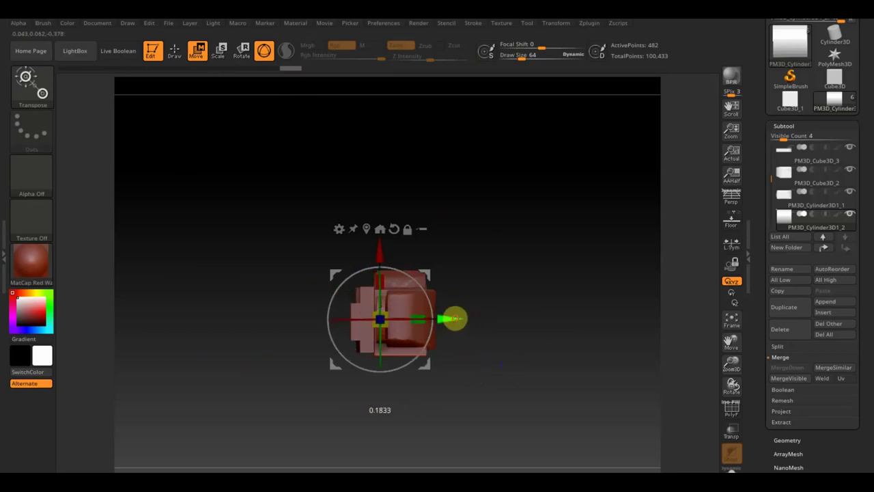
left_click_drag(457, 317, 454, 319)
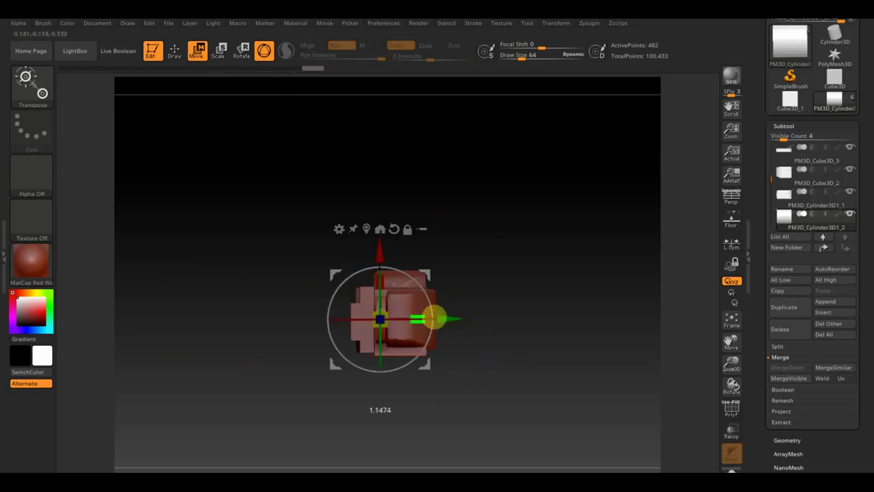
mouse_move(507, 263)
left_mouse_down()
mouse_move(548, 263)
mouse_move(597, 349)
left_mouse_up()
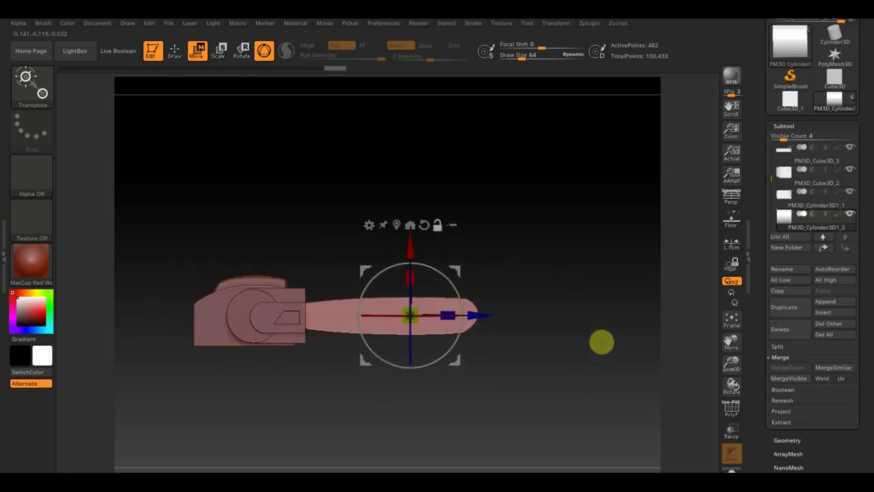
Step: Divide the arm cylinder once, then DynaMesh it at resolution 952
key("ctrl+d")
key("ctrl+d")
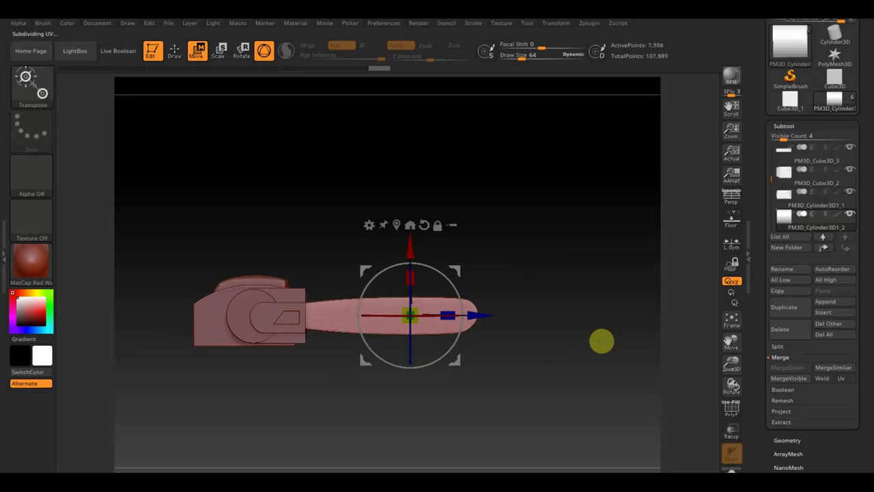
left_click(794, 437)
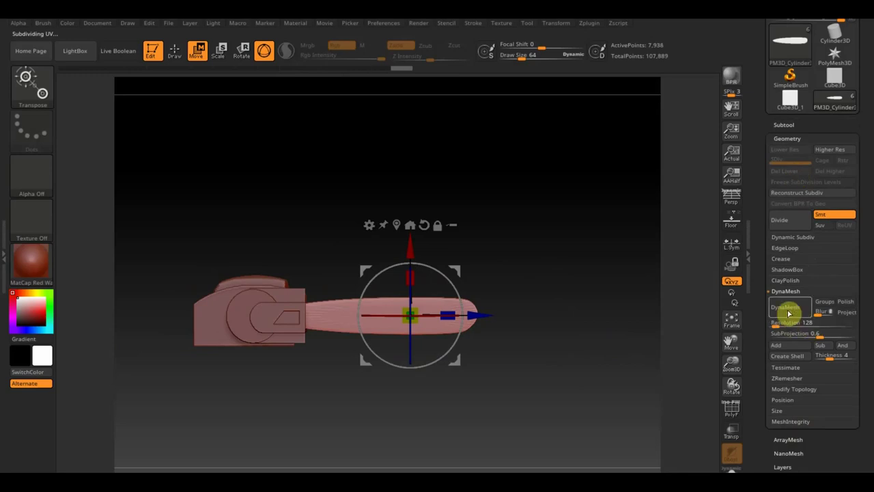
left_click_drag(777, 322, 788, 322)
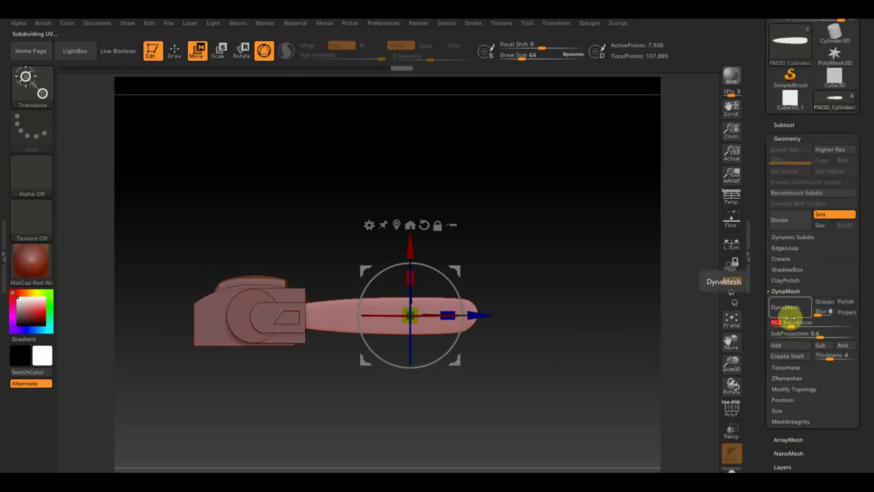
left_click(791, 314)
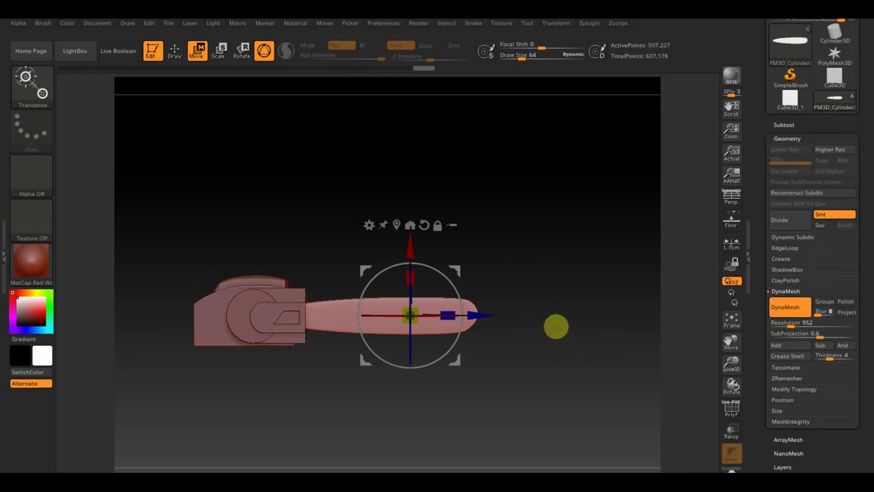
mouse_move(558, 329)
left_mouse_down()
mouse_move(536, 337)
mouse_move(535, 351)
left_mouse_up()
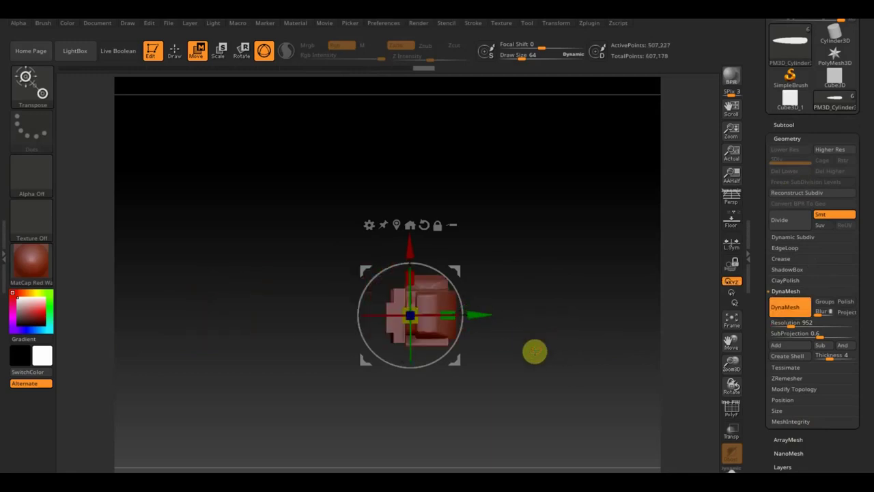
left_click_drag(564, 382, 618, 457)
left_click_drag(611, 419, 604, 393)
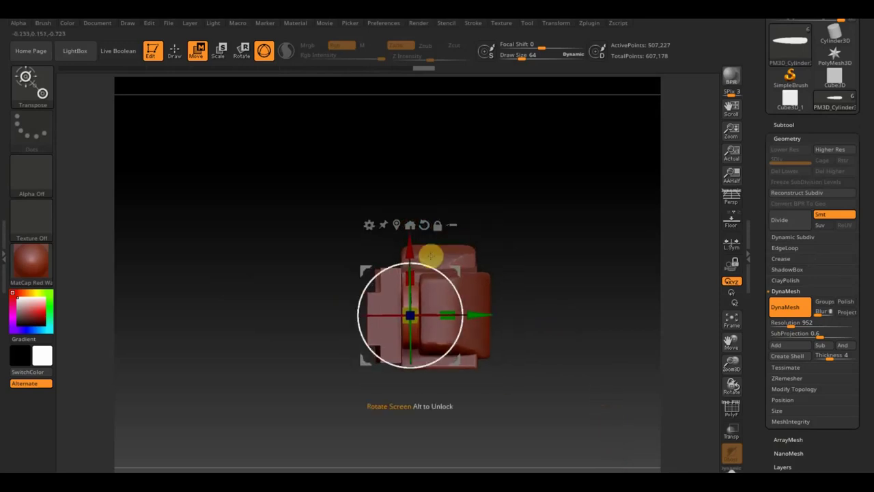
left_click(173, 51)
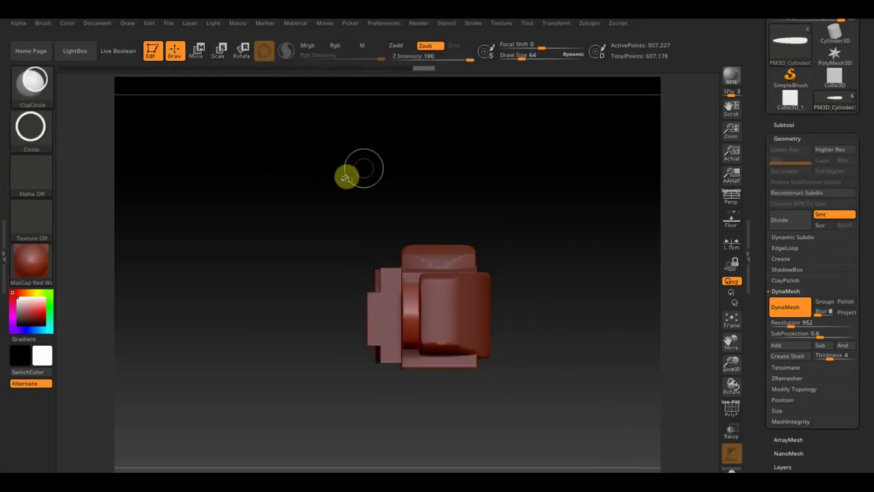
Step: Mask a thin band, then drag the Move gizmo to lengthen the arm bar
key("ctrl")
left_click_drag(411, 145, 415, 360, "ctrl")
key("ctrl")
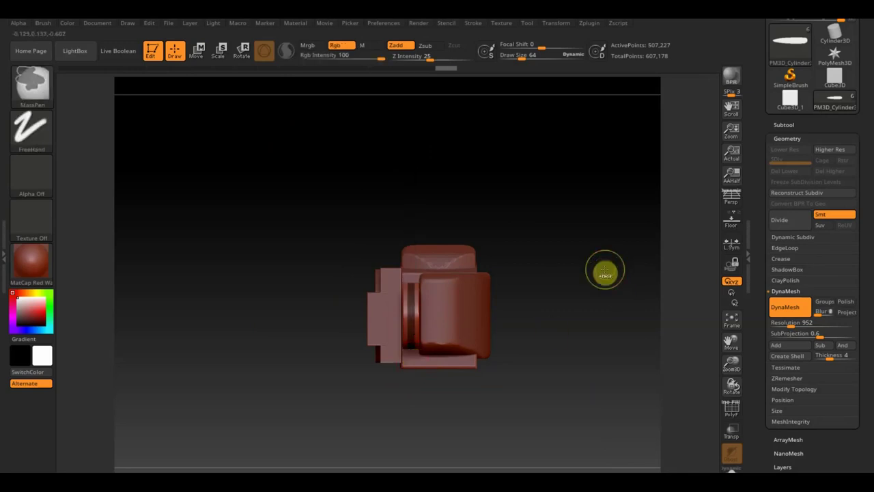
left_click_drag(606, 273, 605, 268)
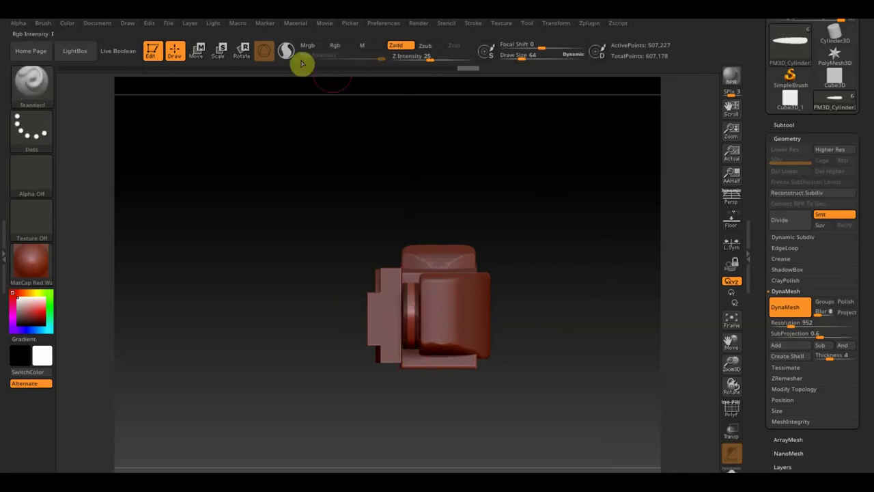
left_click(197, 50)
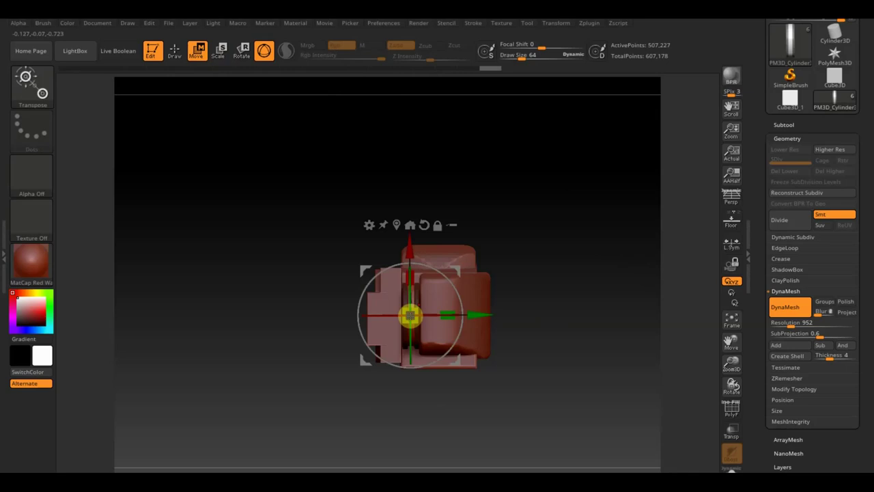
mouse_move(616, 269)
left_mouse_down("shift")
mouse_move(667, 278)
mouse_move(589, 365)
left_mouse_up("shift")
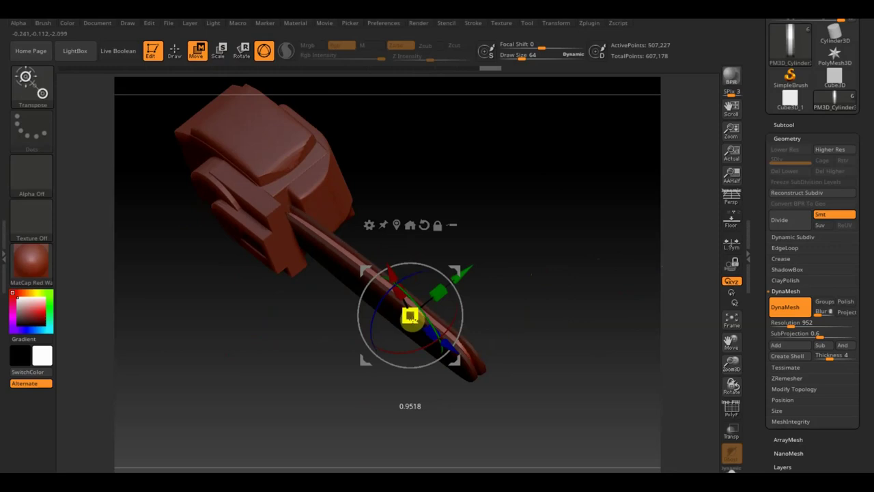
mouse_move(532, 313)
left_mouse_down()
mouse_move(560, 291)
mouse_move(581, 244)
mouse_move(582, 275)
mouse_move(609, 302)
mouse_move(590, 241)
left_mouse_up()
mouse_move(485, 314)
left_mouse_down()
mouse_move(513, 317)
mouse_move(484, 323)
left_mouse_up()
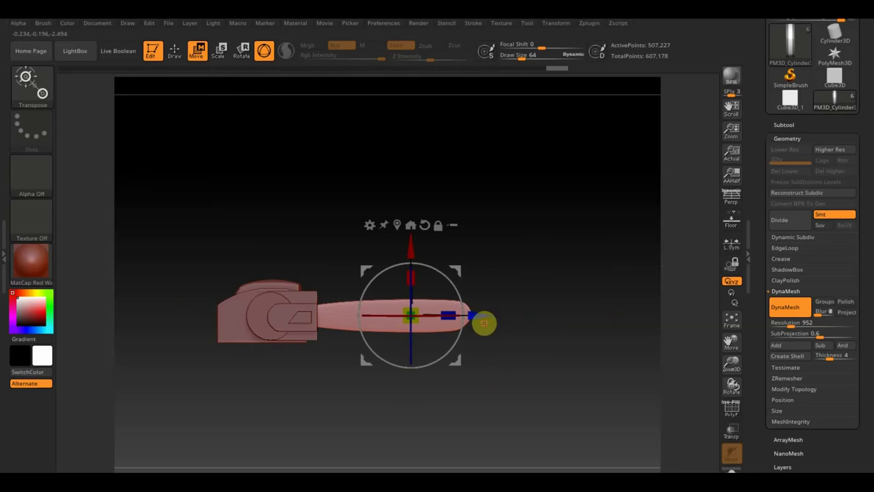
mouse_move(546, 295)
left_mouse_down()
mouse_move(488, 296)
mouse_move(547, 308)
mouse_move(656, 437)
mouse_move(630, 426)
mouse_move(630, 436)
mouse_move(629, 385)
mouse_move(653, 377)
mouse_move(642, 378)
left_mouse_up()
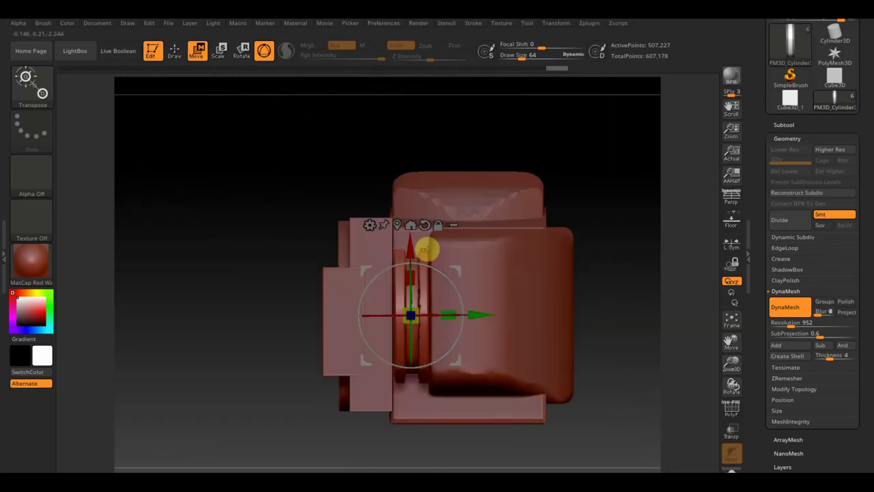
mouse_move(612, 446)
left_mouse_down()
mouse_move(566, 326)
mouse_move(603, 343)
left_mouse_up()
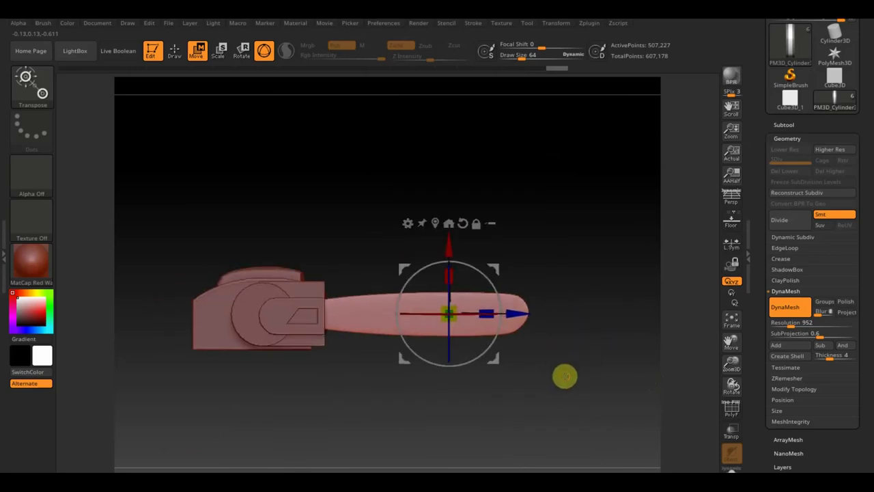
left_click_drag(568, 368, 626, 363, "alt")
mouse_move(266, 345)
left_mouse_down()
mouse_move(271, 414)
mouse_move(334, 424)
mouse_move(322, 417)
left_mouse_up()
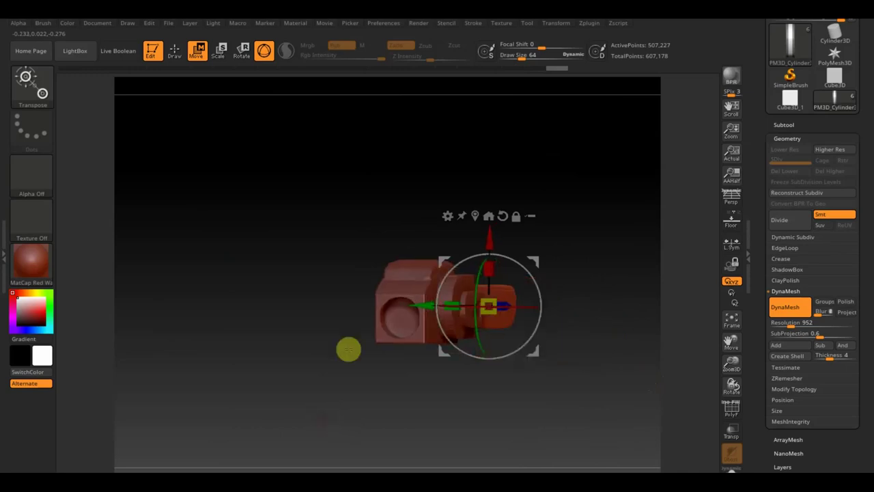
mouse_move(487, 402)
left_mouse_down()
mouse_move(468, 410)
mouse_move(526, 417)
left_mouse_up()
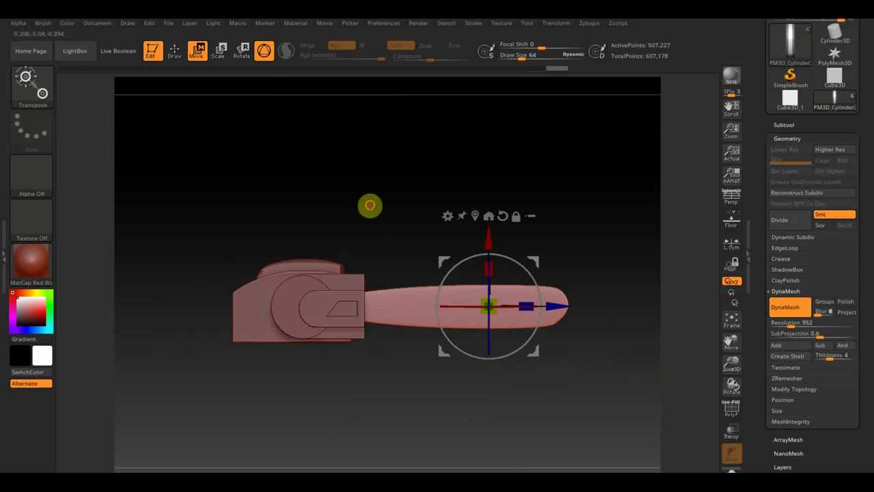
Step: Zoom in on the arm and bring up the brush library in Draw mode
scroll(369, 203, "up", 2)
scroll(388, 236, "up", 2)
scroll(351, 225, "up", 2)
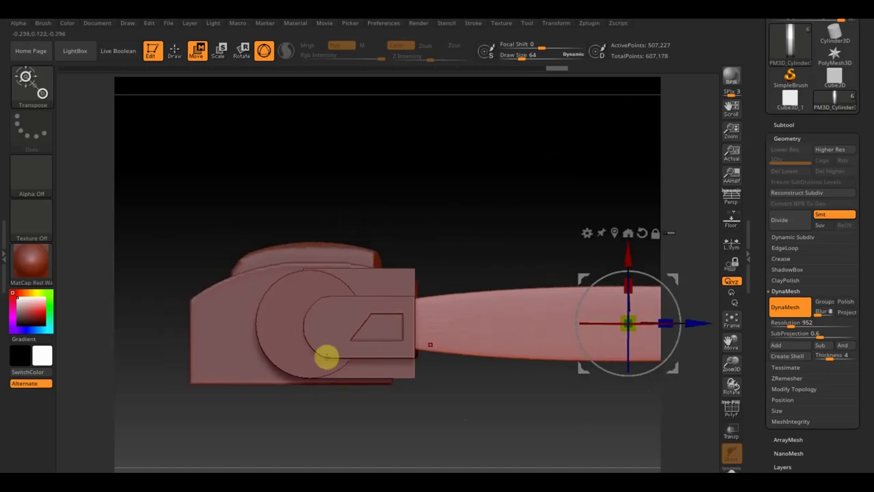
left_click(174, 50)
left_click(40, 88)
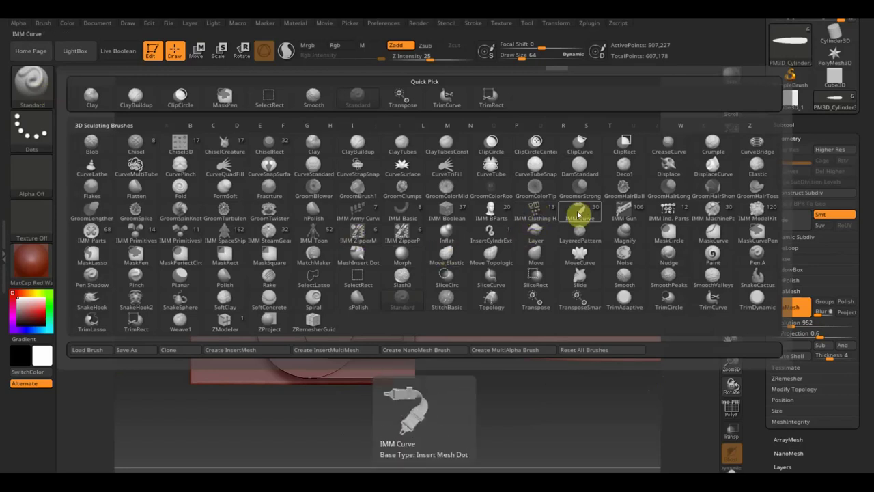
Step: With the IMM Ind. Parts brush on PM3D_Cube3D_3, insert a Bolt Head into the triangular cutout
left_click(675, 213)
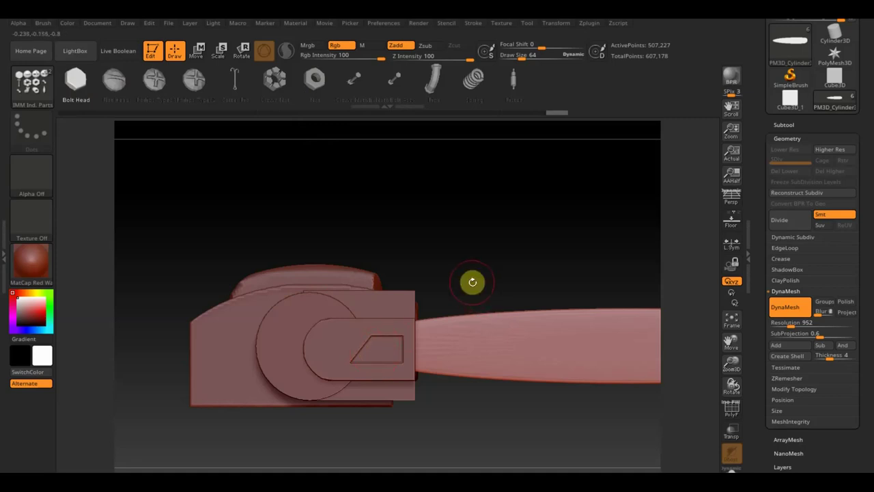
key("n")
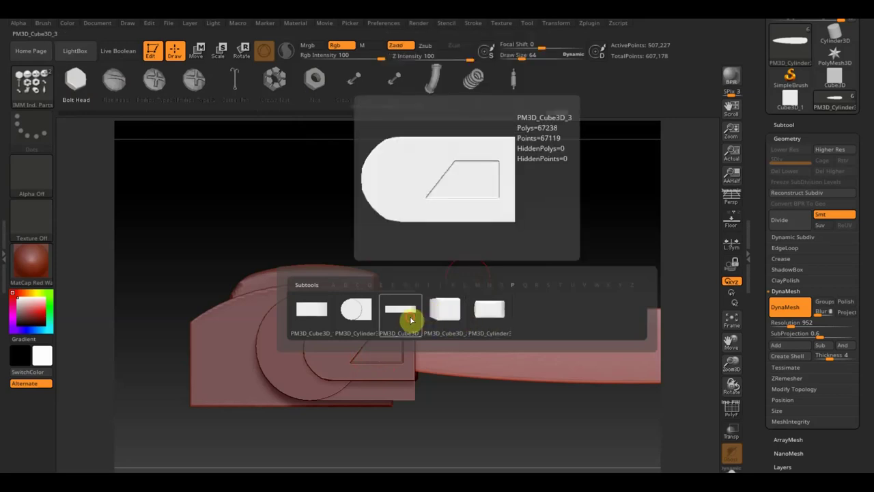
left_click(411, 320)
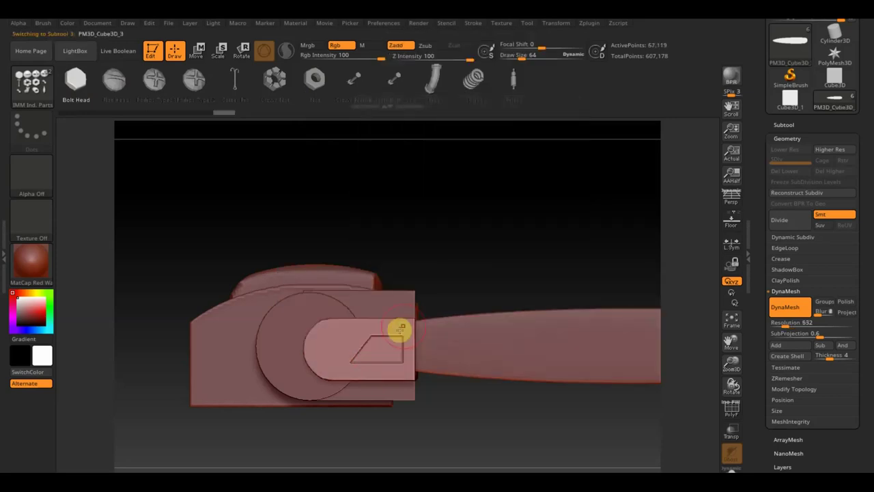
left_click(372, 349)
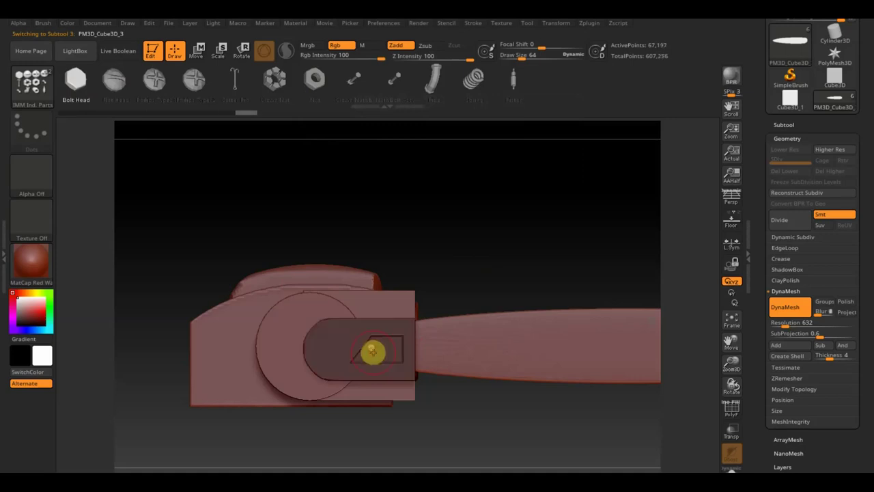
key("ctrl+z")
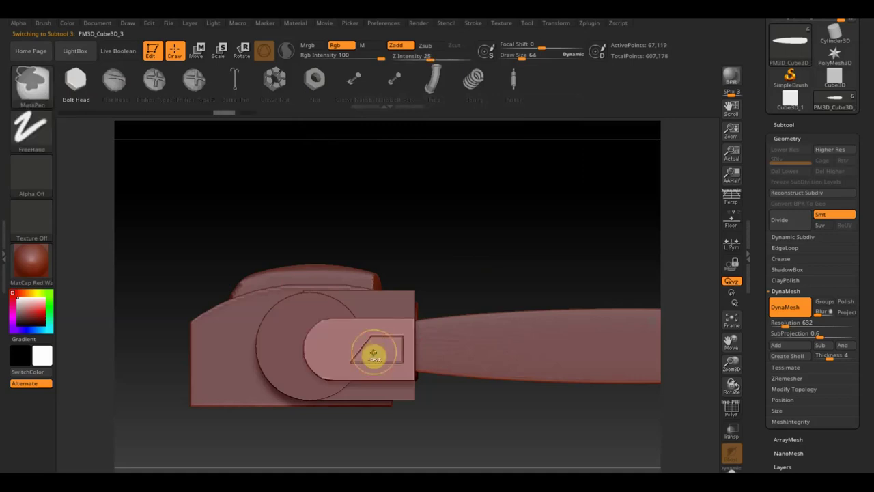
left_click(369, 350)
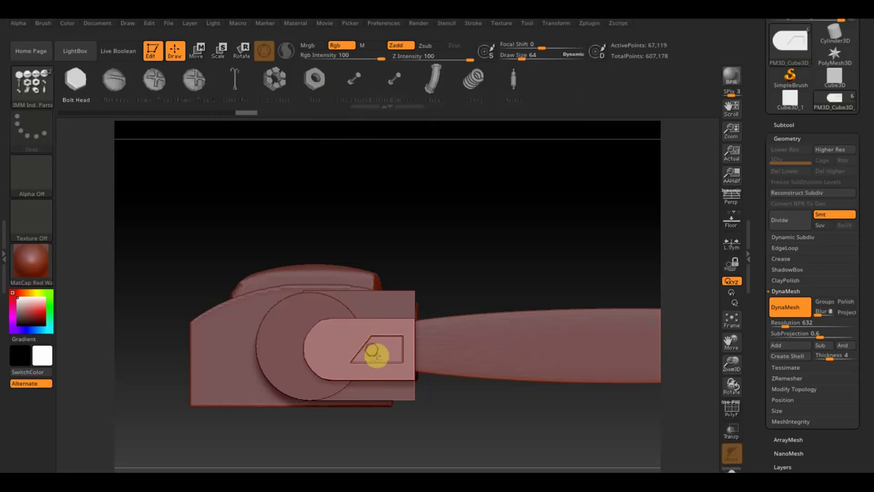
left_click(375, 353)
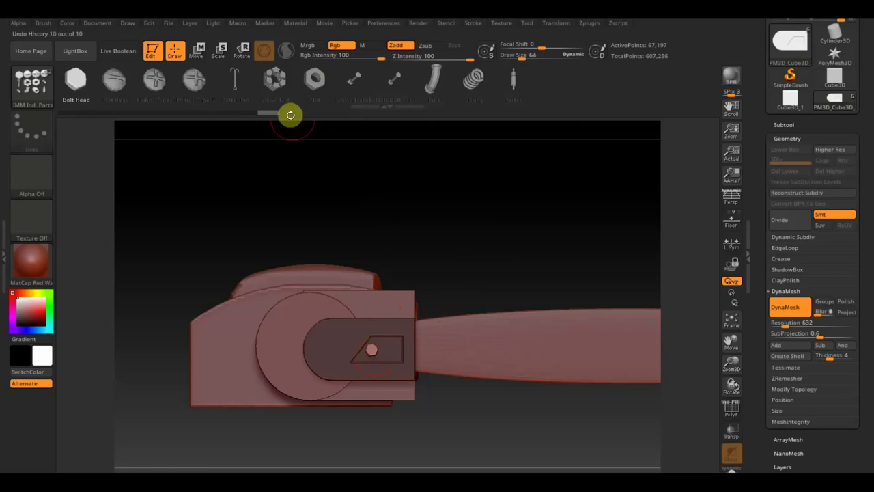
Step: Switch back to the Standard brush and slide the slotted plate right along the arm
left_click(53, 91)
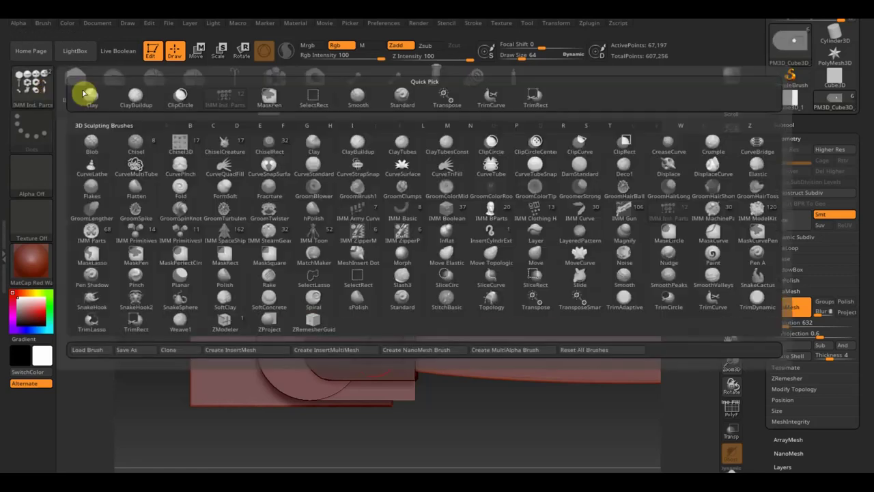
left_click(403, 99)
left_click(197, 52)
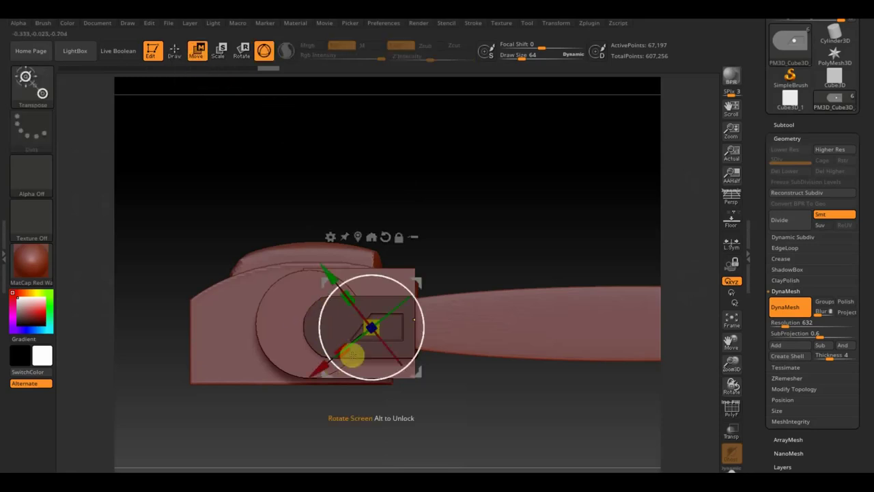
left_click_drag(423, 307, 419, 341)
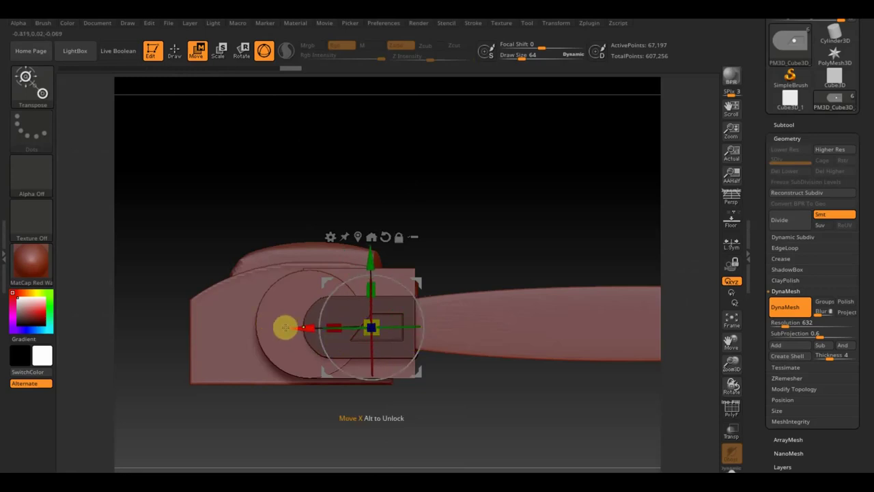
left_click_drag(284, 328, 304, 330)
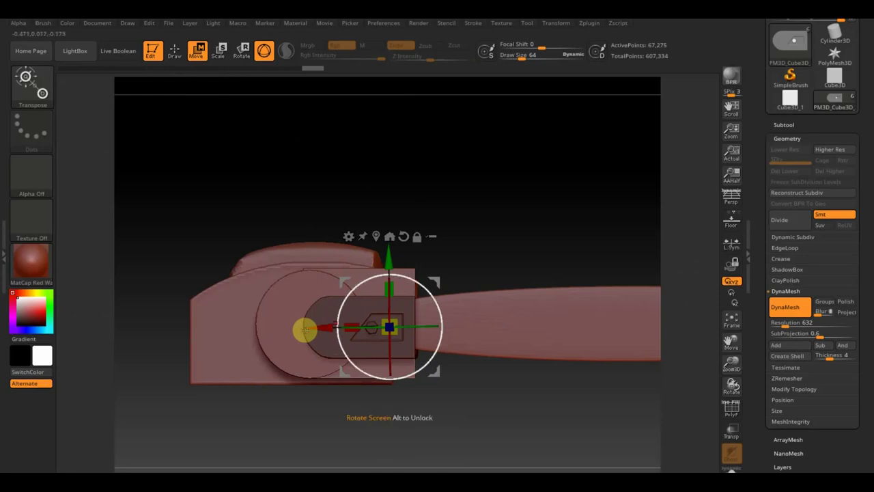
Step: Zoom and orbit to face the model squarely, then show the Subtool list
scroll(542, 232, "up", 2)
scroll(539, 216, "up", 2)
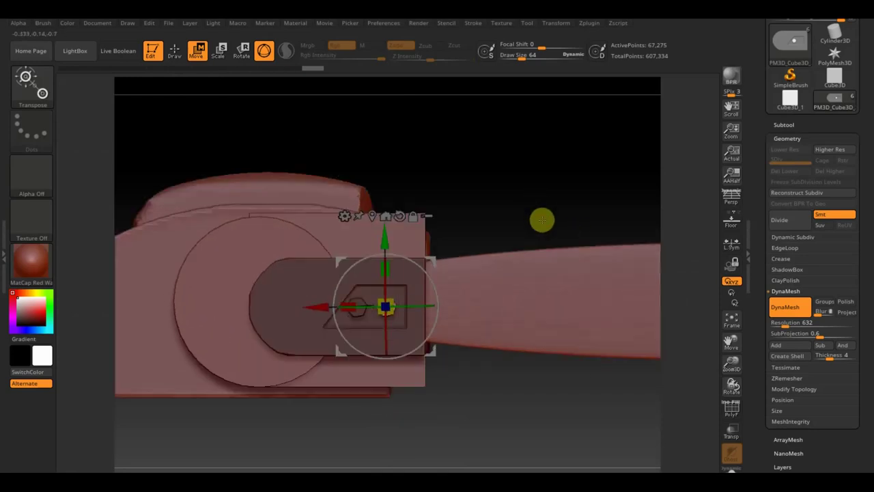
left_click_drag(542, 219, 580, 307)
mouse_move(558, 202)
left_mouse_down()
mouse_move(568, 166)
mouse_move(542, 194)
mouse_move(542, 233)
mouse_move(560, 173)
mouse_move(575, 183)
mouse_move(560, 160)
mouse_move(545, 160)
left_mouse_up()
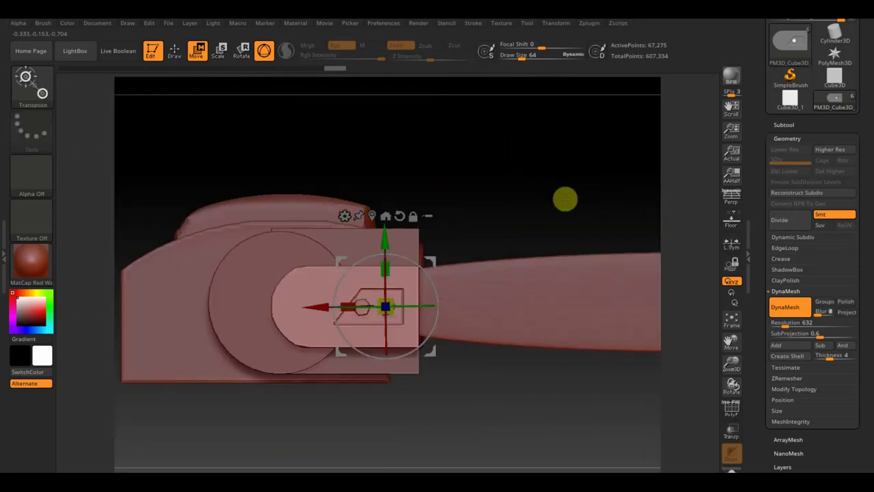
left_click(792, 124)
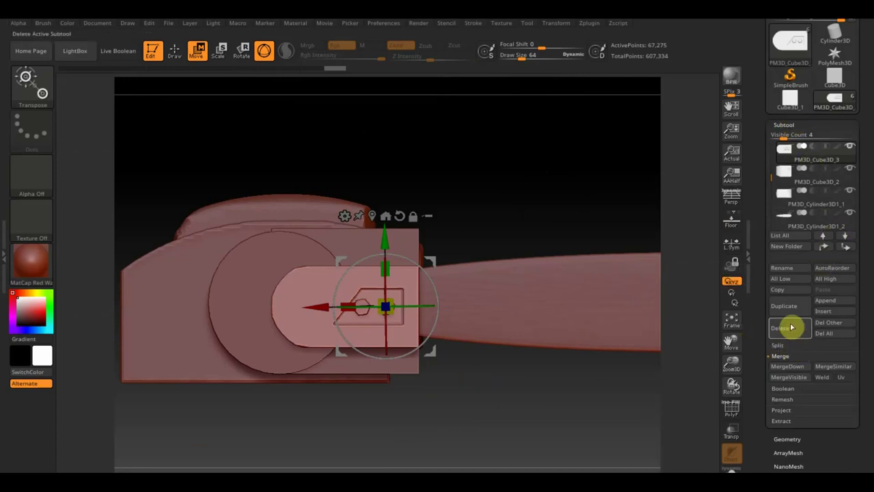
Step: Groups Split the bolt plate into PM3D_Cube3D_3 and PM3D_Cube3D_4, confirming the warning
left_click(782, 349)
left_click(823, 353)
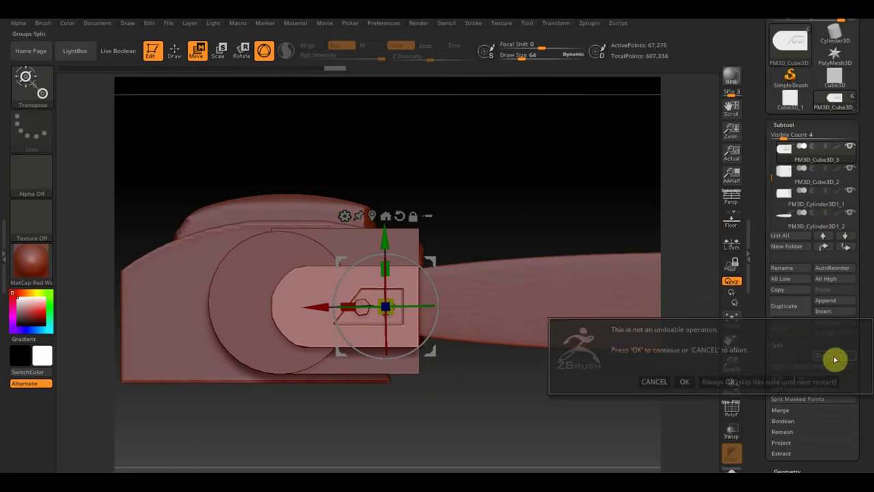
left_click(686, 382)
mouse_move(787, 156)
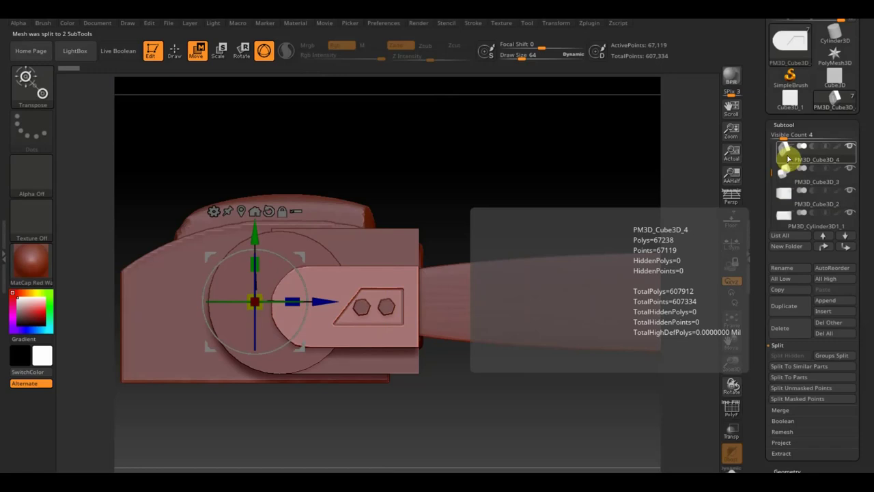
mouse_move(506, 400)
left_mouse_down()
mouse_move(488, 399)
mouse_move(476, 370)
mouse_move(455, 371)
mouse_move(471, 365)
left_mouse_up()
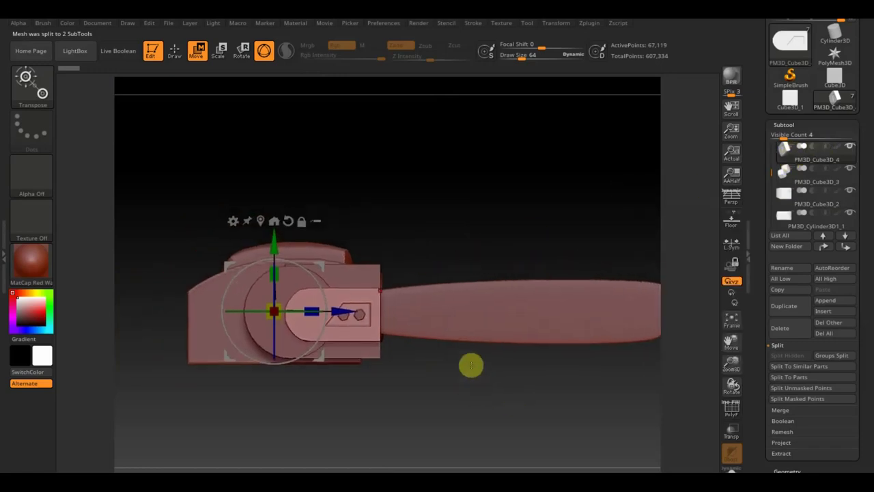
mouse_move(435, 236)
left_mouse_down()
mouse_move(503, 332)
mouse_move(451, 258)
left_mouse_up()
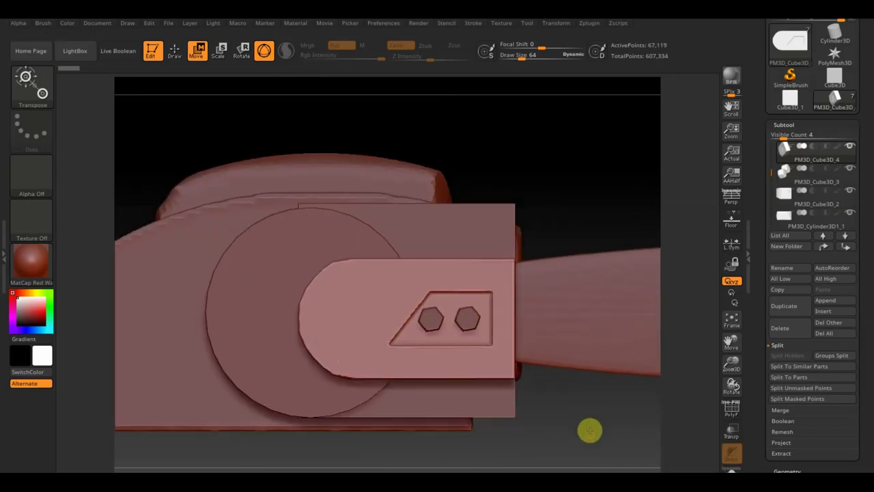
left_click_drag(589, 429, 562, 385)
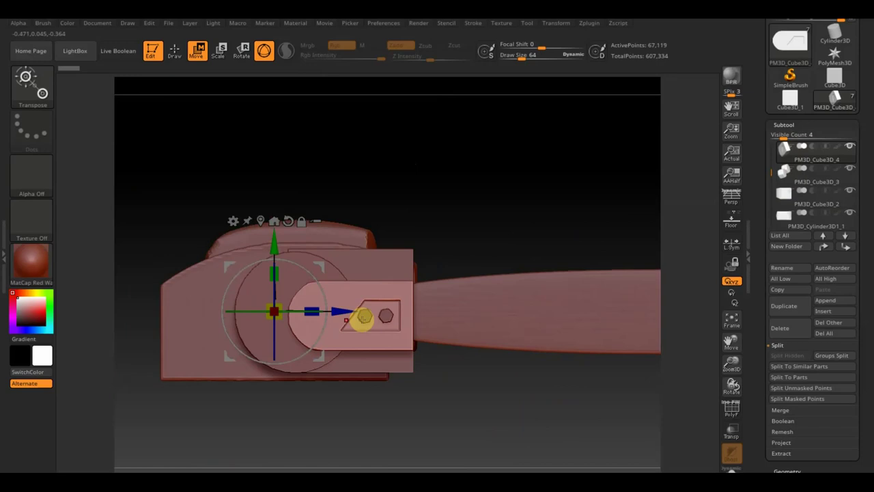
mouse_move(471, 403)
left_mouse_down()
mouse_move(454, 369)
mouse_move(470, 387)
left_mouse_up()
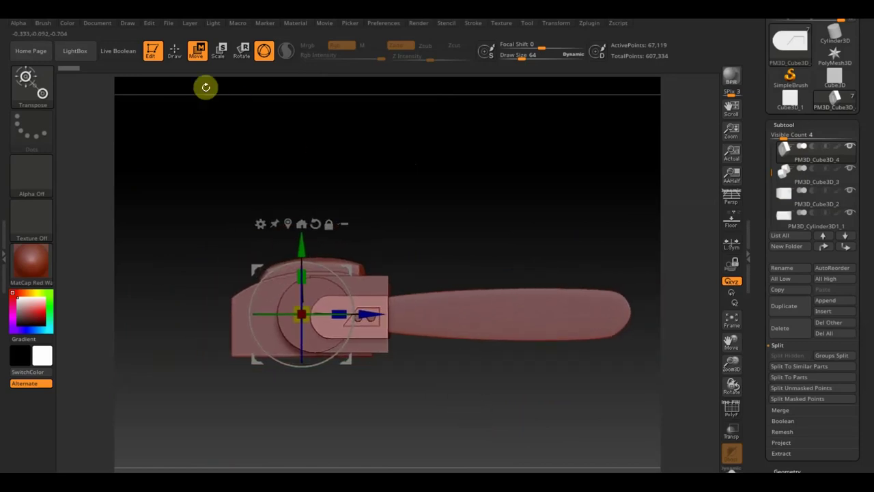
left_click(175, 51)
mouse_move(390, 190)
left_mouse_down()
mouse_move(464, 216)
mouse_move(482, 266)
mouse_move(474, 285)
mouse_move(457, 241)
mouse_move(425, 232)
mouse_move(420, 262)
mouse_move(443, 261)
mouse_move(456, 235)
mouse_move(450, 223)
mouse_move(435, 259)
mouse_move(461, 207)
left_mouse_up()
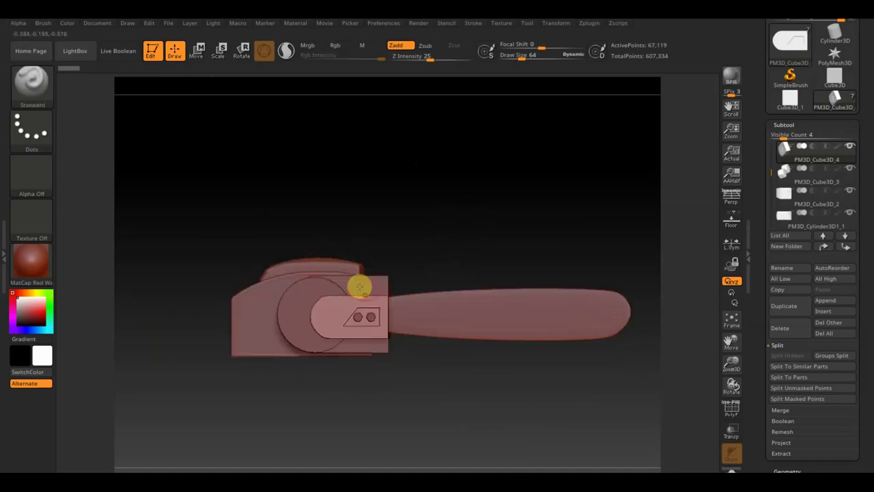
mouse_move(430, 227)
left_mouse_down()
mouse_move(414, 276)
mouse_move(389, 240)
mouse_move(339, 238)
mouse_move(396, 240)
mouse_move(383, 311)
mouse_move(385, 267)
mouse_move(382, 281)
mouse_move(400, 296)
mouse_move(399, 377)
mouse_move(402, 318)
mouse_move(416, 303)
mouse_move(453, 296)
left_mouse_up()
left_click_drag(459, 293, 451, 296)
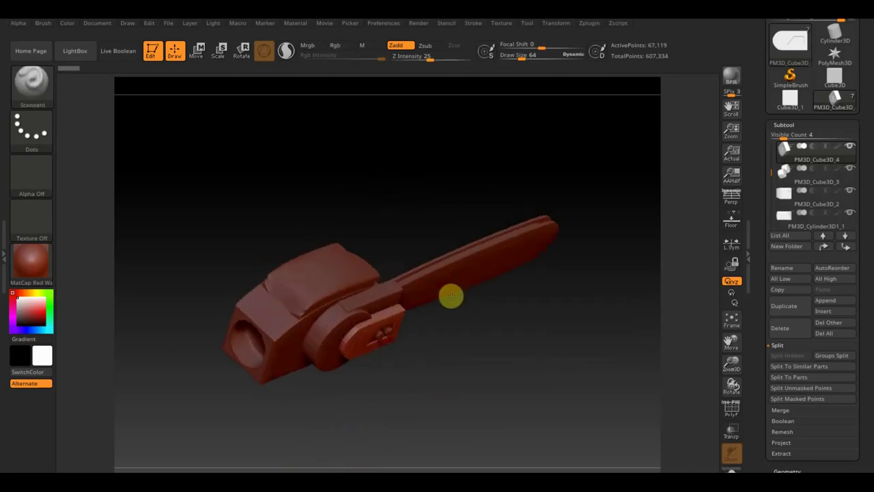
left_click_drag(471, 354, 472, 360, "shift")
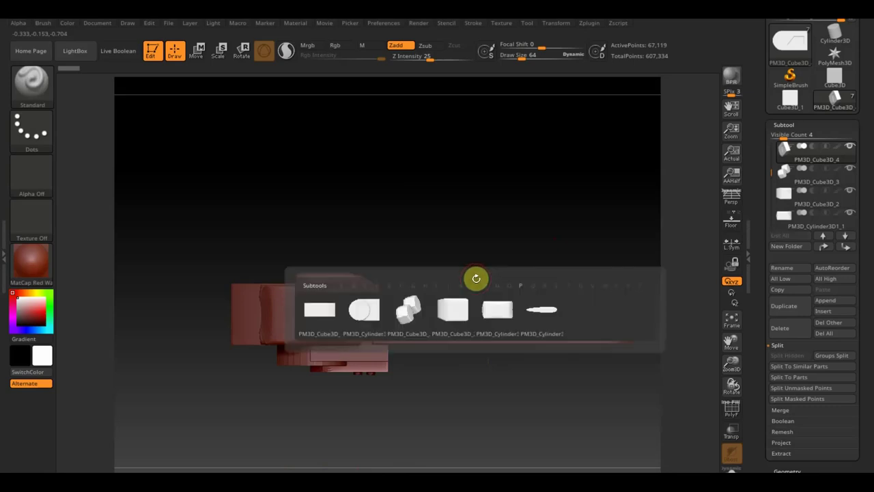
Step: Select PM3D_Cube3D_1, scale it up slightly and shift it down and left
left_click(336, 319)
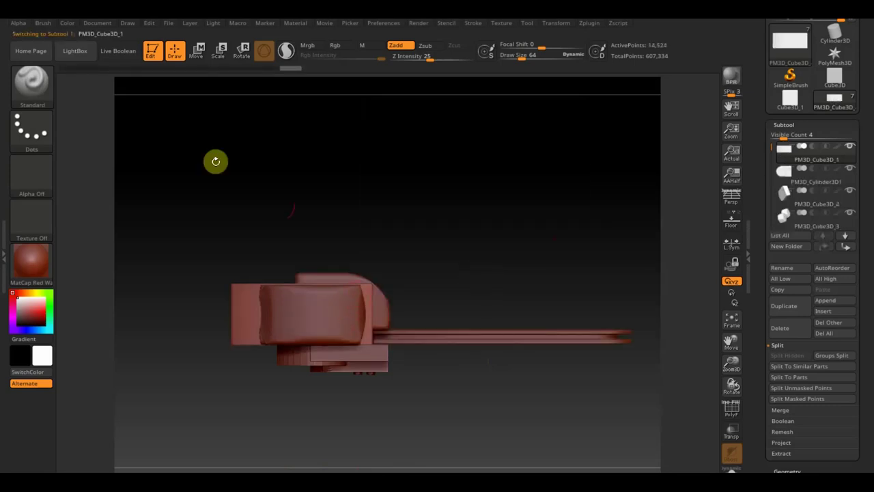
left_click(196, 51)
left_click_drag(306, 356, 305, 367)
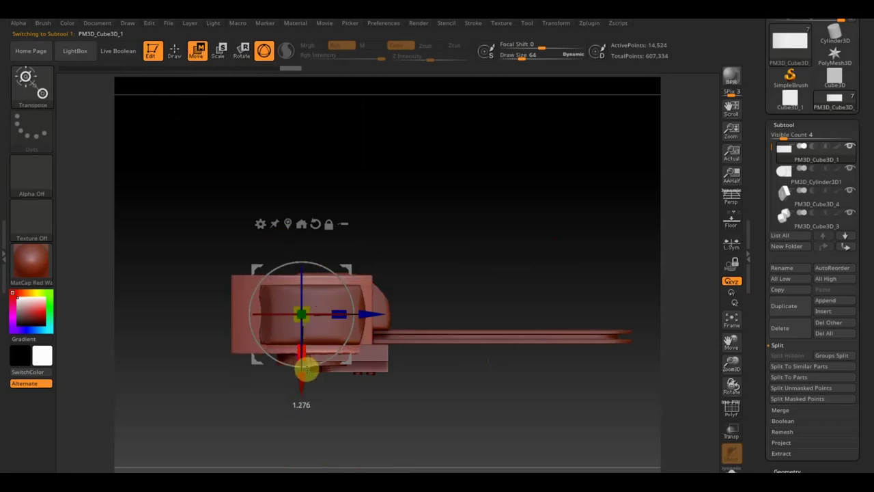
left_click_drag(301, 387, 299, 394)
left_click_drag(376, 319, 382, 324)
left_click_drag(308, 385, 306, 386)
left_click_drag(383, 319, 372, 320)
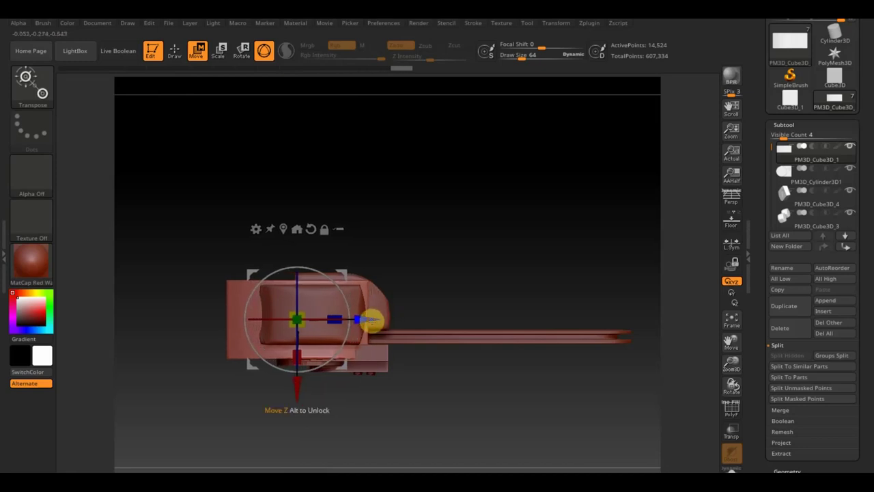
Step: From a tilted view, raise the body block and stretch it slightly vertically
left_click_drag(410, 297, 443, 191)
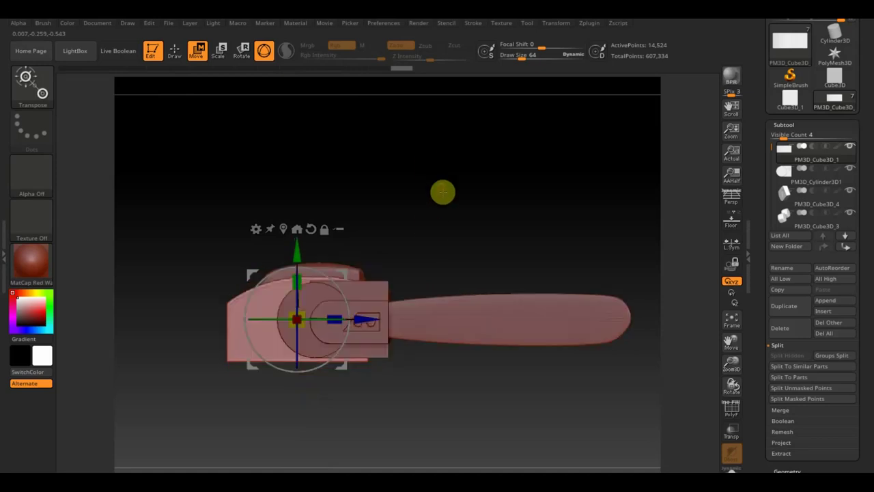
mouse_move(357, 325)
left_mouse_down()
mouse_move(466, 273)
mouse_move(458, 299)
mouse_move(363, 349)
mouse_move(446, 312)
mouse_move(478, 244)
mouse_move(472, 255)
left_mouse_up()
left_click_drag(297, 255, 297, 252)
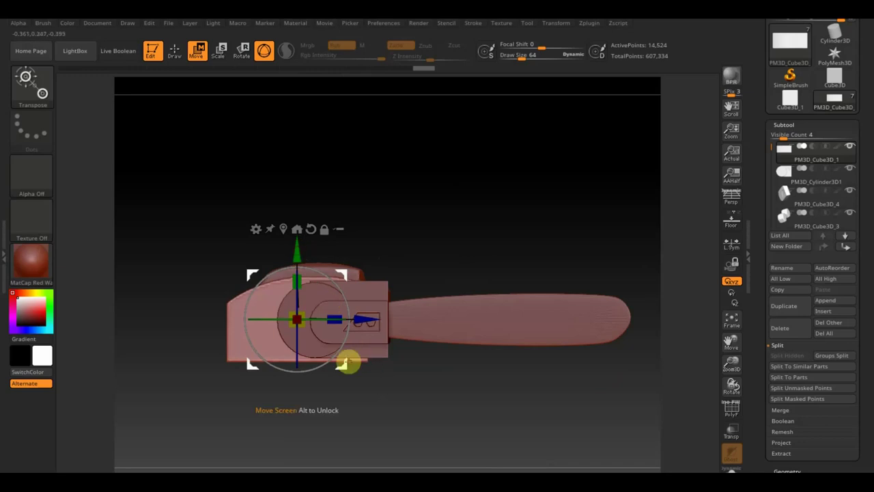
left_click_drag(299, 278, 297, 276)
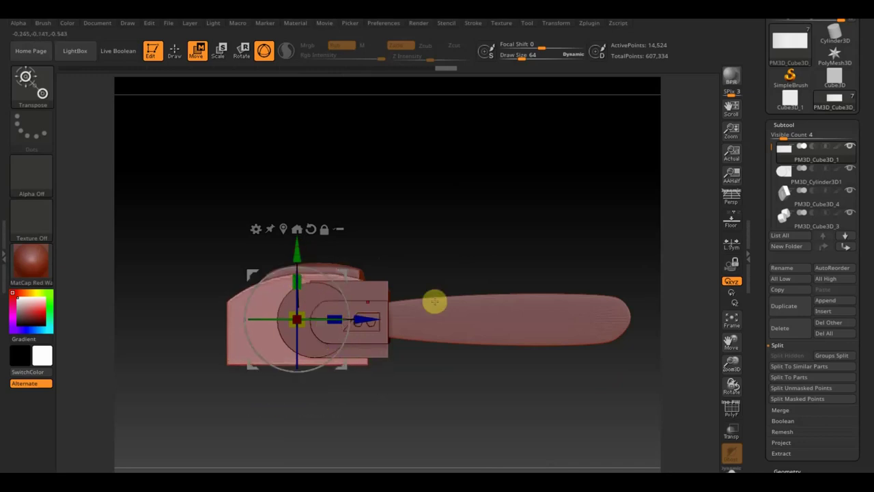
mouse_move(535, 251)
left_mouse_down()
mouse_move(477, 214)
mouse_move(325, 423)
left_mouse_up()
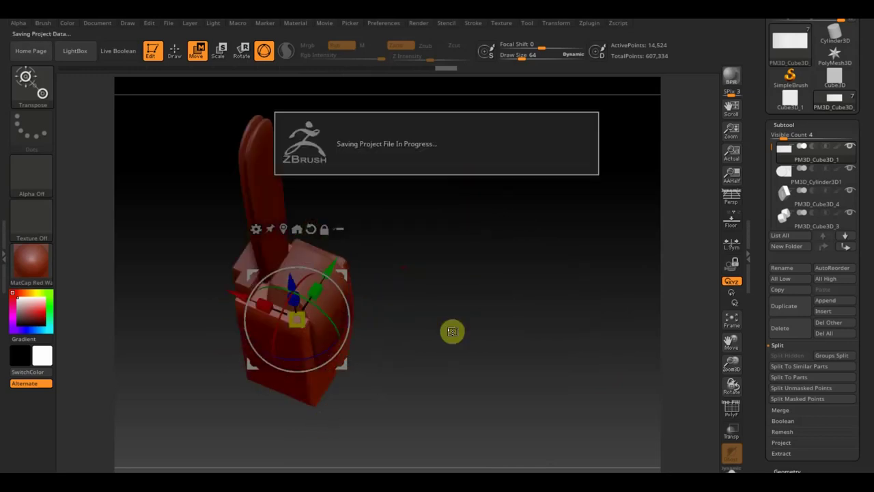
Step: Select PM3D_Cylinder3D1 and duplicate it as a spare copy
mouse_move(481, 342)
left_mouse_down()
mouse_move(515, 355)
mouse_move(542, 406)
left_mouse_up()
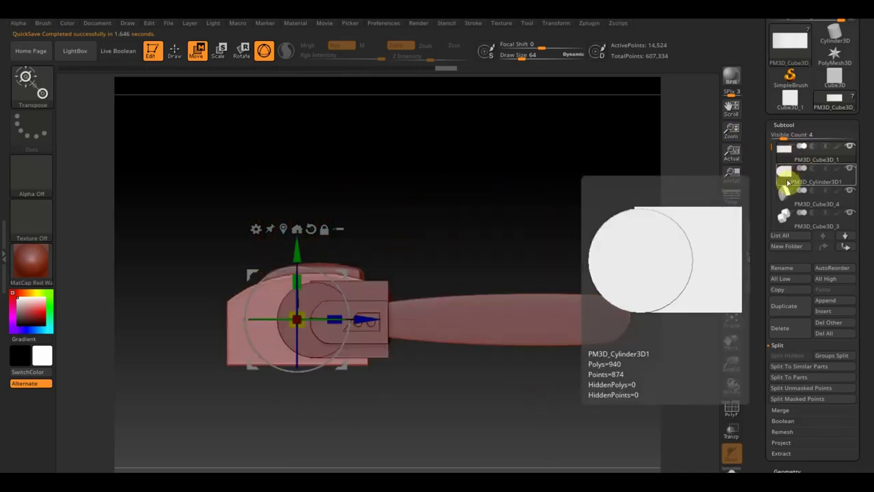
left_click(786, 176)
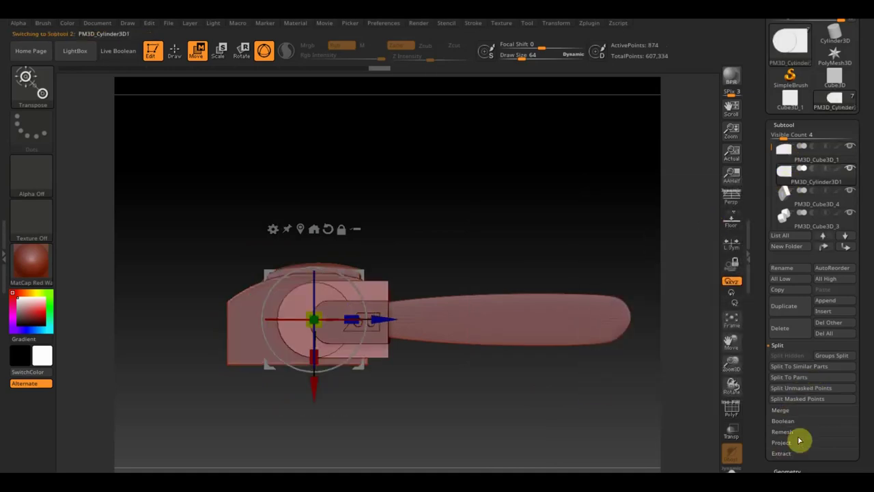
left_click(786, 307)
mouse_move(812, 176)
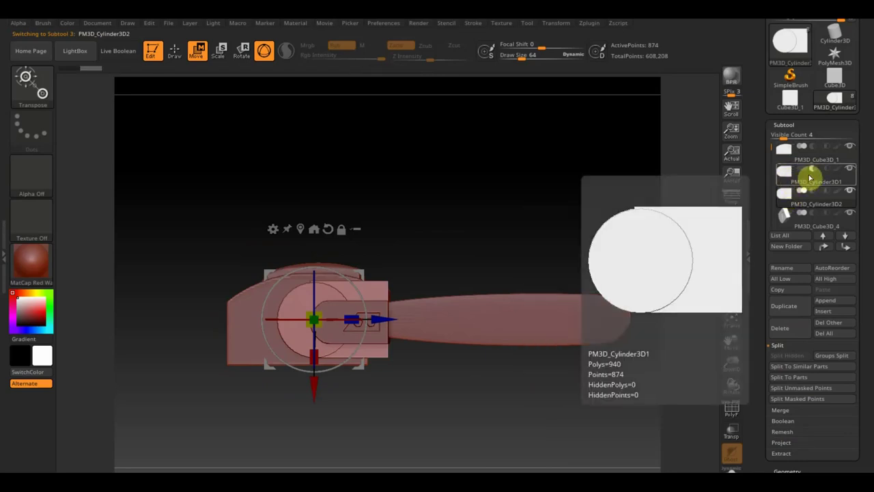
Step: MergeDown the cylinder into PM3D_Cube3D_1 and hide the copy PM3D_Cylinder3D2
left_click(786, 164)
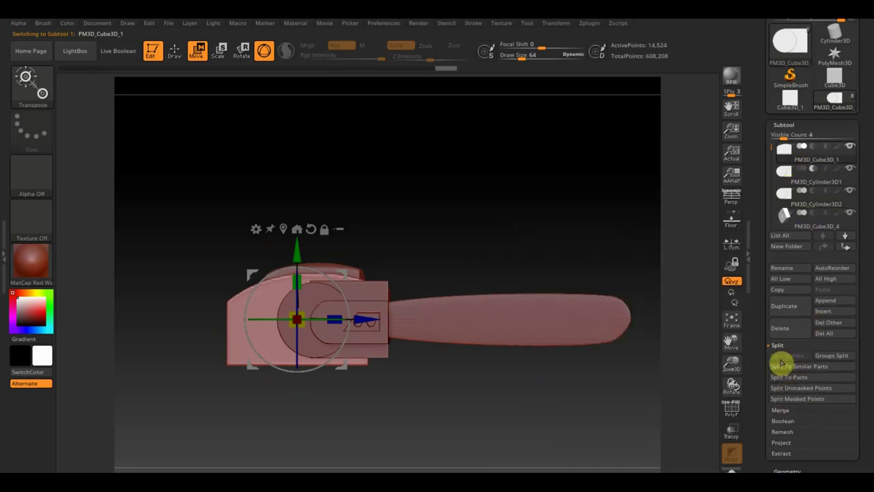
left_click(781, 411)
left_click(790, 377)
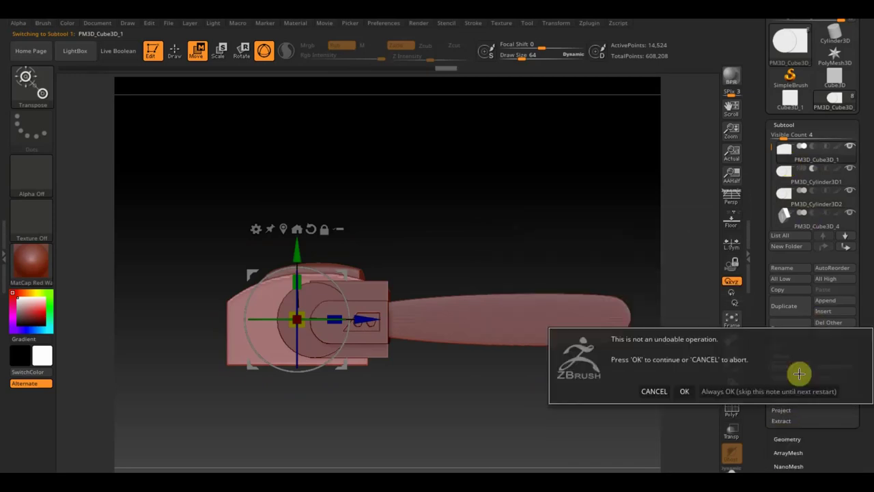
left_click(685, 389)
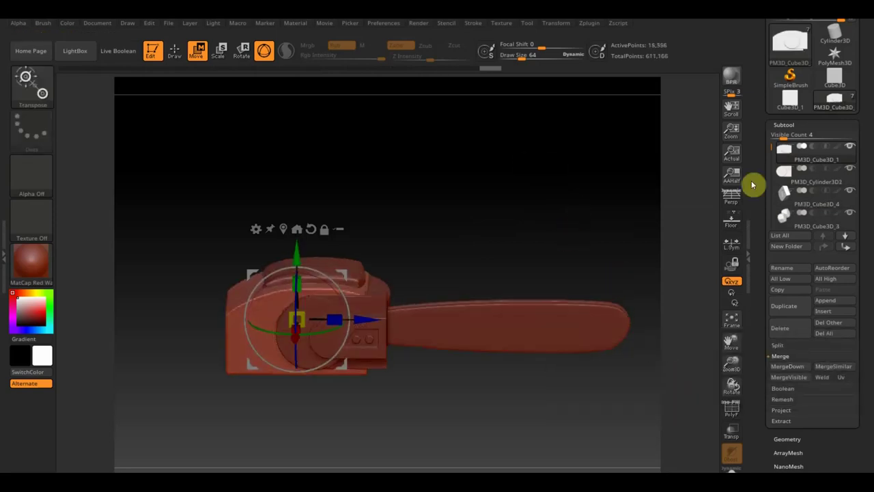
left_click(849, 168)
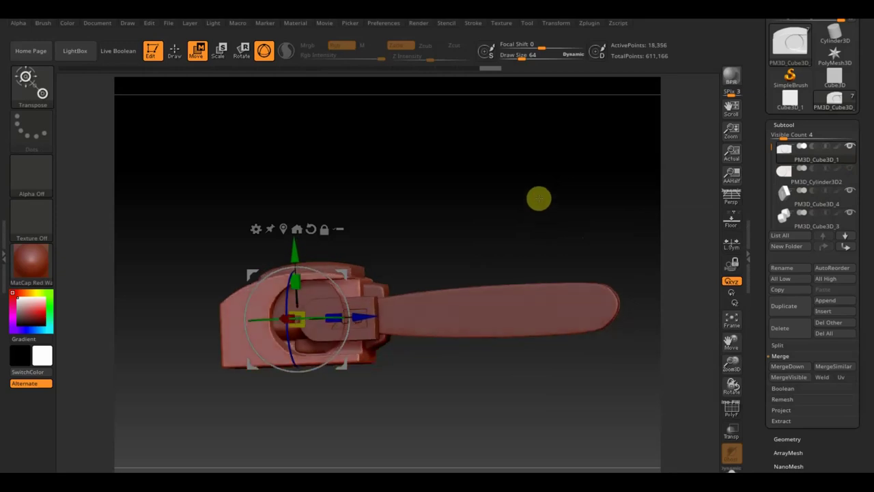
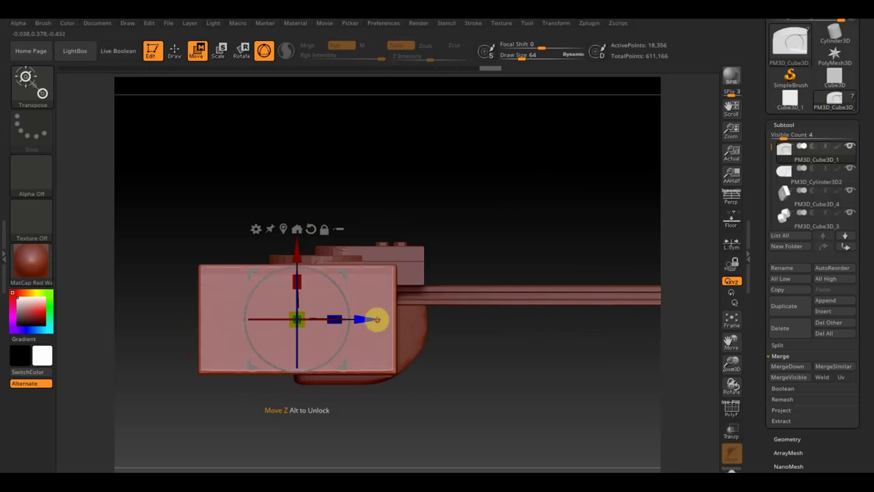
Step: Tilt to check the model's top, then open the Subtool Insert picker showing Quick Pick and 3D Meshes
mouse_move(473, 194)
left_mouse_down()
mouse_move(476, 298)
mouse_move(476, 201)
mouse_move(525, 381)
left_mouse_up()
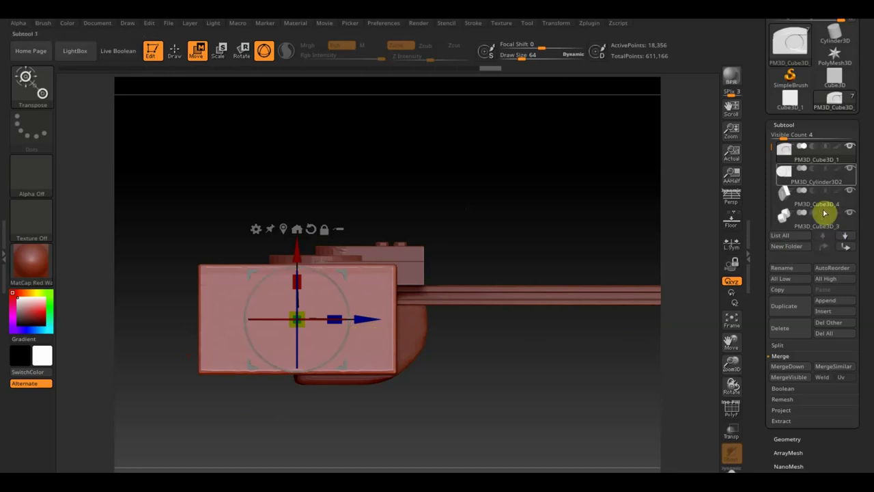
left_click(836, 308)
left_click(834, 304)
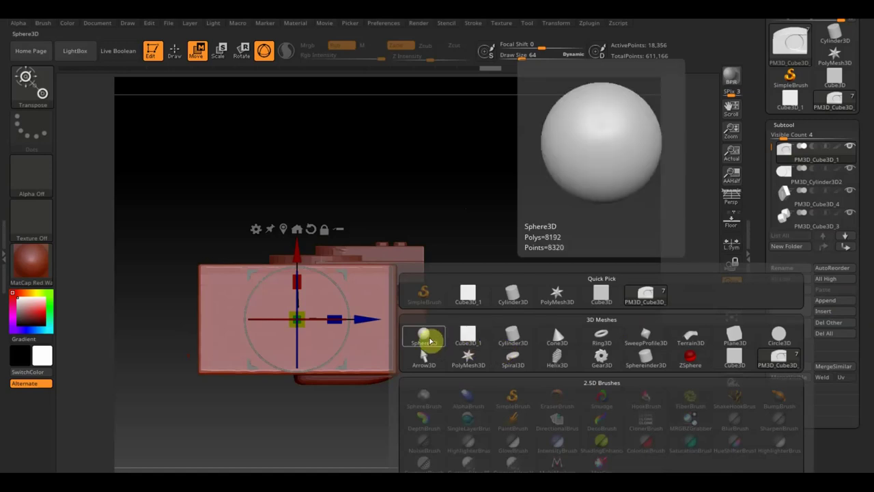
Step: Insert a Cube3D piece, make it active, and rotate it into an upright plate
left_click(468, 335)
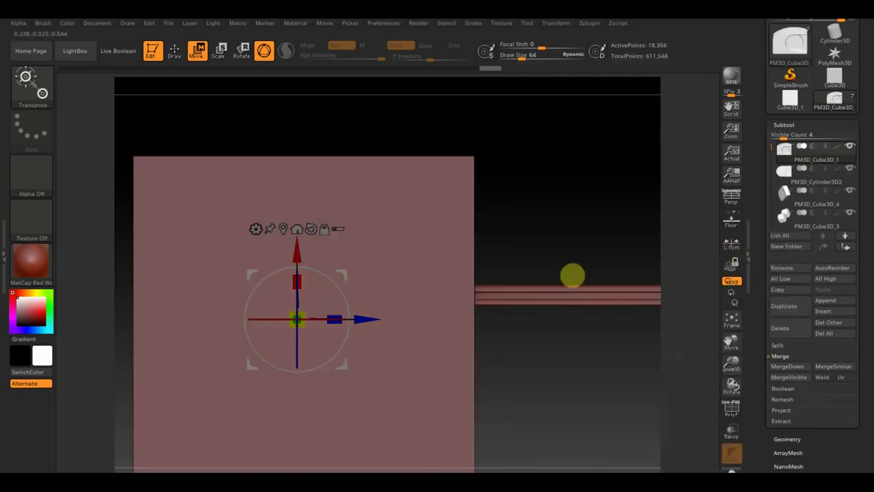
left_click(683, 316)
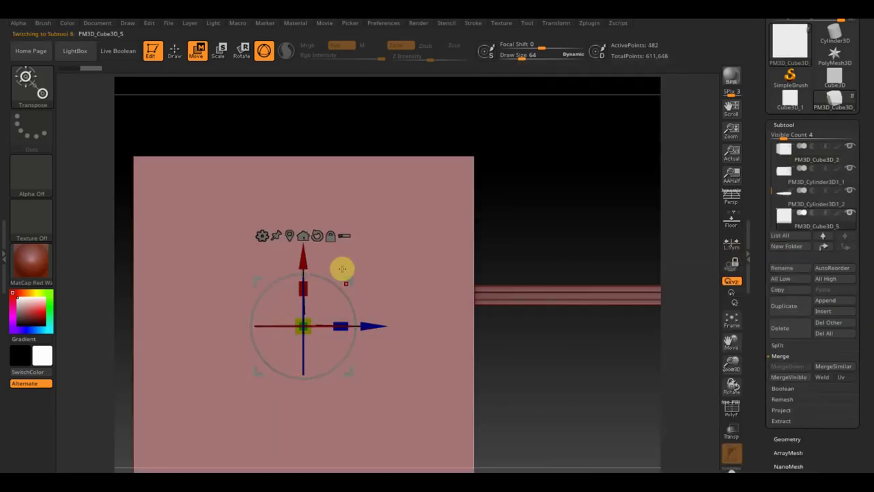
left_click_drag(302, 268, 300, 312)
key("ctrl+z")
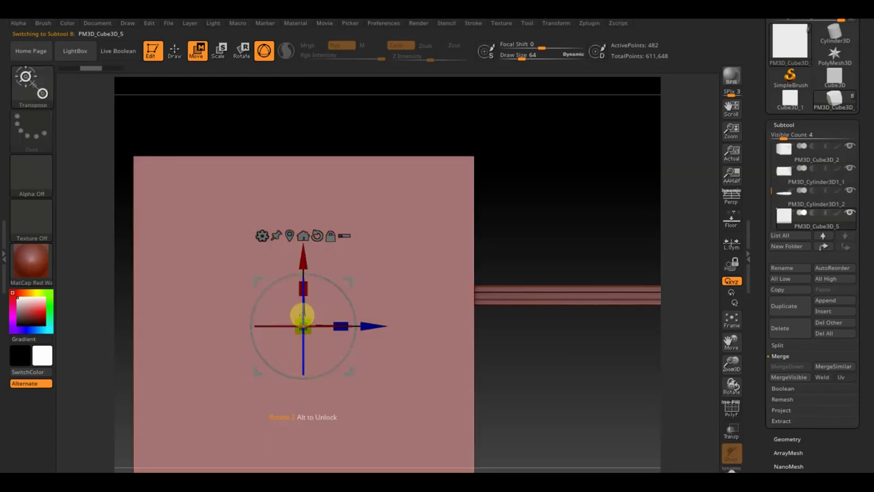
left_click_drag(309, 292, 313, 469)
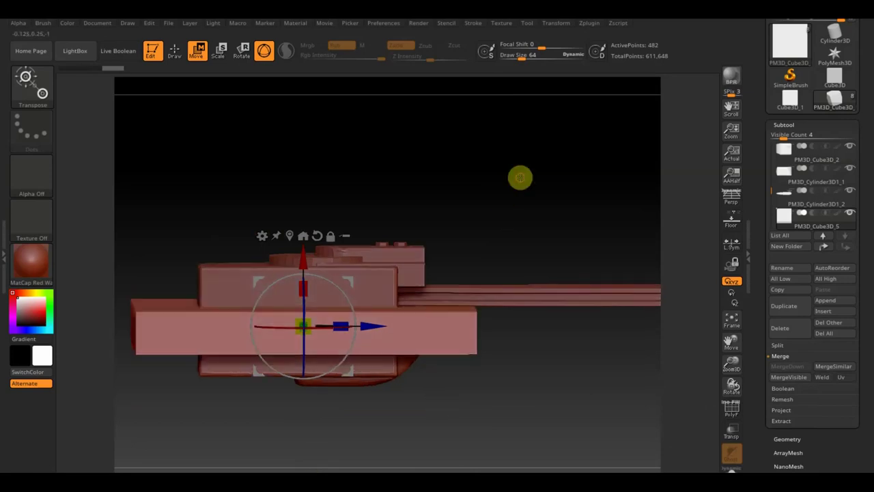
left_click_drag(520, 178, 544, 270)
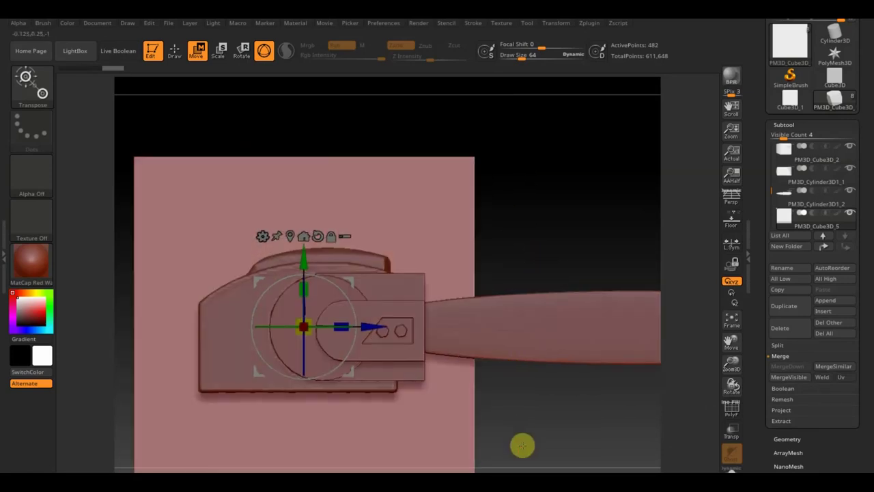
left_click_drag(523, 445, 508, 328, "alt")
Step: Move, shrink and stretch the cube into a thin upright plate just below the body
left_click_drag(304, 258, 318, 355)
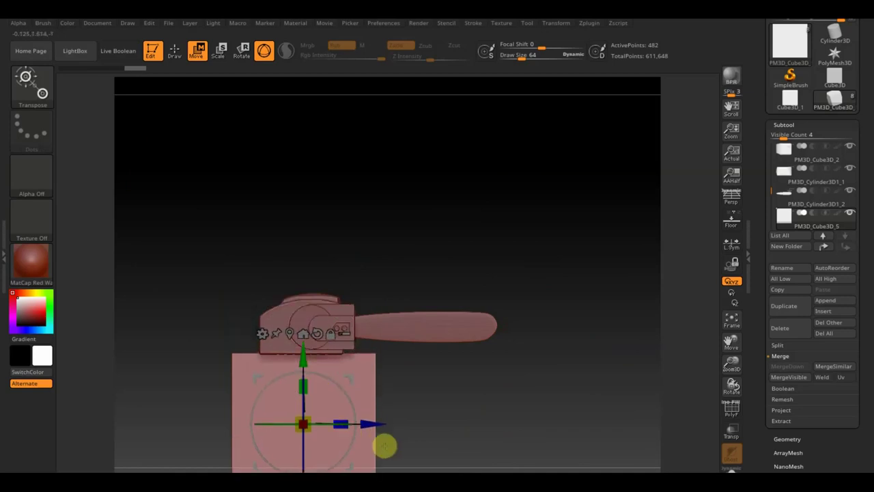
left_click_drag(309, 435, 287, 400)
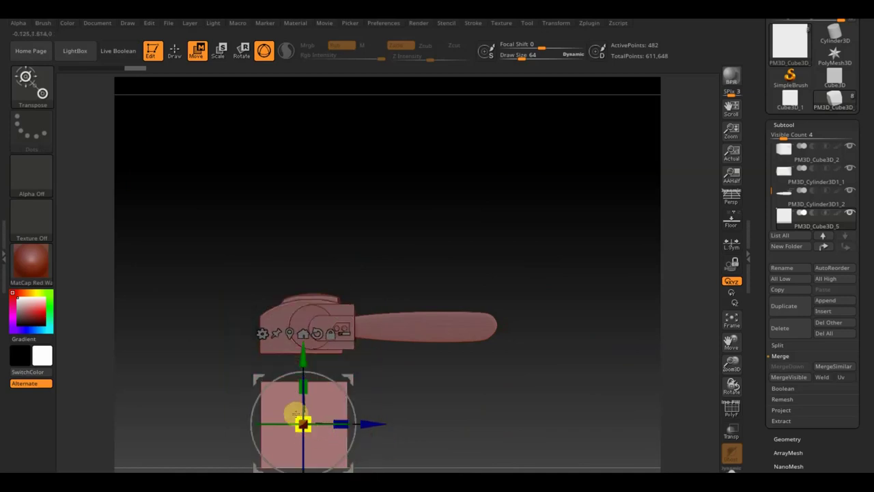
left_click_drag(305, 359, 305, 309)
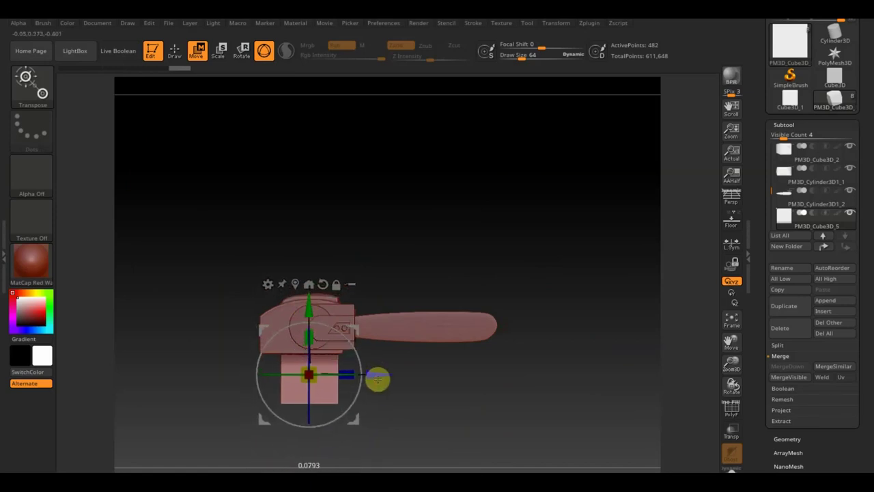
mouse_move(385, 392)
left_mouse_down()
mouse_move(458, 301)
mouse_move(449, 364)
left_mouse_up()
left_click_drag(311, 304, 310, 270)
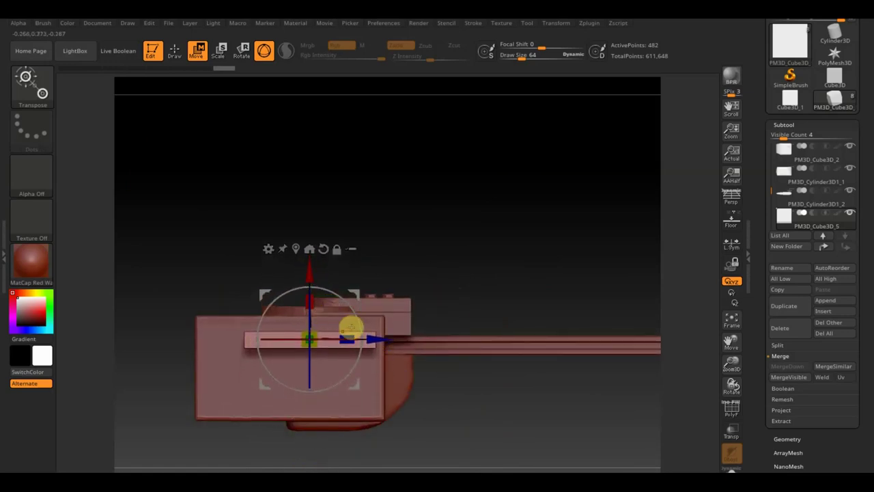
left_click_drag(380, 339, 407, 339)
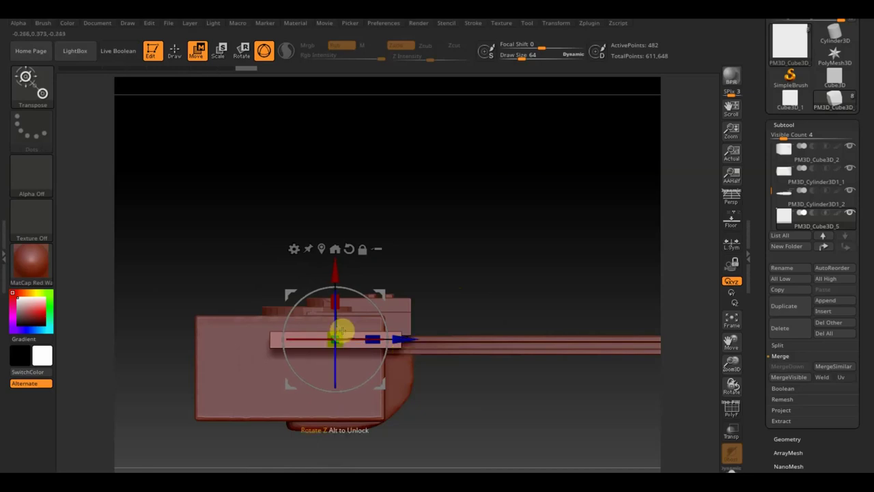
left_click_drag(335, 302, 336, 270)
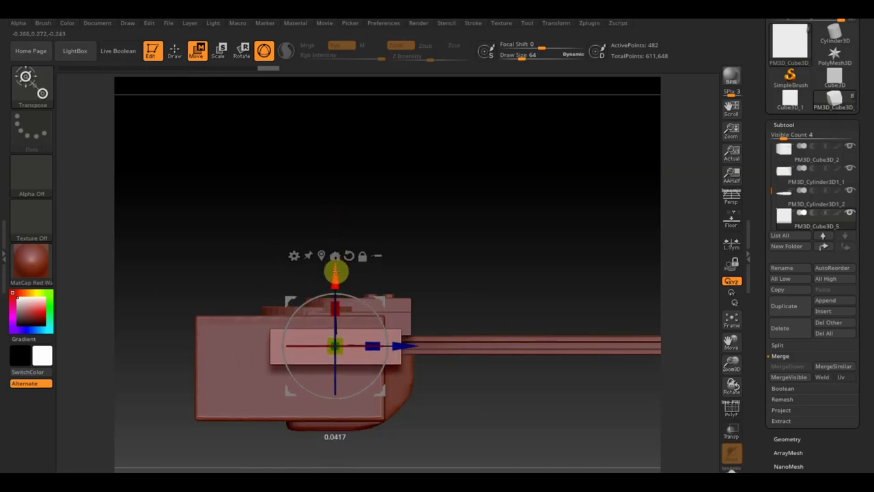
mouse_move(440, 227)
left_mouse_down()
mouse_move(455, 359)
mouse_move(410, 380)
mouse_move(399, 373)
left_mouse_up()
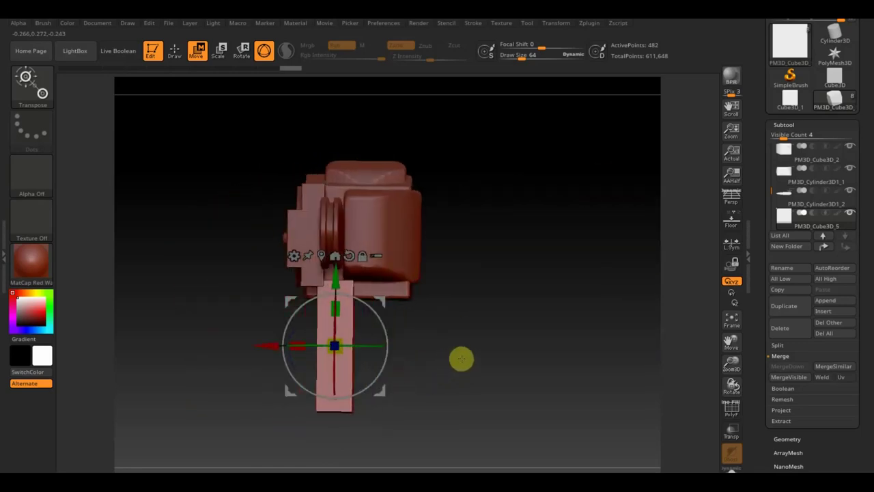
left_click_drag(461, 358, 491, 357)
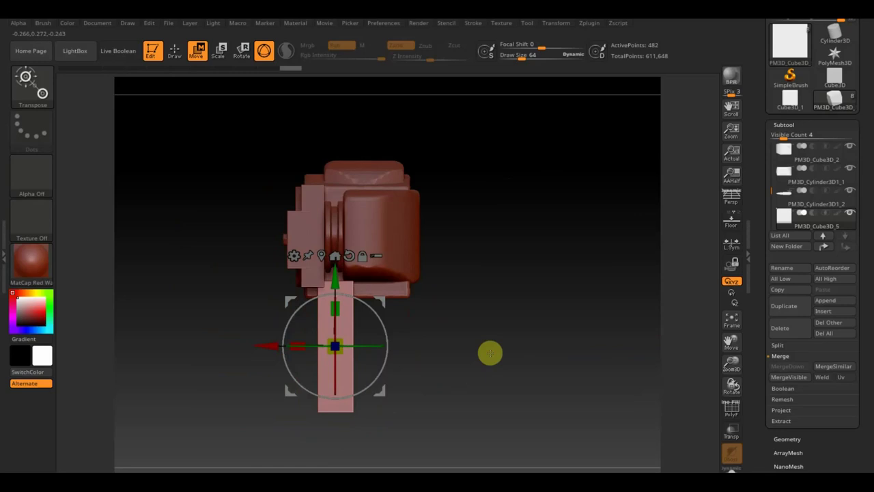
left_click_drag(490, 352, 553, 369)
Step: DynaMesh the cube plate from the Geometry settings
left_click(789, 439)
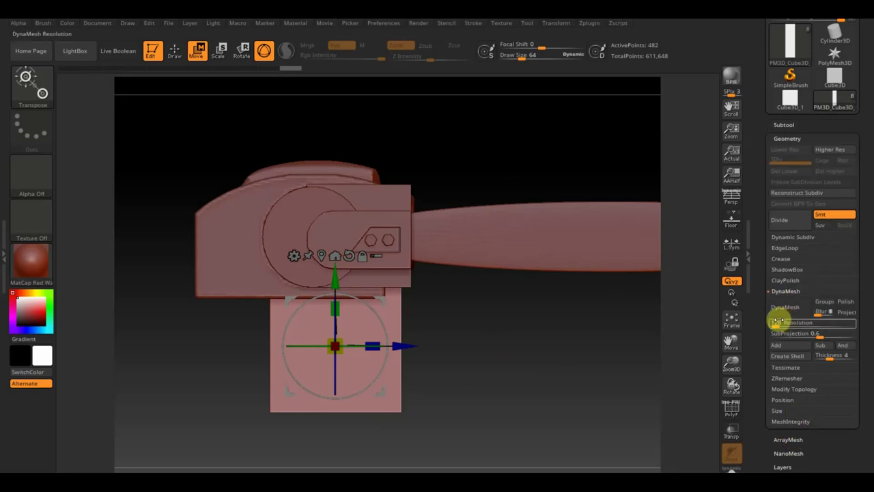
left_click_drag(777, 322, 782, 323)
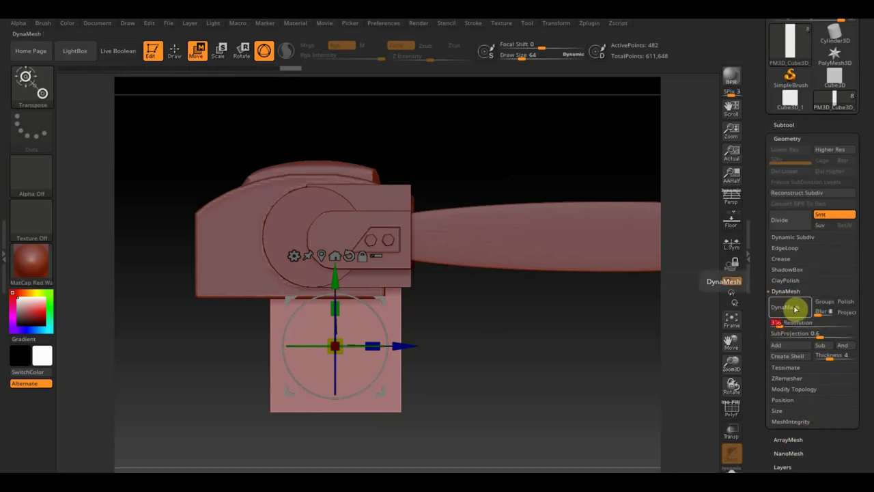
left_click(793, 313)
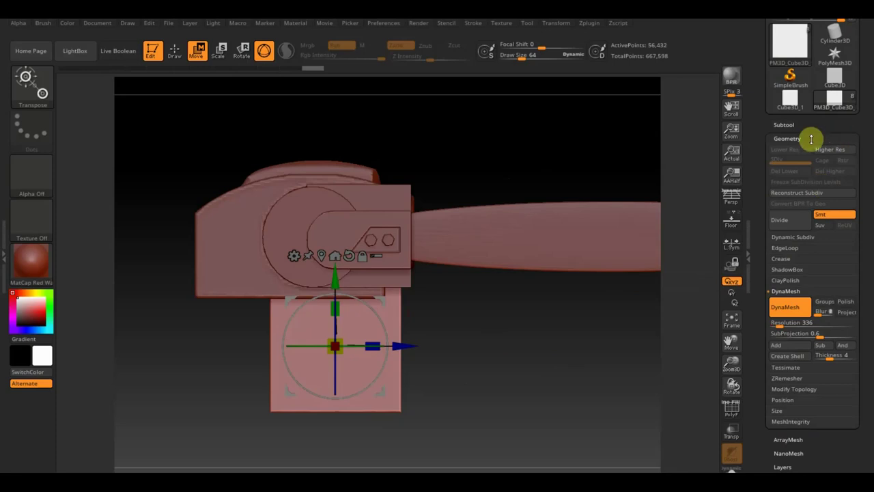
Step: Move the plate below PM3D_Cube3D_1 and merge it down into that body piece
left_click(789, 124)
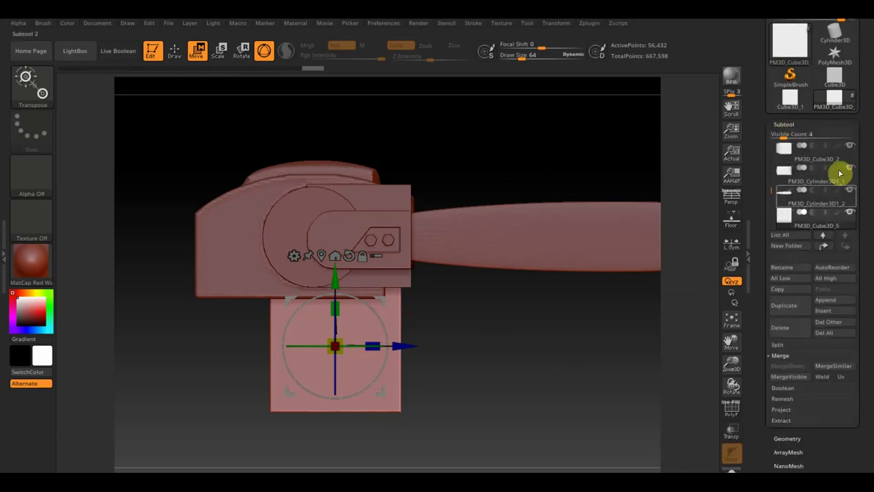
left_click(824, 247)
left_click(823, 247)
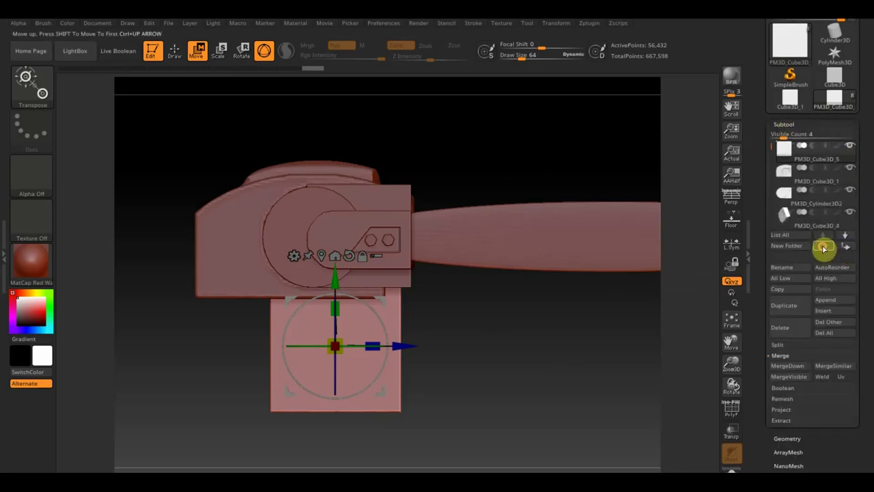
left_click(845, 247)
mouse_move(813, 159)
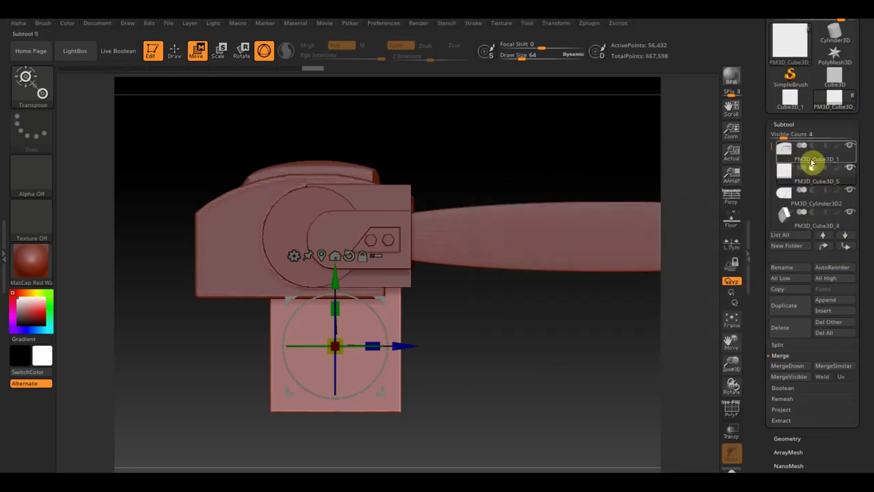
left_click(812, 164)
left_click(794, 366)
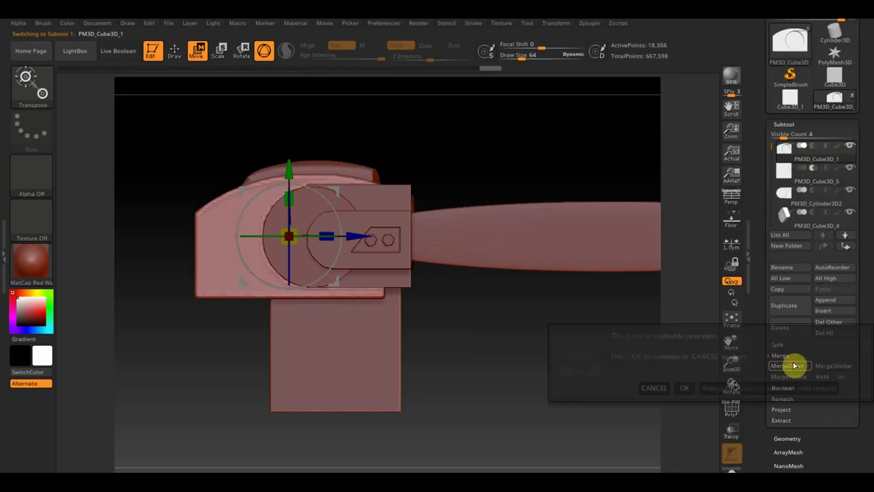
left_click(686, 387)
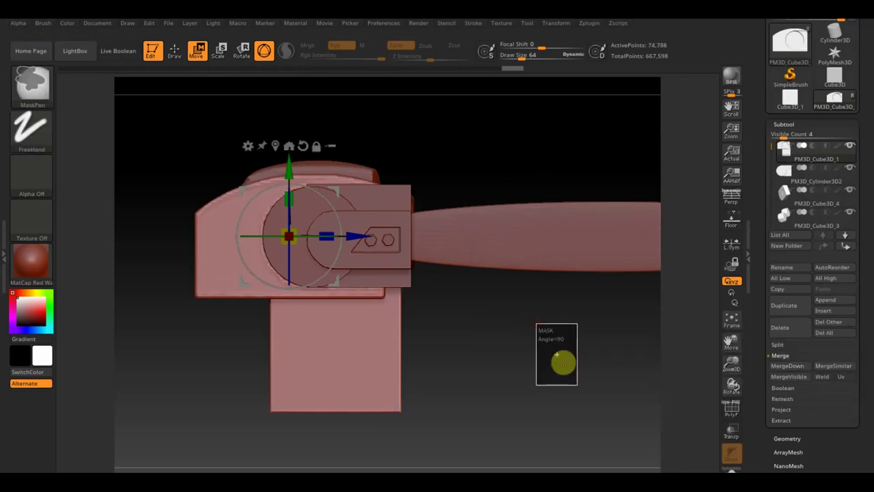
Step: Re-DynaMesh the merged PM3D_Cube3D_1 body with a Ctrl-drag and orbit around to check it
mouse_move(575, 369)
left_mouse_down()
mouse_move(570, 293)
mouse_move(576, 394)
mouse_move(569, 372)
mouse_move(605, 375)
mouse_move(571, 333)
left_mouse_up()
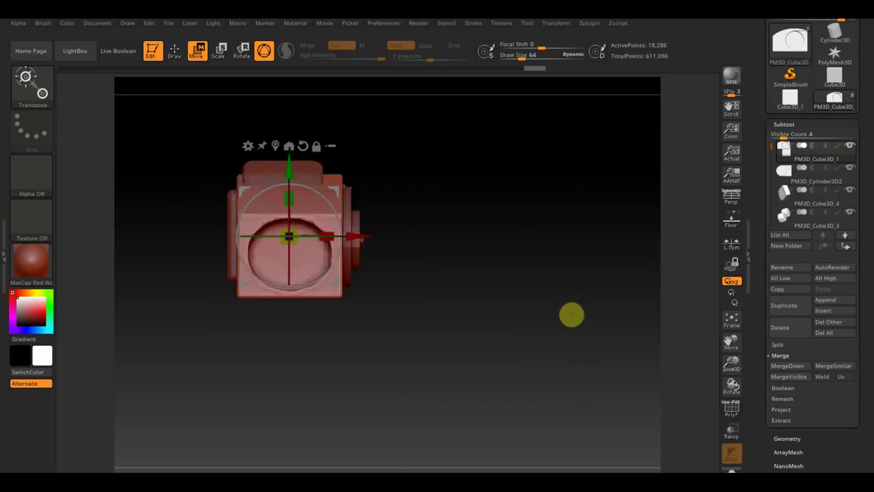
mouse_move(573, 297)
left_mouse_down()
mouse_move(638, 300)
mouse_move(618, 308)
mouse_move(535, 298)
mouse_move(572, 375)
left_mouse_up()
left_click_drag(539, 365, 549, 354, "shift")
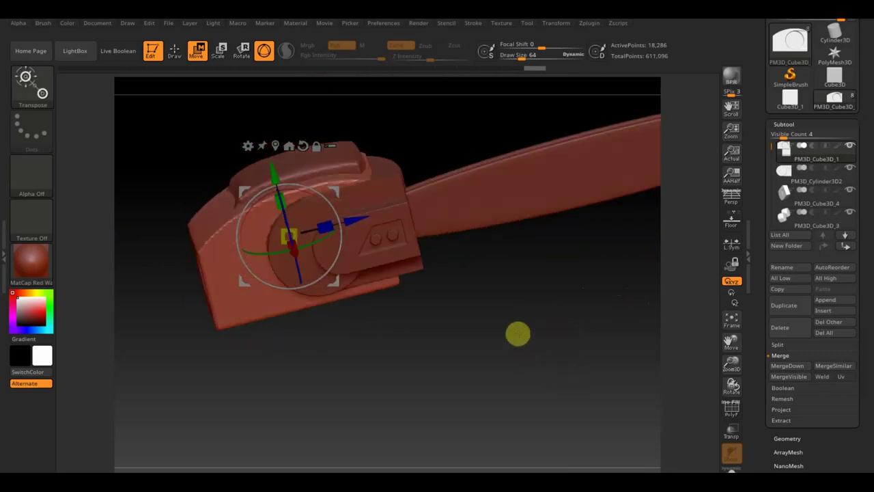
mouse_move(559, 206)
left_mouse_down()
mouse_move(492, 187)
mouse_move(469, 201)
mouse_move(478, 195)
mouse_move(550, 232)
mouse_move(562, 263)
mouse_move(546, 339)
mouse_move(525, 340)
left_mouse_up()
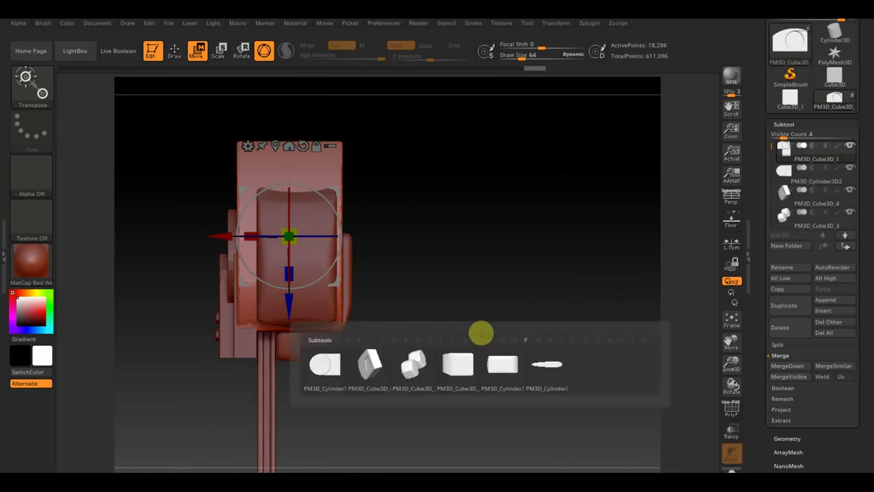
Step: Select PM3D_Cylinder3D1_1, widen and nudge it with the gizmo, then return to Draw mode
key("n")
left_click(492, 361)
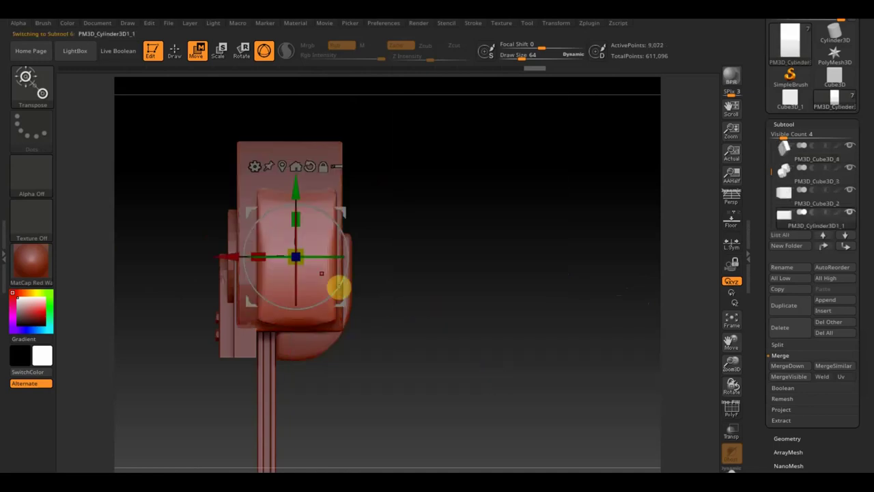
left_click_drag(260, 256, 221, 256)
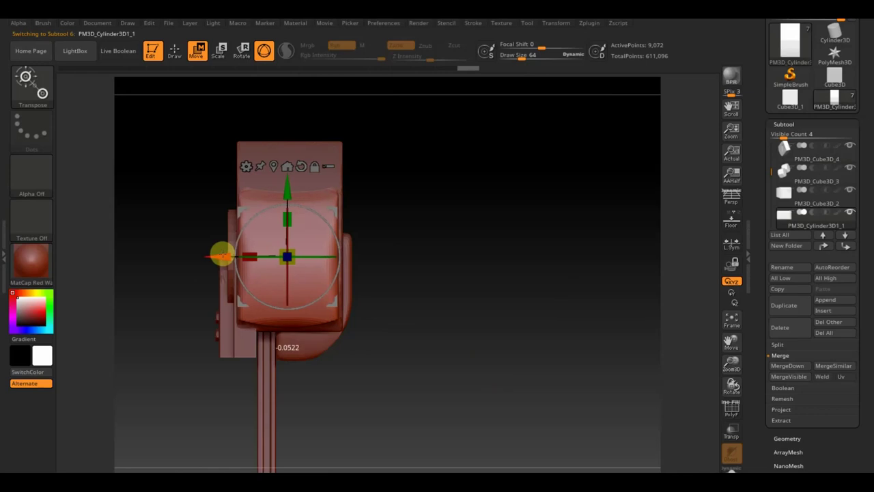
mouse_move(360, 291)
left_mouse_down()
mouse_move(403, 262)
mouse_move(499, 232)
left_mouse_up()
left_click_drag(287, 196, 288, 205)
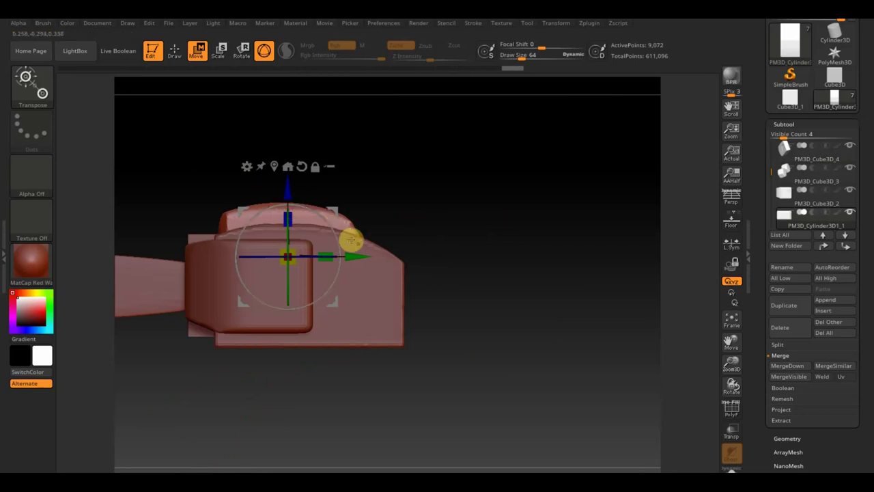
left_click_drag(360, 257, 355, 259)
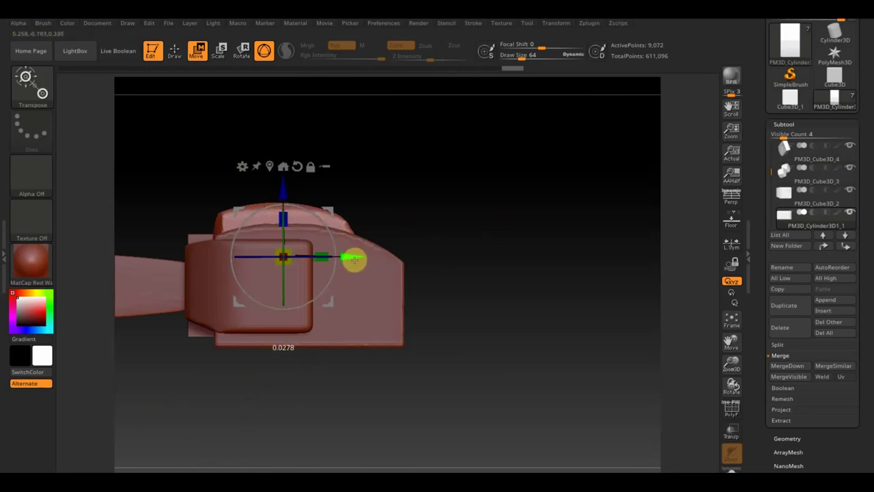
left_click_drag(437, 179, 478, 281, "shift")
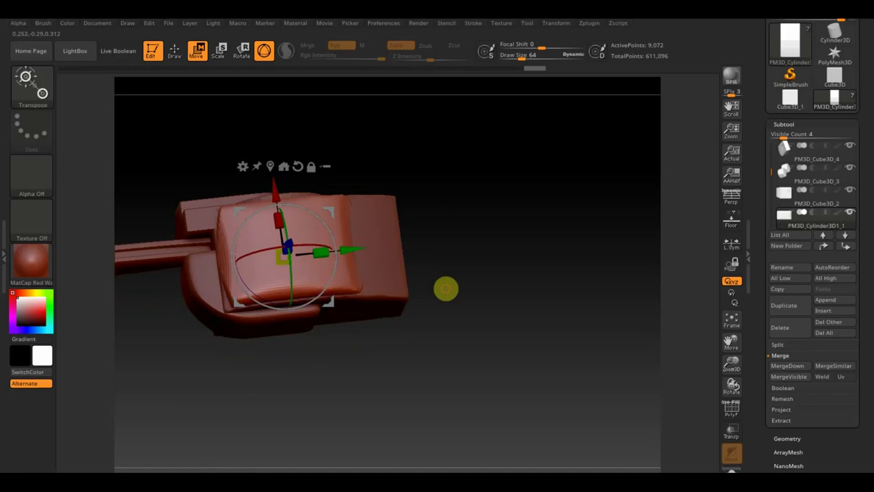
left_click(174, 50)
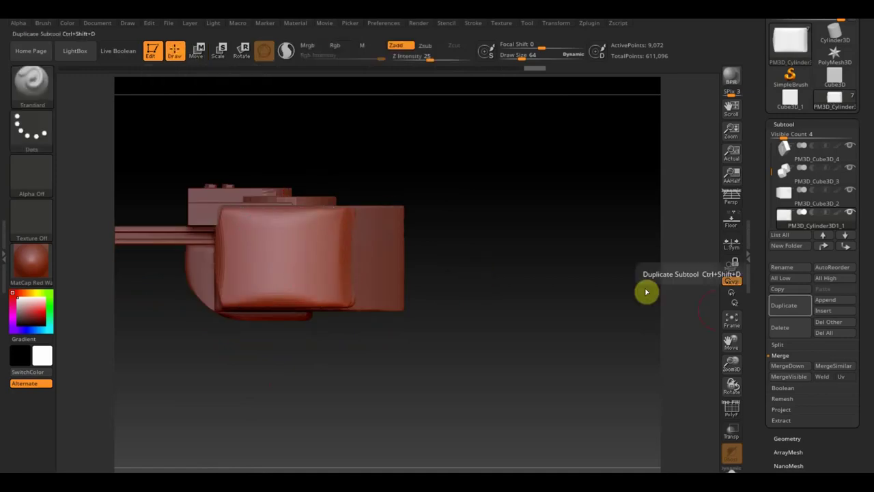
Step: Mask a thin strip across the body's top, invert it and push it in to form a notch
mouse_move(609, 388)
left_mouse_down("shift")
mouse_move(538, 331)
mouse_move(533, 306)
left_mouse_up("shift")
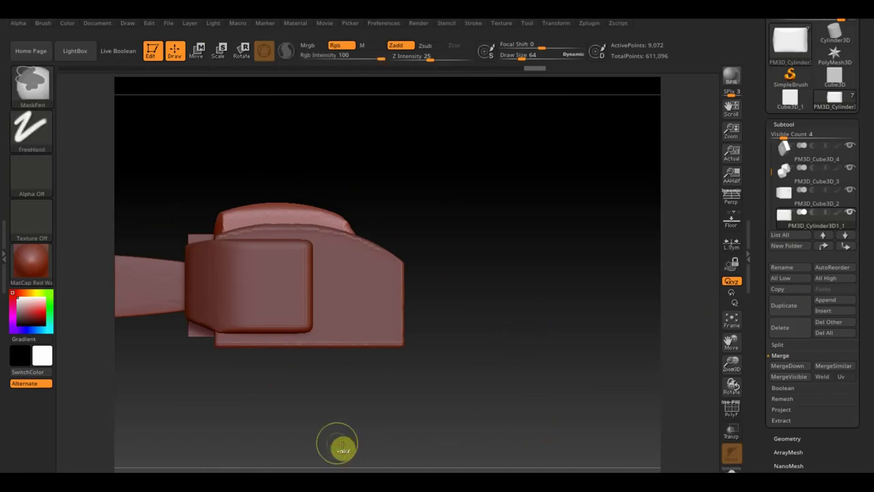
mouse_move(300, 441)
left_mouse_down("ctrl")
mouse_move(293, 140)
mouse_move(280, 135)
left_mouse_up("ctrl")
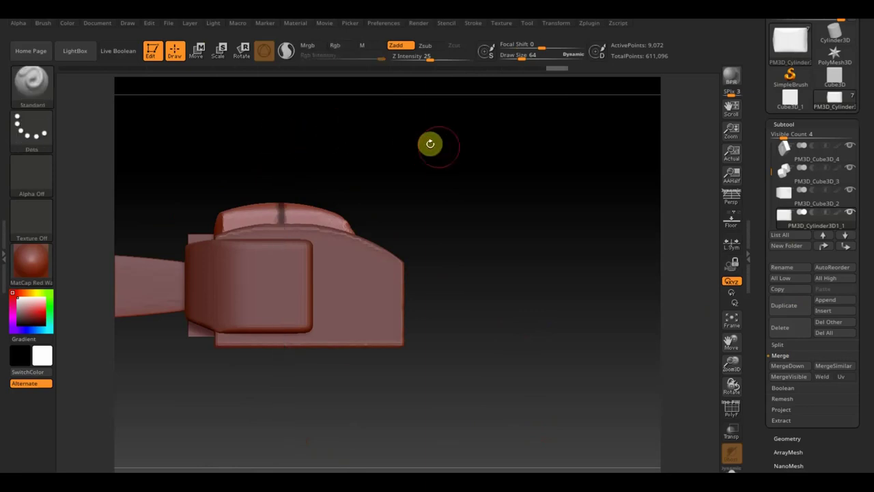
left_click(439, 145, "ctrl")
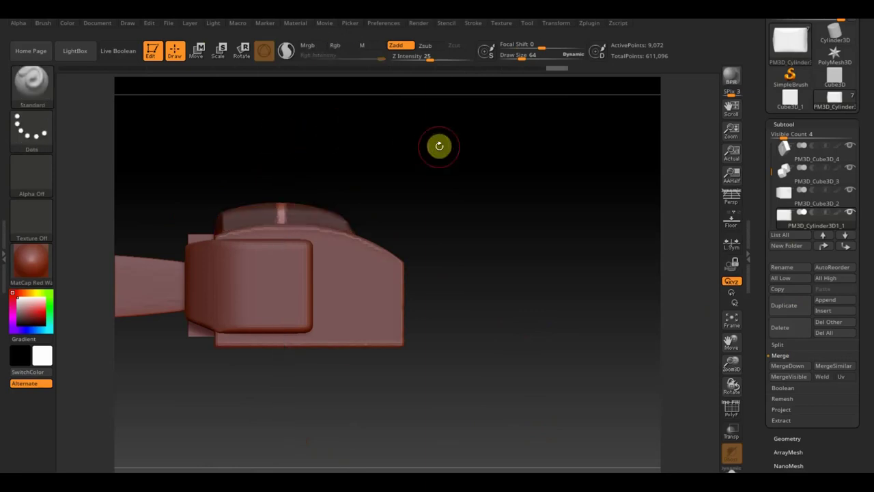
left_click(197, 50)
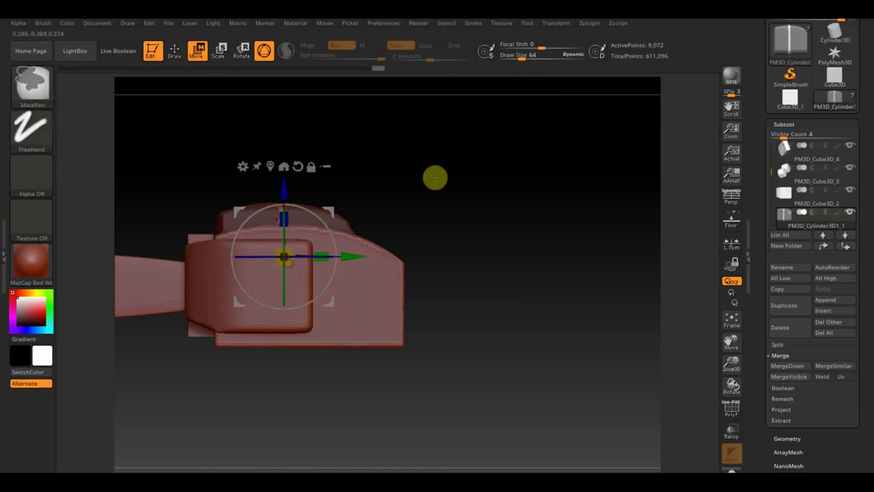
left_click_drag(460, 189, 452, 289)
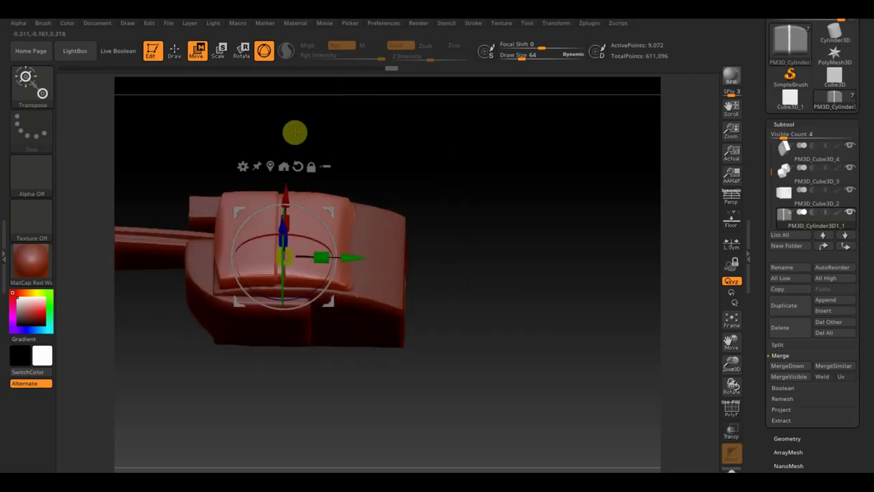
left_click(175, 50)
mouse_move(447, 187)
left_mouse_down()
mouse_move(436, 112)
mouse_move(488, 188)
left_mouse_up()
mouse_move(373, 199)
left_mouse_down()
mouse_move(450, 239)
mouse_move(496, 239)
mouse_move(484, 273)
mouse_move(452, 236)
mouse_move(453, 246)
left_mouse_up()
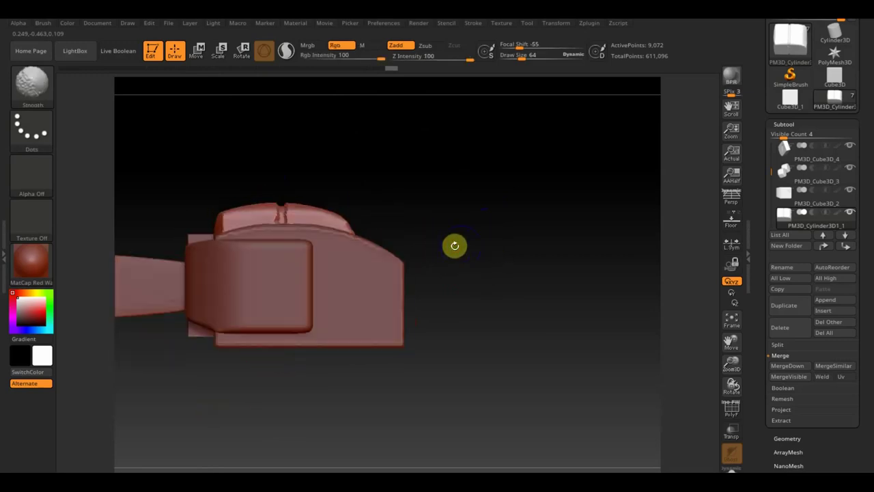
Step: DynaMesh the PM3D_Cylinder3D1_1 body at resolution 512
left_click(790, 441)
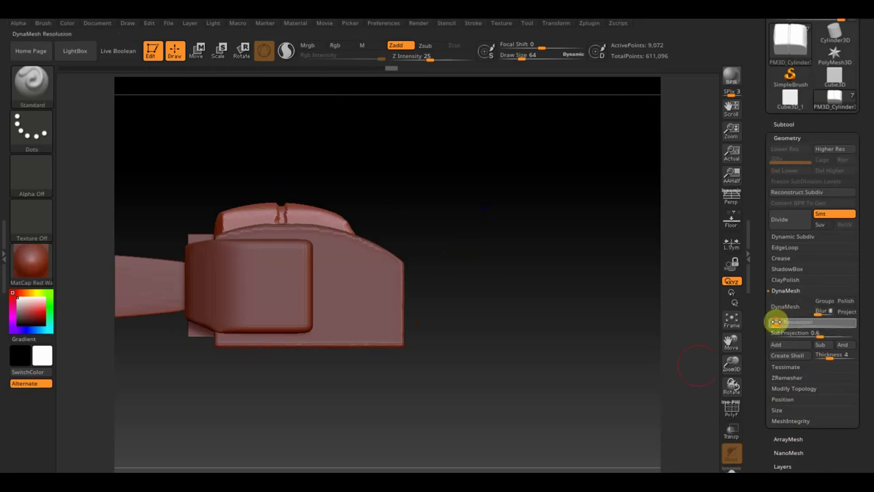
left_click(785, 309)
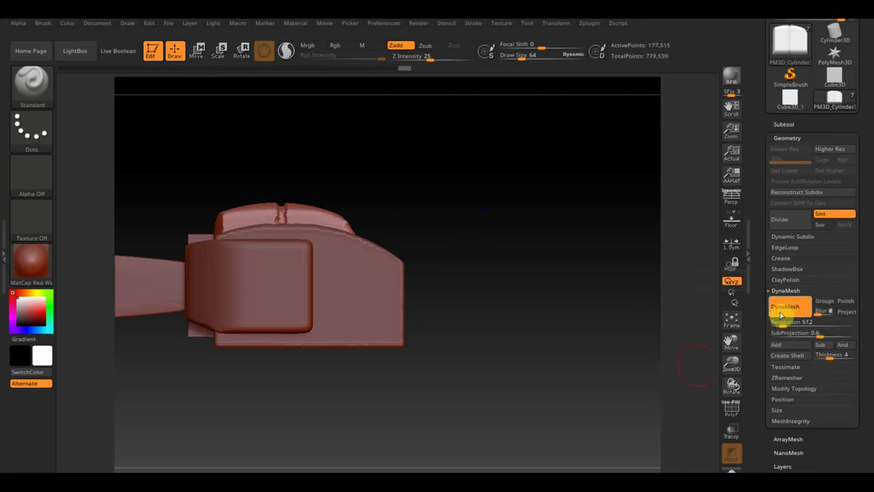
mouse_move(535, 284)
left_mouse_down()
mouse_move(534, 308)
mouse_move(533, 277)
mouse_move(541, 280)
left_mouse_up()
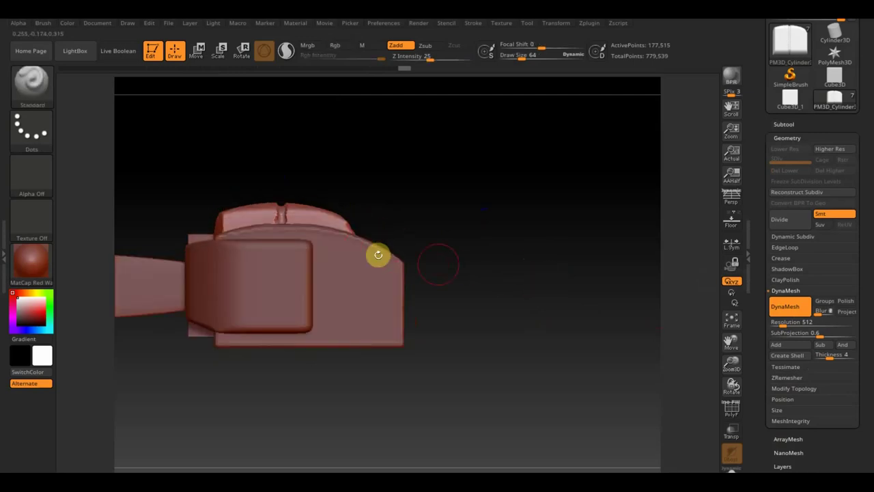
Step: Trim part of the body with a ClipCircle cut from a straight side view
left_click_drag(285, 176, 398, 189, "shift")
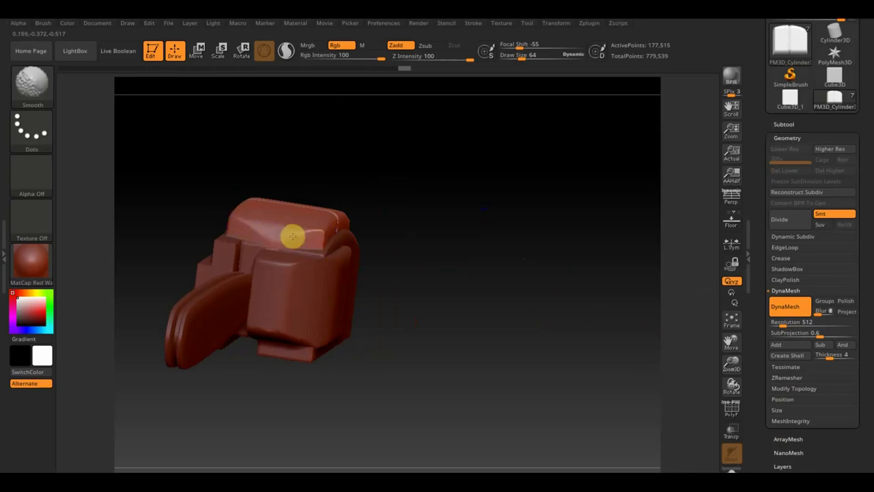
mouse_move(314, 232)
left_mouse_down("shift")
mouse_move(480, 221)
mouse_move(515, 229)
left_mouse_up("shift")
mouse_move(584, 400)
left_mouse_down("ctrl+shift")
mouse_move(299, 142)
mouse_move(439, 170)
mouse_move(456, 182)
mouse_move(492, 244)
mouse_move(498, 219)
mouse_move(321, 238)
left_mouse_up("ctrl+shift")
Step: Smooth the body surfaces while rotating the chainsaw to check every side
key("shift")
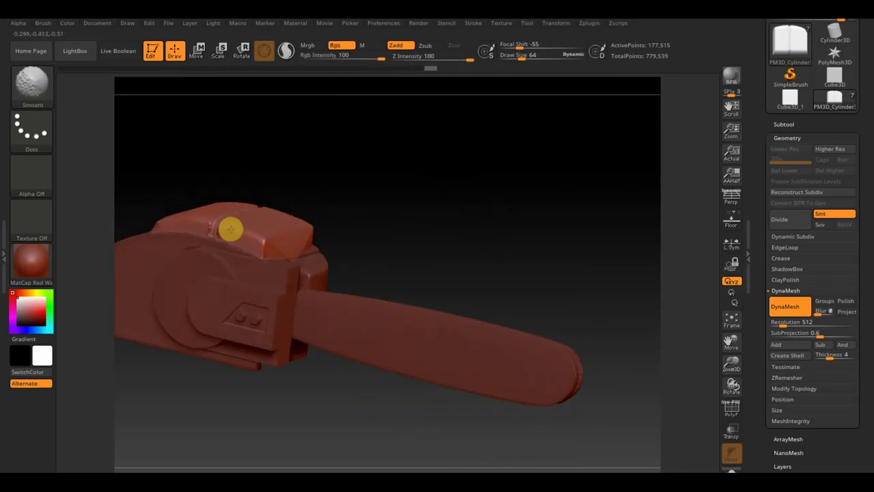
mouse_move(170, 225)
left_mouse_down()
mouse_move(307, 178)
mouse_move(305, 230)
mouse_move(238, 196)
left_mouse_up()
left_click_drag(278, 172, 390, 118)
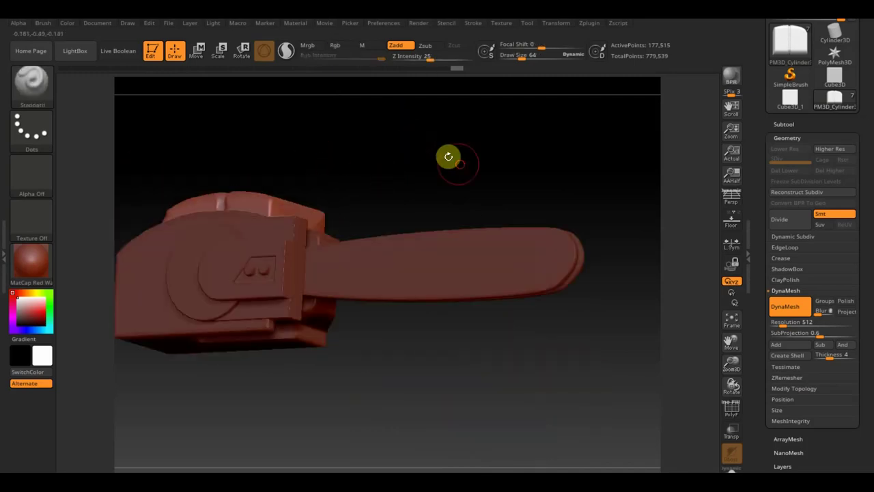
left_click_drag(447, 154, 459, 178)
key("shift")
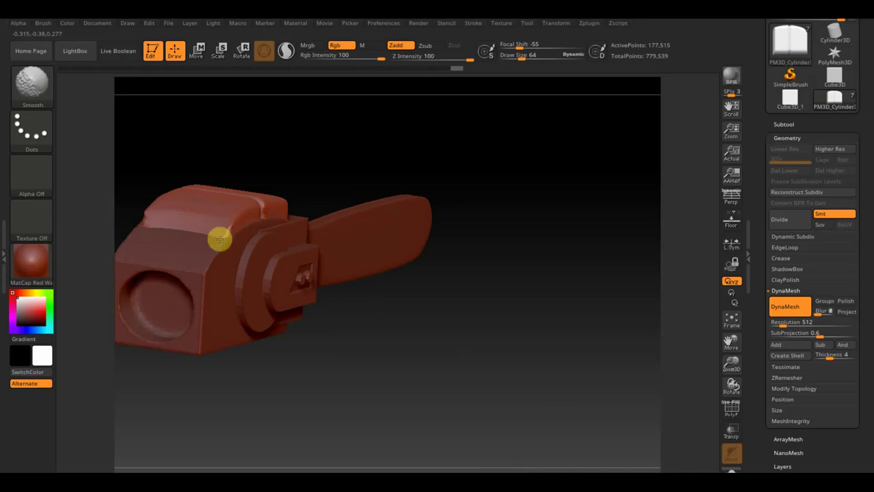
mouse_move(150, 222)
left_mouse_down("shift")
mouse_move(325, 283)
mouse_move(368, 338)
mouse_move(361, 337)
mouse_move(378, 373)
left_mouse_up("shift")
key("shift")
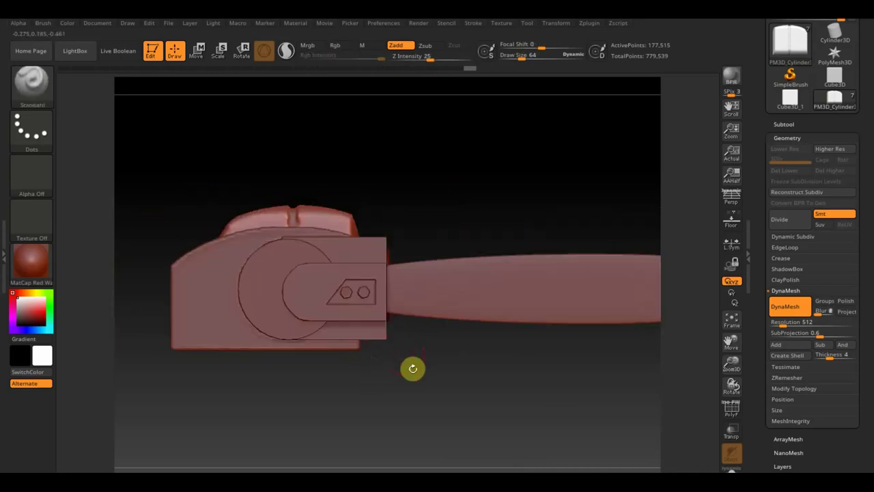
mouse_move(431, 378)
left_mouse_down("alt")
mouse_move(423, 328)
mouse_move(422, 353)
mouse_move(446, 371)
mouse_move(448, 257)
left_mouse_up("alt")
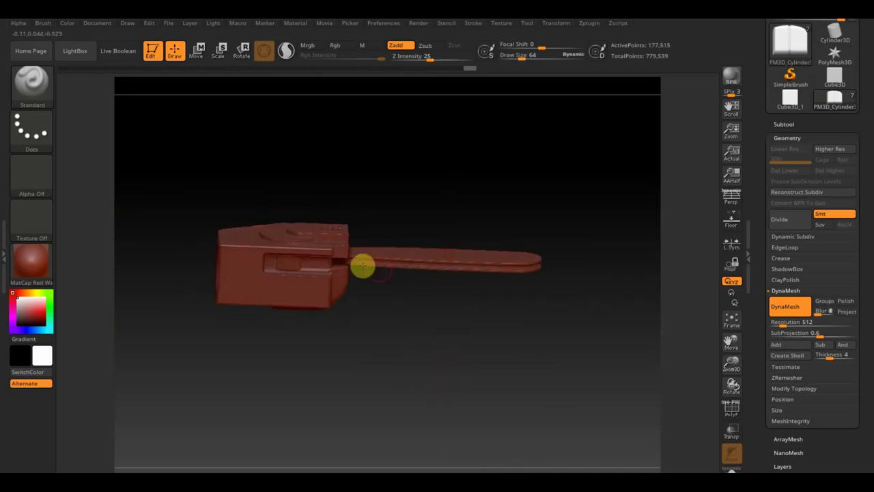
left_click_drag(410, 179, 411, 260)
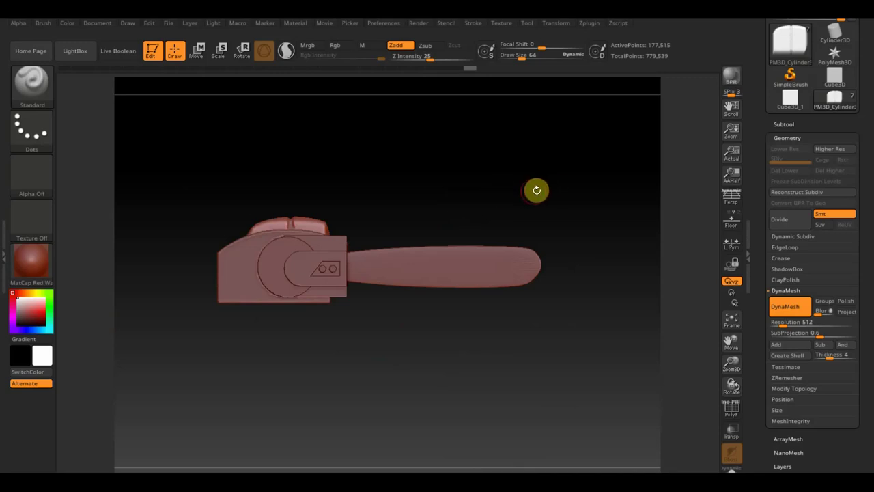
Step: Append a Cylinder3D and select the new PM3D_Cylinder3D1 subtool for editing
left_click(785, 123)
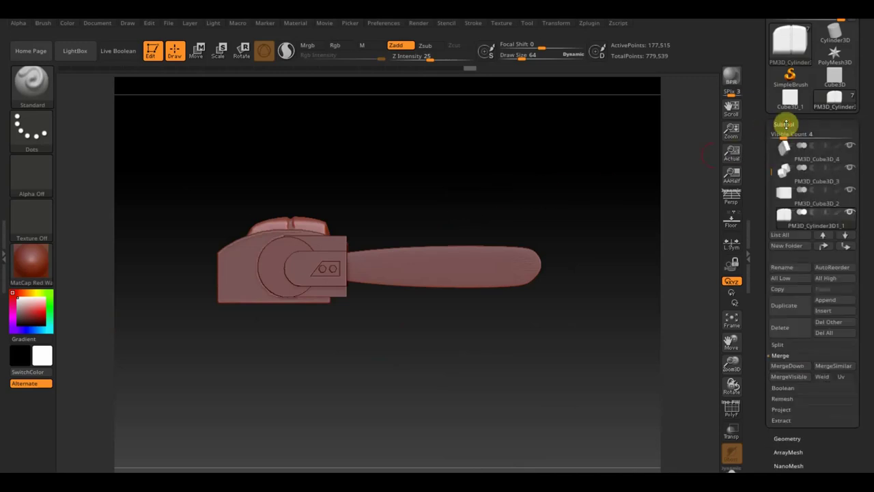
left_click(830, 299)
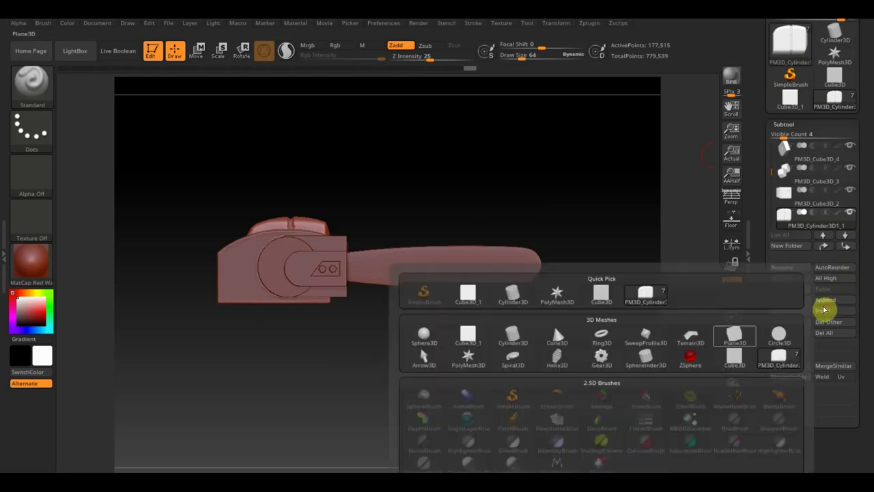
left_click(517, 337)
mouse_move(486, 353)
left_mouse_down("shift")
mouse_move(544, 360)
mouse_move(488, 316)
mouse_move(563, 339)
left_mouse_up("shift")
key("n")
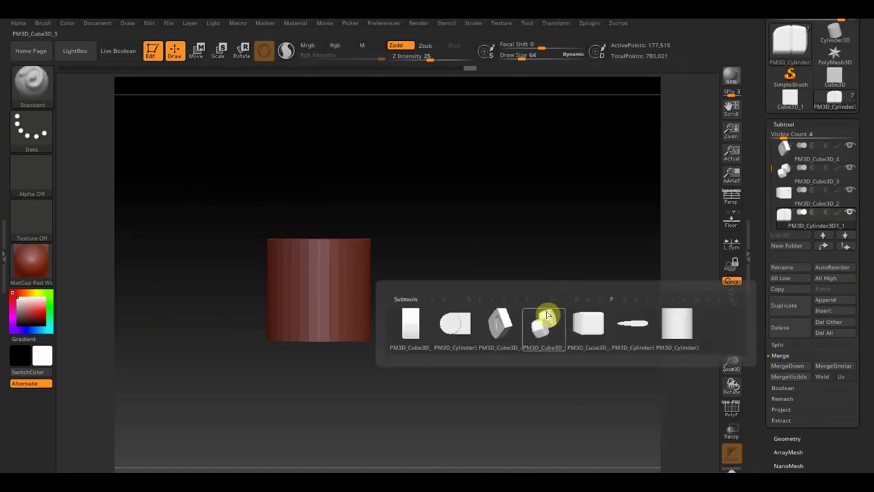
left_click(677, 327)
Step: Stretch the new cylinder vertically into a slender rod with the Move gizmo
left_click(198, 52)
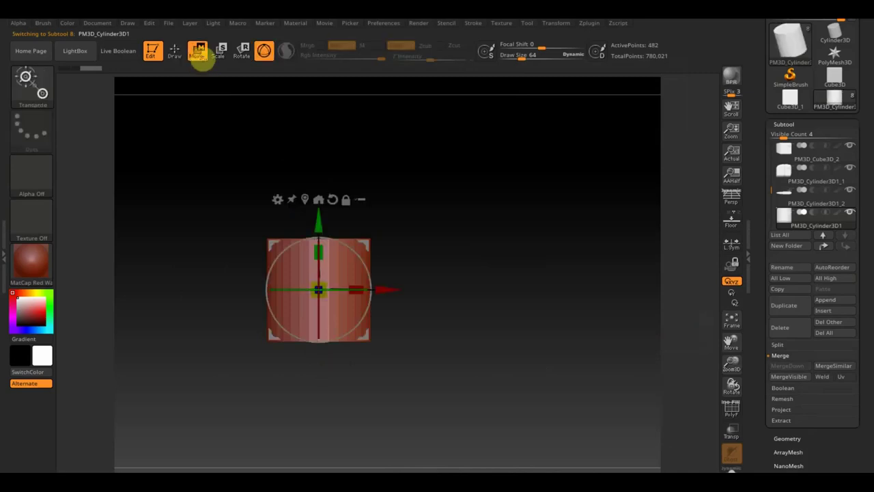
left_click_drag(323, 295, 285, 256)
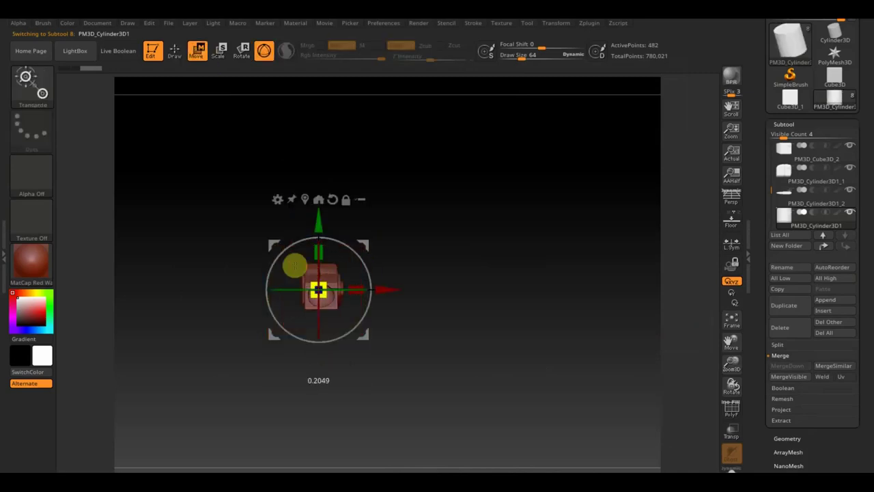
left_click_drag(376, 282, 419, 299)
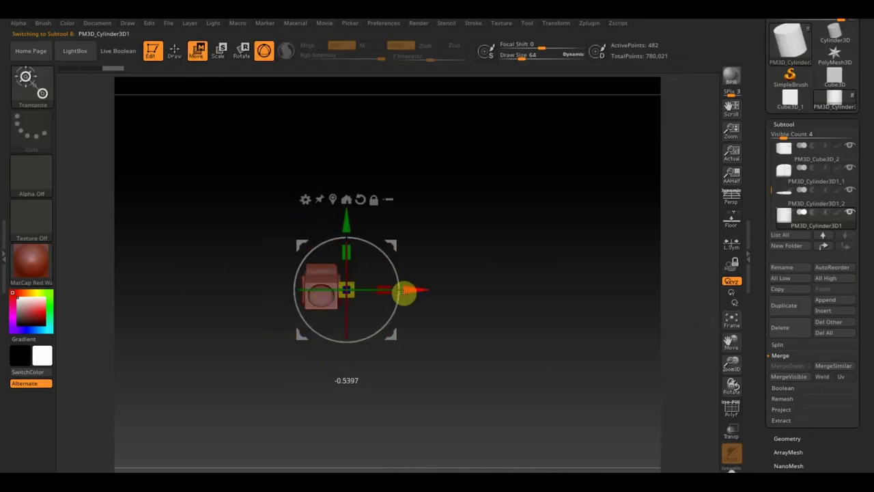
key("ctrl+z")
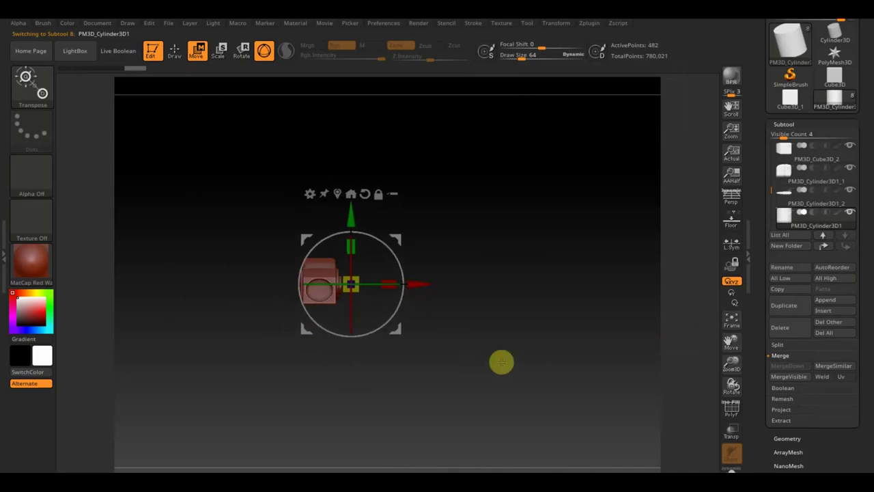
key("ctrl+z")
left_click_drag(546, 397, 551, 380, "alt")
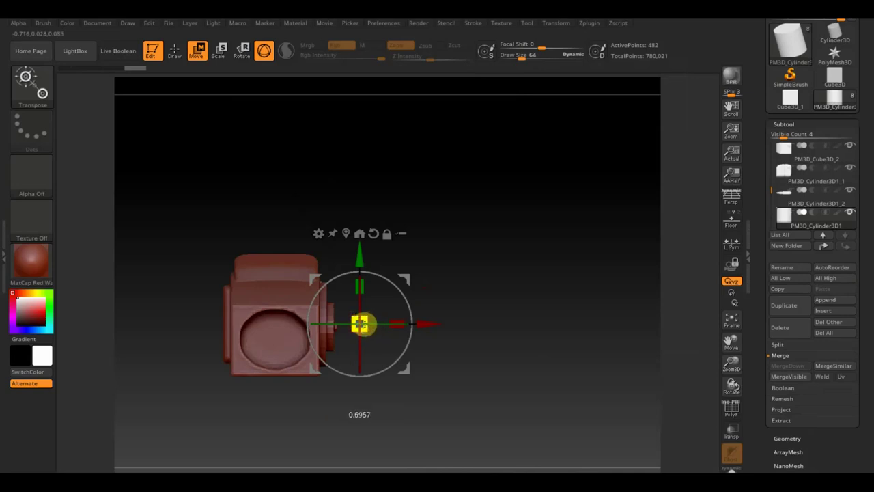
mouse_move(361, 287)
left_mouse_down()
mouse_move(367, 236)
mouse_move(360, 228)
left_mouse_up()
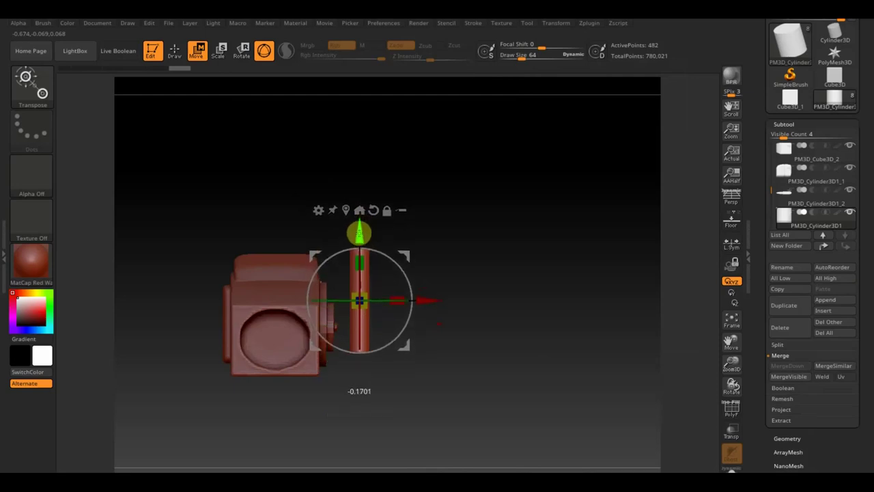
left_click_drag(425, 303, 419, 306)
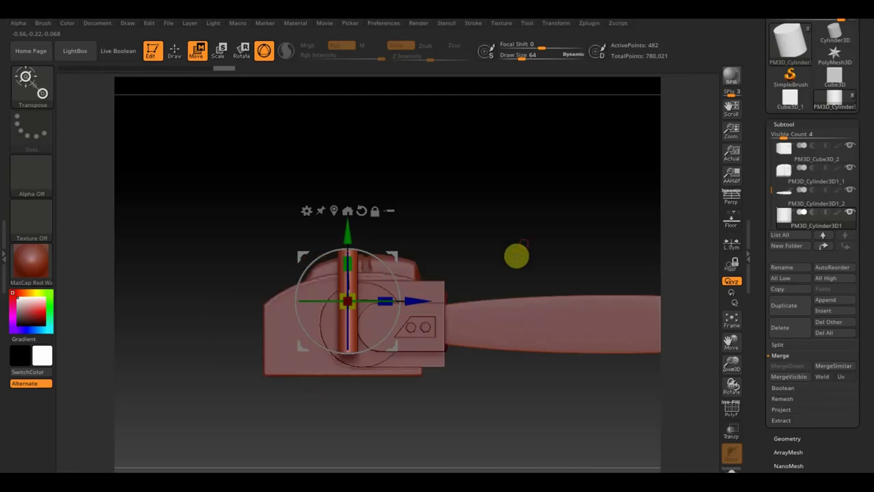
Step: Slide the rod against the body's round side cover, tilted about 20 degrees
left_click_drag(421, 300, 472, 325)
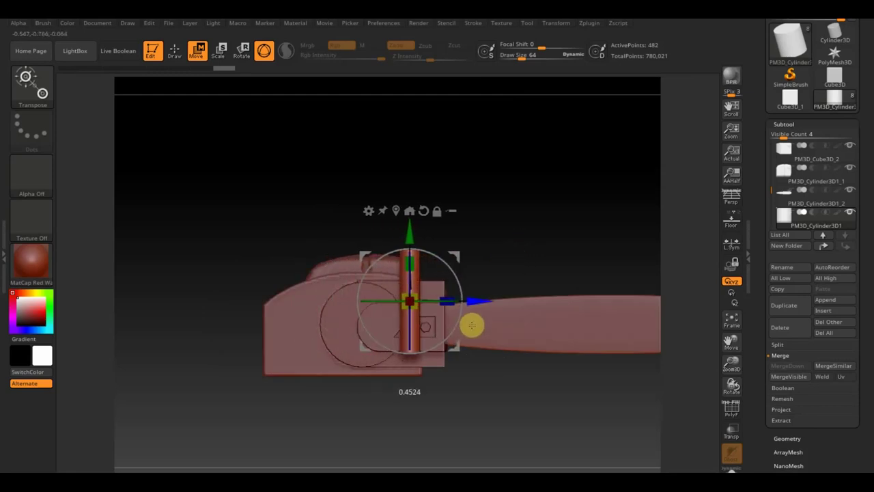
left_click_drag(472, 325, 458, 325)
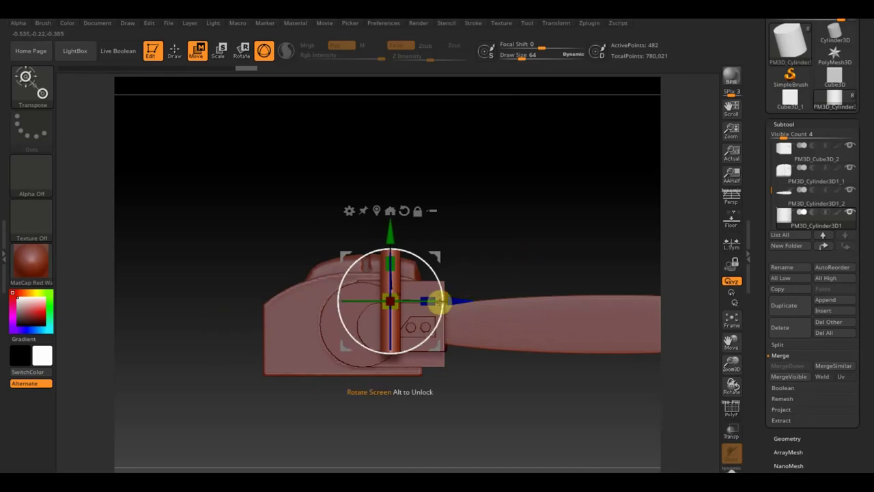
left_click_drag(440, 280, 448, 298)
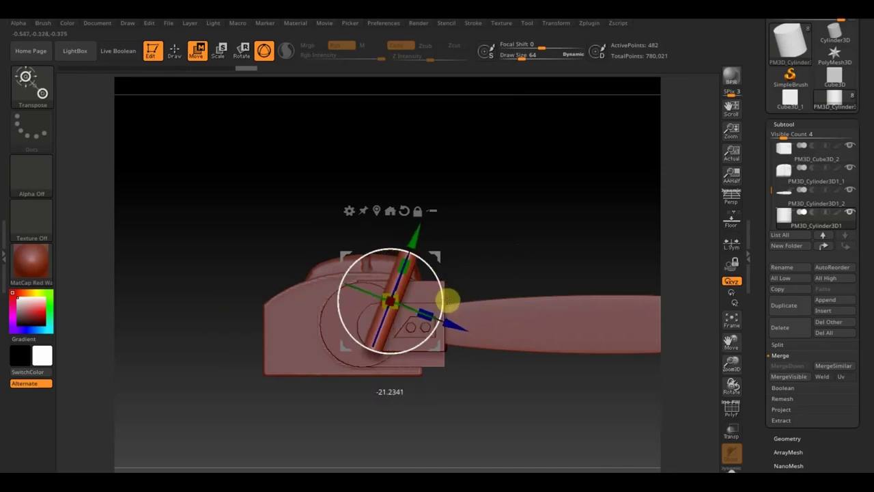
left_click_drag(416, 237, 413, 273)
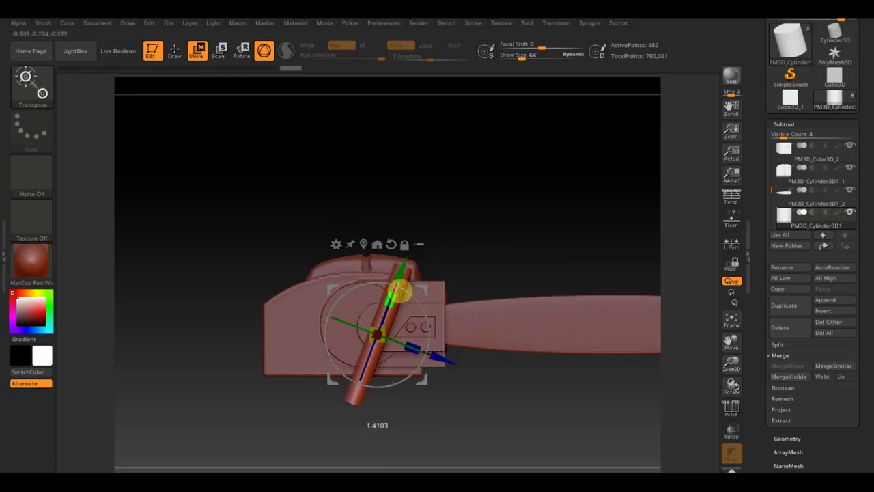
left_click_drag(406, 271, 414, 259)
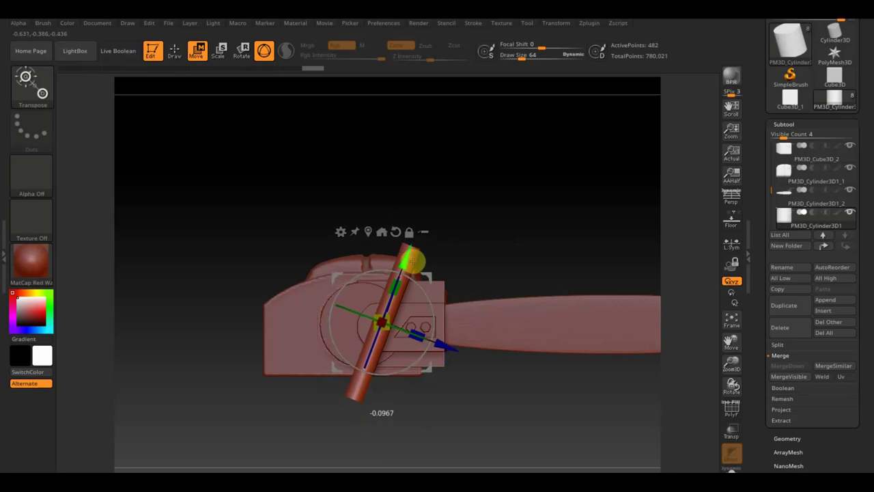
mouse_move(496, 222)
left_mouse_down()
mouse_move(490, 244)
mouse_move(538, 262)
left_mouse_up()
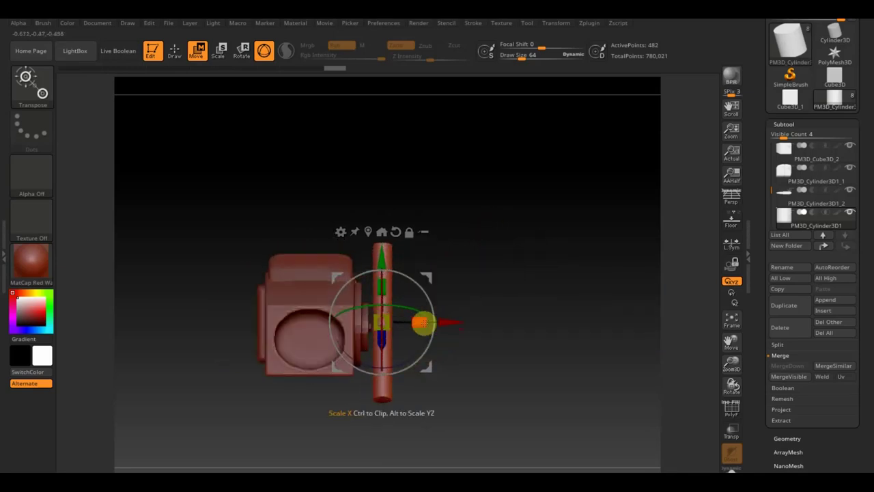
Step: Turn on the PolyF wireframe and frame the cylinder and body
left_click(174, 50)
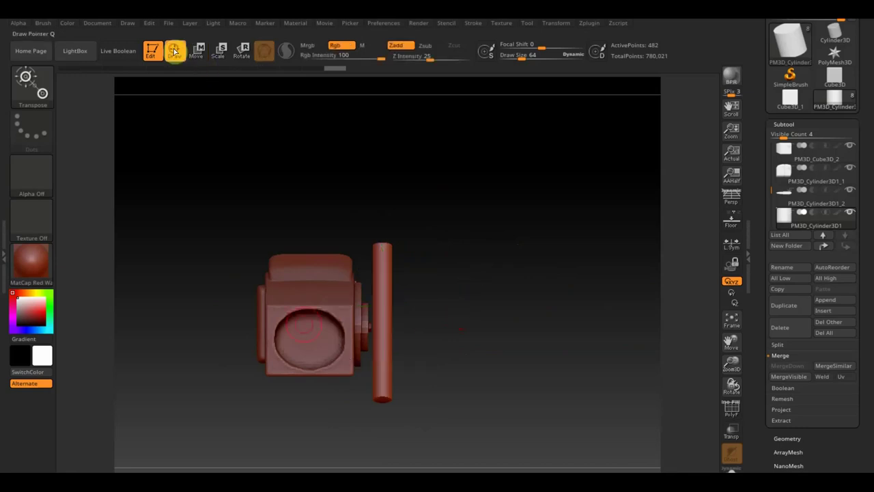
mouse_move(491, 201)
left_mouse_down()
mouse_move(464, 221)
mouse_move(462, 212)
left_mouse_up()
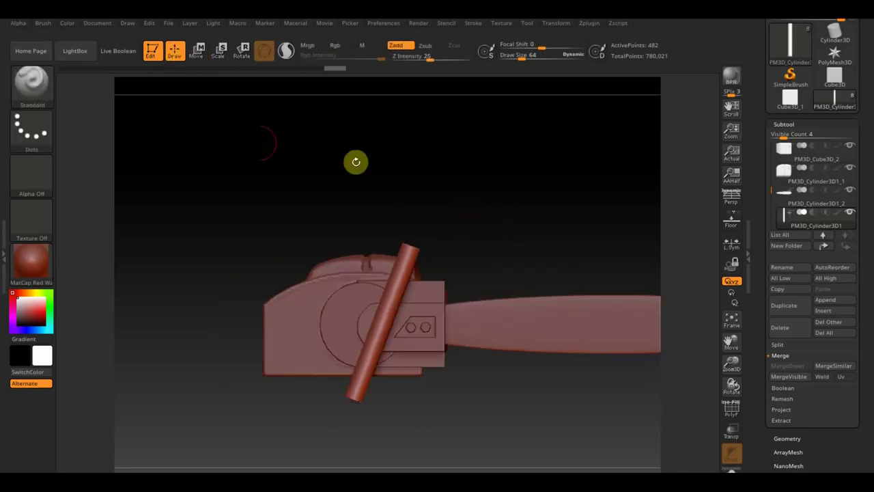
left_click(197, 50)
left_click(732, 409)
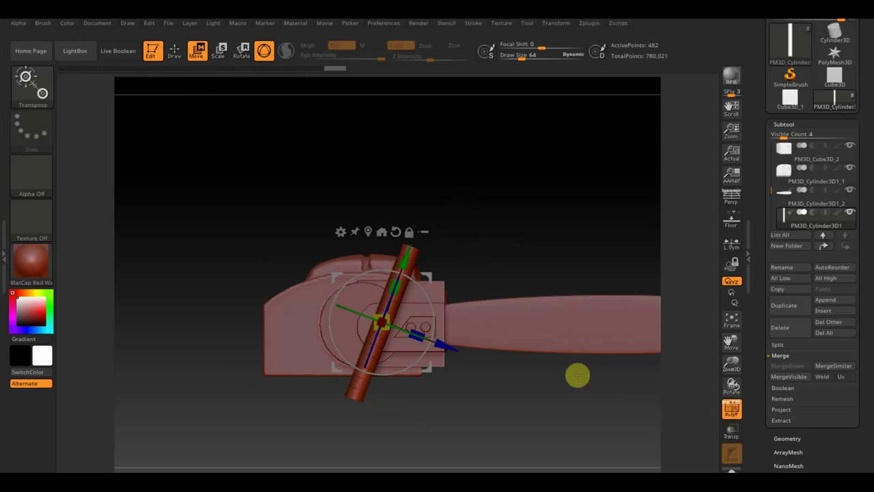
left_click_drag(475, 198, 501, 272, "alt")
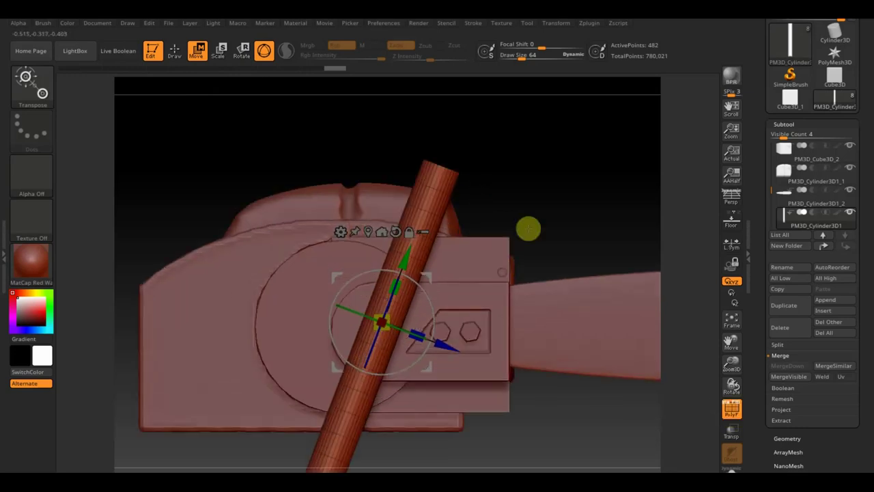
left_click_drag(529, 229, 514, 237, "alt")
Step: Mask the rod with a MaskPen Curve line, then invert so only its top end stays free
left_click(38, 147, "ctrl")
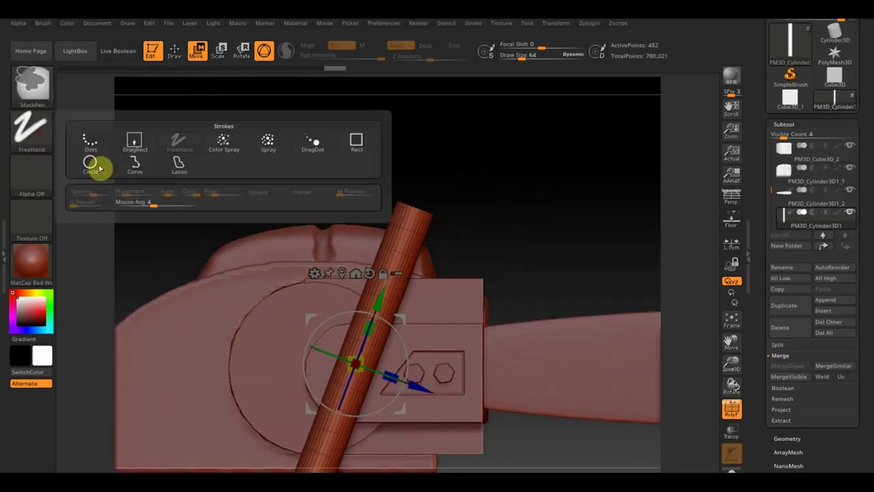
left_click(135, 162)
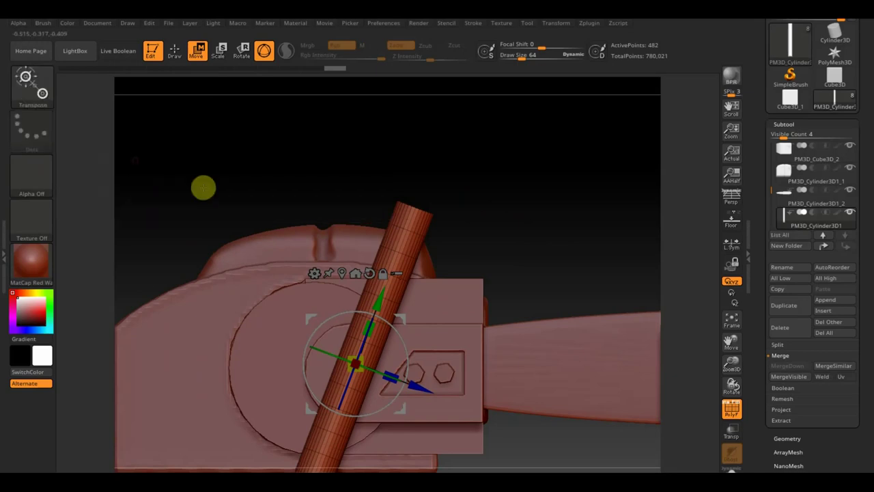
left_click_drag(536, 281, 441, 242)
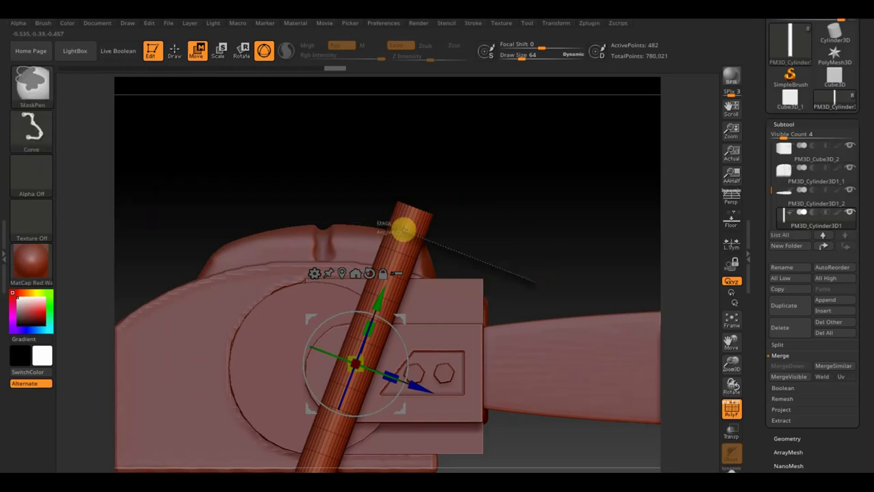
left_click_drag(298, 212, 521, 273)
left_click(561, 261, "ctrl")
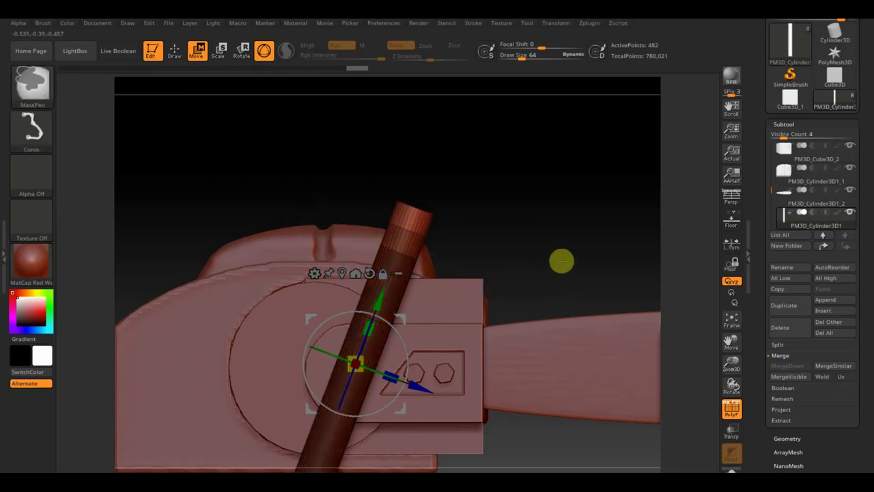
left_click_drag(576, 256, 588, 250, "shift")
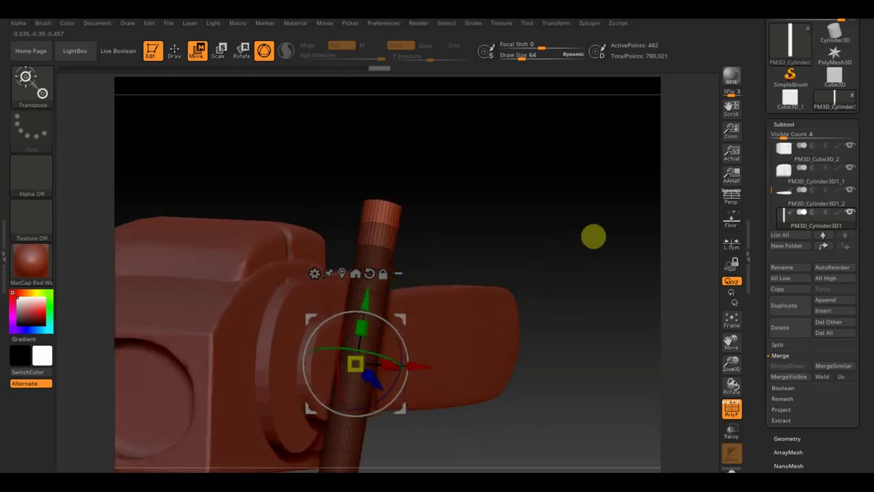
Step: Pull the cylinder's unmasked top upward, then undo a trial bend of its tip
mouse_move(356, 293)
left_mouse_down()
mouse_move(373, 175)
mouse_move(373, 147)
mouse_move(356, 120)
left_mouse_up()
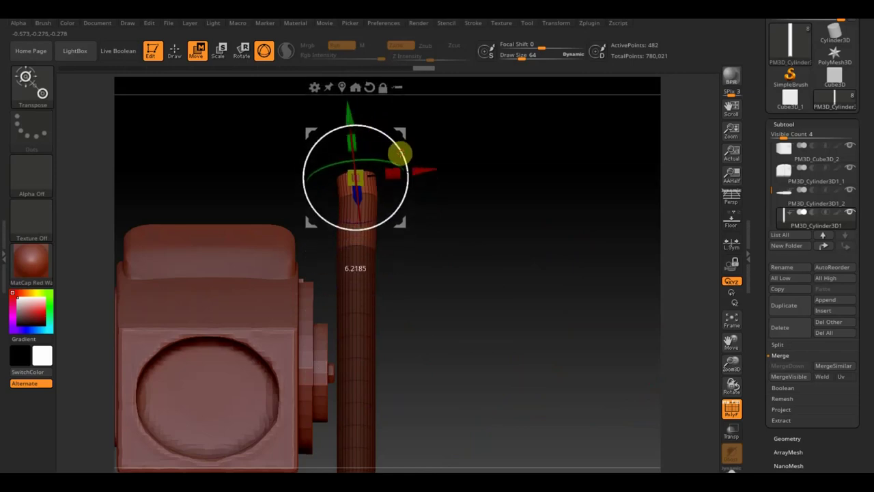
left_click_drag(400, 152, 376, 121)
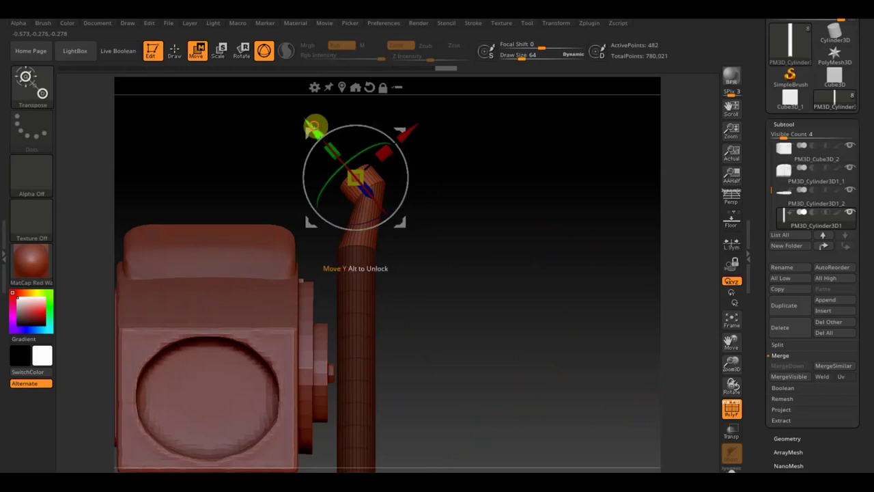
left_click_drag(310, 127, 295, 112)
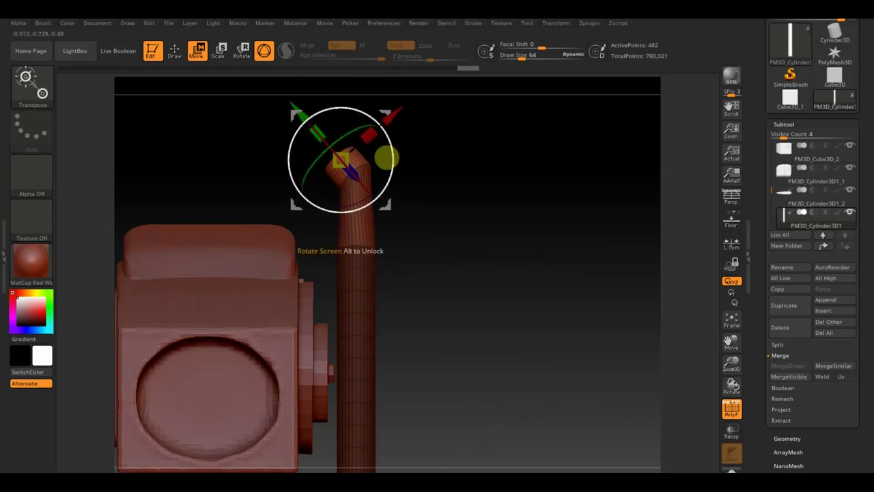
left_click_drag(450, 140, 463, 205, "alt")
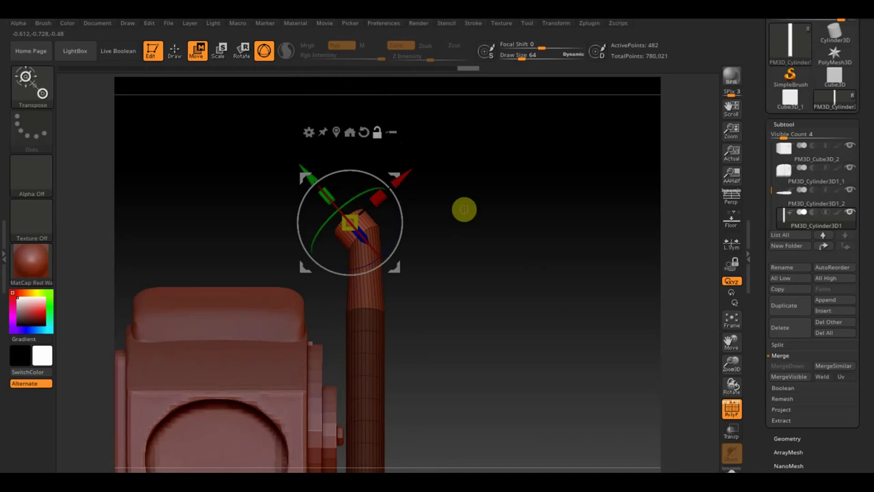
key("ctrl")
key("ctrl+z")
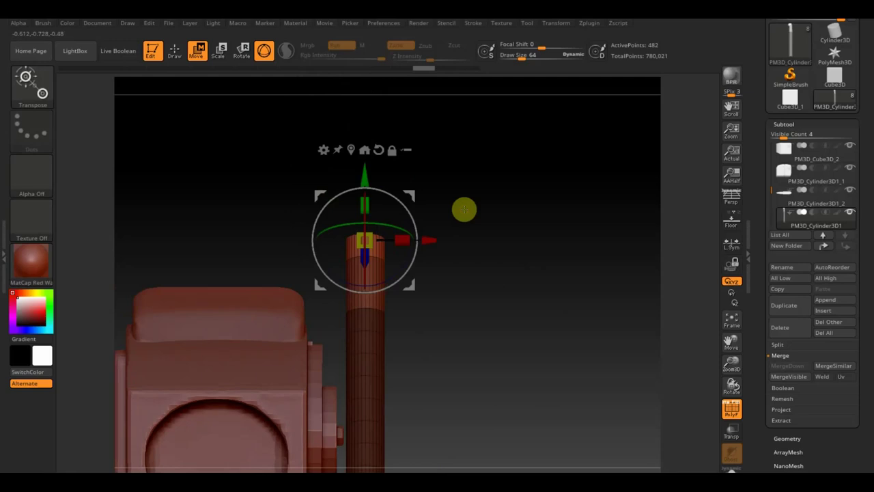
Step: Clear the mask, re-mask the cylinder's lower part with a MaskPen curve, and raise the top slightly
left_click(464, 209, "ctrl")
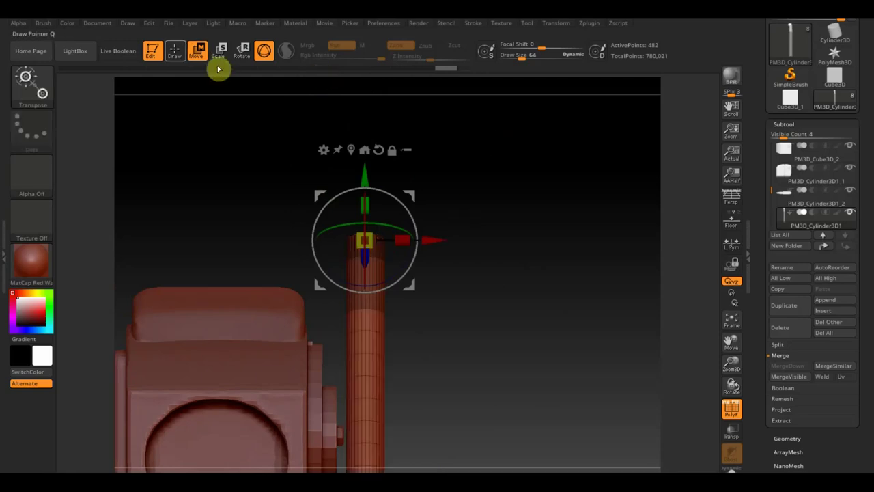
left_click(175, 51)
key("ctrl")
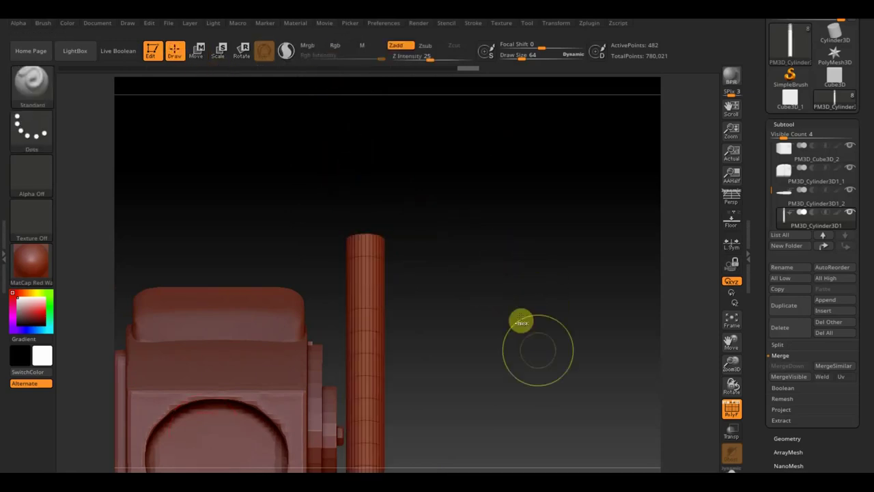
left_click_drag(554, 396, 244, 357, "ctrl")
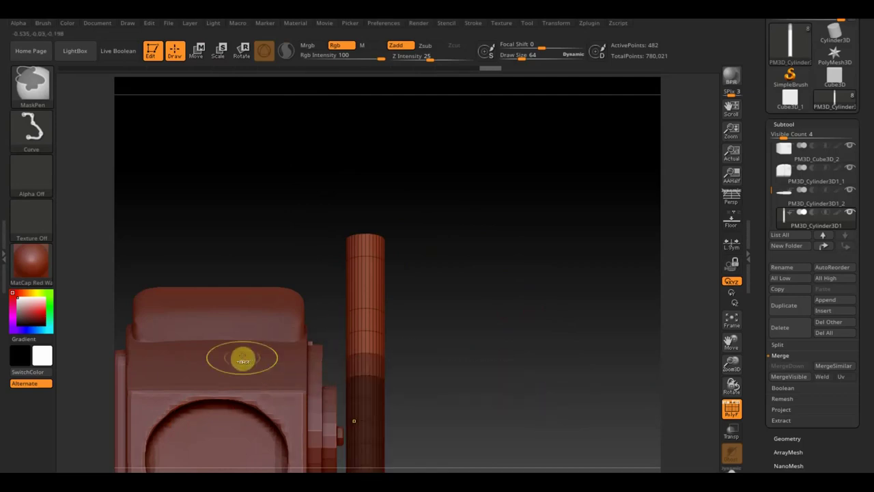
left_click(200, 50)
left_click_drag(366, 179, 362, 146)
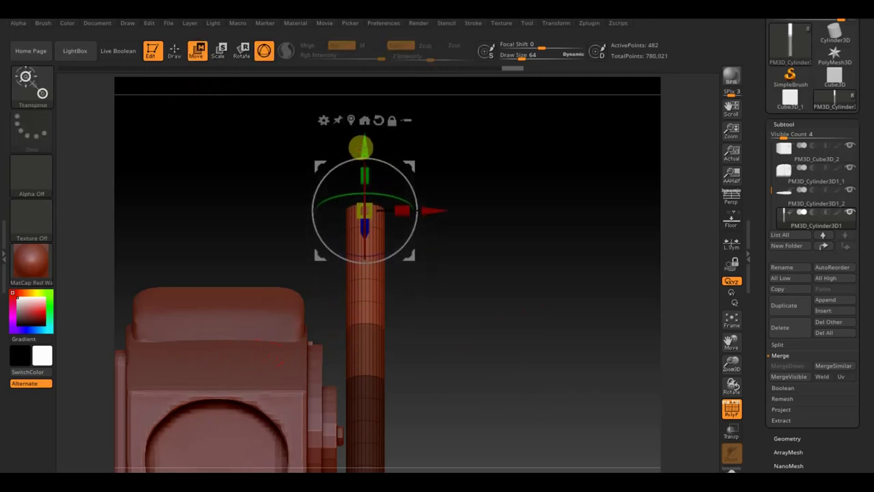
Step: Mask the lower cylinder and tilt its upper part up and to the left with Transpose
key("q")
mouse_move(529, 327)
left_mouse_down("ctrl")
mouse_move(230, 310)
mouse_move(229, 291)
mouse_move(219, 299)
left_mouse_up("ctrl")
left_click(198, 49)
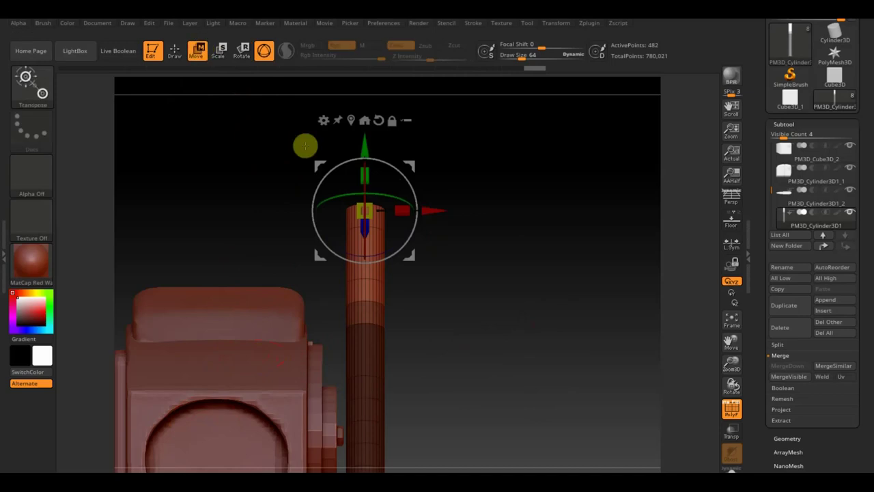
left_click_drag(367, 143, 367, 191)
mouse_move(417, 215)
left_mouse_down()
mouse_move(402, 217)
mouse_move(389, 201)
left_mouse_up()
left_click_drag(365, 260, 337, 254)
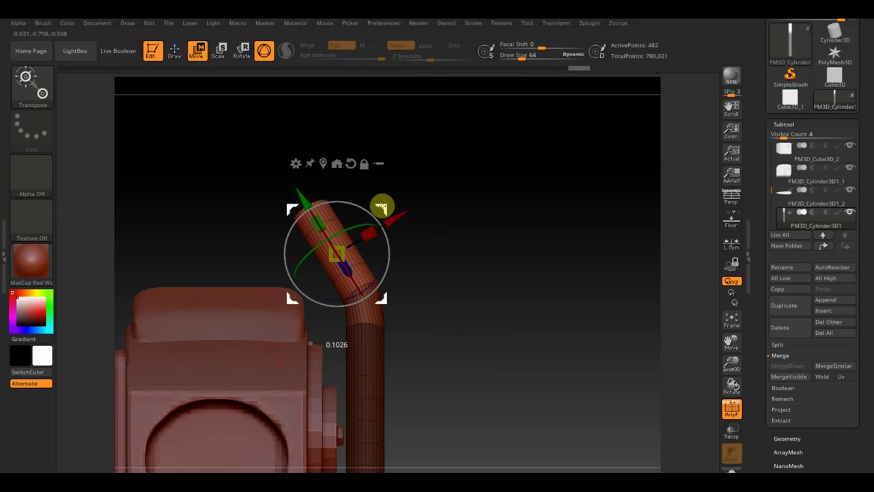
Step: Draw a new mask curve beside the bent cylinder's upper section
left_click(175, 51)
key("ctrl")
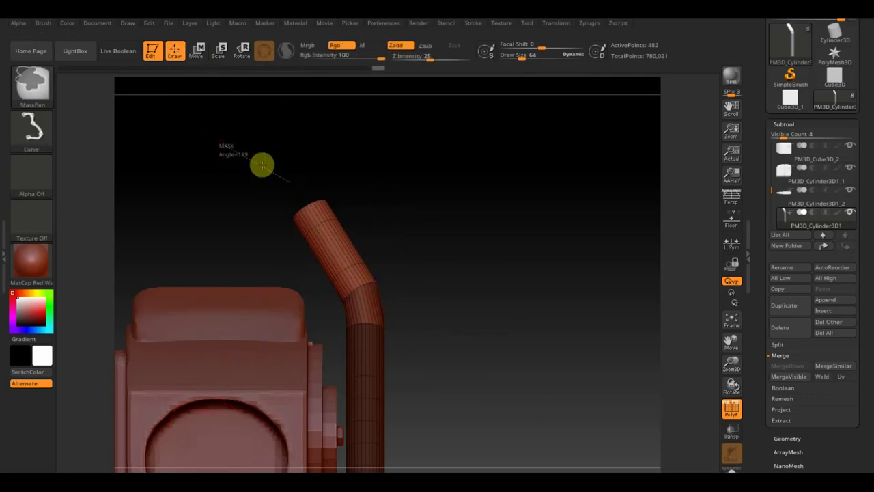
mouse_move(262, 165)
left_mouse_down("ctrl")
mouse_move(392, 254)
mouse_move(404, 195)
mouse_move(681, 143)
mouse_move(560, 191)
mouse_move(274, 258)
mouse_move(280, 262)
left_mouse_up("ctrl")
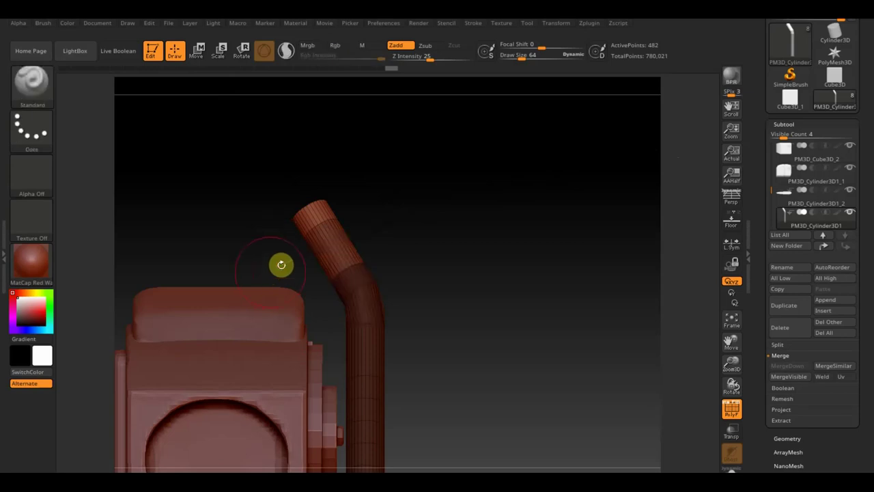
Step: Extend the cylinder's top further and rotate the tip to point sideways
left_click(198, 49)
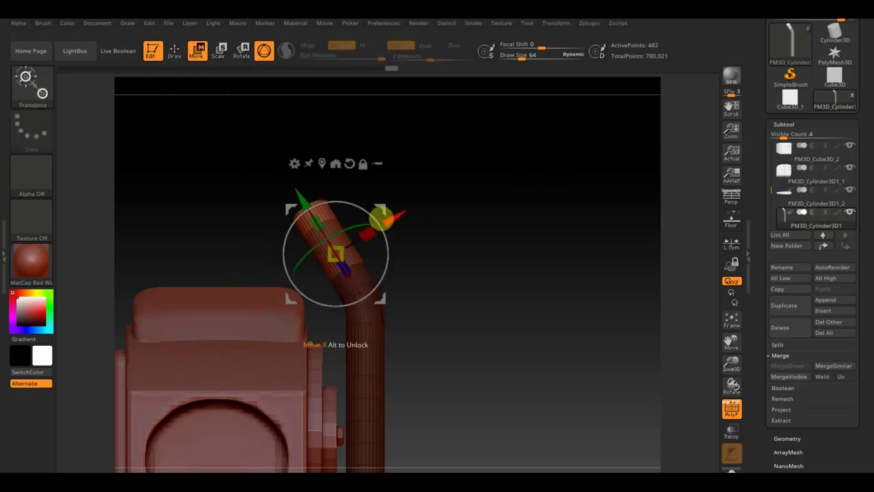
mouse_move(301, 195)
left_mouse_down()
mouse_move(282, 170)
mouse_move(287, 179)
left_mouse_up()
mouse_move(347, 189)
left_mouse_down()
mouse_move(301, 149)
mouse_move(332, 160)
mouse_move(326, 146)
left_mouse_up()
mouse_move(410, 205)
left_mouse_down()
mouse_move(435, 219)
mouse_move(363, 218)
left_mouse_up()
left_click_drag(266, 290, 399, 287)
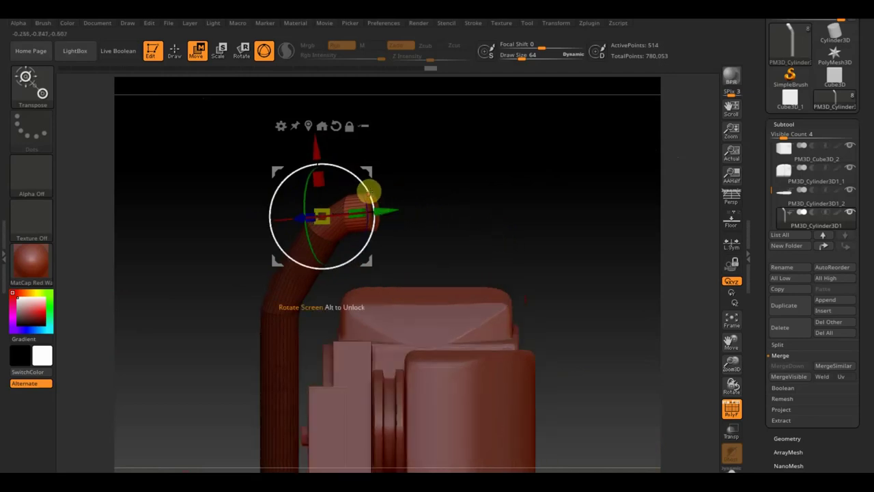
Step: Slide the tube end to the right and turn it slightly, discarding a stray mask line
mouse_move(378, 202)
left_mouse_down()
mouse_move(437, 224)
mouse_move(402, 226)
left_mouse_up()
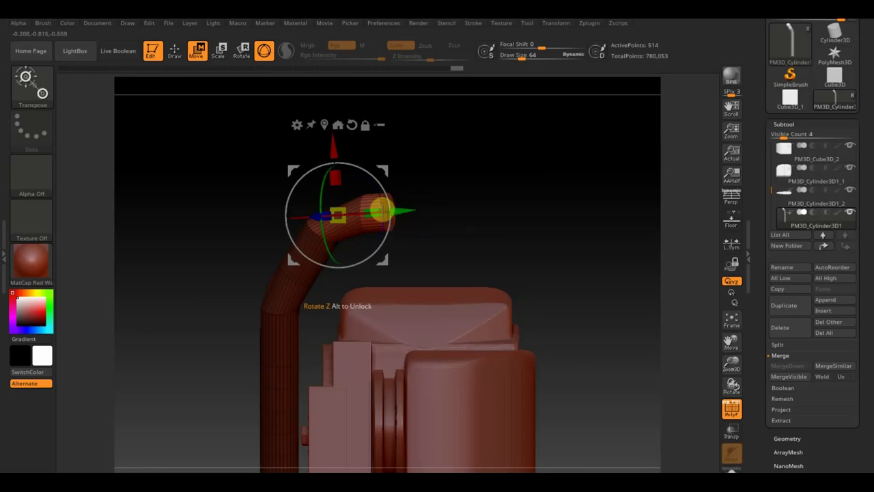
left_click_drag(383, 187, 385, 189)
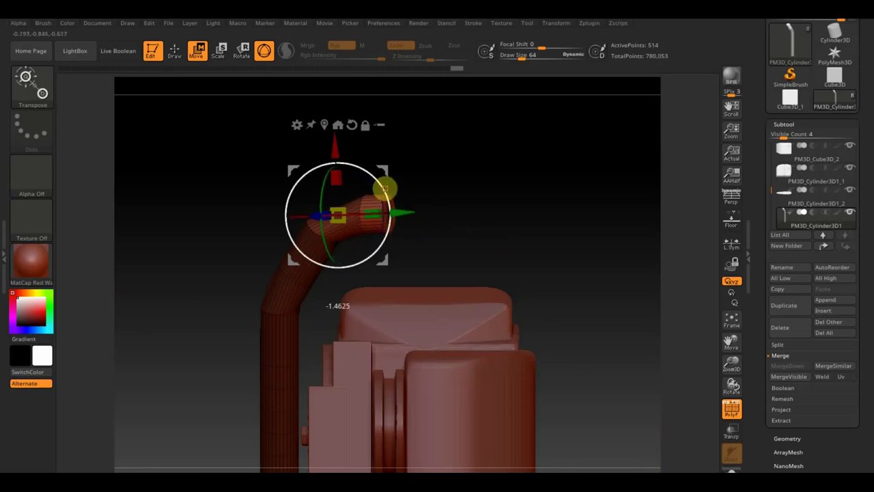
left_click(175, 52)
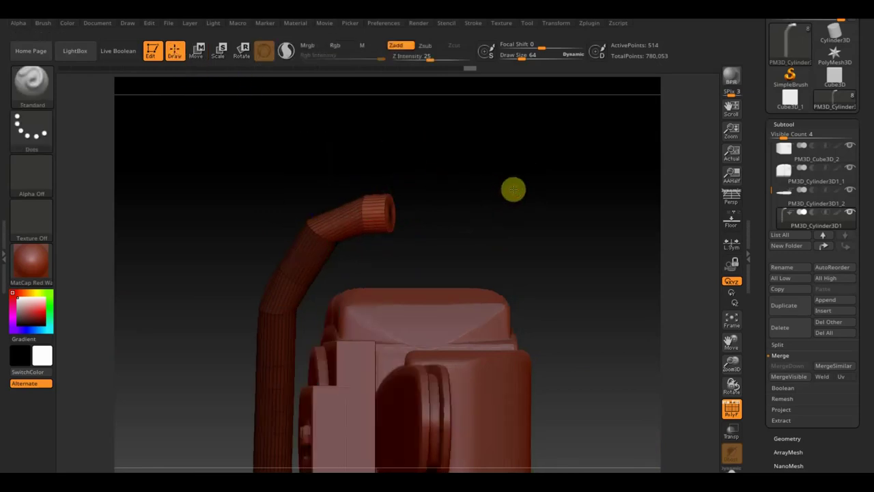
mouse_move(374, 135)
left_mouse_down("ctrl")
mouse_move(374, 282)
mouse_move(351, 125)
left_mouse_up("ctrl")
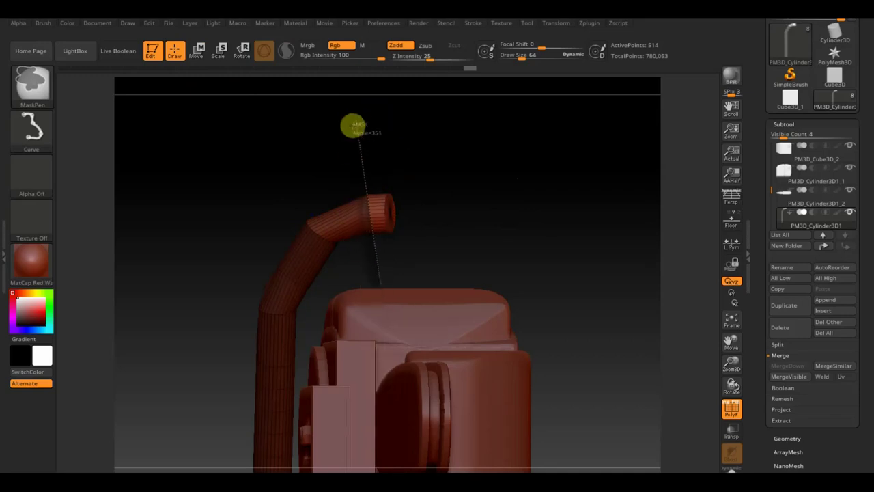
key("b")
key("s")
key("t")
Step: Nudge the pipe end along its axis, return to Draw mode, and zoom out
left_click(197, 50)
left_click_drag(401, 209, 496, 239)
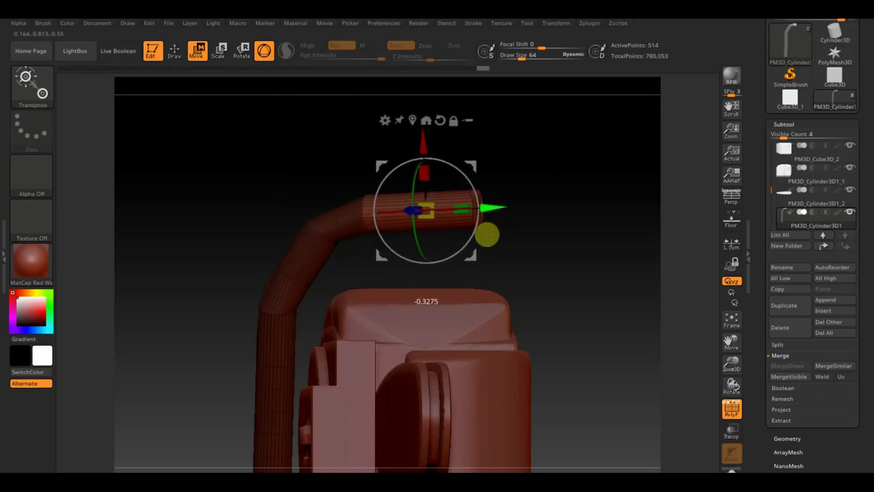
left_click(176, 52)
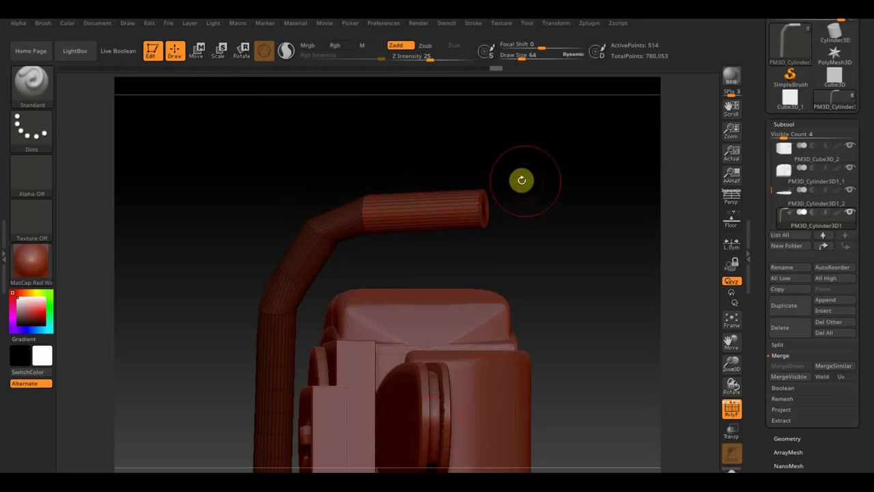
left_click_drag(566, 255, 535, 186)
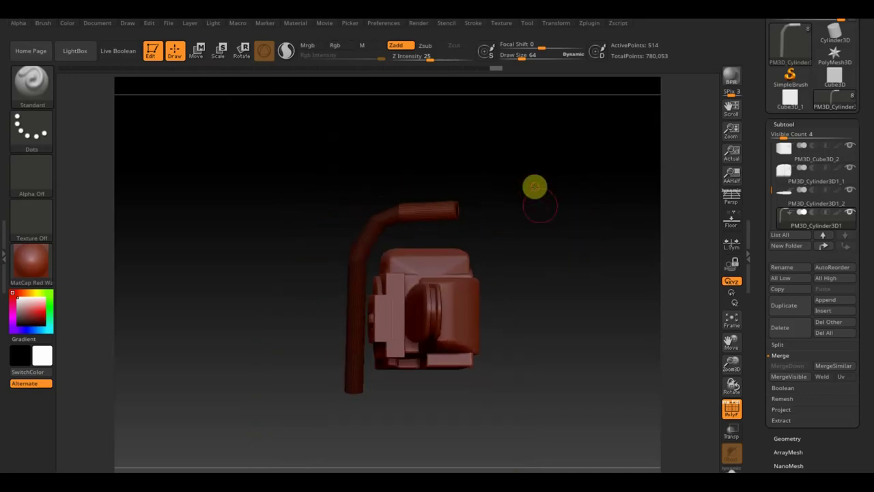
Step: Show the wireframe, mask across the handle tube, and place the Transpose pivot at its lower bend
key("shift+f")
mouse_move(546, 393)
left_mouse_down()
mouse_move(527, 345)
mouse_move(551, 396)
mouse_move(516, 259)
left_mouse_up()
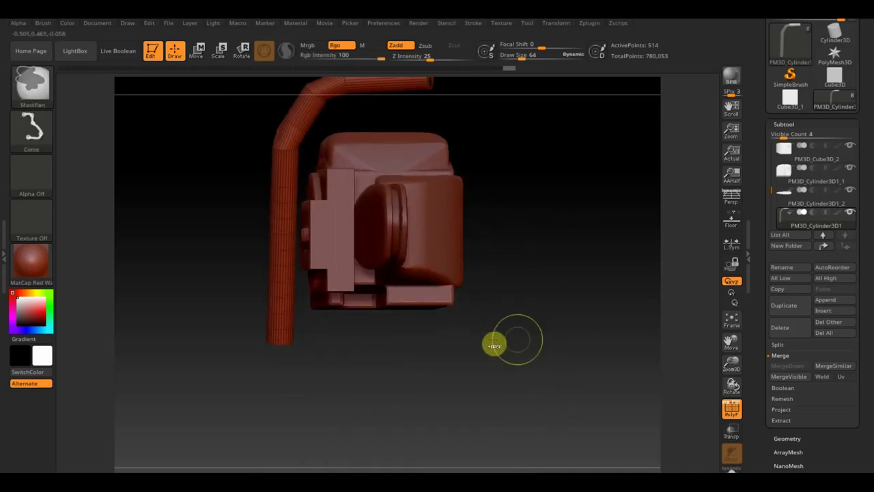
mouse_move(537, 316)
left_mouse_down("ctrl")
mouse_move(210, 320)
mouse_move(179, 294)
mouse_move(491, 296)
mouse_move(257, 314)
mouse_move(384, 308)
mouse_move(396, 289)
left_mouse_up("ctrl")
left_click(198, 49)
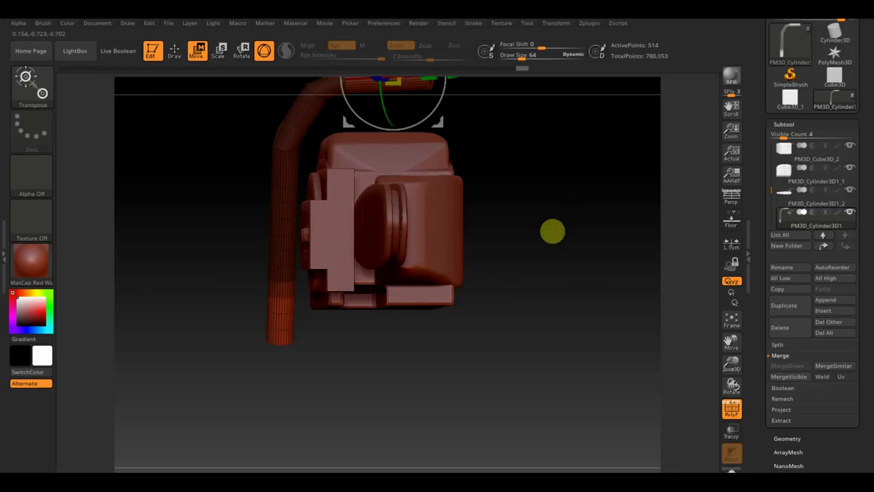
mouse_move(529, 177)
left_mouse_down("alt")
mouse_move(513, 134)
mouse_move(534, 222)
mouse_move(508, 144)
mouse_move(527, 238)
left_mouse_up("alt")
left_click_drag(451, 271, 586, 290, "ctrl+shift")
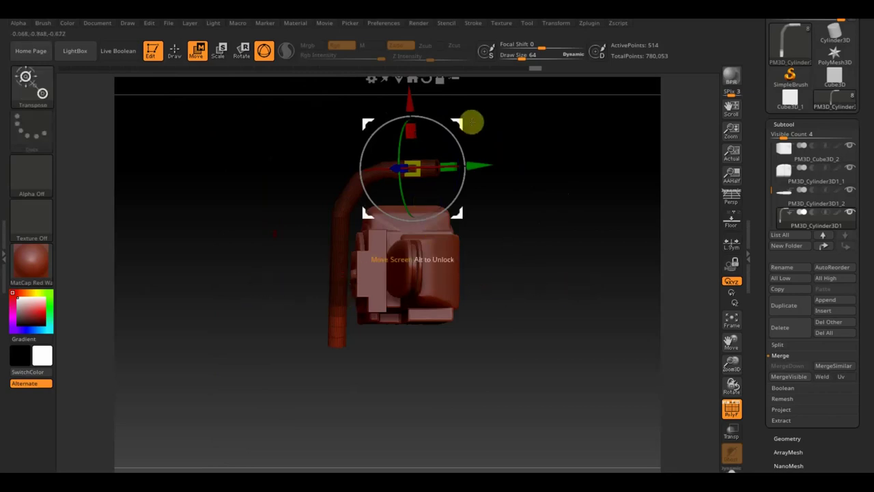
mouse_move(456, 121)
left_mouse_down()
mouse_move(390, 279)
mouse_move(377, 272)
left_mouse_up()
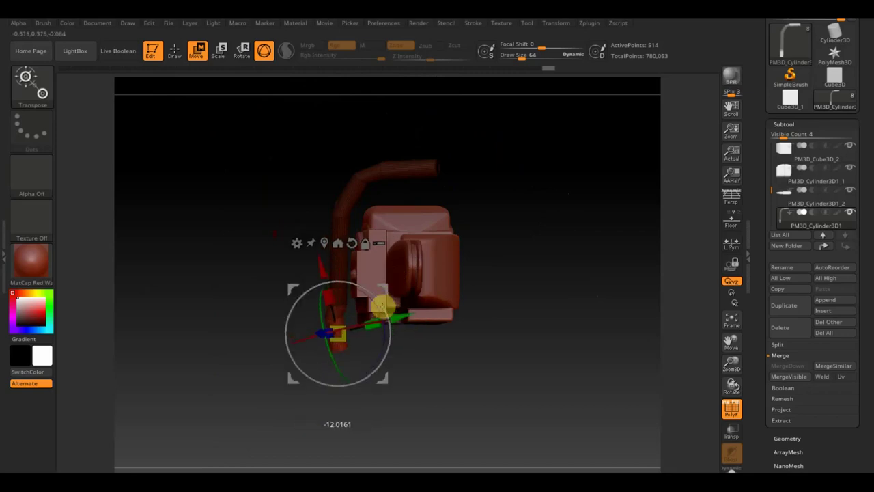
left_click_drag(311, 291, 304, 291)
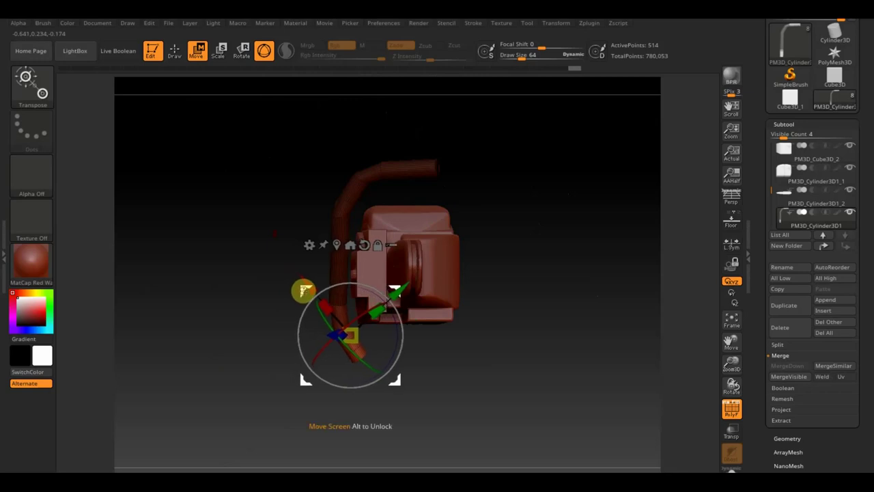
mouse_move(518, 356)
left_mouse_down()
mouse_move(533, 382)
mouse_move(525, 343)
left_mouse_up()
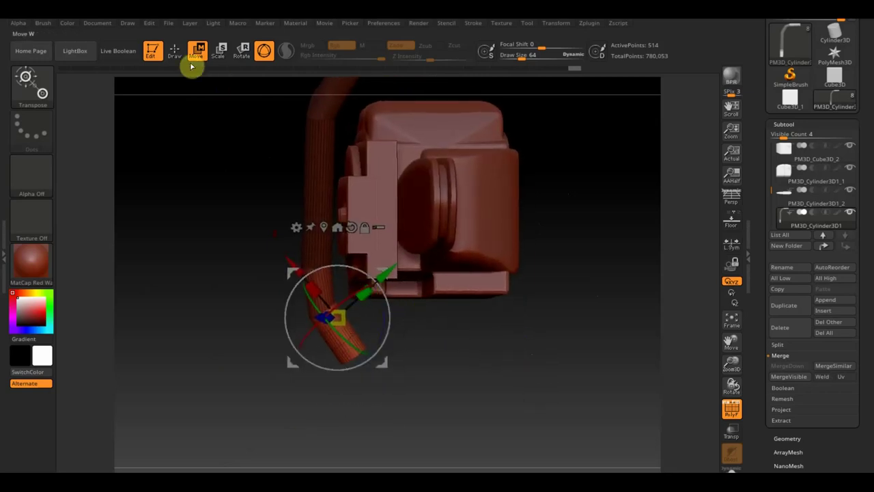
Step: Mask the tube above its lower end and rotate that end sideways into a horizontal piece
left_click(174, 50)
mouse_move(220, 380)
left_mouse_down("ctrl")
mouse_move(420, 261)
mouse_move(416, 268)
left_mouse_up("ctrl")
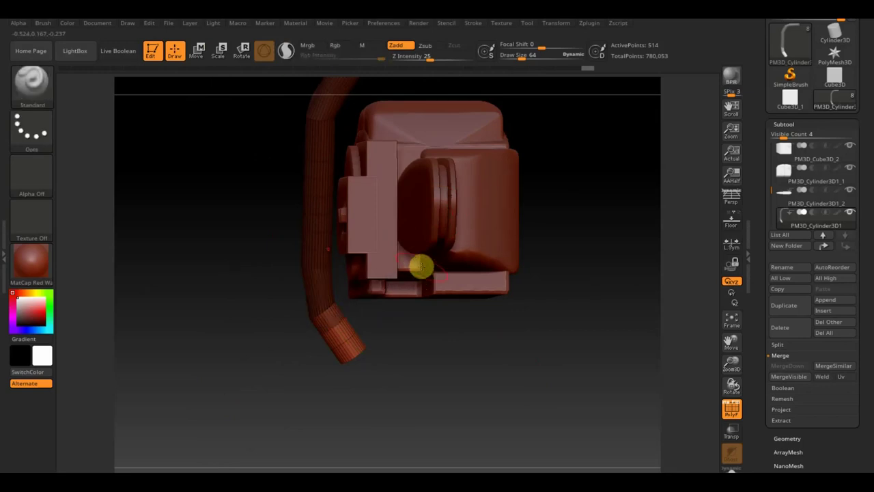
left_click(196, 50)
mouse_move(367, 277)
left_mouse_down()
mouse_move(341, 239)
mouse_move(303, 218)
left_mouse_up()
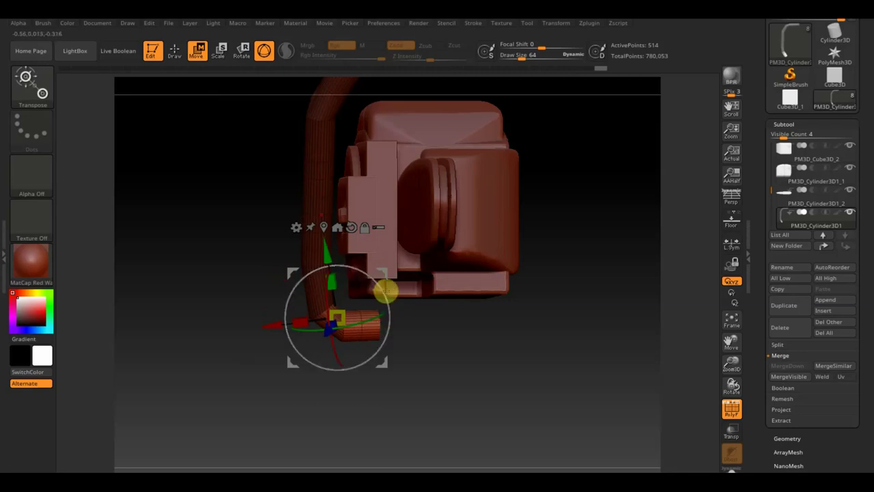
left_click_drag(386, 274, 399, 276)
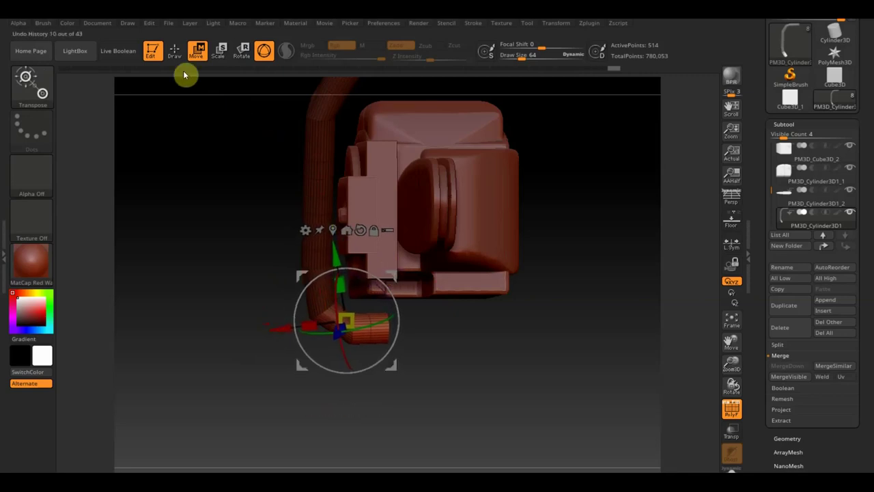
Step: Re-mask above the bottom end and stretch that end further to the right under the body
key("q")
left_click_drag(370, 424, 366, 263, "ctrl")
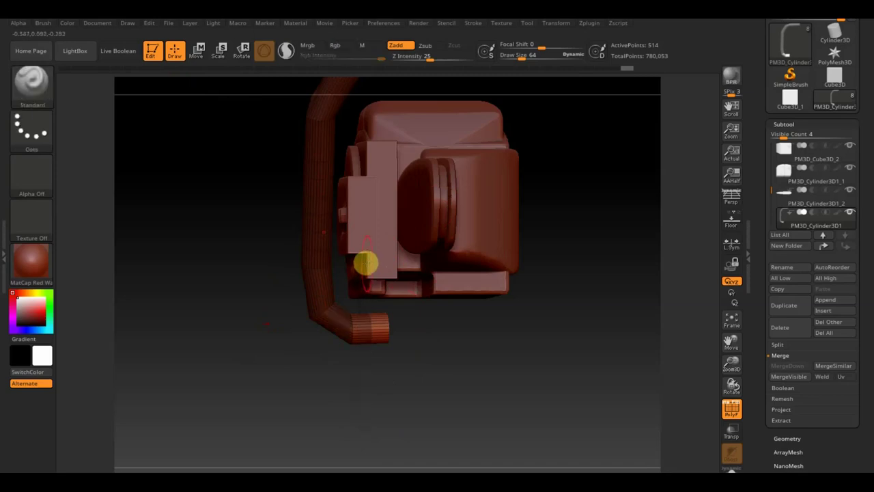
left_click(199, 51)
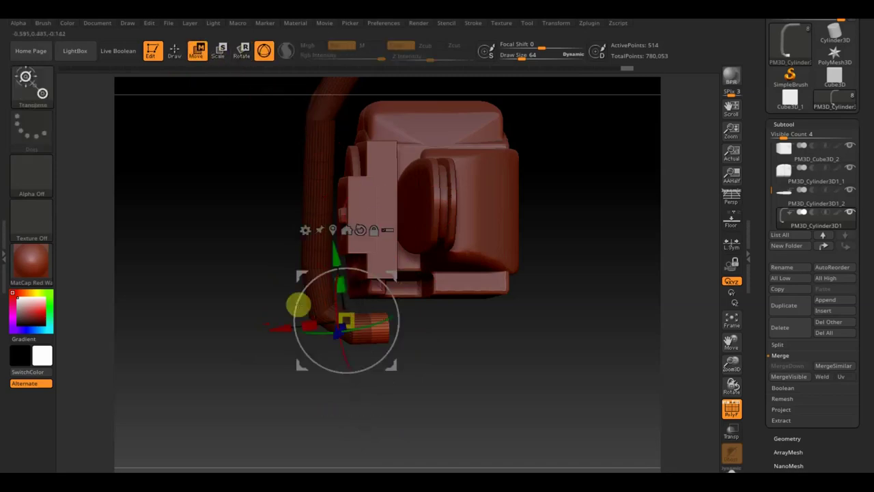
left_click_drag(273, 331, 318, 342)
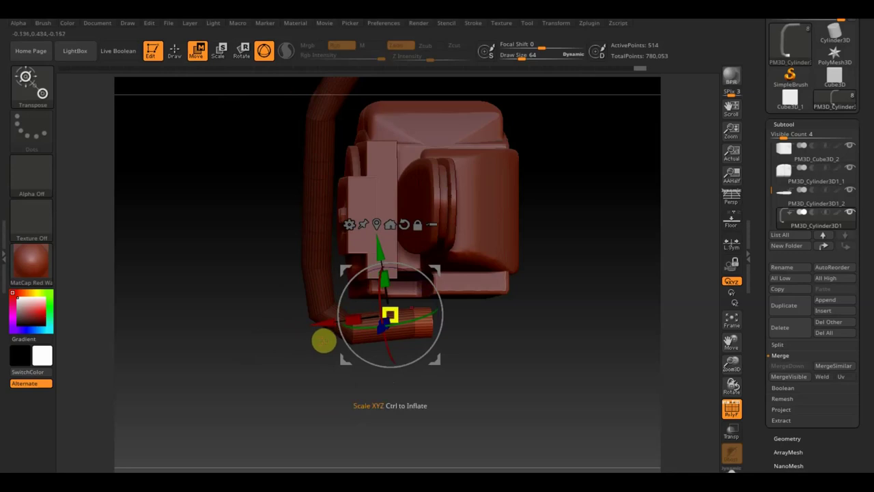
left_click_drag(381, 252, 381, 256)
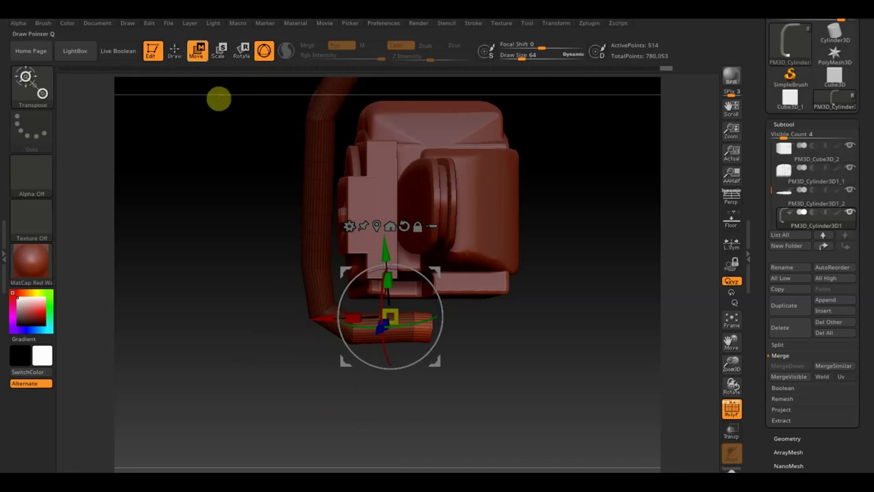
left_click(173, 57)
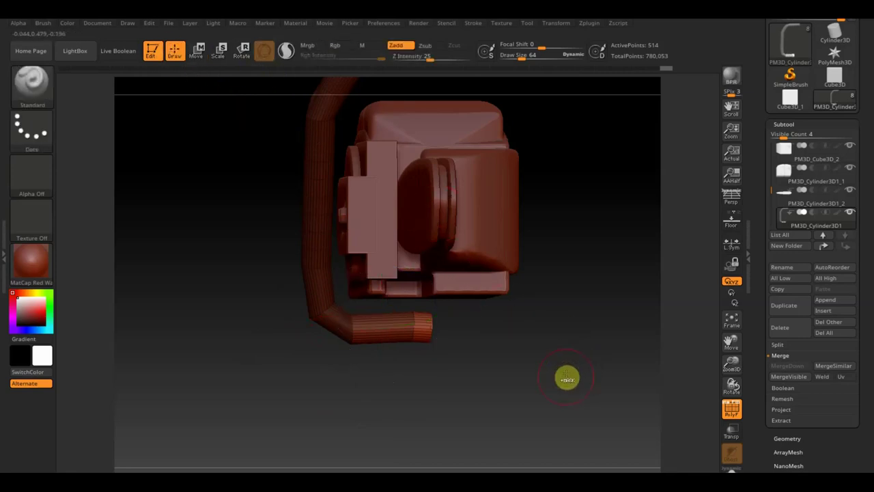
Step: Raise the handle tube slightly along Y with the Scale gizmo and orbit to a side view
left_click_drag(572, 406, 546, 342, "alt")
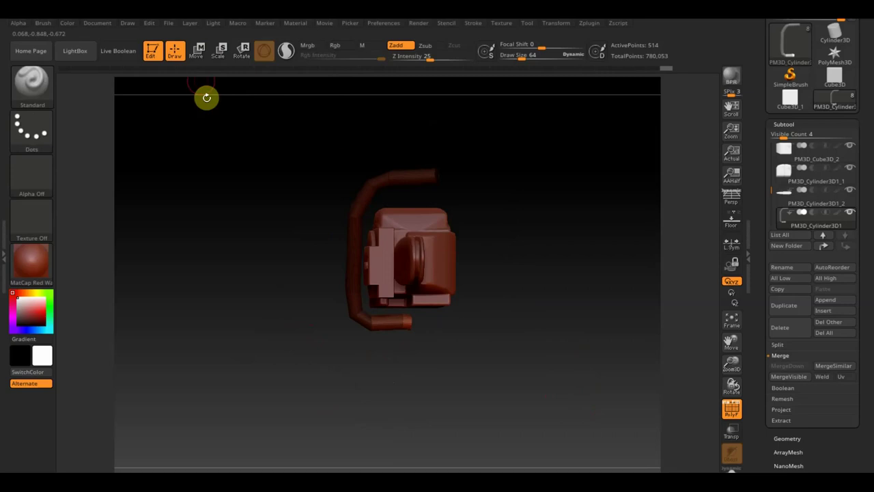
left_click(222, 51)
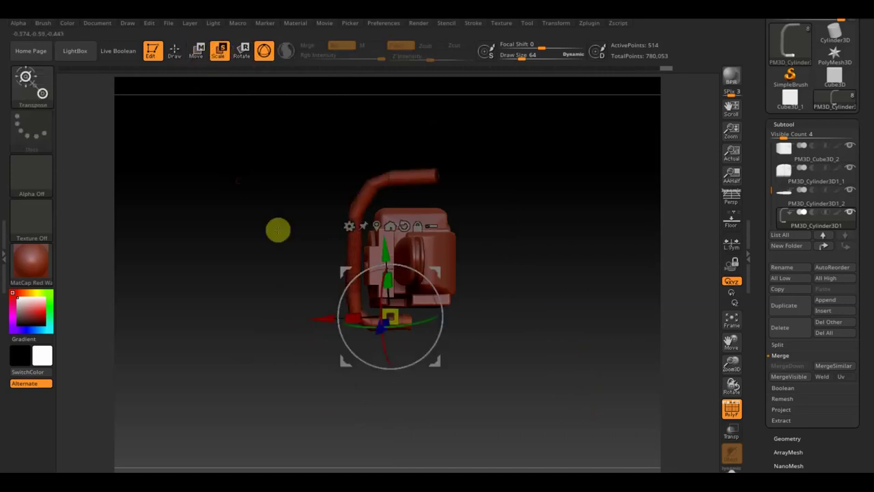
left_click_drag(386, 255, 384, 239)
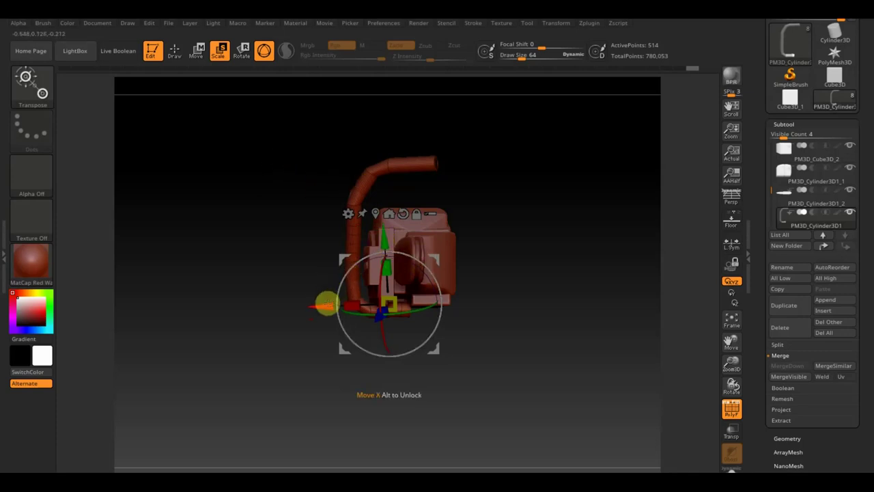
mouse_move(494, 252)
left_mouse_down()
mouse_move(549, 260)
mouse_move(542, 263)
mouse_move(533, 201)
mouse_move(533, 258)
mouse_move(525, 240)
mouse_move(519, 315)
mouse_move(548, 256)
left_mouse_up()
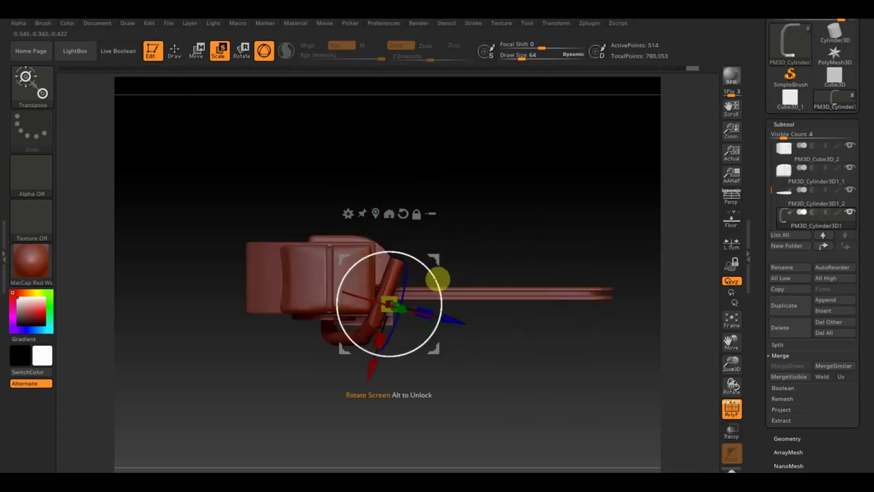
Step: Mask lines across the handle below the chainsaw body
left_click(175, 49)
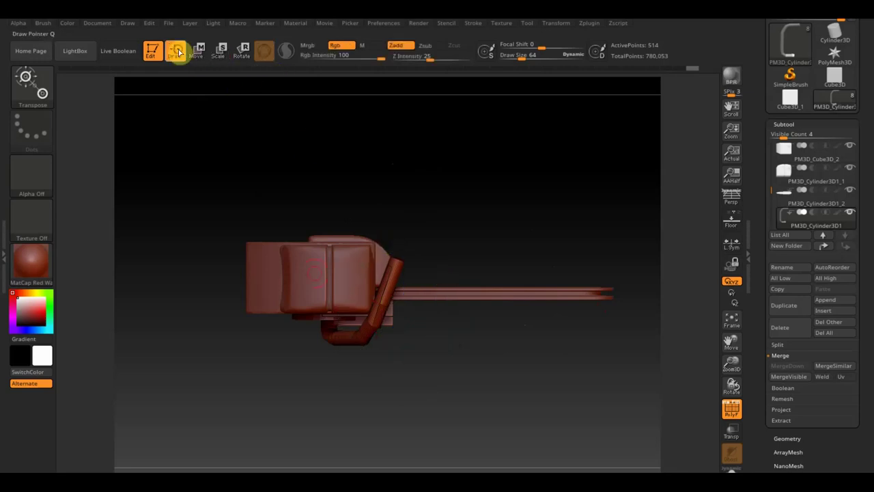
left_click_drag(478, 336, 380, 316, "ctrl")
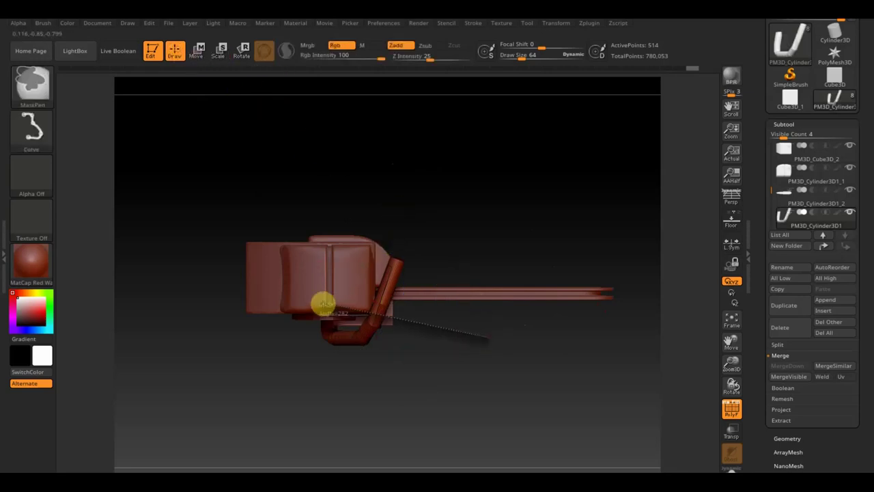
left_click_drag(323, 304, 319, 302, "ctrl")
left_click_drag(480, 347, 322, 301, "ctrl")
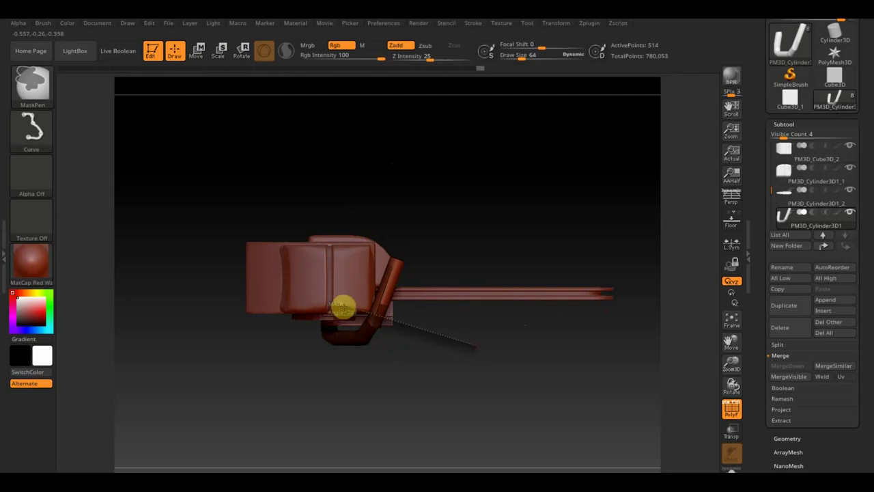
mouse_move(426, 326)
left_mouse_down("ctrl")
mouse_move(369, 295)
mouse_move(320, 297)
left_mouse_up("ctrl")
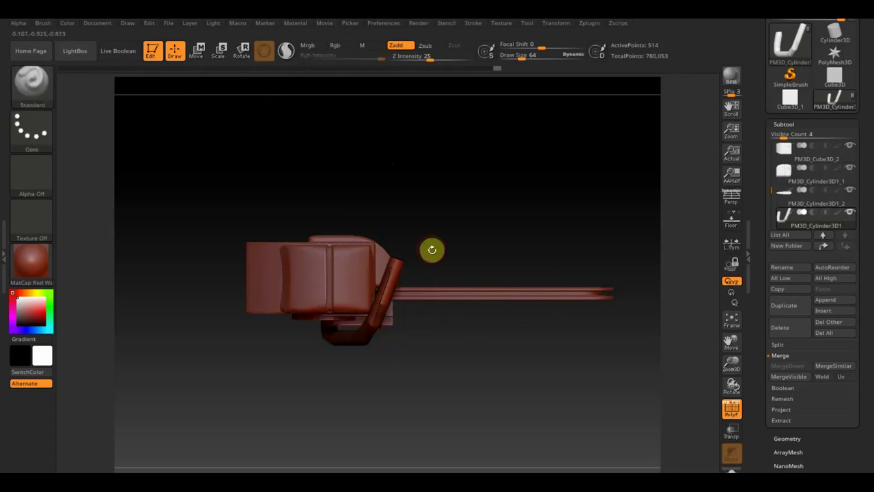
left_click_drag(440, 240, 514, 337, "alt")
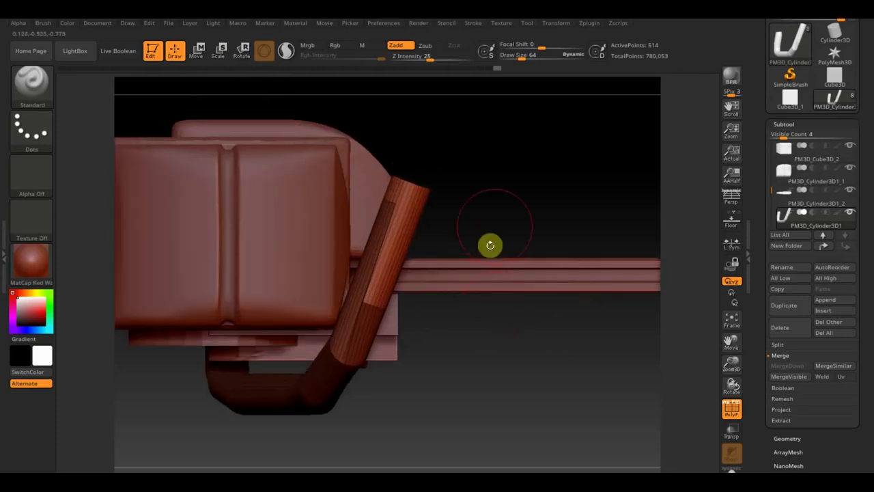
Step: Rotate the handle tube more upright and slide it along its depth axis
left_click(198, 50)
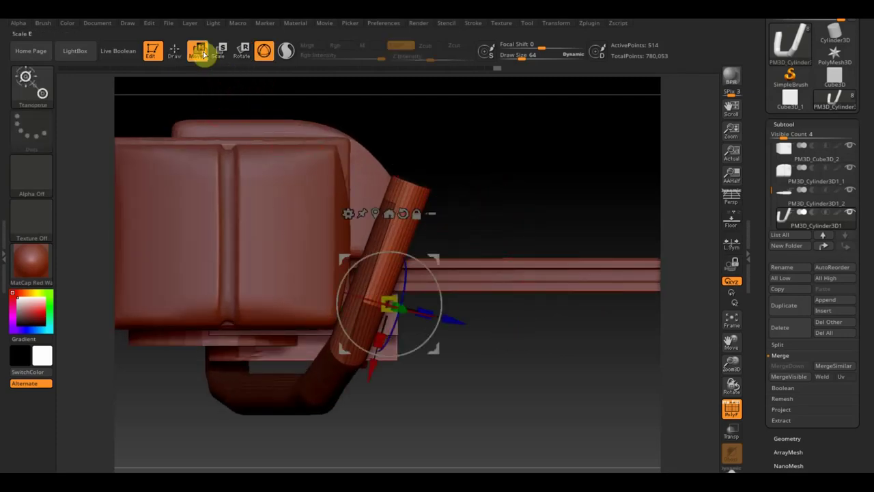
left_click_drag(429, 267, 419, 258)
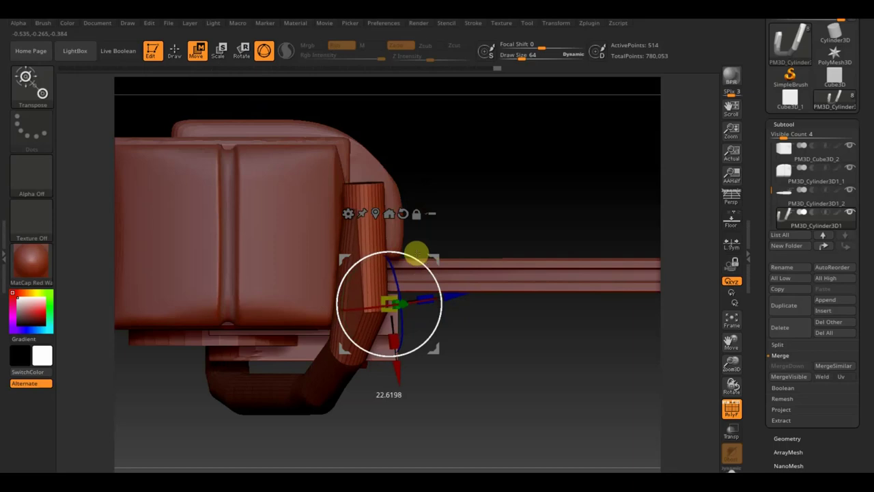
mouse_move(488, 234)
left_mouse_down()
mouse_move(465, 164)
mouse_move(481, 205)
left_mouse_up()
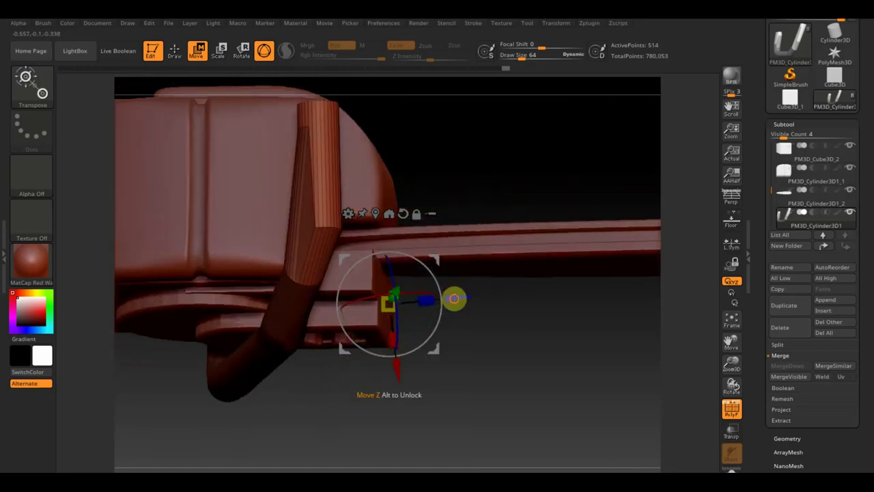
left_click_drag(454, 298, 441, 295)
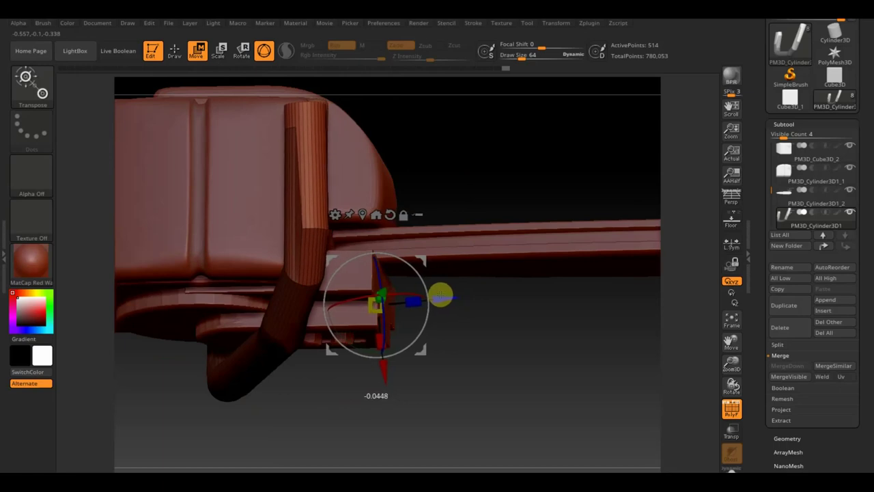
mouse_move(476, 344)
left_mouse_down()
mouse_move(530, 351)
mouse_move(523, 307)
mouse_move(536, 306)
mouse_move(540, 316)
left_mouse_up()
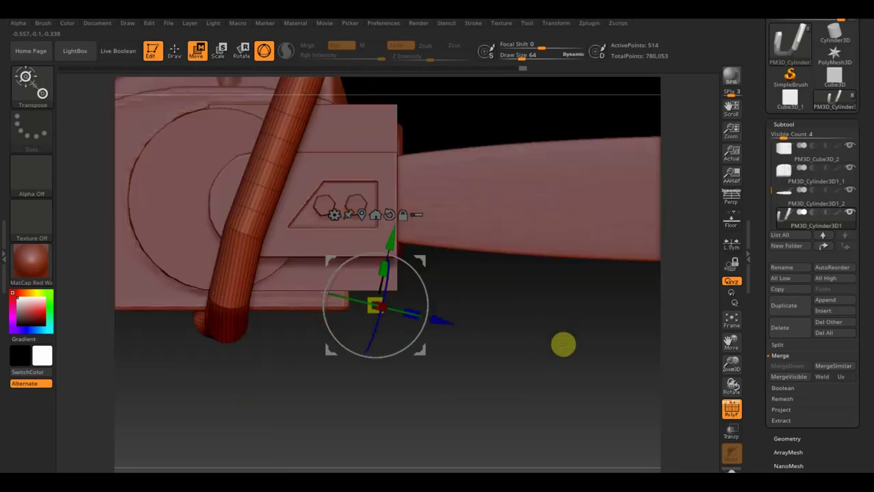
left_click_drag(564, 344, 547, 344)
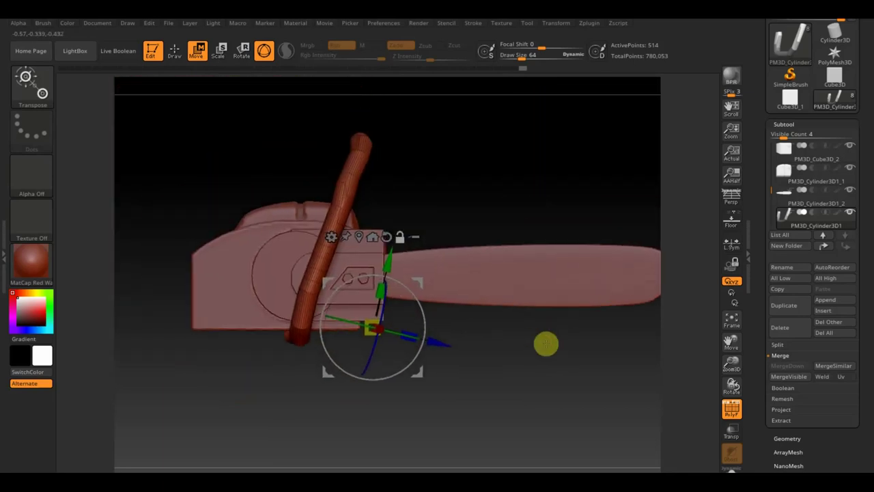
Step: Select the Move Topological brush and set Draw Size to 132
left_click(175, 50)
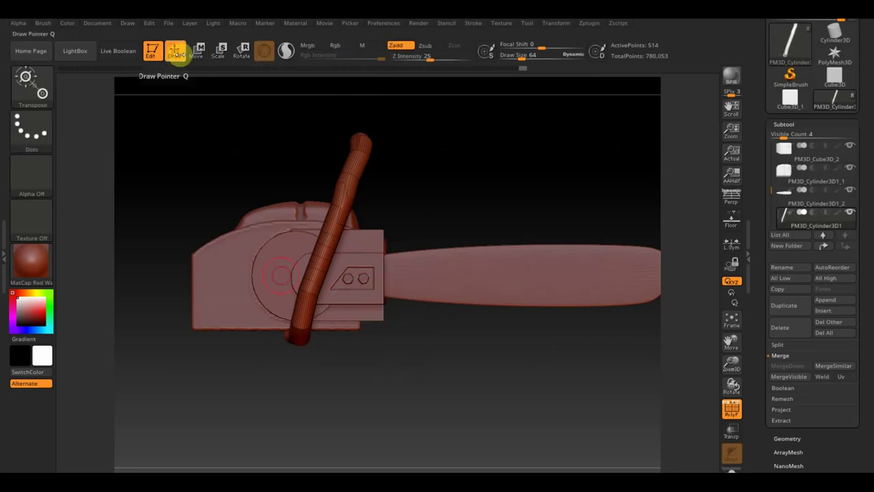
left_click(35, 78)
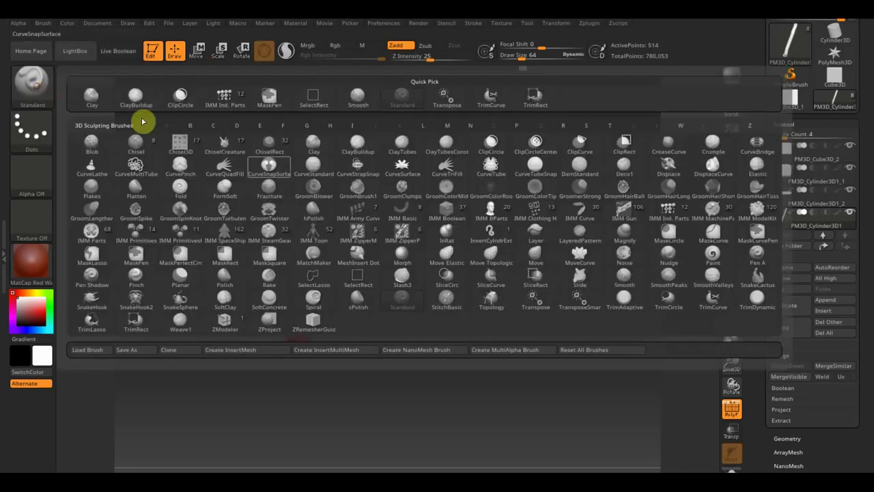
left_click(486, 256)
left_click_drag(528, 59, 532, 60)
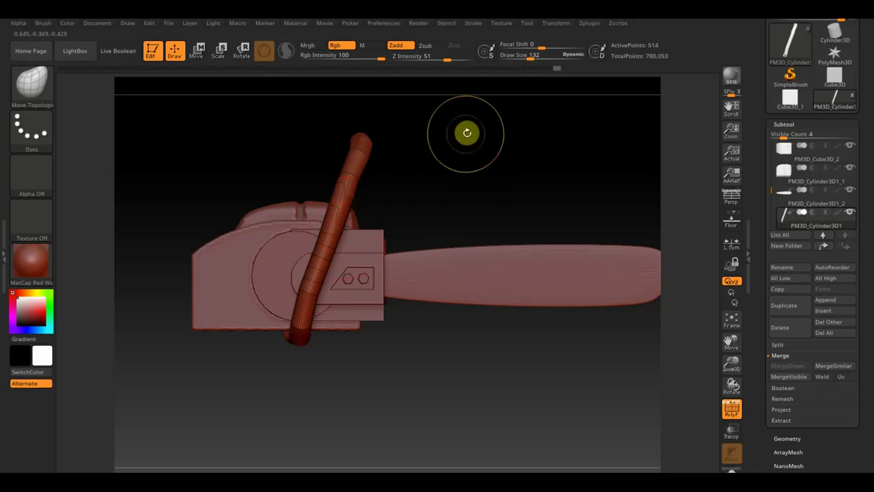
key("ctrl")
Step: Divide the handle and DynaMesh it at Resolution 720
left_click(639, 245, "alt")
left_click(793, 439)
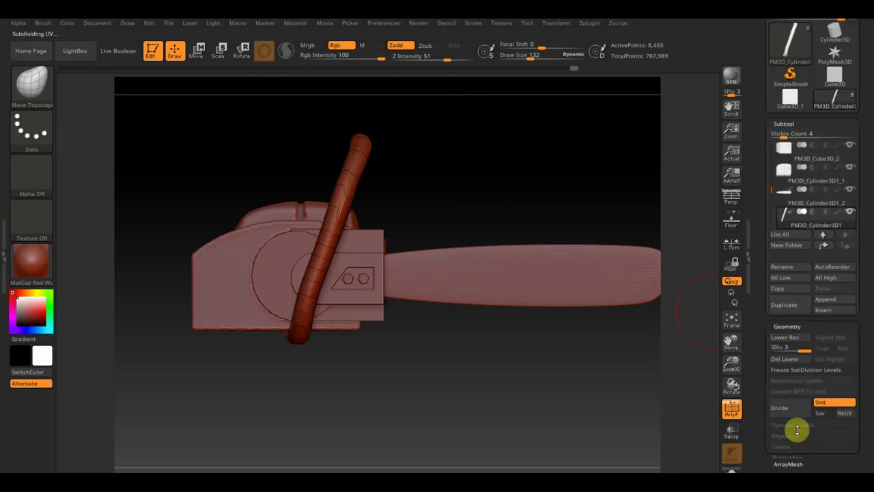
left_click_drag(796, 426, 791, 260)
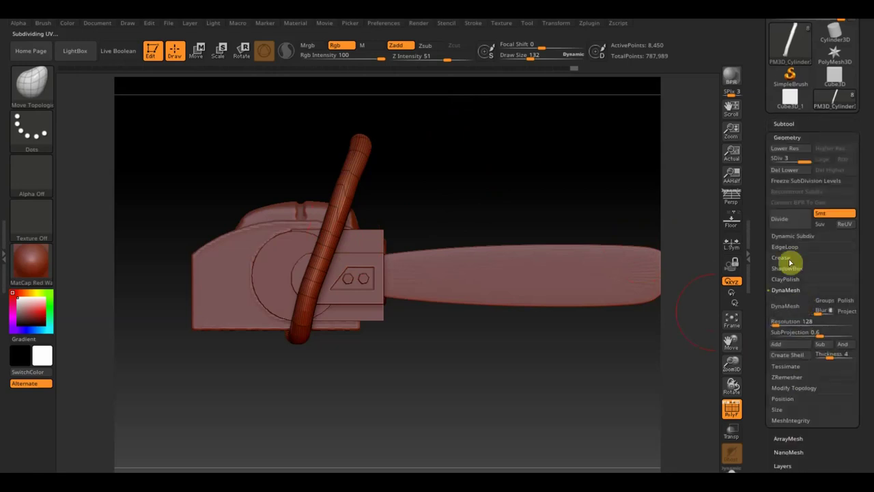
left_click(775, 321)
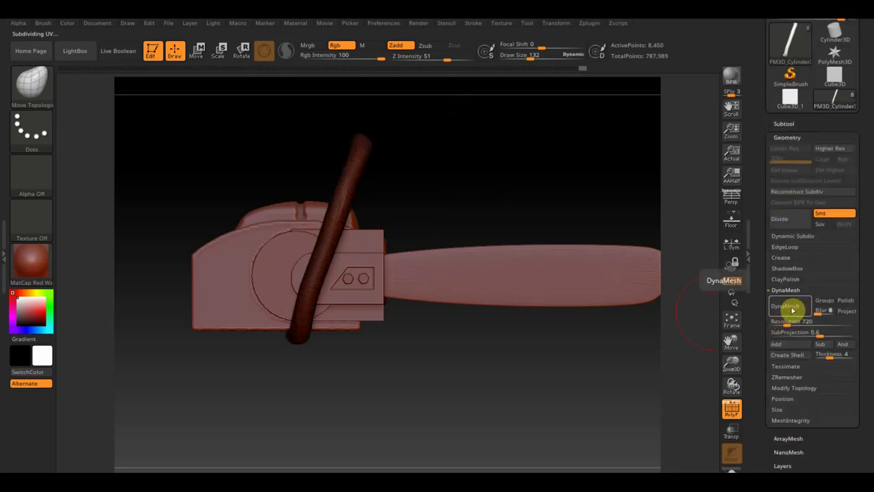
left_click(792, 310)
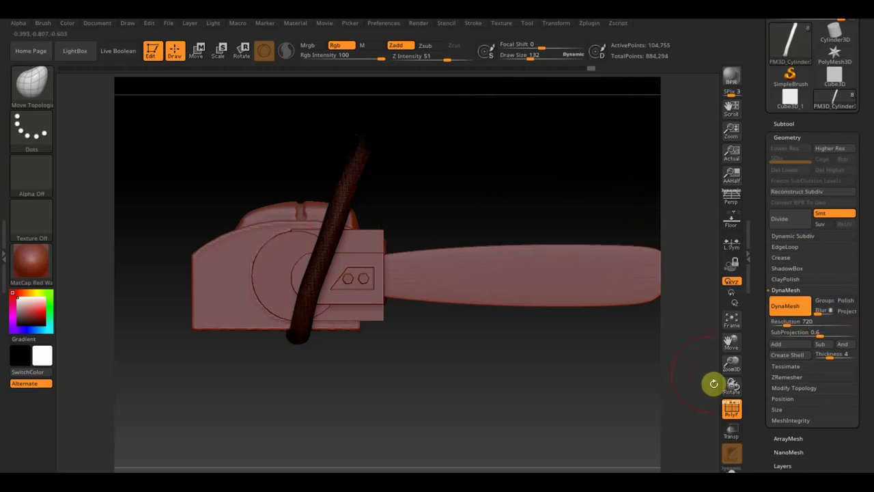
Step: Turn off PolyF and rotate the model to a top-front view
left_click(731, 408)
left_click_drag(593, 396, 493, 398)
mouse_move(400, 379)
left_mouse_down()
mouse_move(410, 357)
mouse_move(411, 262)
mouse_move(427, 410)
mouse_move(278, 346)
mouse_move(279, 394)
mouse_move(209, 254)
mouse_move(351, 469)
mouse_move(216, 431)
left_mouse_up()
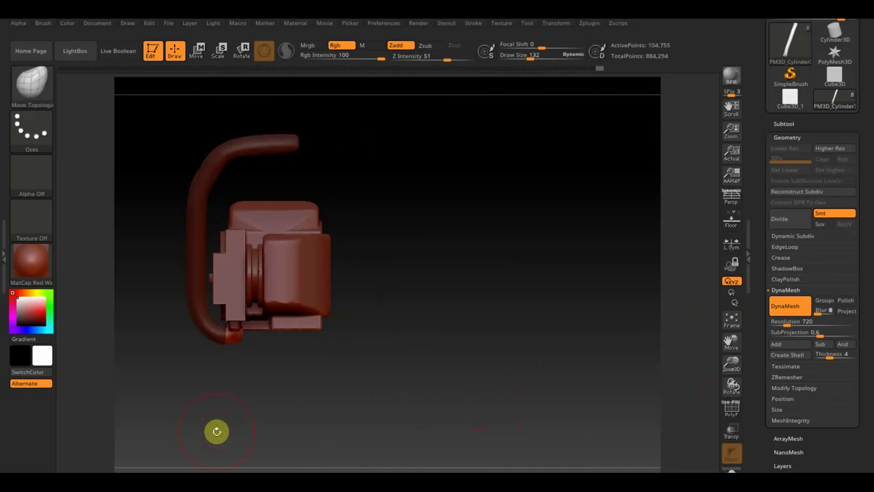
Step: Lower the unmasked handle section slightly along Y, then clear the mask from the handle
left_click(196, 49)
mouse_move(179, 330)
left_mouse_down()
mouse_move(171, 330)
mouse_move(194, 332)
left_mouse_up()
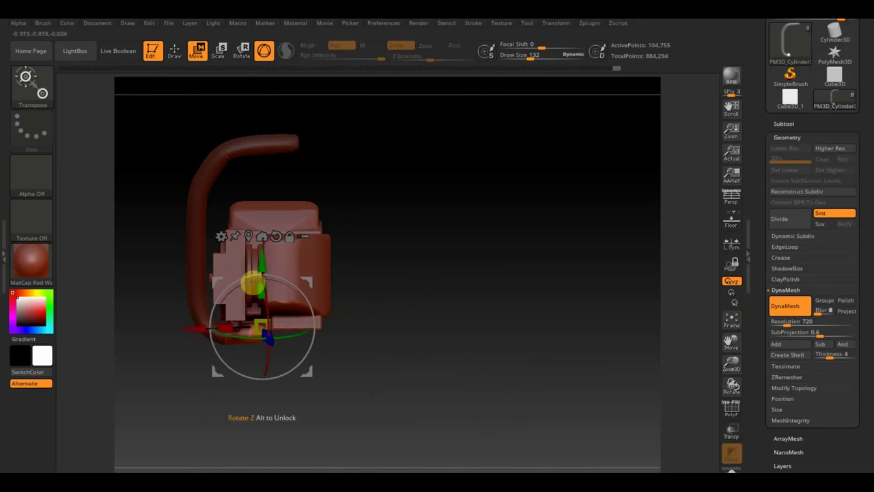
left_click_drag(262, 259, 263, 264)
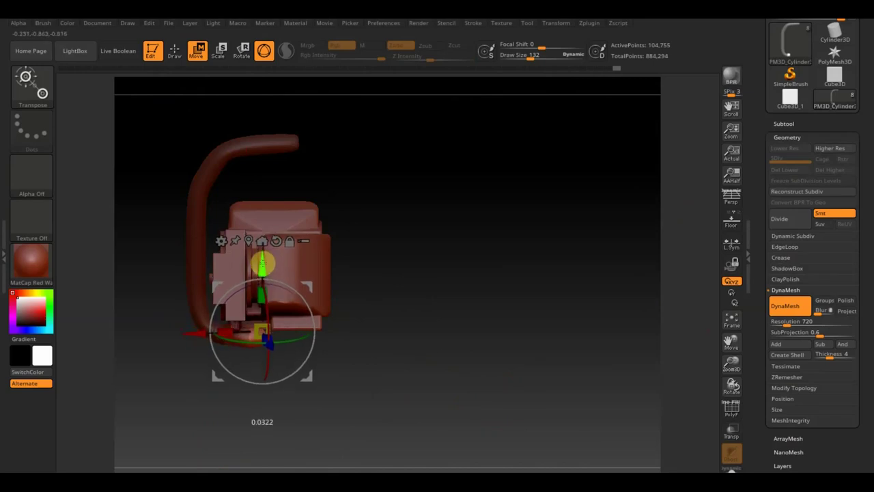
left_click(174, 49)
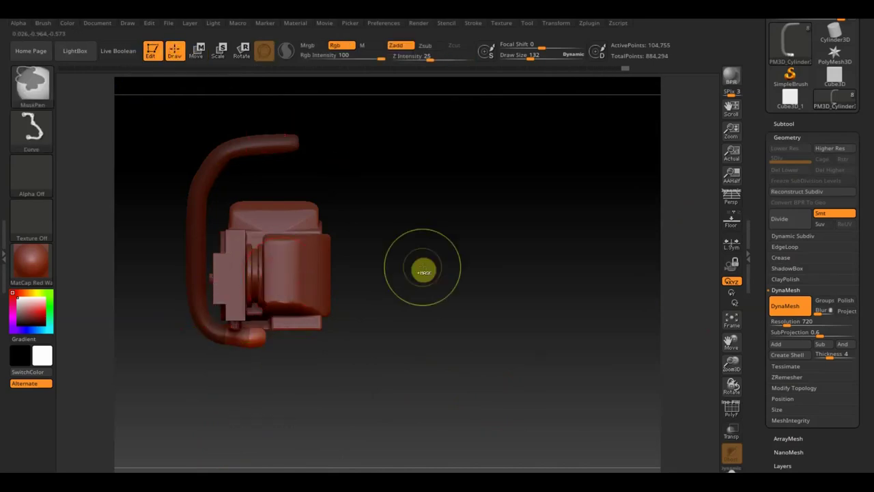
left_click_drag(431, 244, 403, 332, "ctrl")
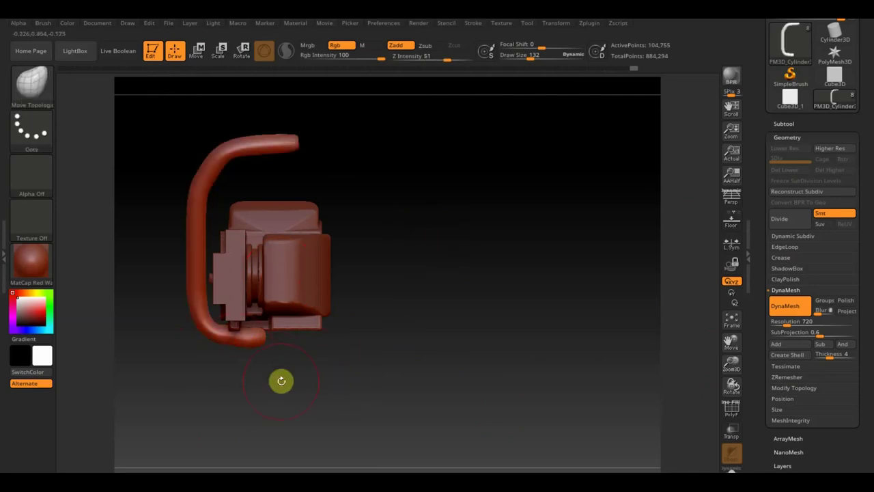
mouse_move(441, 304)
left_mouse_down()
mouse_move(442, 429)
mouse_move(458, 387)
mouse_move(458, 398)
mouse_move(446, 243)
left_mouse_up()
Step: Mirror And Weld the handle into a closed loop, shift it left, and undo an extra mirror
left_click(810, 388)
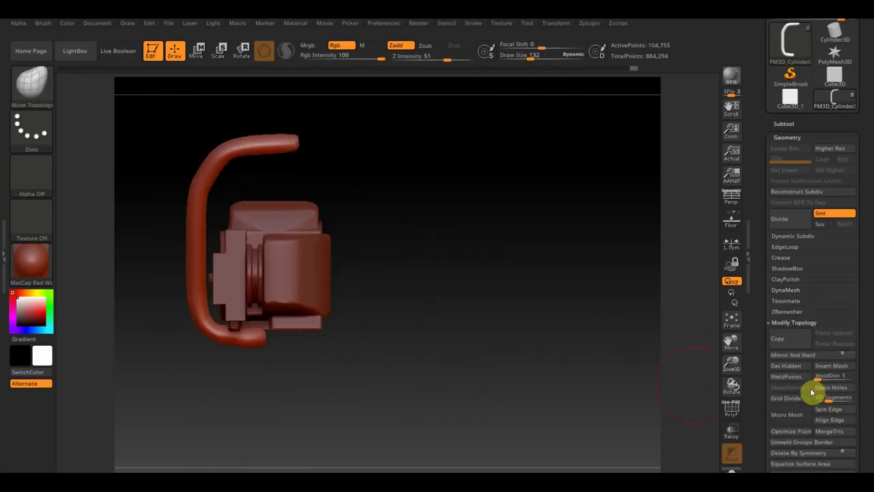
left_click(812, 354)
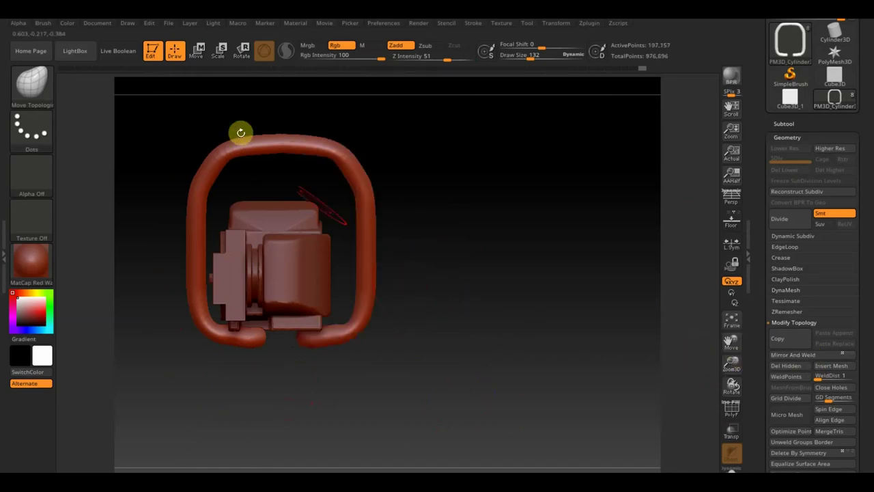
left_click(196, 50)
left_click_drag(187, 344, 175, 336)
left_click_drag(449, 342, 509, 356)
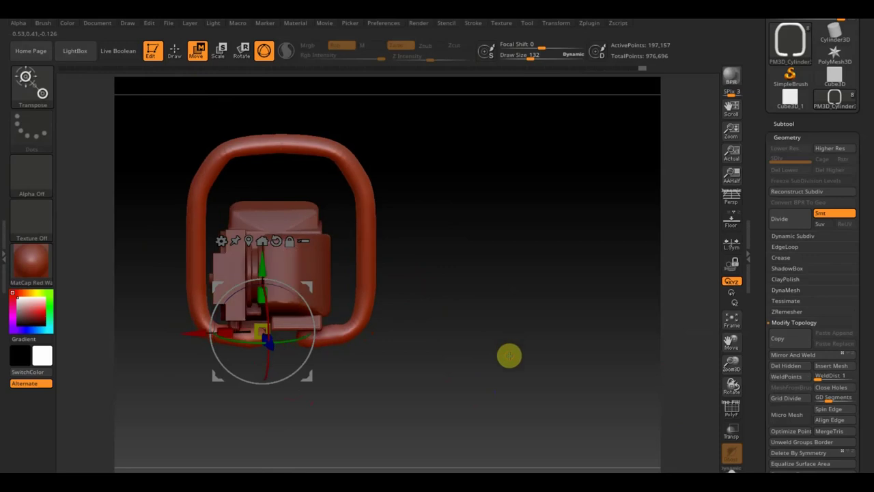
left_click_drag(204, 331, 179, 332)
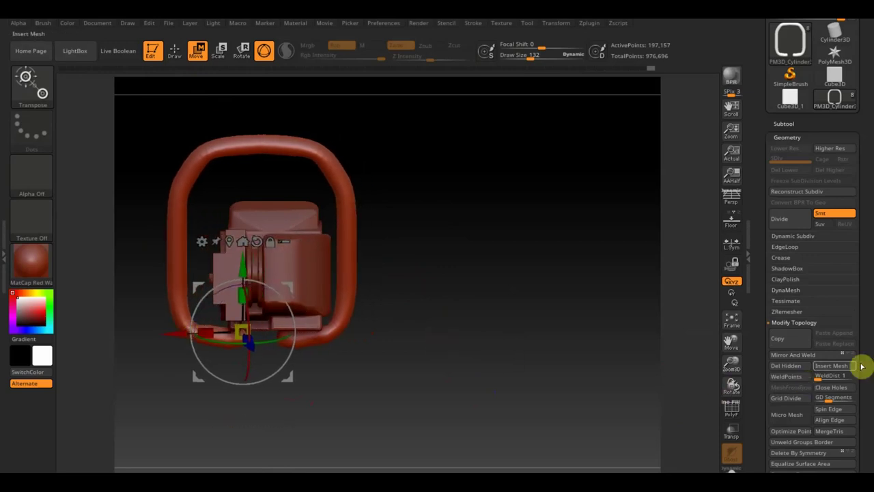
left_click(812, 355)
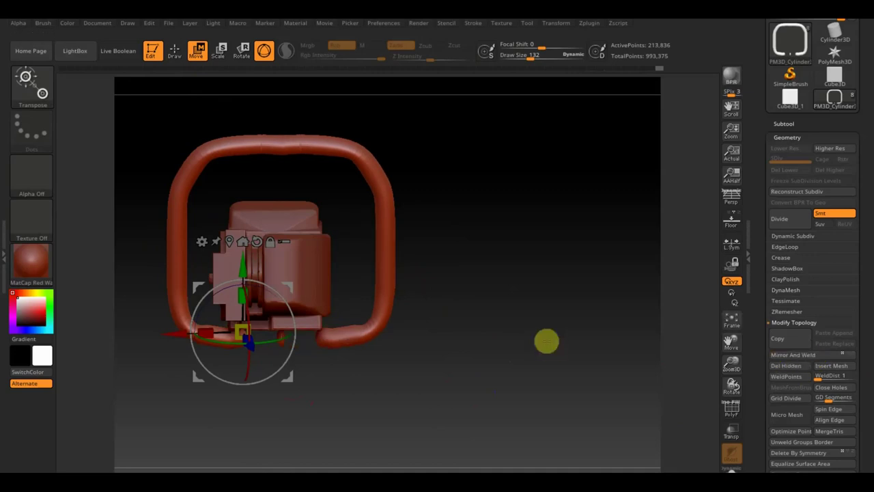
key("ctrl+z")
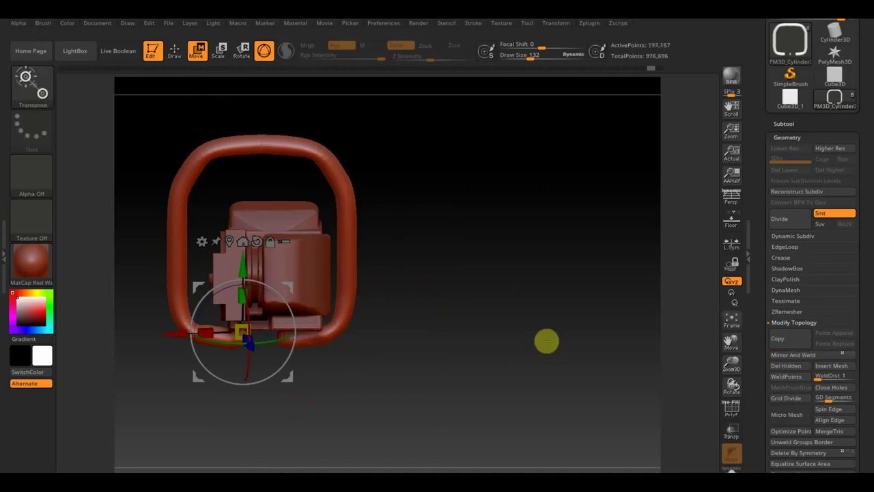
Step: Scale the handle loop to X 0.9143 and Y 0.9572 to hug the body
mouse_move(209, 331)
left_mouse_down()
mouse_move(184, 330)
mouse_move(191, 332)
left_mouse_up()
left_click_drag(255, 294, 252, 298)
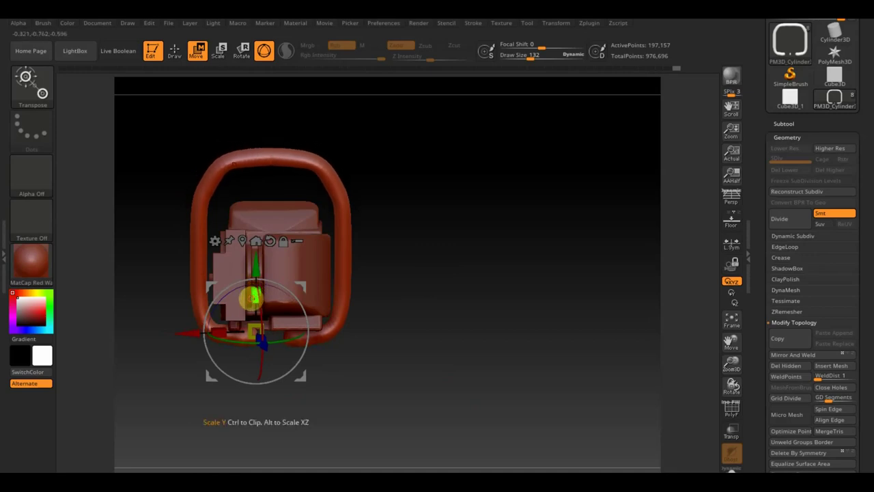
left_click(175, 50)
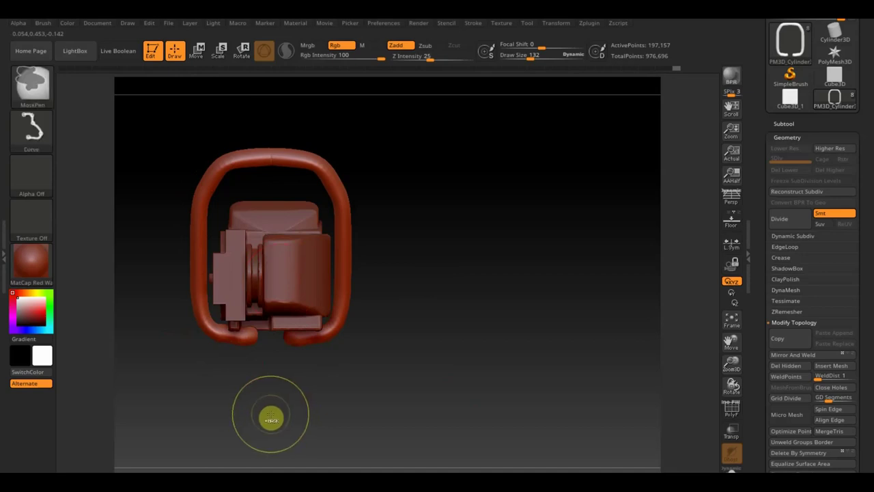
Step: Cut off the handle loop's dangling bottom ends with TrimRect, then expand the Subtool list
key("ctrl+shift")
mouse_move(271, 427)
left_mouse_down()
mouse_move(359, 412)
mouse_move(457, 412)
mouse_move(368, 404)
mouse_move(386, 402)
left_mouse_up()
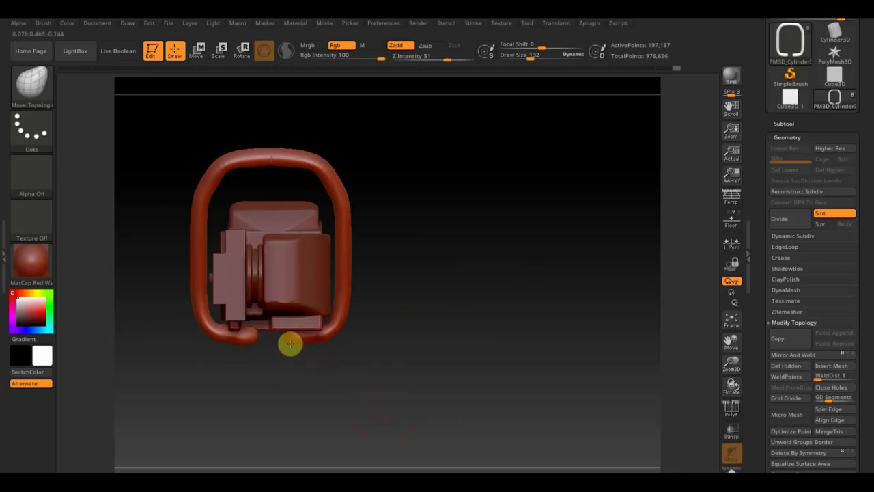
left_click_drag(290, 345, 256, 344)
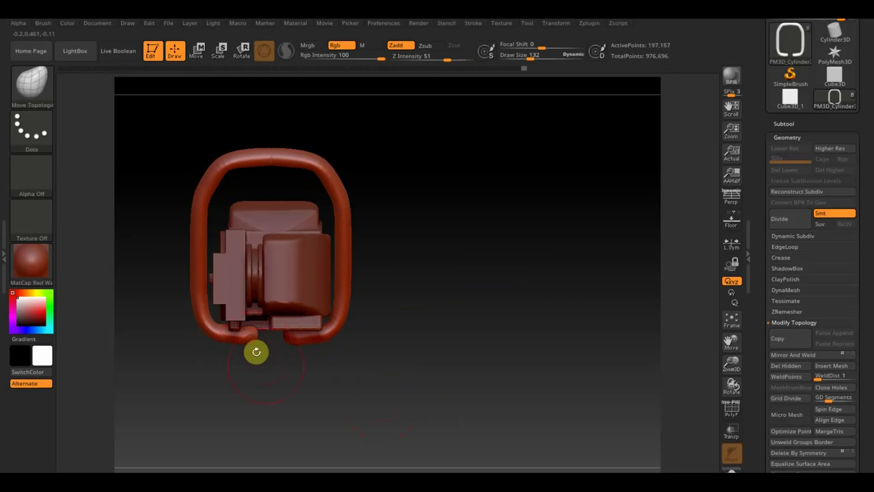
left_click(34, 91, "ctrl+shift")
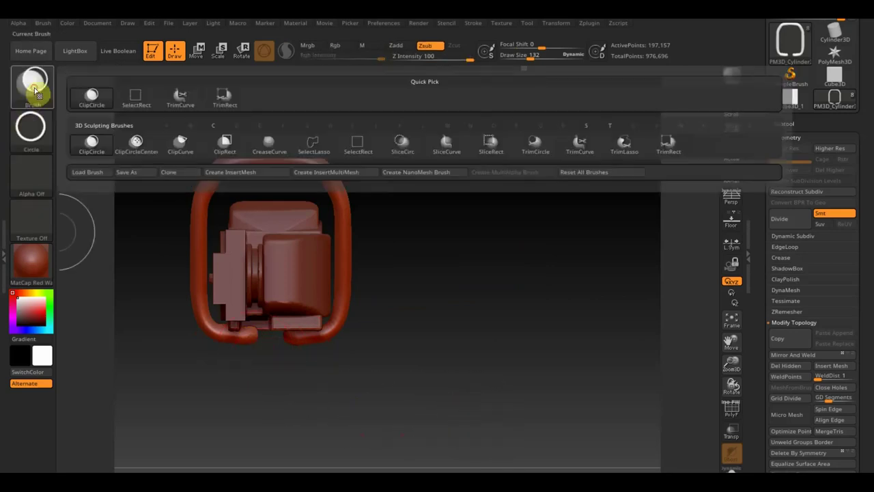
left_click(668, 145)
mouse_move(490, 410)
left_mouse_down()
mouse_move(334, 402)
mouse_move(156, 352)
mouse_move(150, 341)
left_mouse_up()
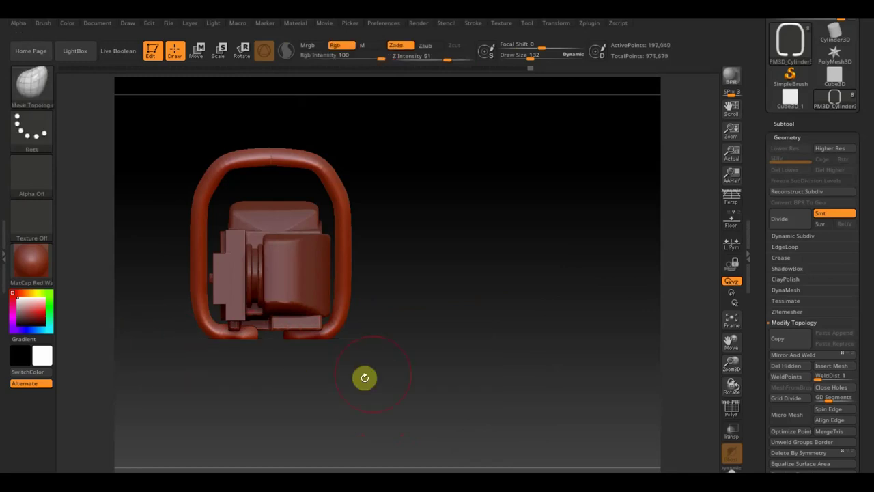
left_click_drag(440, 374, 427, 384)
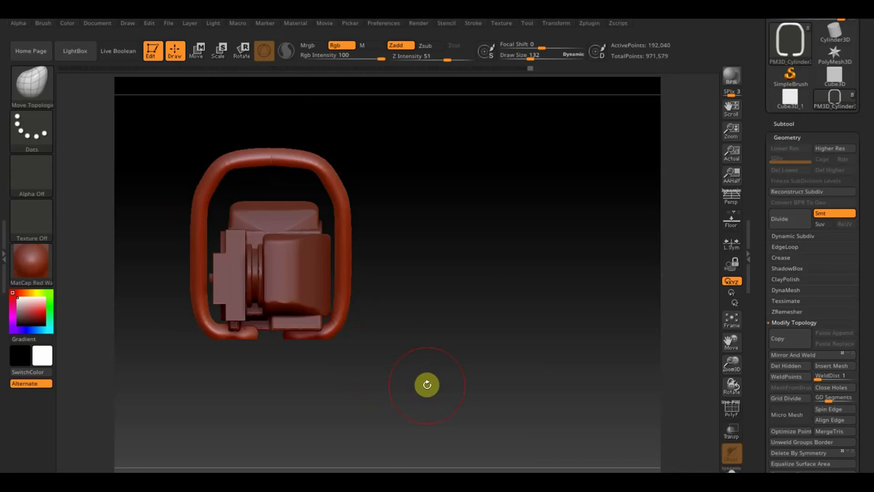
left_click(784, 124)
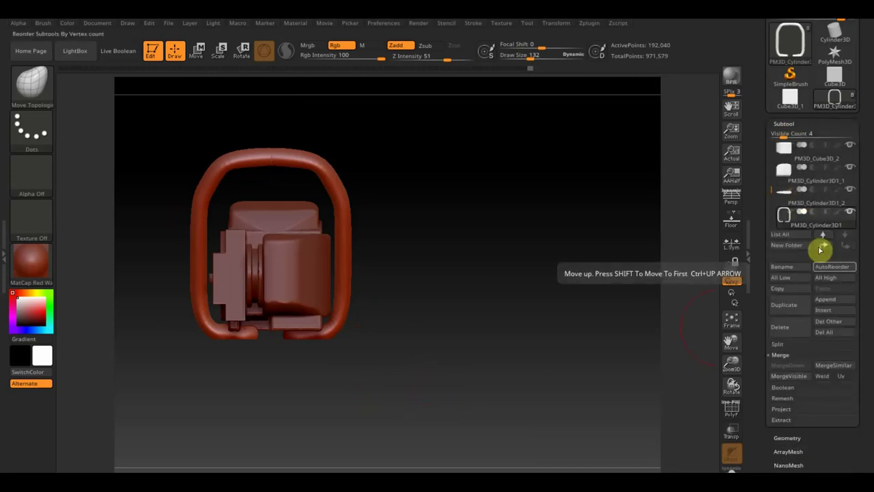
Step: Duplicate the handle subtool, lower the copy slightly and stretch the loop wider along X
key("ctrl")
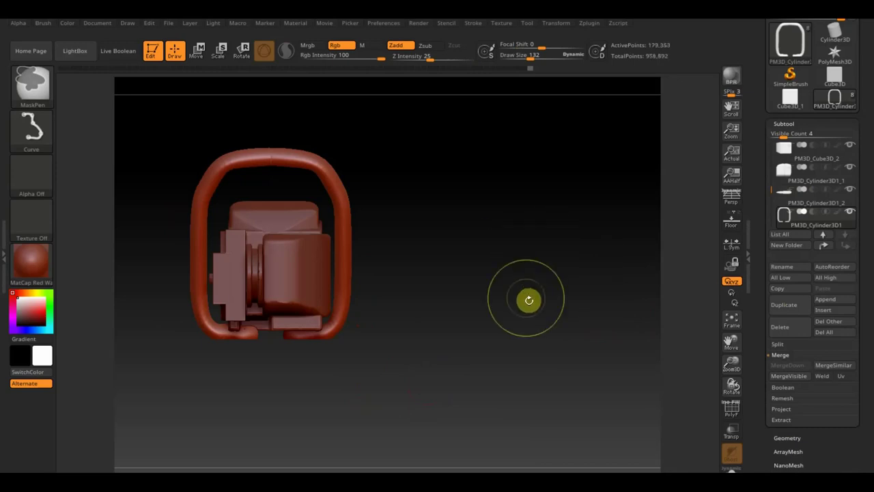
left_click(792, 304)
left_click(197, 50)
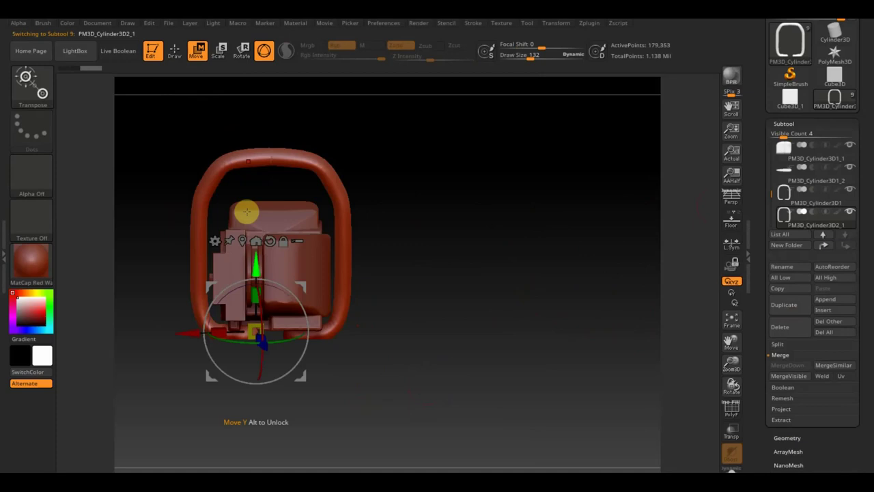
left_click_drag(220, 332, 215, 333)
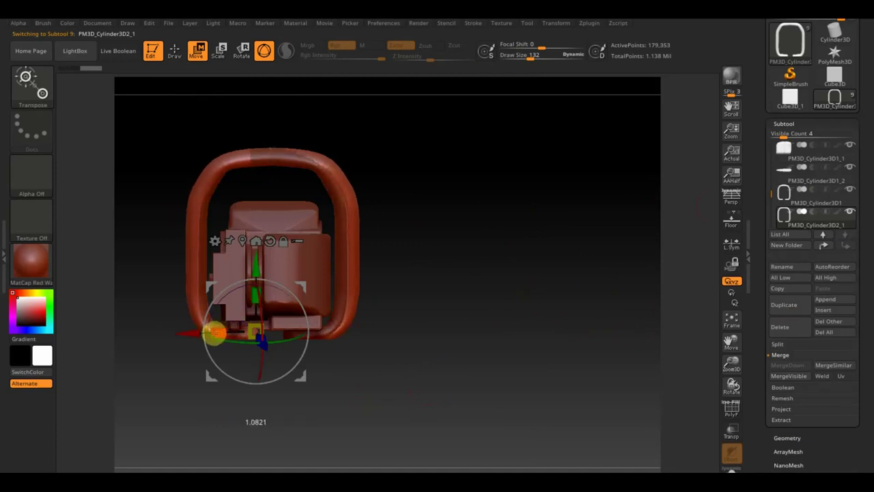
left_click_drag(258, 264, 253, 267)
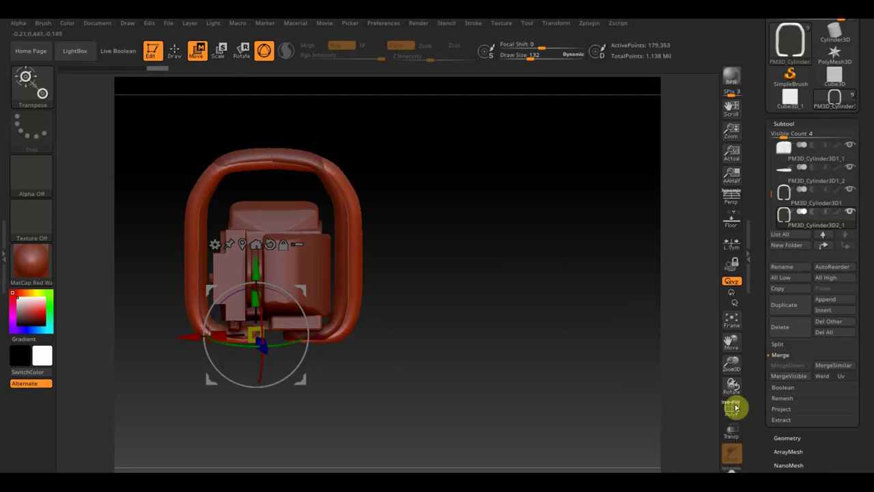
left_click(731, 430)
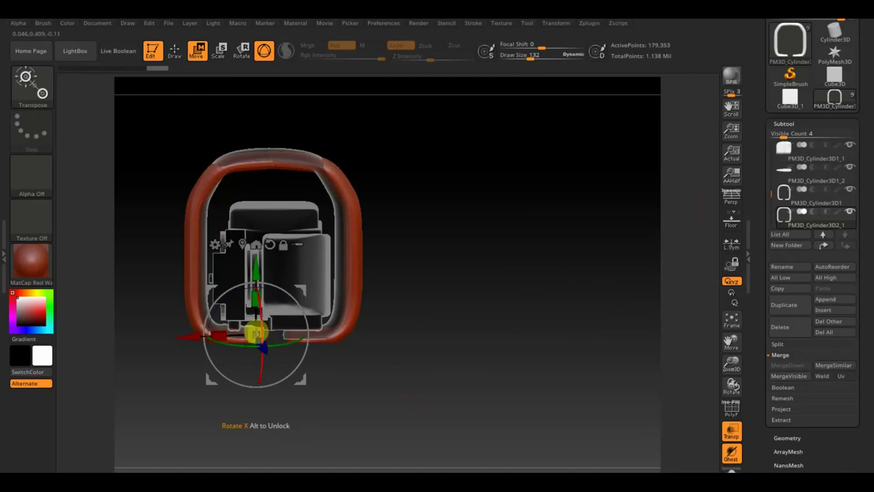
left_click_drag(219, 332, 190, 333)
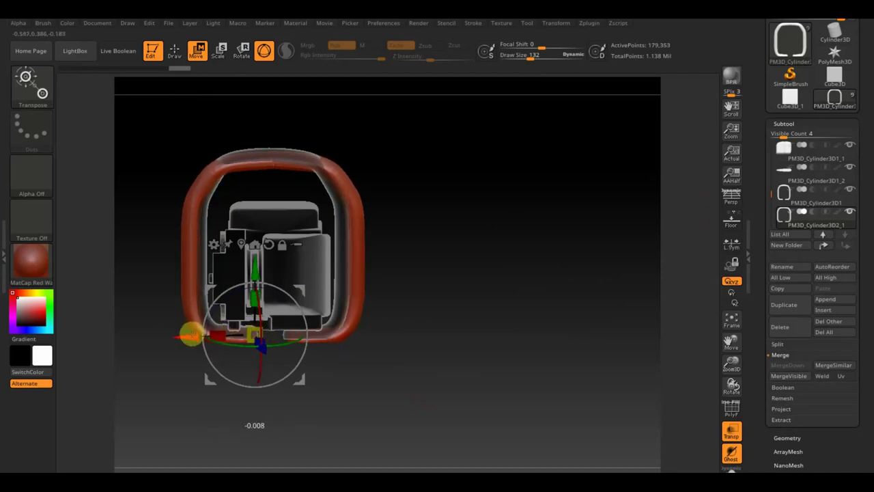
Step: Cut the top off the duplicated handle with ClipCircle, leaving two curled side bars
left_click(178, 52)
mouse_move(119, 129)
left_mouse_down()
mouse_move(420, 243)
mouse_move(445, 275)
mouse_move(423, 253)
mouse_move(455, 211)
mouse_move(456, 230)
left_mouse_up()
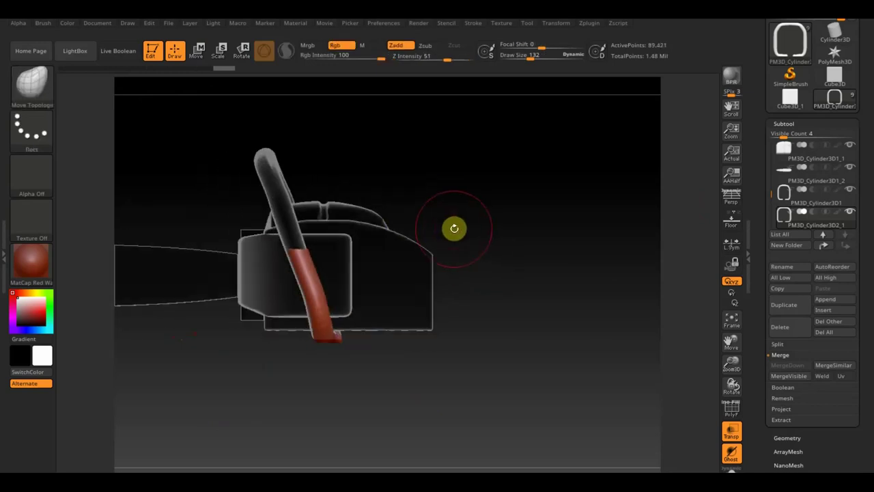
key("shift")
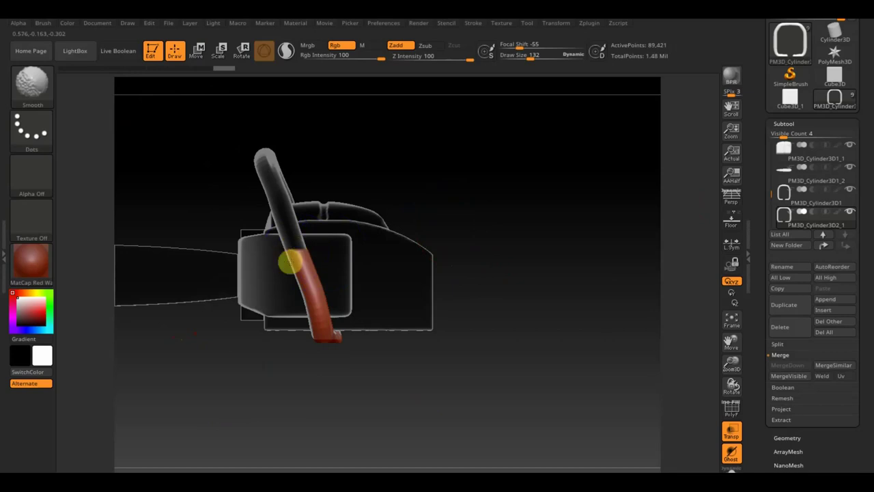
left_click(32, 84, "ctrl+shift")
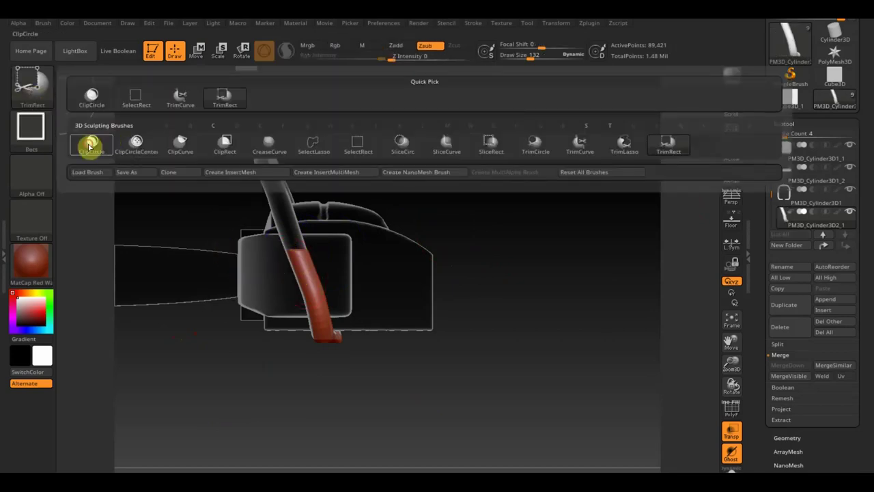
left_click(90, 145)
mouse_move(437, 432)
left_mouse_down("ctrl+shift")
mouse_move(232, 239)
mouse_move(242, 244)
left_mouse_up("ctrl+shift")
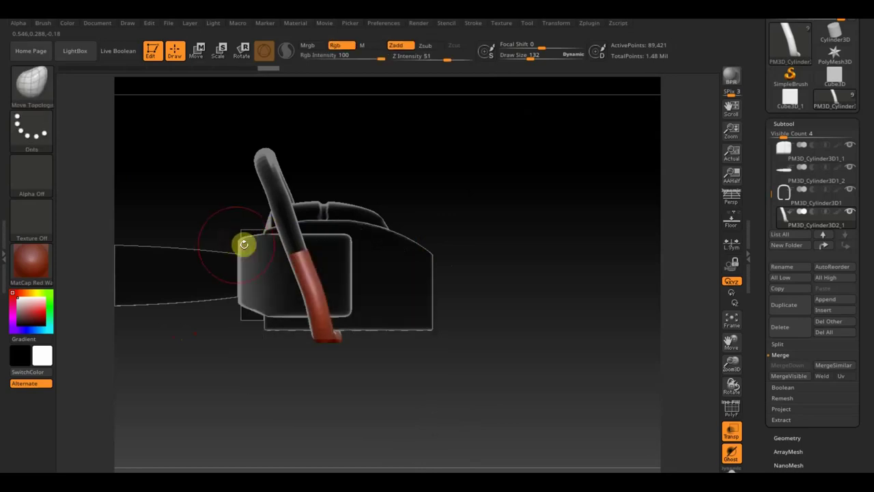
mouse_move(489, 260)
left_mouse_down()
mouse_move(562, 256)
mouse_move(571, 270)
left_mouse_up()
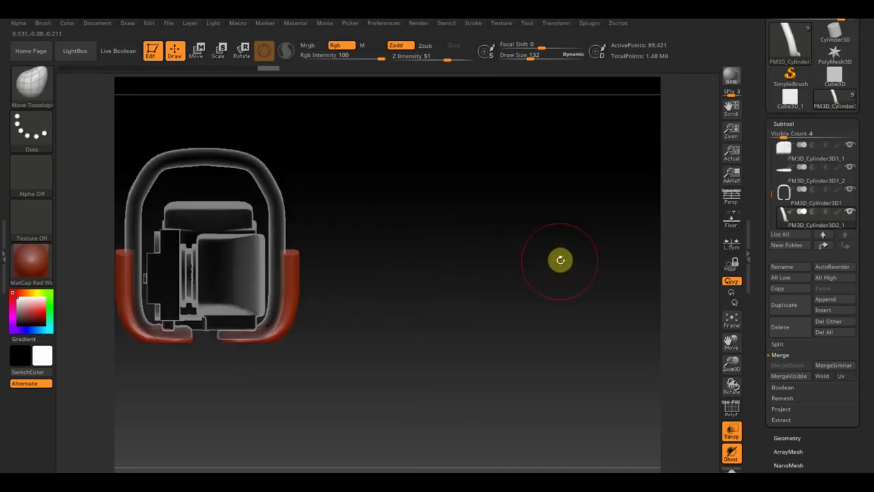
Step: Turn to a front view of the trimmed sleeves and pick another subtool
mouse_move(448, 366)
left_mouse_down("alt")
mouse_move(562, 371)
mouse_move(510, 410)
mouse_move(484, 293)
mouse_move(574, 357)
mouse_move(549, 279)
mouse_move(517, 342)
left_mouse_up("alt")
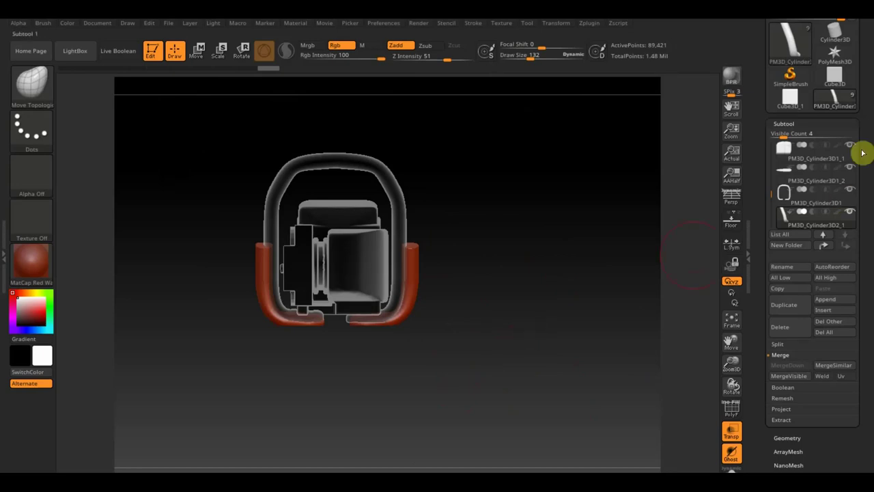
left_click(550, 247)
left_click(586, 306)
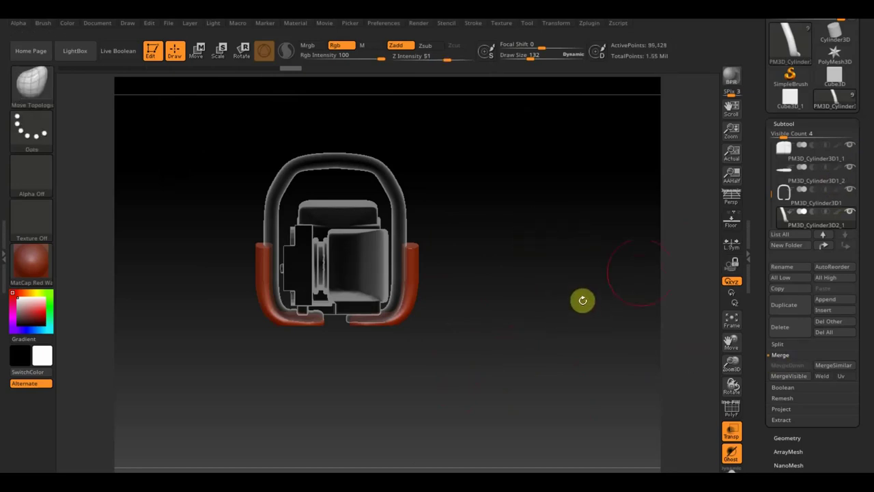
left_click(811, 212)
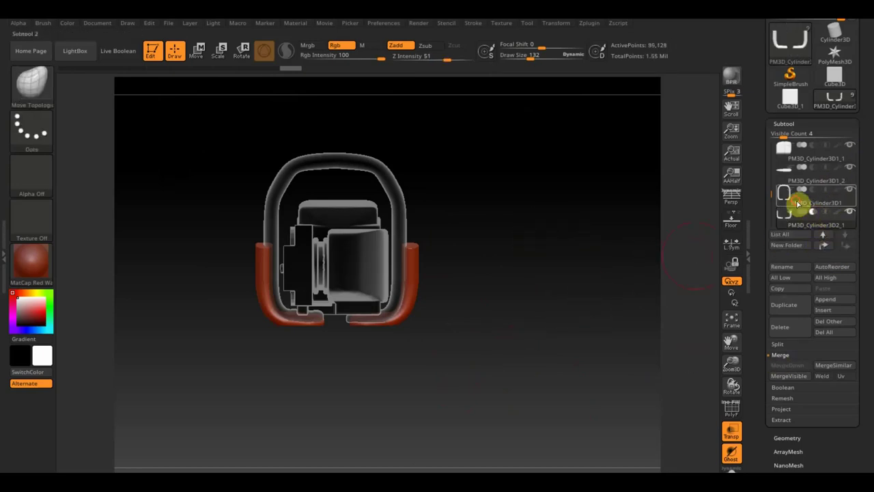
Step: MergeDown PM3D_Cylinder3D1 with the trimmed sleeves and unhide all their parts
left_click(797, 203)
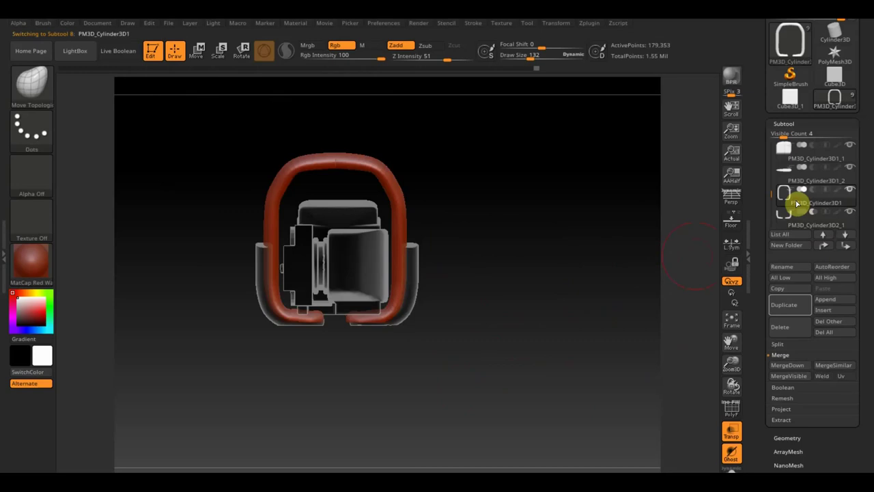
left_click(793, 365)
left_click(680, 391)
mouse_move(527, 236)
left_mouse_down("ctrl")
mouse_move(586, 339)
mouse_move(581, 290)
mouse_move(635, 287)
left_mouse_up("ctrl")
mouse_move(527, 393)
left_mouse_down("alt")
mouse_move(546, 431)
mouse_move(547, 307)
mouse_move(490, 400)
mouse_move(492, 407)
mouse_move(496, 230)
mouse_move(499, 348)
mouse_move(511, 348)
left_mouse_up("alt")
left_click(510, 348, "ctrl+shift")
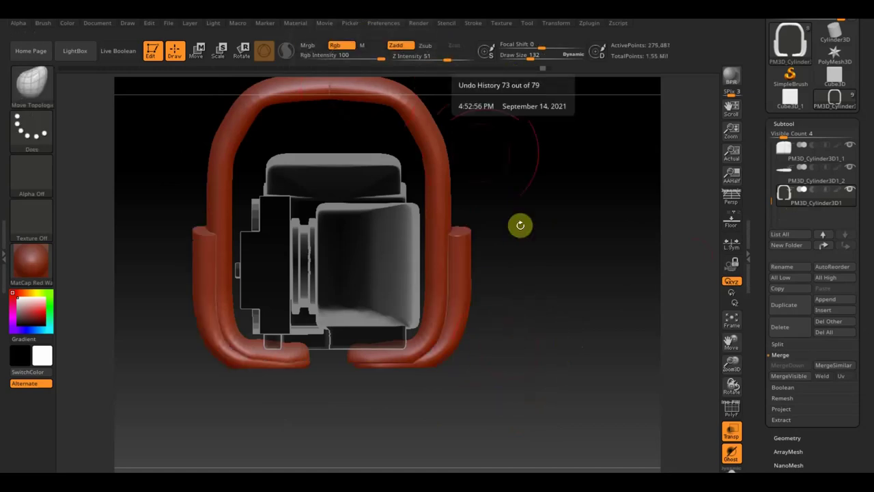
left_click(735, 430)
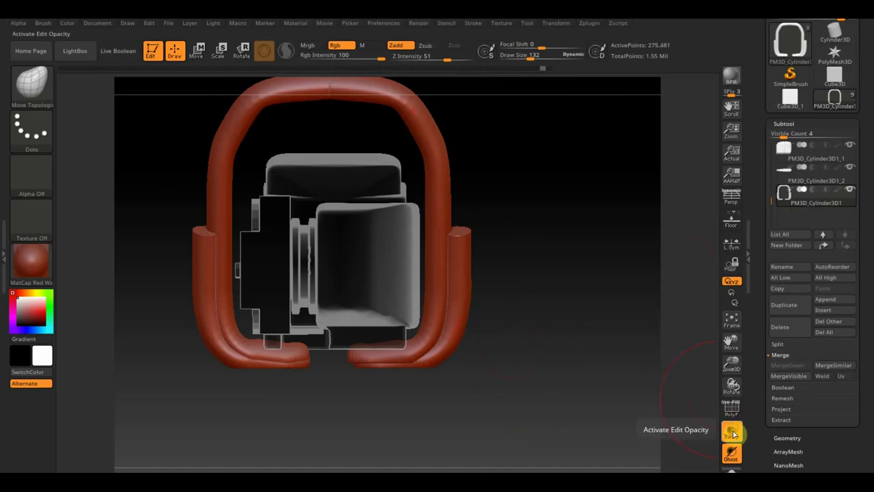
Step: Turn off Transp, clip away the handle's top arc and lower the handle slightly
left_click(732, 433)
left_click(457, 286, "ctrl+shift")
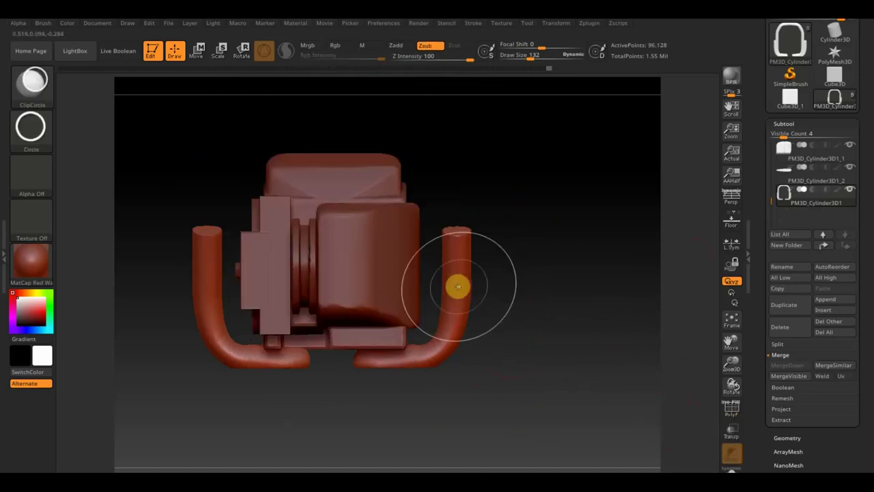
left_click(196, 49)
left_click_drag(305, 280, 300, 287)
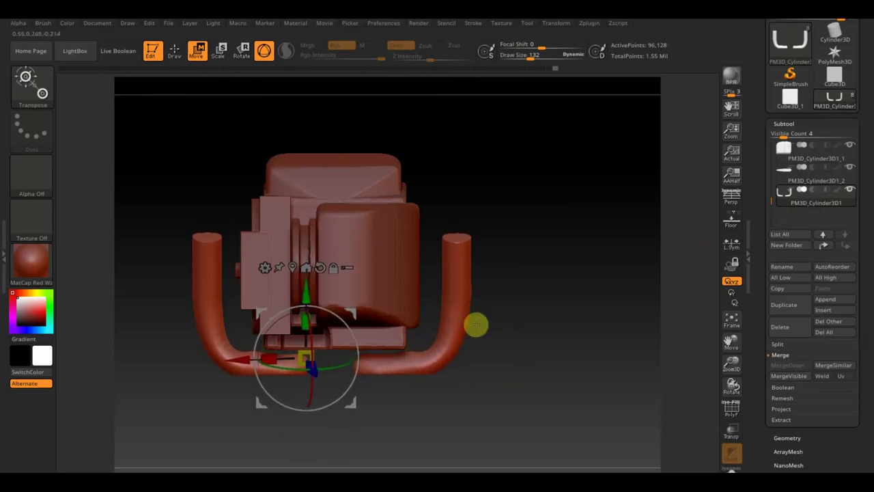
left_click(175, 53)
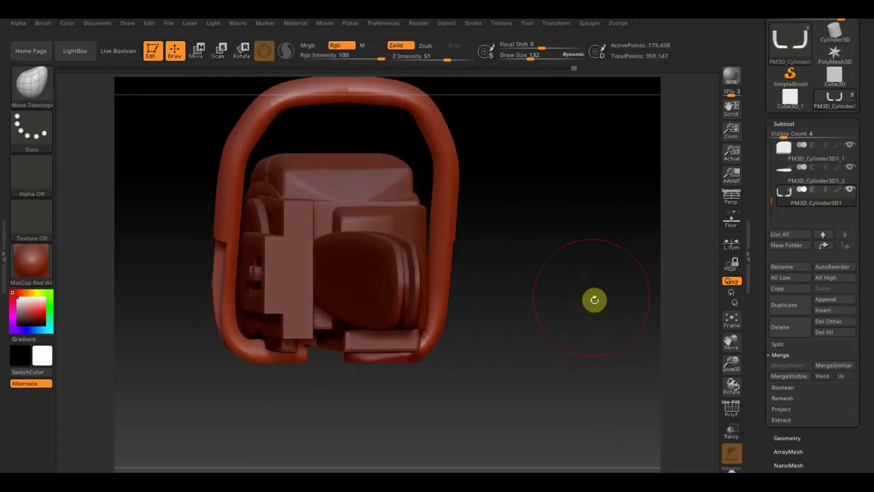
Step: Pull the left and right inner handle ends upward and smooth the left end
mouse_move(594, 299)
left_mouse_down()
mouse_move(595, 166)
mouse_move(595, 259)
left_mouse_up()
mouse_move(349, 369)
left_mouse_down()
mouse_move(346, 351)
mouse_move(386, 339)
left_mouse_up()
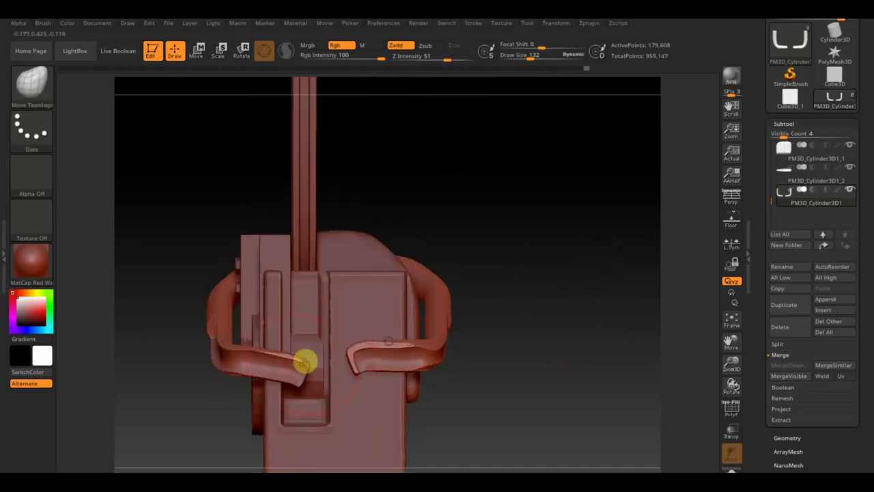
left_click_drag(304, 366, 307, 346)
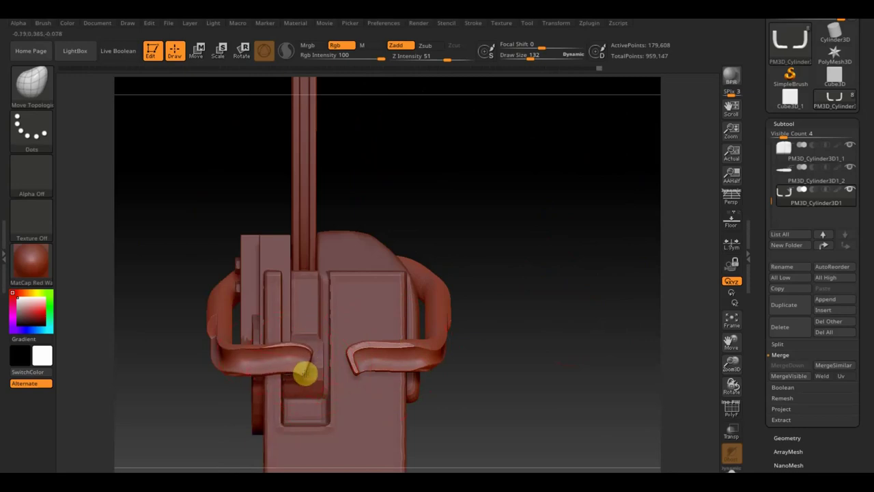
left_click_drag(300, 364, 248, 359, "shift")
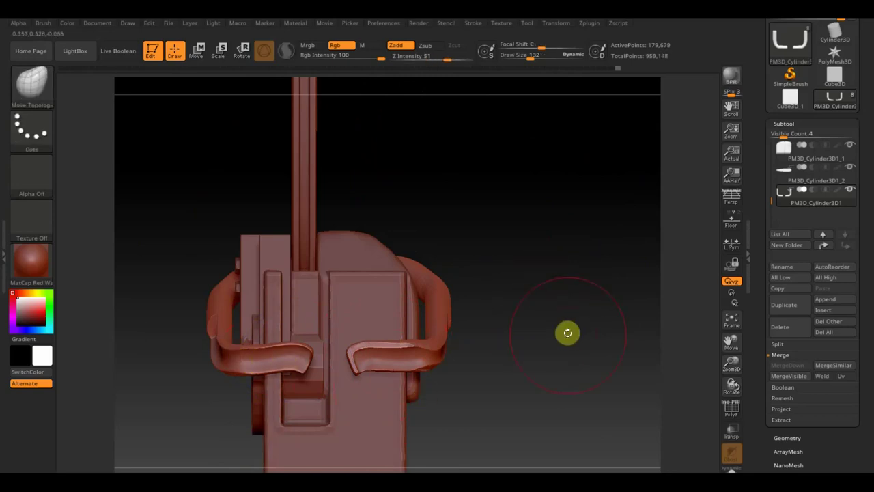
left_click(786, 437)
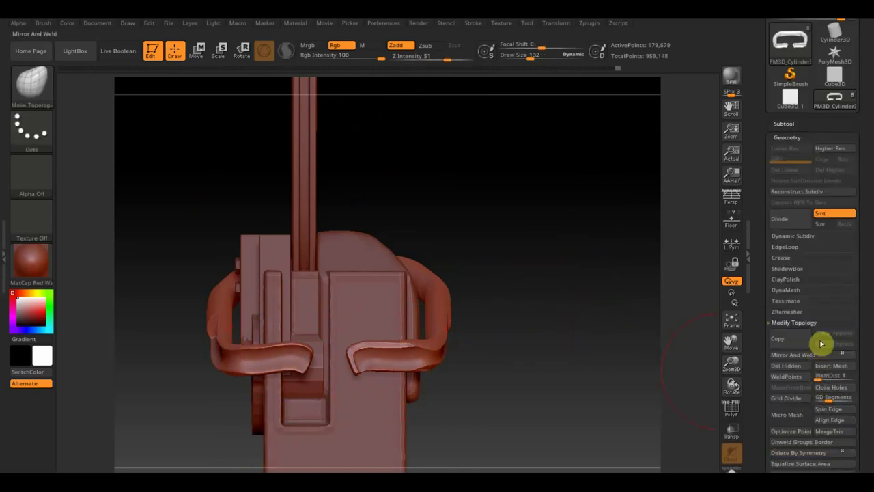
Step: Mirror And Weld the handle, then shift it left and nudge it up over the body
left_click(806, 356)
mouse_move(597, 330)
left_mouse_down()
mouse_move(585, 402)
mouse_move(590, 361)
left_mouse_up()
left_click(200, 49)
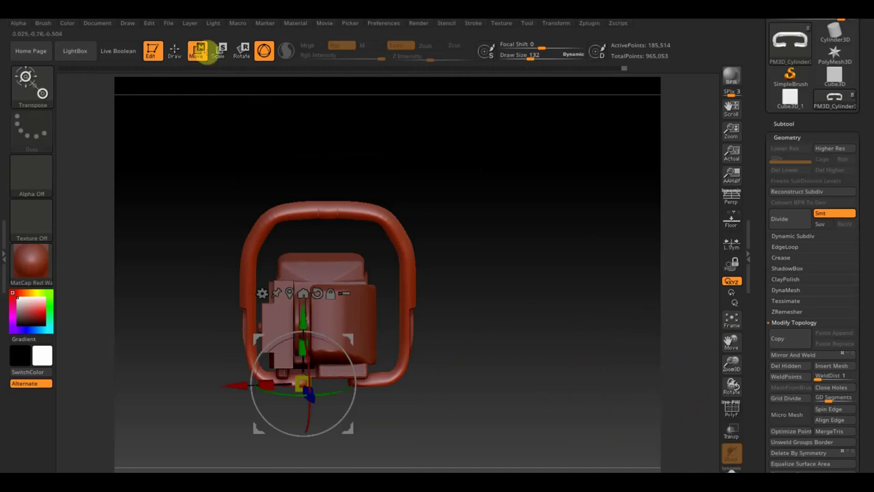
mouse_move(235, 387)
left_mouse_down()
mouse_move(216, 387)
mouse_move(266, 389)
left_mouse_up()
mouse_move(213, 385)
left_mouse_down()
mouse_move(196, 379)
mouse_move(233, 391)
mouse_move(271, 383)
mouse_move(239, 384)
left_mouse_up()
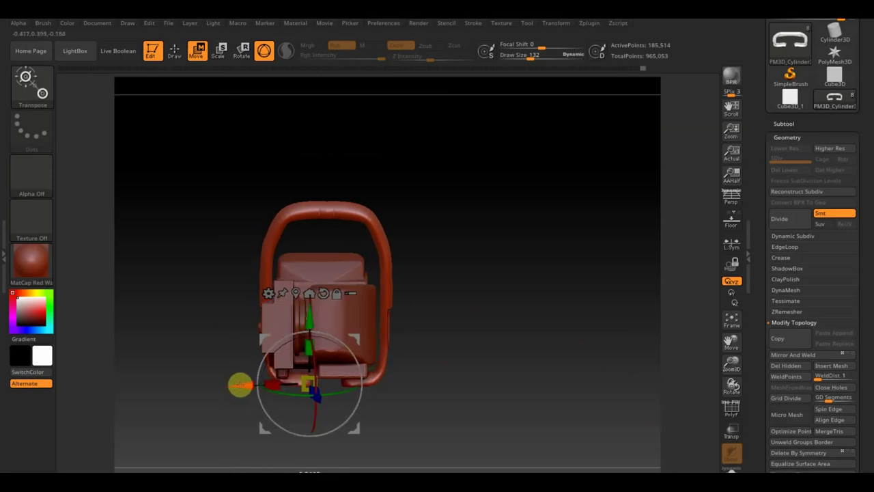
left_click_drag(311, 318, 310, 315)
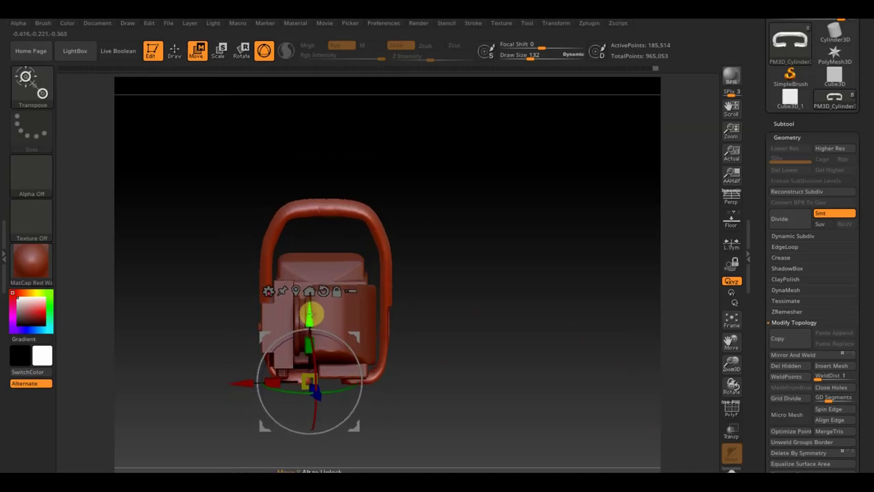
Step: Try a circular clip on the handle's lower part, then undo it
key("q")
key("ctrl+shift")
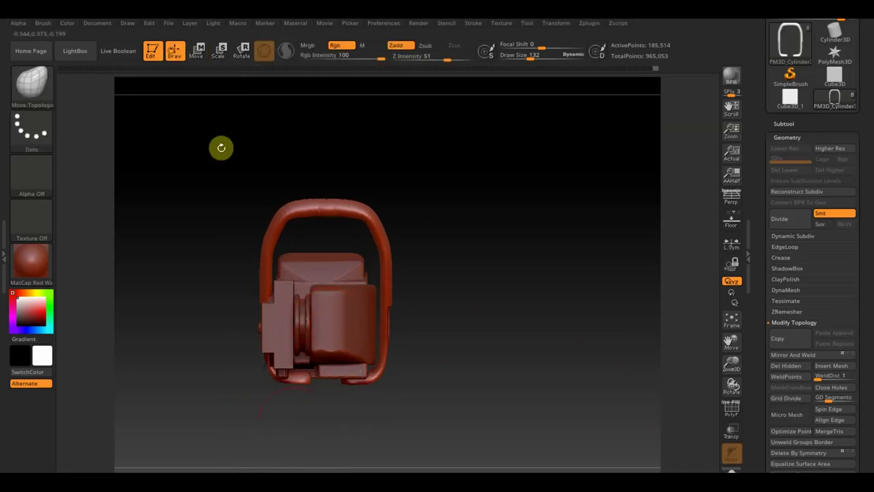
mouse_move(317, 463)
left_mouse_down("ctrl+shift")
mouse_move(179, 281)
mouse_move(201, 272)
left_mouse_up("ctrl+shift")
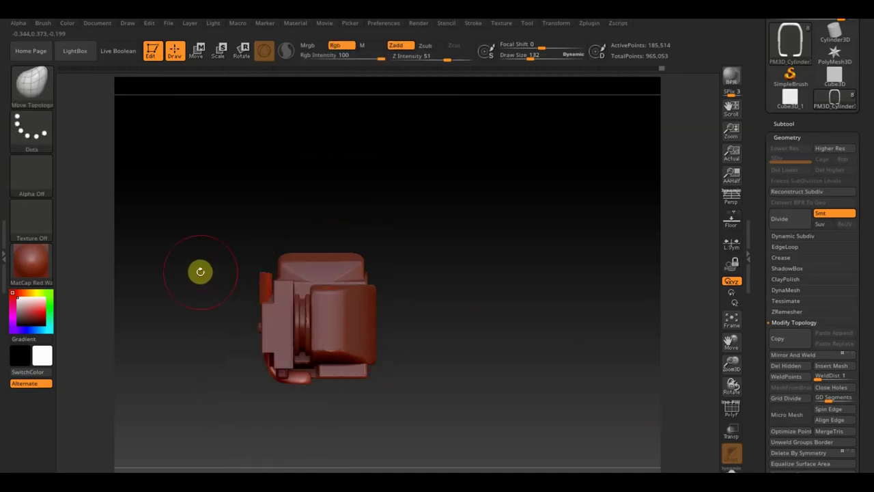
key("ctrl+z")
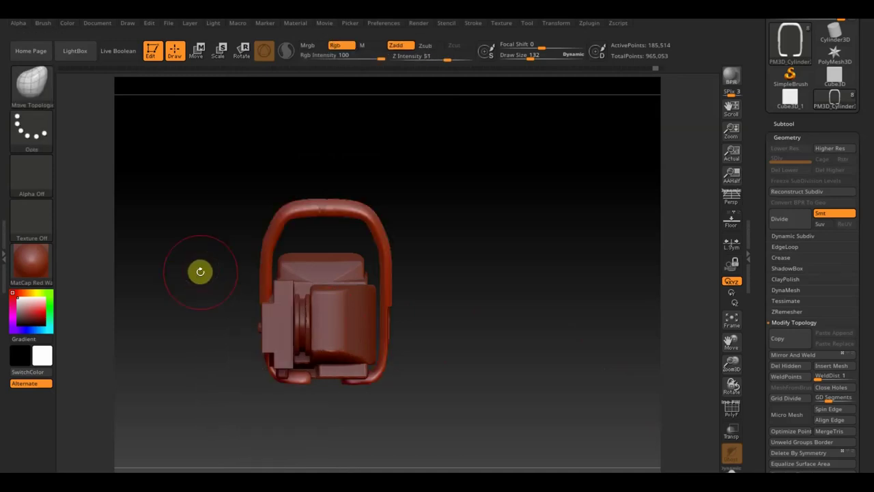
left_click(32, 82, "ctrl+shift")
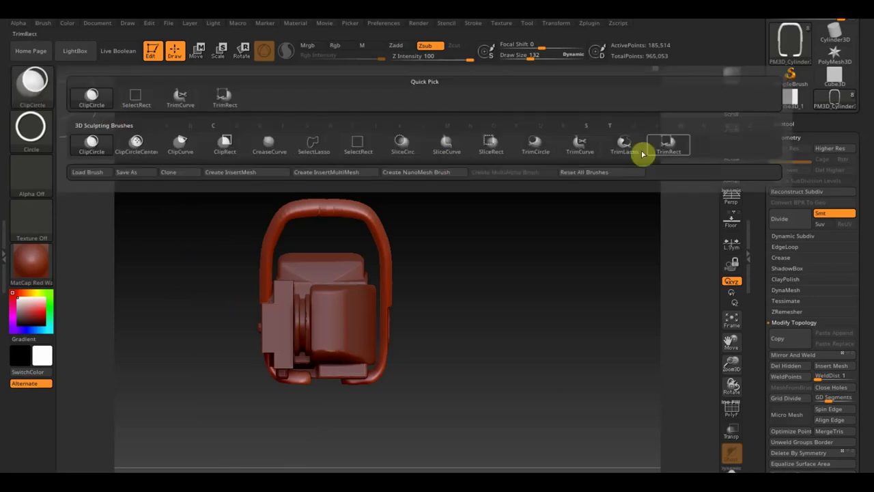
Step: Remove the handle's lower-left section beside the body with a TrimRect stroke
left_click(668, 144)
left_click_drag(323, 470, 220, 275, "ctrl+shift")
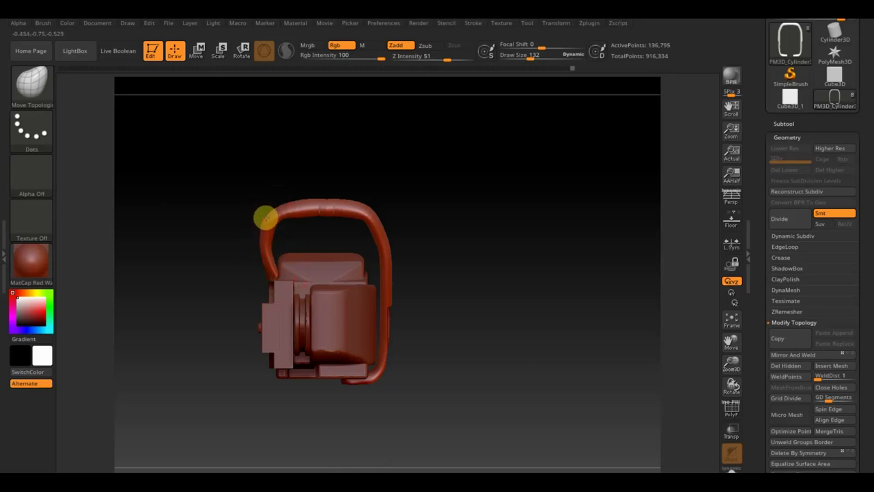
Step: Smooth the wrap-around handle surface from side and end-on views
left_click_drag(257, 219, 259, 211)
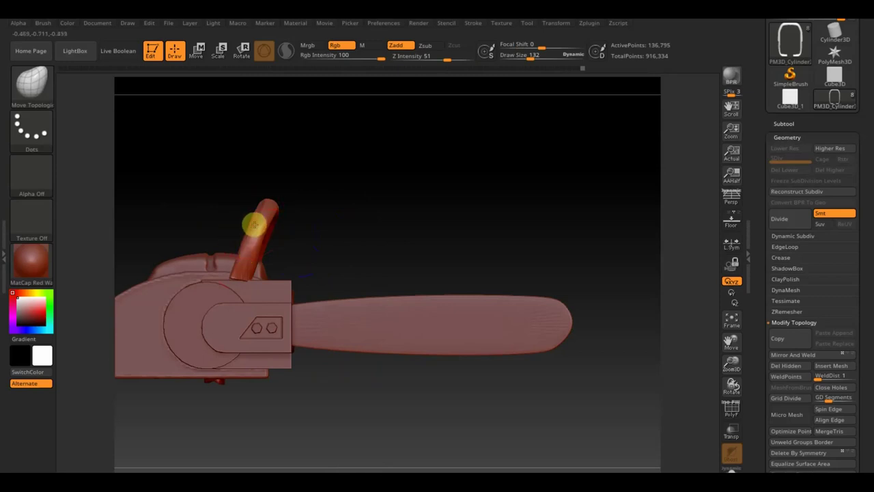
key("shift")
left_click_drag(246, 253, 234, 278, "shift")
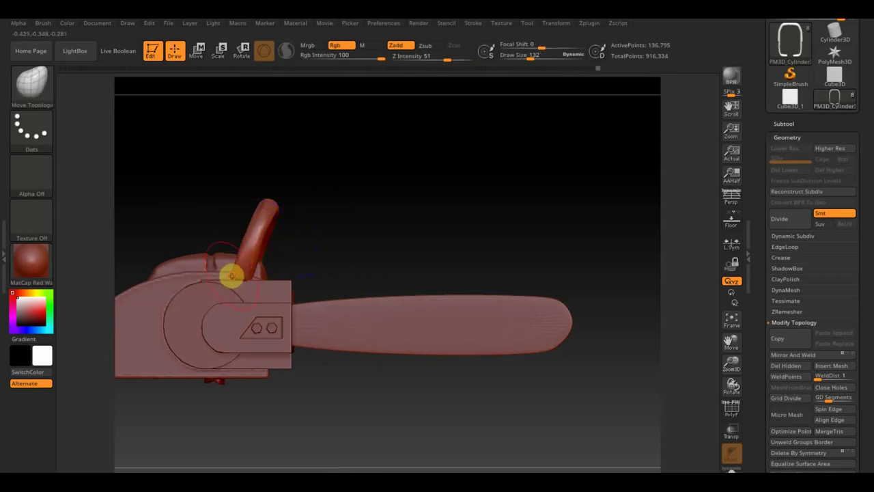
left_click_drag(363, 234, 402, 210, "shift")
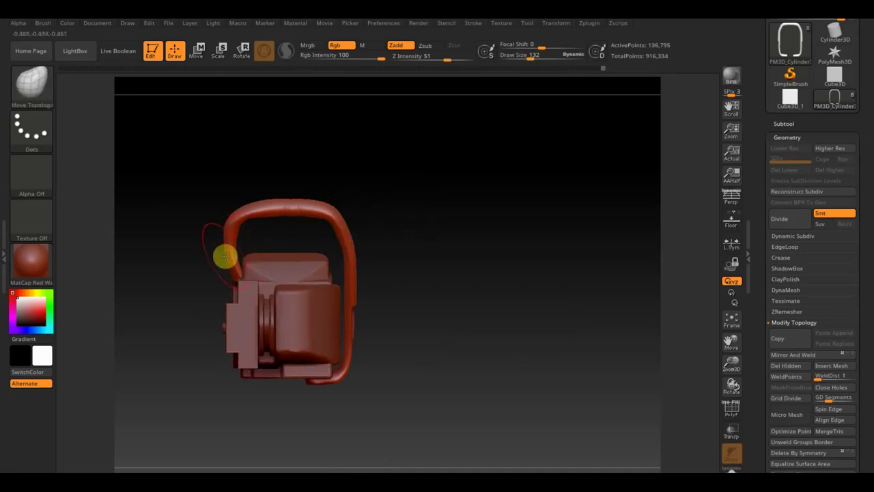
left_click_drag(224, 255, 263, 265, "shift")
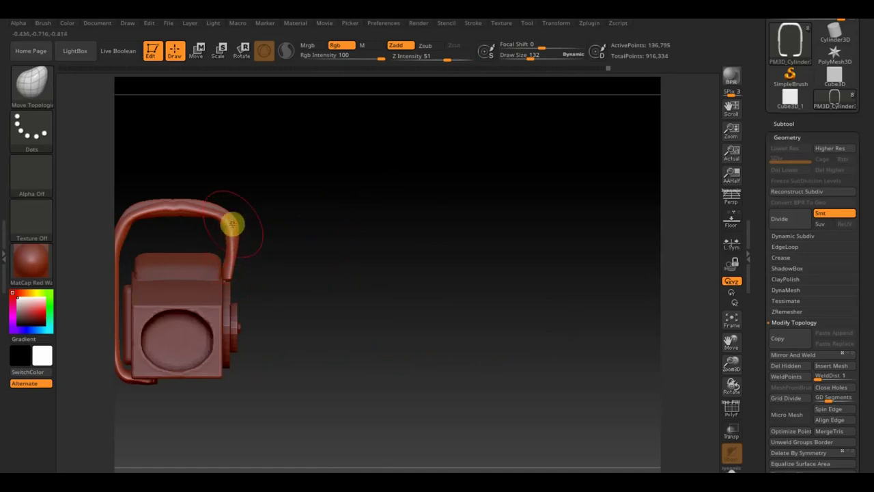
key("shift")
mouse_move(165, 208)
left_mouse_down("shift")
mouse_move(129, 203)
mouse_move(164, 209)
mouse_move(152, 209)
left_mouse_up("shift")
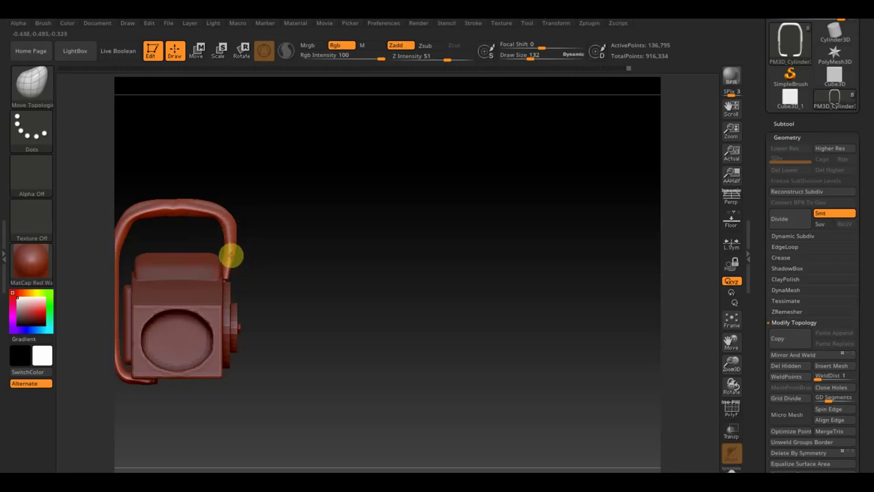
Step: Zoom in on the handle-body junction and smooth out its kink
left_click_drag(303, 245, 235, 256)
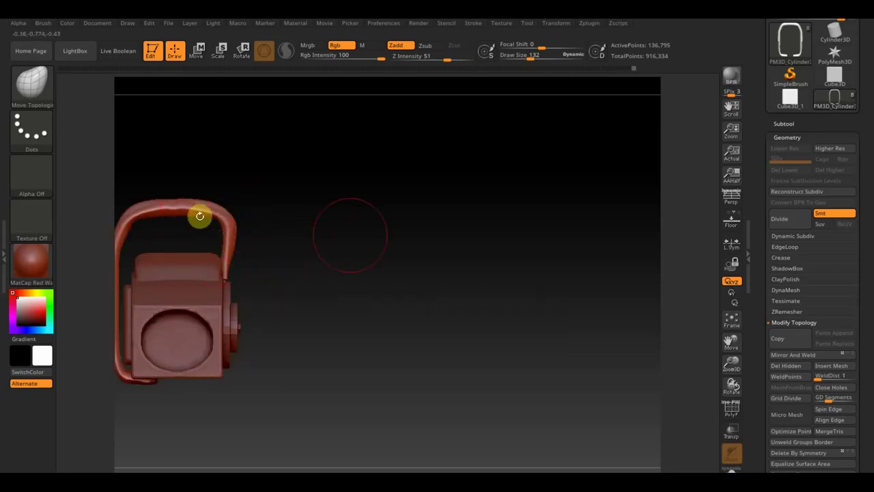
mouse_move(339, 261)
left_mouse_down("alt")
mouse_move(335, 230)
mouse_move(429, 275)
mouse_move(513, 297)
mouse_move(471, 302)
mouse_move(500, 361)
left_mouse_up("alt")
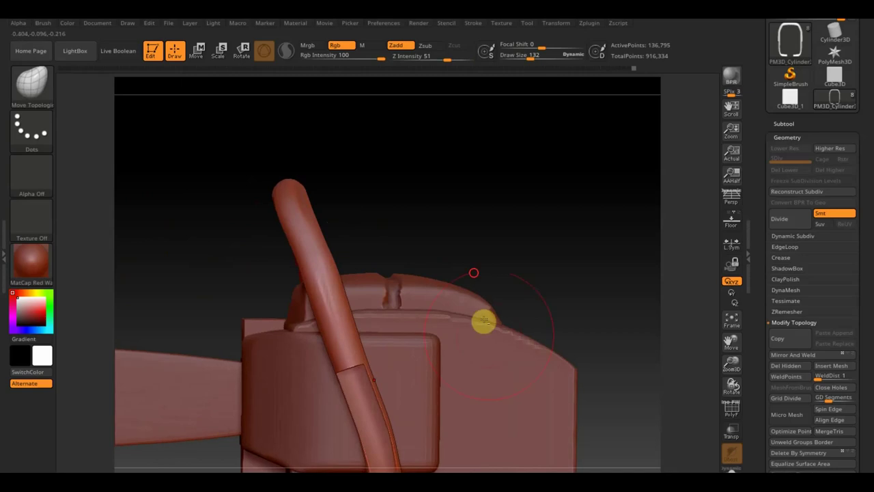
left_click_drag(482, 318, 464, 225, "alt")
key("shift")
mouse_move(393, 339)
left_mouse_down("shift")
mouse_move(355, 374)
mouse_move(347, 367)
mouse_move(307, 219)
mouse_move(358, 410)
mouse_move(437, 387)
mouse_move(428, 338)
mouse_move(369, 391)
mouse_move(455, 259)
mouse_move(451, 291)
mouse_move(360, 364)
left_mouse_up("shift")
key("b")
key("m")
key("t")
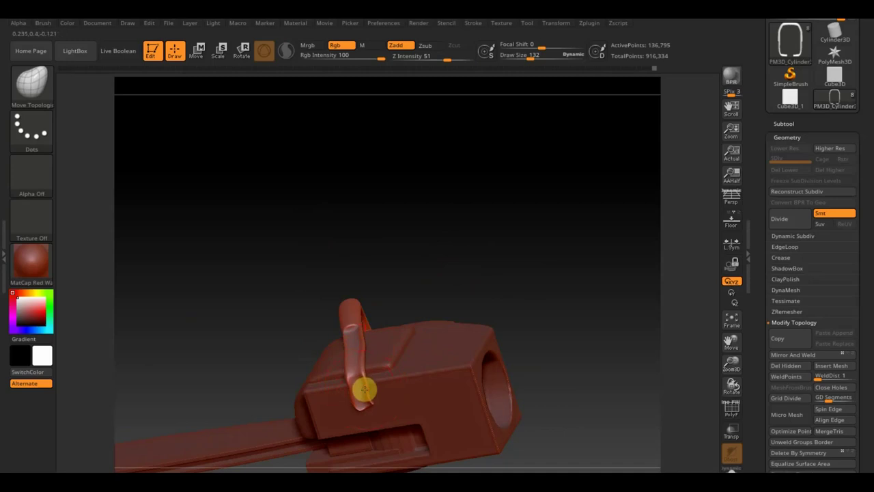
Step: Inspect the bar and handle from several angles, ending on a side view, and expand the Subtool list
mouse_move(370, 396)
left_mouse_down()
mouse_move(483, 232)
mouse_move(504, 387)
left_mouse_up()
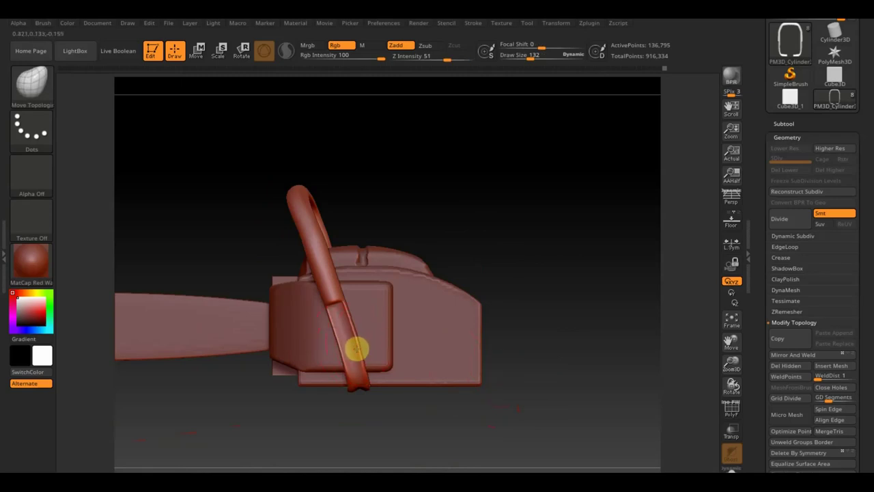
mouse_move(462, 228)
left_mouse_down()
mouse_move(519, 223)
mouse_move(504, 243)
left_mouse_up()
mouse_move(462, 317)
left_mouse_down()
mouse_move(499, 318)
mouse_move(537, 337)
mouse_move(563, 323)
mouse_move(466, 250)
left_mouse_up()
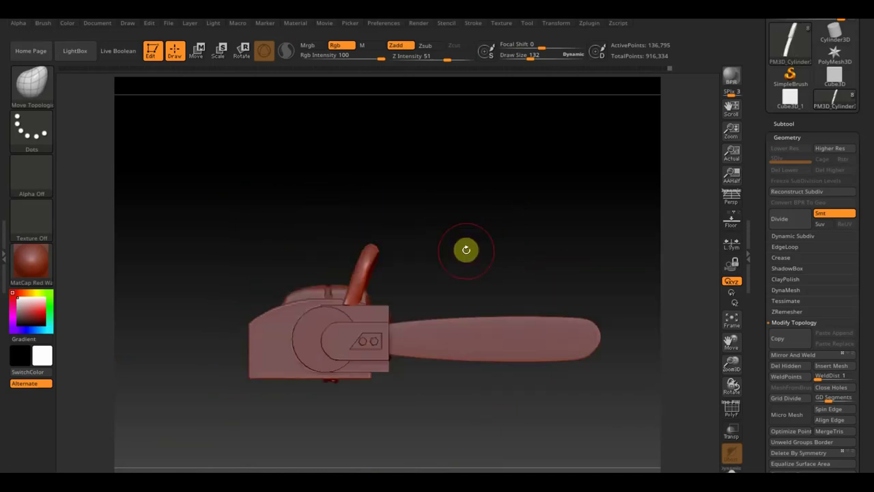
mouse_move(467, 249)
left_mouse_down()
mouse_move(414, 256)
mouse_move(483, 244)
left_mouse_up()
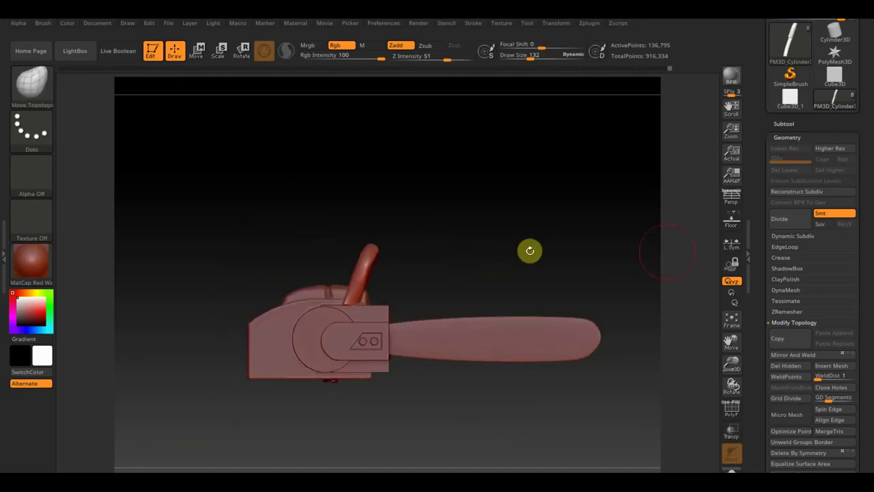
left_click(786, 124)
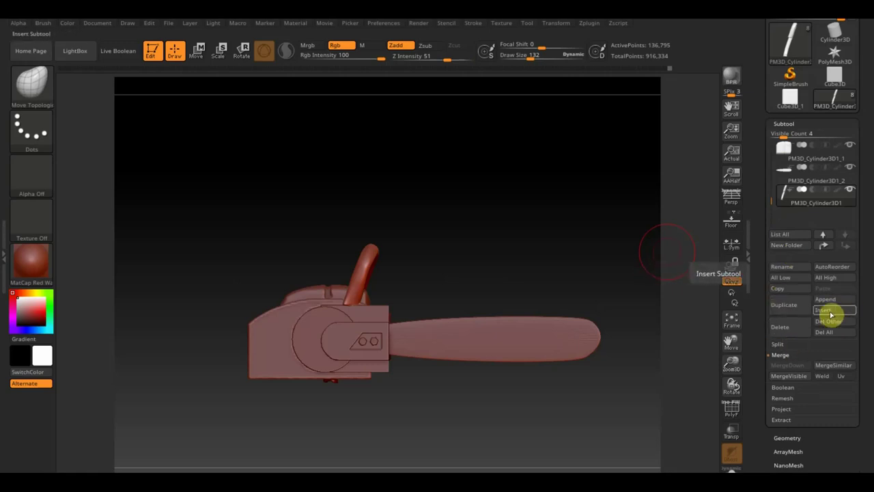
Step: Append a Cube3D subtool, scale it down and position it above the bar in front of the body
left_click(828, 301)
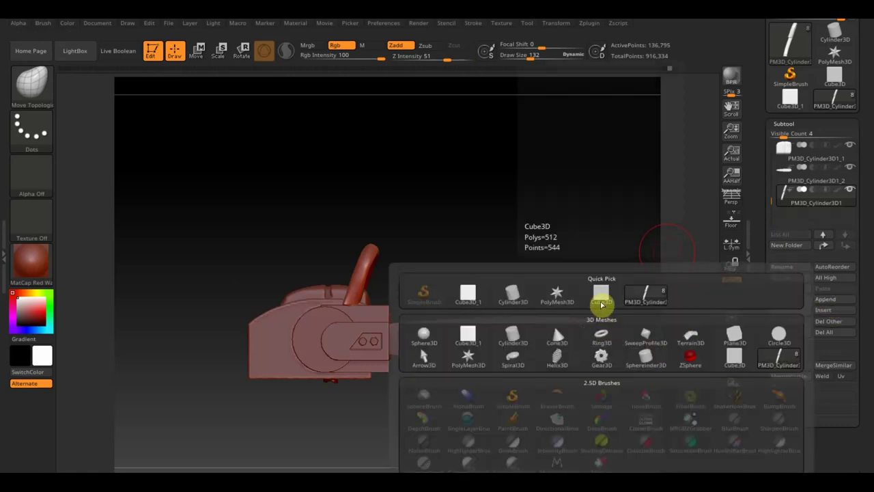
left_click(469, 335)
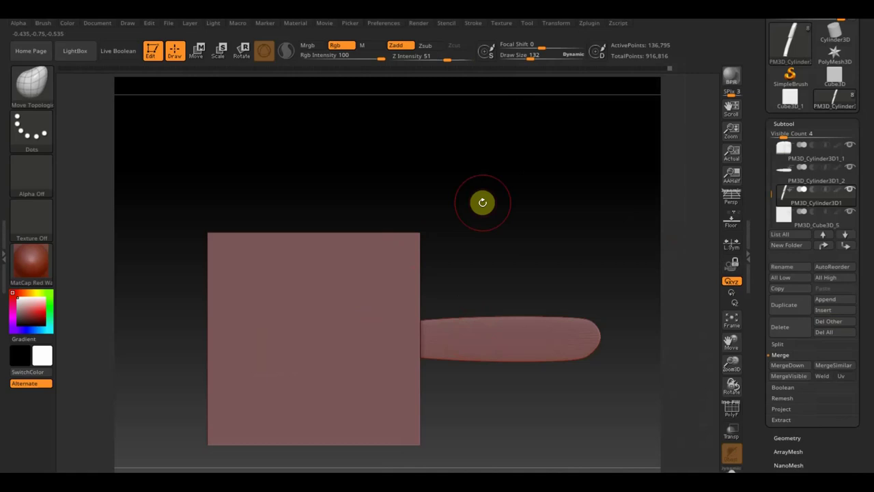
key("n")
left_click(649, 243)
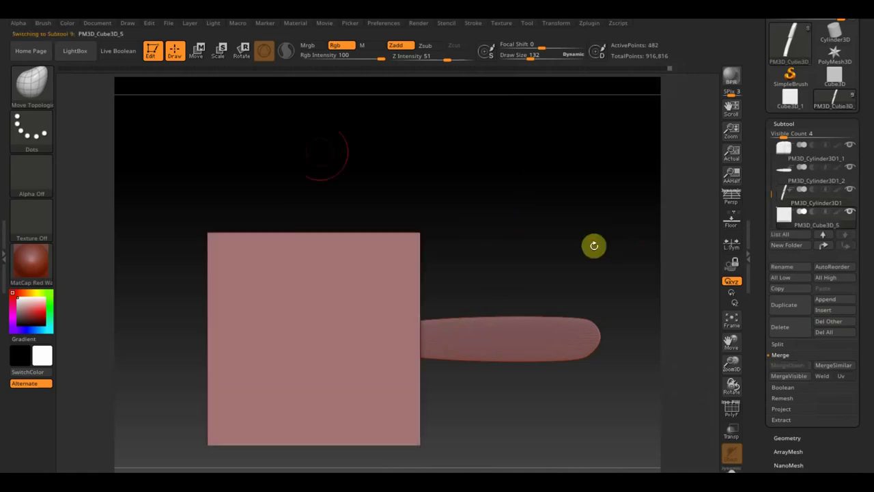
left_click(197, 49)
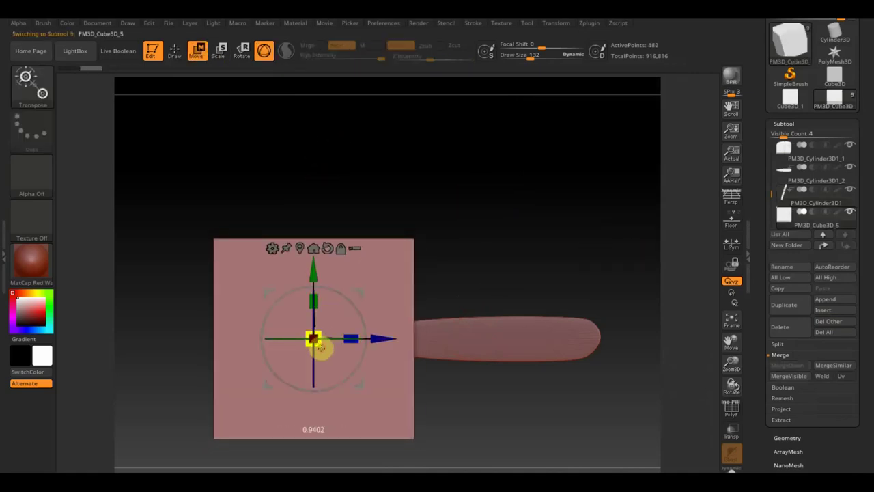
left_click_drag(318, 344, 274, 293)
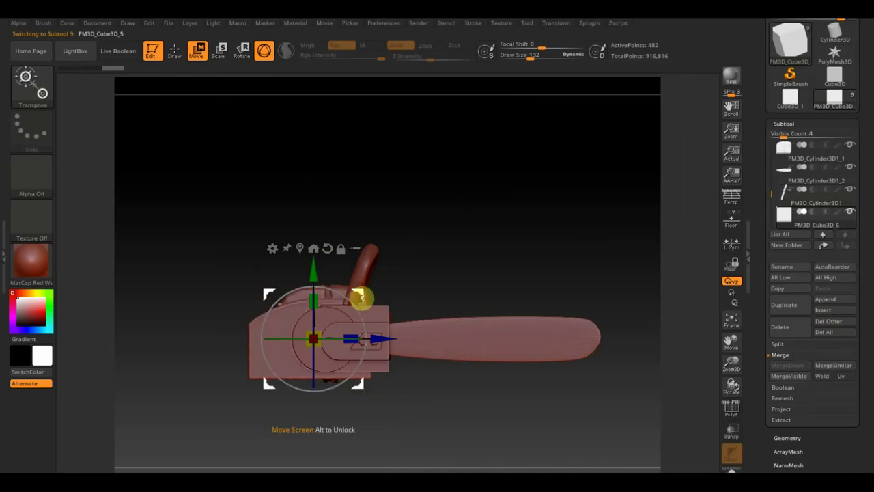
left_click_drag(383, 340, 435, 342)
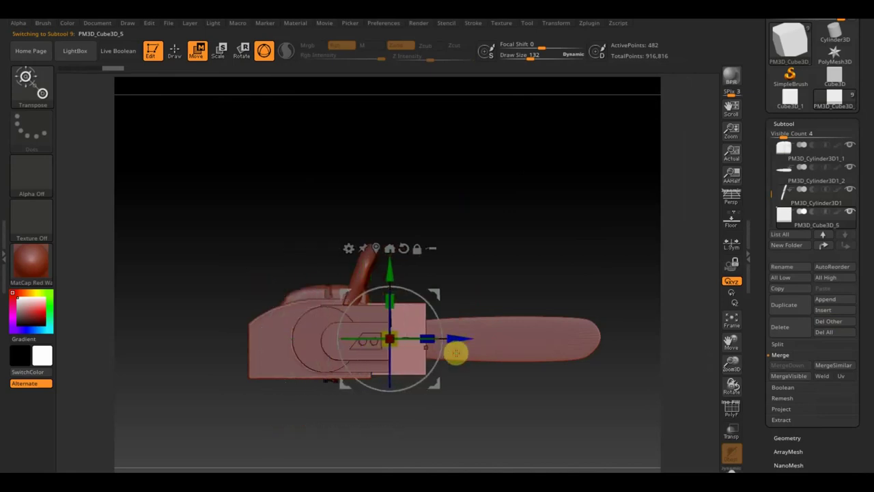
left_click_drag(406, 275, 406, 242)
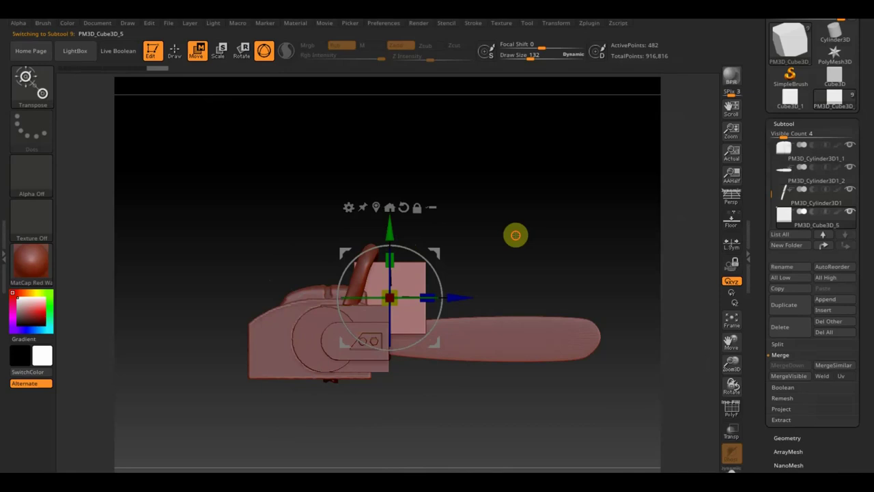
Step: Duplicate the cube as PM3D_Cube3D_6 and reselect the original cube
left_click_drag(515, 235, 487, 255, "shift")
left_click_drag(349, 297, 350, 296)
mouse_move(369, 297)
left_mouse_down()
mouse_move(527, 326)
mouse_move(597, 324)
mouse_move(580, 286)
left_mouse_up()
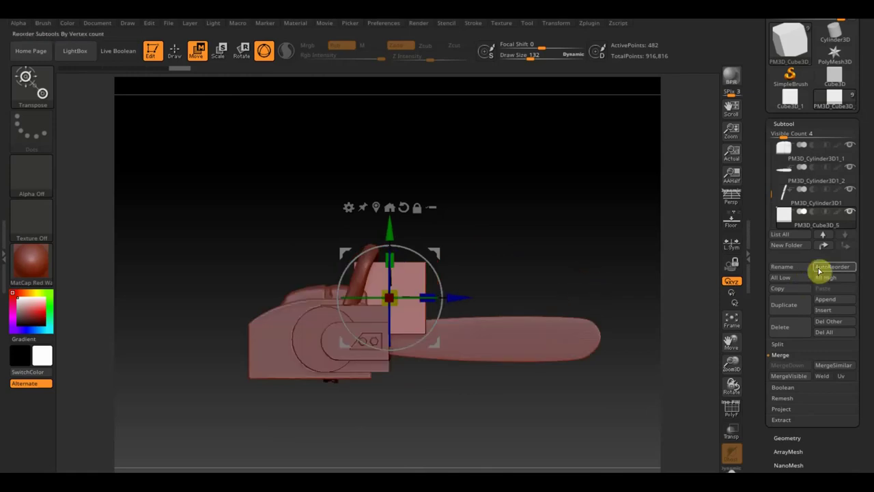
left_click(792, 311)
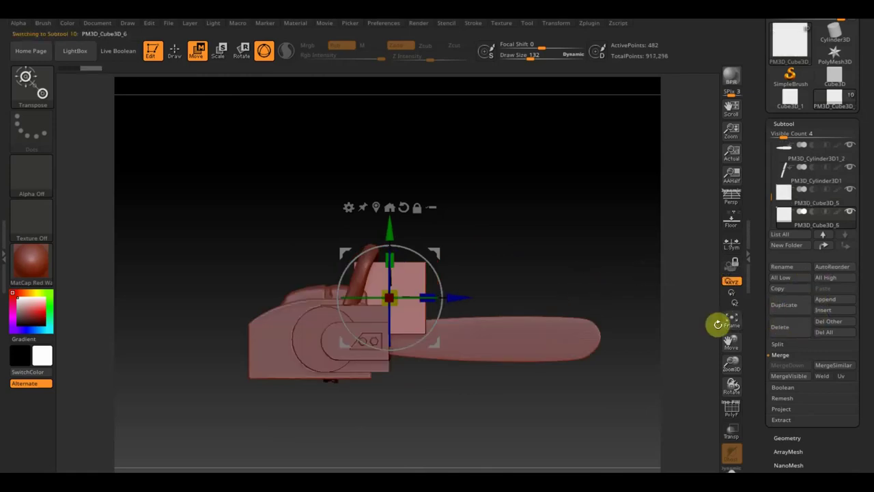
left_click(174, 51)
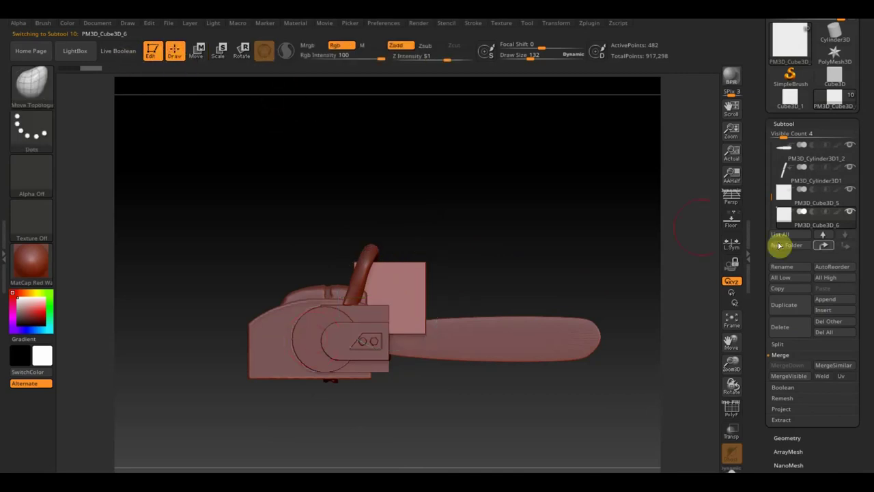
left_click(801, 207)
key("ctrl+shift")
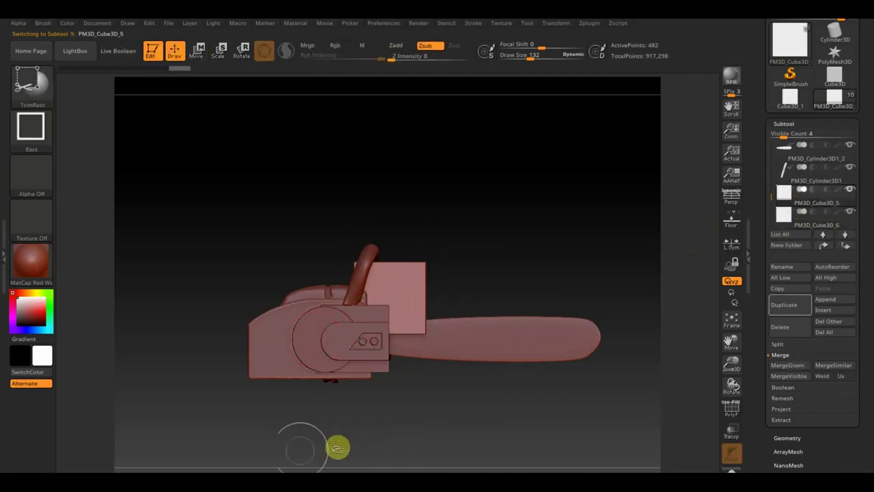
Step: Slice the cube into a slanted wedge with two TrimCurve cuts
left_click(51, 111)
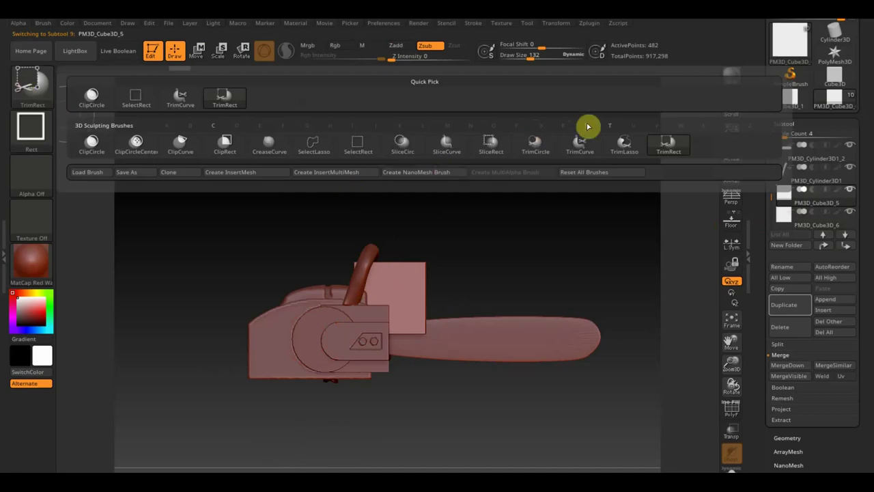
left_click(582, 145)
left_click_drag(321, 428, 419, 198, "ctrl+shift")
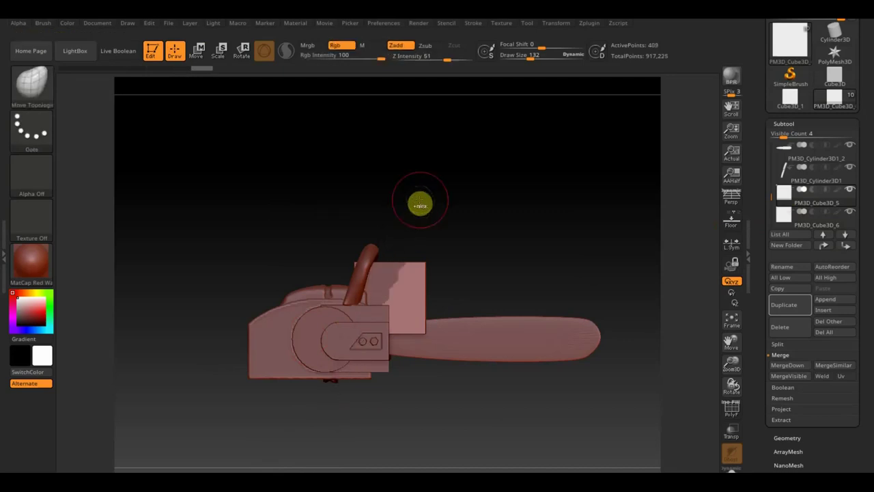
left_click(851, 216)
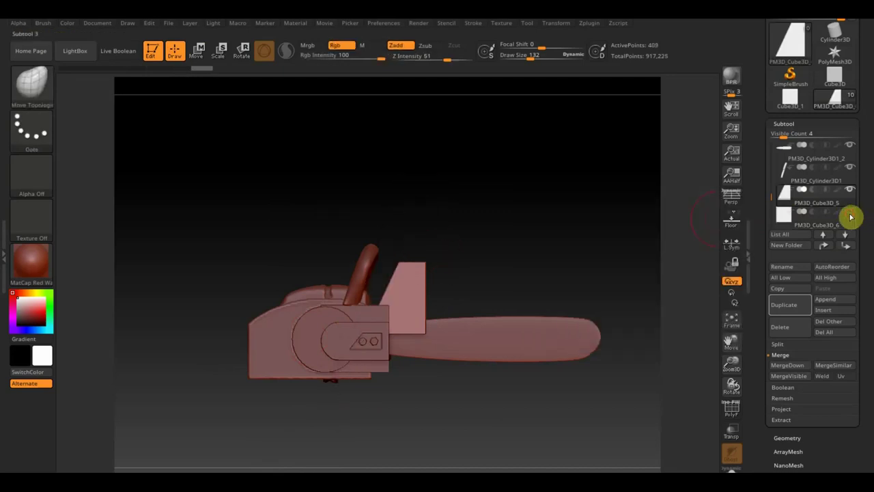
mouse_move(468, 172)
left_mouse_down("ctrl+shift")
mouse_move(373, 418)
mouse_move(341, 426)
mouse_move(578, 214)
mouse_move(528, 225)
mouse_move(548, 250)
mouse_move(494, 293)
mouse_move(470, 287)
mouse_move(534, 279)
mouse_move(544, 296)
mouse_move(544, 346)
mouse_move(517, 271)
left_mouse_up("ctrl+shift")
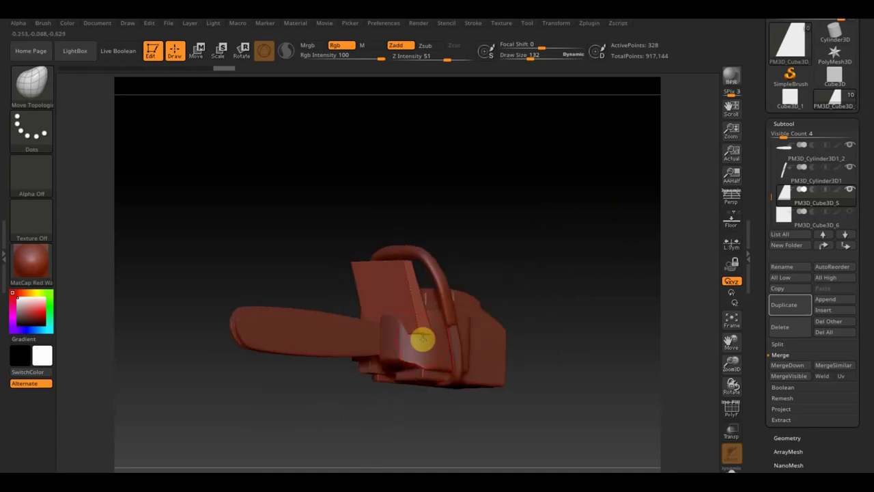
mouse_move(557, 293)
left_mouse_down()
mouse_move(556, 341)
mouse_move(581, 323)
mouse_move(578, 300)
mouse_move(553, 293)
mouse_move(592, 282)
mouse_move(587, 294)
left_mouse_up()
Step: Subdivide the wedge twice with Ctrl+D and check it from above and front
key("ctrl+d")
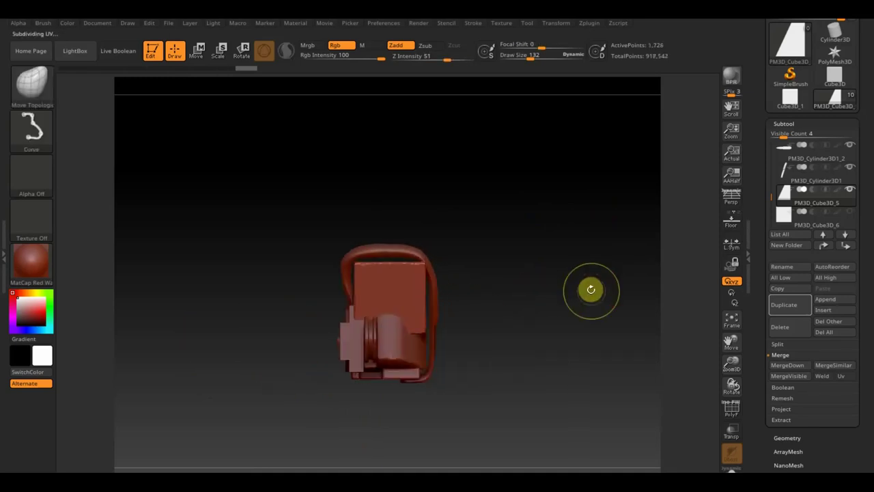
key("ctrl+d")
key("ctrl+d")
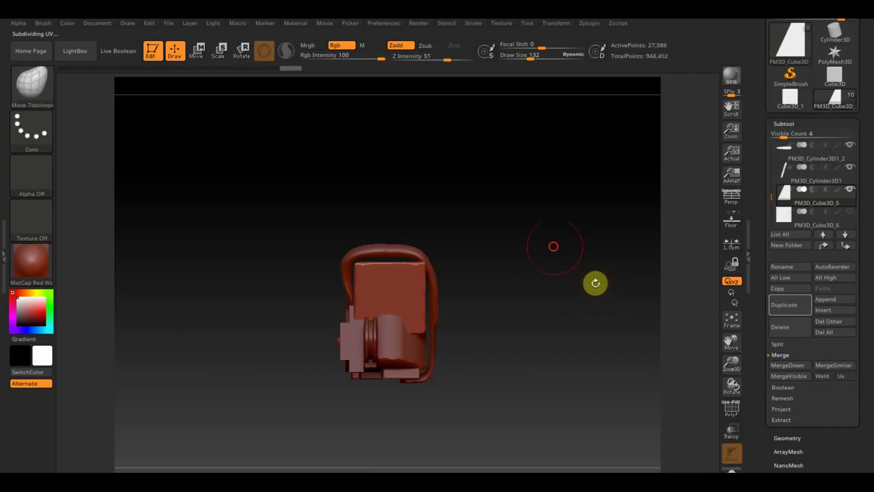
left_click_drag(594, 283, 545, 342)
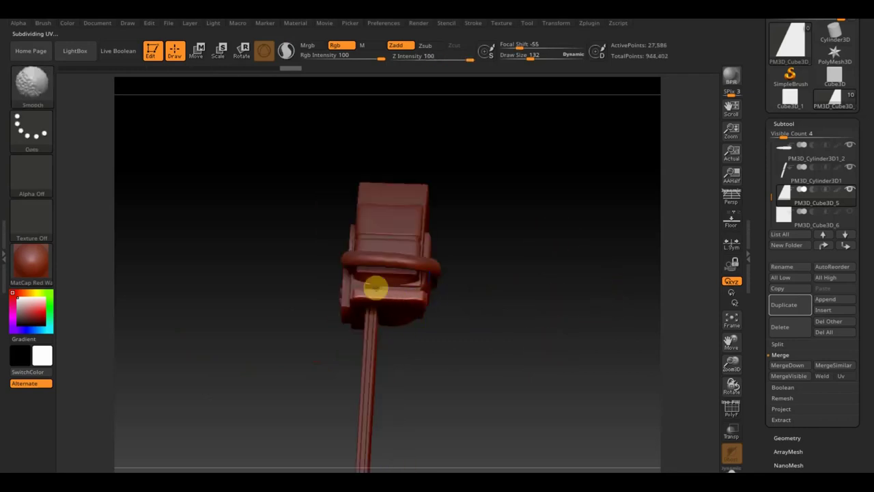
mouse_move(392, 307)
left_mouse_down()
mouse_move(550, 263)
mouse_move(357, 287)
left_mouse_up()
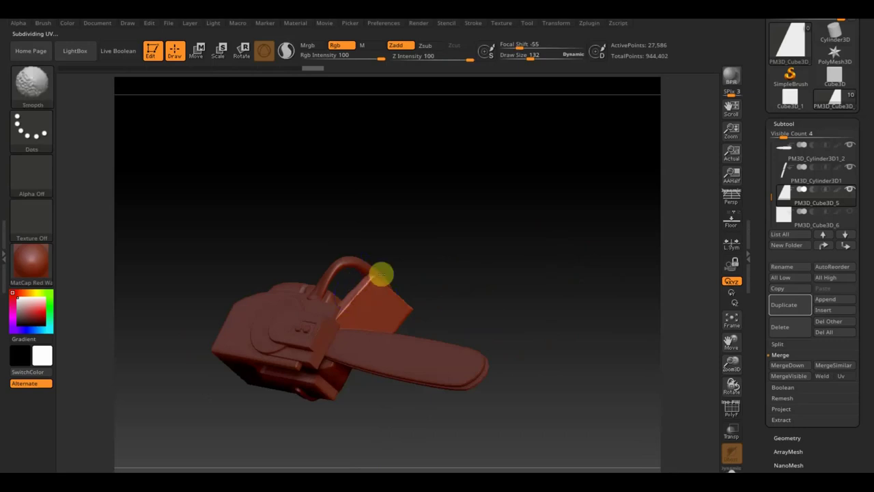
left_click_drag(465, 325, 511, 310, "shift")
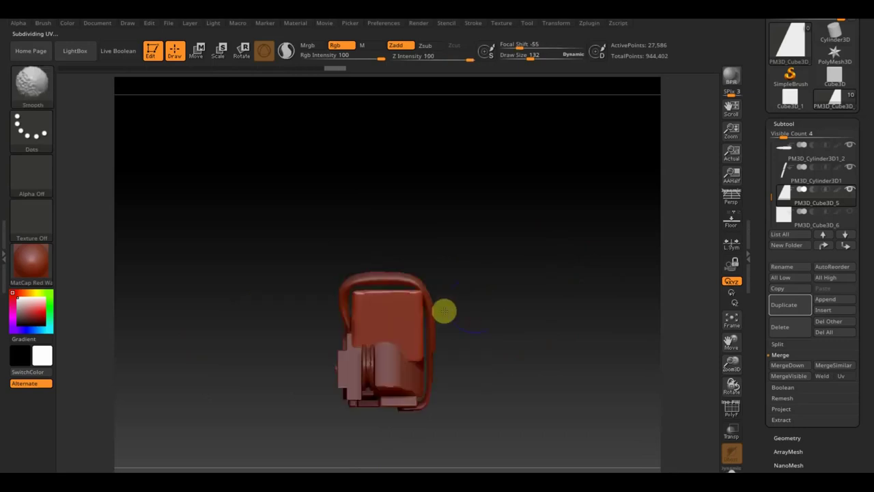
Step: Delete lower subdivisions and DynaMesh the piece at resolution 544, then check its profile
left_click(787, 438)
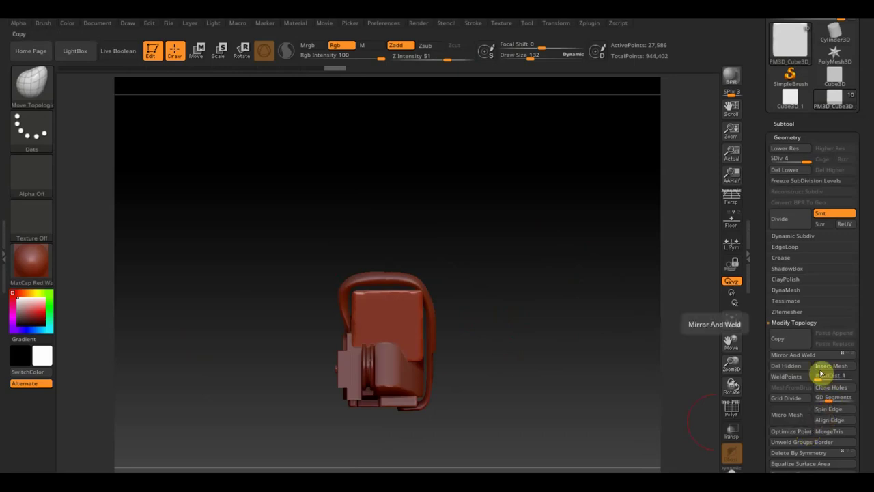
left_click(795, 172)
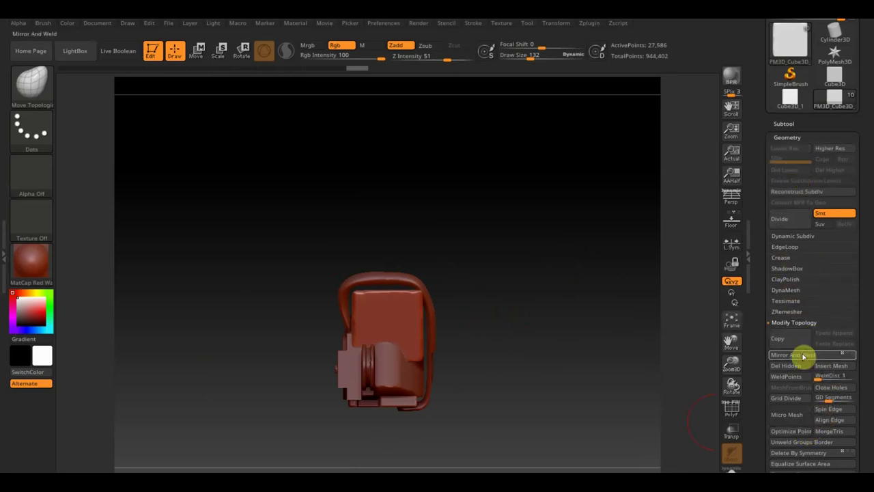
left_click(786, 290)
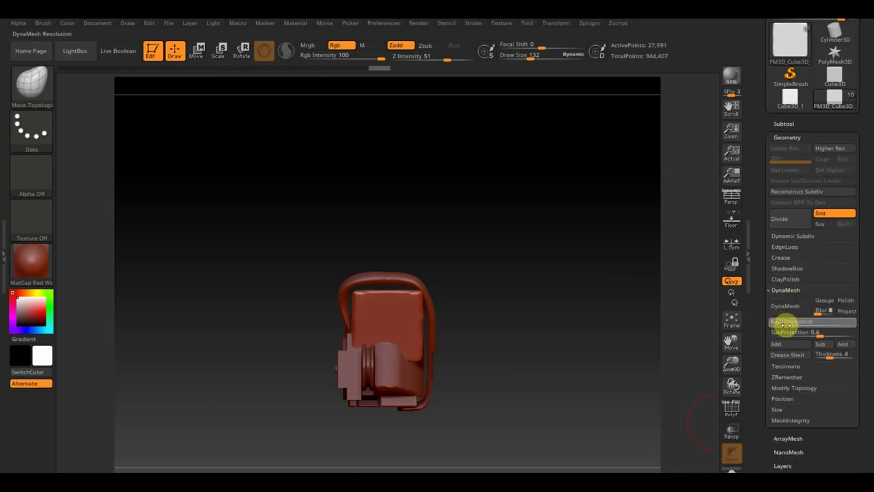
left_click_drag(784, 326, 791, 313)
left_click(791, 309)
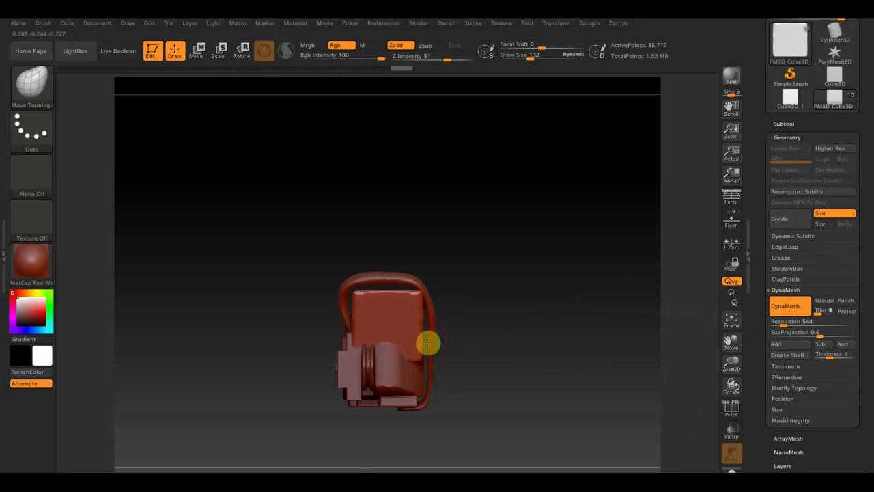
key("shift")
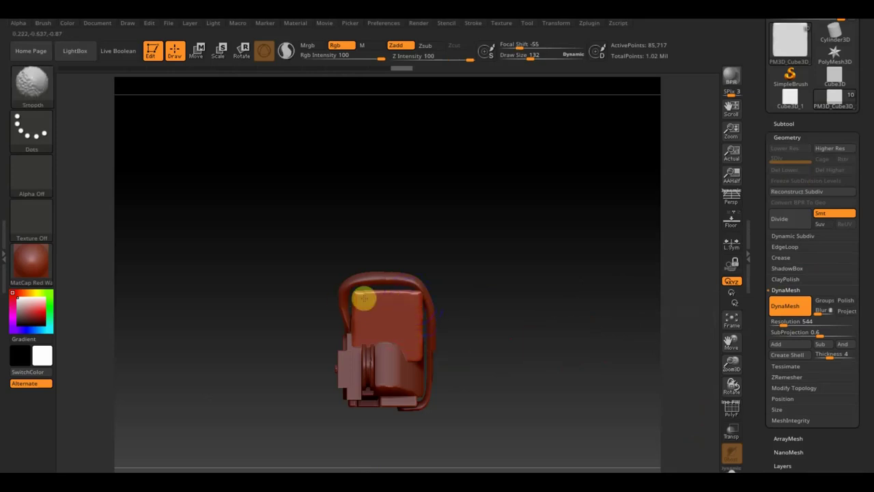
mouse_move(502, 337)
left_mouse_down()
mouse_move(551, 359)
mouse_move(525, 349)
mouse_move(585, 351)
mouse_move(576, 301)
left_mouse_up()
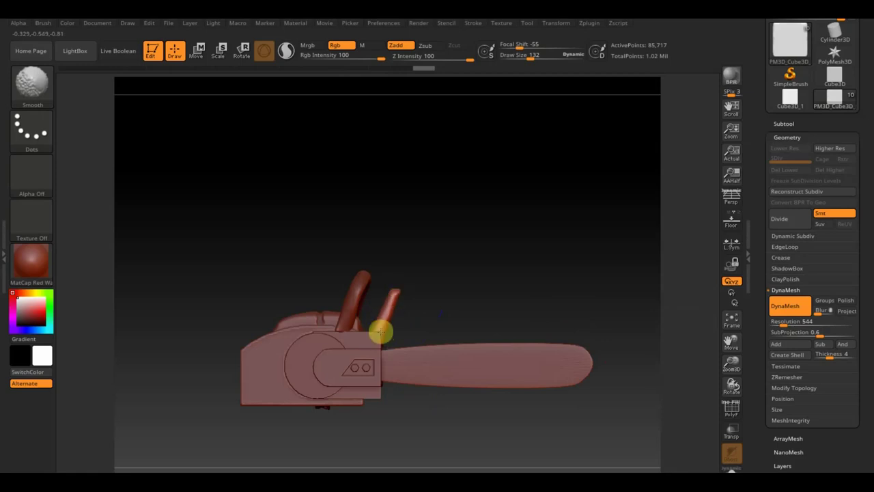
mouse_move(431, 306)
left_mouse_down()
mouse_move(410, 309)
mouse_move(509, 287)
left_mouse_up()
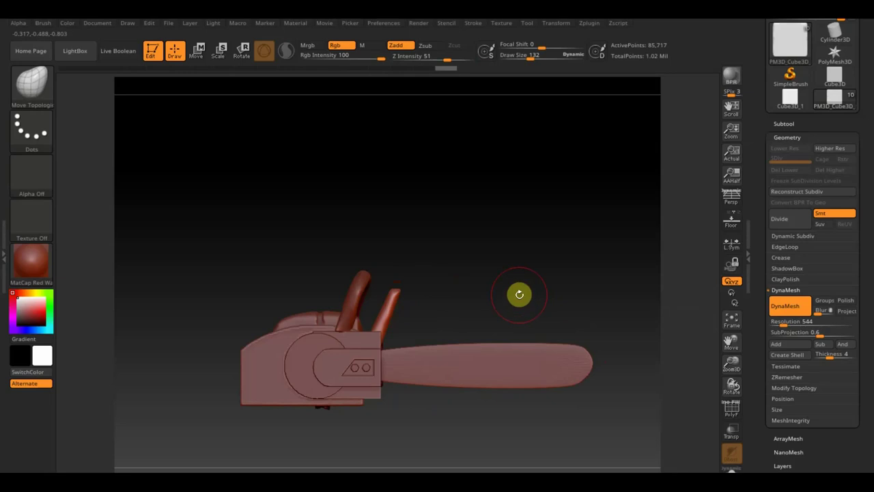
Step: Select PM3D_Cube3D_6 and flatten it into a thin slab tilted about 26 degrees
left_click(784, 124)
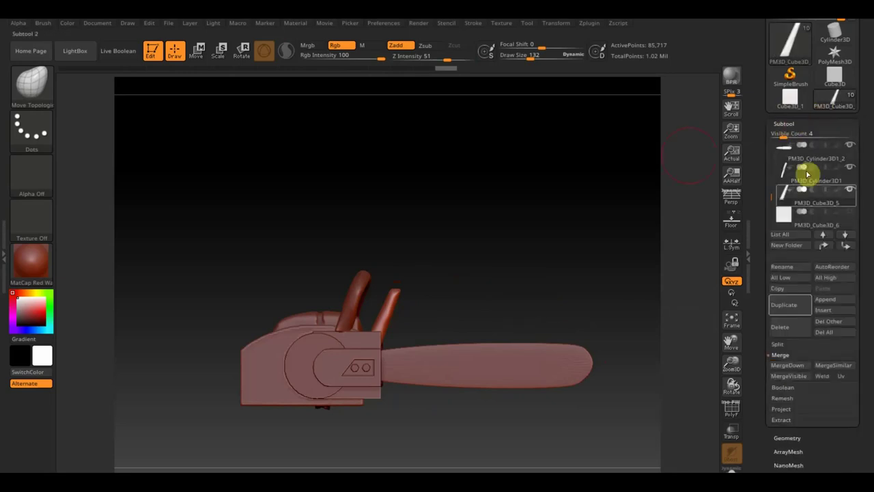
left_click(796, 220)
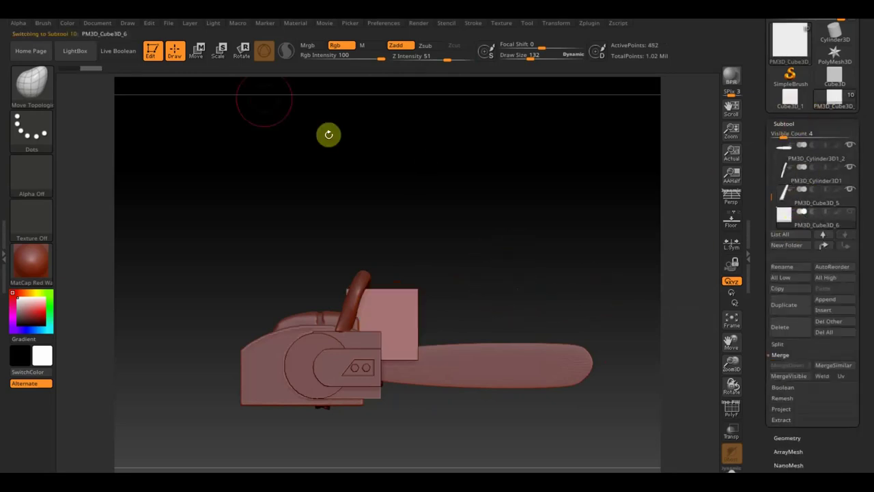
left_click(206, 56)
left_click_drag(429, 293, 429, 318)
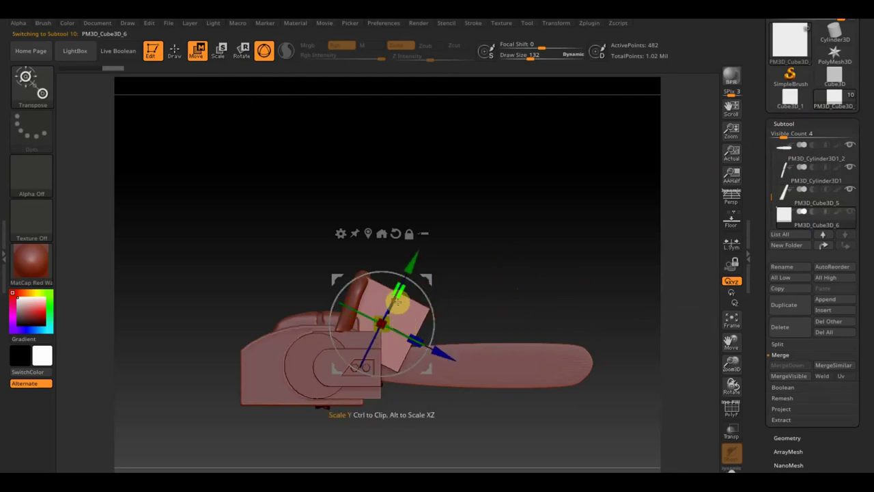
left_click_drag(403, 292, 395, 316)
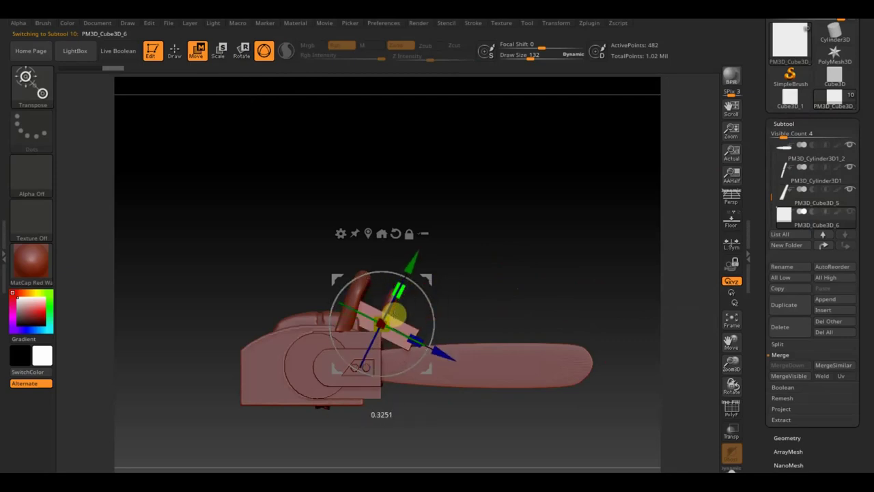
Step: Raise the slab and slide it onto the housing top inside the handle loop
left_click_drag(412, 260, 422, 252)
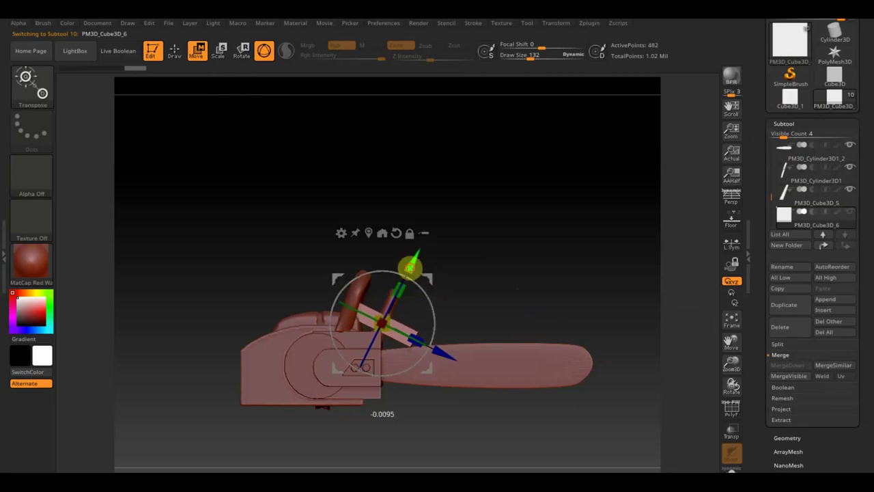
left_click_drag(486, 257, 444, 257, "shift")
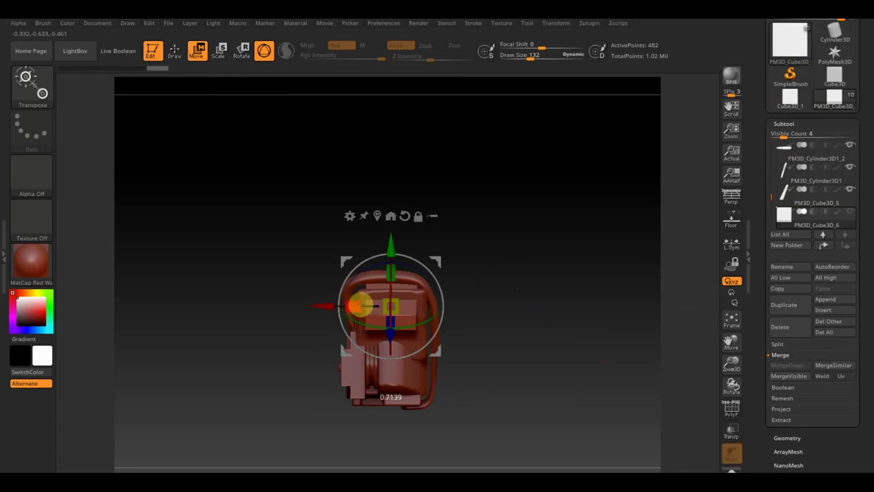
mouse_move(511, 310)
left_mouse_down()
mouse_move(515, 287)
mouse_move(539, 371)
mouse_move(547, 323)
mouse_move(565, 346)
mouse_move(579, 346)
left_mouse_up()
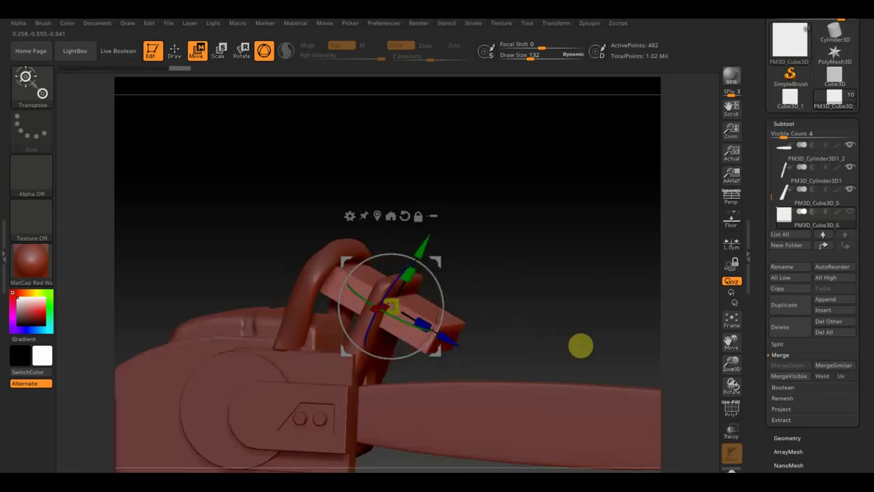
left_click_drag(451, 334, 462, 345)
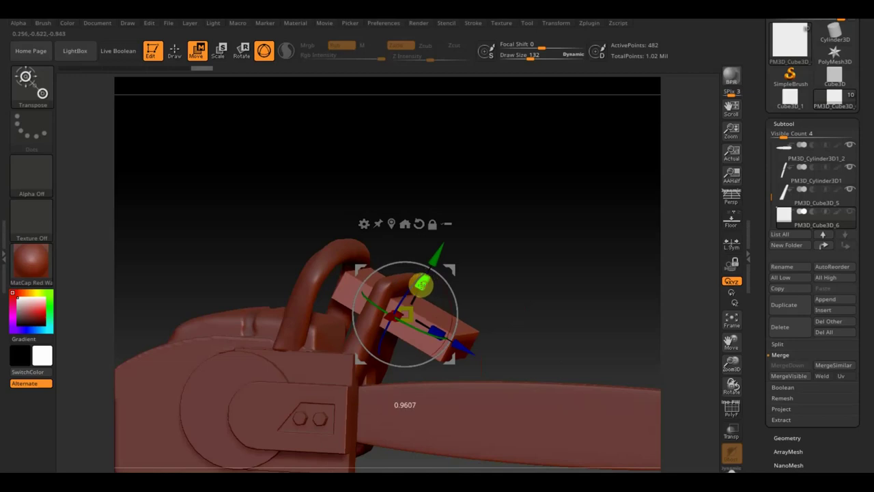
mouse_move(486, 286)
left_mouse_down()
mouse_move(434, 267)
mouse_move(555, 269)
left_mouse_up()
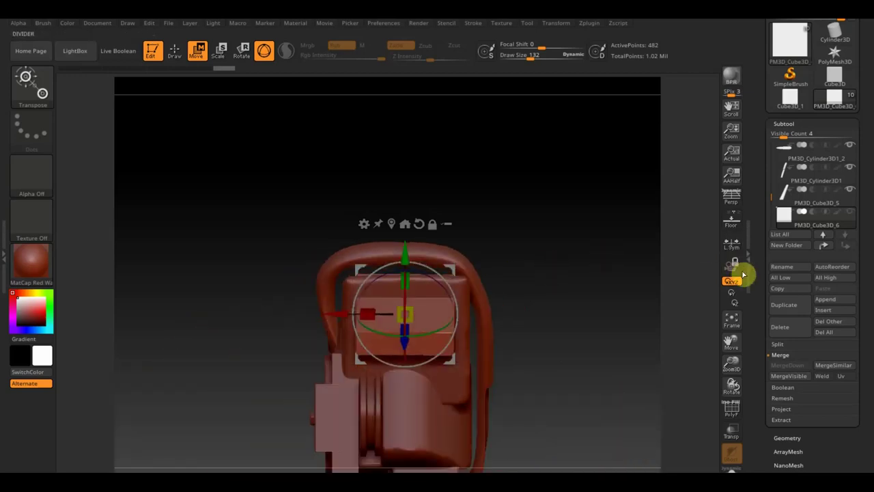
Step: DynaMesh the slab, then pull out a duplicate slab offset below it
left_click(789, 438)
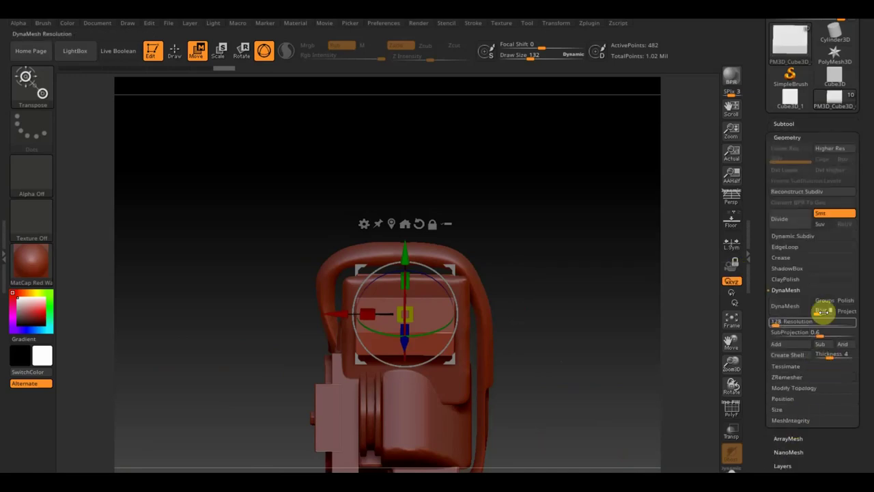
left_click(785, 306)
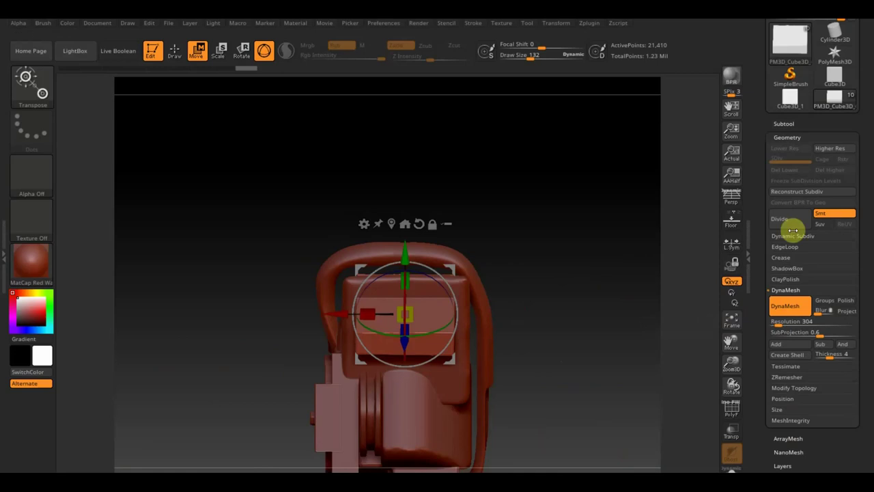
left_click(784, 124)
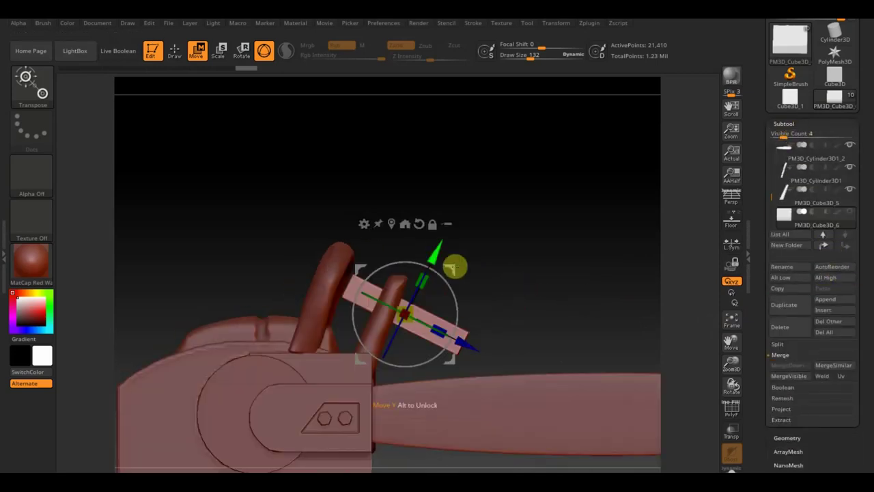
left_click_drag(442, 248, 424, 283)
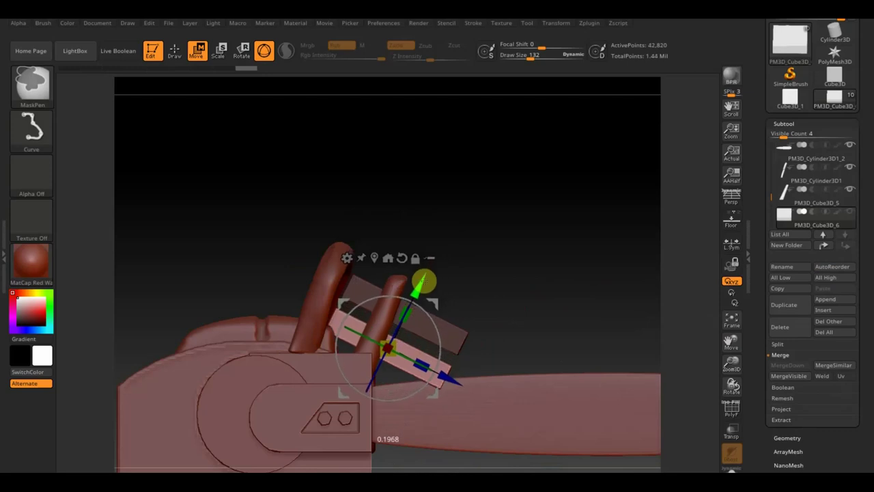
mouse_move(416, 313)
left_mouse_down()
mouse_move(432, 277)
mouse_move(413, 315)
left_mouse_up()
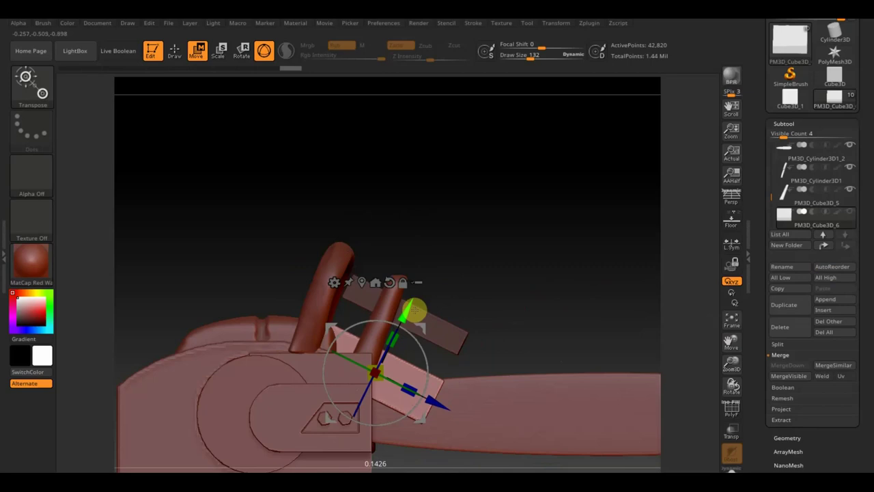
Step: Check both slabs' placement from the front and select PM3D_Cube3D_5
mouse_move(524, 265)
left_mouse_down()
mouse_move(474, 277)
mouse_move(469, 260)
left_mouse_up()
mouse_move(571, 269)
left_mouse_down()
mouse_move(599, 281)
mouse_move(580, 269)
mouse_move(601, 293)
mouse_move(597, 280)
left_mouse_up()
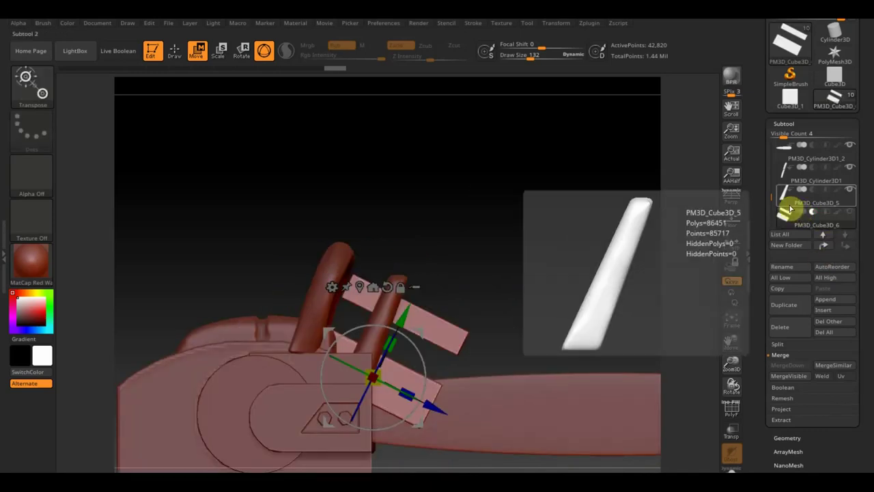
left_click(792, 204)
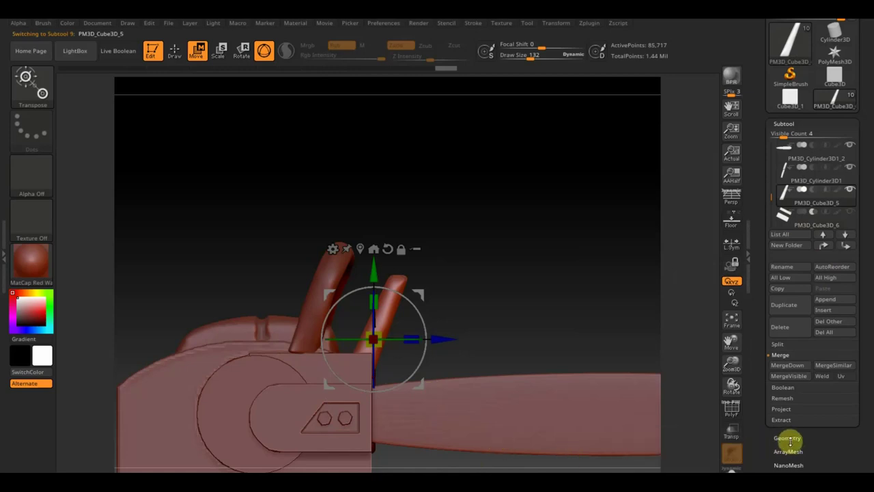
Step: MergeDown the slabs into PM3D_Cube3D_5 and re-DynaMesh to cut the slot, then hide the gizmo
left_click(792, 367)
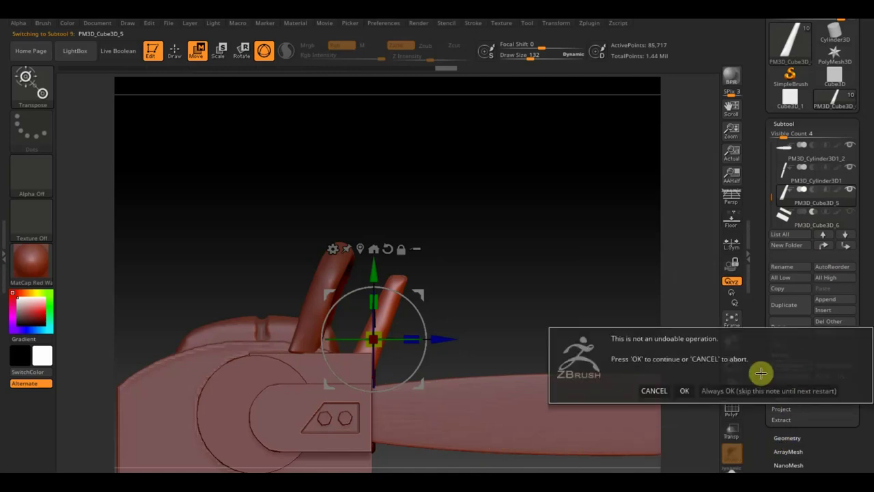
left_click(690, 390)
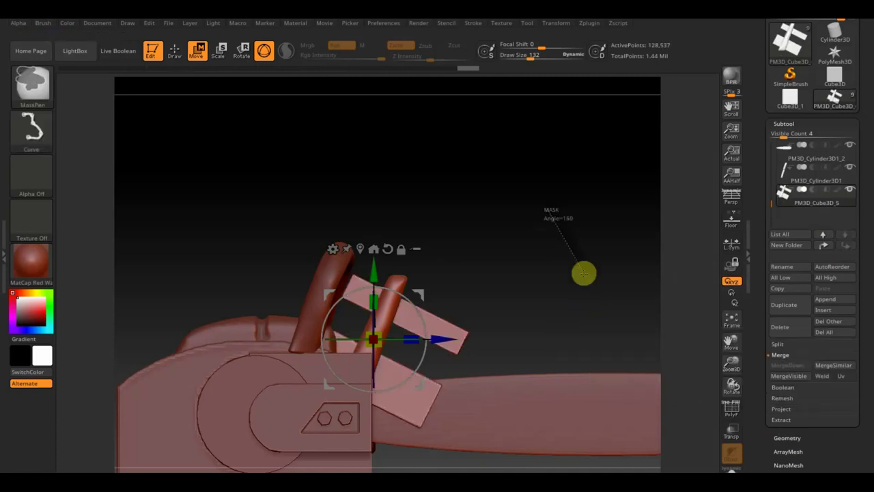
left_click_drag(583, 273, 552, 282)
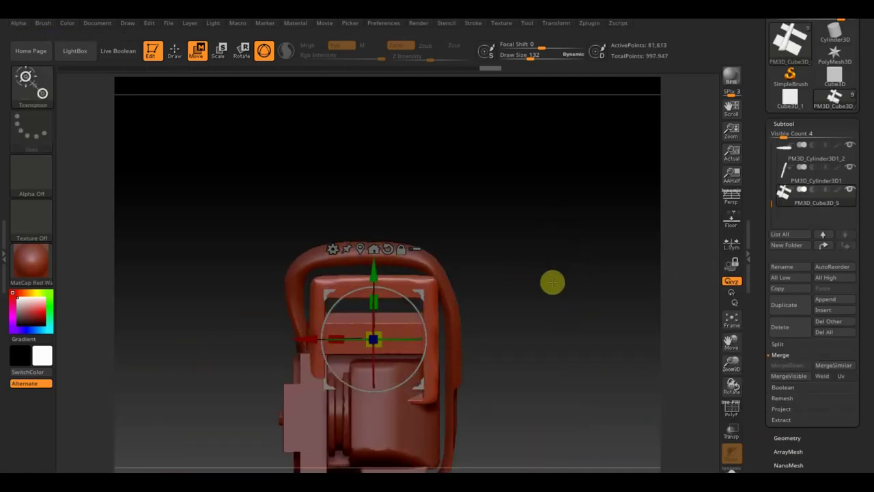
left_click(219, 49)
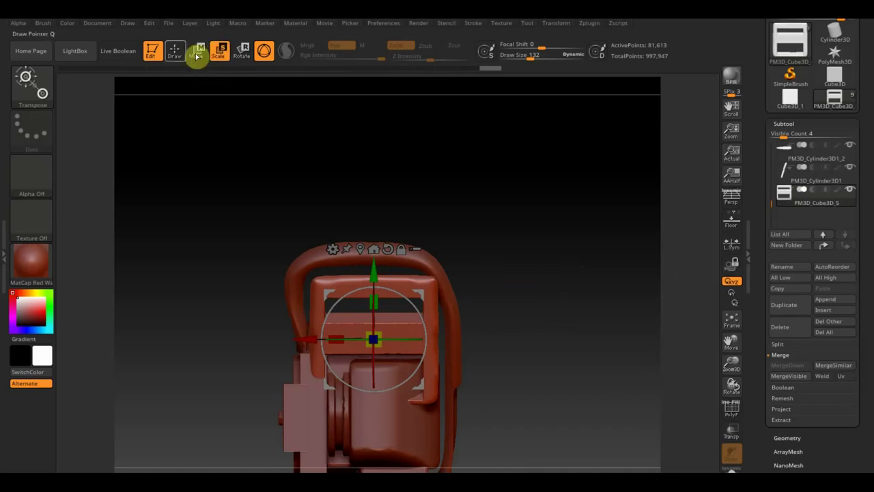
left_click(178, 53)
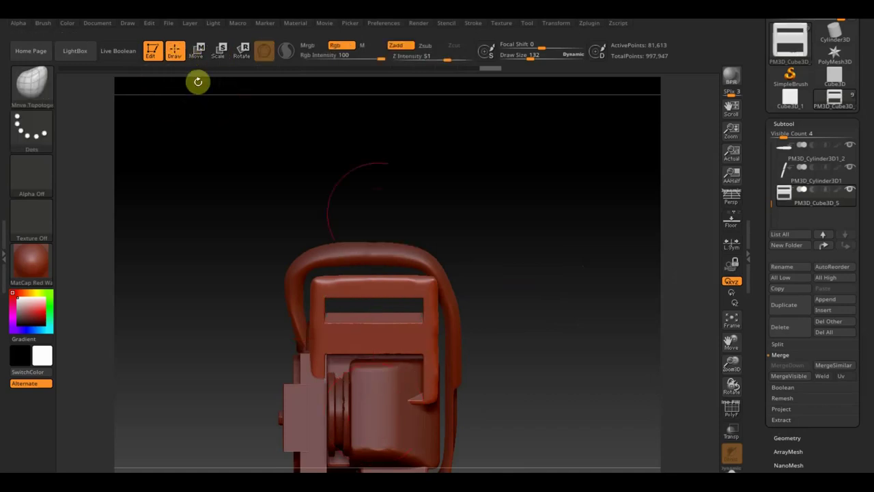
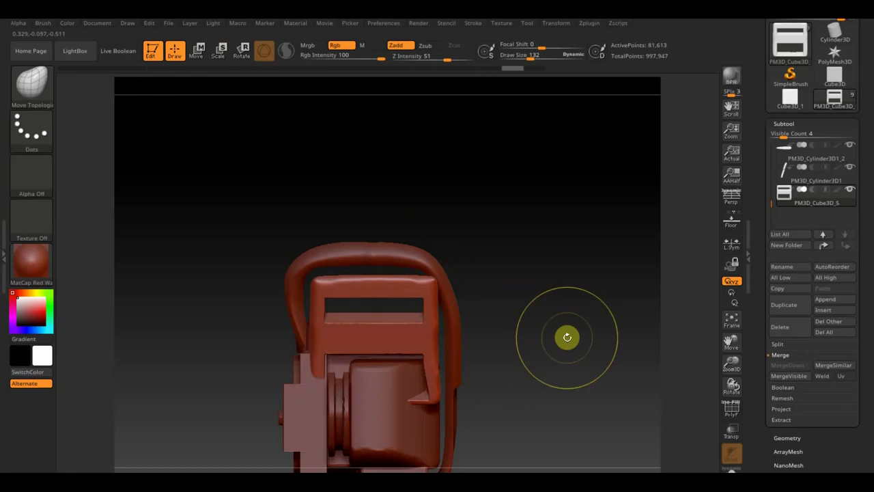
Step: Solo the frame-shaped cube piece and TrimRect away its lower crossbar
left_click(847, 191, "shift")
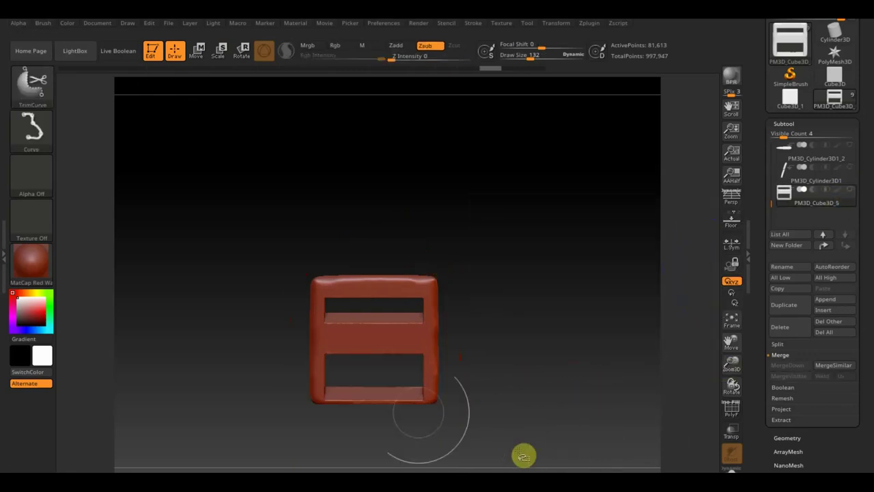
left_click(34, 87, "ctrl+shift")
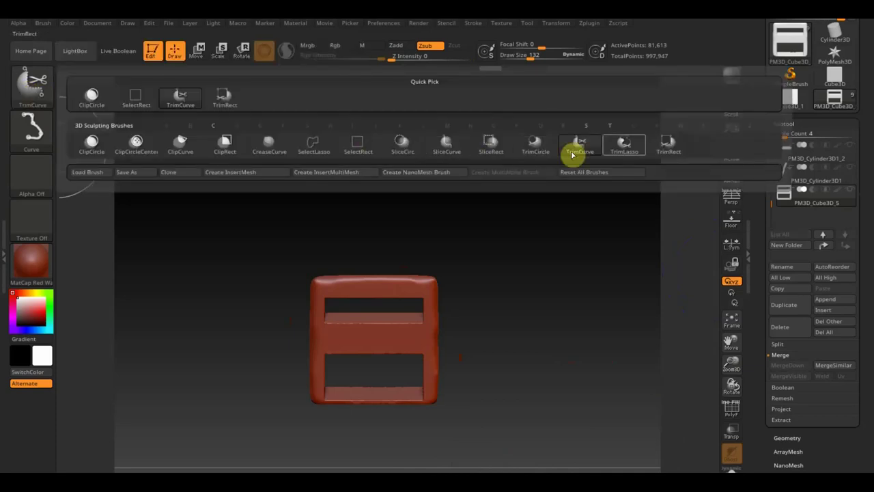
left_click(668, 144)
mouse_move(433, 461)
left_mouse_down("ctrl+shift")
mouse_move(383, 387)
mouse_move(325, 368)
left_mouse_up("ctrl+shift")
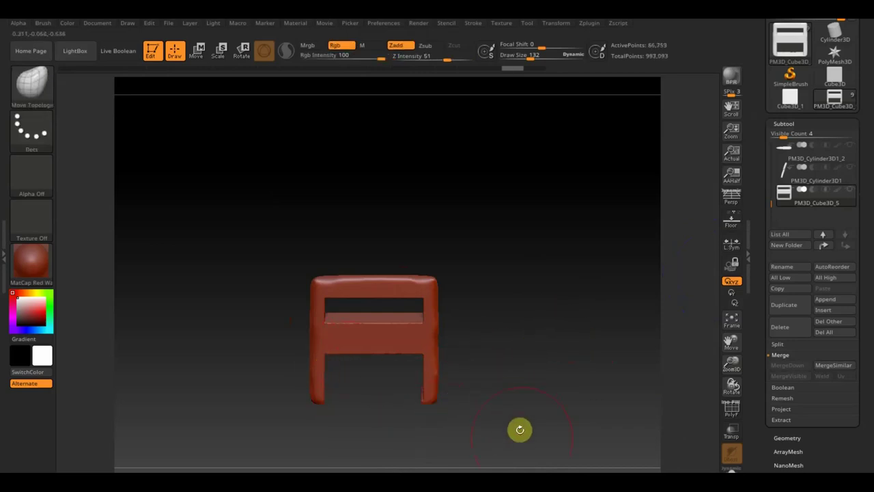
Step: Mask the frame's lower right leg and invert the mask so only that leg is free
left_click_drag(520, 429, 406, 376, "ctrl")
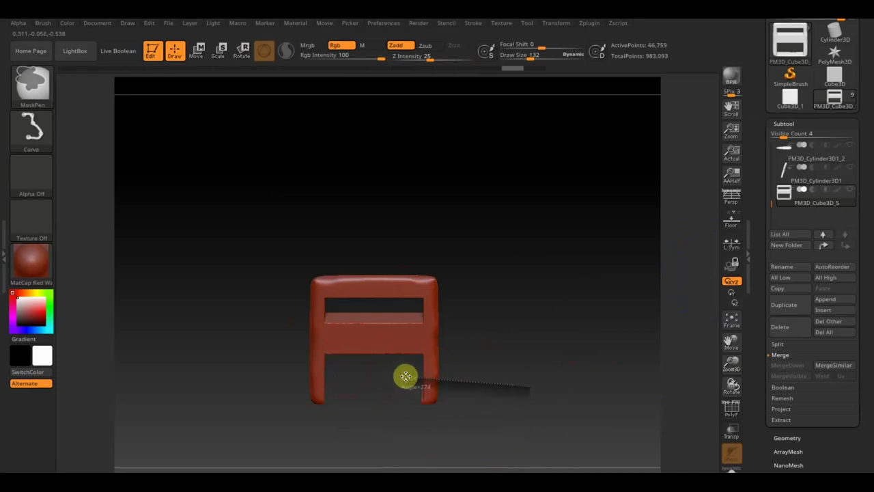
left_click_drag(402, 378, 376, 453, "ctrl")
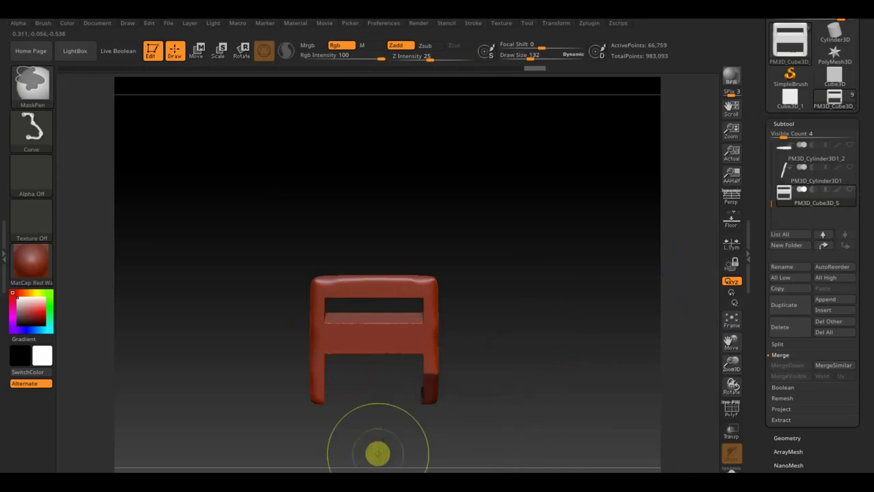
left_click(549, 273, "ctrl")
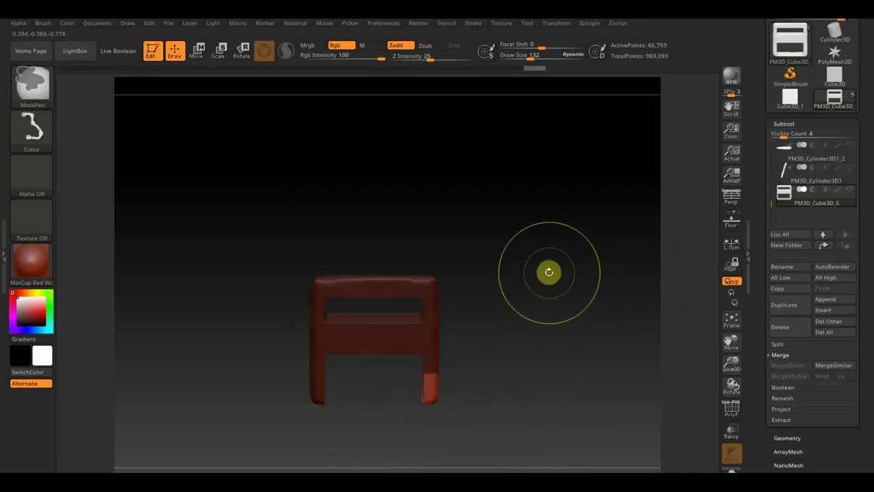
Step: Stretch the unmasked leg downward and tilt it about 11.7 degrees with the Transpose gizmo
left_click(198, 50)
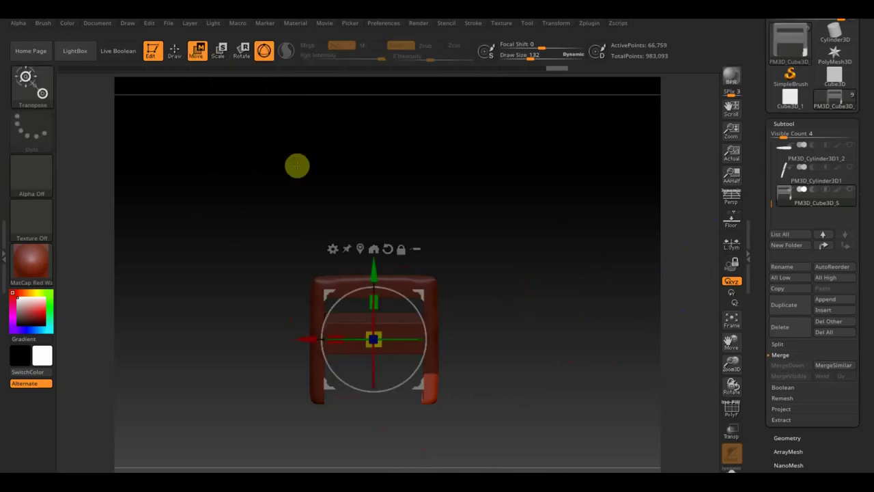
left_click_drag(373, 269, 373, 299)
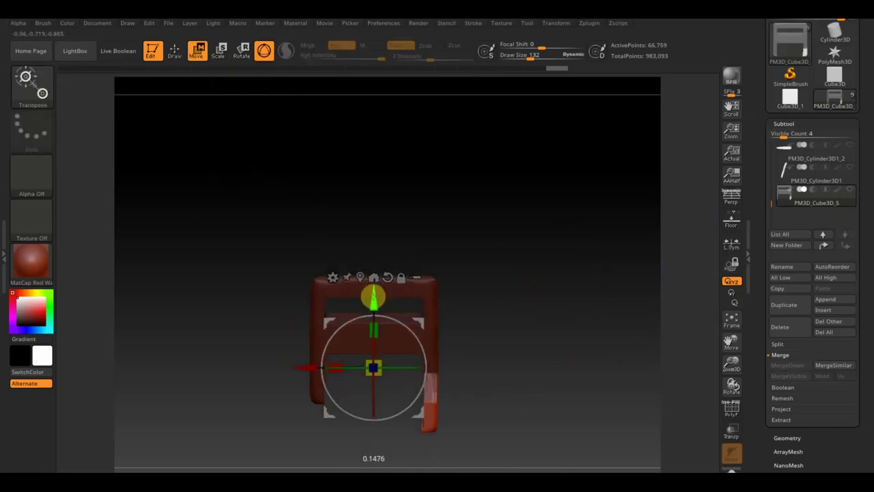
left_click_drag(535, 306, 476, 313)
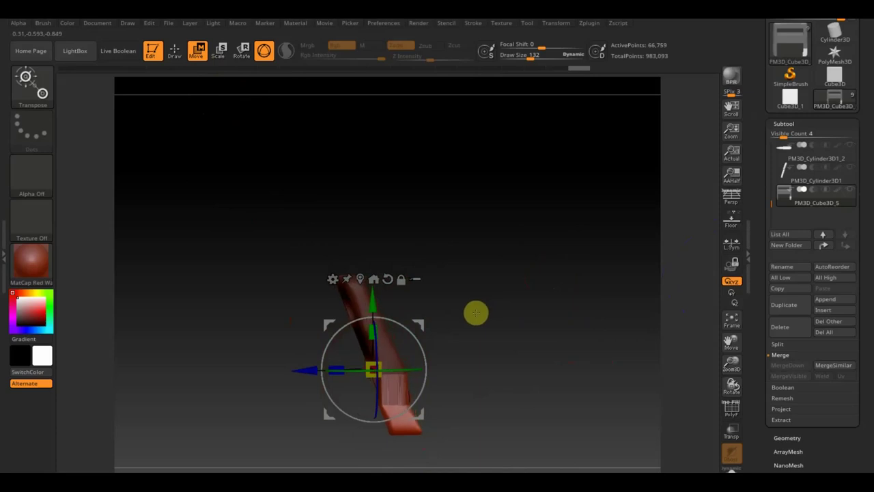
mouse_move(444, 356)
left_mouse_down()
mouse_move(433, 340)
mouse_move(440, 332)
mouse_move(523, 328)
left_mouse_up()
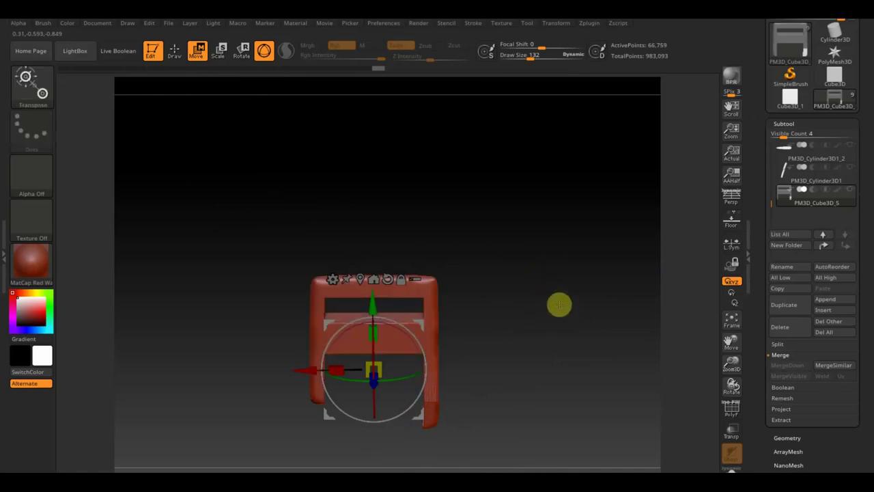
Step: Turn Solo off and view the whole chainsaw from several angles
left_click(851, 192)
mouse_move(560, 267)
left_mouse_down()
mouse_move(502, 268)
mouse_move(615, 256)
mouse_move(593, 260)
mouse_move(605, 273)
mouse_move(643, 276)
left_mouse_up()
mouse_move(600, 272)
left_mouse_down("alt")
mouse_move(579, 238)
mouse_move(608, 316)
mouse_move(603, 357)
mouse_move(640, 311)
mouse_move(619, 283)
mouse_move(607, 300)
mouse_move(660, 303)
mouse_move(642, 313)
mouse_move(605, 294)
mouse_move(542, 300)
mouse_move(588, 244)
mouse_move(552, 299)
left_mouse_up("alt")
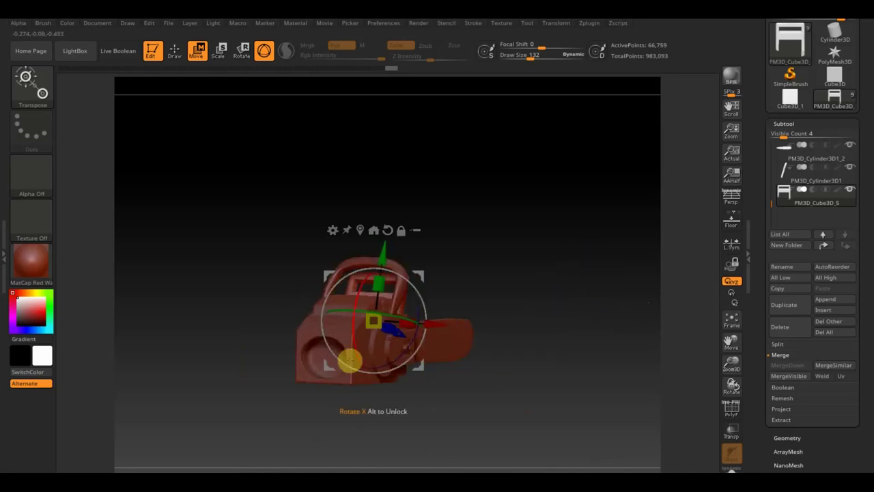
mouse_move(529, 381)
left_mouse_down()
mouse_move(498, 376)
mouse_move(527, 258)
left_mouse_up()
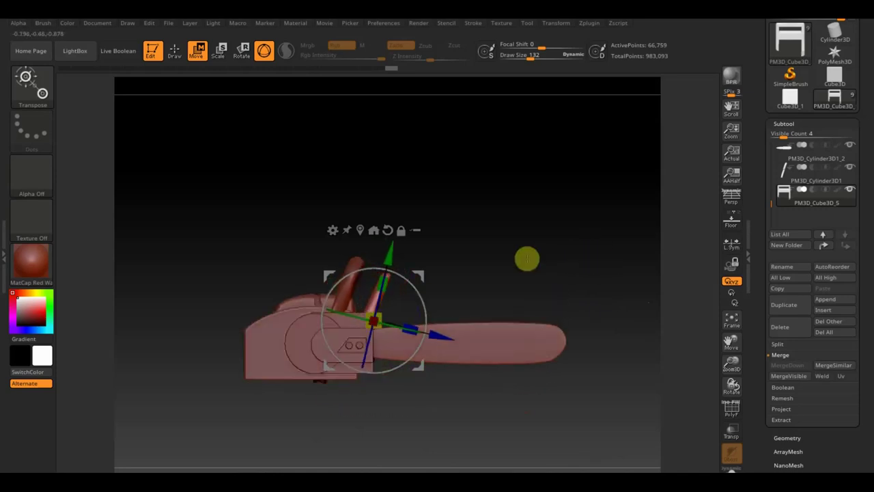
mouse_move(499, 285)
left_mouse_down("alt")
mouse_move(521, 317)
mouse_move(512, 258)
mouse_move(487, 260)
mouse_move(513, 267)
mouse_move(475, 272)
mouse_move(471, 255)
mouse_move(480, 260)
mouse_move(433, 269)
mouse_move(457, 268)
mouse_move(472, 249)
mouse_move(474, 267)
mouse_move(451, 273)
left_mouse_up("alt")
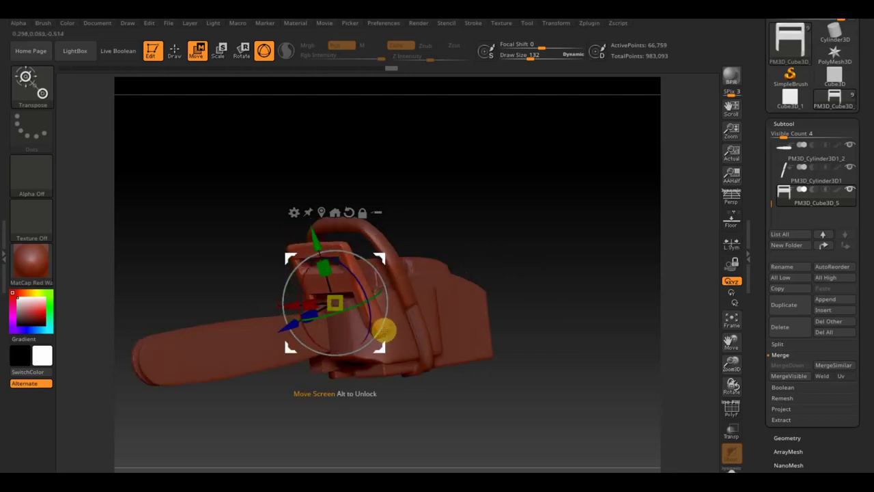
left_click_drag(501, 287, 532, 285)
mouse_move(469, 326)
left_mouse_down()
mouse_move(476, 333)
mouse_move(468, 371)
mouse_move(486, 336)
mouse_move(526, 344)
mouse_move(542, 266)
mouse_move(593, 271)
mouse_move(566, 248)
mouse_move(546, 179)
mouse_move(546, 133)
left_mouse_up()
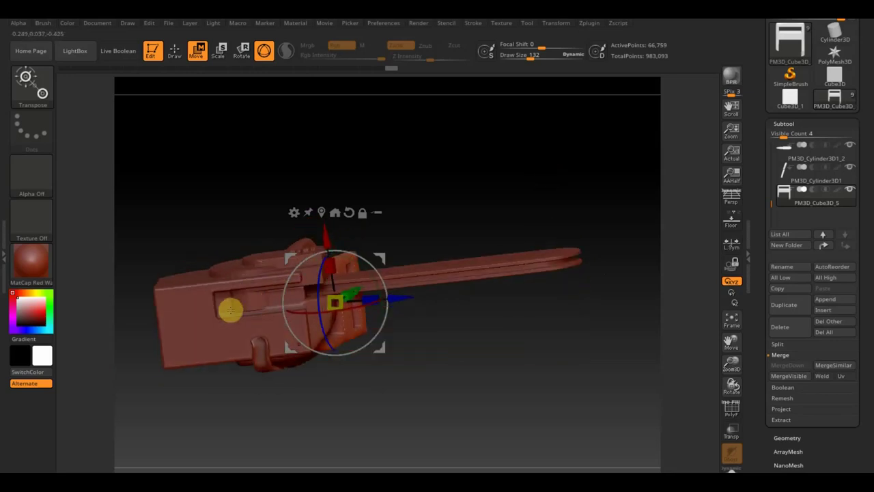
mouse_move(408, 401)
left_mouse_down()
mouse_move(421, 326)
mouse_move(363, 354)
left_mouse_up()
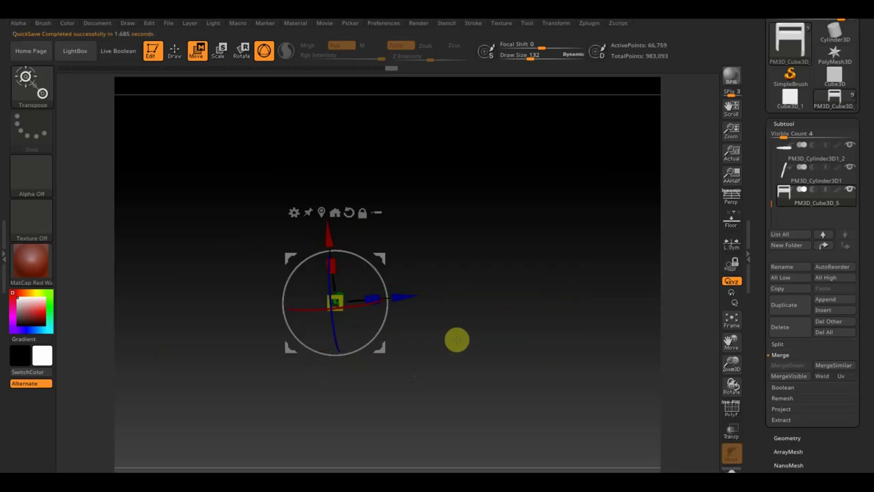
mouse_move(455, 339)
left_mouse_down()
mouse_move(458, 449)
mouse_move(494, 427)
left_mouse_up()
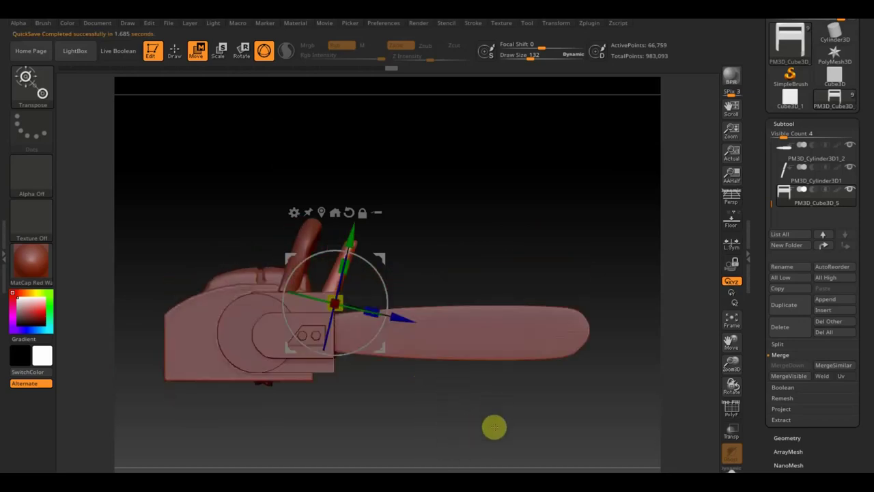
mouse_move(462, 273)
left_mouse_down("alt")
mouse_move(455, 239)
mouse_move(446, 253)
mouse_move(508, 239)
left_mouse_up("alt")
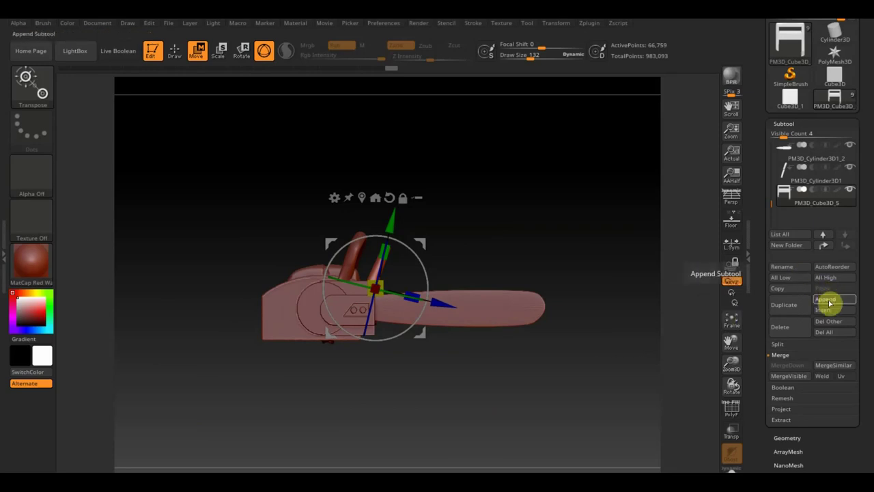
Step: Append a Cube3D subtool and select it
left_click(828, 299)
left_click(468, 339)
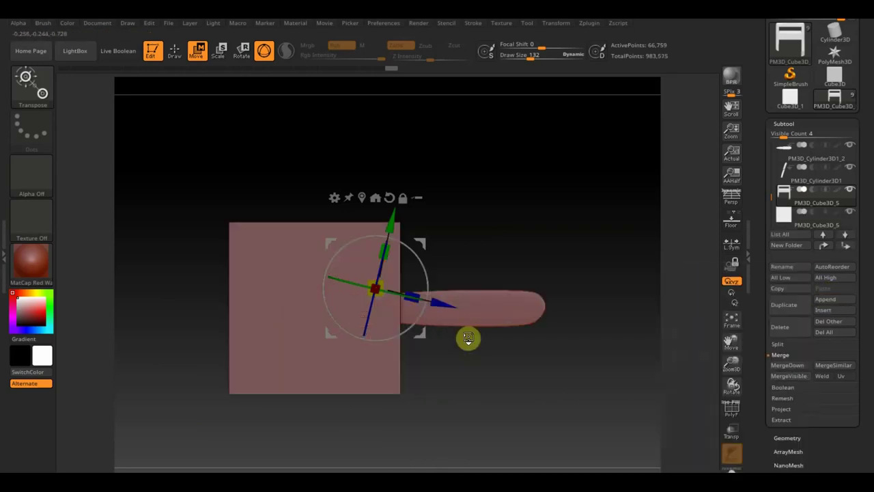
left_click(803, 224)
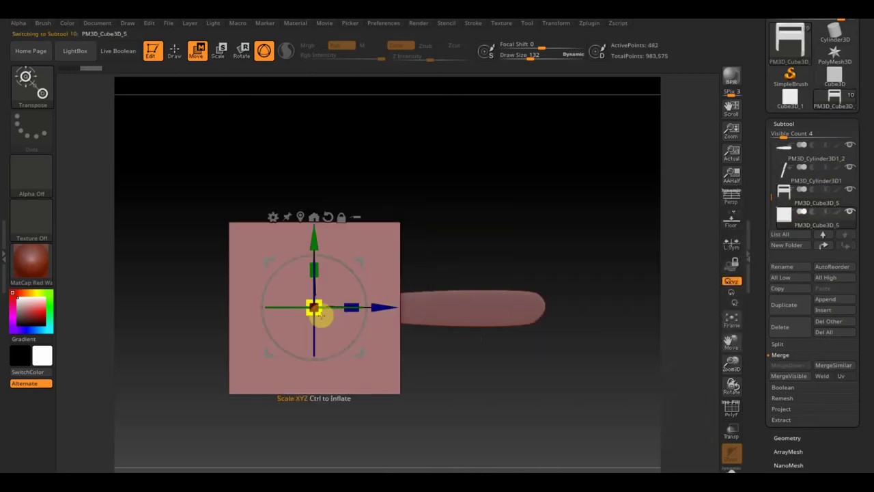
Step: Scale the cube wider, narrower and taller, and move it against the chainsaw body
left_click_drag(322, 319, 278, 263)
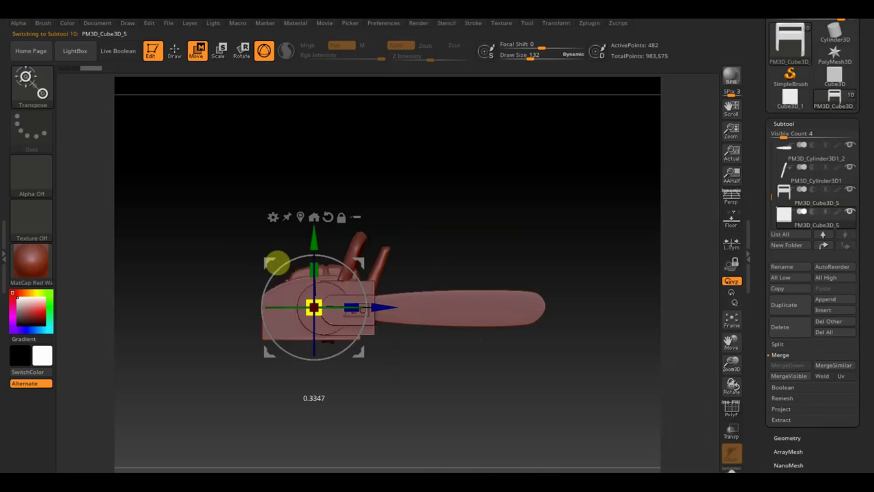
left_click_drag(377, 260, 281, 267)
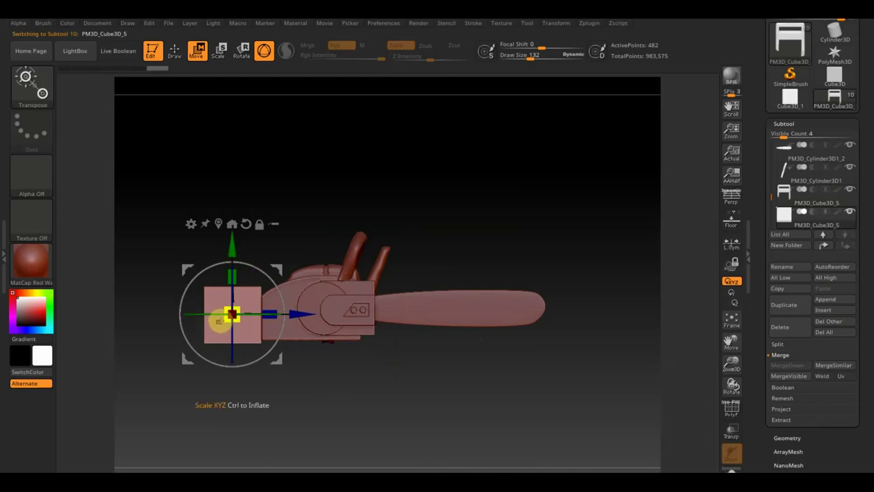
left_click_drag(219, 321, 280, 311)
mouse_move(388, 236)
left_mouse_down()
mouse_move(445, 234)
mouse_move(409, 259)
left_mouse_up()
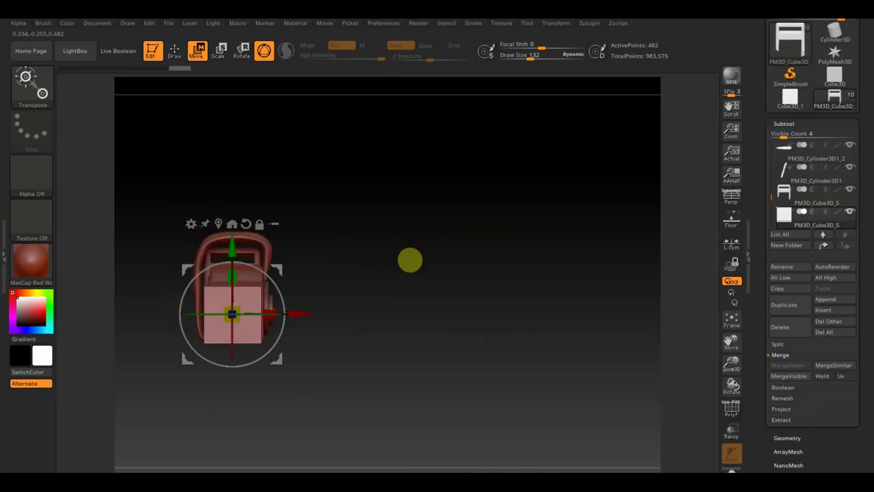
left_click_drag(293, 305, 248, 313)
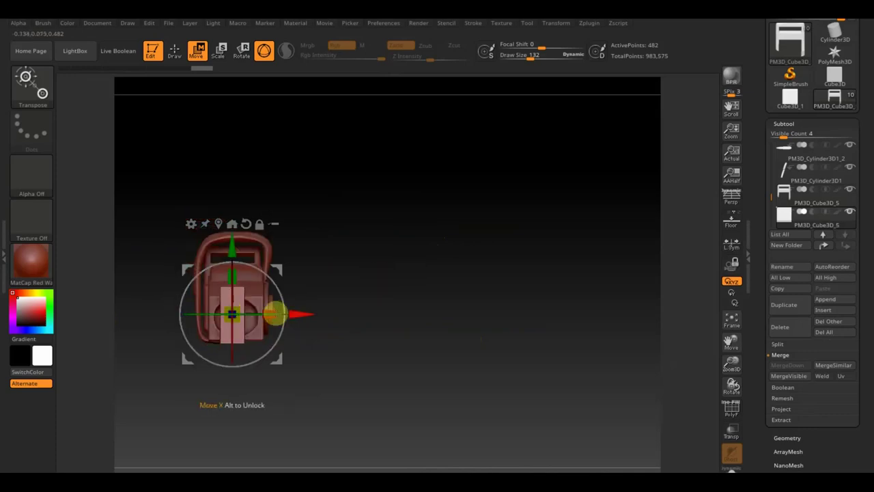
left_click_drag(301, 314, 406, 324)
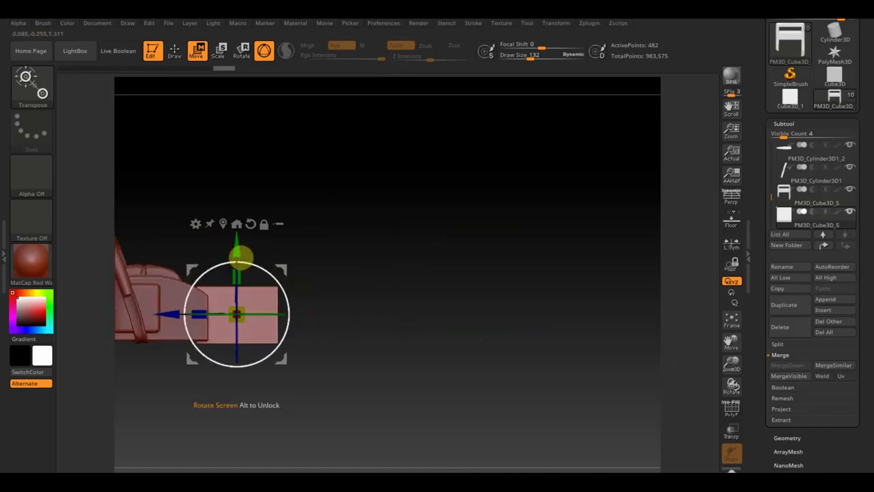
left_click_drag(237, 259, 236, 254)
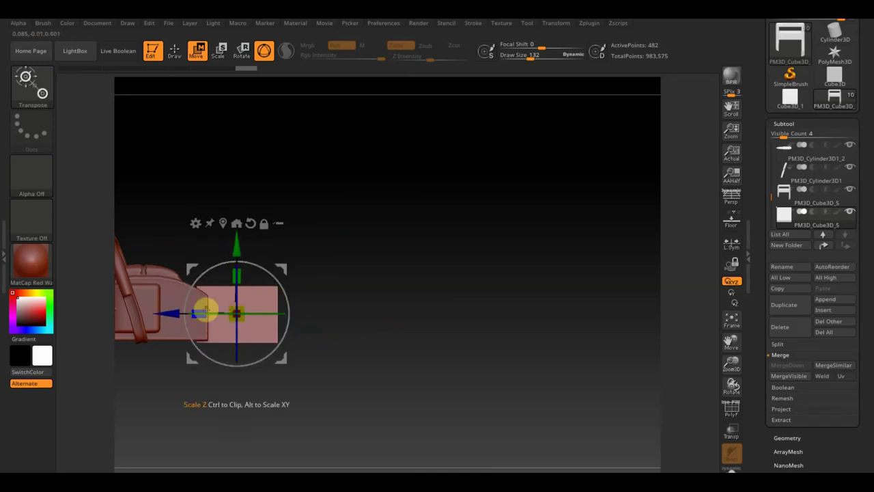
left_click_drag(236, 277, 236, 240)
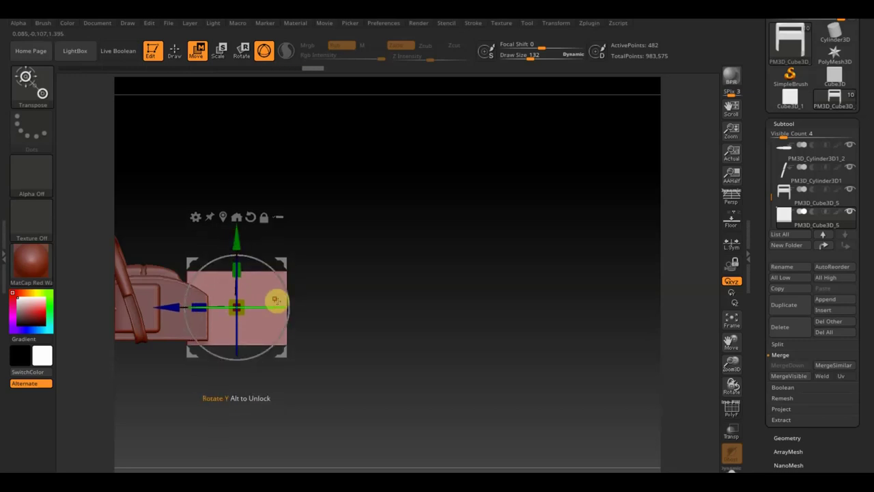
left_click(175, 50)
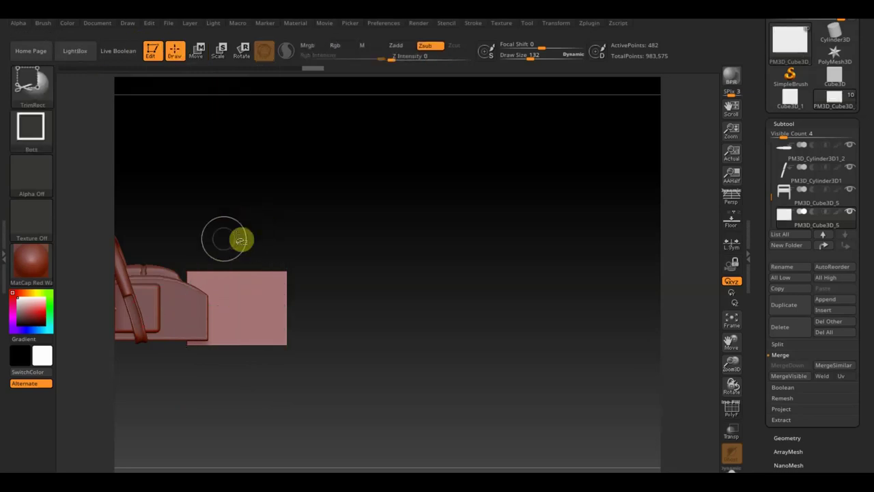
Step: Cut a slanted top edge on the rear block with TrimCurve
left_click(41, 96)
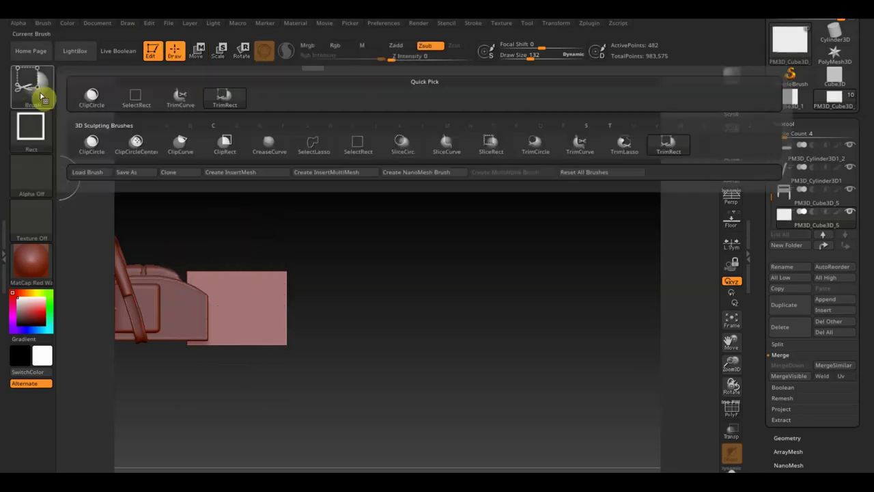
left_click(566, 146)
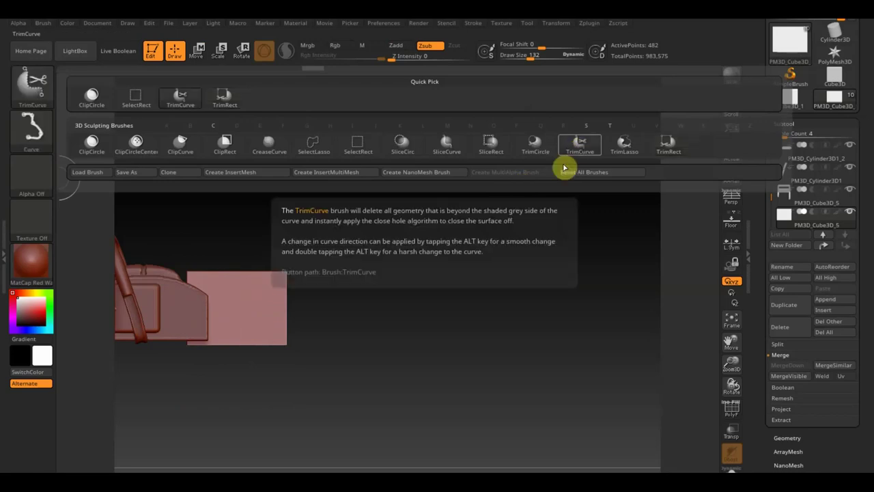
left_click_drag(272, 279, 609, 239)
mouse_move(184, 269)
left_mouse_down("ctrl+shift")
mouse_move(447, 270)
mouse_move(485, 298)
left_mouse_up("ctrl+shift")
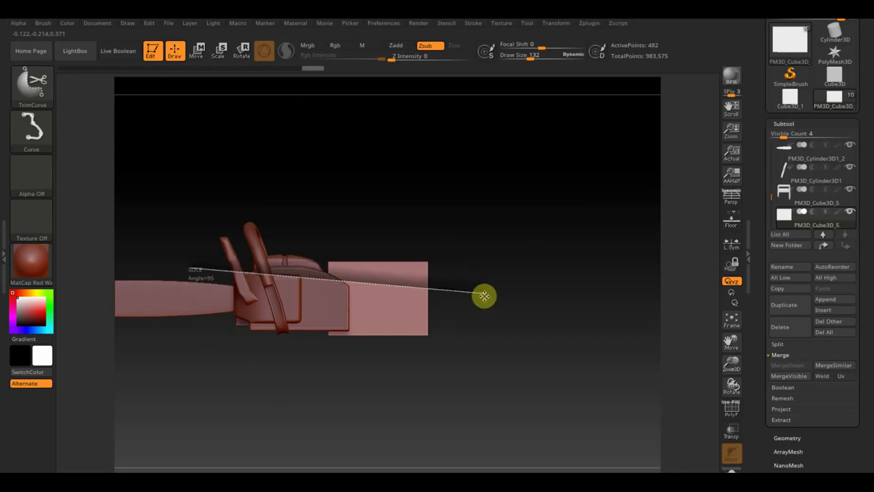
left_click_drag(485, 299, 486, 299, "ctrl+shift")
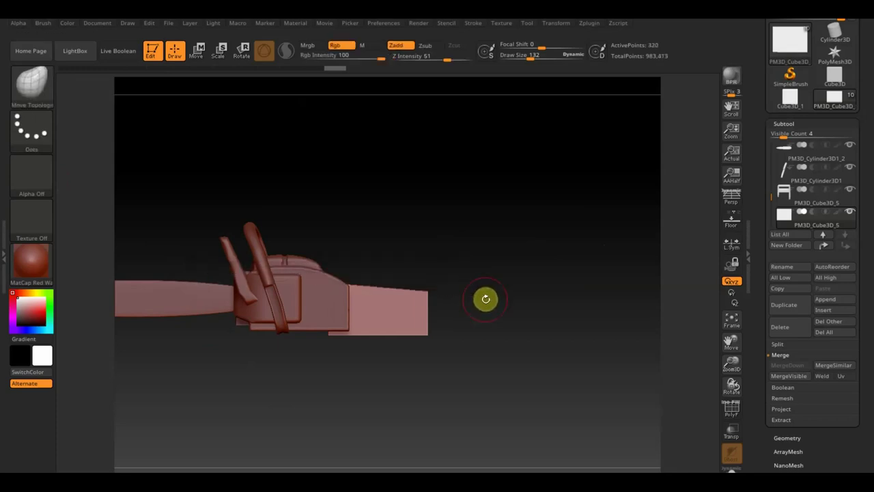
mouse_move(350, 249)
left_mouse_down("ctrl+shift")
mouse_move(453, 329)
mouse_move(460, 344)
left_mouse_up("ctrl+shift")
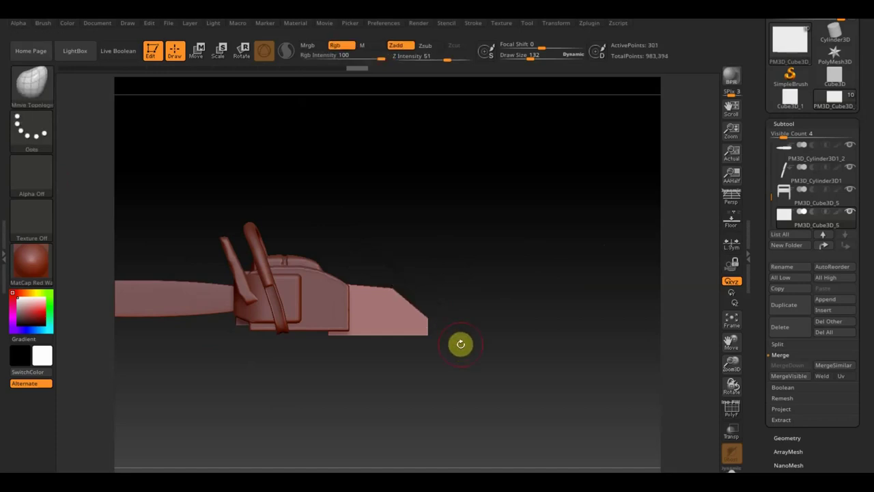
key("ctrl+shift")
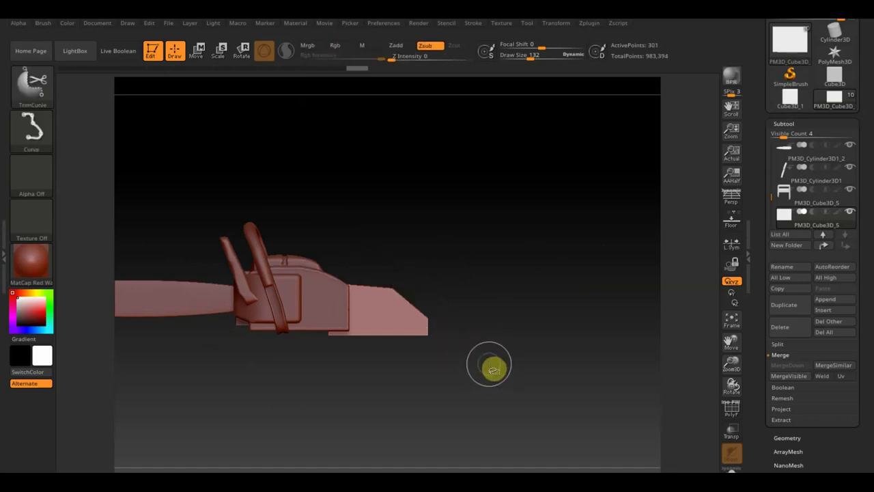
Step: Move the rear block slightly along Z toward the chainsaw body
left_click(198, 50)
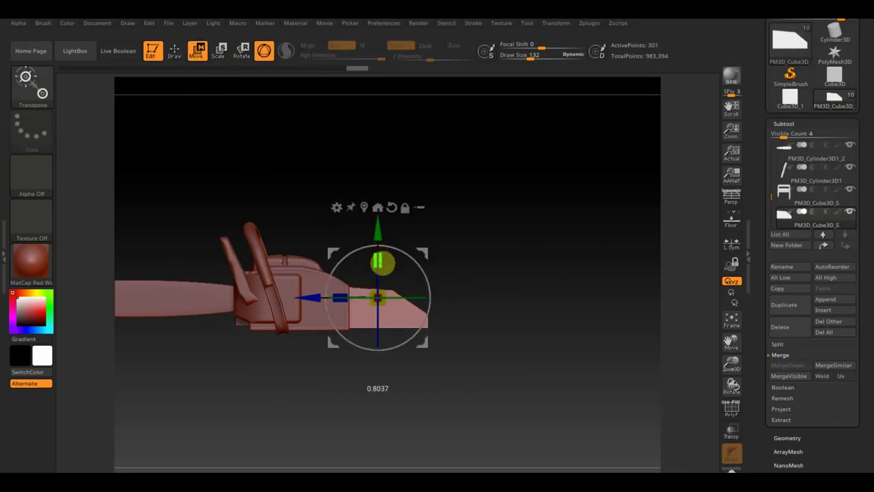
mouse_move(473, 236)
left_mouse_down()
mouse_move(362, 225)
mouse_move(430, 198)
left_mouse_up()
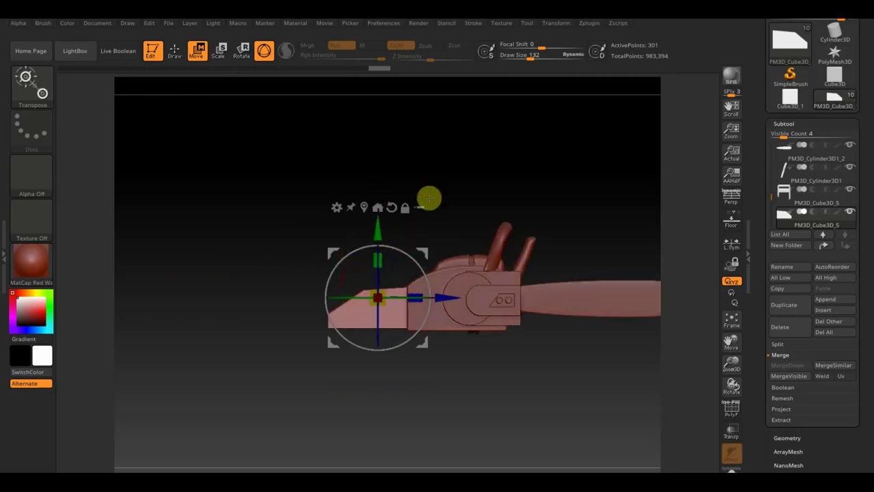
left_click_drag(467, 175, 415, 173, "alt")
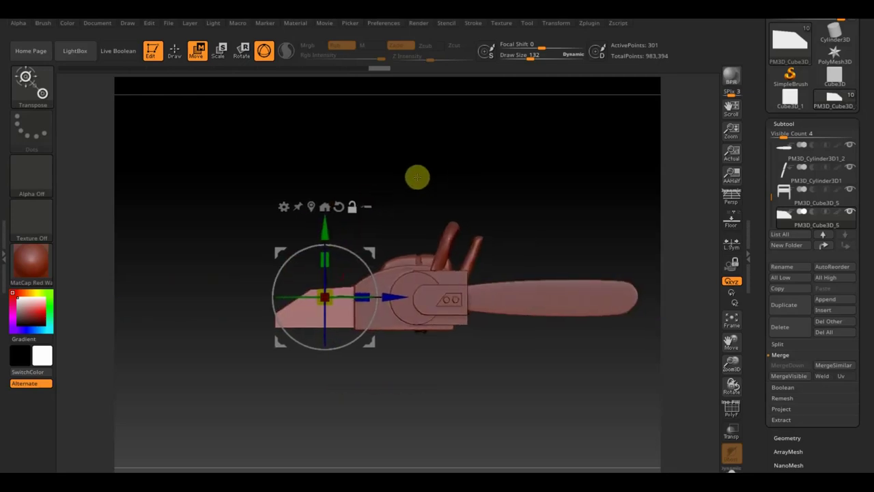
left_click(175, 50)
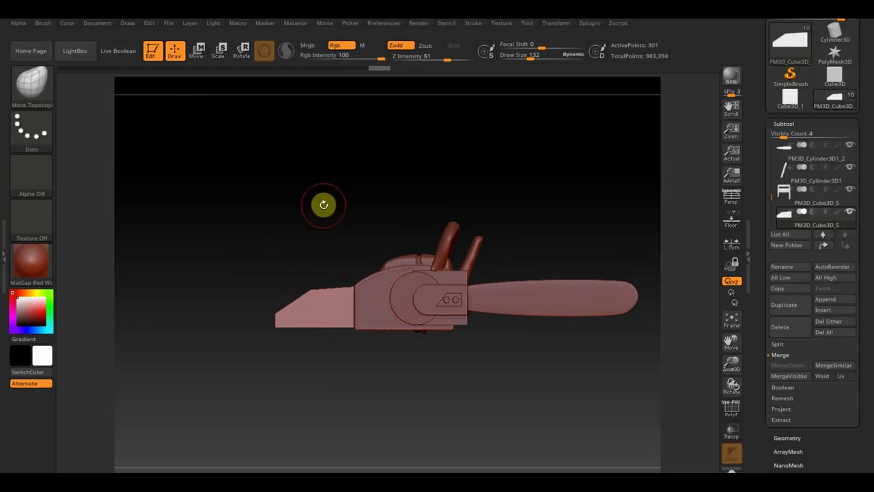
mouse_move(324, 204)
left_mouse_down()
mouse_move(316, 201)
mouse_move(417, 221)
left_mouse_up()
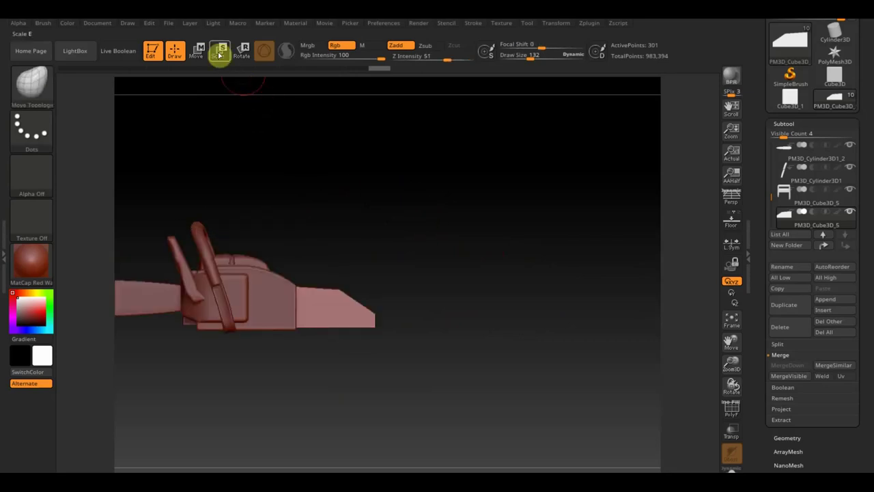
key("w")
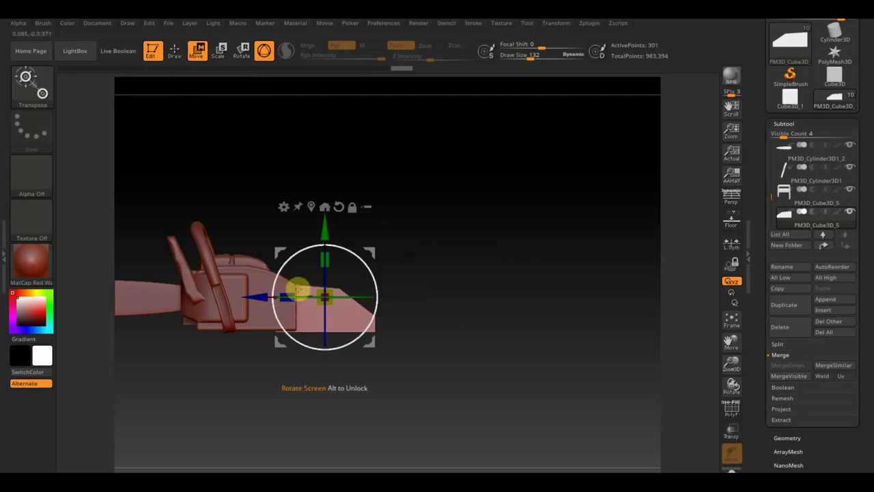
left_click_drag(287, 296, 284, 297)
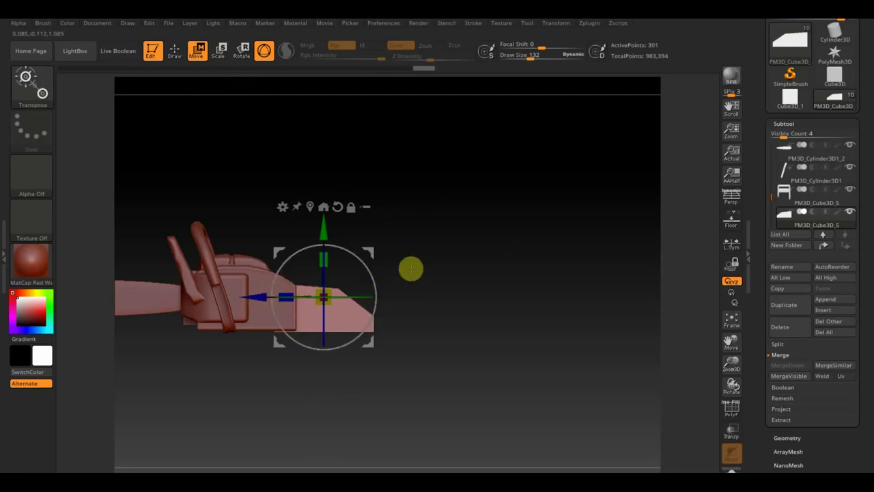
mouse_move(469, 312)
left_mouse_down()
mouse_move(540, 302)
mouse_move(416, 306)
left_mouse_up()
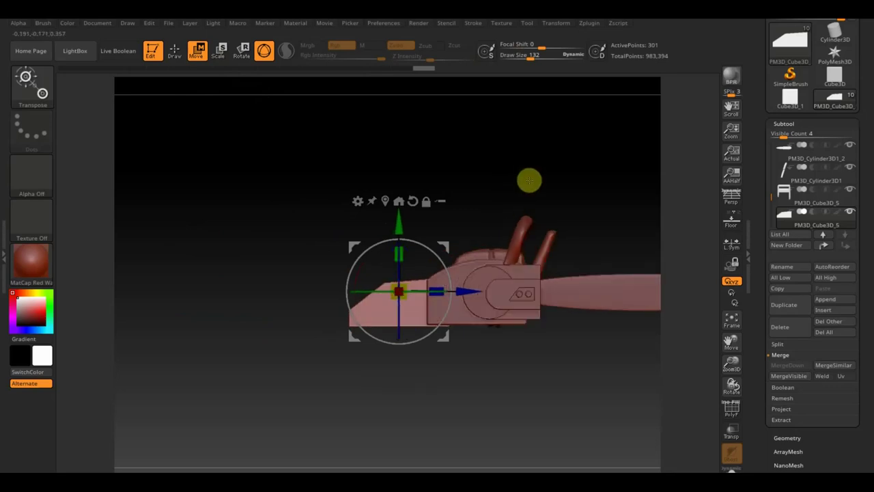
left_click_drag(529, 180, 415, 174, "alt")
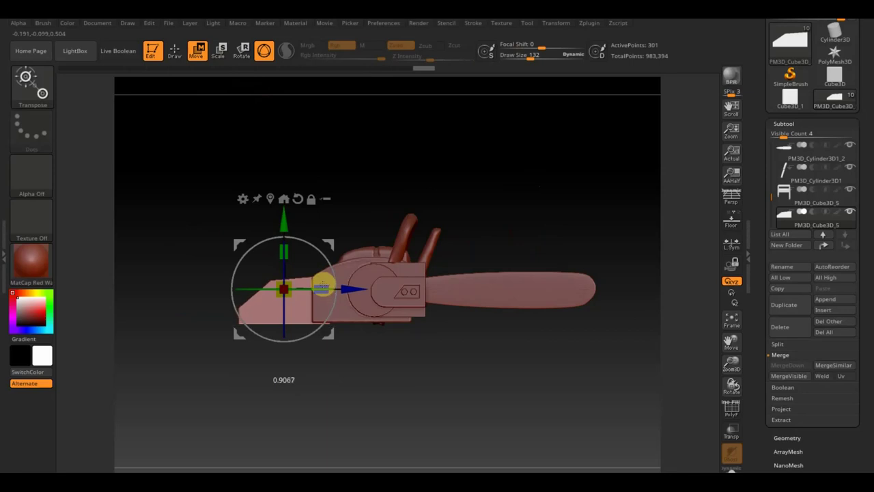
left_click_drag(348, 290, 359, 291)
left_click_drag(297, 216, 295, 221)
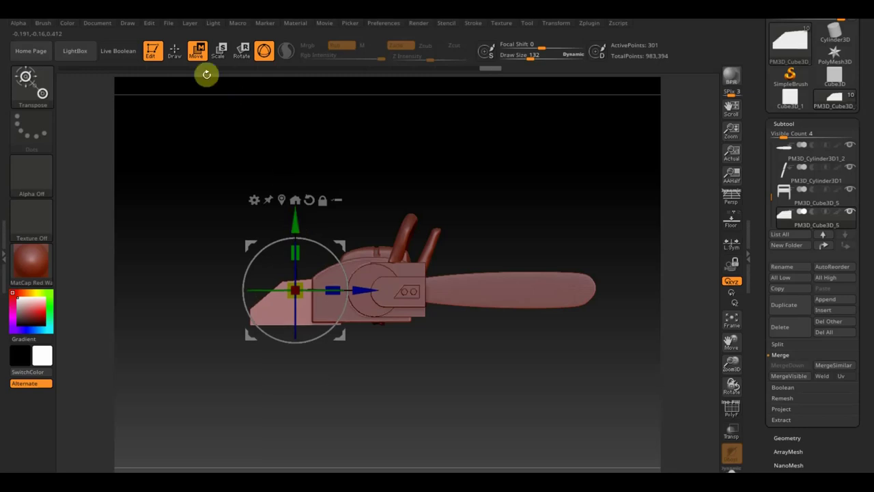
left_click(174, 50)
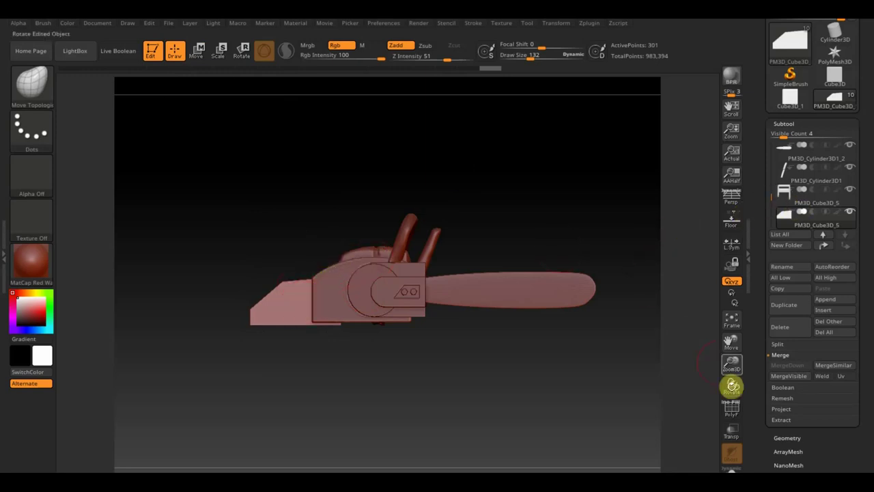
Step: DynaMesh the rear block, then MergeDown from PM3D_Cube3D_5 and confirm with OK
left_click(797, 433)
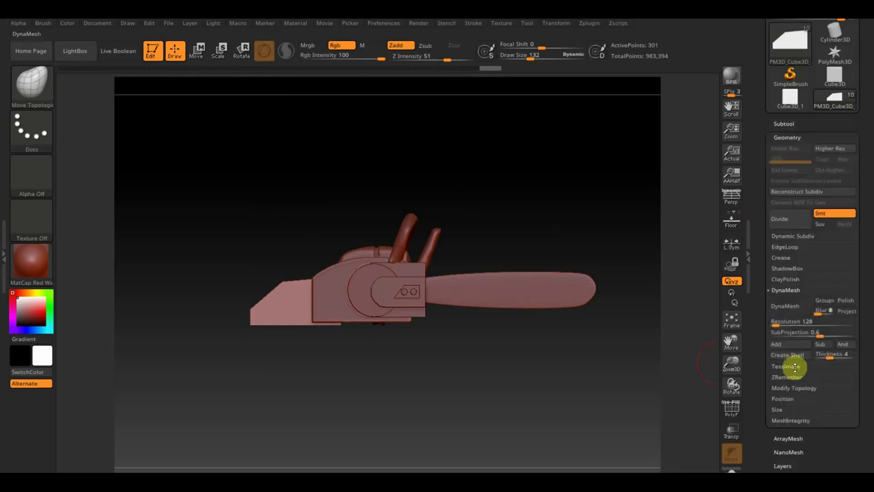
left_click(786, 313)
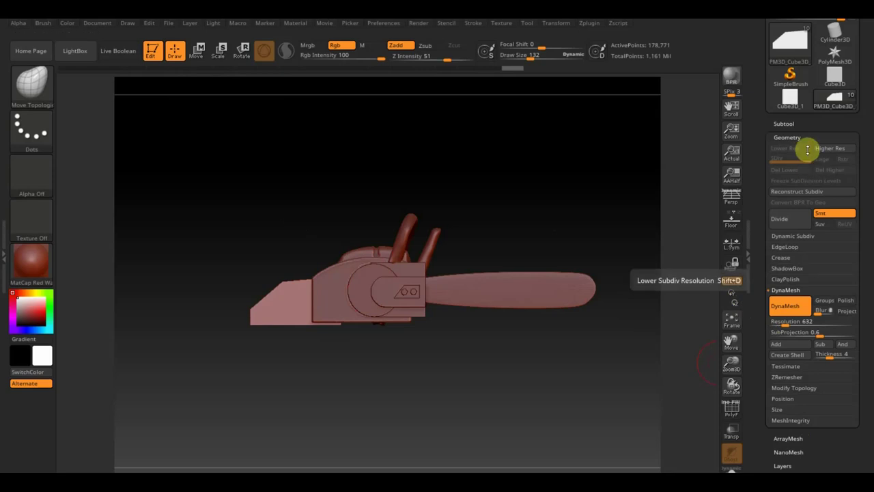
left_click(786, 124)
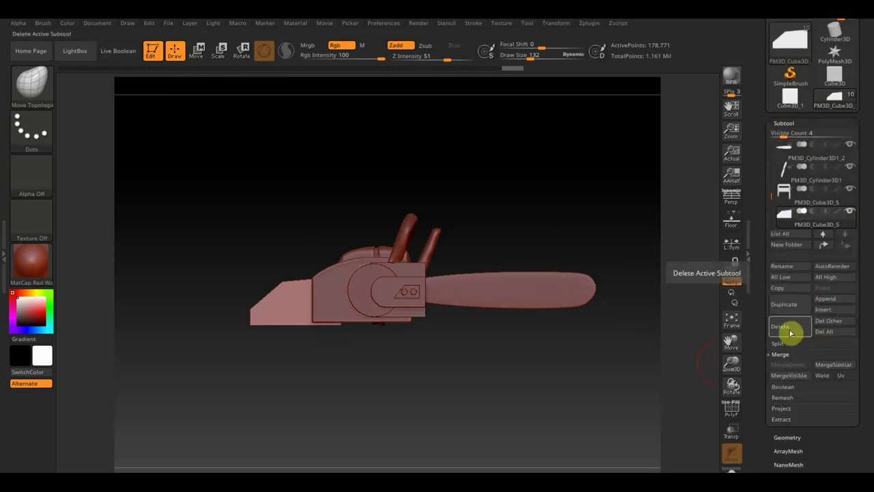
left_click(787, 306)
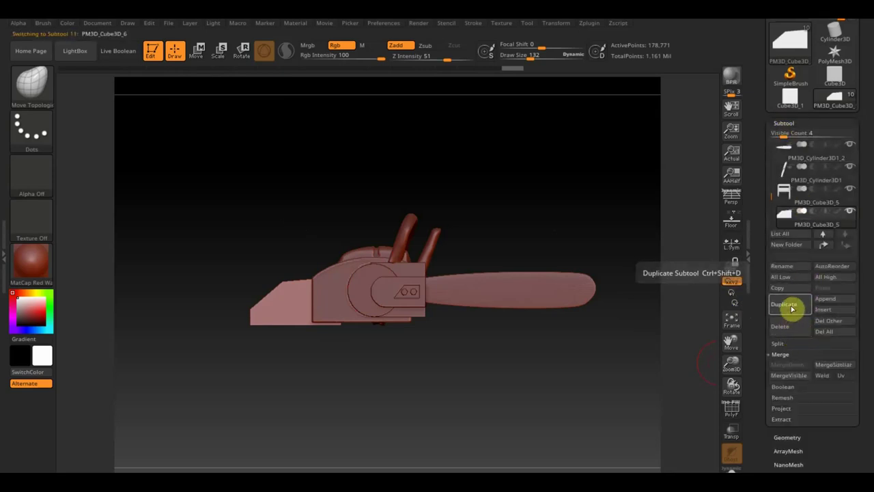
left_click(789, 204)
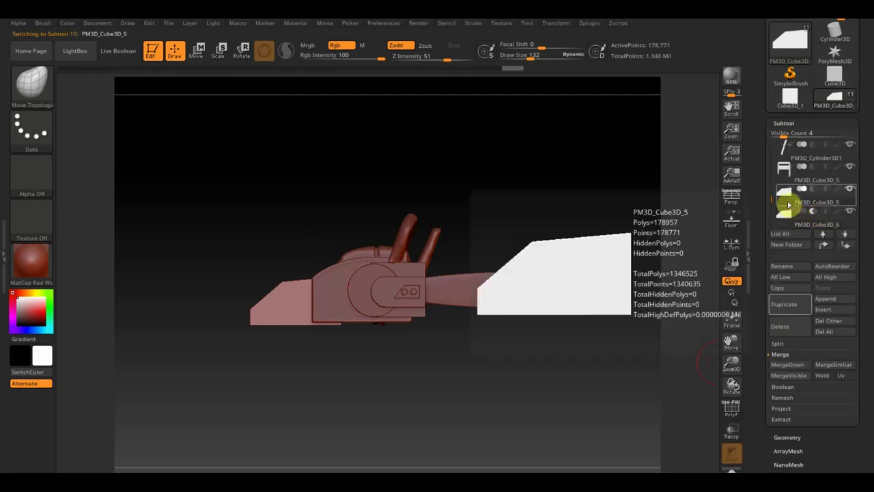
left_click(787, 365)
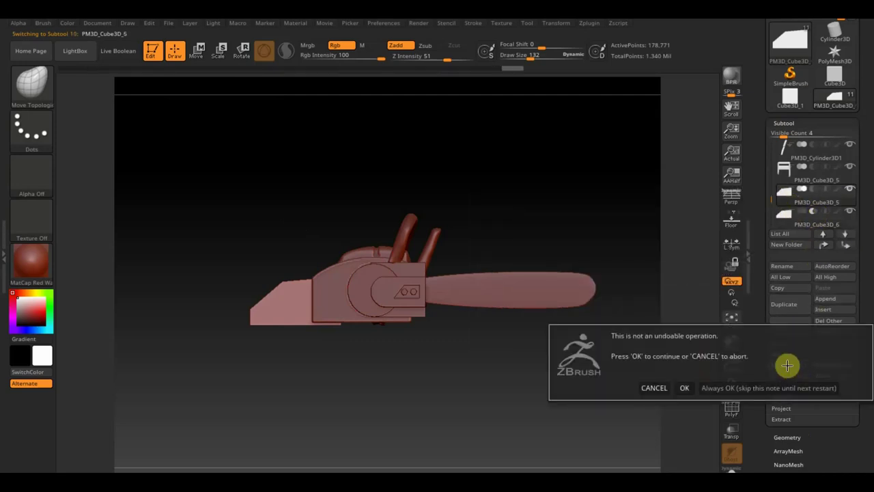
left_click(685, 387)
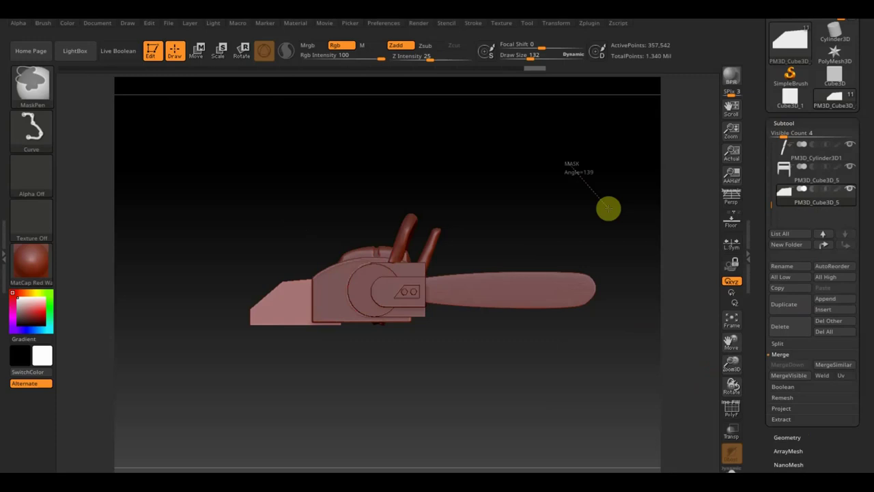
mouse_move(580, 189)
left_mouse_down()
mouse_move(635, 225)
mouse_move(623, 230)
left_mouse_up()
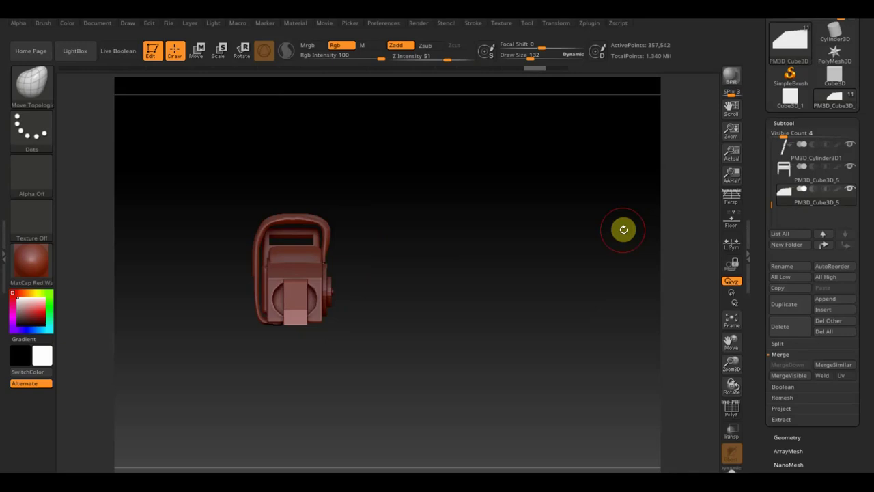
Step: Duplicate the rear block, then shrink, raise and slightly widen the copy
left_click(787, 311)
left_click(197, 49)
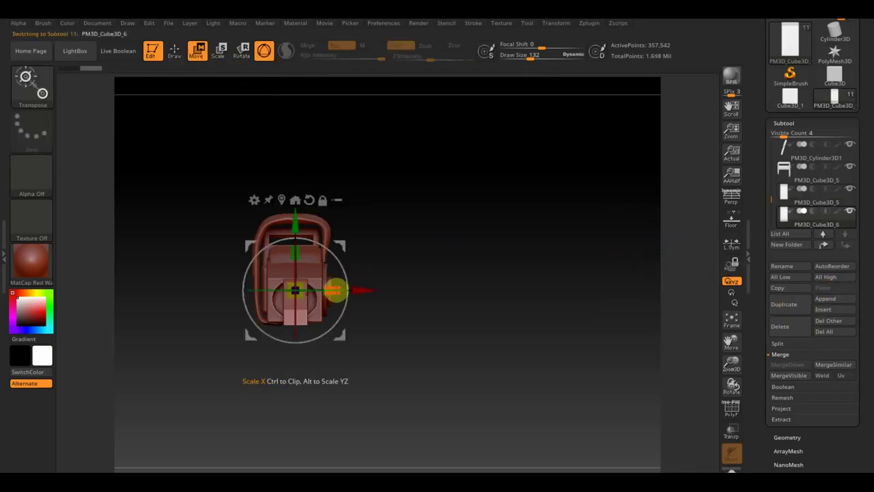
left_click_drag(332, 292, 341, 287)
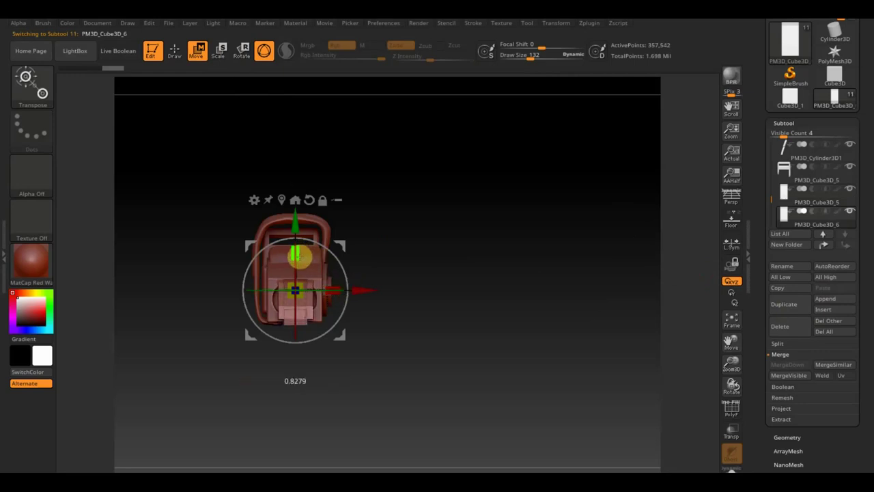
left_click_drag(444, 246, 428, 244, "shift")
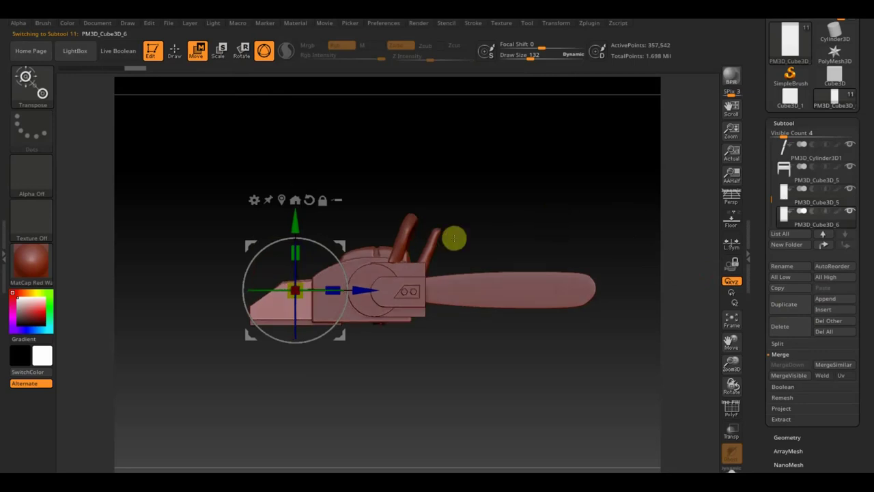
left_click_drag(310, 219, 300, 225)
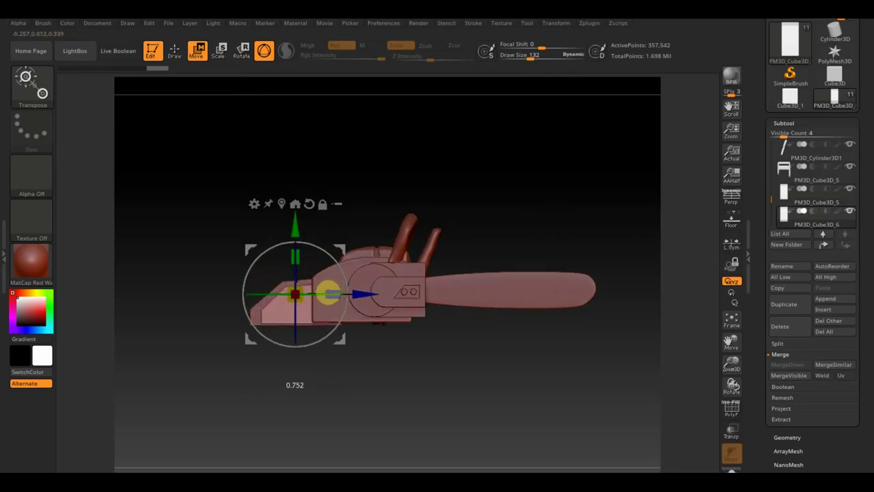
left_click_drag(293, 235, 294, 231)
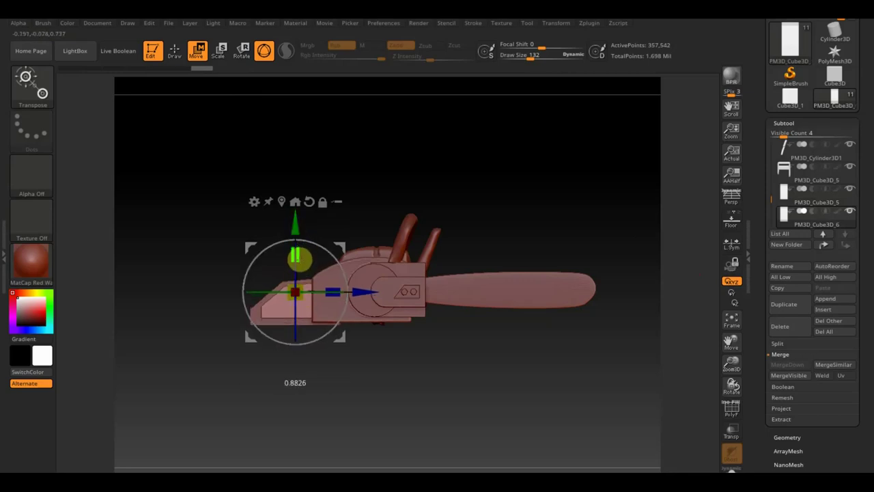
left_click_drag(294, 231, 297, 227)
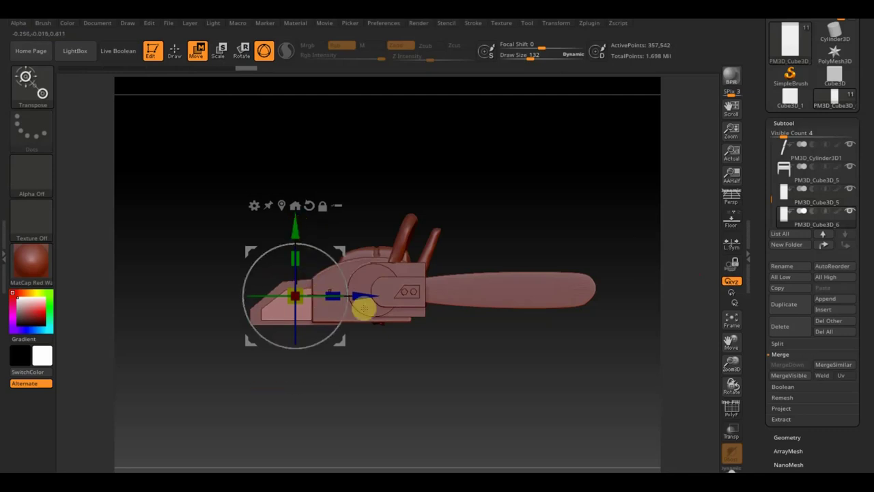
left_click_drag(381, 134, 433, 230)
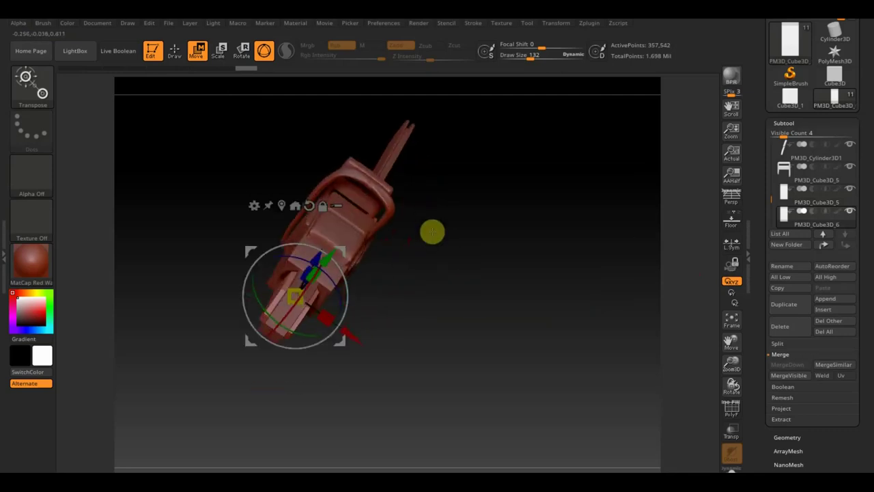
left_click_drag(327, 323, 332, 326)
left_click_drag(456, 347, 457, 170)
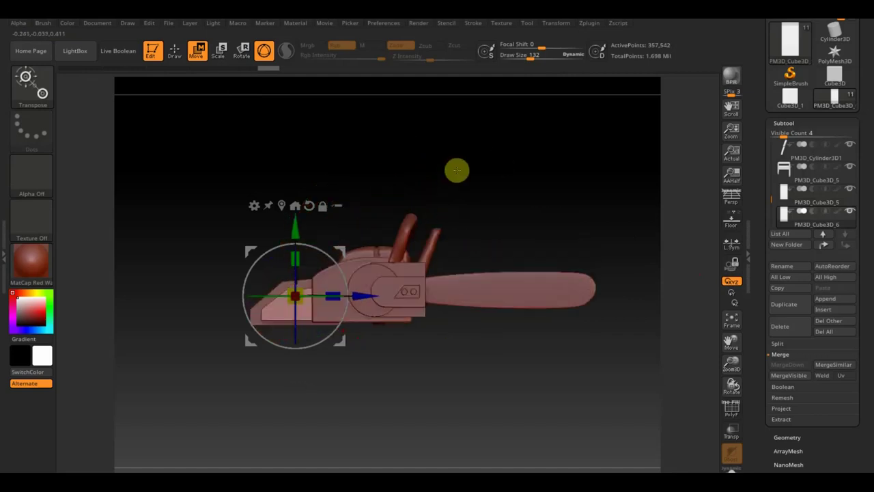
Step: Select PM3D_Cube3D_5 and mask part of it along an angled line
left_click(801, 207)
left_click_drag(547, 172, 570, 205, "ctrl")
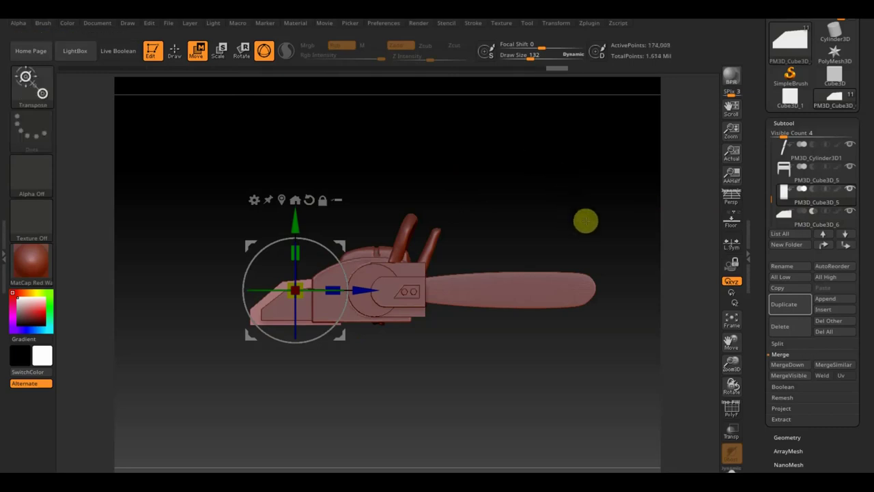
left_click(787, 437)
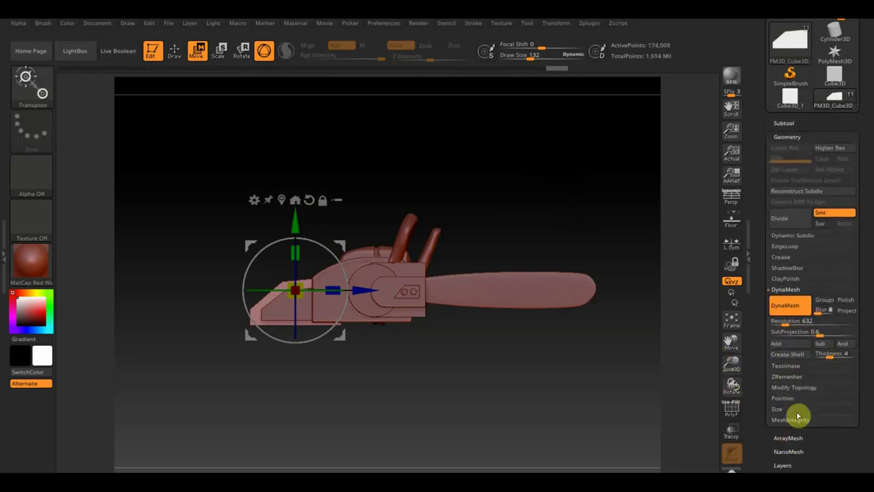
Step: DynaMesh the cap and MergeDown PM3D_Cube3D_6 into PM3D_Cube3D_5
left_click(790, 311)
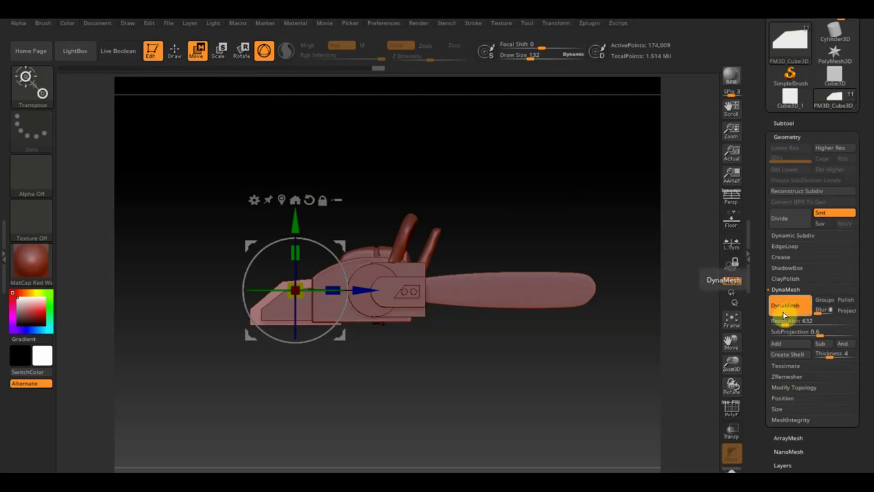
left_click(783, 124)
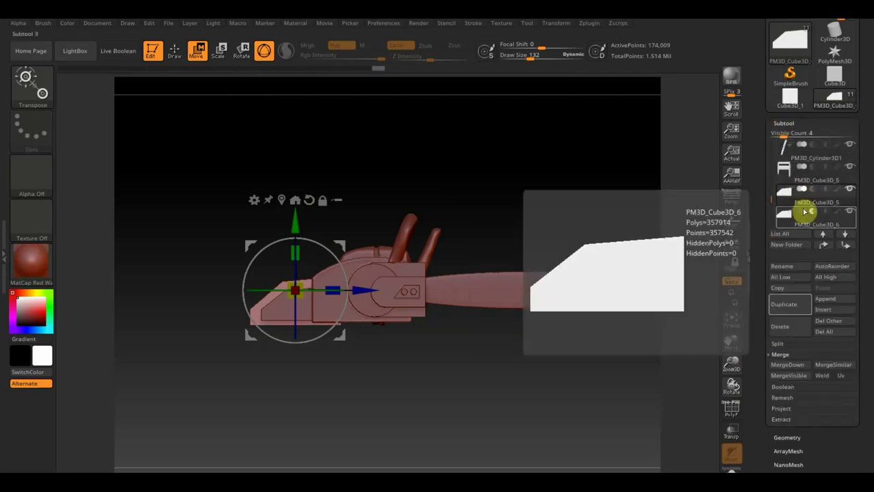
left_click(793, 364)
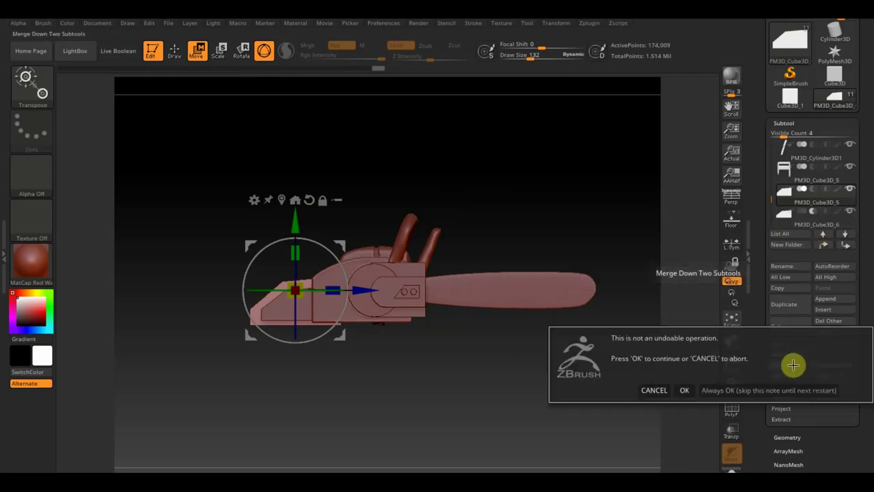
left_click(685, 390)
Step: Mask the cap's front section along a straight line, remove it and clear the mask
key("ctrl")
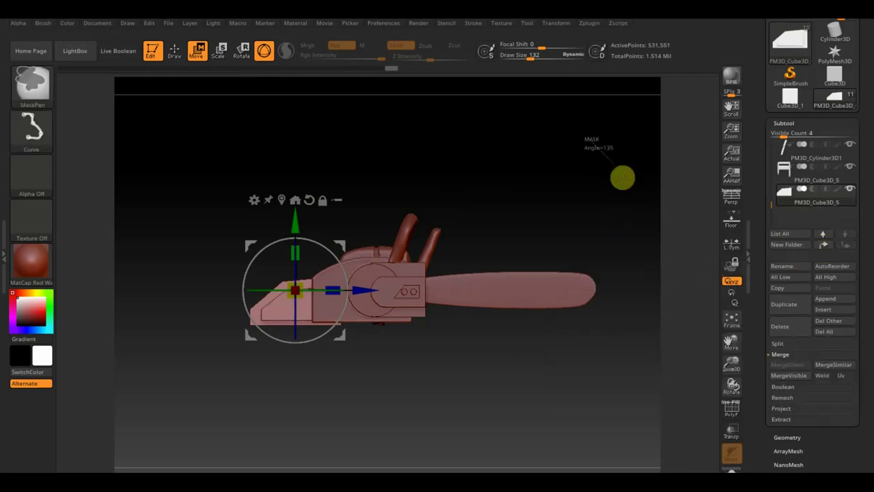
mouse_move(632, 201)
left_mouse_down("ctrl")
mouse_move(603, 228)
mouse_move(628, 265)
mouse_move(620, 240)
mouse_move(622, 315)
mouse_move(546, 308)
mouse_move(418, 165)
mouse_move(460, 183)
left_mouse_up("ctrl")
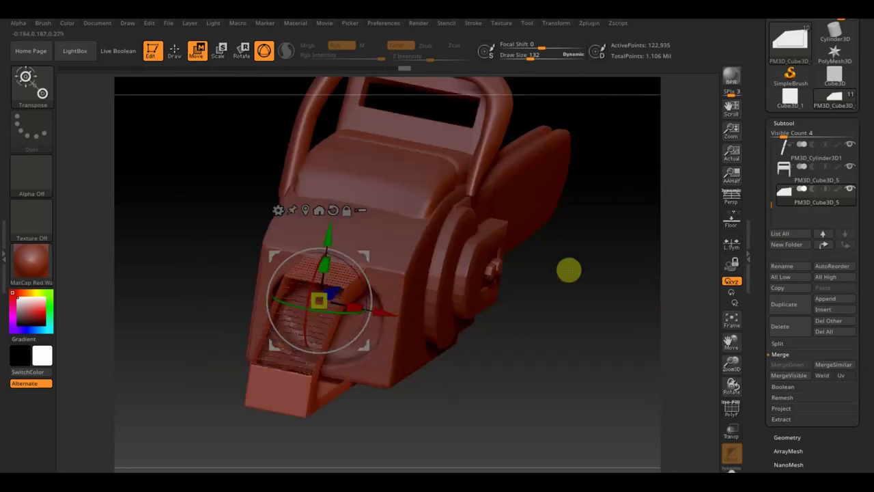
key("ctrl+z")
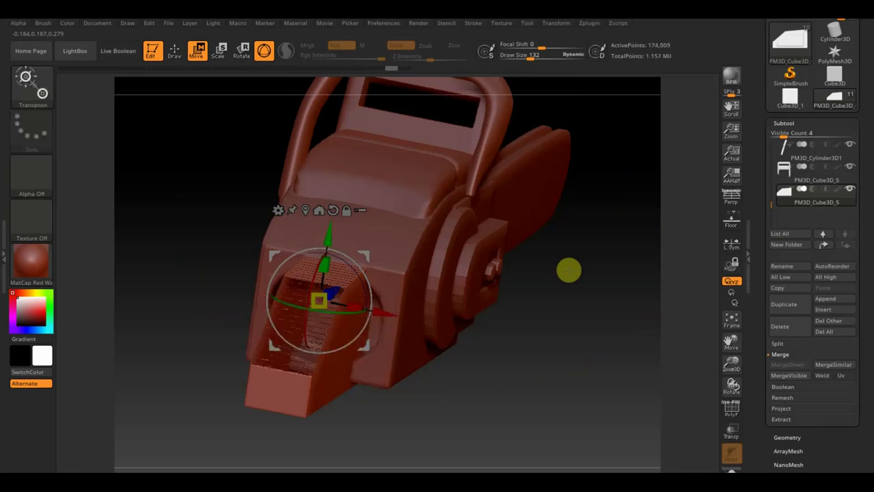
left_click(569, 269, "ctrl")
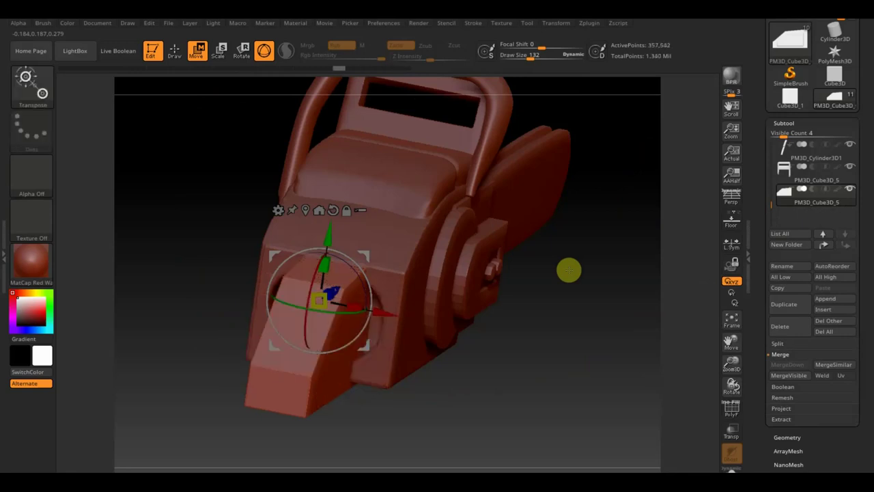
mouse_move(572, 254)
left_mouse_down()
mouse_move(533, 328)
mouse_move(567, 399)
mouse_move(560, 425)
left_mouse_up()
Step: DynaMesh the trimmed cap, inspect it, then undo back to before the remesh
left_click(789, 437)
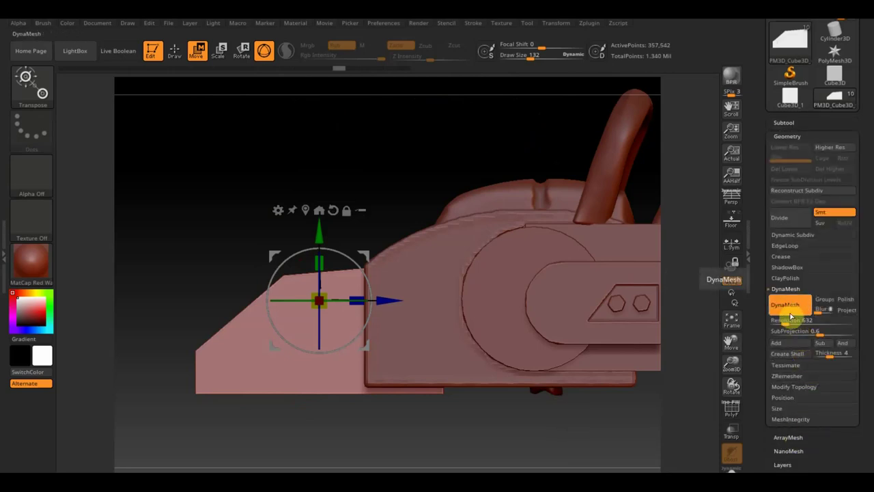
left_click(790, 313)
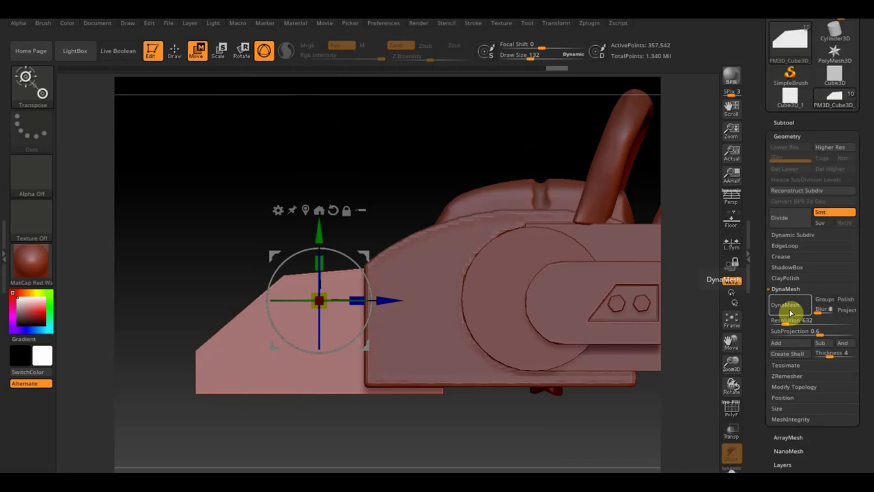
left_click(790, 313)
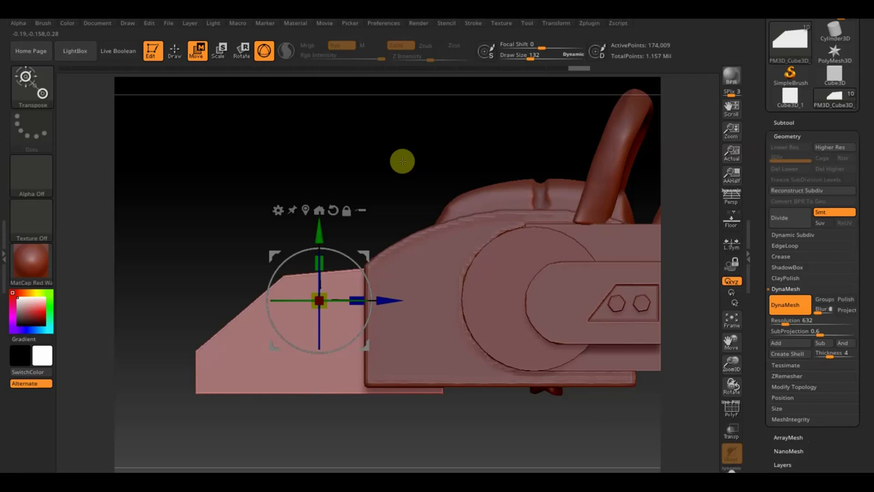
mouse_move(400, 161)
left_mouse_down()
mouse_move(437, 185)
mouse_move(398, 167)
mouse_move(428, 188)
left_mouse_up()
mouse_move(332, 148)
left_mouse_down()
mouse_move(355, 163)
mouse_move(345, 162)
left_mouse_up()
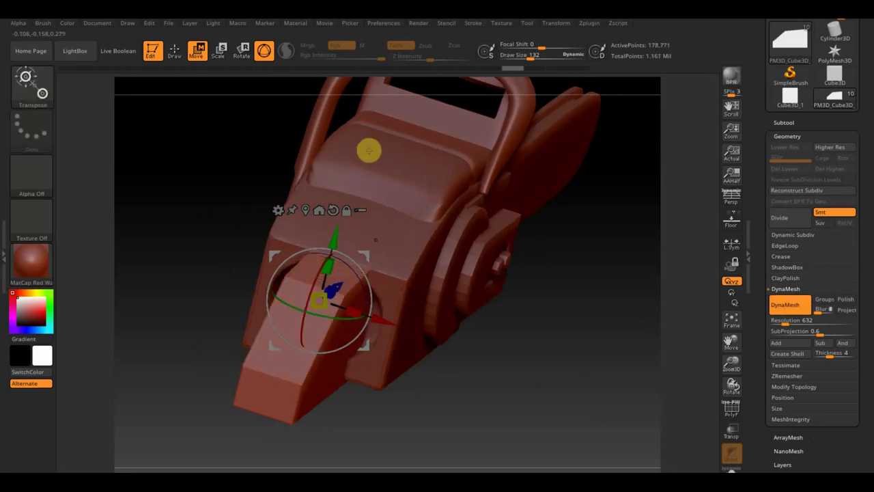
left_click(459, 70)
left_click(436, 66)
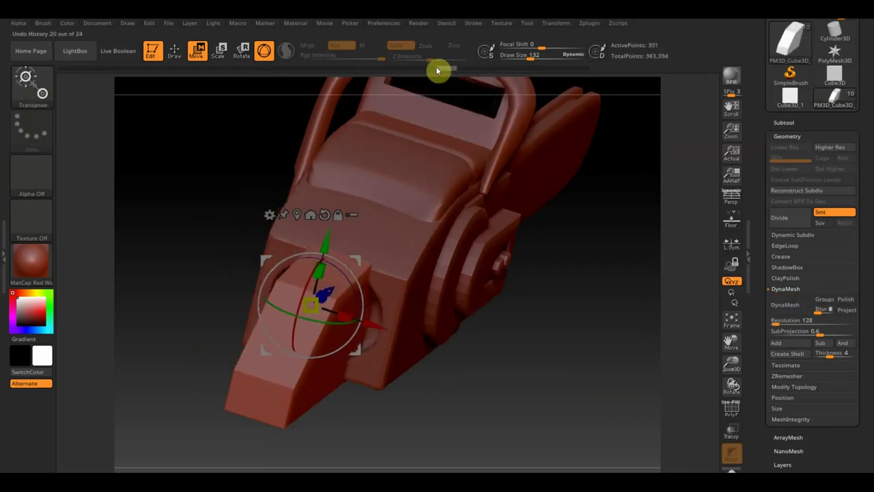
left_click_drag(652, 308, 617, 294)
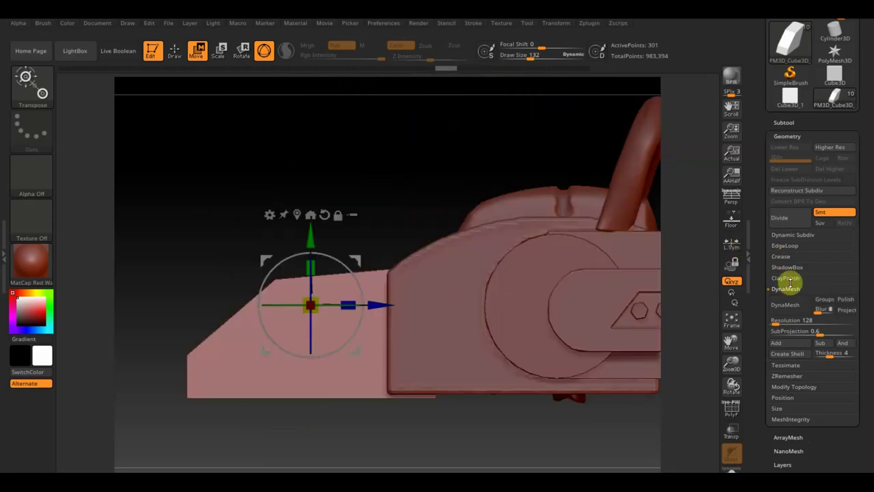
Step: Set DynaMesh Resolution to 392 and remesh the cap
left_click(776, 321)
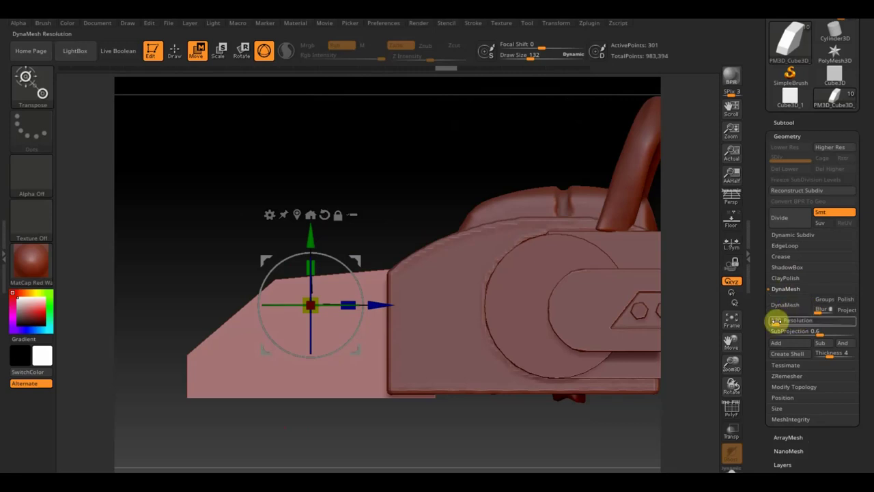
type("392")
key("Return")
left_click(789, 306)
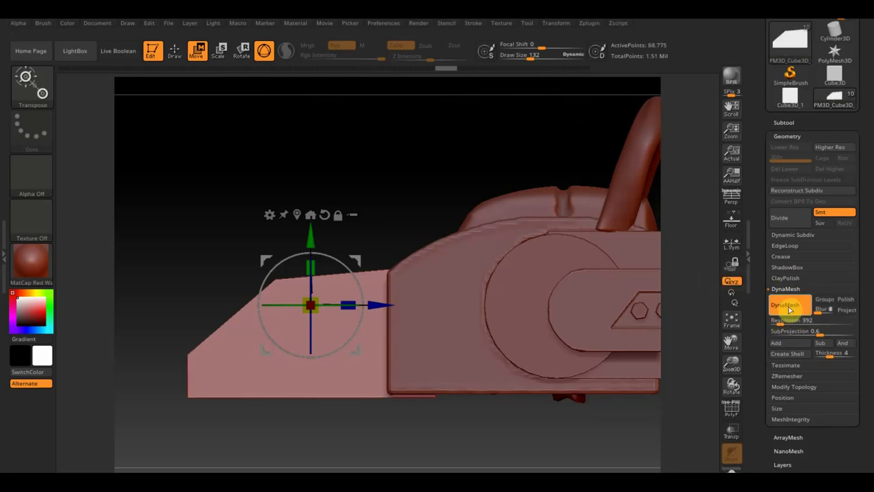
mouse_move(435, 174)
left_mouse_down()
mouse_move(453, 179)
mouse_move(417, 164)
mouse_move(426, 171)
left_mouse_up()
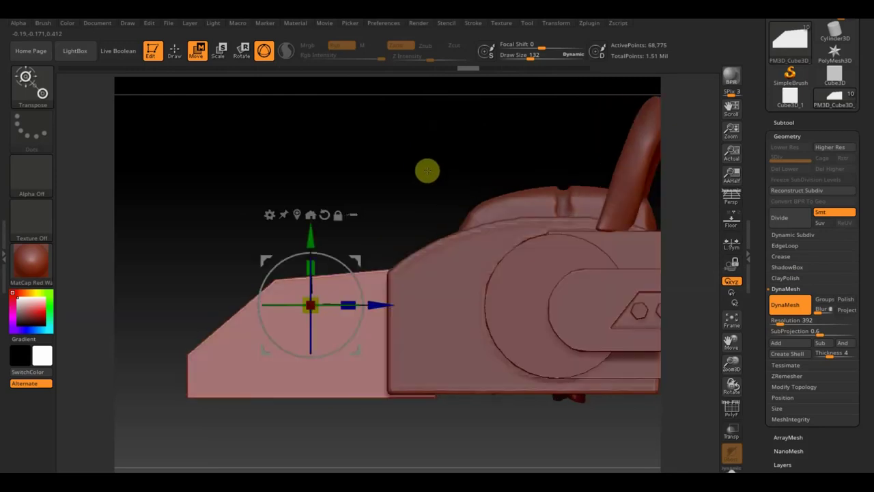
left_click(784, 123)
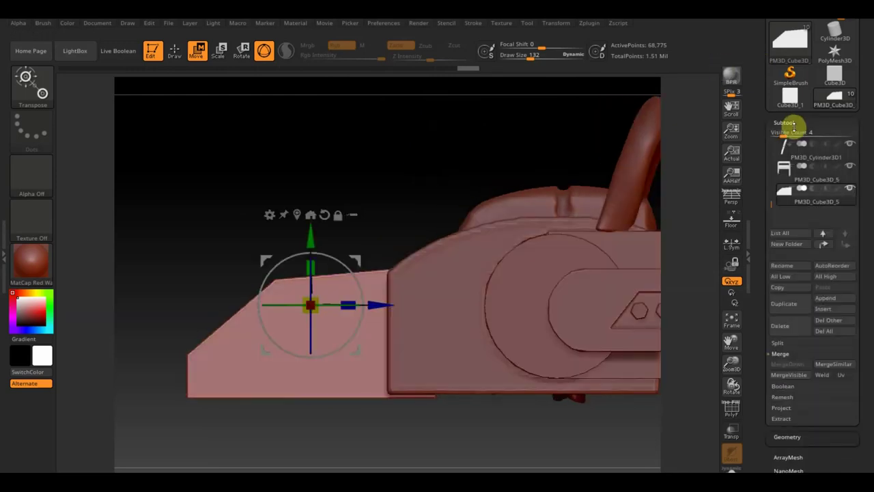
Step: Duplicate the cap, then widen, shorten, thin and shift the copy along X onto the cap's side
left_click(792, 304)
mouse_move(468, 182)
left_mouse_down()
mouse_move(567, 236)
mouse_move(599, 345)
left_mouse_up()
left_click_drag(356, 303, 412, 302)
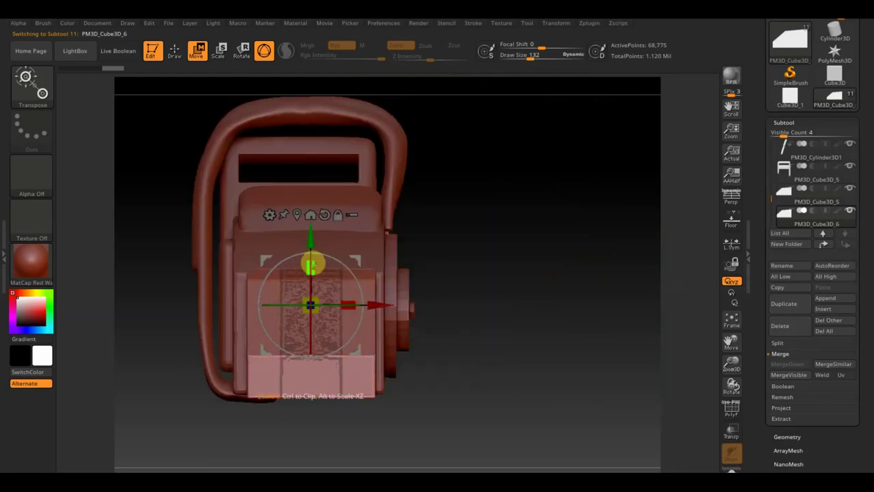
left_click_drag(311, 263, 312, 290)
mouse_move(552, 287)
left_mouse_down()
mouse_move(516, 295)
mouse_move(427, 201)
left_mouse_up()
left_click_drag(349, 310, 329, 307)
left_click_drag(311, 240, 310, 246)
mouse_move(355, 225)
left_mouse_down()
mouse_move(399, 211)
mouse_move(410, 256)
mouse_move(361, 185)
left_mouse_up()
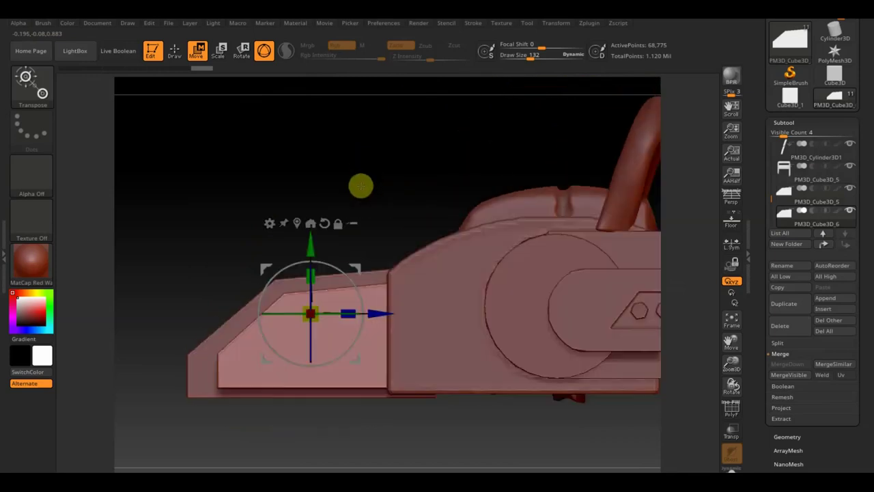
left_click_drag(398, 314, 376, 314)
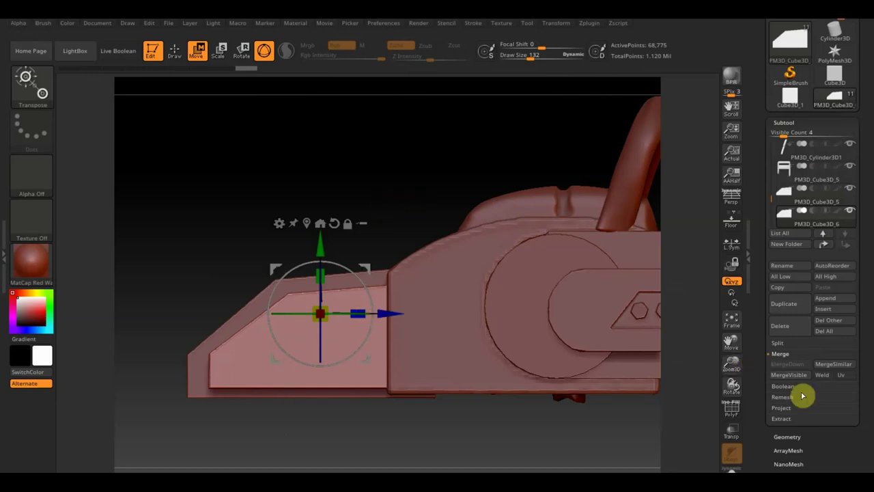
mouse_move(813, 202)
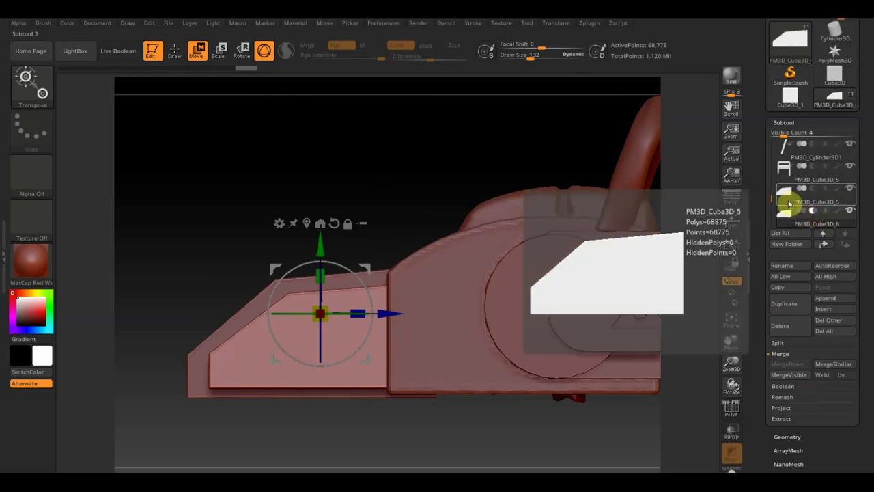
Step: Select PM3D_Cube3D_5 and MergeDown the copied panel into it, confirming with OK
left_click(789, 203)
left_click(794, 363)
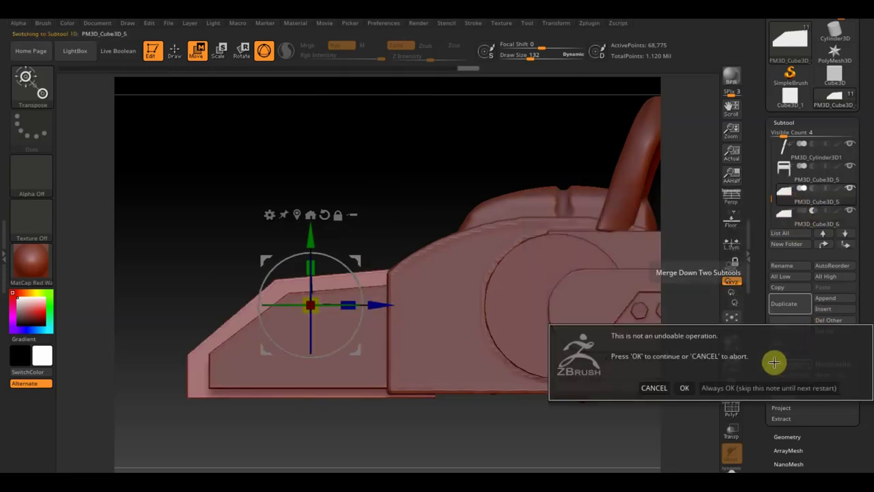
left_click(684, 388)
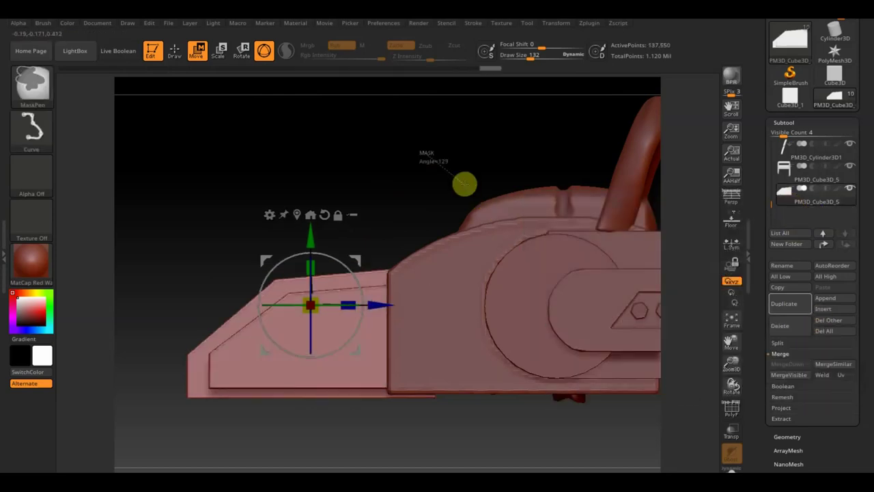
mouse_move(377, 177)
left_mouse_down()
mouse_move(444, 221)
mouse_move(462, 244)
mouse_move(481, 247)
left_mouse_up()
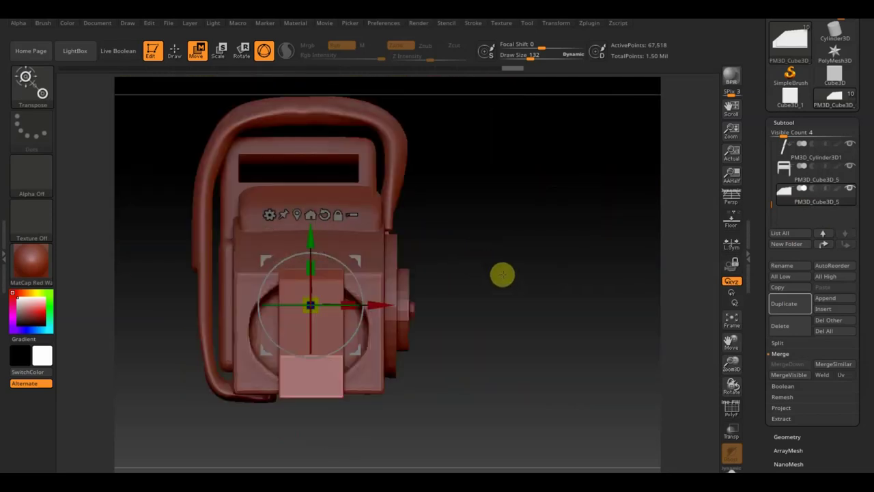
Step: Scale the cap's front section along X to 0.8555 with the Move gizmo
key("ctrl")
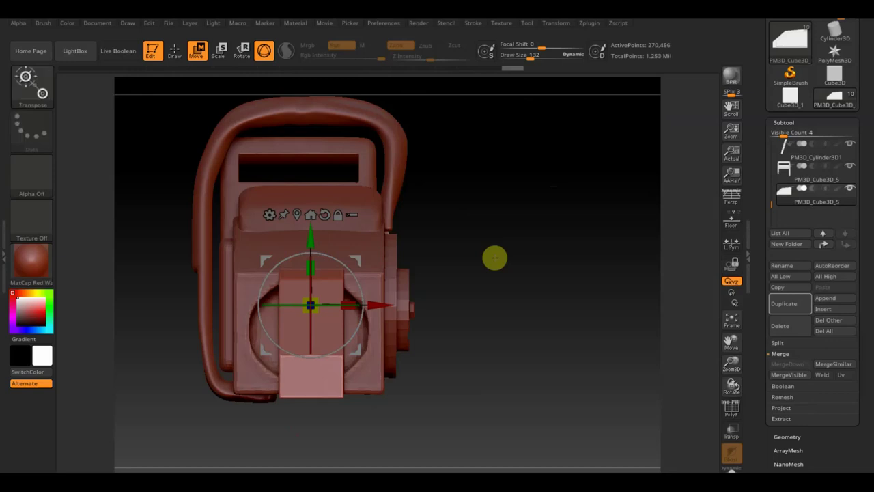
left_click(175, 51)
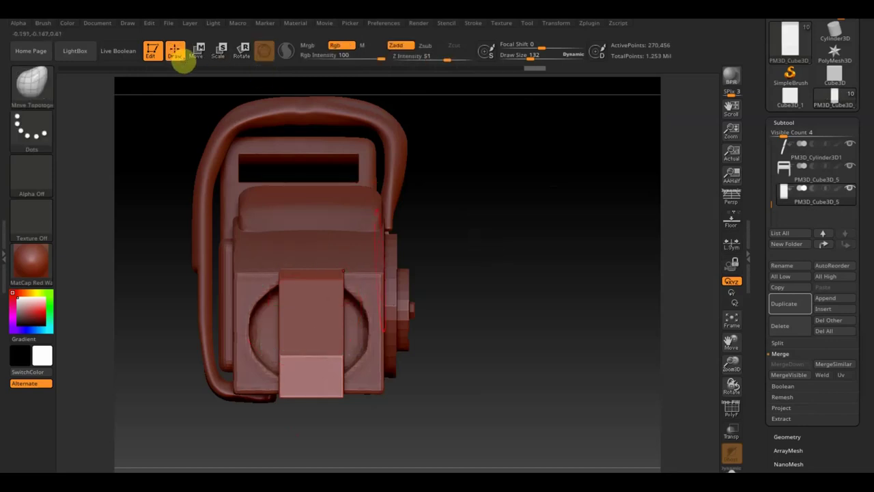
left_click(198, 50)
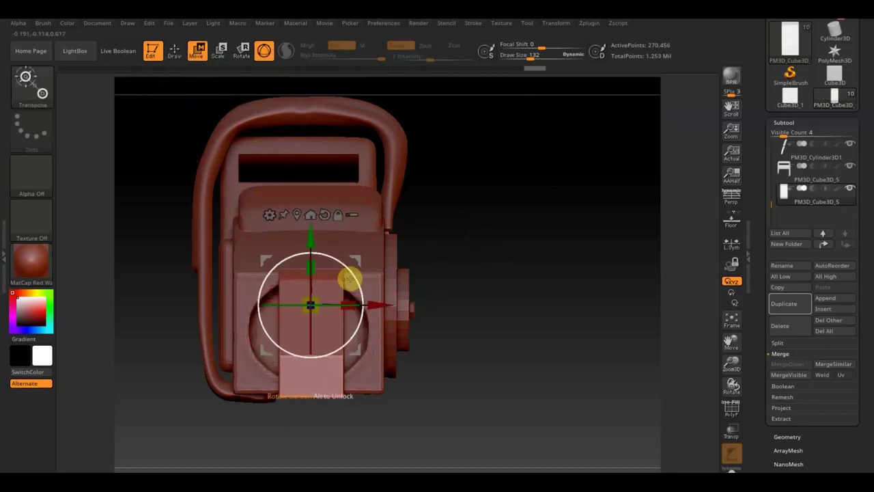
left_click_drag(350, 301, 337, 301)
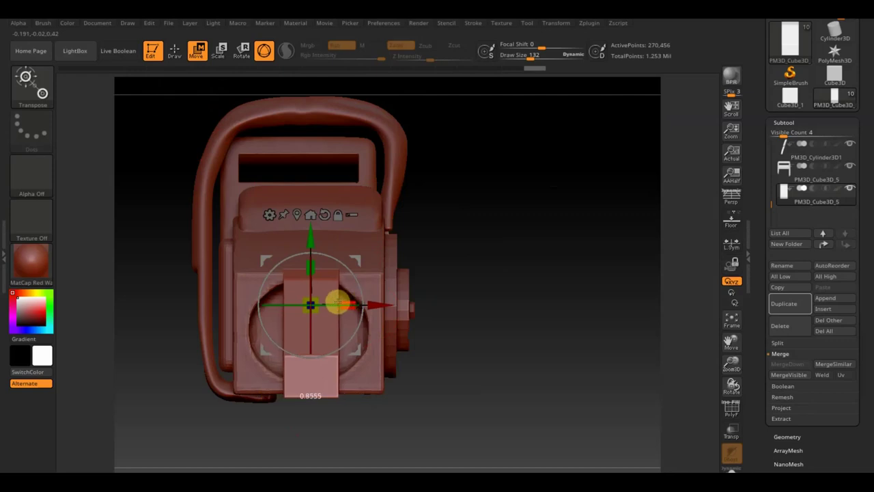
left_click_drag(483, 252, 482, 362)
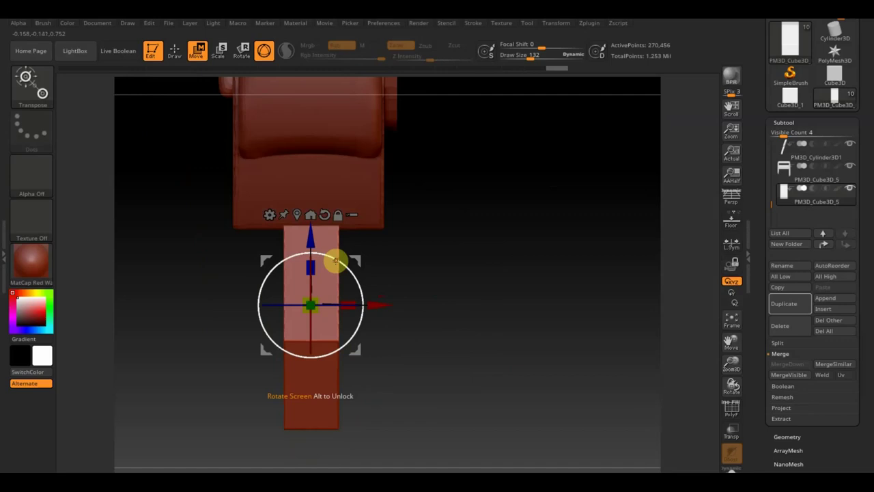
mouse_move(454, 374)
left_mouse_down()
mouse_move(462, 338)
mouse_move(453, 287)
left_mouse_up()
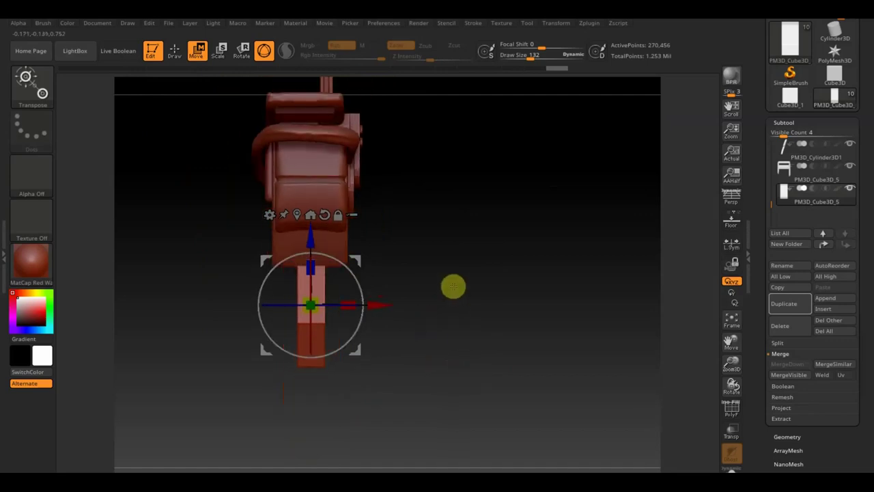
Step: Mask one side of the hand guard along a line, then invert the mask
left_click(174, 52)
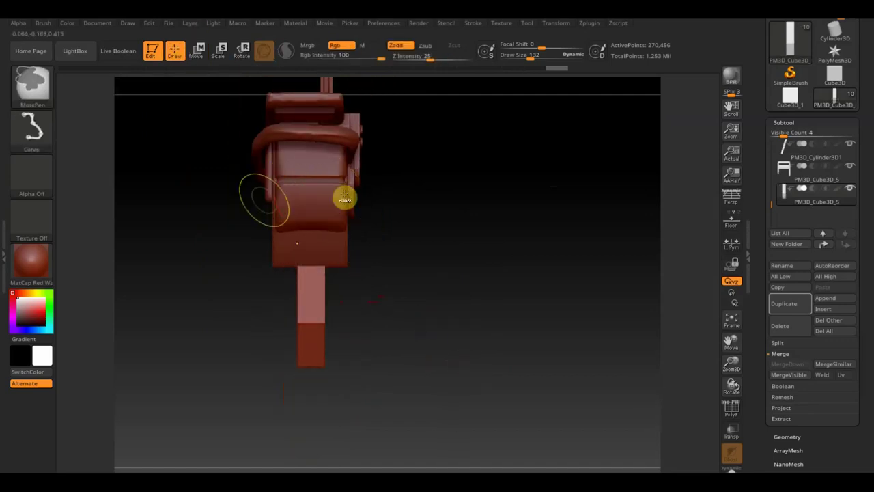
left_click_drag(327, 183, 305, 415, "ctrl")
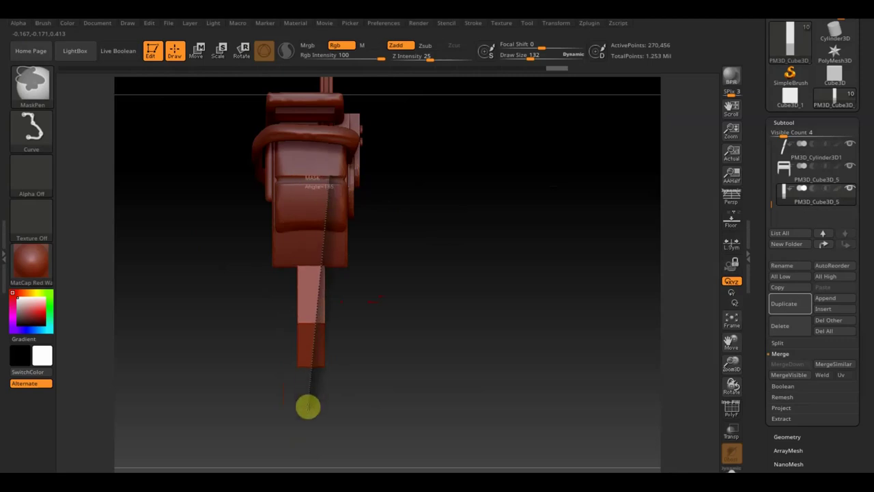
mouse_move(306, 414)
left_mouse_down("ctrl")
mouse_move(285, 389)
mouse_move(335, 409)
mouse_move(300, 416)
mouse_move(314, 413)
left_mouse_up("ctrl")
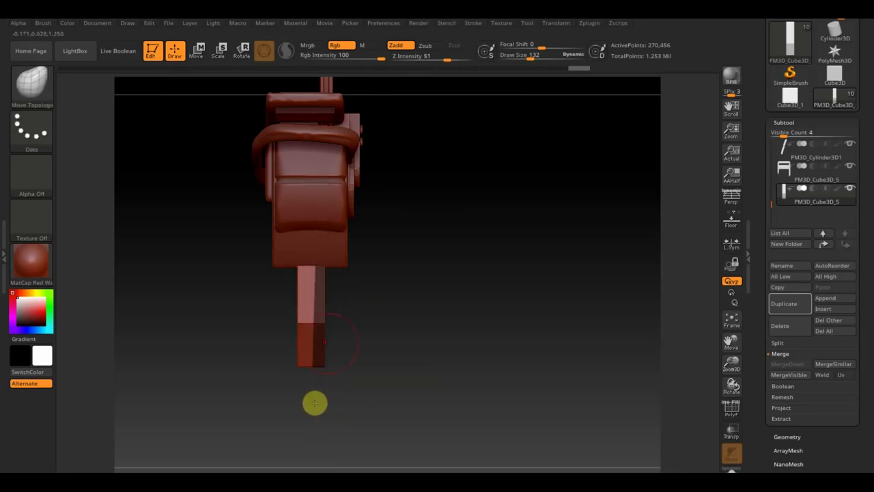
left_click(381, 326, "ctrl")
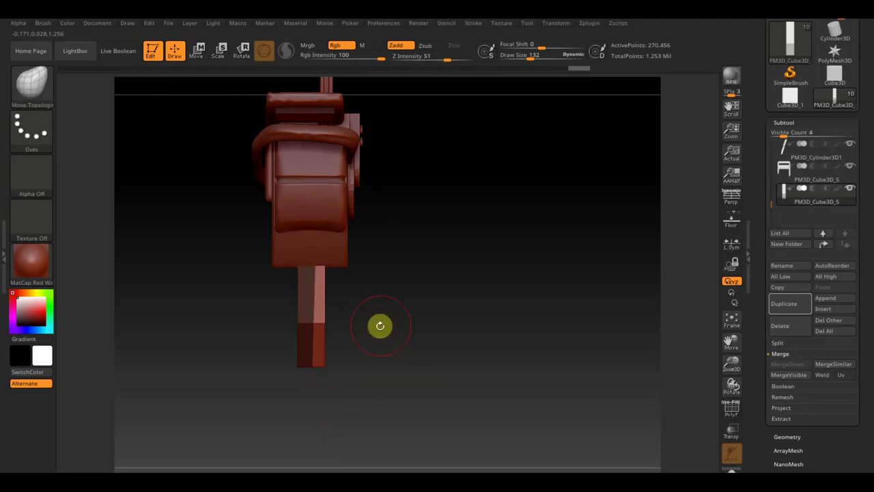
Step: Rotate the guard's unmasked end downward with a Rotate transpose line
left_click(197, 52)
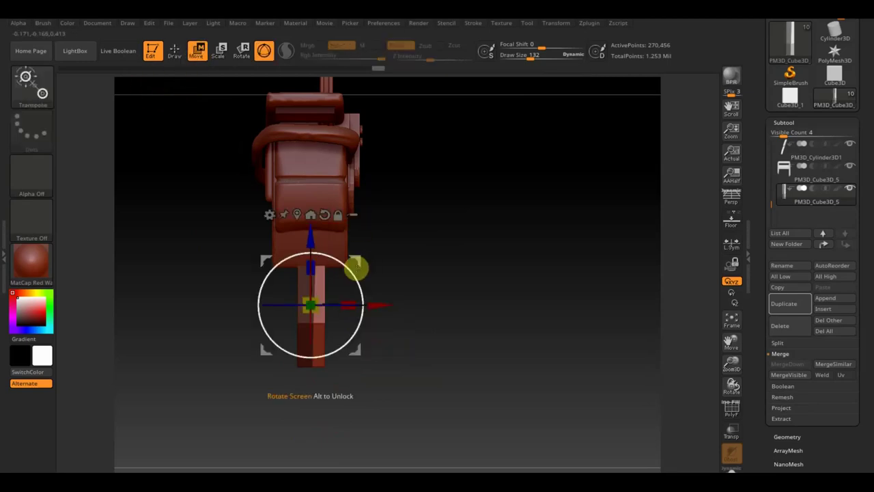
left_click(240, 53)
key("y")
mouse_move(322, 371)
left_mouse_down()
mouse_move(328, 198)
mouse_move(356, 210)
mouse_move(478, 339)
mouse_move(419, 341)
mouse_move(450, 302)
left_mouse_up()
mouse_move(484, 280)
left_mouse_down()
mouse_move(492, 296)
mouse_move(487, 280)
left_mouse_up()
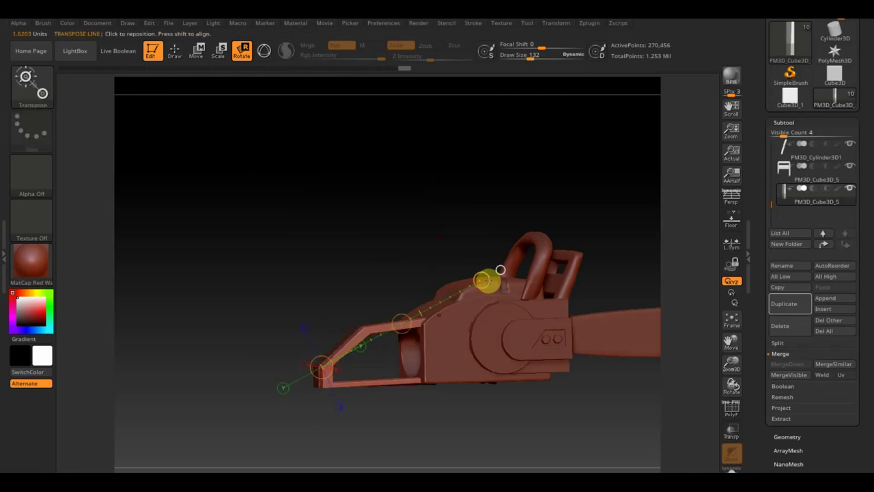
Step: Unhide the whole front guard from a front three-quarter view
left_click_drag(433, 216, 408, 216)
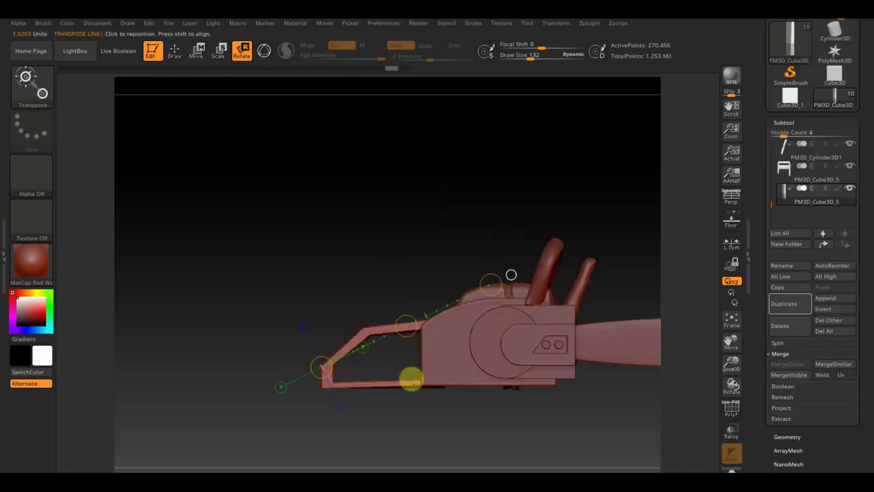
mouse_move(378, 264)
left_mouse_down()
mouse_move(437, 264)
mouse_move(424, 281)
left_mouse_up()
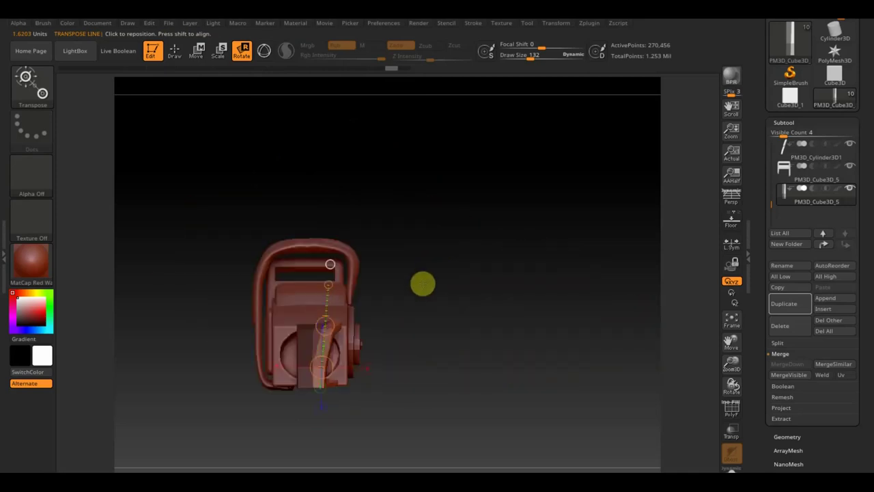
left_click(482, 267, "ctrl+shift")
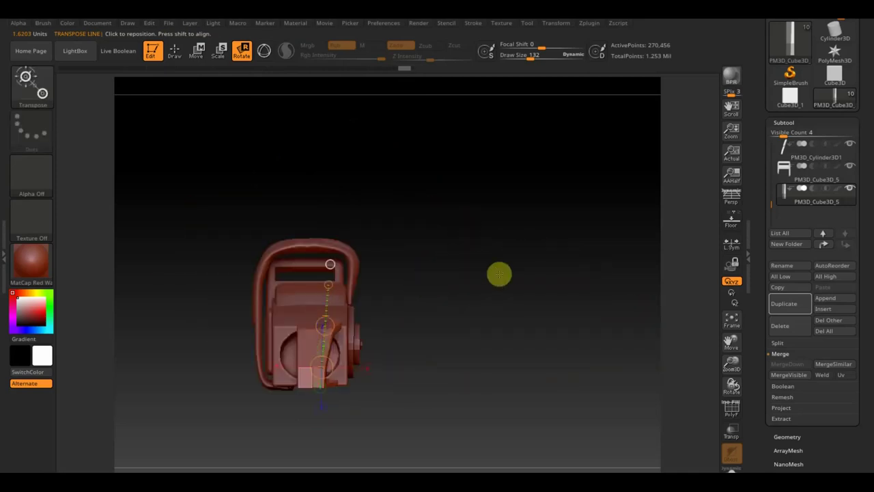
Step: Delete the guard's lower subdivision levels and Mirror And Weld it across the body
left_click(789, 436)
left_click(790, 168)
left_click(800, 387)
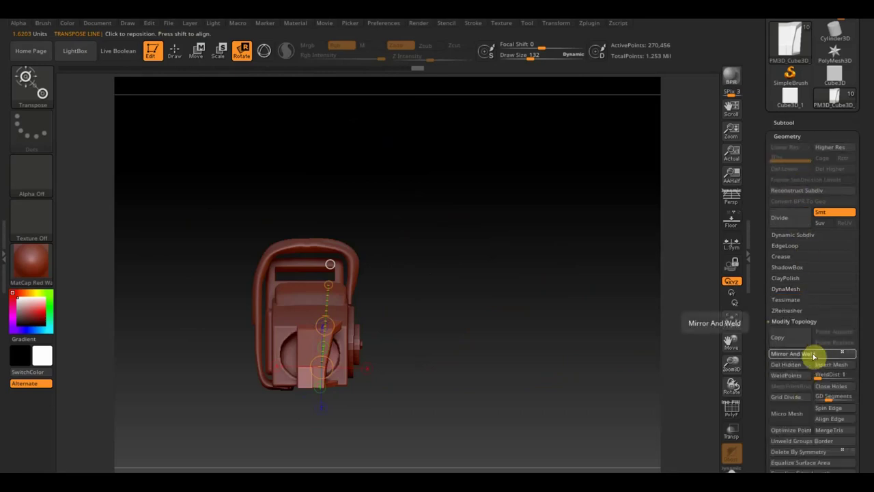
left_click(814, 354)
left_click_drag(578, 264, 542, 336)
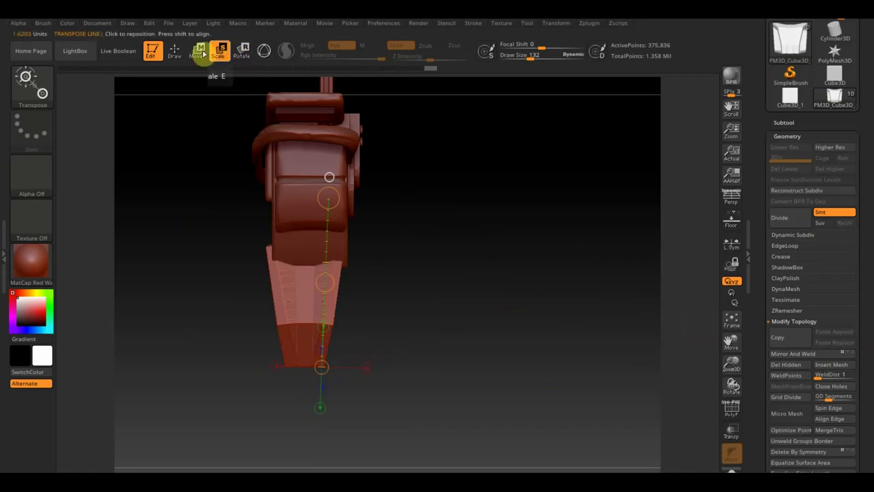
Step: Narrow the guard's lower end along X using the Gizmo 3D
left_click(175, 50)
left_click(248, 53)
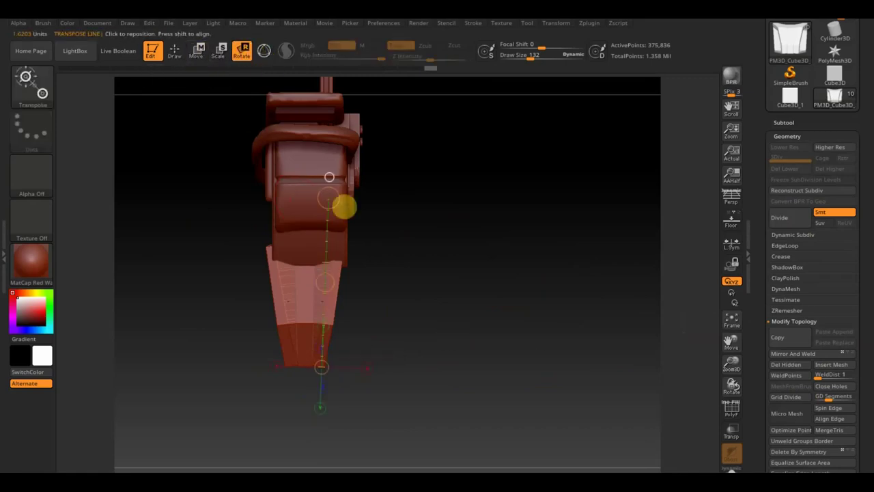
left_click(263, 52)
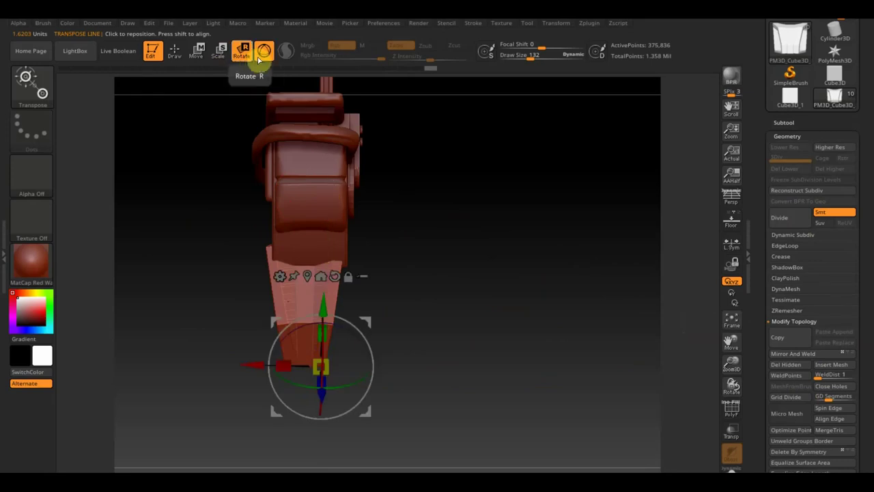
left_click(179, 52)
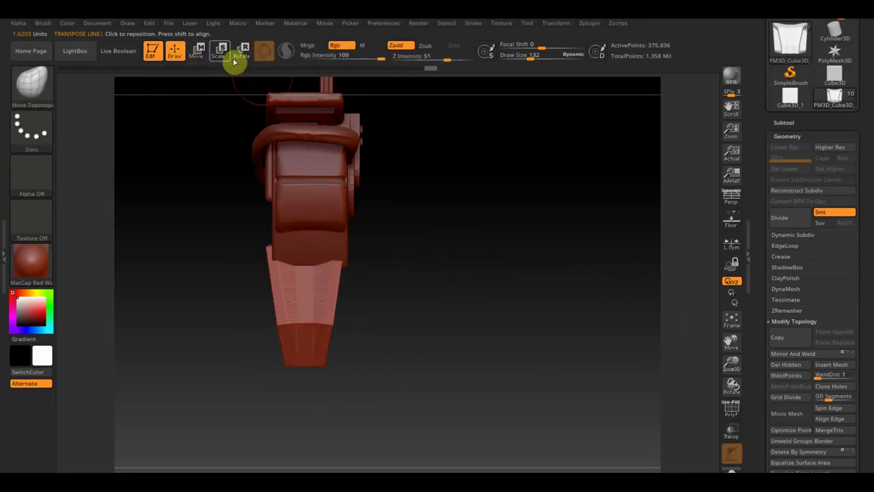
left_click(199, 51)
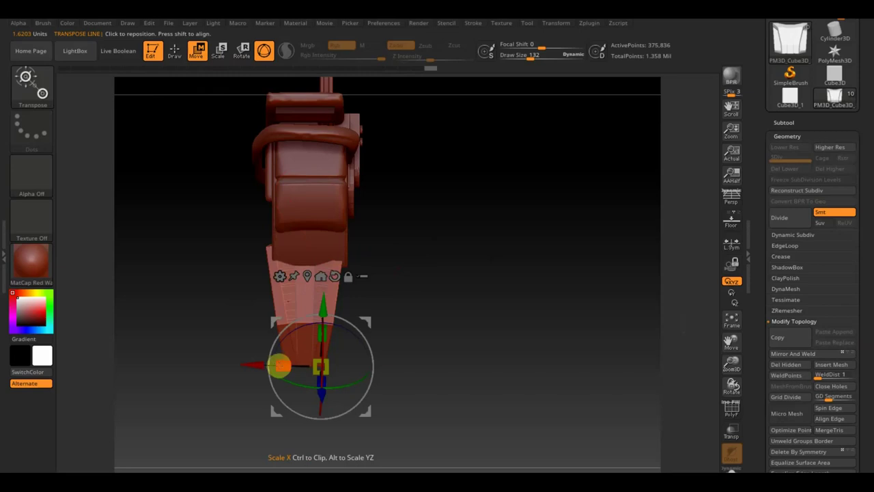
left_click_drag(279, 362, 284, 363)
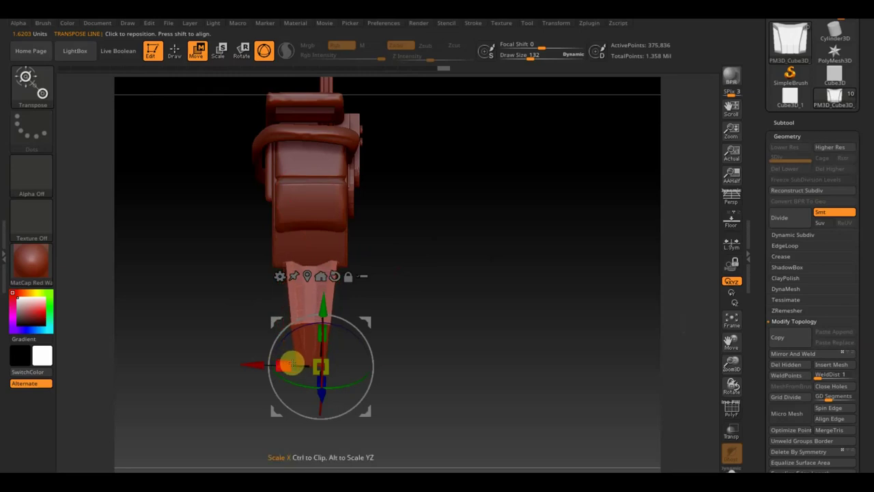
Step: Nudge the guard along Z and rotate it about -14° to a forward angle
mouse_move(427, 330)
left_mouse_down()
mouse_move(453, 302)
mouse_move(456, 182)
mouse_move(464, 232)
mouse_move(524, 292)
mouse_move(480, 296)
mouse_move(464, 176)
mouse_move(335, 178)
mouse_move(462, 177)
mouse_move(486, 191)
mouse_move(479, 195)
left_mouse_up()
mouse_move(434, 163)
left_mouse_down()
mouse_move(454, 171)
mouse_move(458, 181)
mouse_move(439, 181)
mouse_move(451, 214)
mouse_move(396, 205)
left_mouse_up()
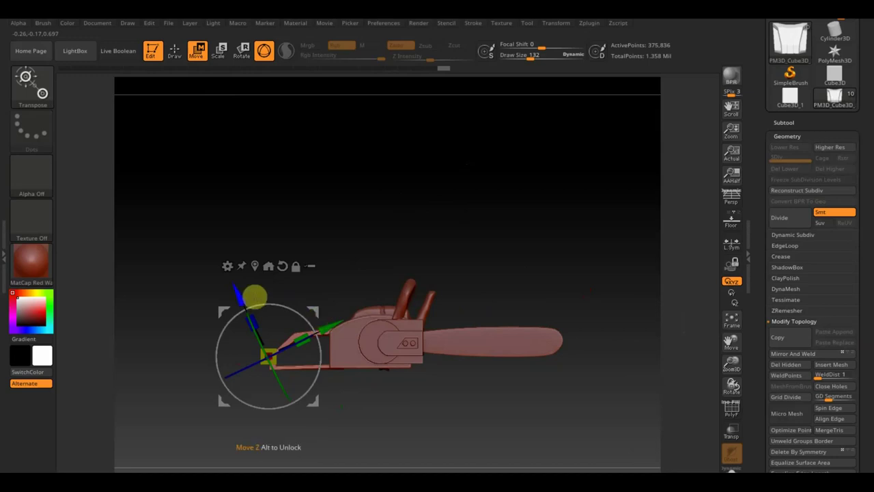
left_click_drag(239, 298, 241, 300)
left_click(329, 329)
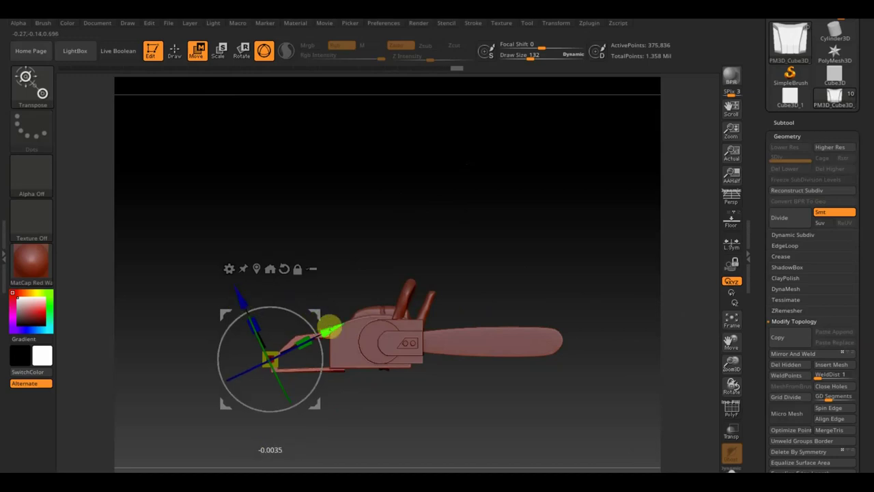
mouse_move(328, 325)
left_mouse_down()
mouse_move(311, 330)
mouse_move(314, 337)
mouse_move(351, 356)
left_mouse_up()
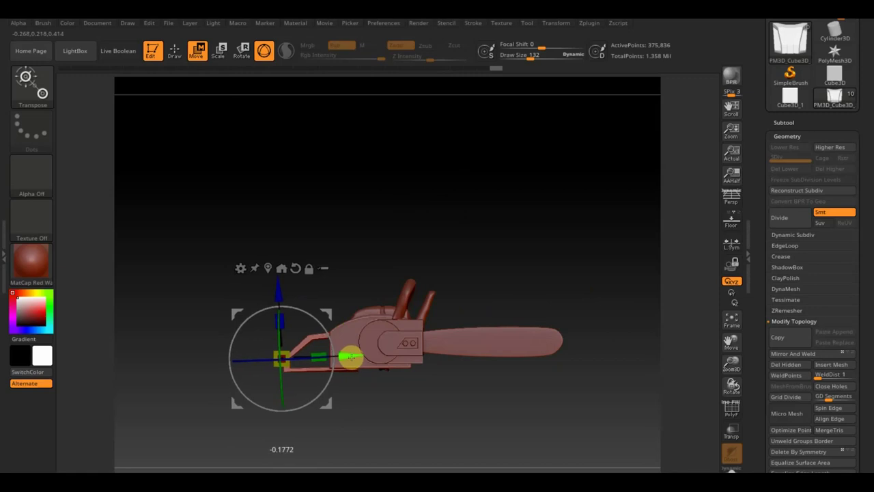
mouse_move(506, 252)
left_mouse_down()
mouse_move(515, 248)
mouse_move(534, 326)
mouse_move(508, 240)
mouse_move(551, 353)
mouse_move(541, 453)
mouse_move(530, 410)
left_mouse_up()
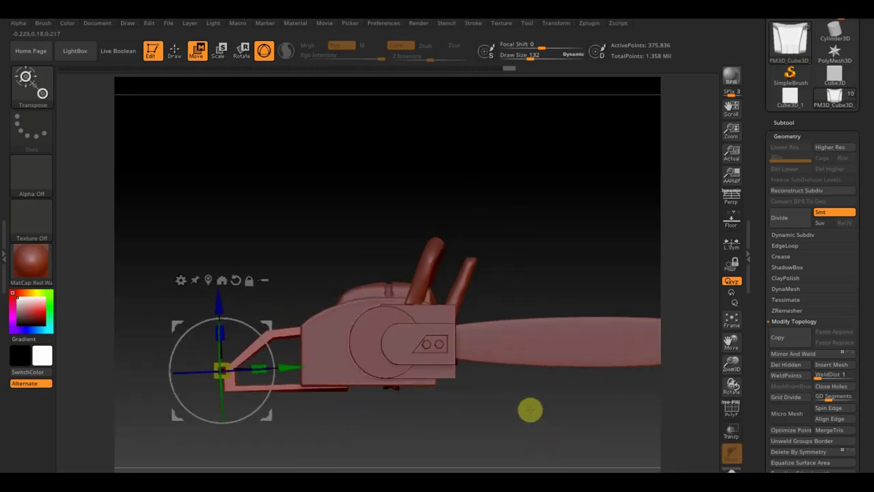
Step: Polish the front guard with the Deformation Polish slider at about 22
key("q")
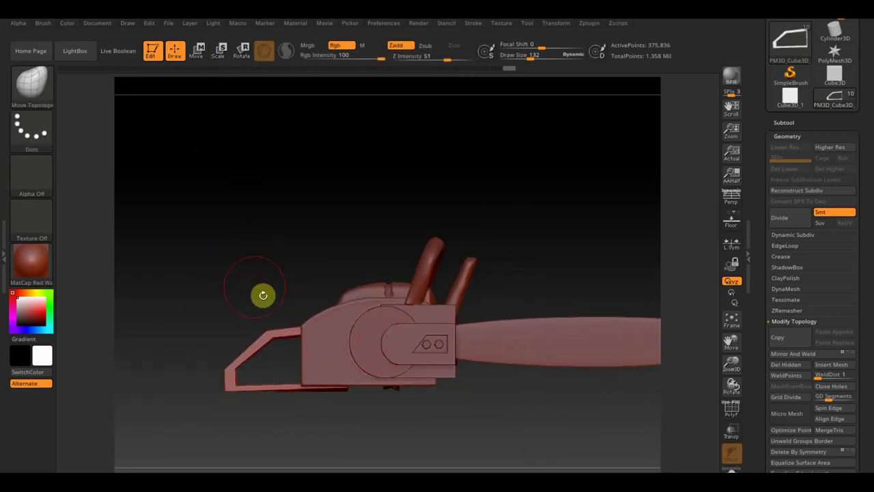
left_click_drag(866, 409, 862, 305)
left_click(816, 357)
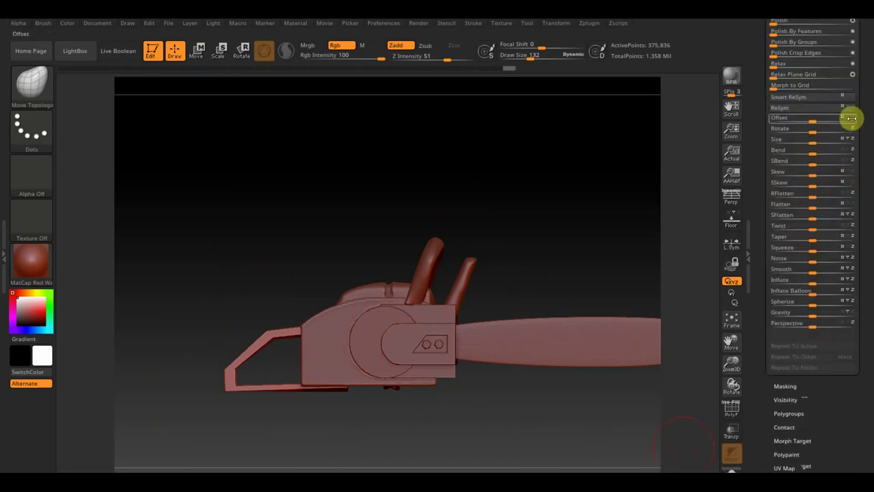
left_click_drag(858, 91, 866, 157)
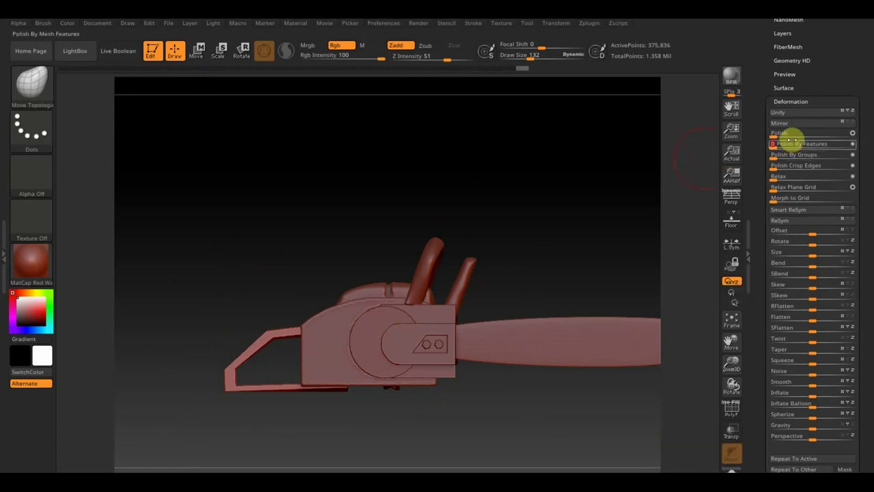
left_click_drag(776, 134, 789, 135)
Step: Smooth the guard's surface and edges with the Smooth brush
left_click_drag(509, 180, 554, 244)
left_click_drag(340, 379, 340, 364, "shift")
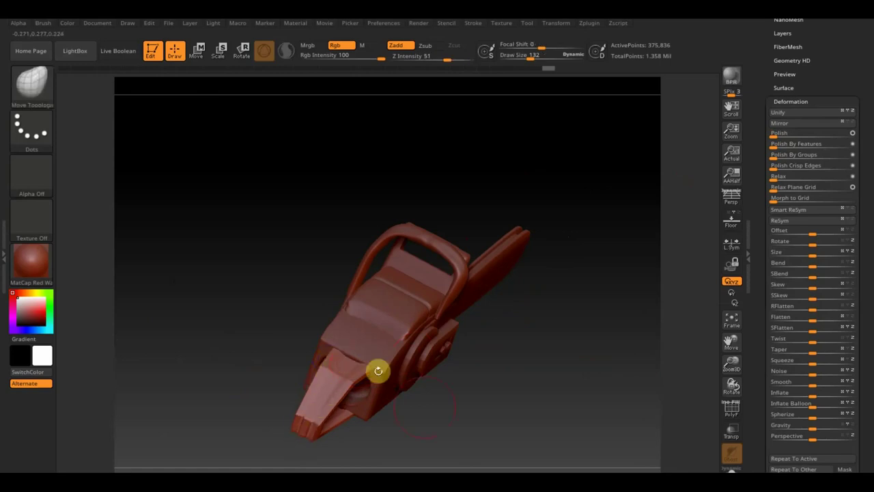
right_click_drag(377, 369, 417, 392)
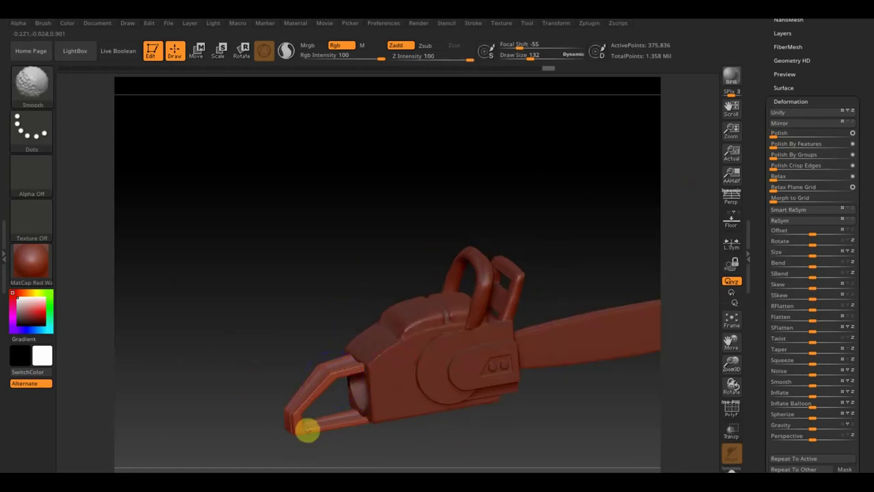
mouse_move(277, 335)
left_mouse_down()
mouse_move(275, 307)
mouse_move(296, 295)
left_mouse_up()
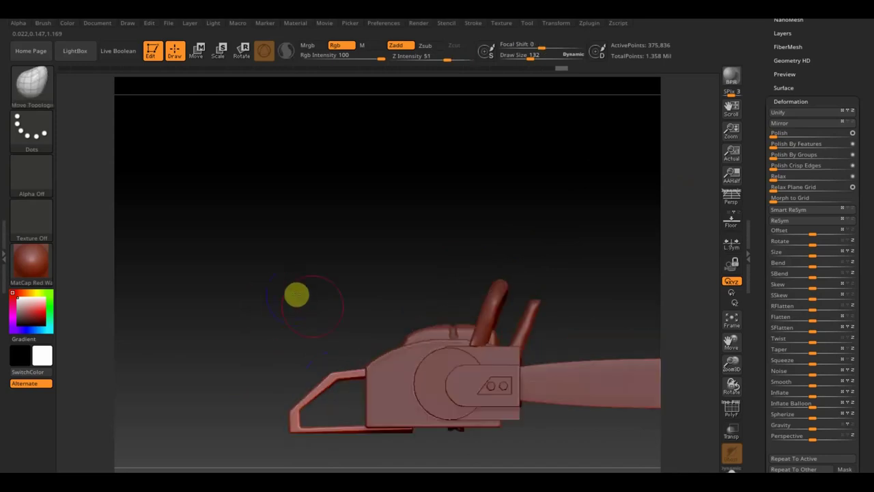
right_click_drag(557, 261, 470, 228, "alt")
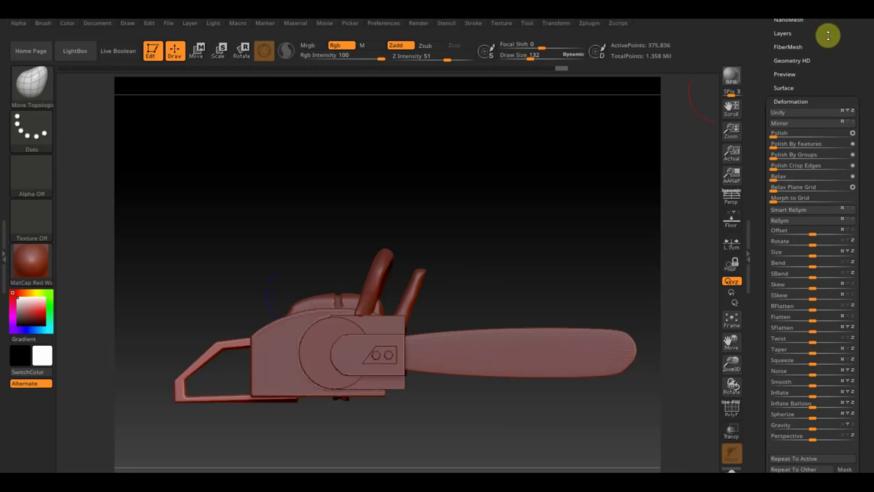
Step: Append a cube as a new subtool and select it
left_click_drag(828, 34, 844, 95)
left_click(786, 79)
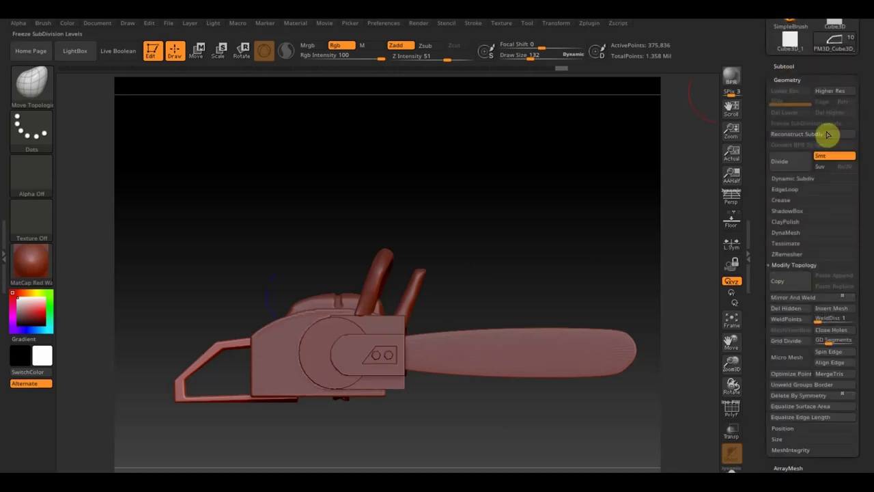
left_click(785, 65)
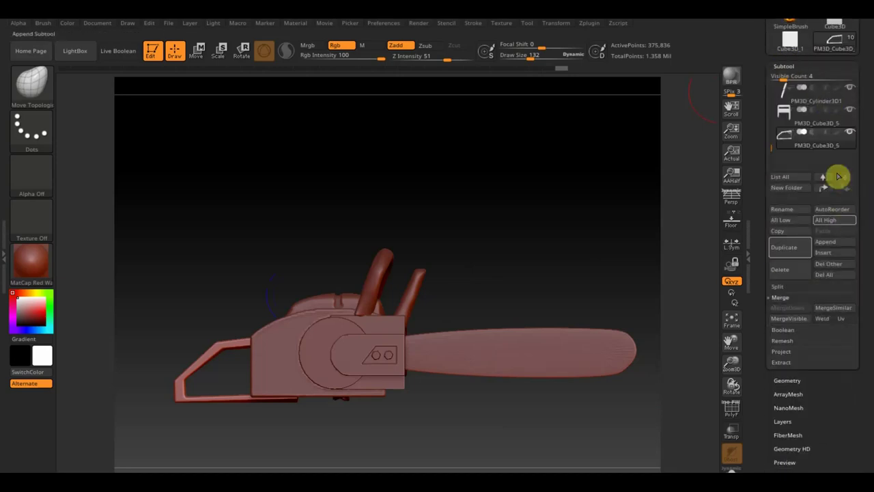
left_click(828, 243)
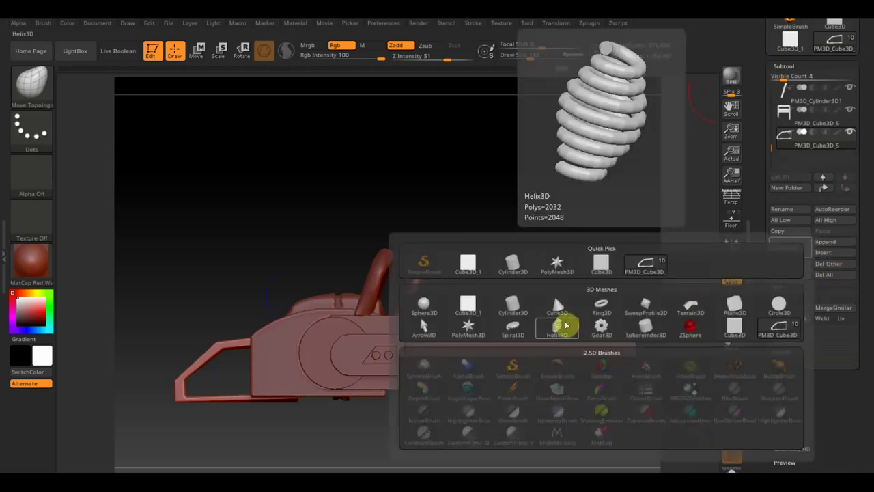
left_click(478, 309)
left_click(792, 165)
Step: Shrink the PM3D_Cube3D_6 cube and move it onto the chainsaw body
left_click(197, 49)
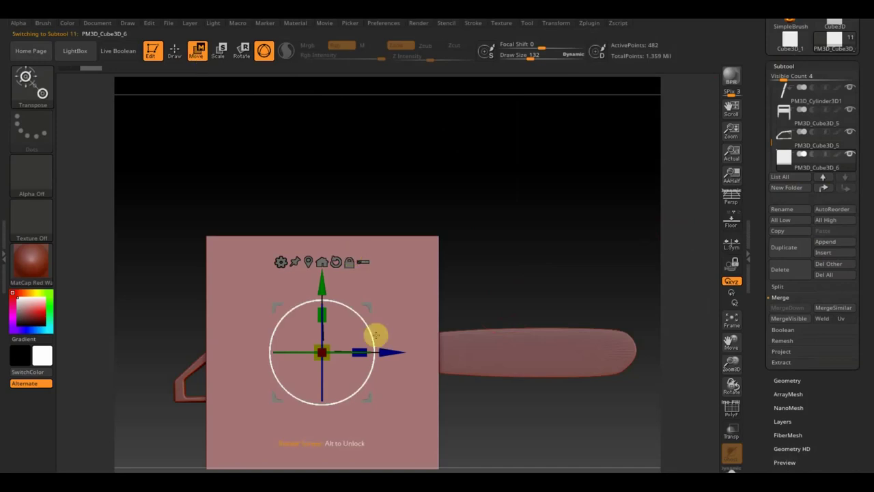
left_click_drag(324, 352, 273, 277)
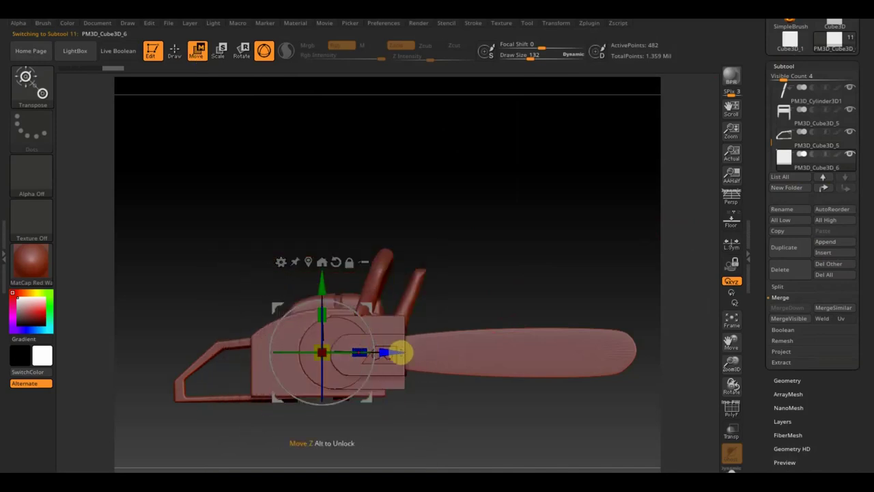
left_click_drag(400, 351, 295, 348)
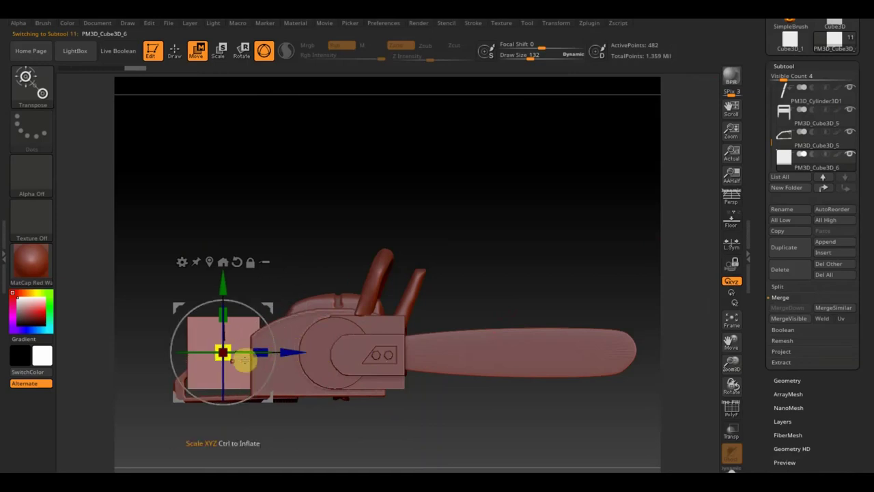
left_click_drag(232, 359, 219, 336)
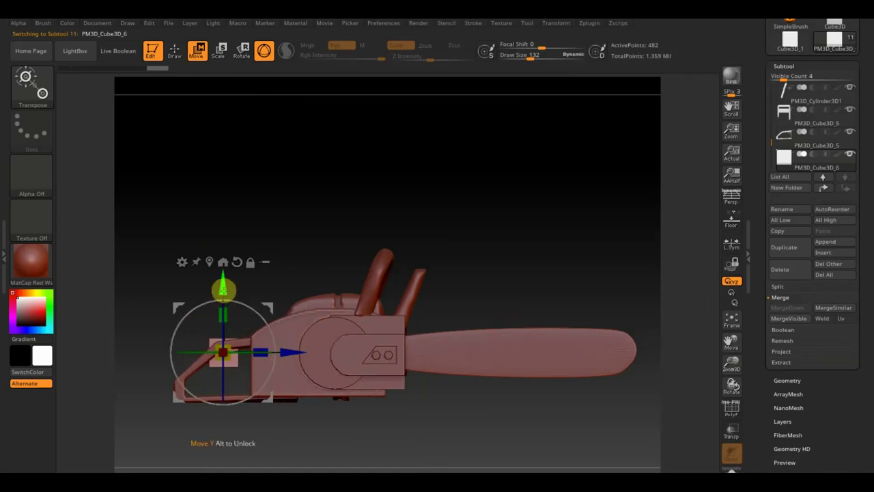
left_click_drag(224, 291, 224, 308)
Step: Slide, raise and tilt the cube piece into a slanted position at the saw's front
left_click_drag(290, 355, 260, 369)
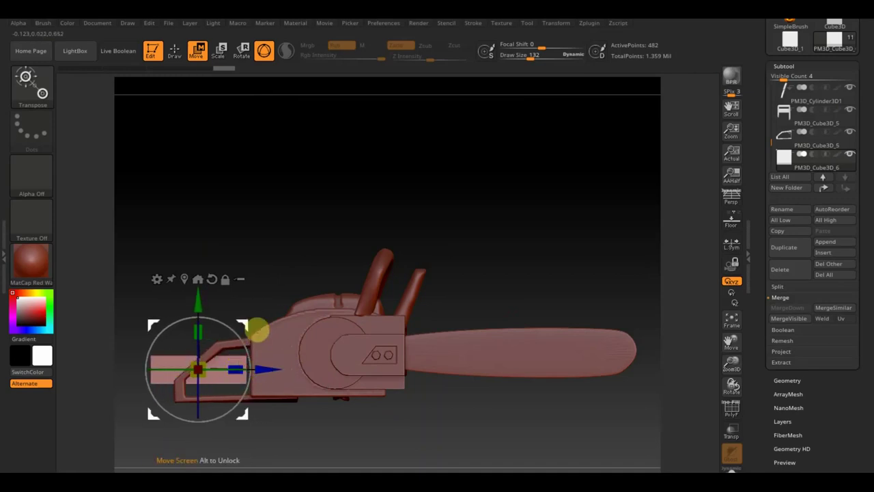
mouse_move(213, 307)
left_mouse_down()
mouse_move(211, 286)
mouse_move(228, 294)
mouse_move(198, 297)
left_mouse_up()
left_click_drag(267, 346, 276, 343)
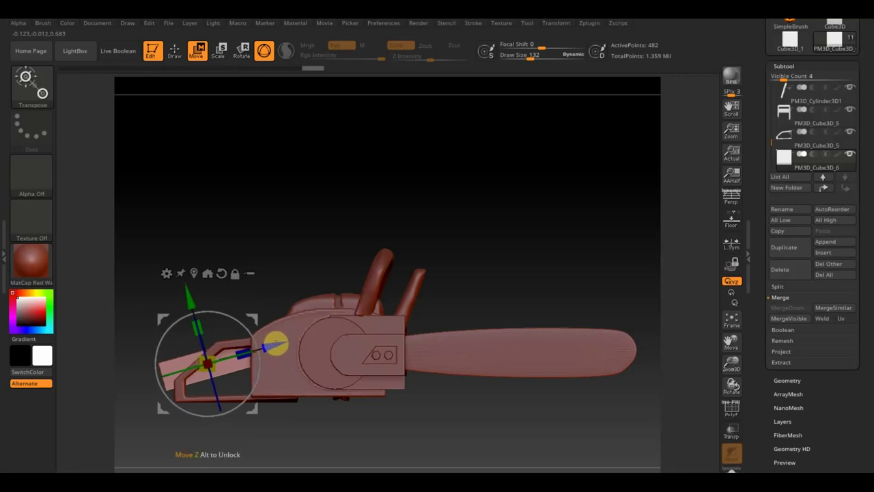
left_click_drag(188, 298, 191, 296)
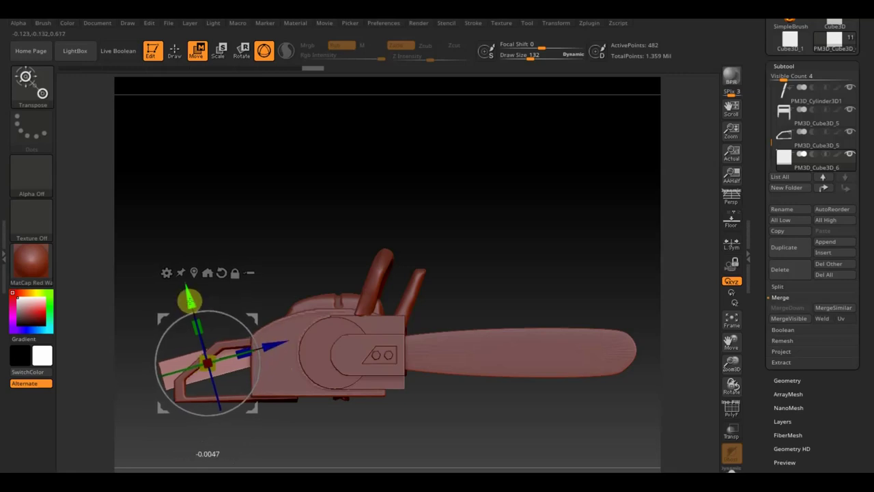
key("ctrl+z")
left_click(175, 51)
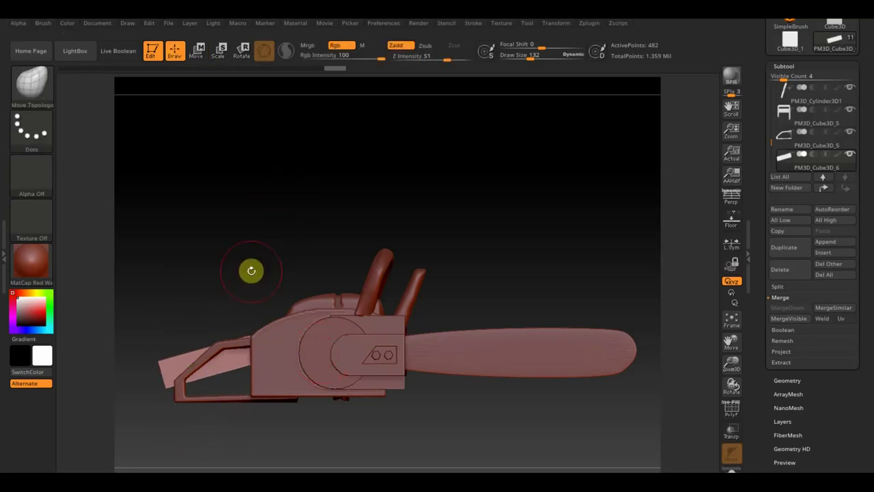
Step: Trim the front piece's left end off at 45° with TrimCurve
key("ctrl+shift")
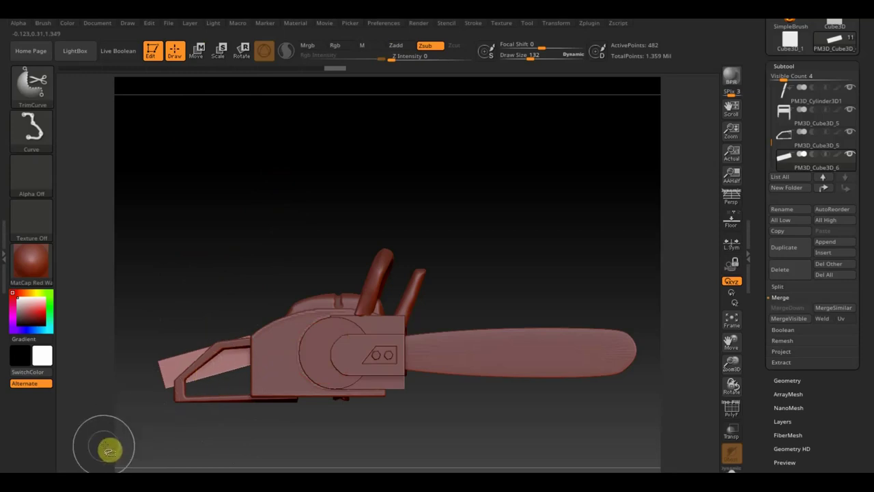
left_click_drag(107, 450, 323, 222, "ctrl+shift")
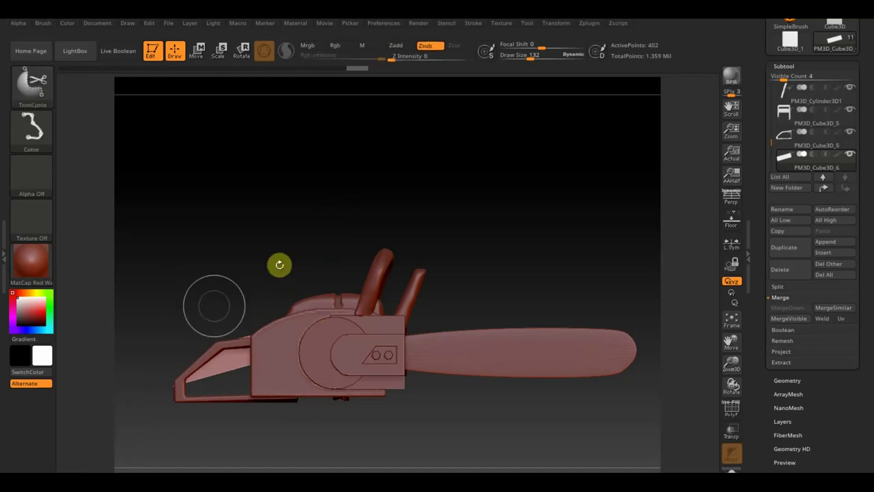
left_click_drag(152, 342, 315, 345, "ctrl+shift")
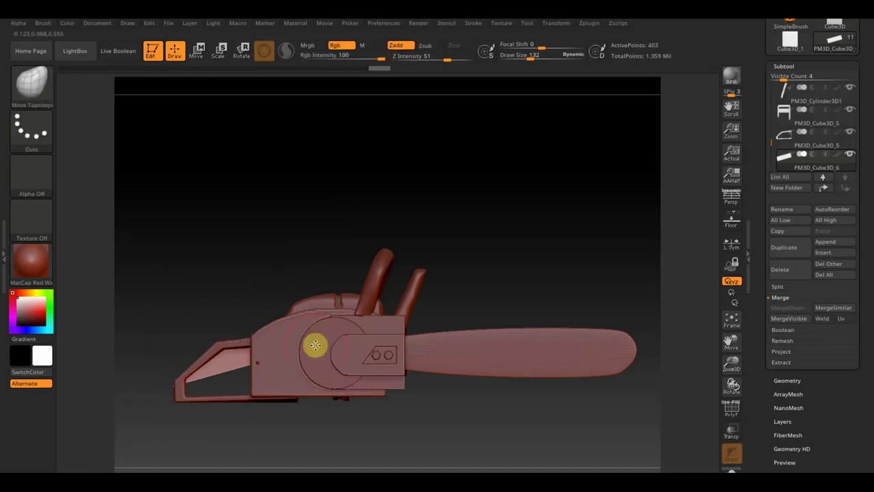
mouse_move(466, 258)
left_mouse_down()
mouse_move(507, 273)
mouse_move(494, 275)
mouse_move(490, 256)
mouse_move(472, 248)
mouse_move(492, 260)
mouse_move(501, 241)
mouse_move(489, 237)
mouse_move(498, 264)
mouse_move(541, 287)
mouse_move(517, 297)
mouse_move(520, 318)
left_mouse_up()
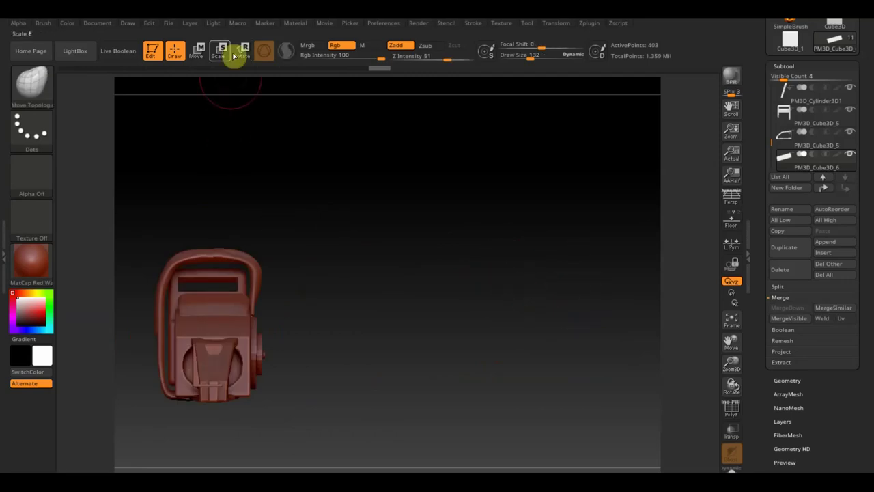
Step: Nudge the trimmed piece sideways with the Transpose gizmo
left_click(196, 51)
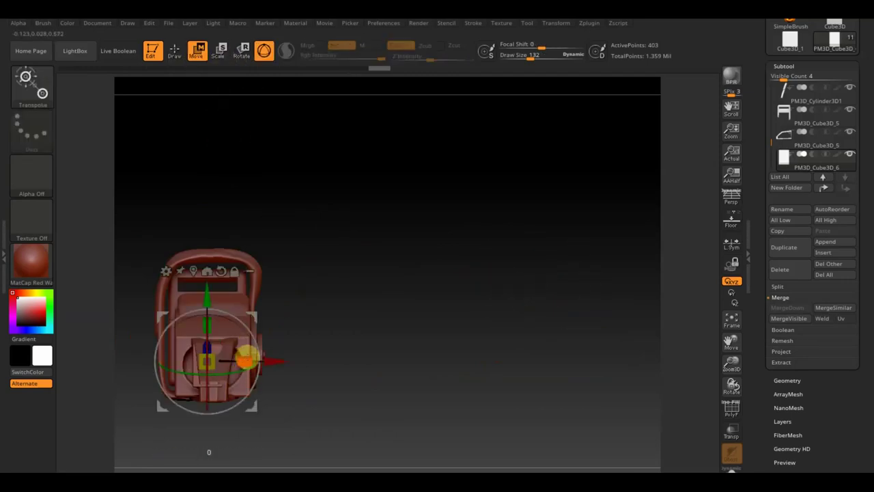
left_click_drag(236, 361, 280, 363)
left_click_drag(359, 390, 311, 388)
left_click_drag(495, 319, 487, 328)
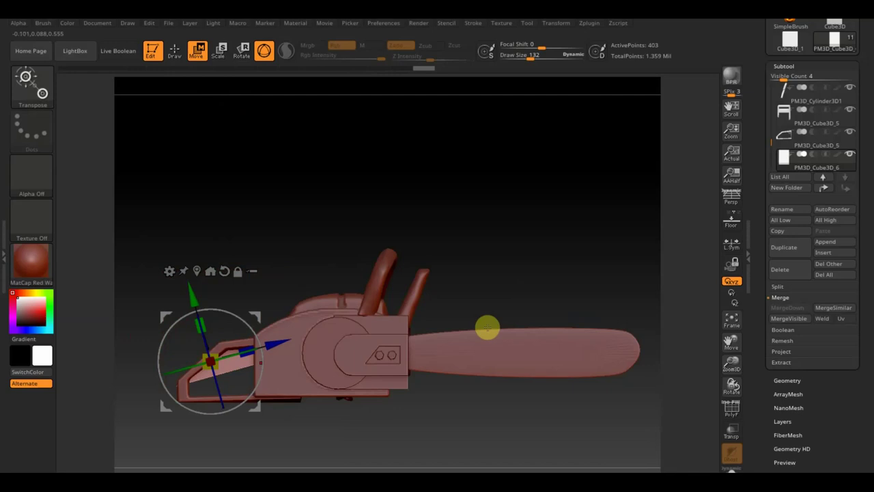
Step: Slice the piece's lower end along a vertical trim line to taper it
left_click(174, 51)
left_click_drag(183, 470, 180, 318, "ctrl+shift")
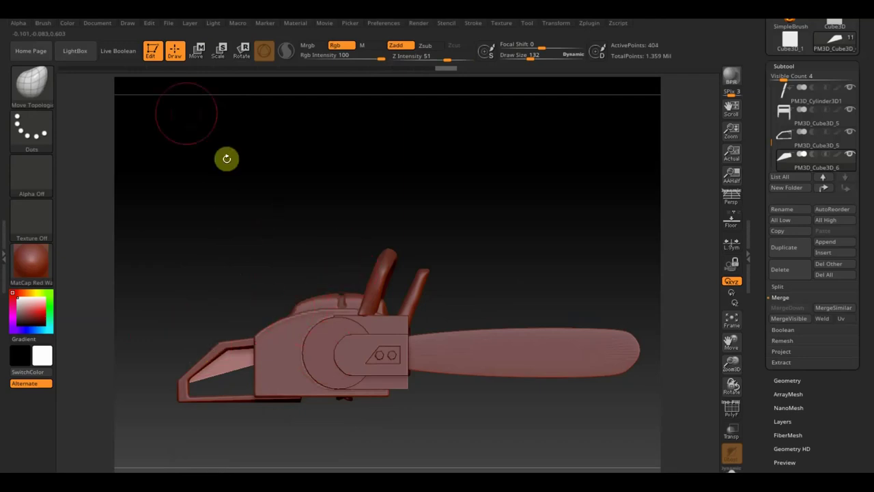
left_click(198, 50)
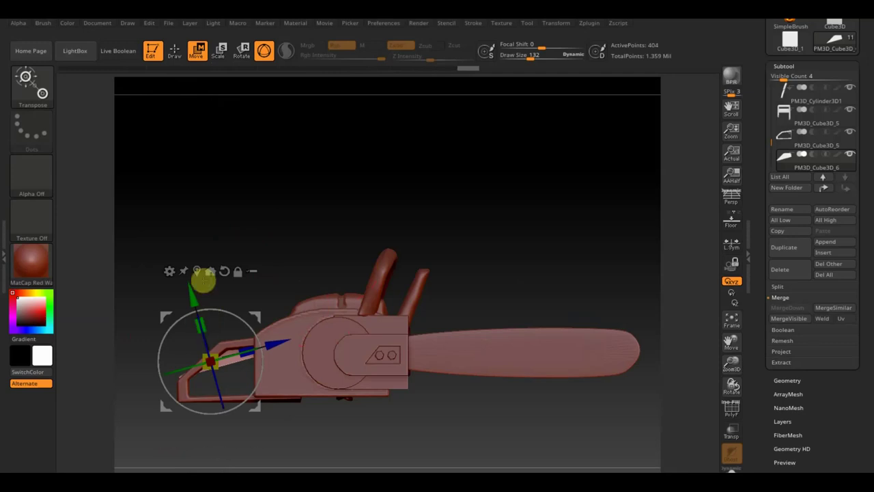
left_click(174, 50)
left_click_drag(195, 395, 196, 456)
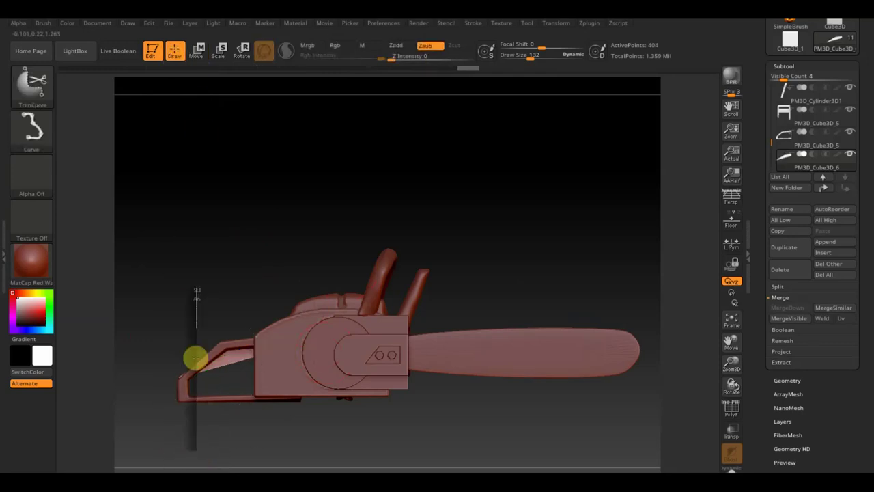
left_click_drag(195, 357, 198, 288)
mouse_move(295, 259)
left_mouse_down()
mouse_move(289, 238)
mouse_move(315, 235)
mouse_move(263, 235)
mouse_move(302, 201)
mouse_move(318, 152)
mouse_move(358, 187)
mouse_move(339, 212)
mouse_move(365, 271)
mouse_move(418, 283)
mouse_move(442, 308)
mouse_move(437, 326)
mouse_move(480, 264)
mouse_move(441, 250)
mouse_move(428, 255)
mouse_move(430, 271)
left_mouse_up()
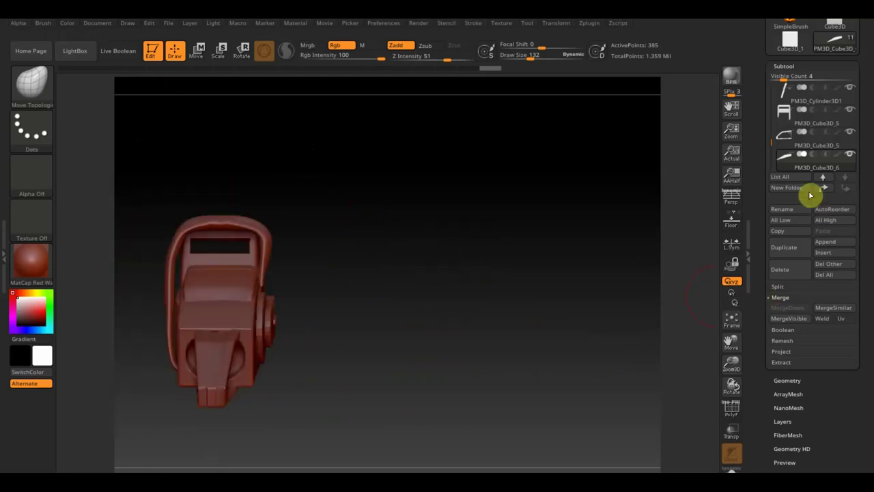
Step: Duplicate the trimmed front piece and raise, rotate and nudge the copy slightly
left_click(792, 248)
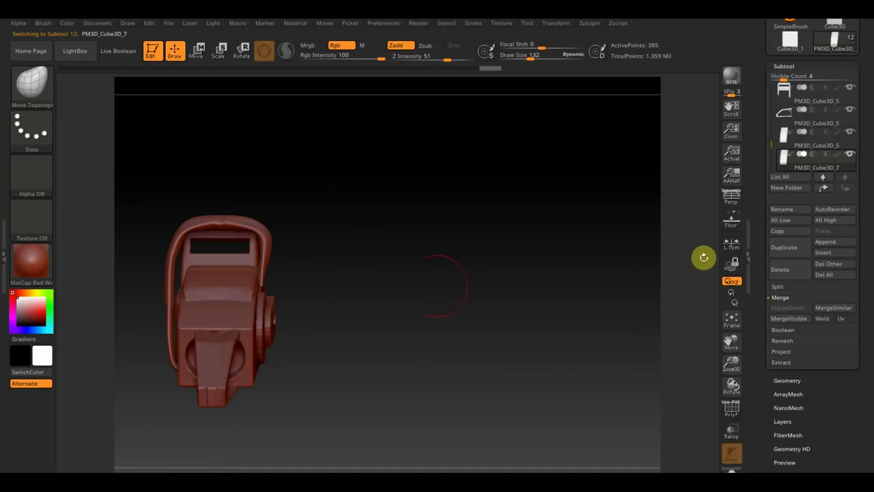
left_click(200, 52)
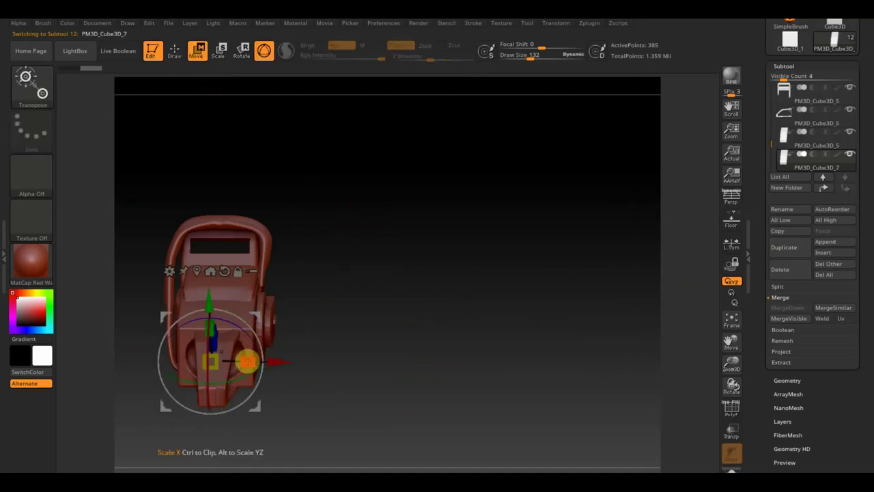
left_click_drag(341, 382, 447, 212)
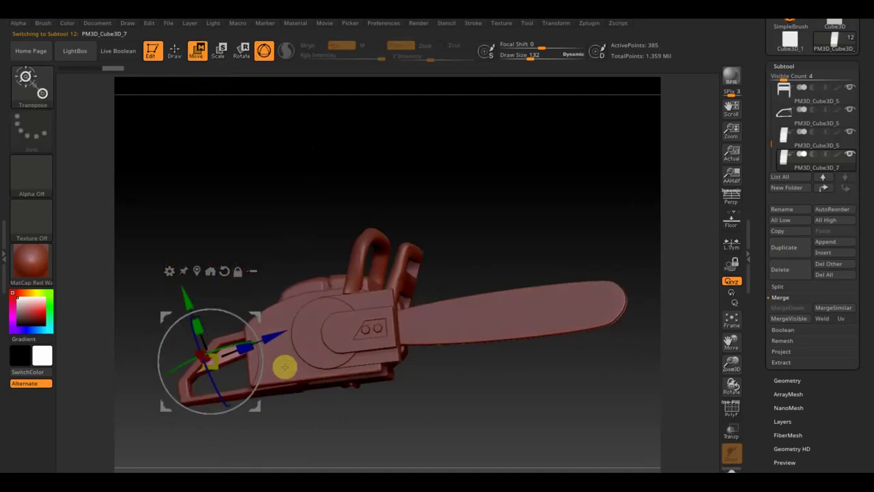
left_click_drag(190, 297, 193, 295)
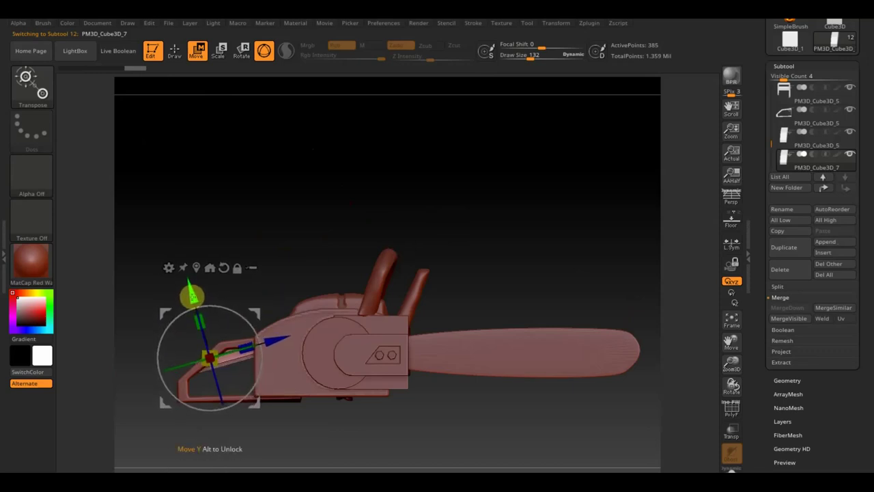
left_click_drag(249, 326, 247, 320)
left_click_drag(189, 295, 183, 297)
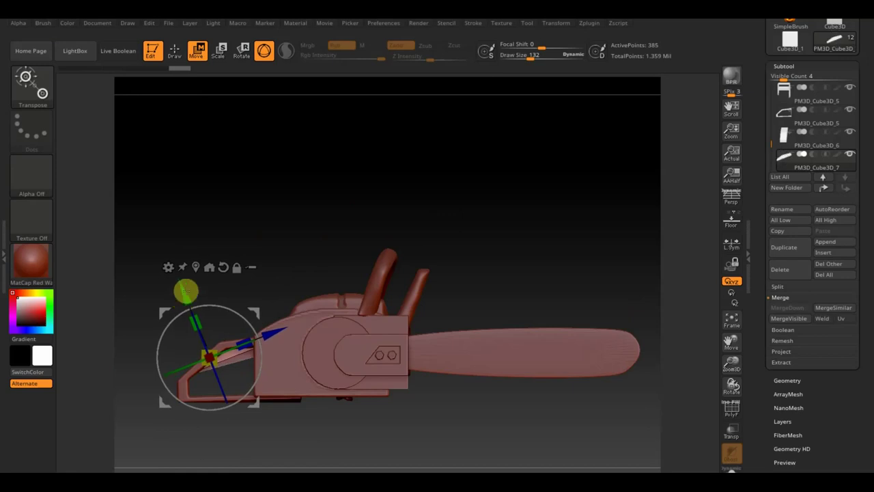
mouse_move(259, 328)
left_mouse_down()
mouse_move(333, 187)
mouse_move(300, 154)
left_mouse_up()
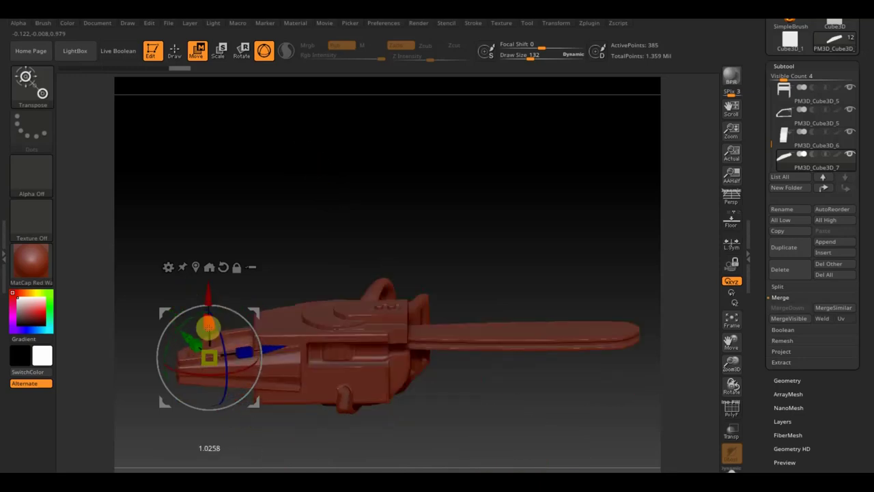
mouse_move(263, 279)
left_mouse_down()
mouse_move(297, 254)
mouse_move(304, 376)
left_mouse_up()
left_click_drag(263, 234, 263, 244, "shift")
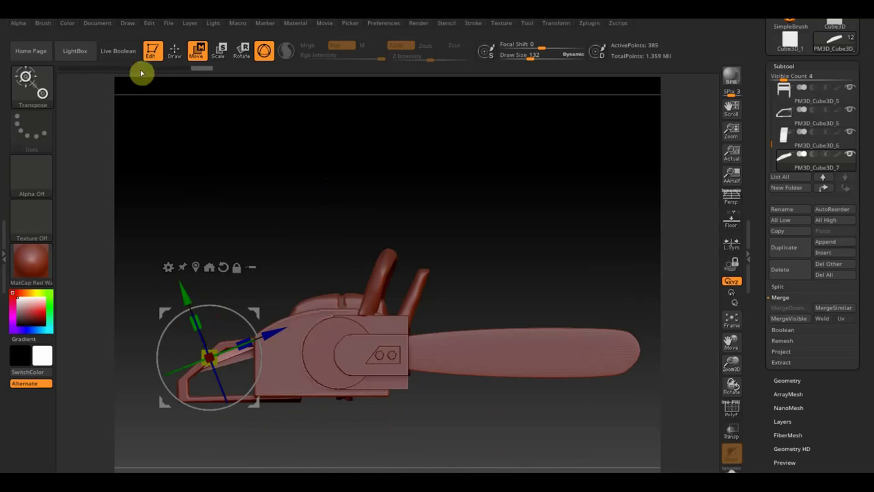
Step: Slice the copy's end off at a 50° angle with TrimCurve
left_click(176, 55)
mouse_move(205, 266)
left_mouse_down()
mouse_move(255, 289)
mouse_move(267, 320)
mouse_move(296, 326)
mouse_move(266, 273)
mouse_move(239, 255)
left_mouse_up()
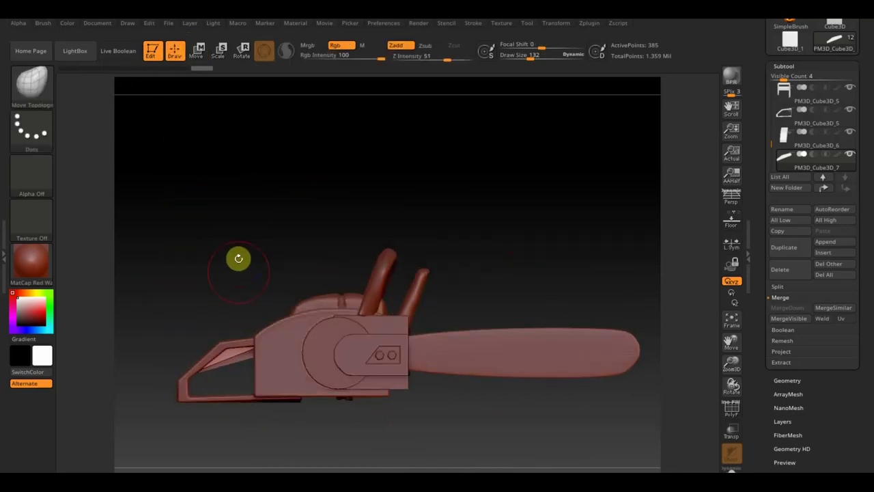
key("ctrl+shift")
mouse_move(128, 425)
left_mouse_down("ctrl+shift")
mouse_move(191, 381)
mouse_move(249, 316)
left_mouse_up("ctrl+shift")
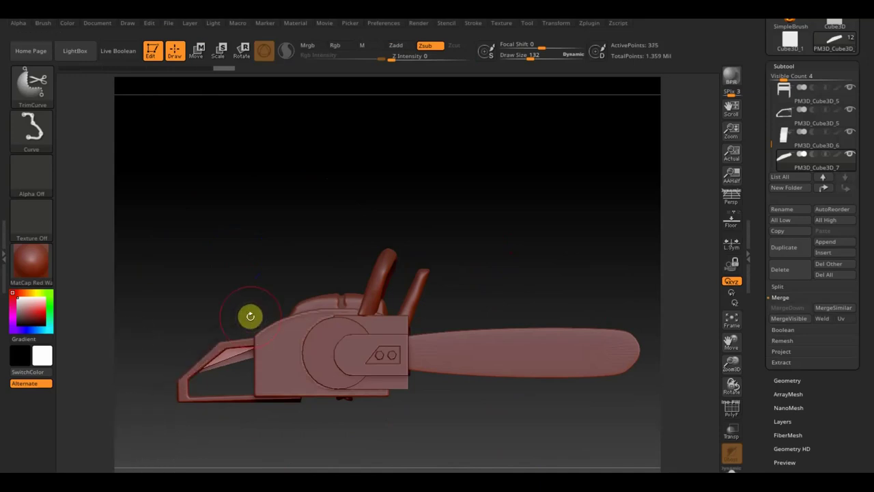
left_click_drag(276, 342, 277, 342, "ctrl+shift")
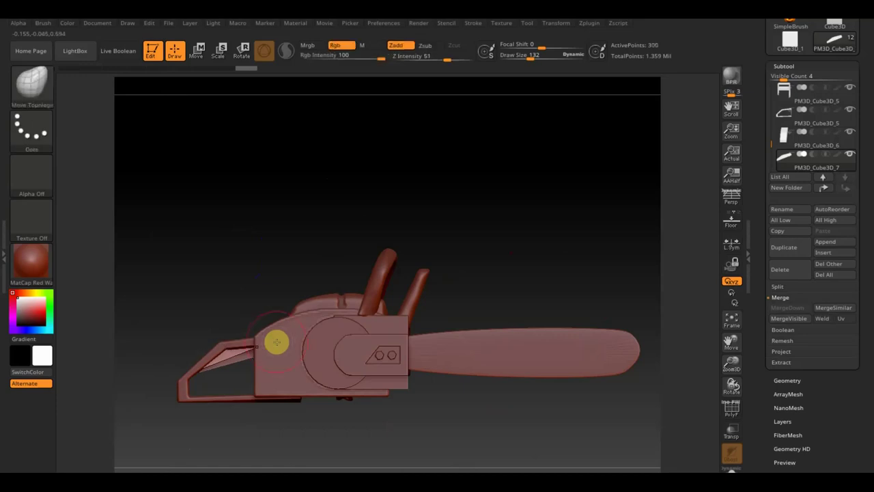
mouse_move(253, 290)
left_mouse_down()
mouse_move(298, 288)
mouse_move(303, 306)
mouse_move(238, 279)
mouse_move(229, 216)
mouse_move(241, 283)
mouse_move(240, 248)
mouse_move(250, 261)
left_mouse_up()
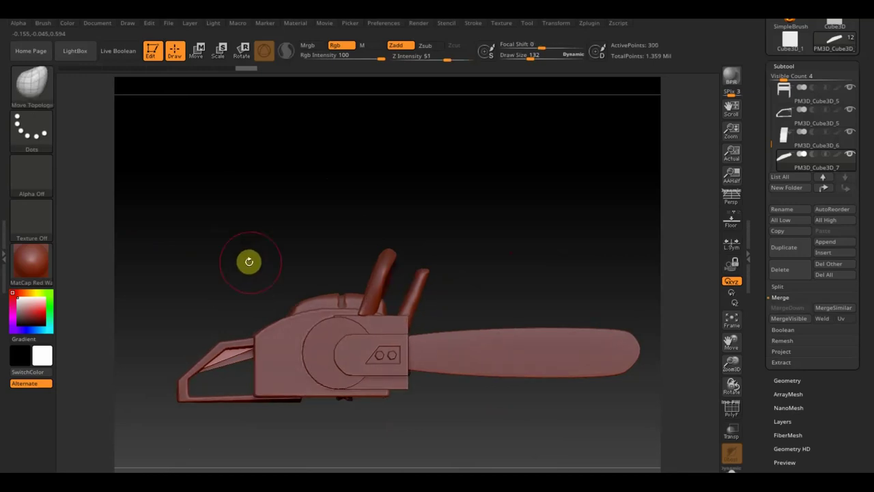
key("n")
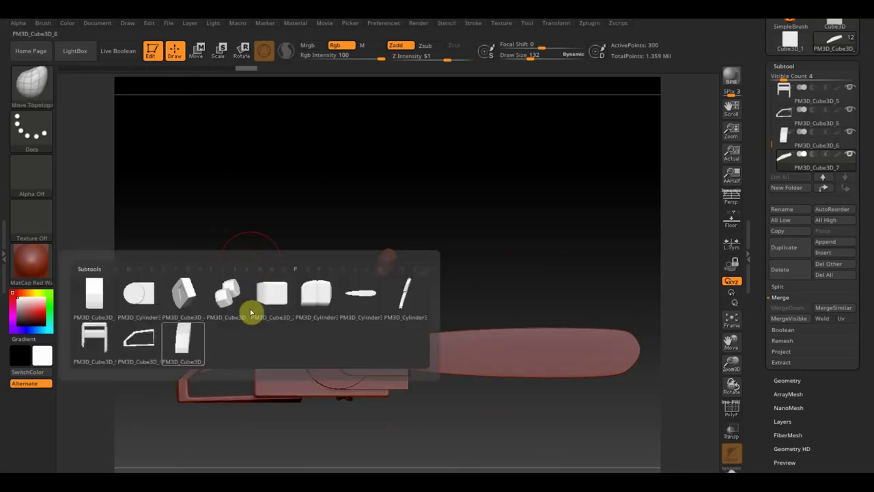
mouse_move(183, 341)
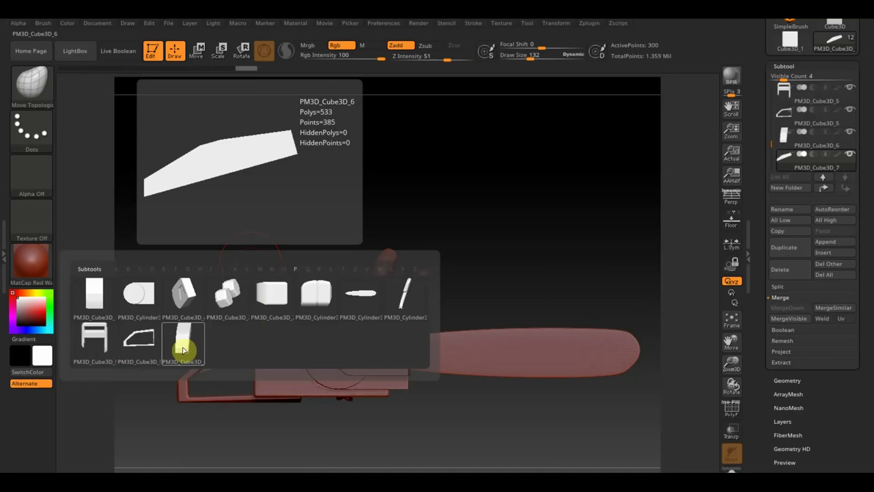
left_click(183, 350)
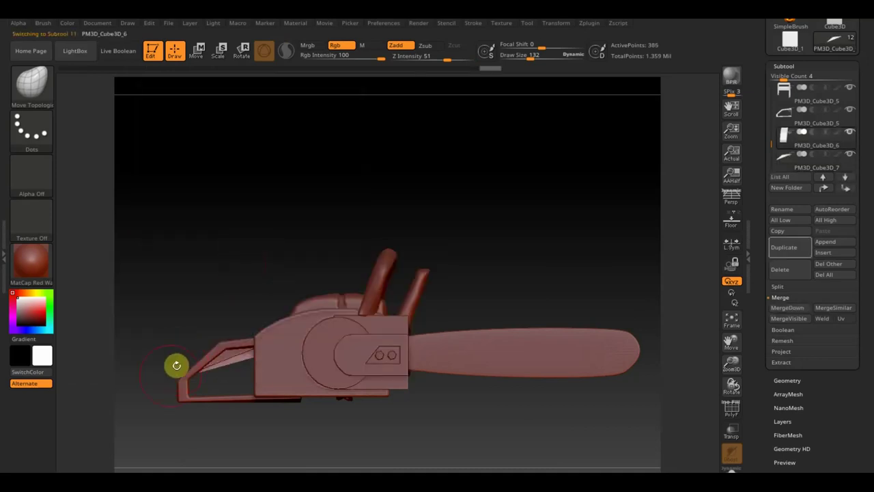
mouse_move(226, 339)
left_mouse_down("ctrl+shift")
mouse_move(136, 391)
mouse_move(301, 312)
left_mouse_up("ctrl+shift")
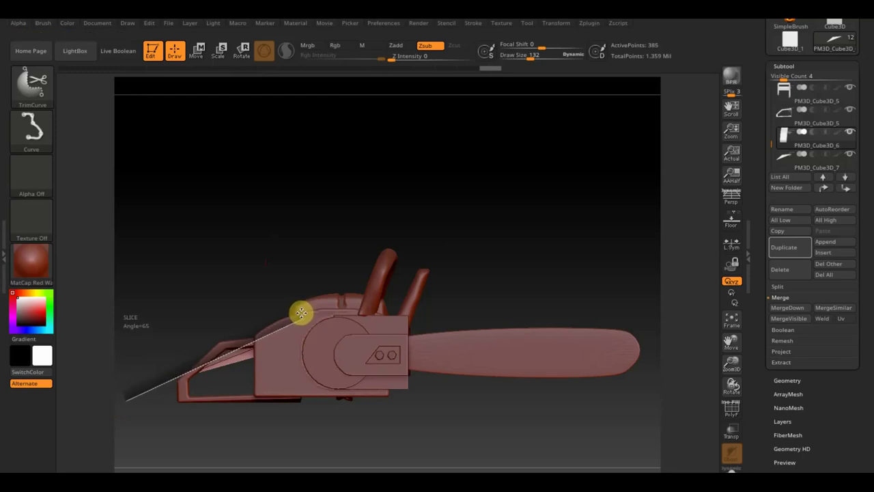
left_click_drag(301, 313, 300, 312)
mouse_move(291, 279)
left_mouse_down()
mouse_move(285, 262)
mouse_move(296, 313)
mouse_move(240, 347)
mouse_move(203, 220)
mouse_move(199, 157)
mouse_move(205, 179)
left_mouse_up()
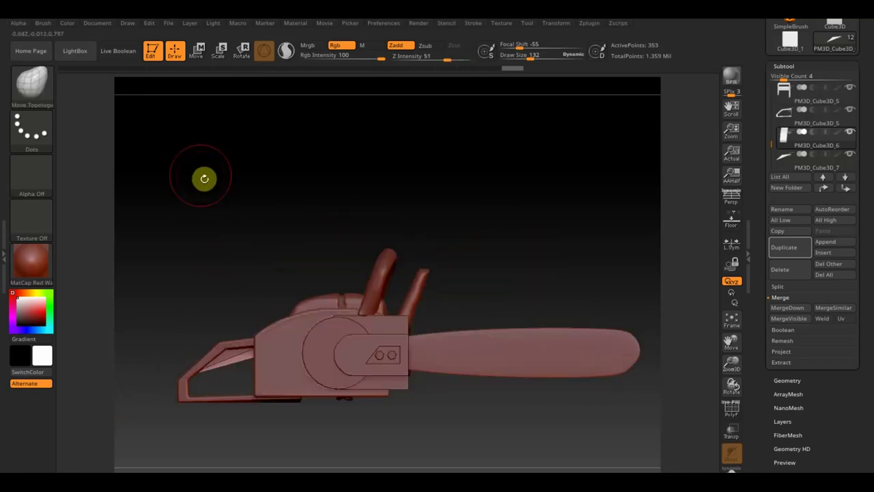
left_click_drag(162, 338, 294, 346, "ctrl+shift")
mouse_move(250, 234)
left_mouse_down()
mouse_move(264, 242)
mouse_move(248, 241)
mouse_move(257, 246)
mouse_move(292, 236)
left_mouse_up()
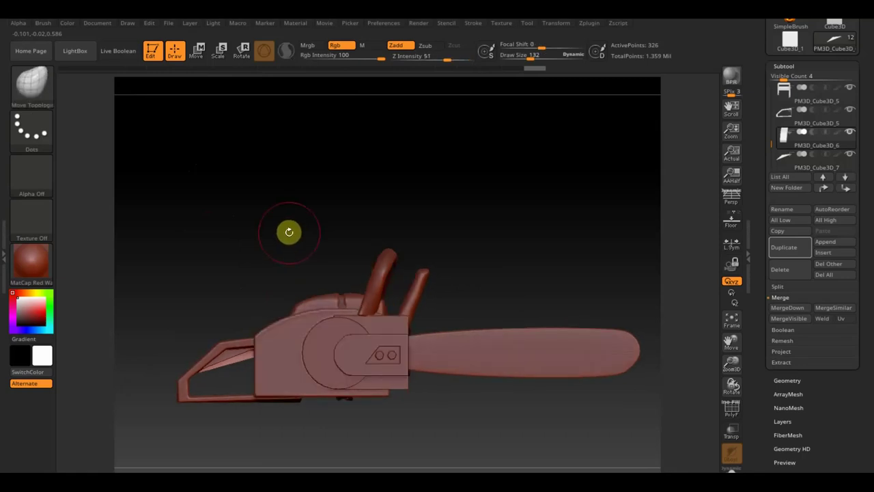
mouse_move(290, 233)
left_mouse_down()
mouse_move(320, 246)
mouse_move(342, 236)
mouse_move(321, 236)
mouse_move(335, 245)
mouse_move(325, 254)
mouse_move(301, 238)
mouse_move(308, 225)
mouse_move(313, 231)
left_mouse_up()
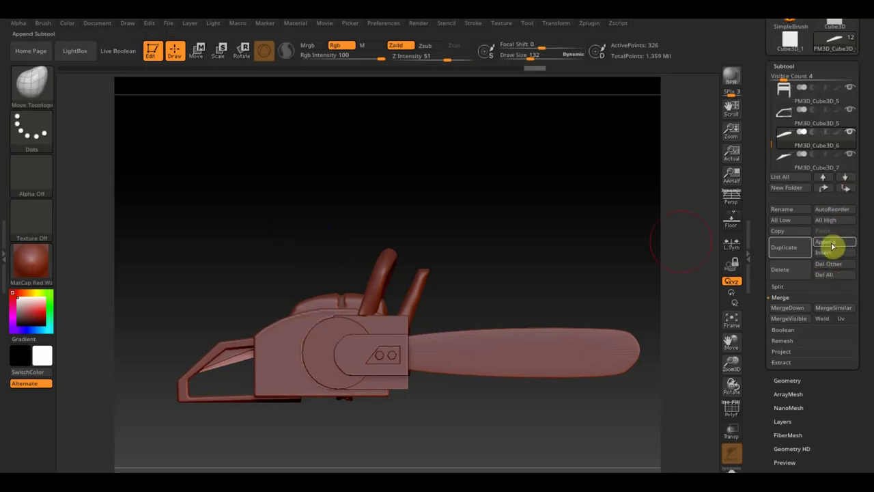
Step: Append a Cylinder3D as a new subtool and make it active
left_click(830, 243)
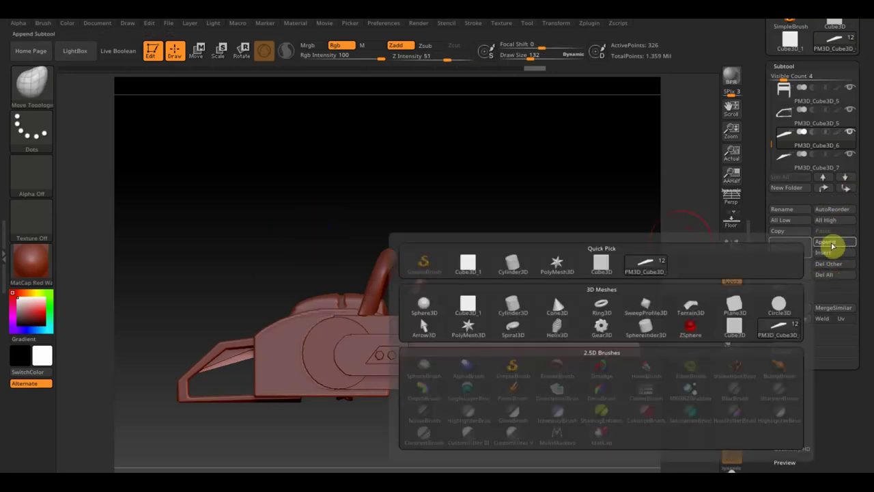
left_click(516, 272)
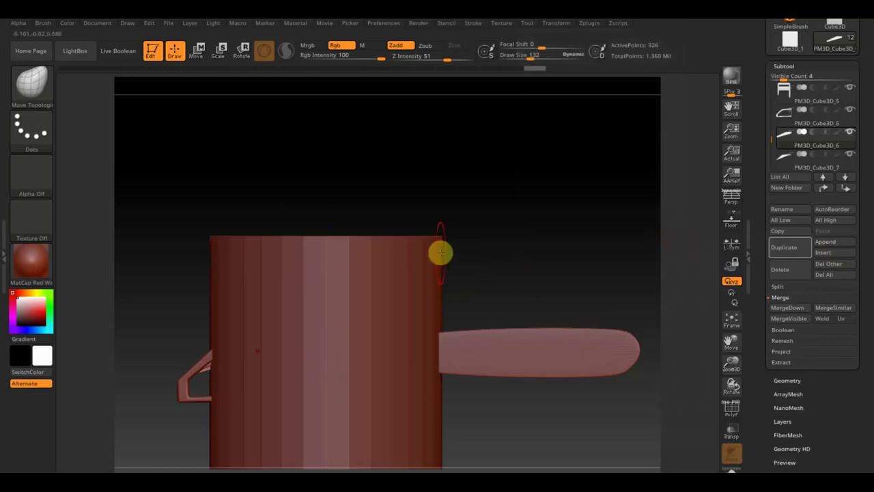
key("n")
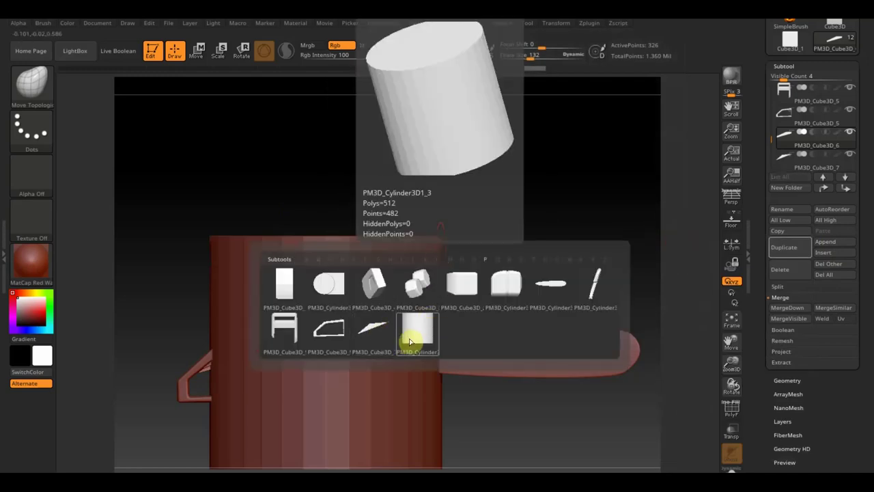
left_click(410, 341)
Step: Shrink the cylinder to a small disc and raise it above the chainsaw body
left_click(198, 50)
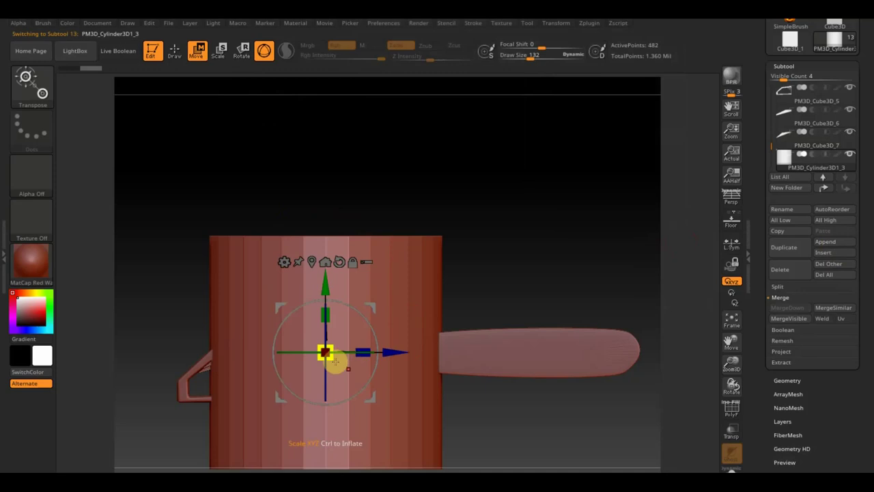
left_click_drag(333, 360, 279, 256)
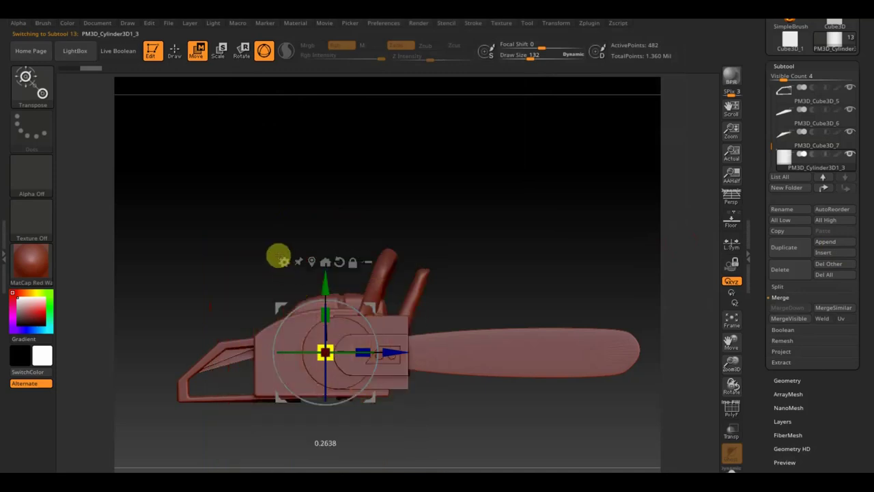
left_click_drag(326, 277, 336, 209)
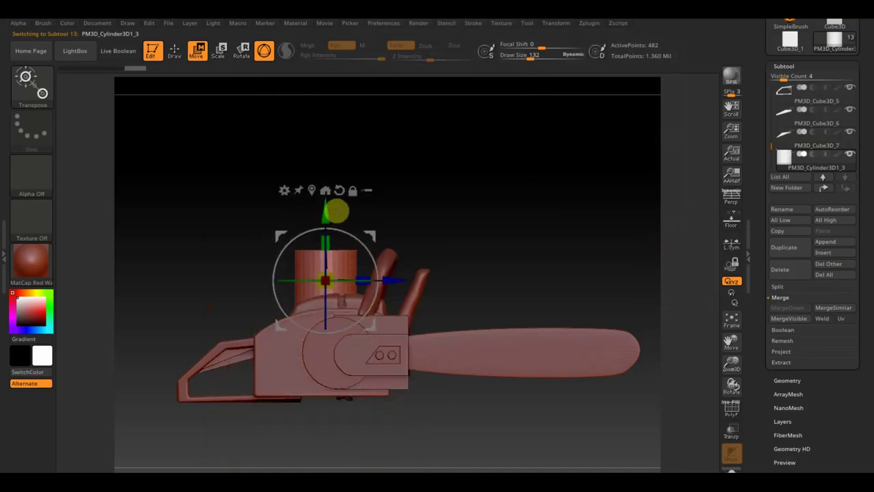
left_click_drag(335, 289, 326, 279)
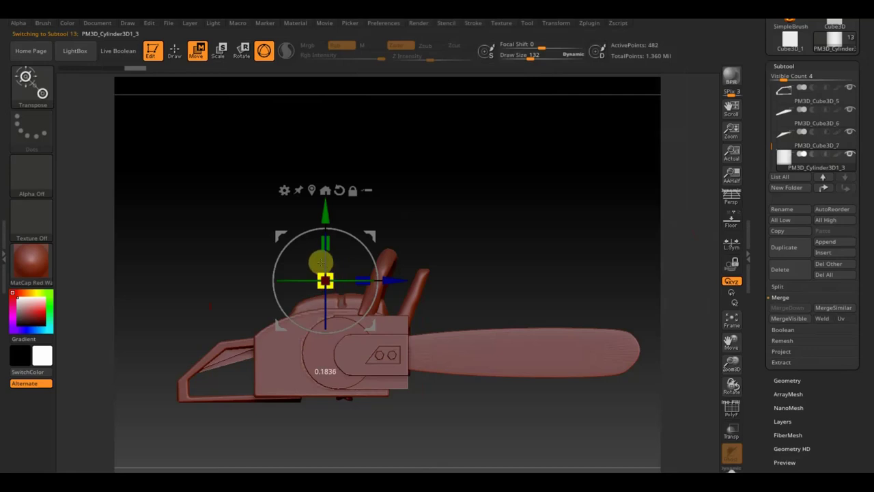
left_click_drag(326, 215, 325, 221)
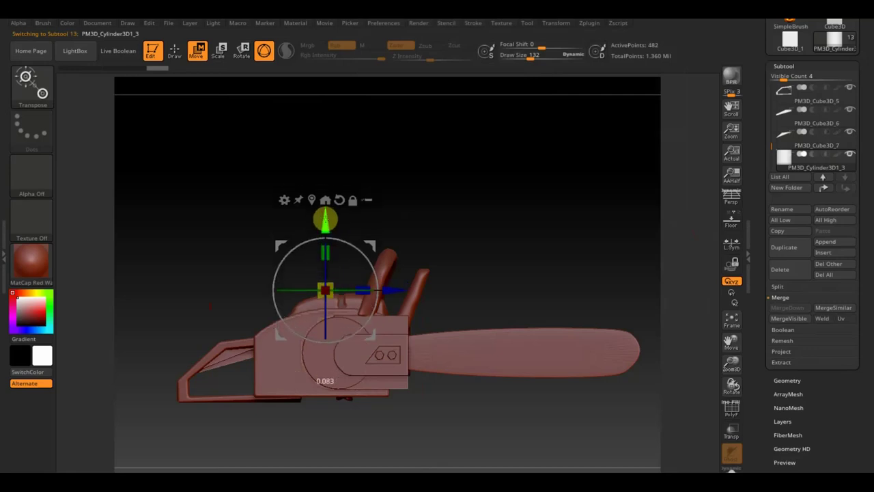
Step: Lower the small disc and seat it into the top of the body housing
mouse_move(402, 217)
left_mouse_down("alt")
mouse_move(392, 189)
mouse_move(467, 375)
left_mouse_up("alt")
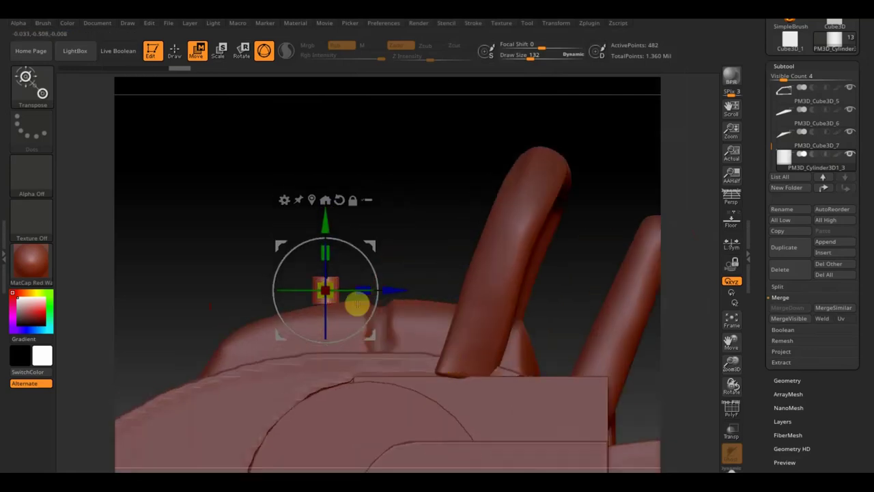
left_click_drag(351, 248, 357, 245)
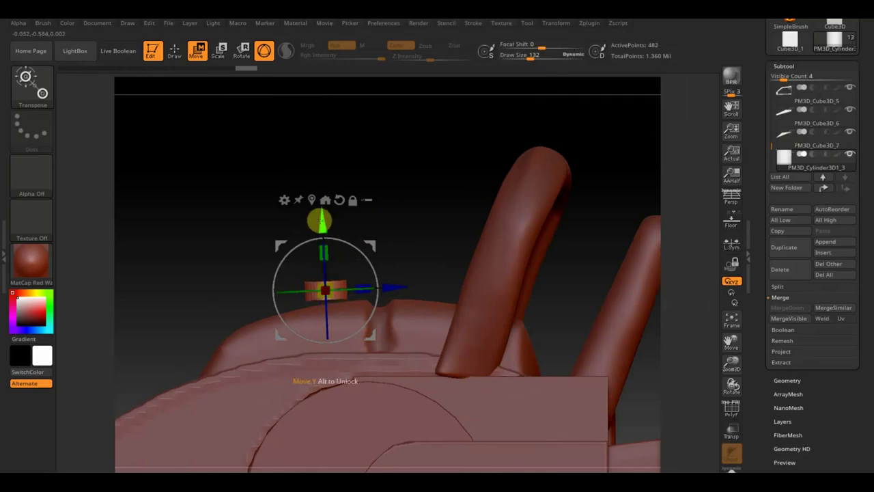
left_click_drag(316, 221, 318, 232)
mouse_move(369, 218)
left_mouse_down()
mouse_move(453, 321)
mouse_move(353, 105)
mouse_move(357, 125)
left_mouse_up()
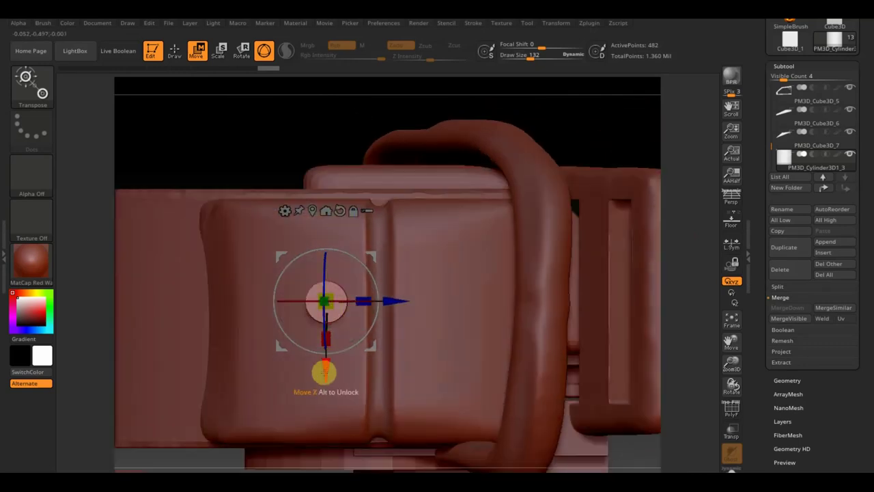
left_click_drag(324, 372, 325, 392)
Step: Subdivide the small cylinder, then step it back to its base subdivision level
key("b")
key("m")
key("p")
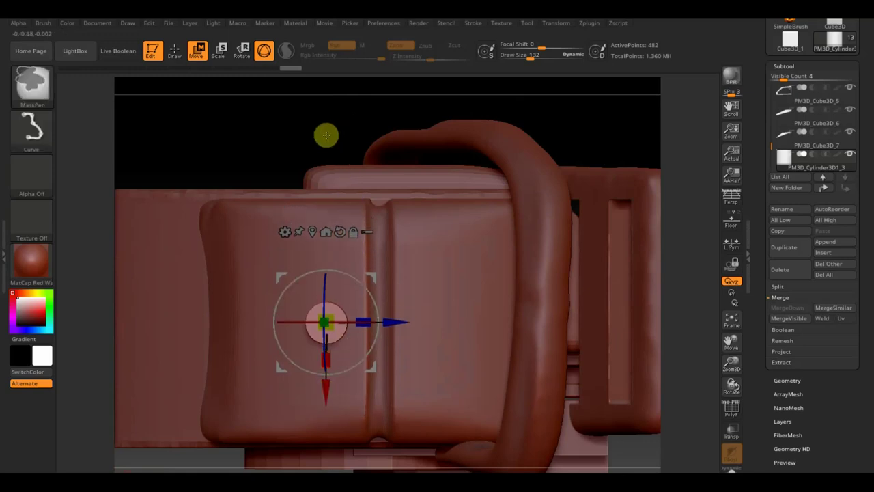
key("w")
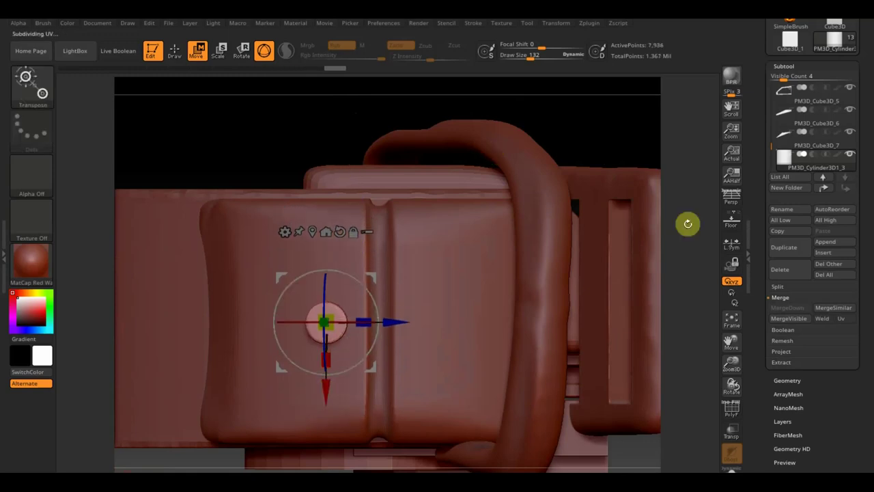
left_click(792, 382)
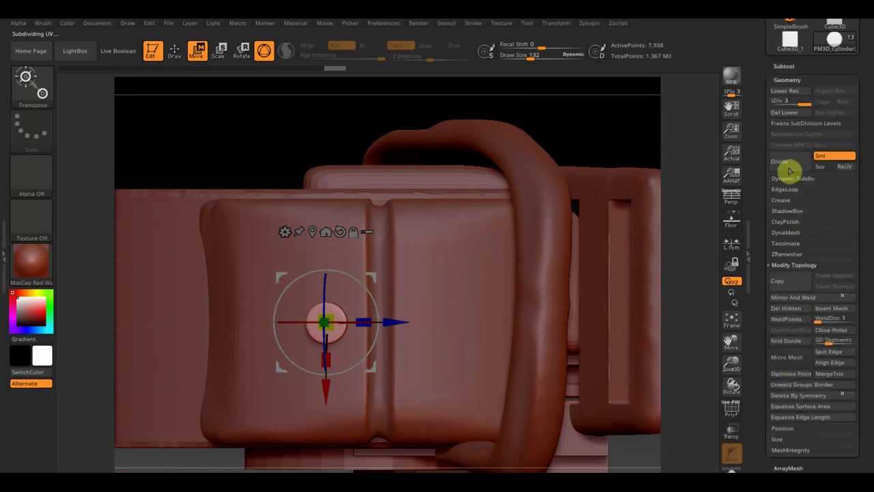
left_click(794, 123)
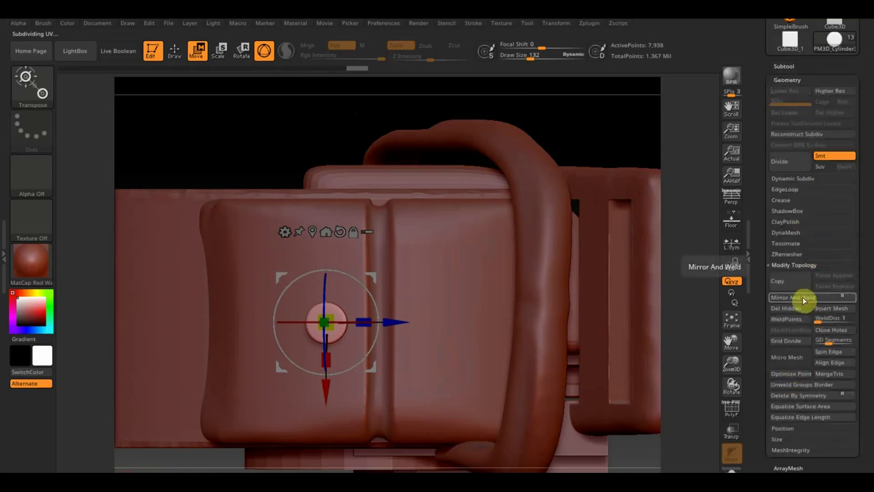
Step: DynaMesh the cylinder cap at Resolution 632
left_click(786, 233)
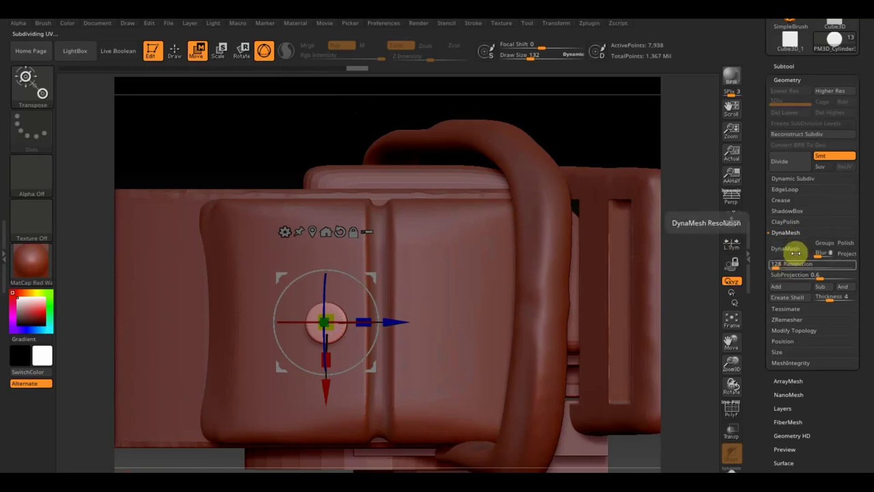
left_click_drag(786, 264, 796, 263)
left_click(792, 255)
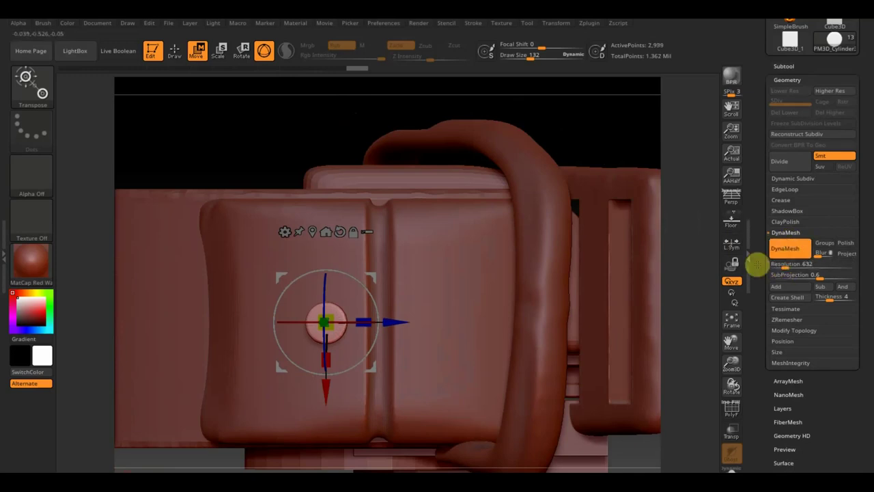
mouse_move(601, 140)
left_mouse_down()
mouse_move(491, 121)
mouse_move(494, 153)
left_mouse_up()
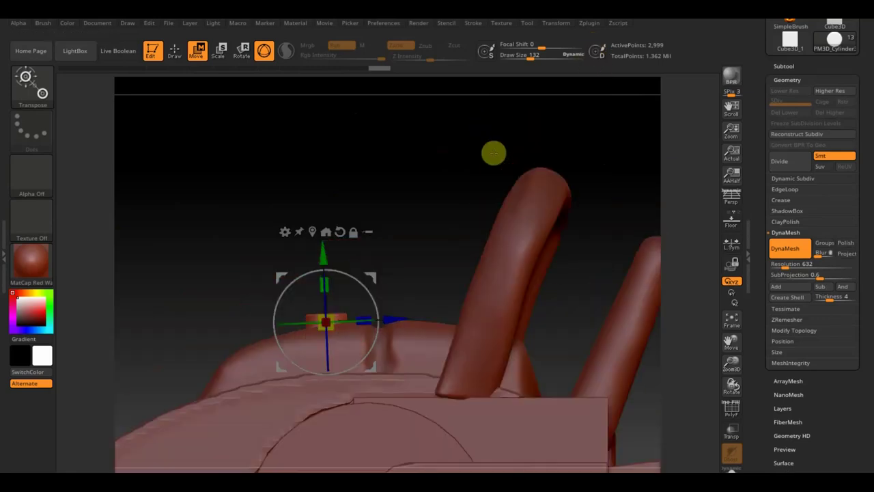
Step: Duplicate the cylinder cap and select PM3D_Cylinder3D1_1 from the subtool picker
left_click(782, 67)
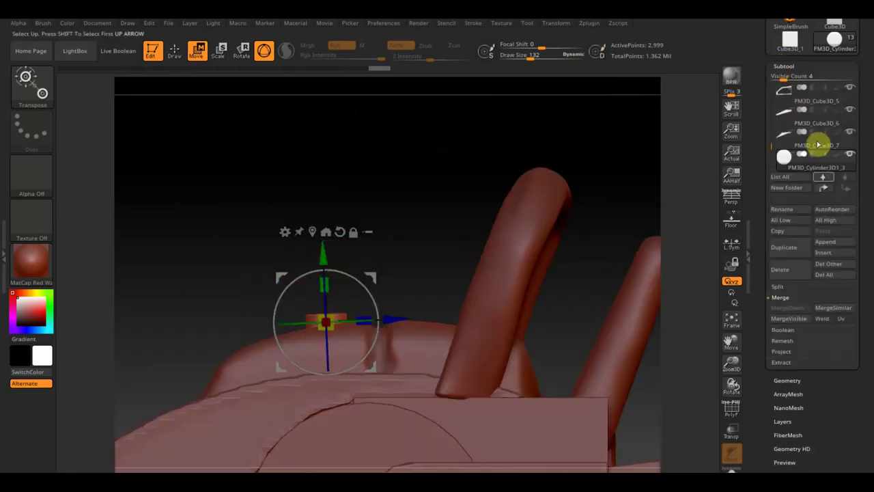
left_click(787, 249)
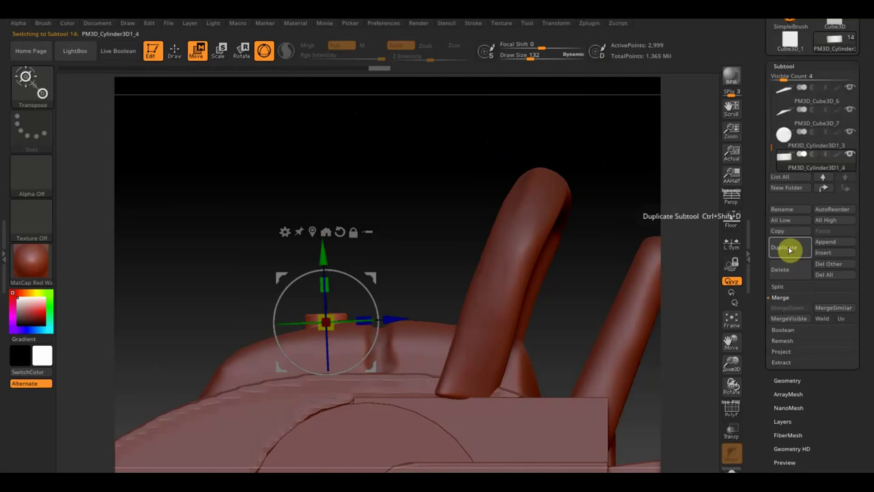
mouse_move(792, 144)
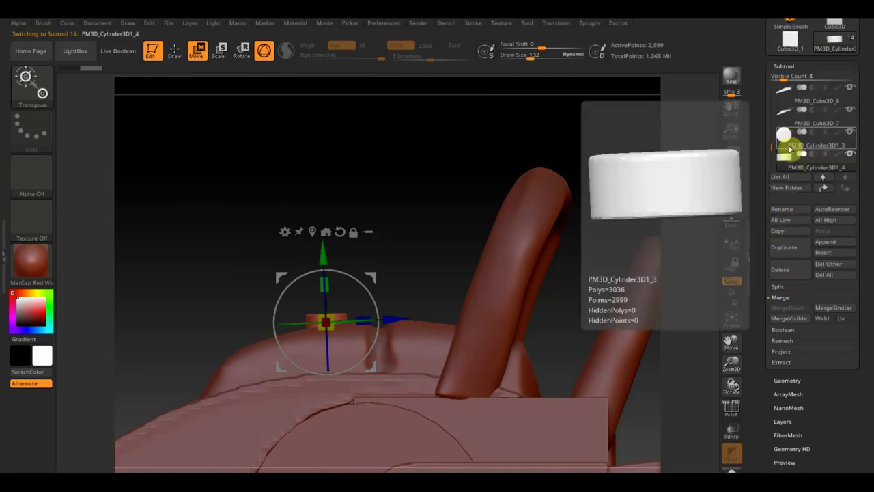
key("n")
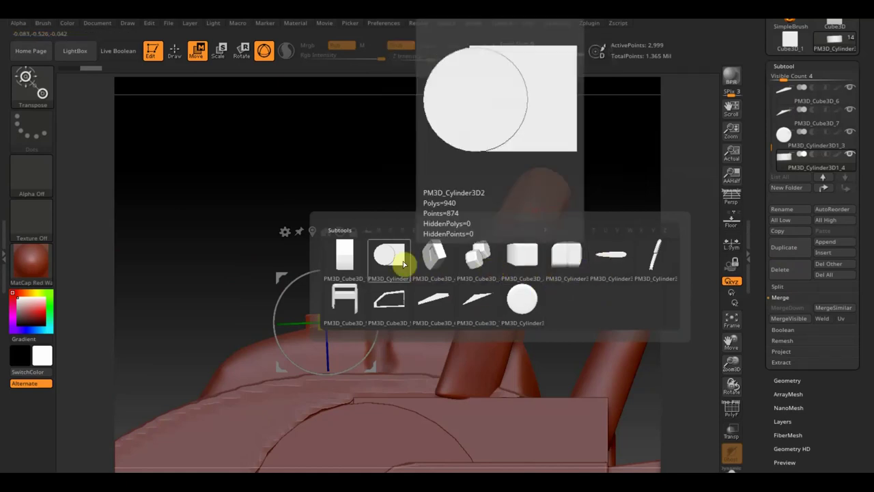
left_click(531, 266)
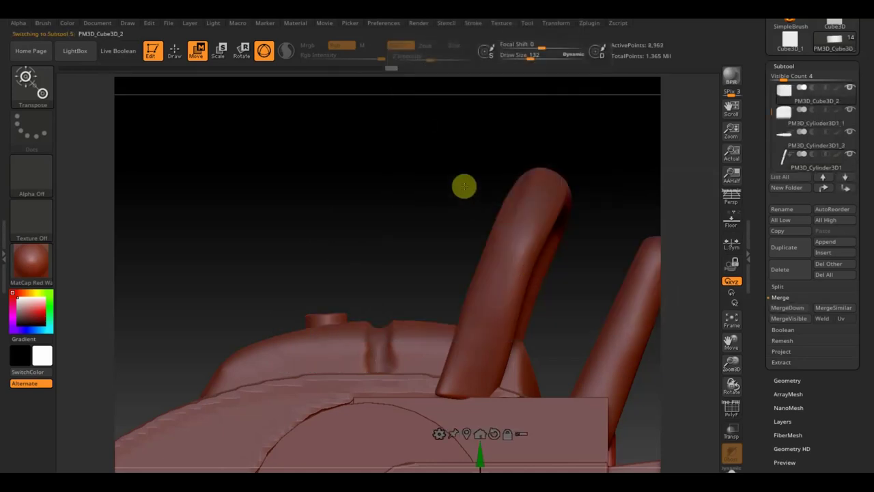
key("n")
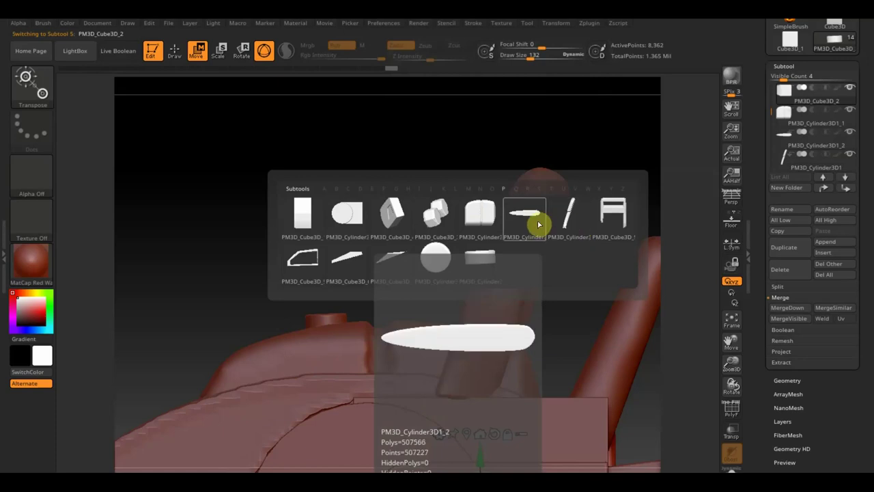
left_click(538, 224)
key("n")
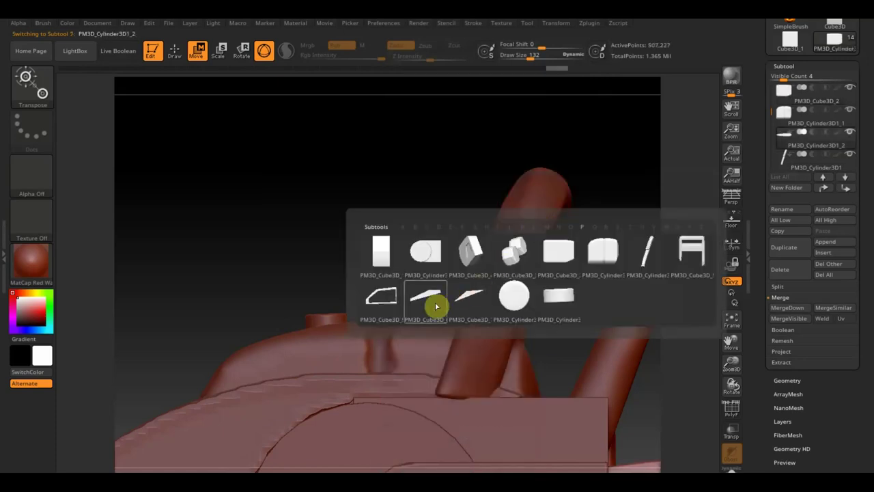
left_click(607, 260)
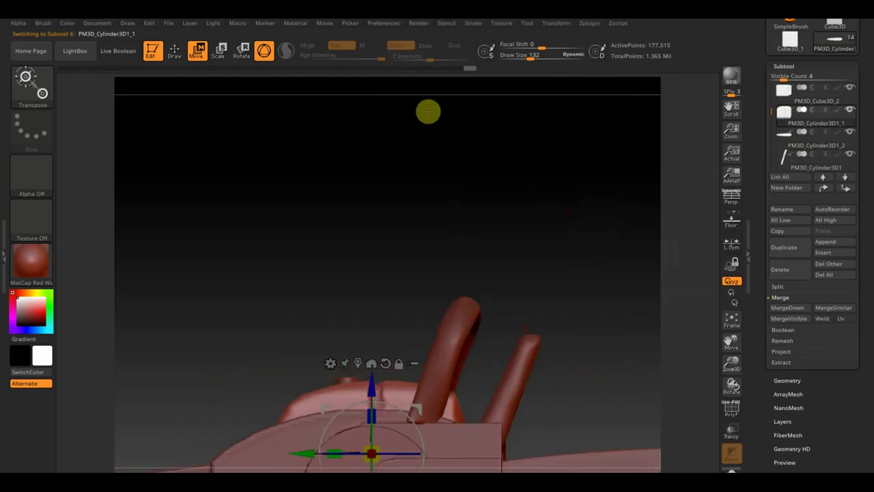
Step: Move PM3D_Cylinder3D1_1 down the subtool list to sit above PM3D_Cylinder3D1_4
left_click_drag(449, 161, 457, 130)
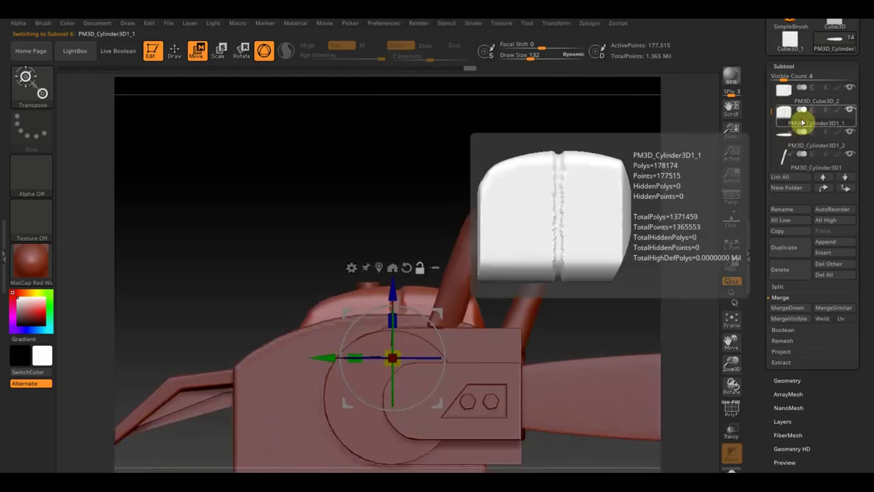
left_click(847, 189)
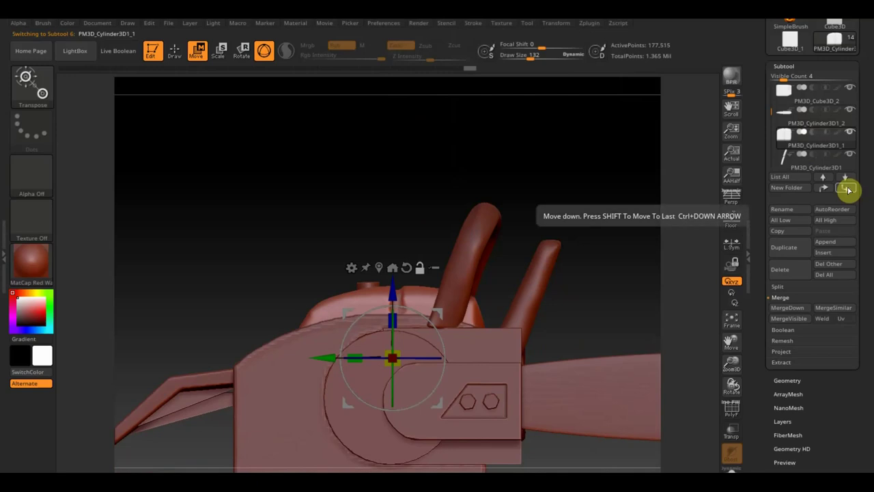
left_click(847, 189)
left_click(847, 189)
left_click(847, 189)
left_click(847, 190)
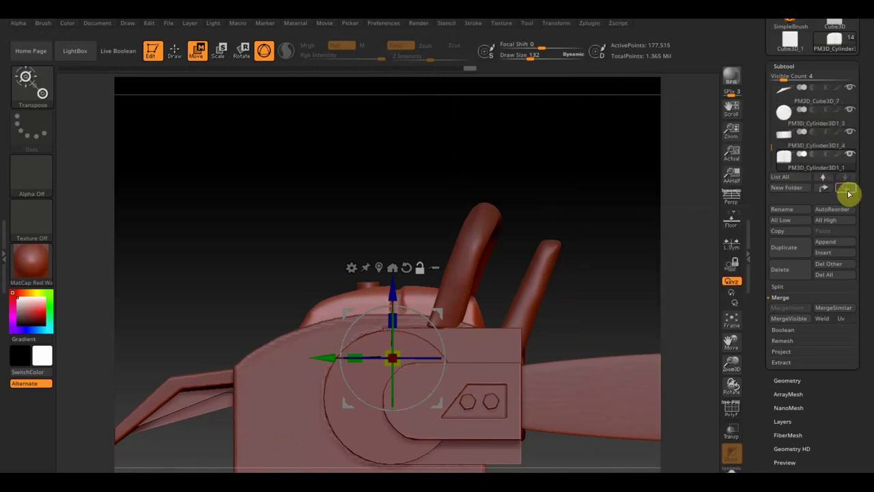
left_click(826, 189)
Step: Stretch PM3D_Cylinder3D1_4 taller, then MergeDown from PM3D_Cylinder3D1_1
left_click(790, 162)
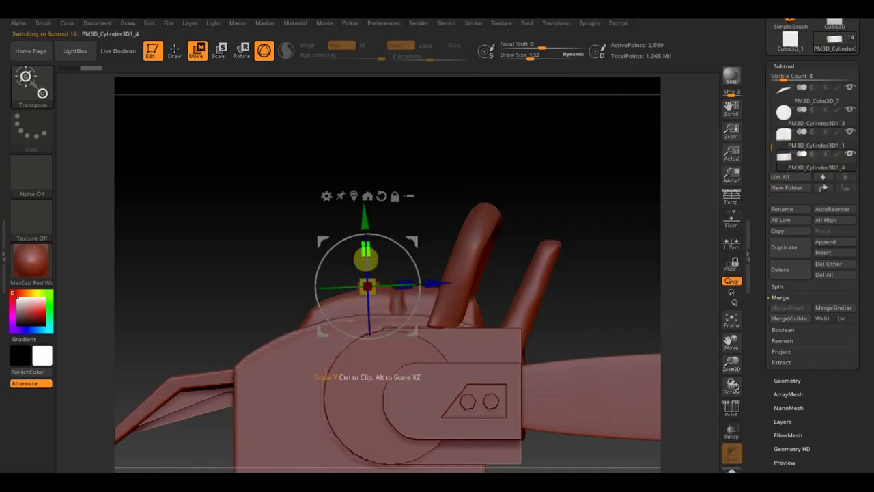
left_click_drag(372, 250, 366, 222)
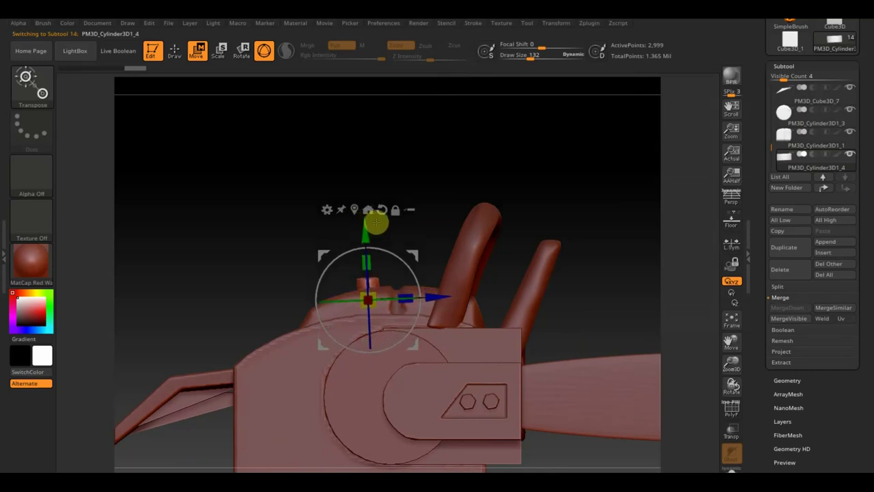
left_click(815, 158)
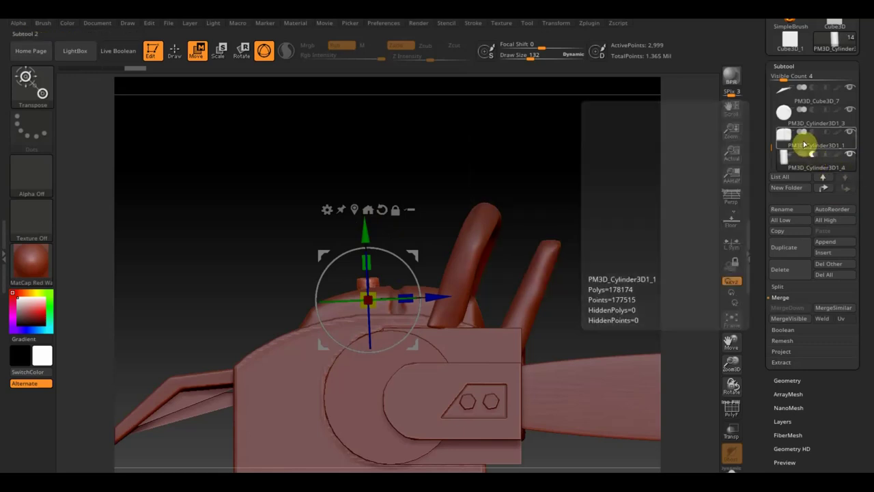
left_click(782, 308)
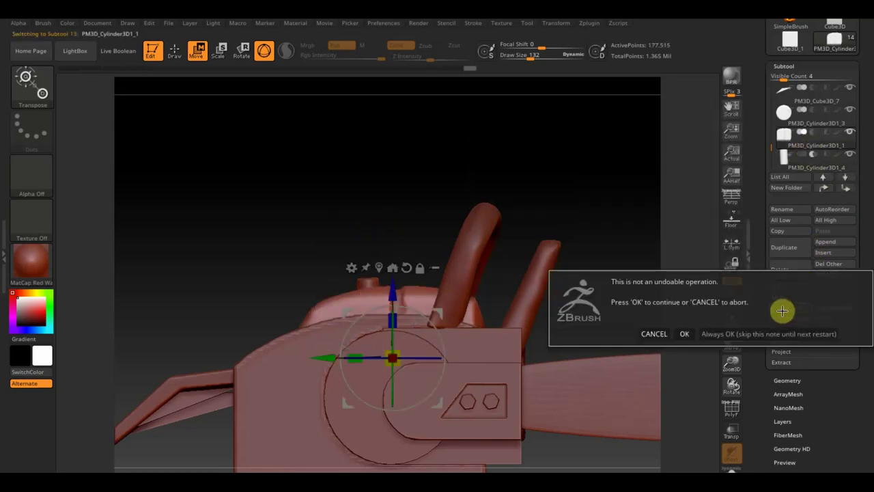
Step: Confirm the merge, then select PM3D_Cylinder3D1_3 and nudge it vertically on the housing
left_click(686, 333)
mouse_move(633, 284)
left_mouse_down()
mouse_move(580, 179)
mouse_move(595, 224)
mouse_move(566, 176)
mouse_move(580, 182)
left_mouse_up()
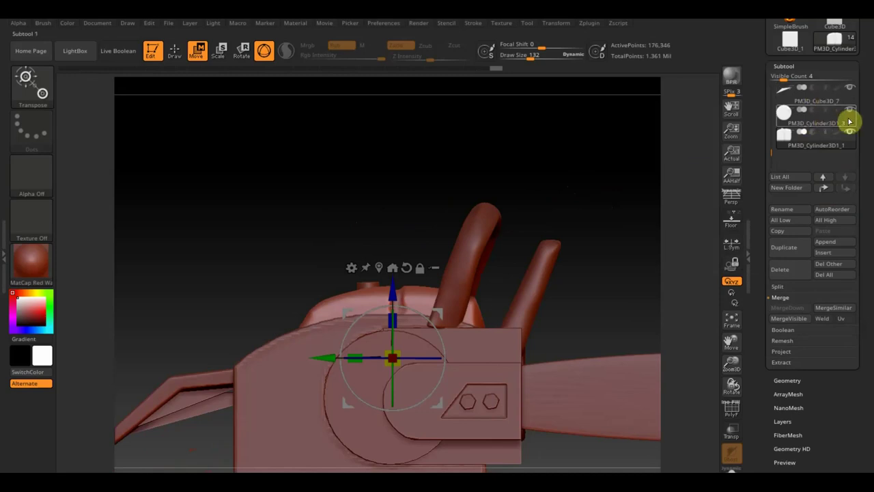
mouse_move(554, 113)
left_mouse_down()
mouse_move(582, 222)
mouse_move(563, 218)
mouse_move(553, 187)
mouse_move(561, 175)
left_mouse_up()
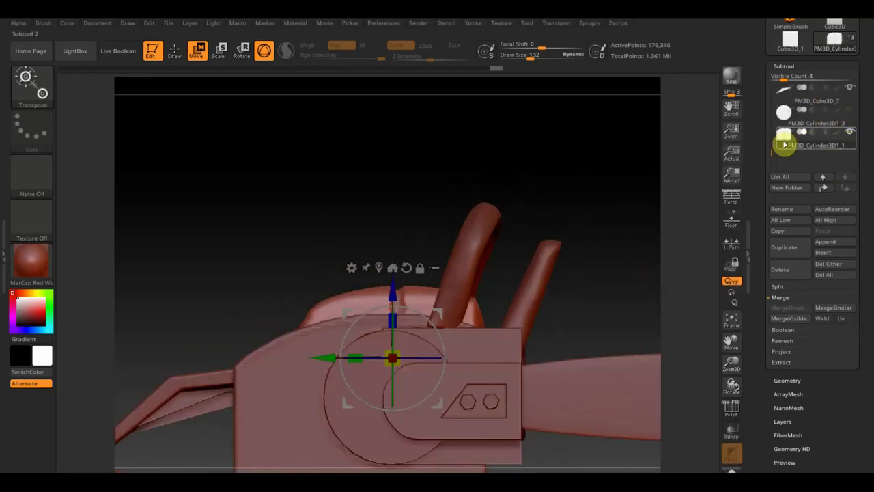
left_click_drag(394, 299, 392, 280)
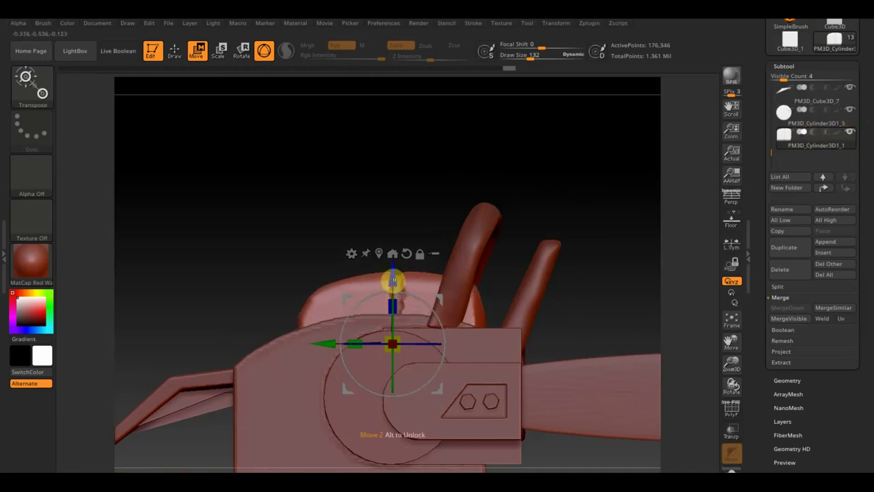
key("ctrl+z")
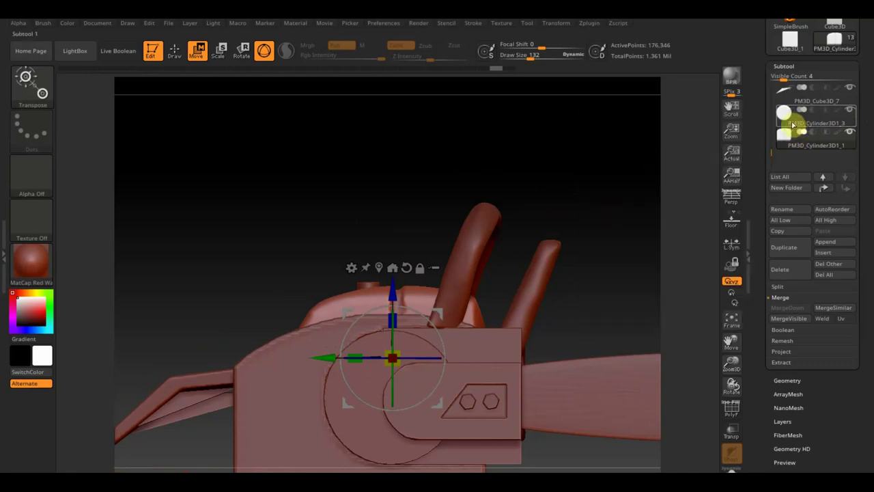
left_click(792, 125)
mouse_move(364, 227)
left_mouse_down()
mouse_move(366, 217)
mouse_move(365, 240)
mouse_move(364, 231)
left_mouse_up()
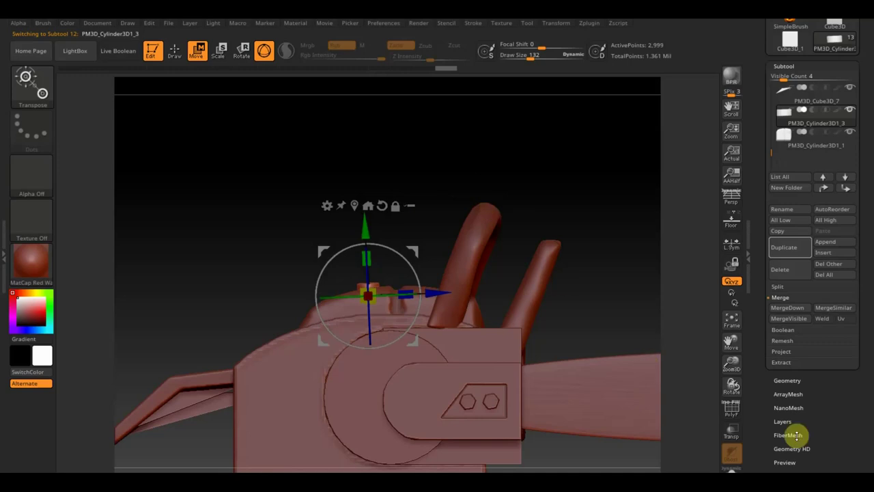
Step: Re-DynaMesh the PM3D_Cylinder3D1_3 top cap at resolution 632
left_click(786, 380)
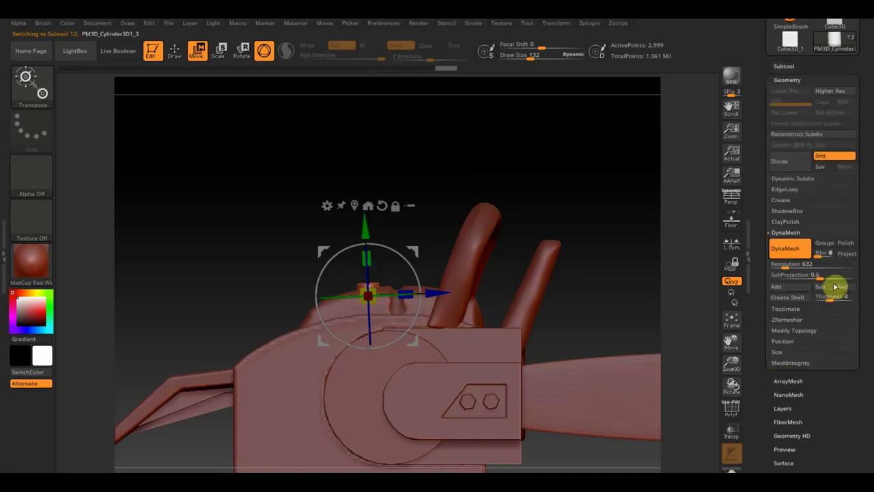
left_click(794, 257)
left_click(795, 256)
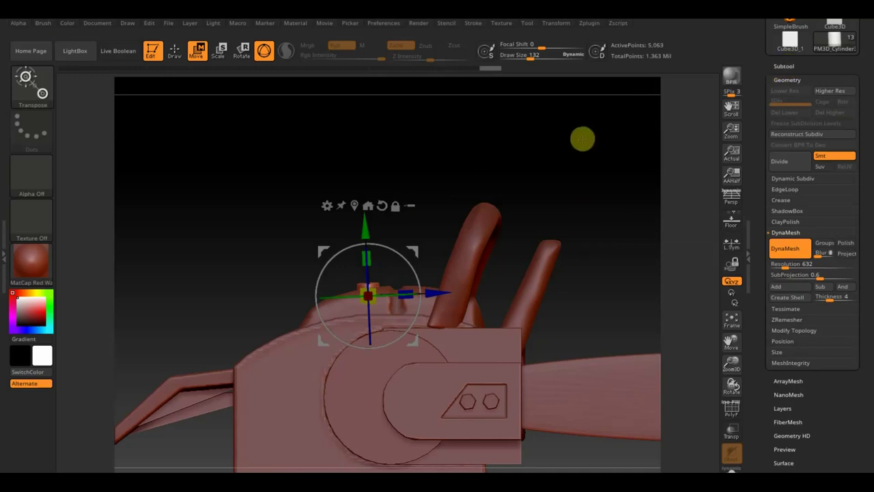
Step: Return to Draw mode, lower the Draw Size to 26, and try a first masking stroke
left_click(175, 51)
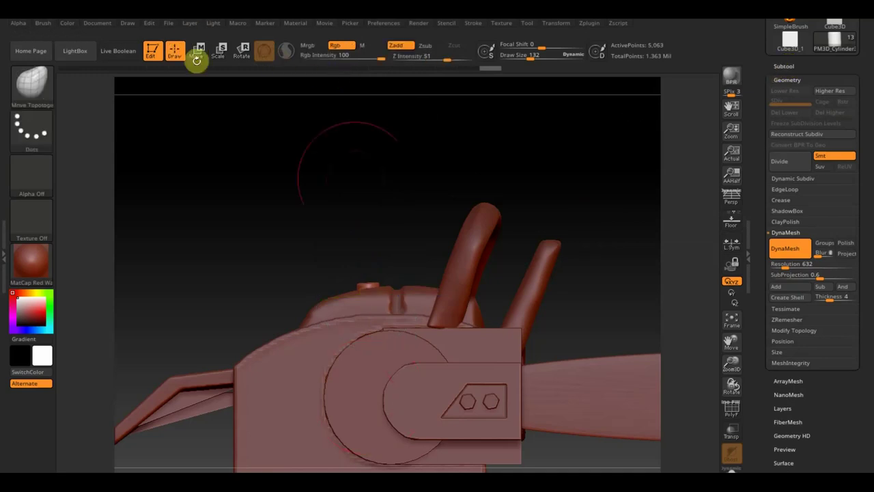
left_click_drag(531, 58, 523, 59)
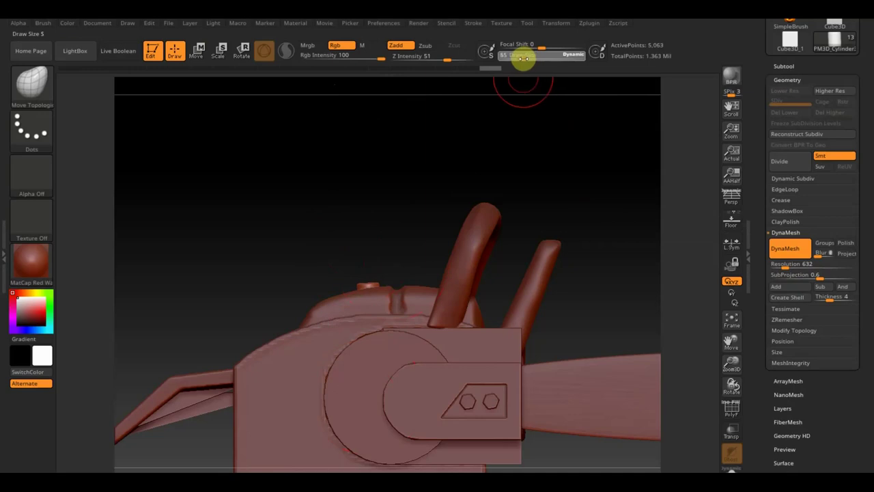
left_click_drag(361, 218, 380, 271, "ctrl")
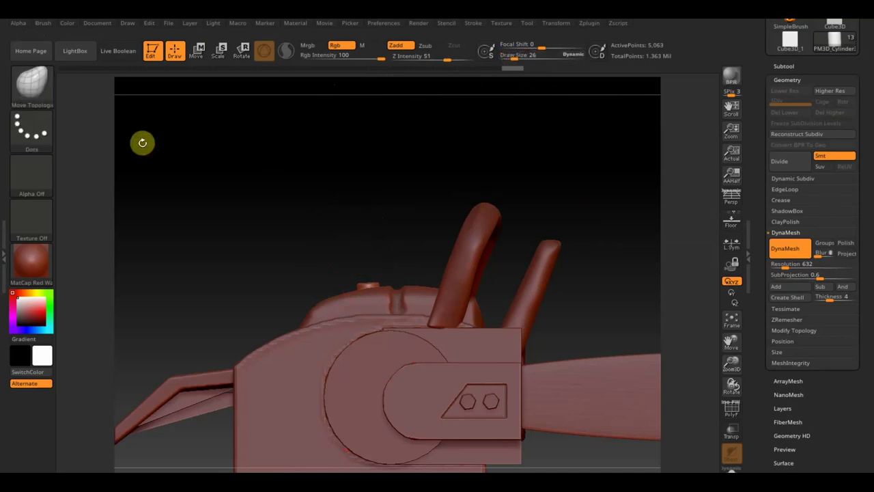
left_click(43, 123)
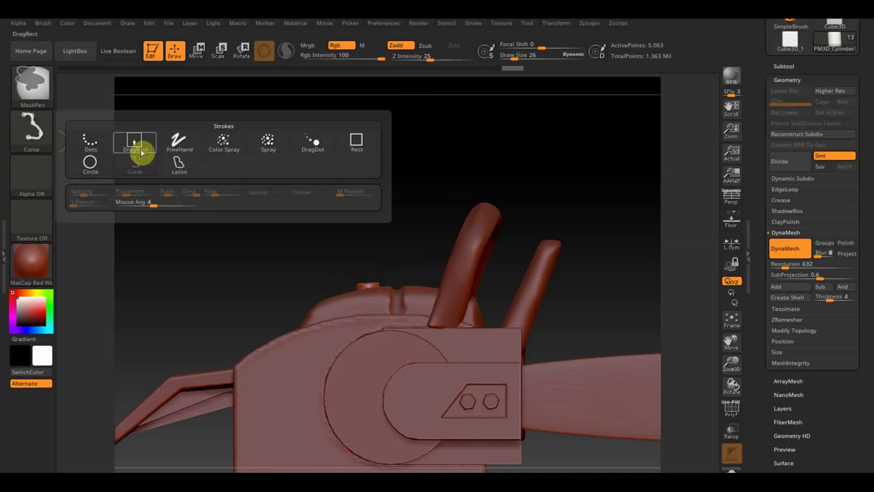
Step: Pick a new stroke type and mask the lower part of the top cap
left_click(181, 143)
left_click_drag(363, 198, 371, 286, "ctrl")
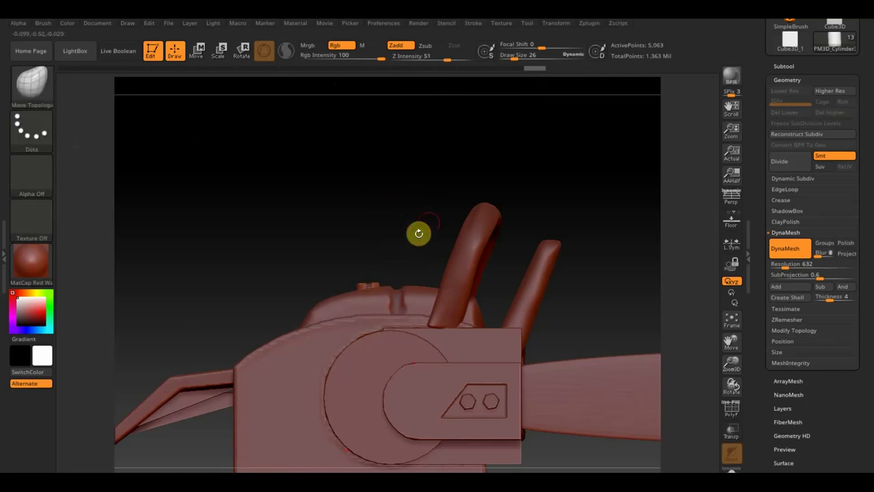
left_click_drag(436, 233, 486, 390)
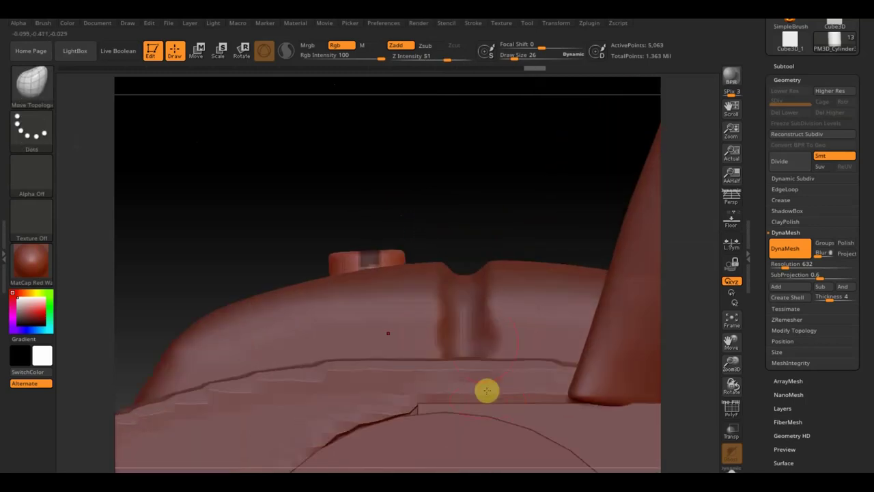
left_click_drag(348, 180, 384, 266, "ctrl")
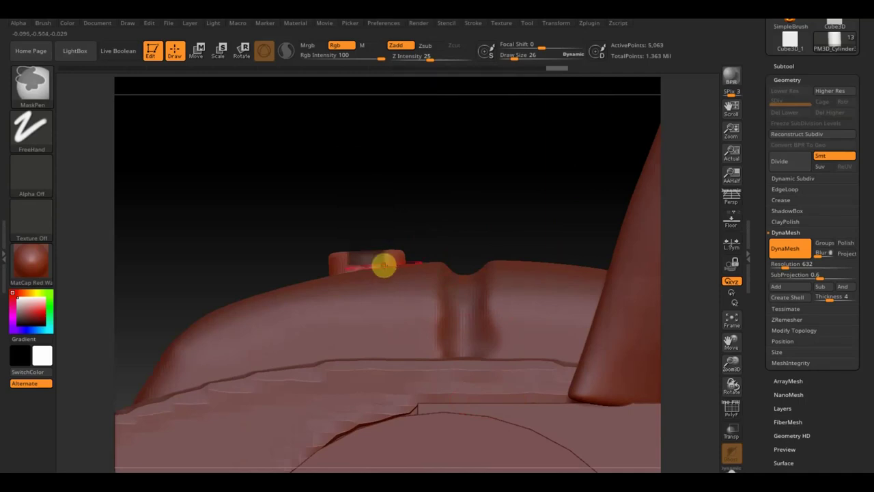
mouse_move(412, 225)
left_mouse_down()
mouse_move(450, 256)
mouse_move(459, 168)
left_mouse_up()
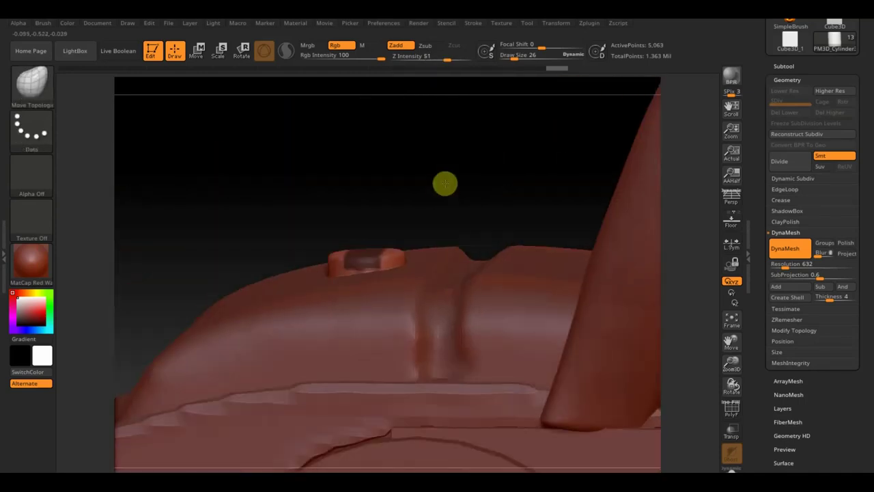
Step: With Move mode, drag the cap's unmasked top upward using the Transpose gizmo
key("ctrl")
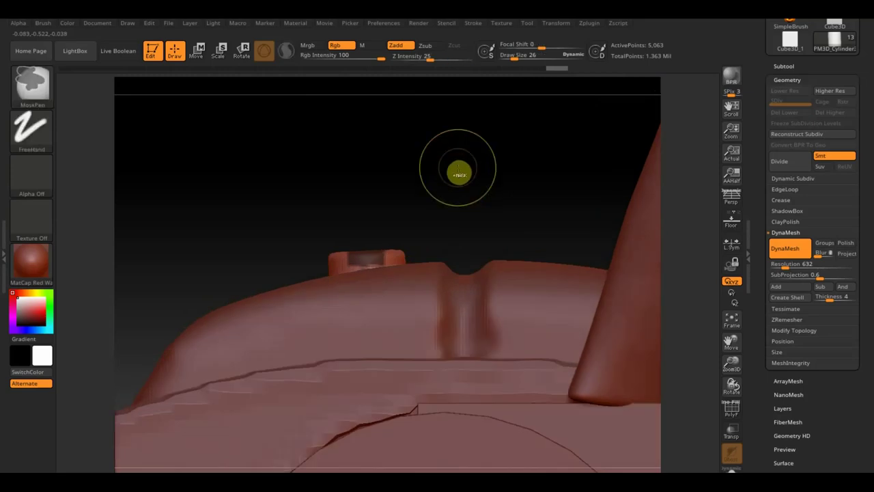
left_click(199, 51)
left_click_drag(365, 227, 361, 188)
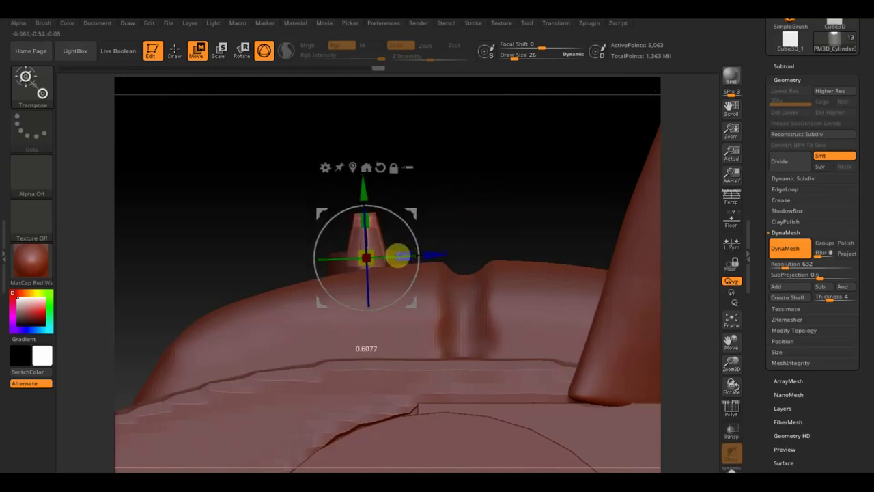
Step: Back in Draw mode, re-DynaMesh the tapered cap, reaching 6,136 points, then view the chainsaw from above
left_click(177, 53)
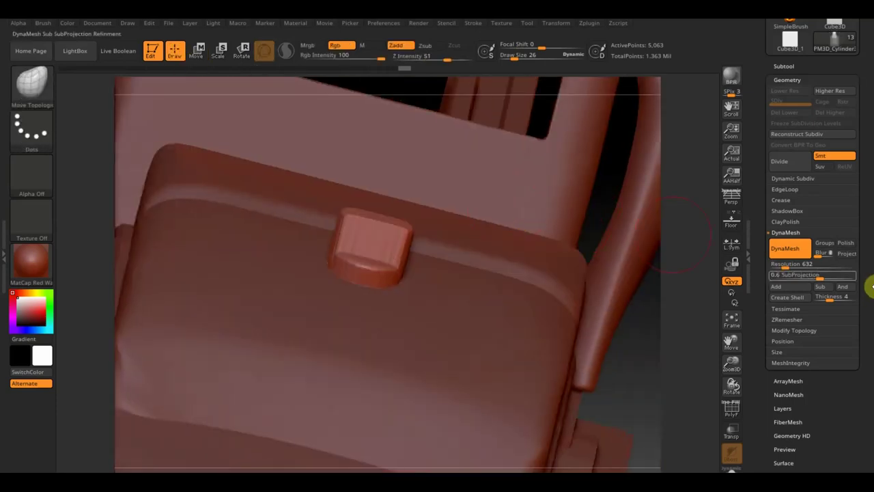
left_click(786, 249)
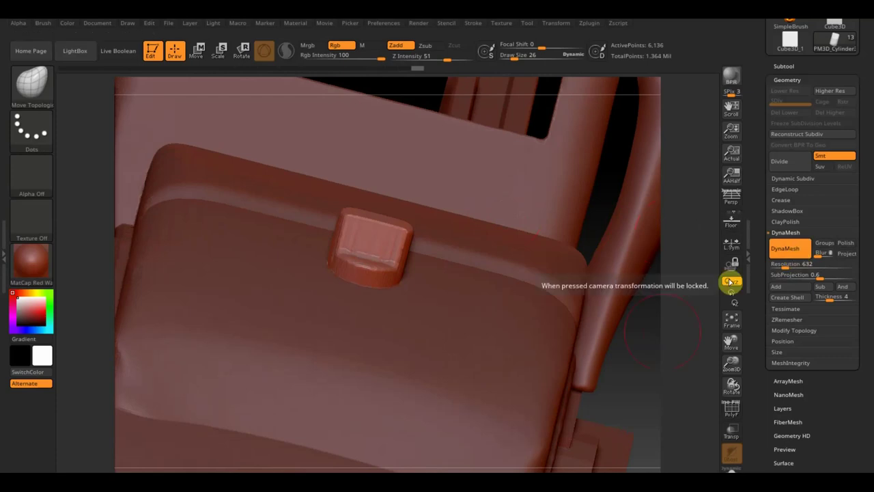
mouse_move(636, 353)
left_mouse_down()
mouse_move(614, 362)
mouse_move(595, 353)
left_mouse_up()
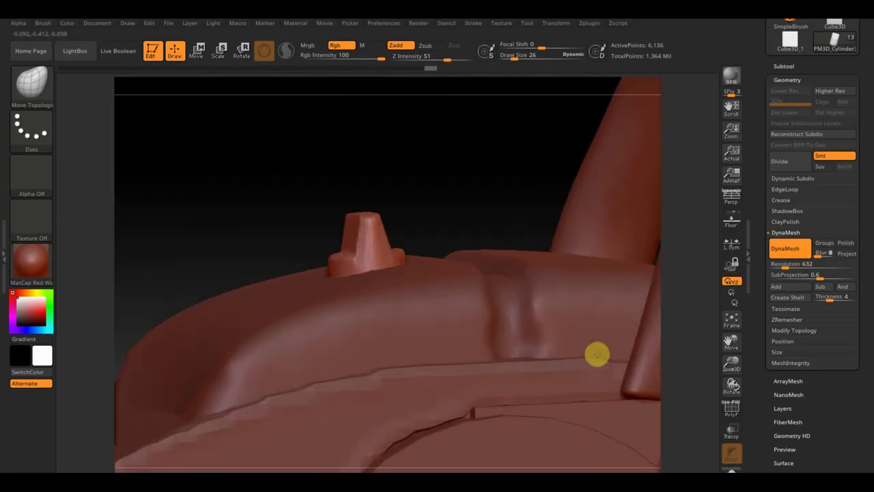
mouse_move(476, 173)
left_mouse_down("shift")
mouse_move(471, 192)
mouse_move(433, 119)
mouse_move(513, 157)
left_mouse_up("shift")
left_click_drag(612, 269, 573, 209, "alt")
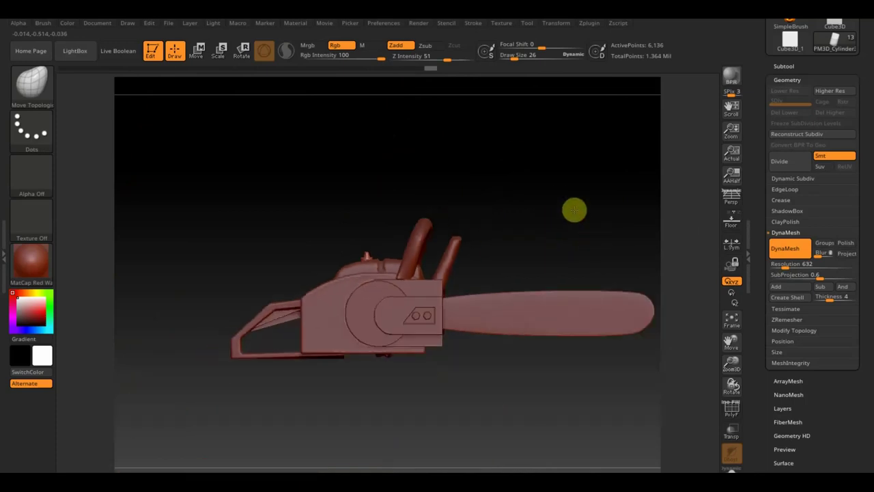
mouse_move(552, 237)
left_mouse_down()
mouse_move(431, 244)
mouse_move(487, 238)
mouse_move(486, 252)
mouse_move(472, 220)
mouse_move(513, 154)
mouse_move(527, 107)
mouse_move(552, 121)
mouse_move(559, 236)
mouse_move(583, 291)
mouse_move(580, 328)
mouse_move(564, 316)
mouse_move(556, 332)
mouse_move(526, 318)
mouse_move(545, 373)
left_mouse_up()
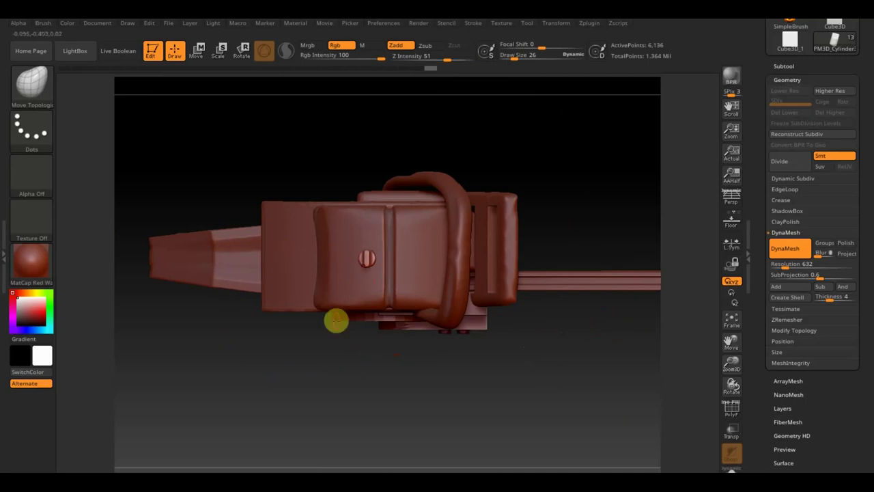
Step: Select the boxy rear block subtool and cut a 28° slanted slice off it with TrimCurve
key("n")
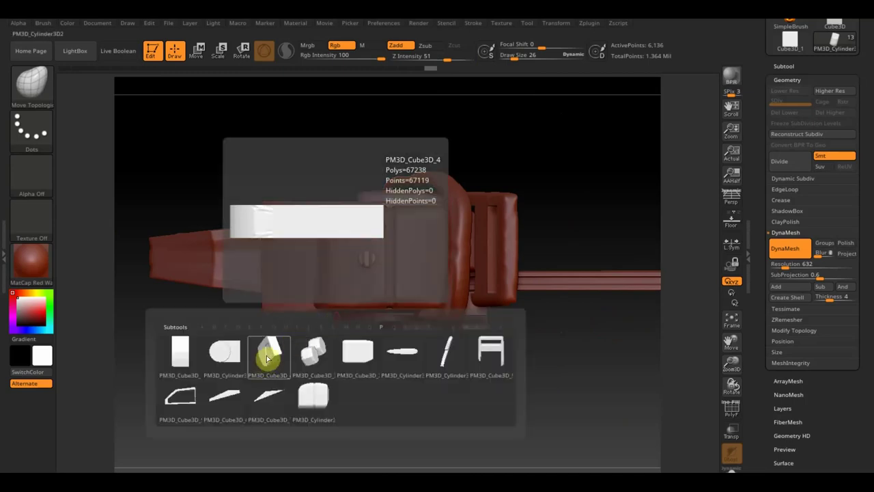
left_click(181, 352)
mouse_move(175, 270)
left_mouse_down("ctrl+shift")
mouse_move(386, 191)
mouse_move(395, 175)
mouse_move(387, 167)
left_mouse_up("ctrl+shift")
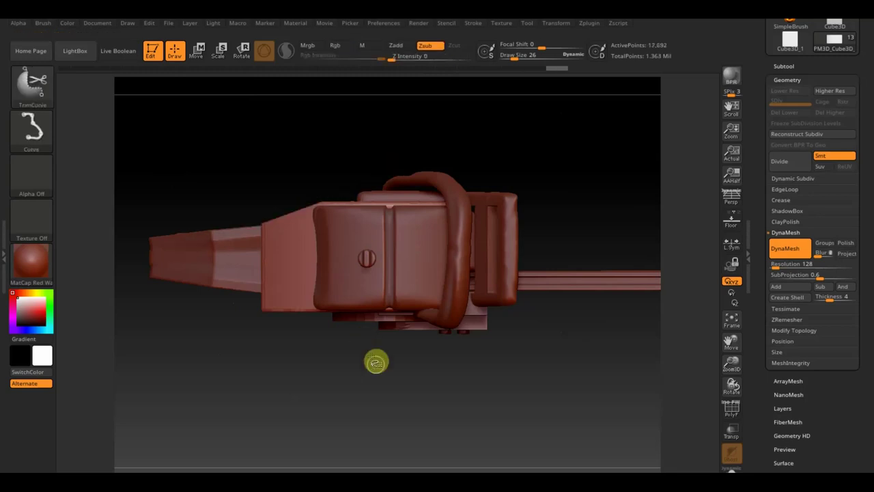
mouse_move(442, 380)
left_mouse_down("ctrl+shift")
mouse_move(235, 291)
mouse_move(220, 306)
mouse_move(218, 280)
left_mouse_up("ctrl+shift")
mouse_move(283, 394)
left_mouse_down()
mouse_move(269, 302)
mouse_move(282, 244)
mouse_move(443, 422)
mouse_move(474, 444)
mouse_move(493, 429)
mouse_move(498, 412)
left_mouse_up()
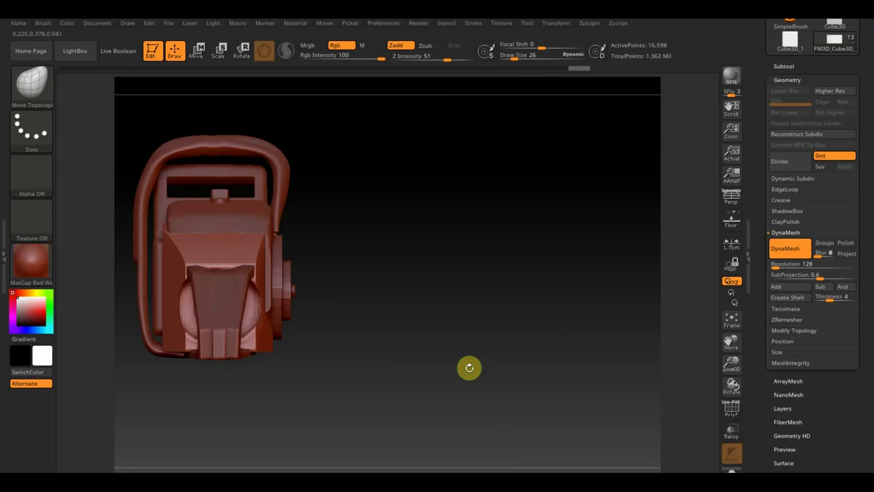
Step: Make PM3D_Cylinder3D1_1 the active subtool, briefly passing through PM3D_Cylinder3D2
key("n")
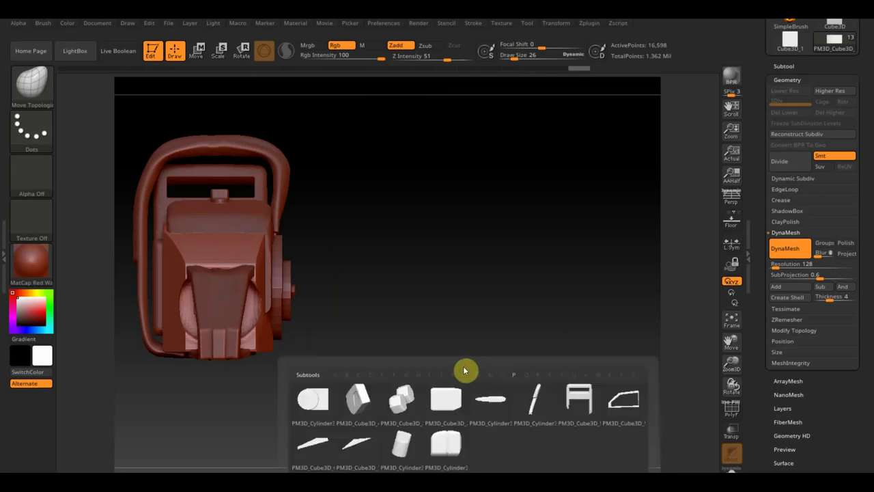
left_click(330, 408)
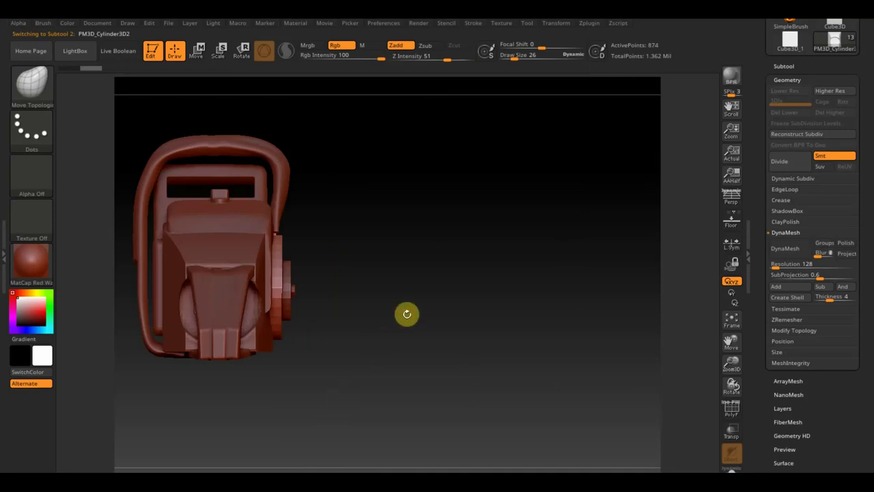
key("n")
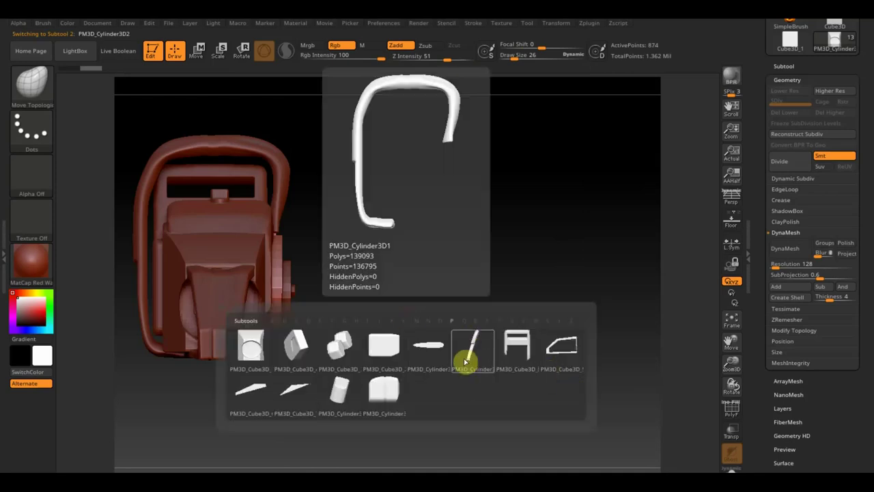
left_click(402, 396)
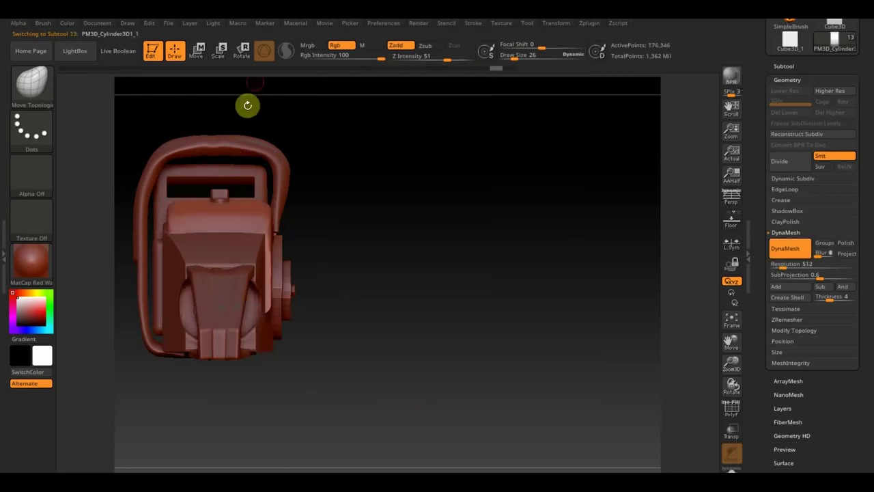
left_click(198, 47)
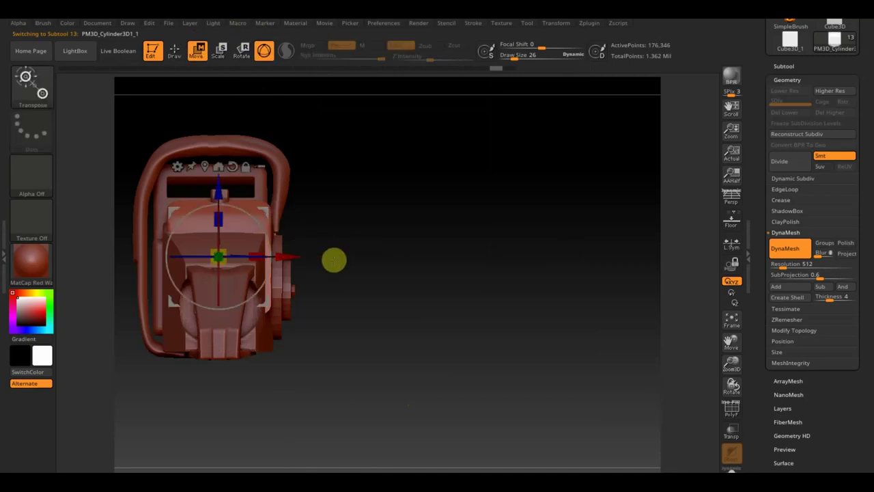
left_click(176, 52)
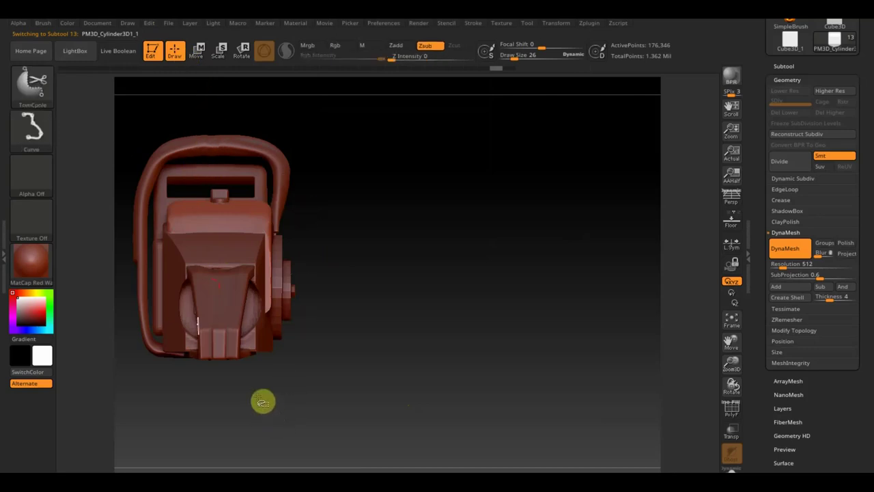
Step: Test ClipCircle strokes over the chainsaw, orbiting between attempts
left_click(34, 82)
left_click(92, 142)
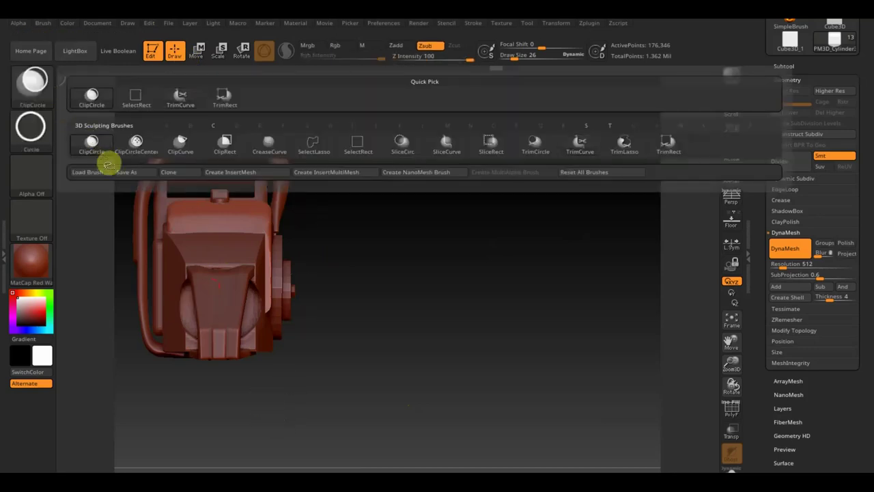
left_click_drag(129, 137, 267, 407, "ctrl+shift")
left_click_drag(412, 366, 415, 373, "shift")
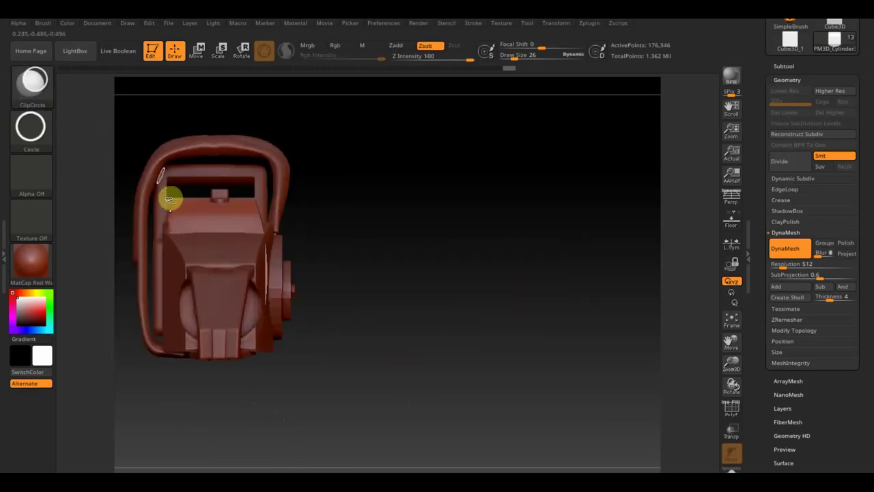
mouse_move(134, 120)
left_mouse_down("ctrl+shift")
mouse_move(280, 408)
mouse_move(266, 434)
left_mouse_up("ctrl+shift")
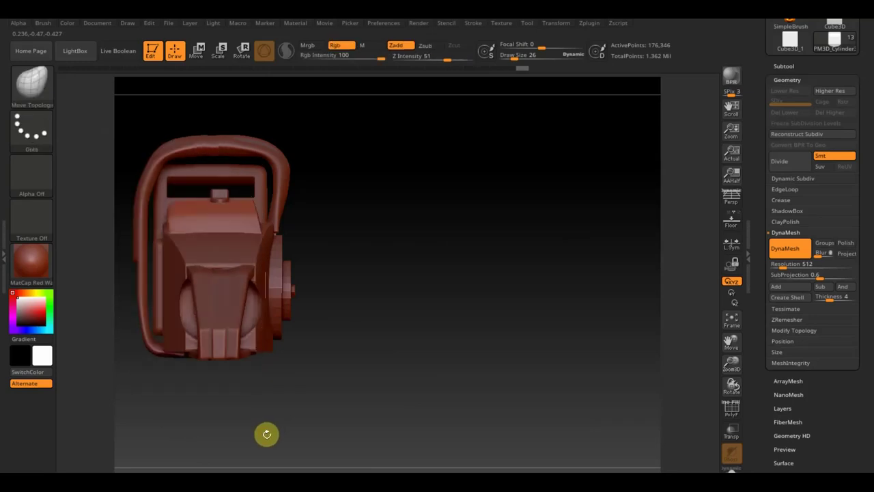
mouse_move(394, 356)
left_mouse_down()
mouse_move(371, 363)
mouse_move(346, 351)
mouse_move(368, 392)
mouse_move(398, 412)
mouse_move(355, 351)
mouse_move(396, 376)
left_mouse_up()
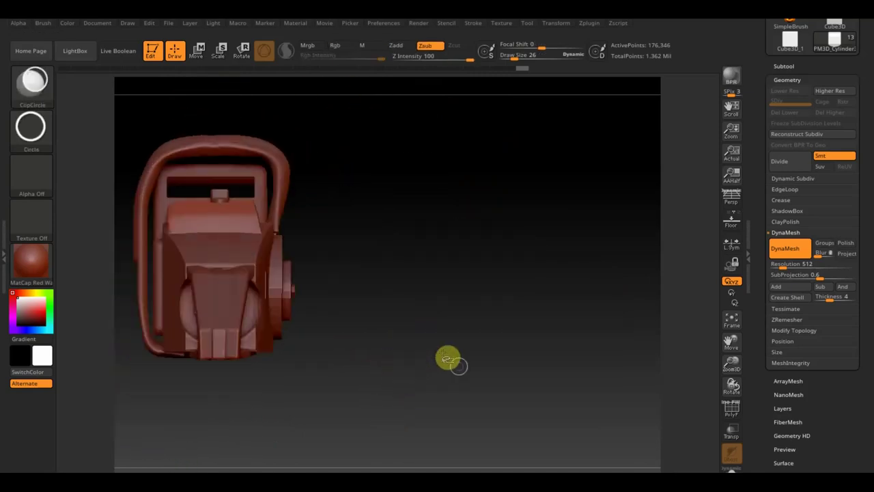
left_click(41, 92)
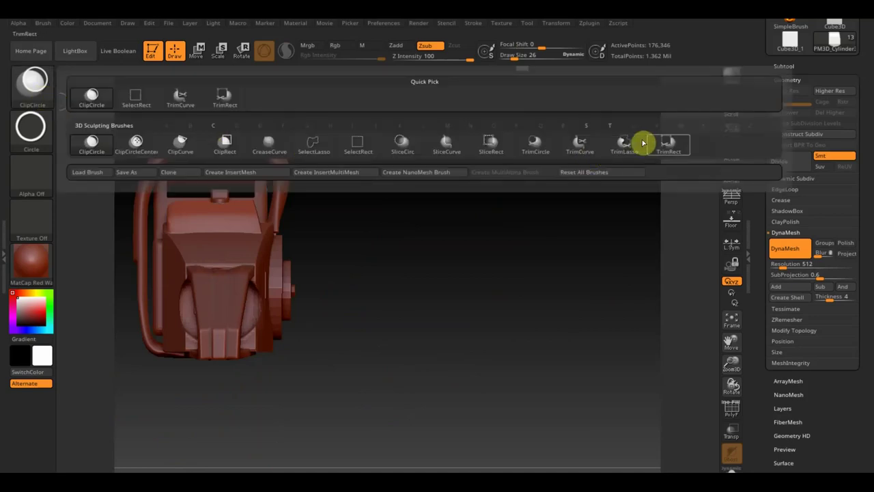
Step: Trim a rectangle off the cylinder part with TrimRect, down to 65,281 points, then inspect it
left_click(681, 152)
left_click_drag(521, 398, 91, 233, "ctrl+shift")
mouse_move(492, 256)
left_mouse_down("shift")
mouse_move(453, 255)
mouse_move(492, 224)
mouse_move(485, 211)
mouse_move(612, 209)
mouse_move(550, 410)
mouse_move(566, 419)
mouse_move(537, 424)
mouse_move(515, 409)
mouse_move(521, 413)
left_mouse_up("shift")
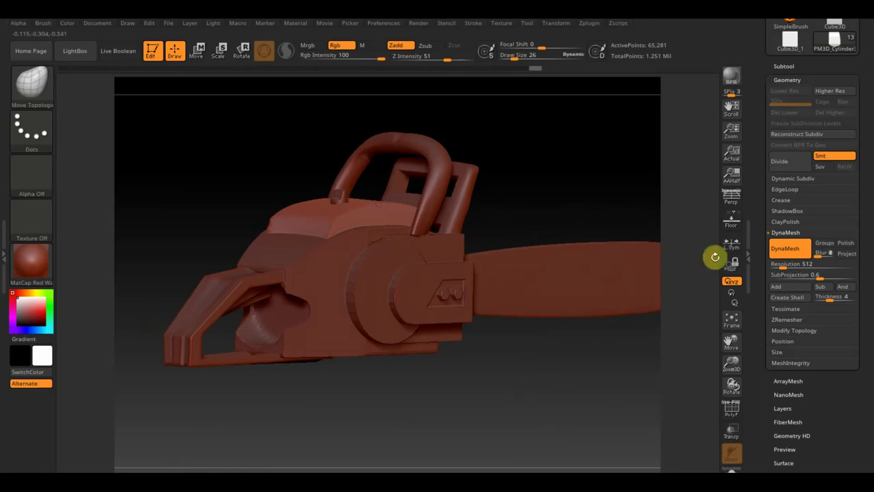
mouse_move(586, 377)
left_mouse_down()
mouse_move(558, 370)
mouse_move(595, 373)
mouse_move(564, 376)
mouse_move(570, 403)
mouse_move(635, 426)
mouse_move(636, 416)
mouse_move(665, 402)
mouse_move(687, 402)
mouse_move(663, 408)
left_mouse_up()
mouse_move(418, 327)
left_mouse_down()
mouse_move(550, 287)
mouse_move(488, 273)
mouse_move(506, 400)
mouse_move(504, 388)
mouse_move(464, 433)
mouse_move(455, 398)
mouse_move(487, 421)
mouse_move(488, 447)
mouse_move(462, 406)
mouse_move(485, 398)
mouse_move(515, 404)
mouse_move(523, 416)
mouse_move(587, 412)
mouse_move(561, 402)
left_mouse_up()
mouse_move(485, 412)
left_mouse_down()
mouse_move(485, 437)
mouse_move(447, 465)
mouse_move(417, 458)
mouse_move(455, 410)
mouse_move(490, 400)
mouse_move(476, 415)
mouse_move(450, 414)
mouse_move(506, 412)
left_mouse_up()
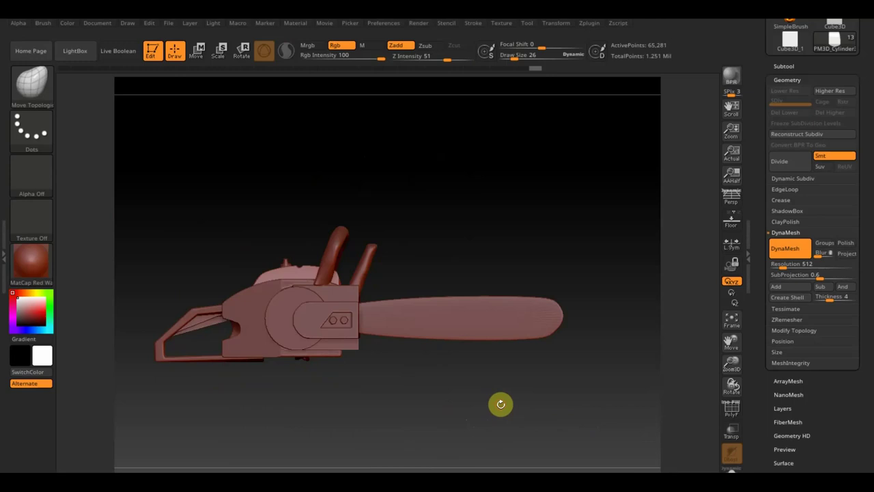
Step: Make PM3D_Cylinder3D2 active and slice a TrimCurve cut across the side cover
key("ctrl+shift")
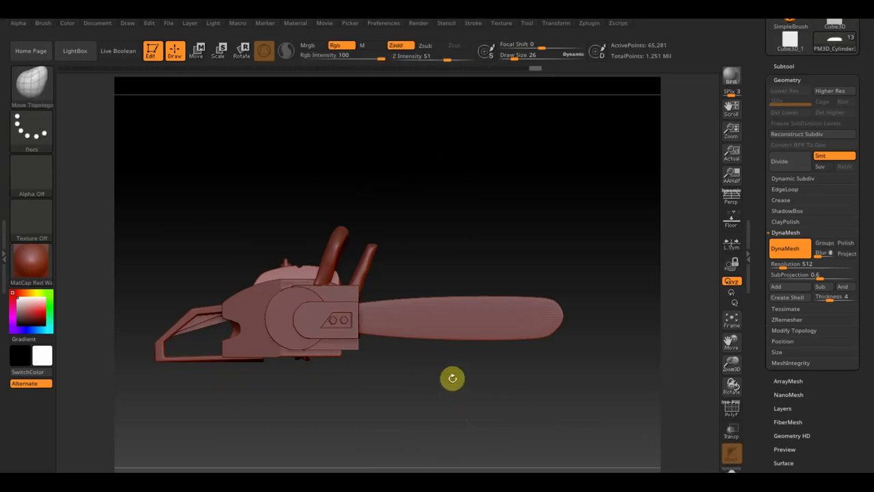
key("n")
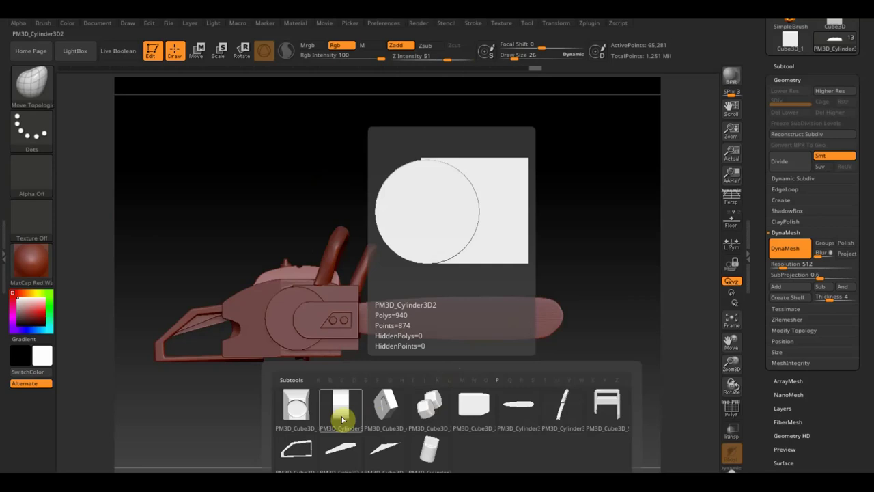
left_click(342, 409)
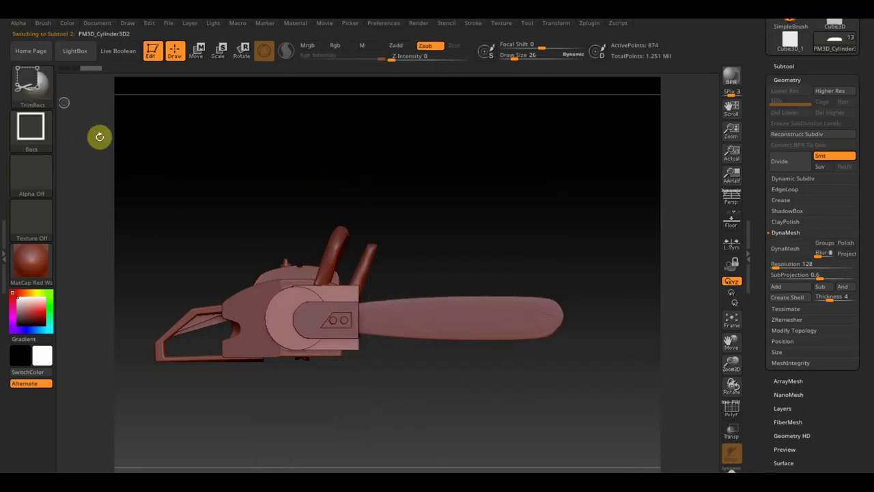
left_click(34, 86)
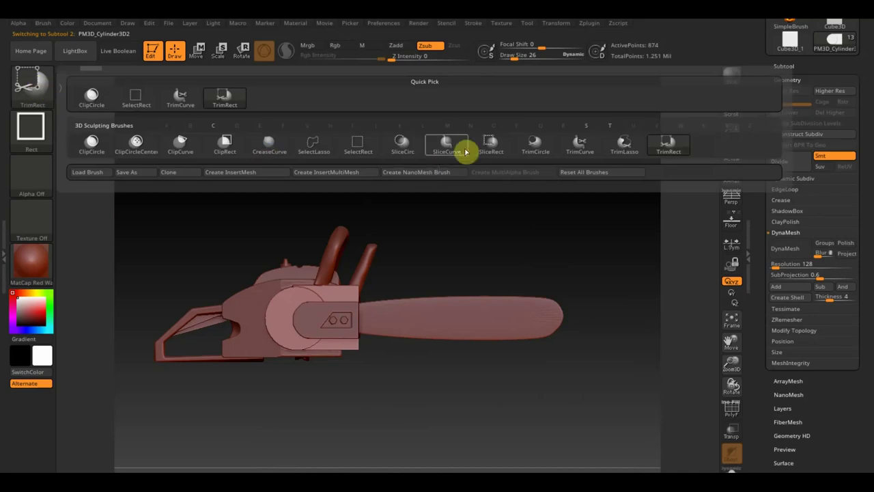
left_click(591, 149)
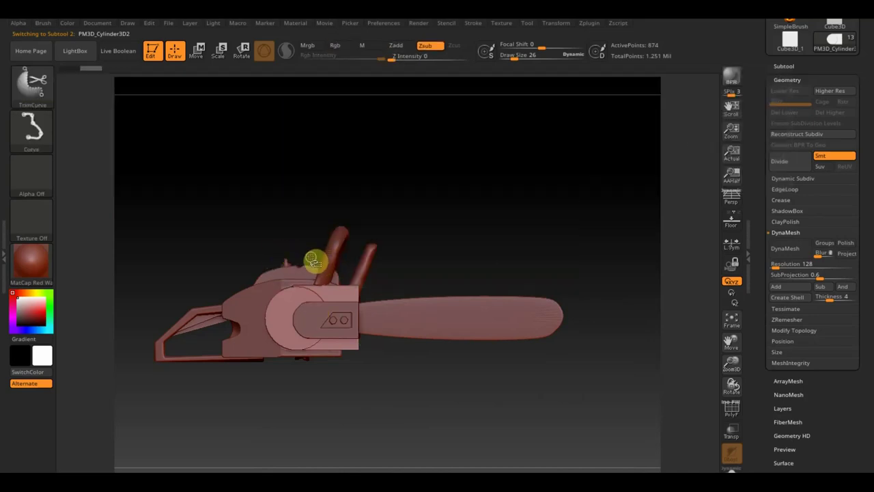
left_click_drag(377, 317, 290, 387, "ctrl+shift")
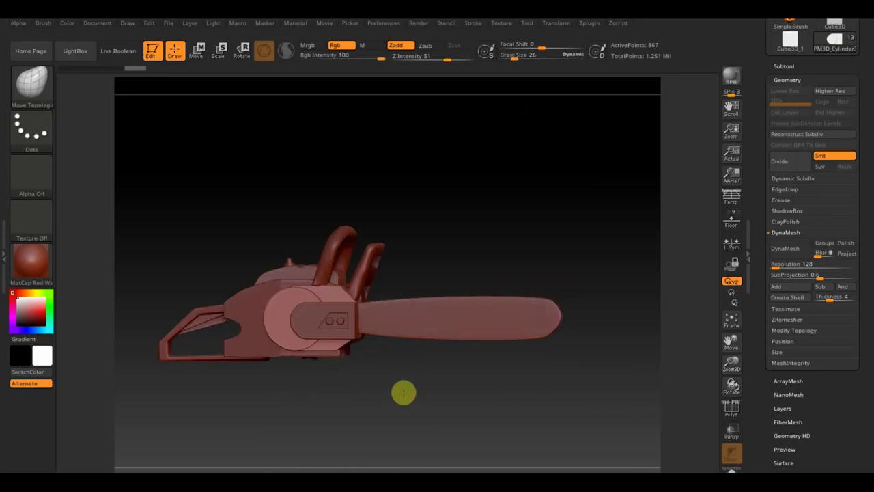
left_click_drag(401, 399, 415, 403)
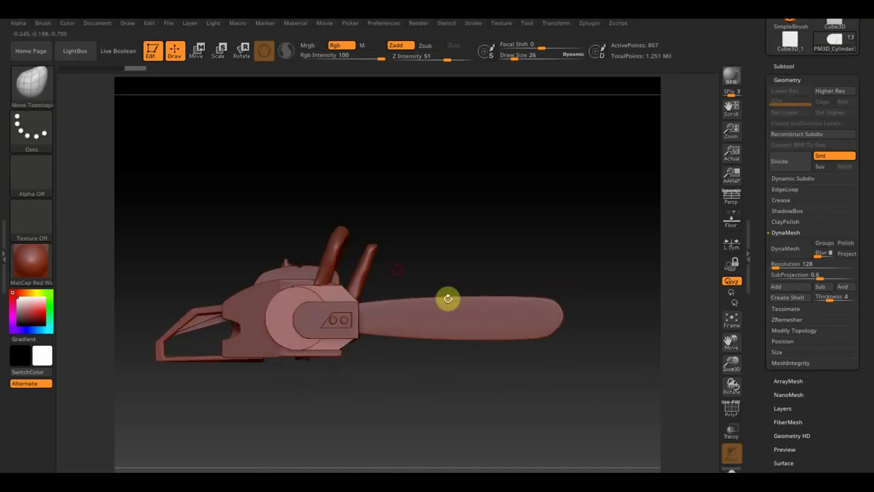
Step: Trim the side cover with a TrimRect stroke, then zoom in and undo that last sliver
left_click(35, 92, "ctrl+shift")
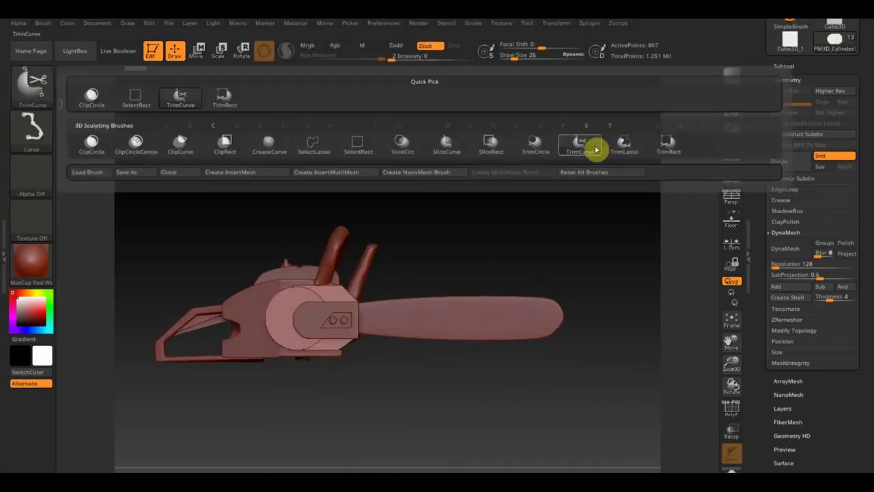
left_click(668, 143)
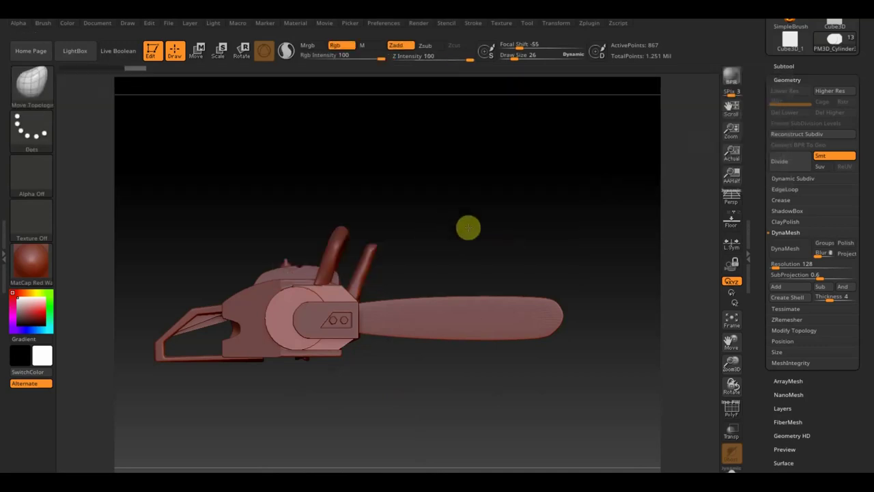
key("ctrl+shift")
left_click_drag(316, 244, 340, 288, "ctrl+shift")
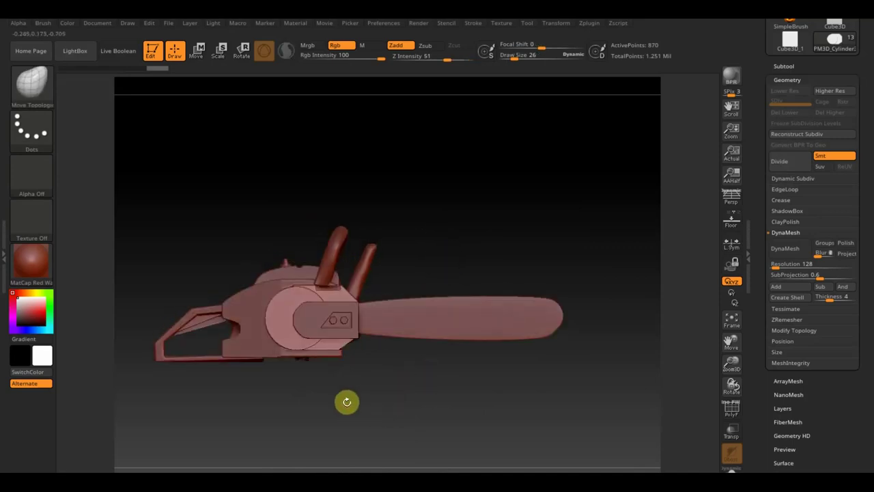
left_click_drag(408, 401, 412, 387)
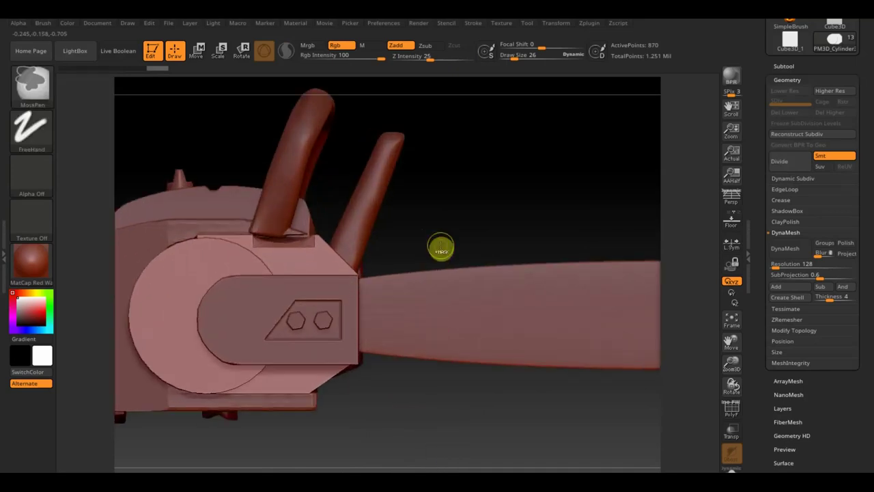
key("ctrl+z")
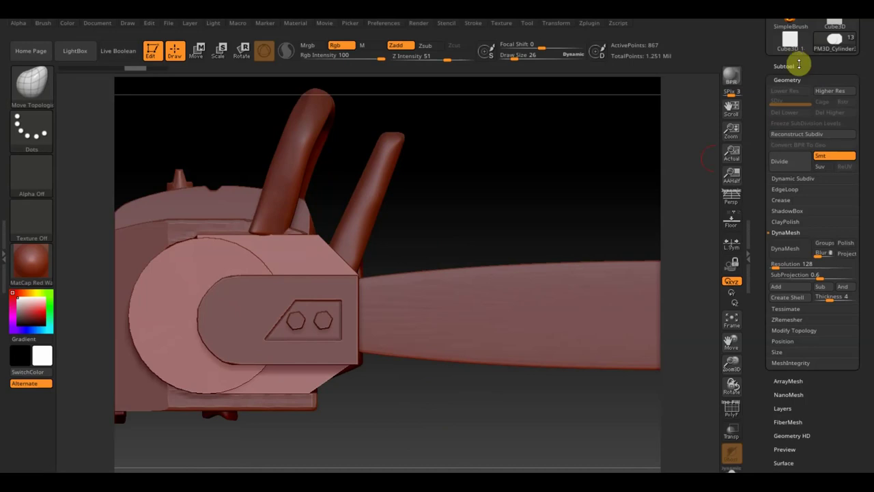
Step: Expand the SubTool palette and bring up the Append 3D mesh picker
left_click(789, 66)
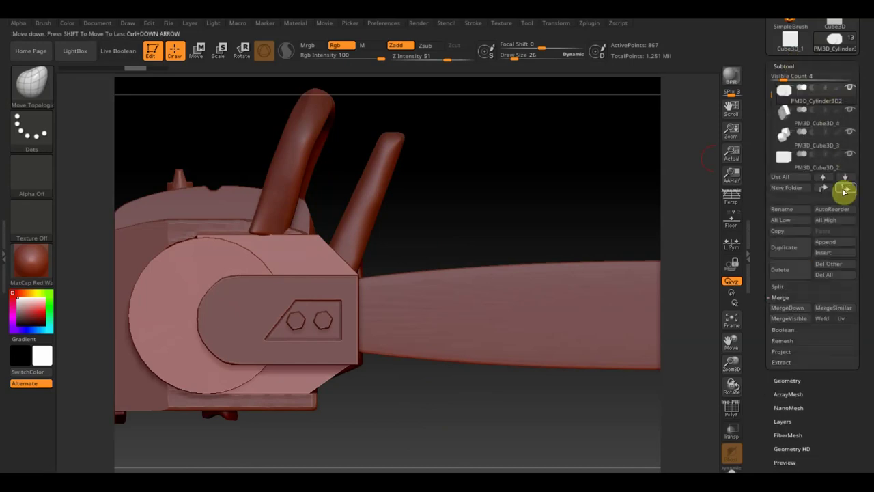
left_click(834, 244)
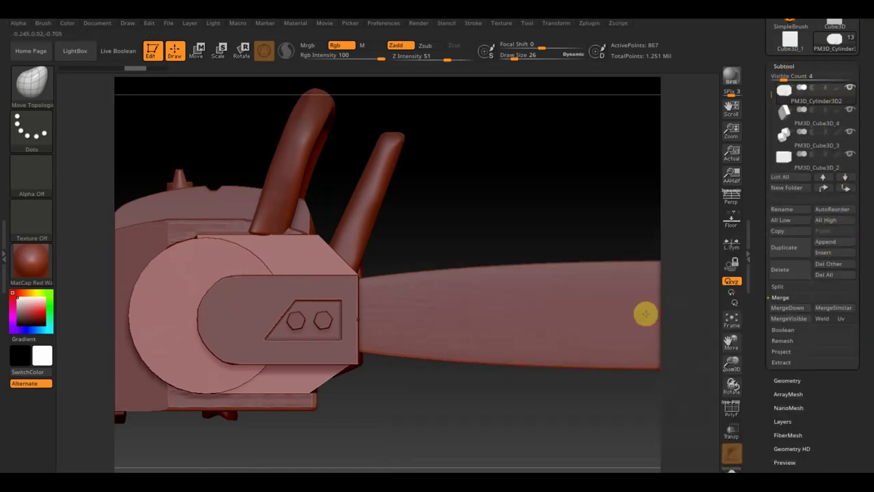
left_click(827, 242)
mouse_move(513, 329)
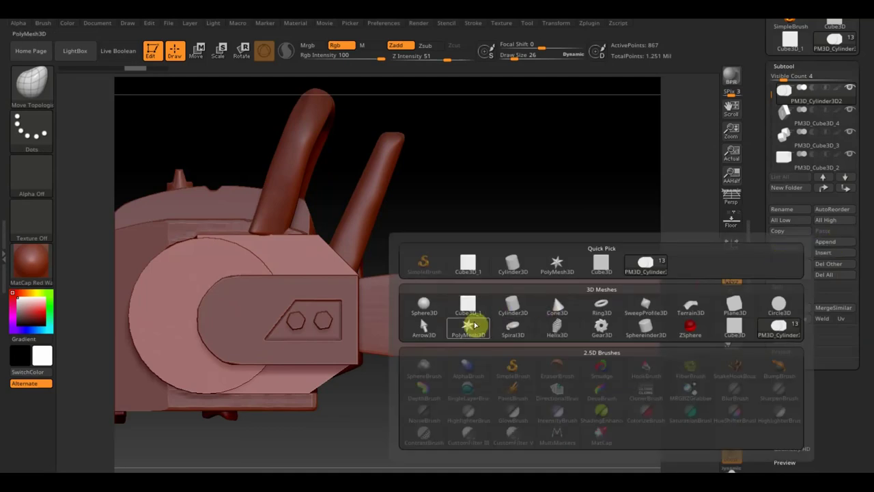
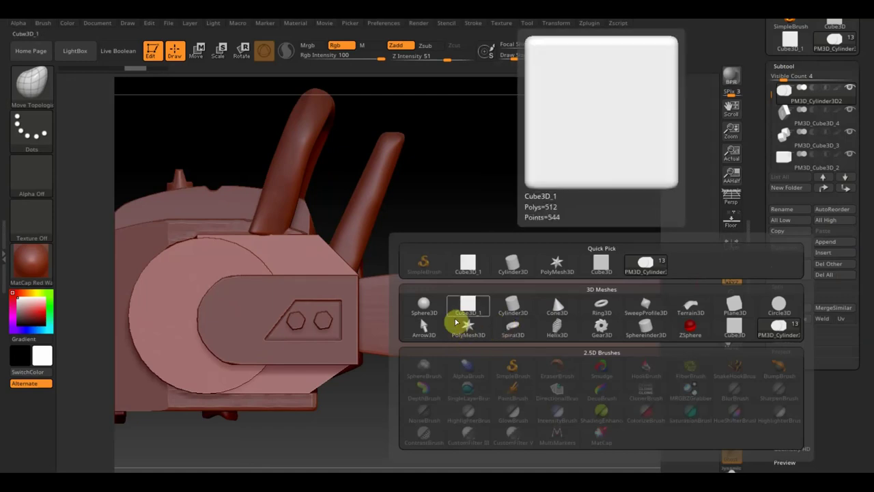
Step: Insert a Cube3D subtool, select PM3D_Cube3D_8 and frame the whole chainsaw
left_click(468, 307)
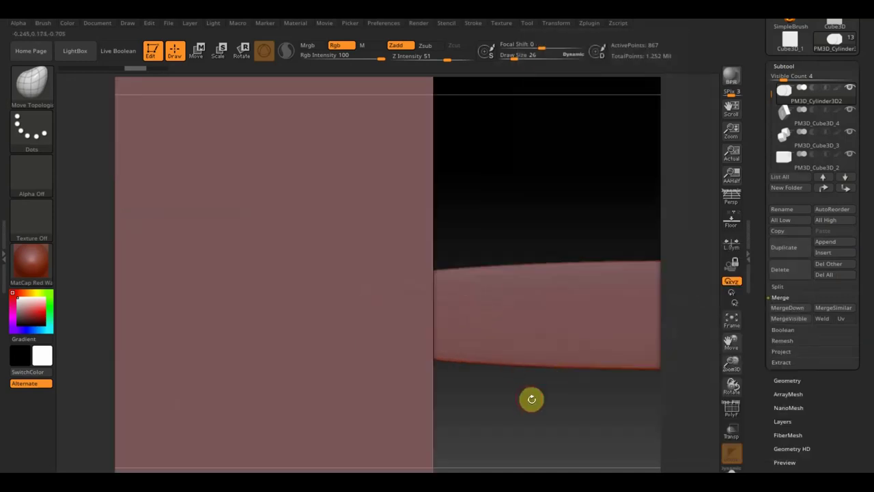
key("n")
left_click(547, 457)
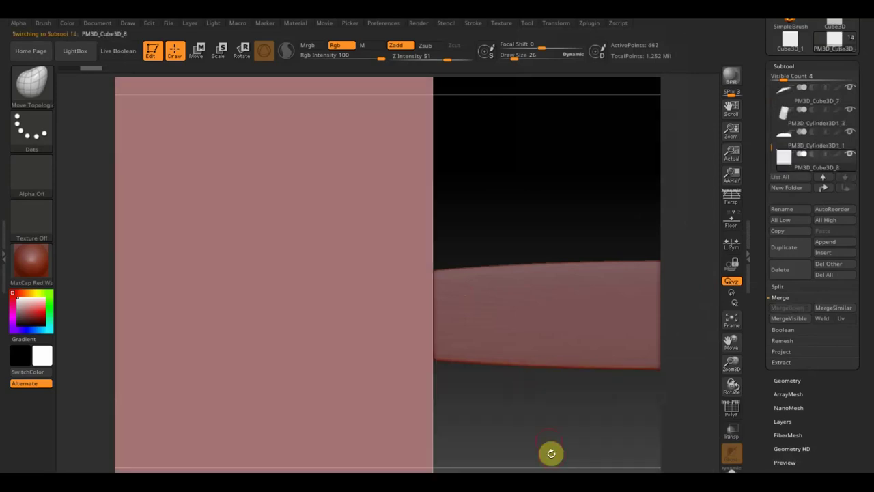
key("f")
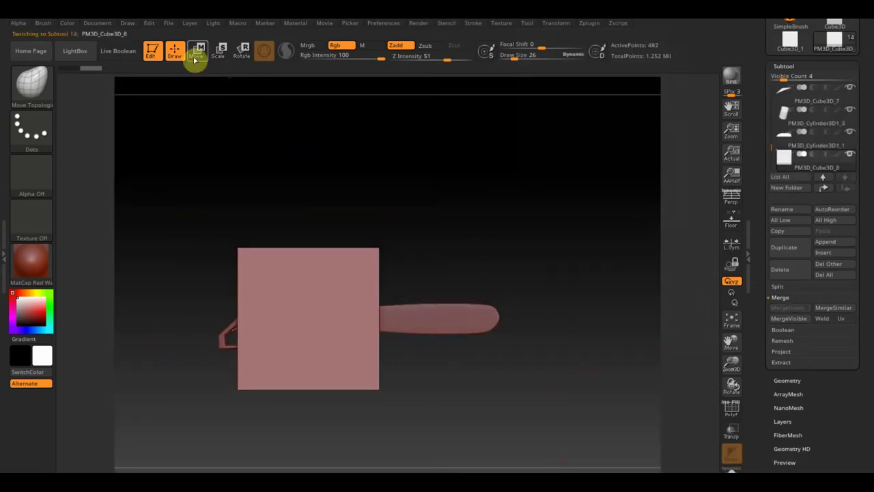
left_click(196, 58)
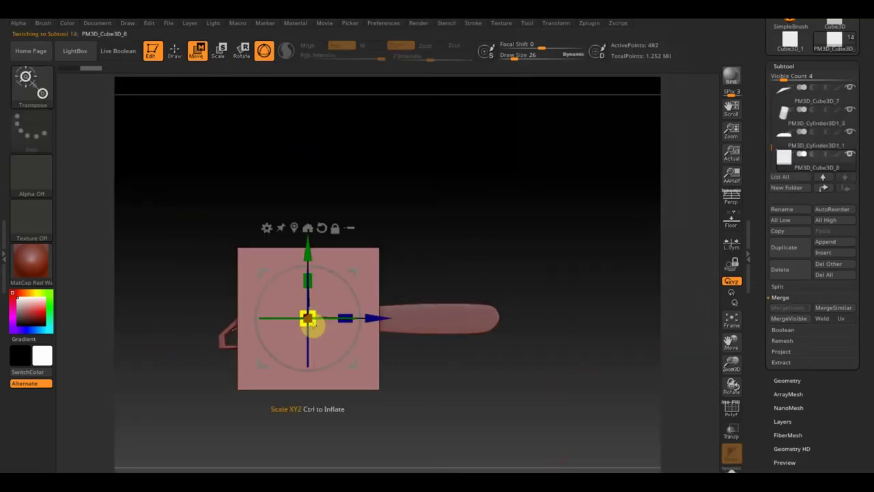
Step: Shrink the cube, move it aside of the chainsaw, and DynaMesh it
left_click_drag(309, 319, 262, 283)
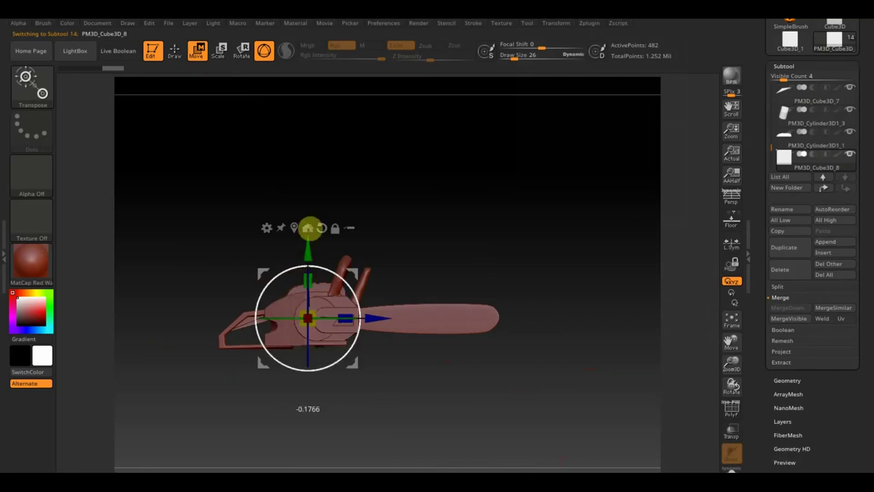
left_click_drag(308, 246, 306, 197)
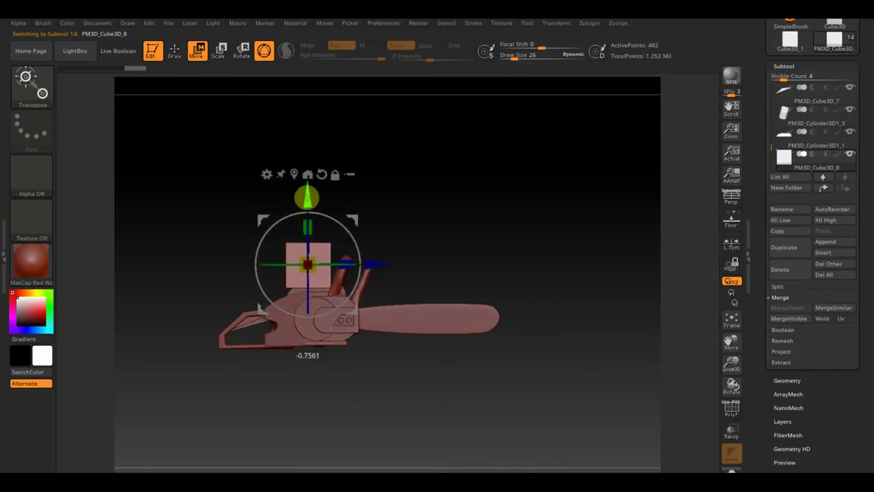
mouse_move(458, 203)
left_mouse_down()
mouse_move(431, 207)
mouse_move(431, 228)
left_mouse_up()
left_click_drag(283, 262, 171, 267)
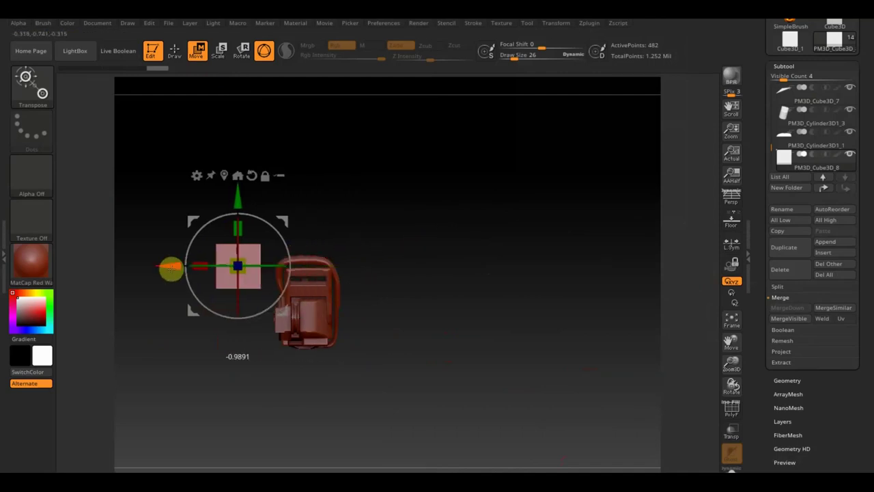
left_click(793, 382)
left_click(777, 265)
left_click(786, 253)
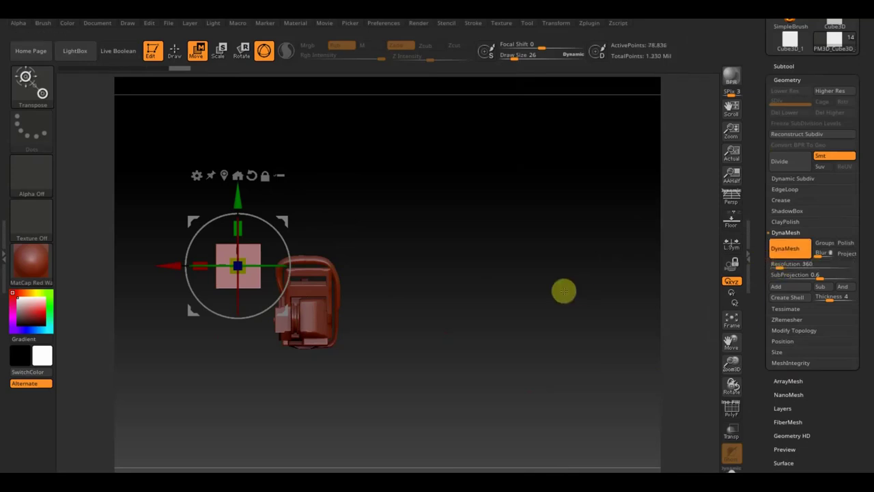
Step: Lower the cube and slide it forward to overlap the chainsaw near the bar
left_click_drag(528, 294, 497, 324, "alt")
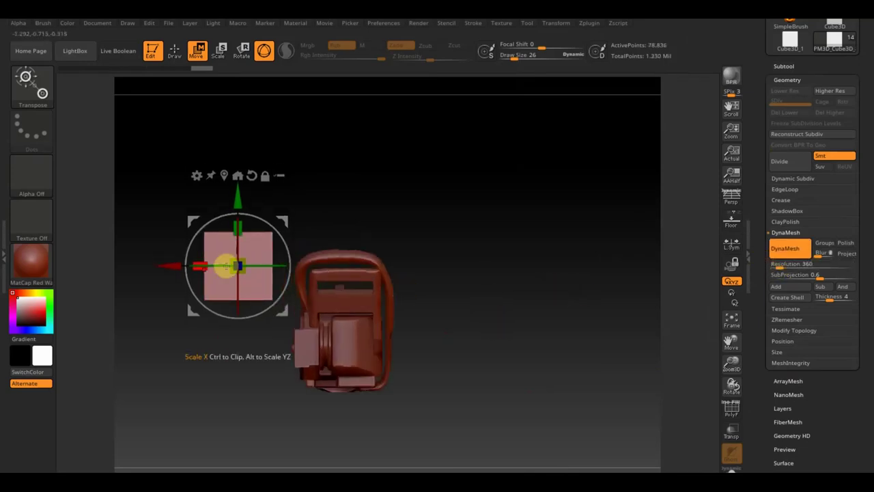
left_click_drag(170, 267, 240, 296)
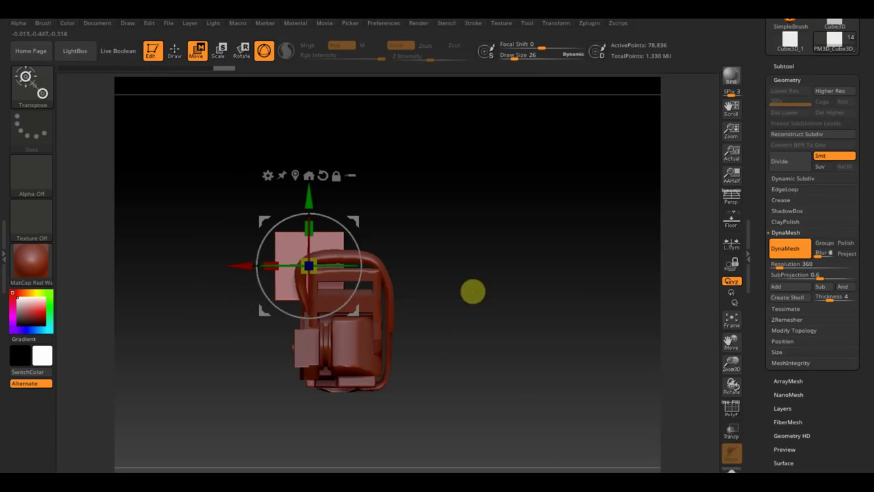
mouse_move(491, 285)
left_mouse_down("alt")
mouse_move(498, 274)
mouse_move(550, 349)
mouse_move(551, 243)
mouse_move(565, 260)
mouse_move(523, 257)
left_mouse_up("alt")
left_click_drag(310, 122, 348, 276)
mouse_move(488, 295)
left_mouse_down()
mouse_move(546, 303)
mouse_move(575, 267)
left_mouse_up()
left_click_drag(386, 353, 589, 364)
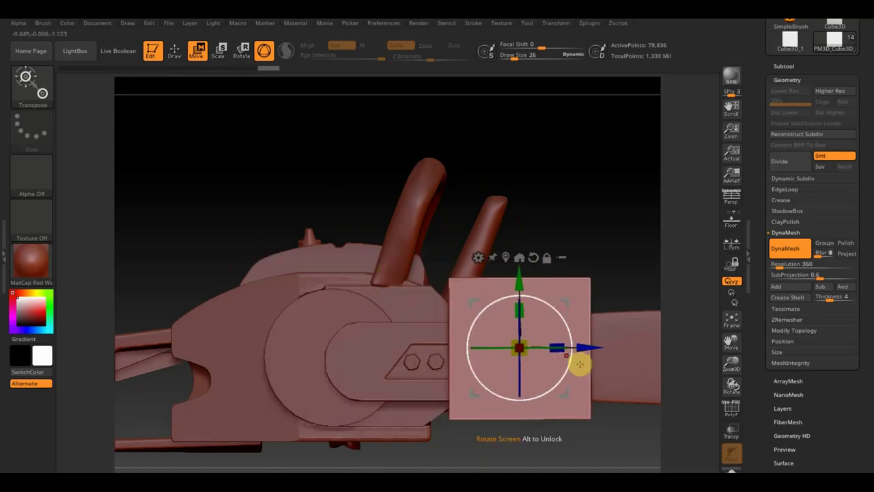
Step: Flatten the cube into a thin, narrow slab turned edge-on against the bar plate
mouse_move(526, 310)
left_mouse_down()
mouse_move(530, 360)
mouse_move(580, 348)
mouse_move(554, 348)
left_mouse_up()
mouse_move(591, 269)
left_mouse_down()
mouse_move(544, 295)
mouse_move(571, 273)
mouse_move(378, 248)
left_mouse_up()
left_click_drag(428, 347, 493, 367)
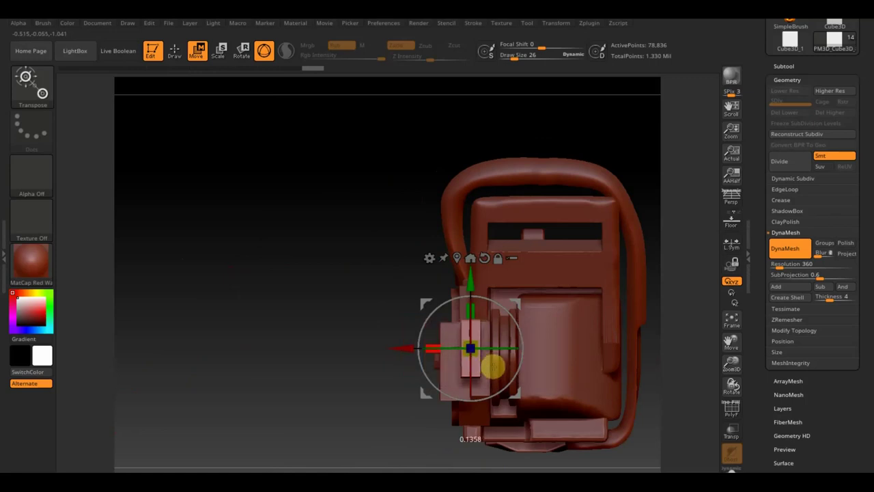
left_click_drag(471, 292, 471, 305)
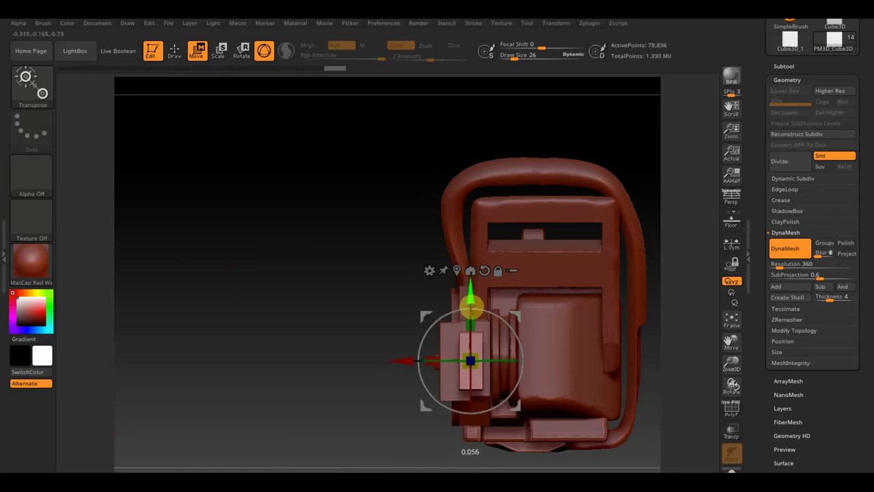
mouse_move(427, 355)
left_mouse_down()
mouse_move(394, 361)
mouse_move(413, 362)
left_mouse_up()
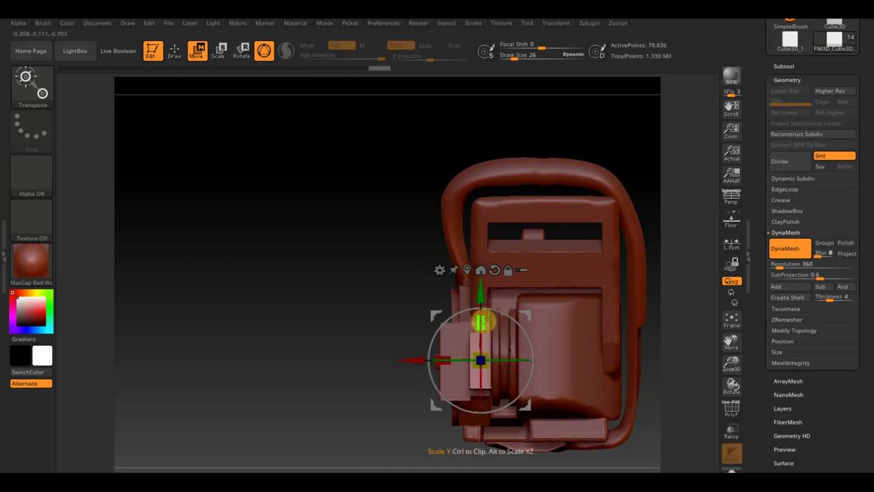
mouse_move(279, 302)
left_mouse_down()
mouse_move(326, 303)
mouse_move(512, 455)
left_mouse_up()
left_click_drag(551, 359, 544, 360)
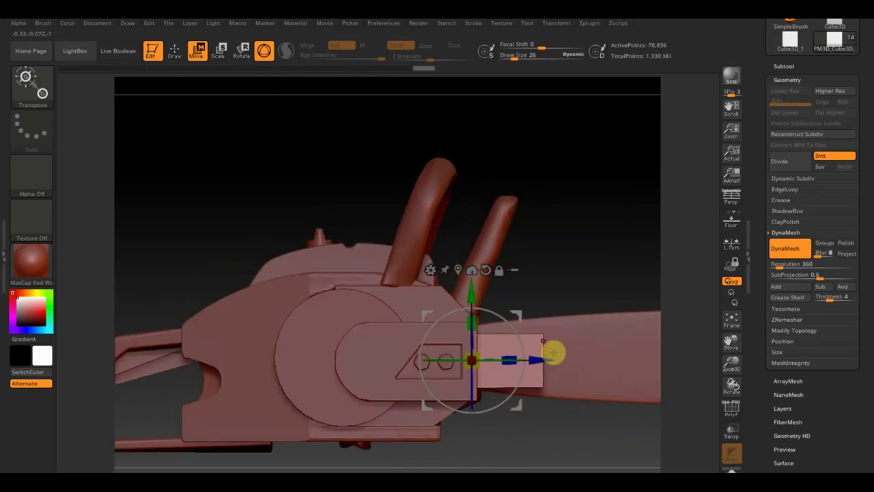
Step: Duplicate the slab upward, shift the copy left, and isolate one slab in front view
left_click_drag(471, 295, 454, 227)
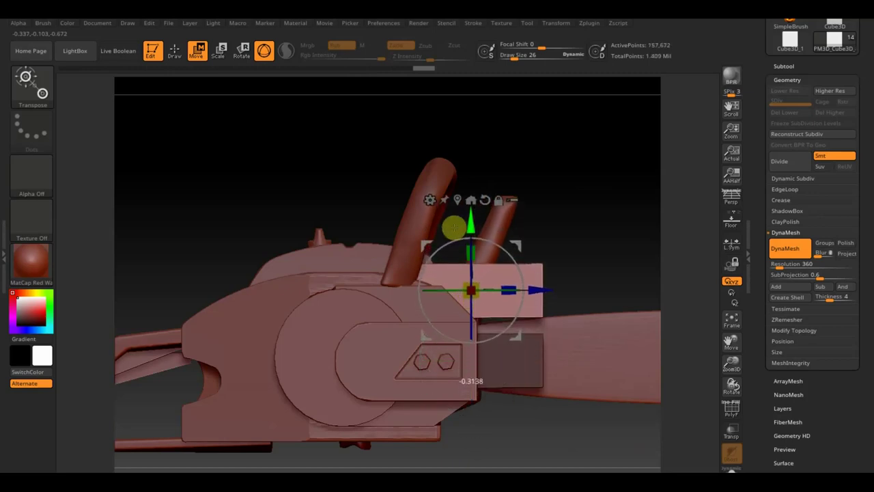
left_click_drag(541, 285, 461, 284)
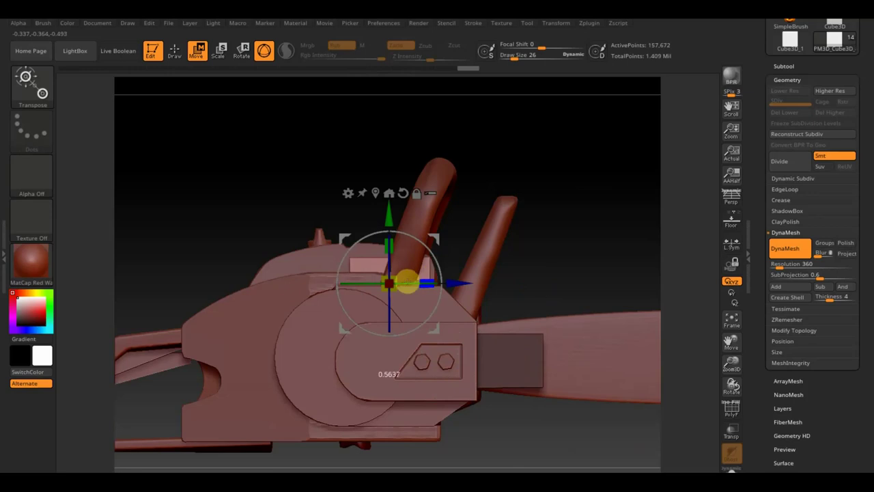
right_click_drag(553, 246, 494, 256)
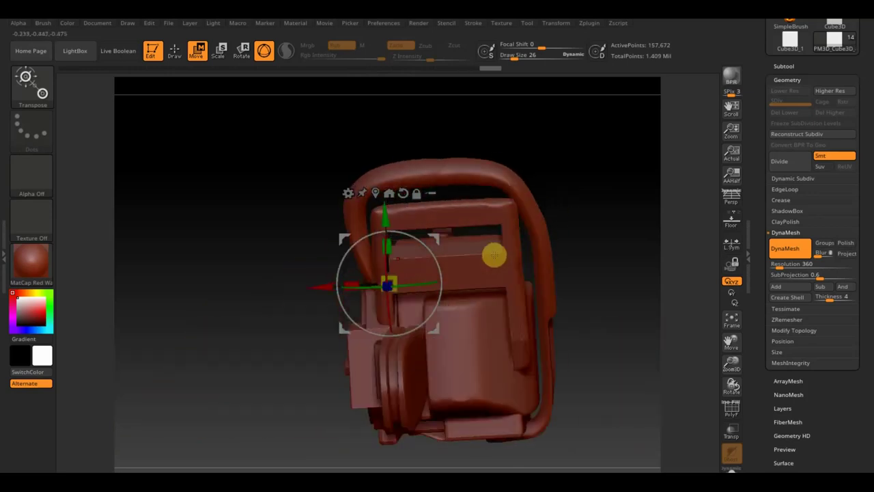
right_click_drag(584, 243, 592, 254)
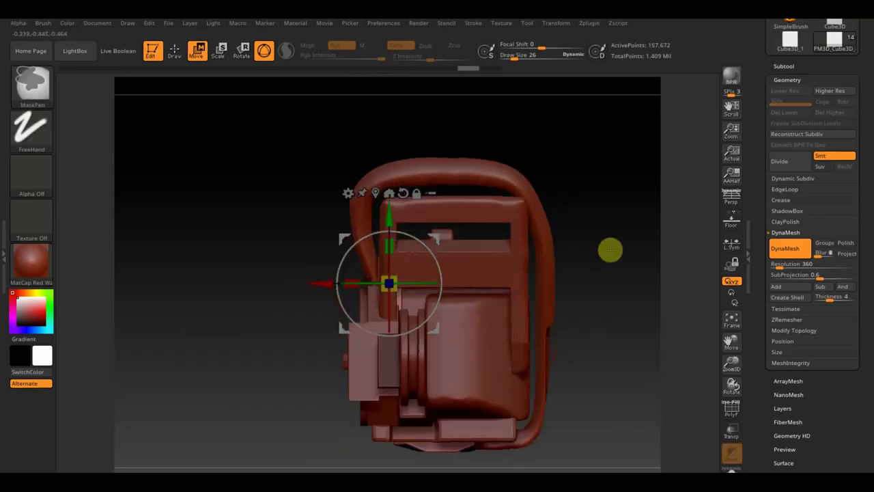
left_click(610, 250, "ctrl+shift")
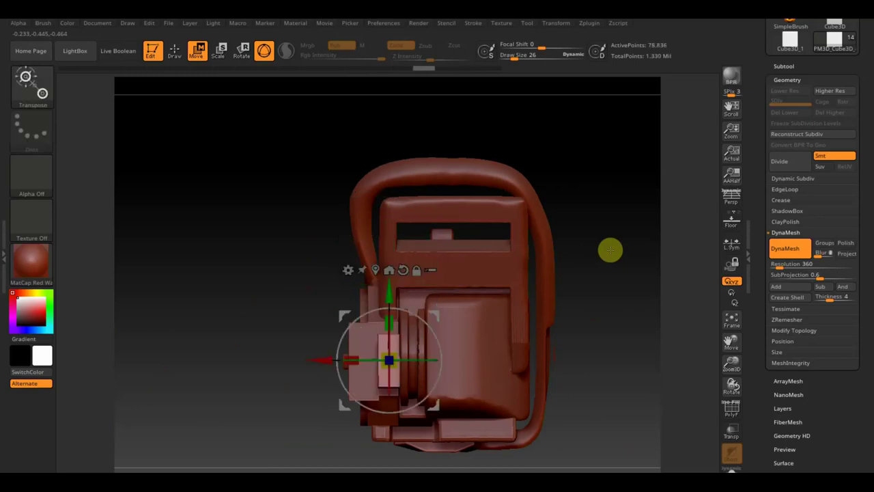
Step: Split the copied slab off into its own separate subtool
left_click(779, 65)
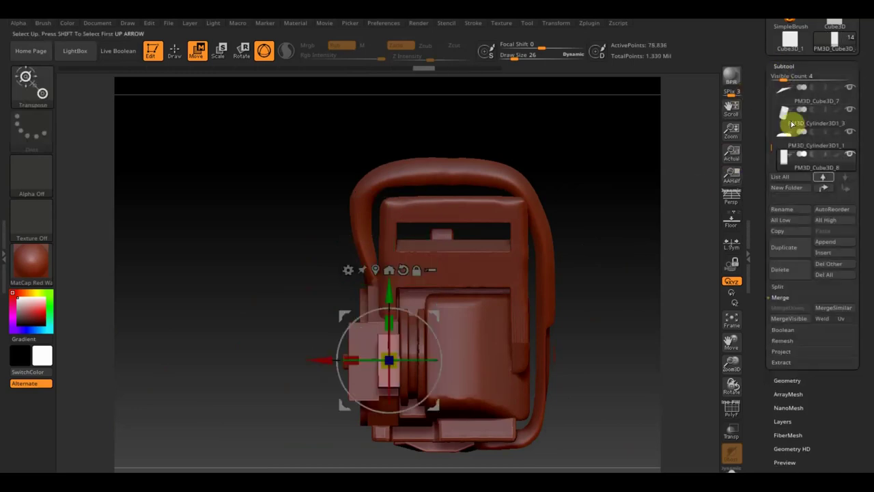
left_click(792, 247)
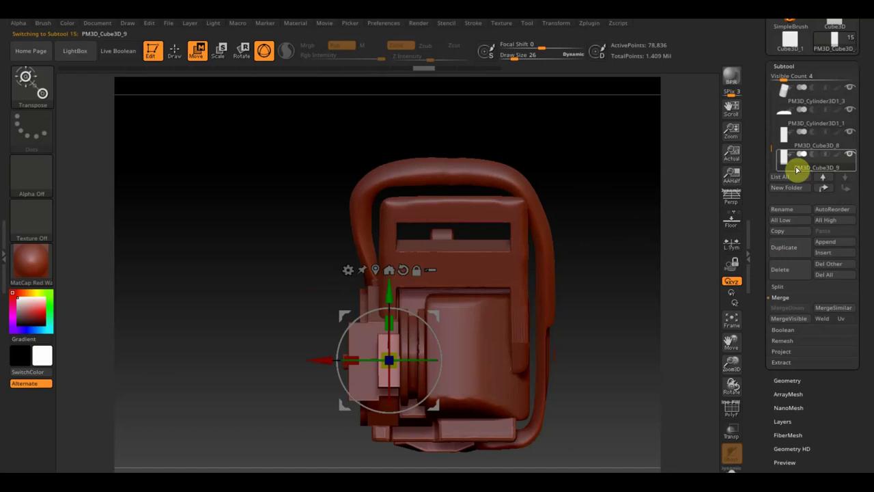
mouse_move(585, 318)
left_mouse_down()
mouse_move(634, 328)
mouse_move(630, 346)
mouse_move(568, 347)
left_mouse_up()
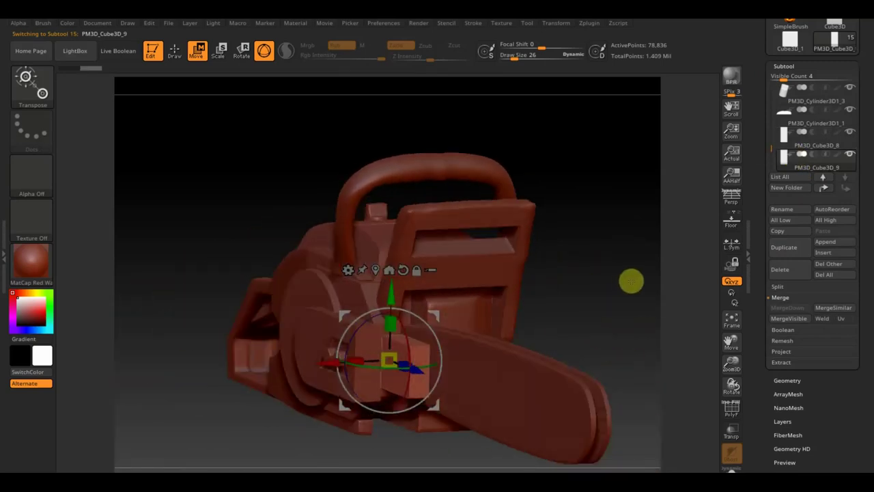
mouse_move(618, 291)
left_mouse_down()
mouse_move(608, 285)
mouse_move(601, 294)
mouse_move(599, 285)
left_mouse_up()
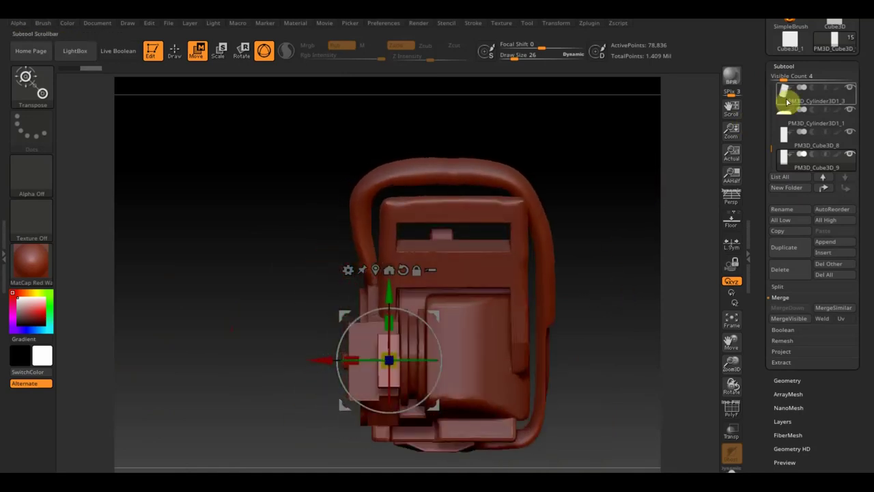
Step: Reorder PM3D_Cylinder3D2 so it sits directly above PM3D_Cube3D_8 in the subtool list
key("n")
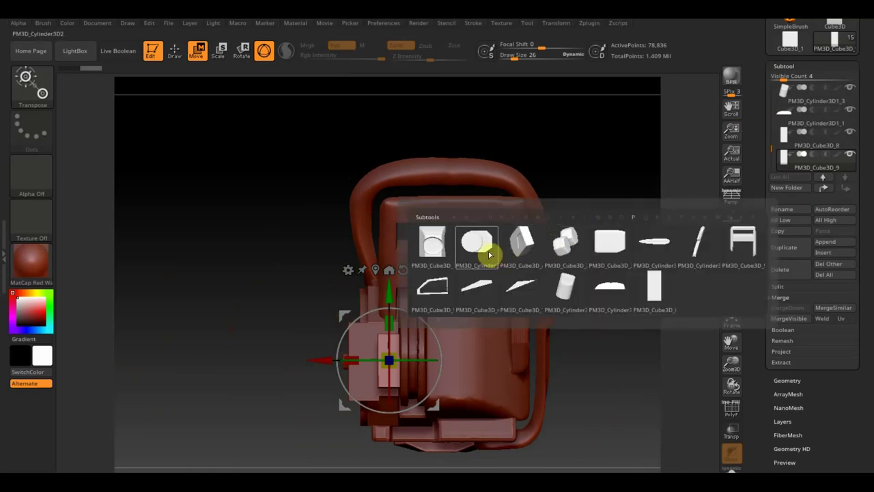
left_click(472, 262)
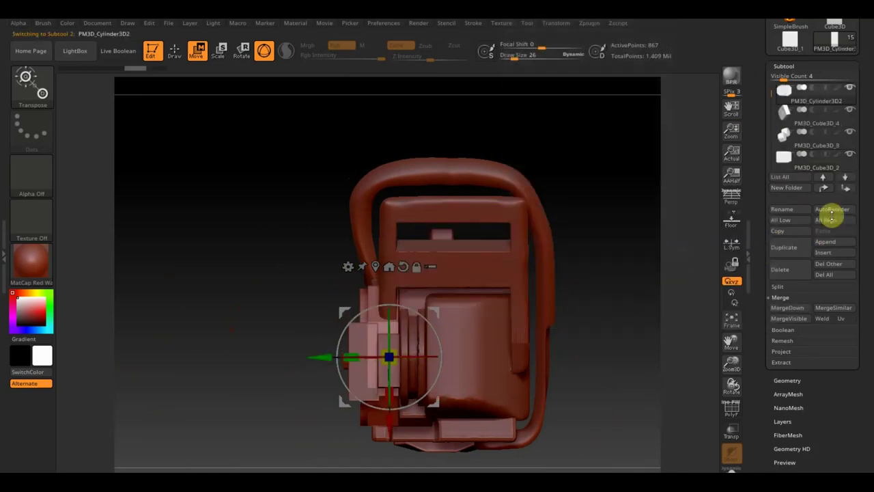
left_click(844, 189)
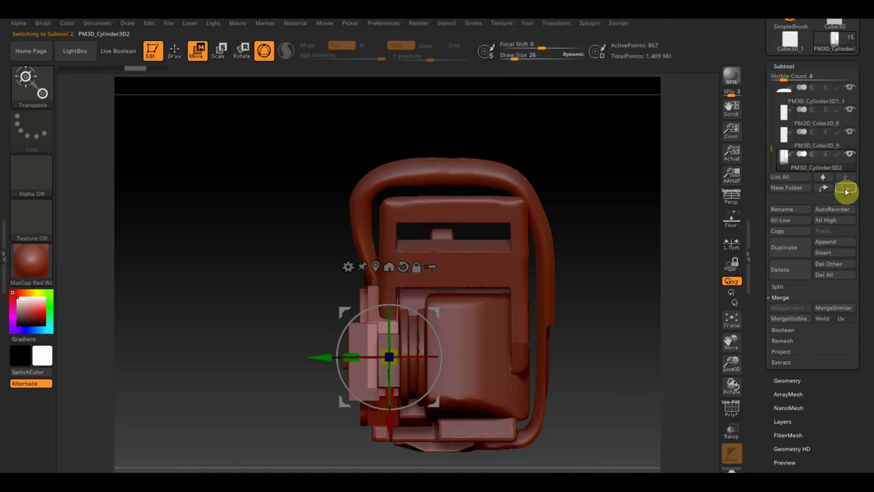
left_click(824, 189)
left_click(825, 188)
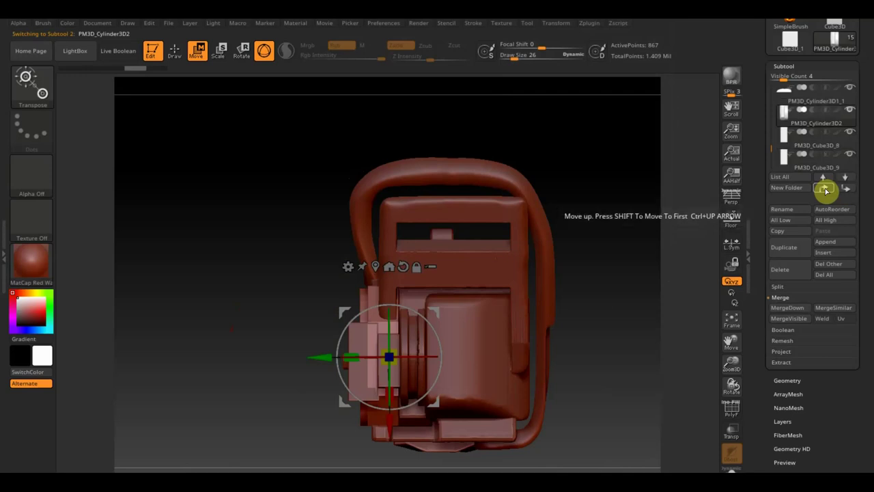
Step: MergeDown PM3D_Cylinder3D2 with PM3D_Cube3D_8 and confirm the merge
left_click(795, 146)
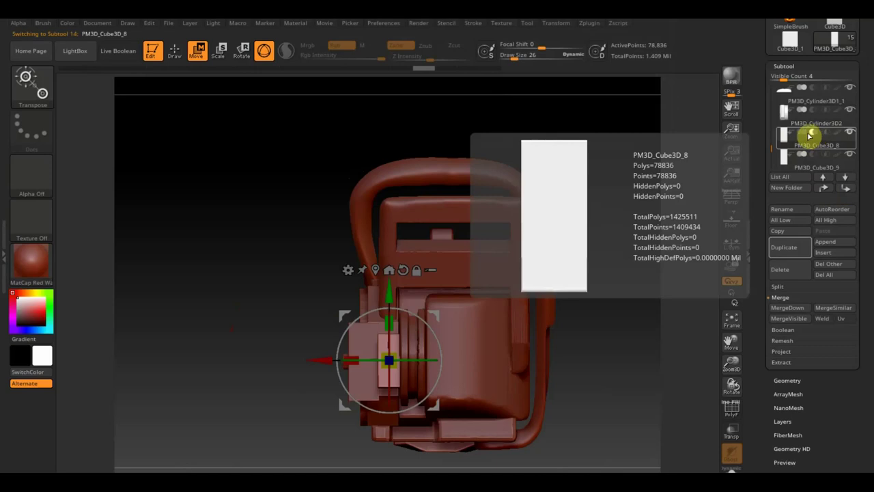
left_click(804, 123)
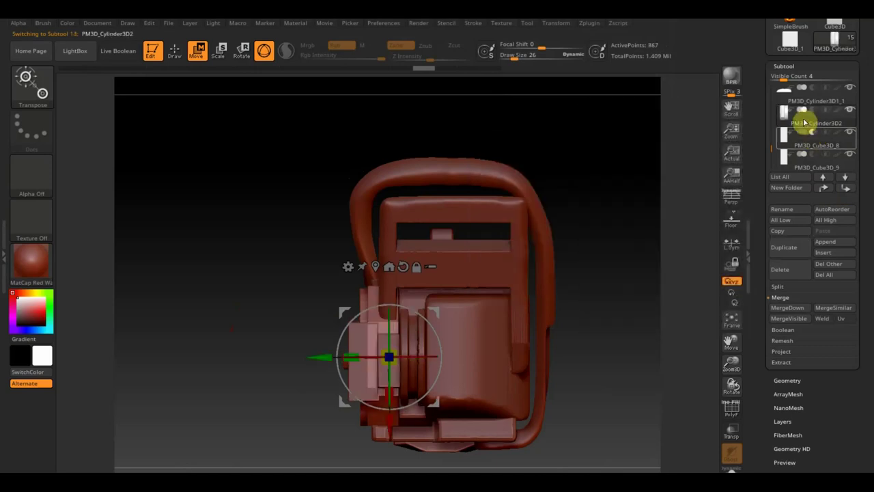
left_click(788, 308)
left_click(685, 332)
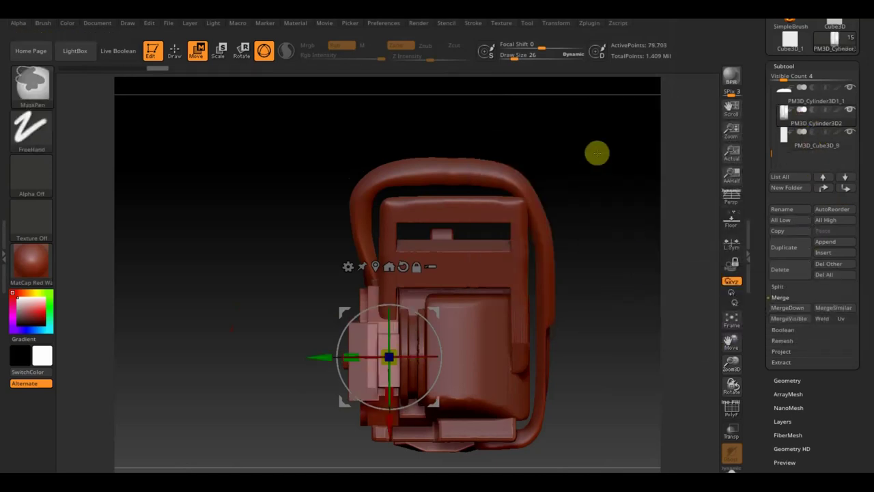
left_click(788, 380)
Step: DynaMesh the merged PM3D_Cylinder3D2 part and inspect it from a full side view
left_click(789, 249)
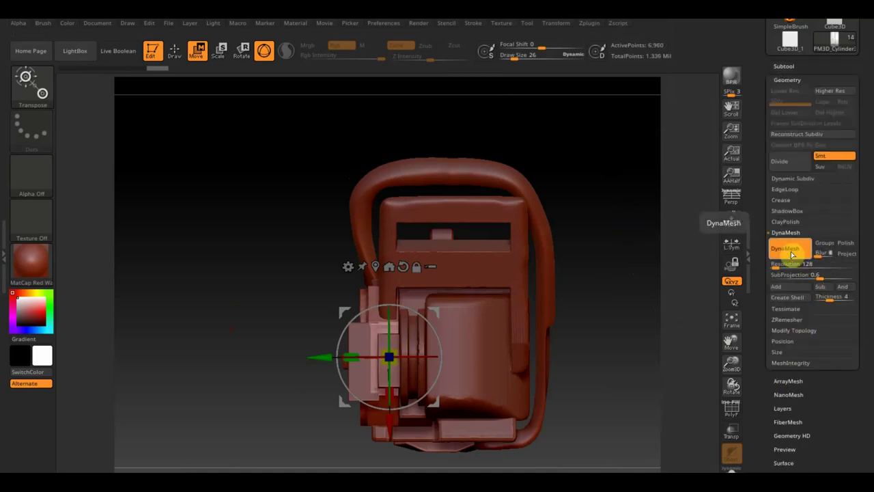
left_click(784, 67)
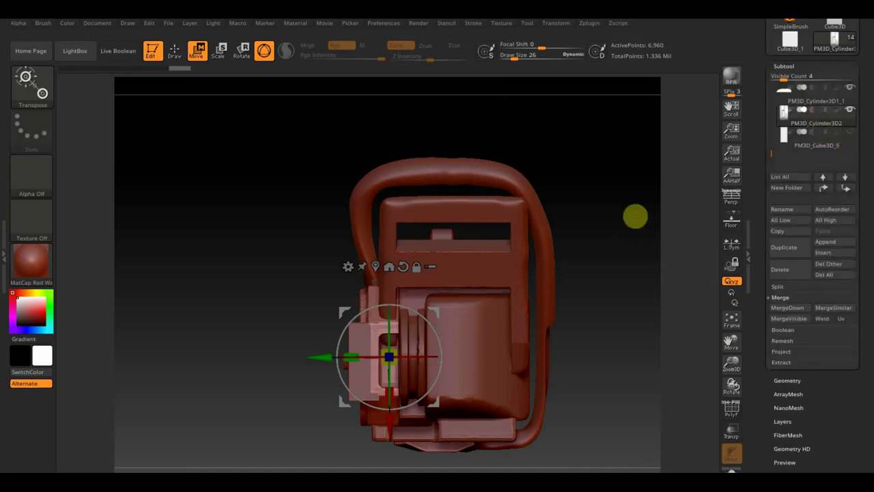
left_click_drag(635, 214, 634, 234)
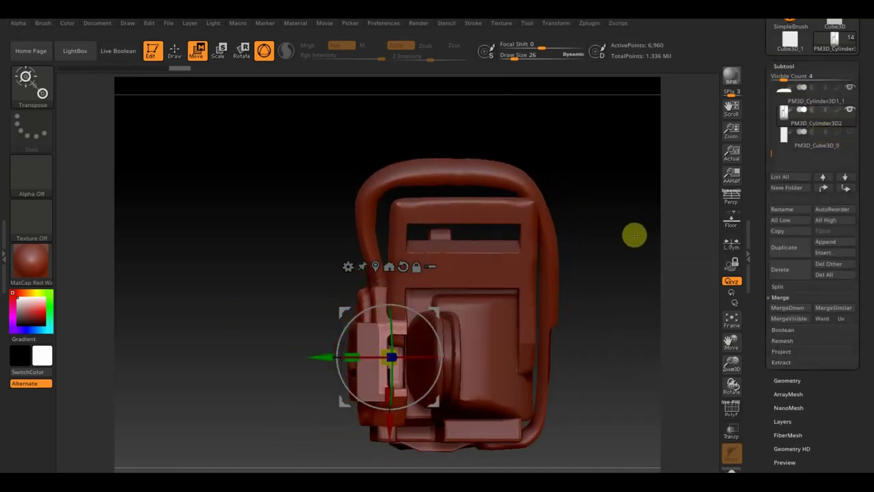
left_click_drag(645, 274, 670, 317, "alt")
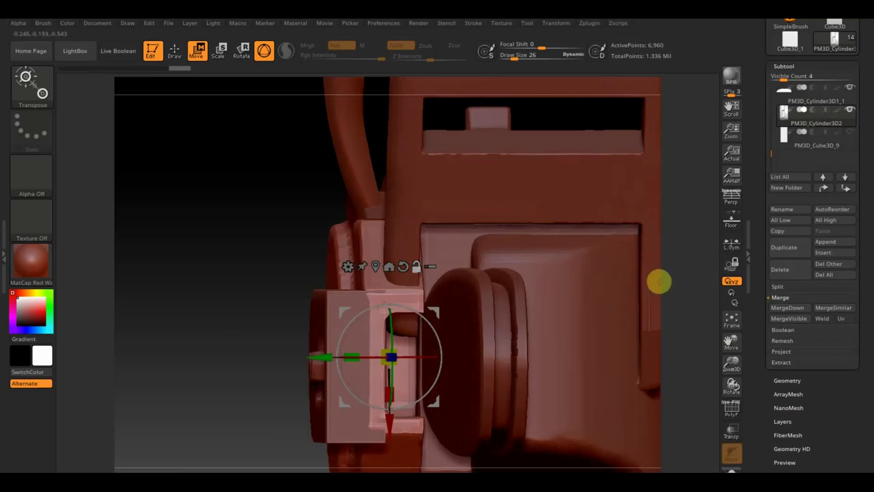
left_click_drag(250, 266, 219, 233, "alt")
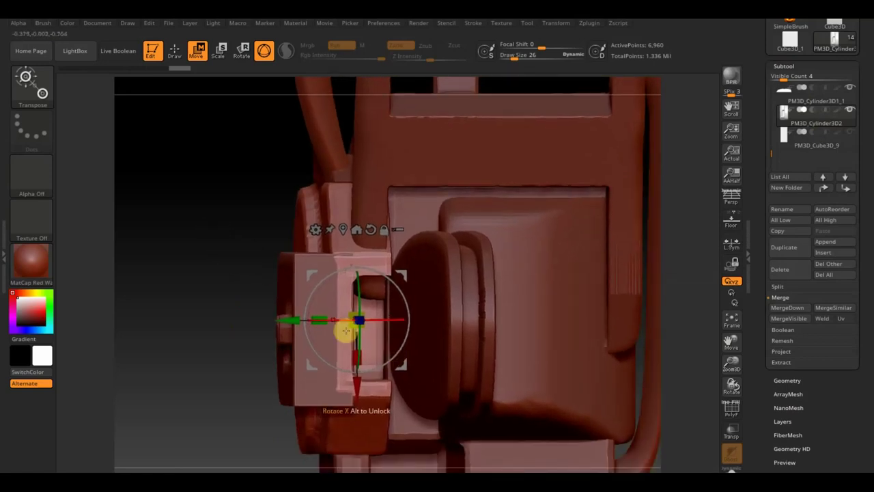
left_click_drag(201, 287, 241, 279)
left_click_drag(224, 130, 215, 139)
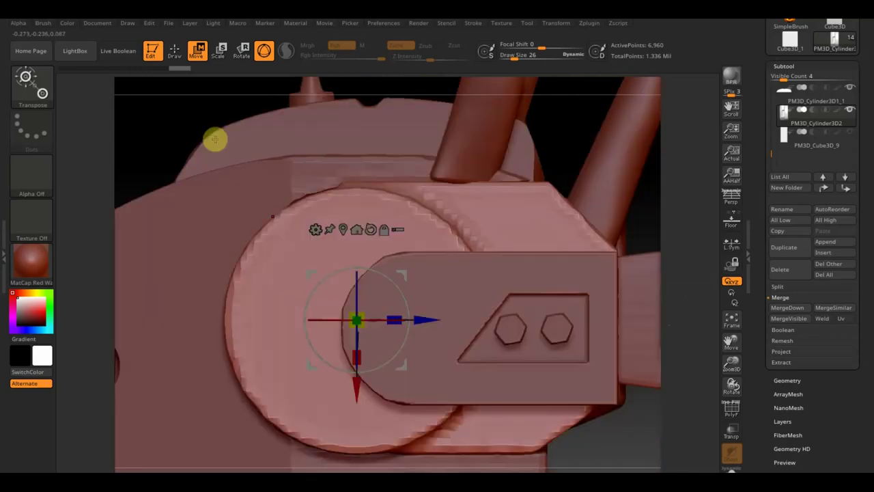
mouse_move(182, 105)
left_mouse_down()
mouse_move(143, 75)
mouse_move(162, 86)
mouse_move(214, 174)
left_mouse_up()
mouse_move(229, 246)
left_mouse_down()
mouse_move(211, 248)
mouse_move(164, 121)
mouse_move(258, 218)
mouse_move(488, 183)
mouse_move(534, 195)
mouse_move(532, 221)
mouse_move(523, 226)
mouse_move(547, 226)
left_mouse_up()
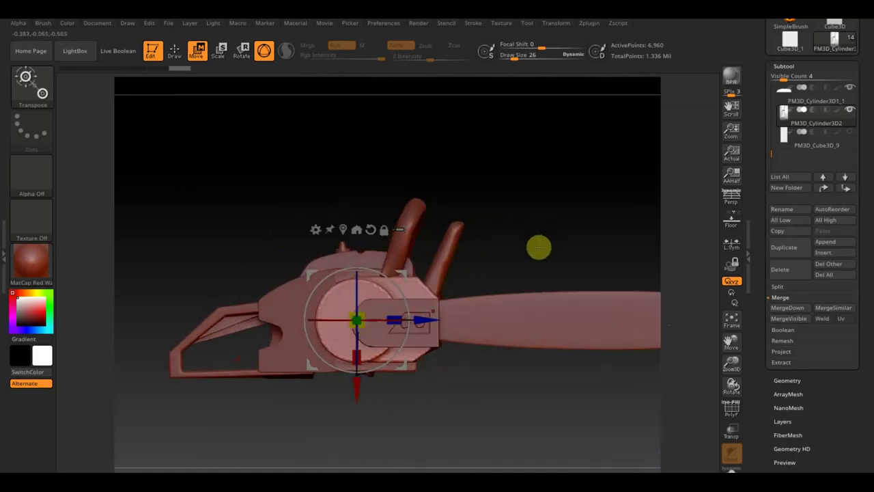
Step: Select PM3D_Cube3D_9, slide it left along X and shrink its depth
left_click(795, 148)
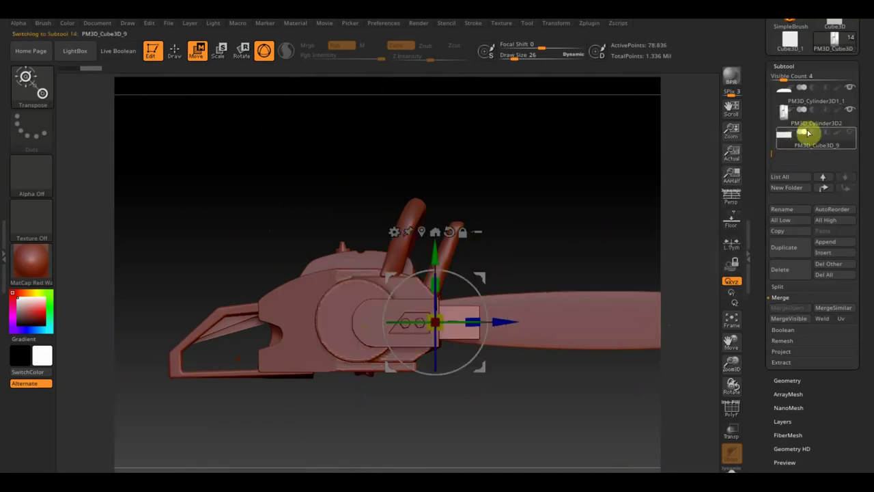
left_click(815, 139)
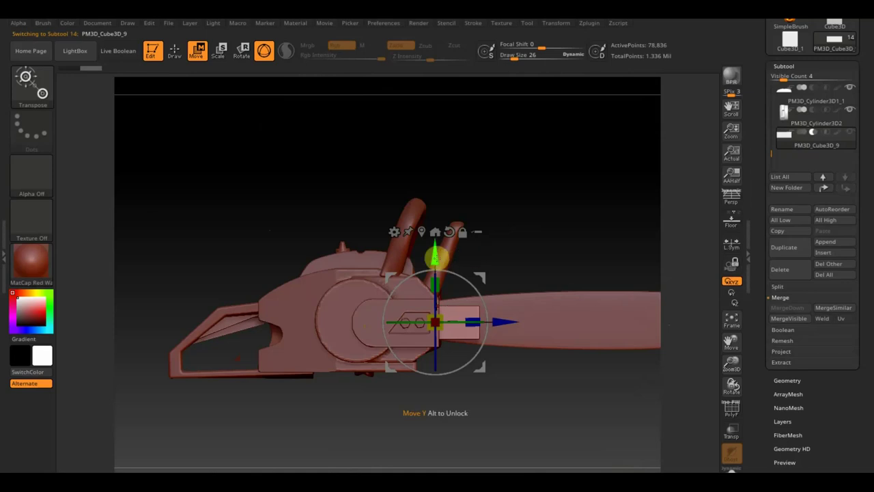
left_click_drag(435, 258, 433, 211, "alt")
mouse_move(587, 192)
left_mouse_down()
mouse_move(622, 207)
mouse_move(622, 226)
left_mouse_up()
mouse_move(366, 279)
left_mouse_down()
mouse_move(356, 284)
mouse_move(383, 237)
left_mouse_up()
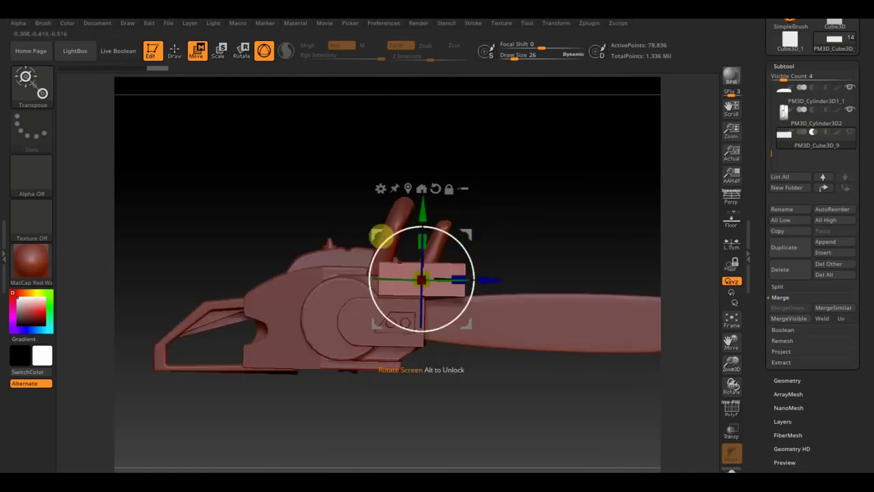
mouse_move(490, 278)
left_mouse_down()
mouse_move(456, 276)
mouse_move(466, 272)
left_mouse_up()
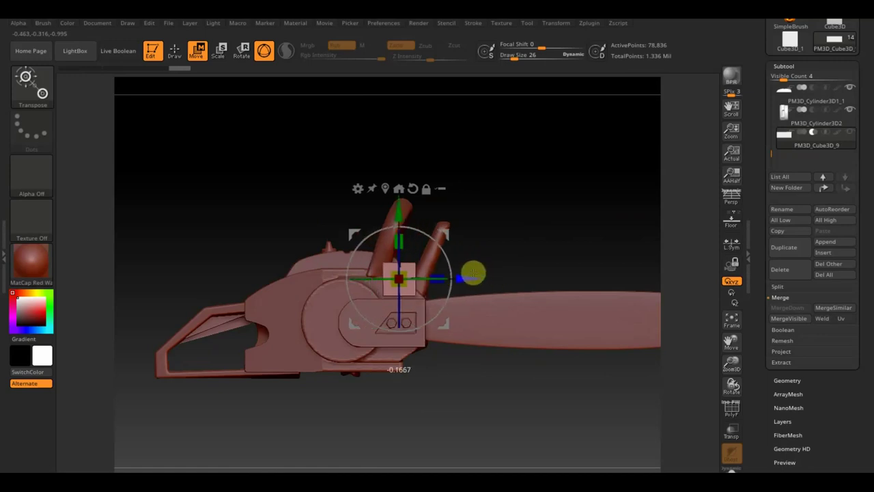
Step: Fine-tune the block's height, X and Z position above the guide-bar cover
left_click_drag(390, 208, 388, 198)
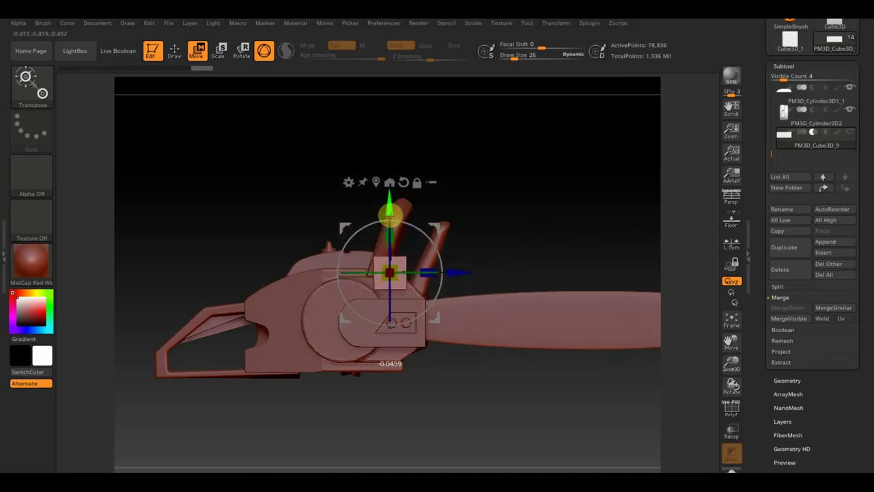
left_click_drag(471, 268, 431, 268)
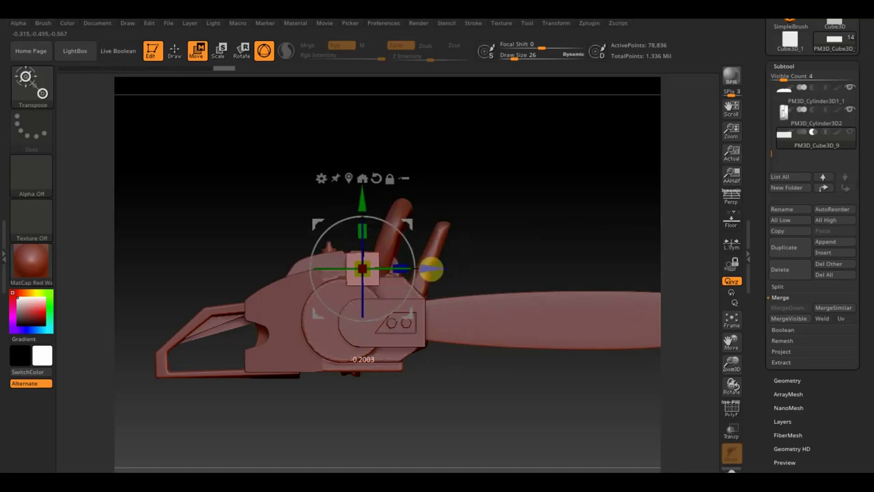
left_click_drag(364, 199, 362, 203)
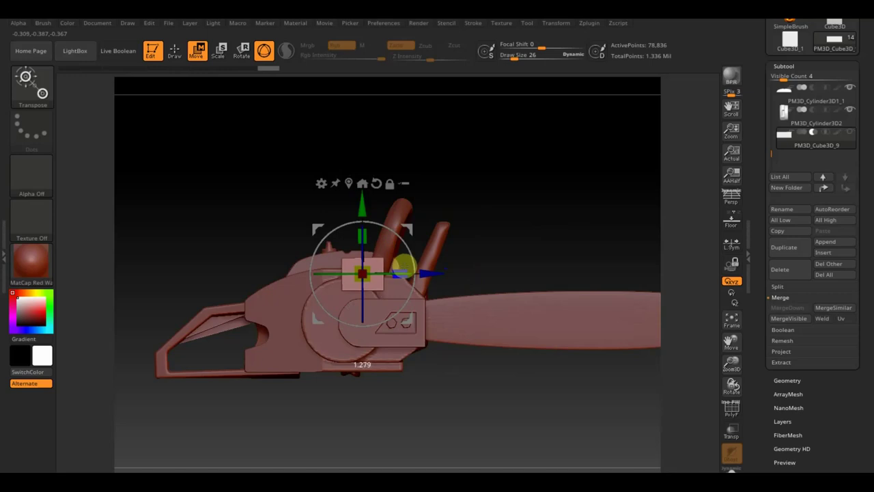
left_click_drag(406, 267, 446, 277)
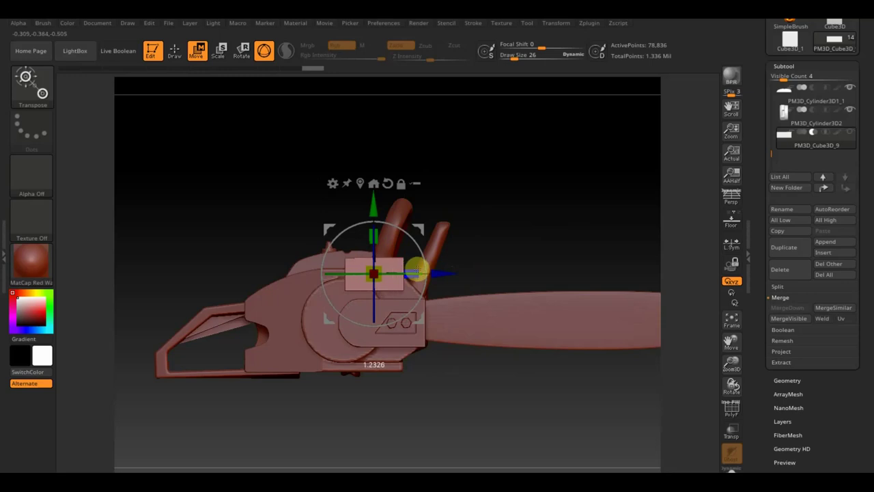
left_click_drag(428, 274, 439, 274)
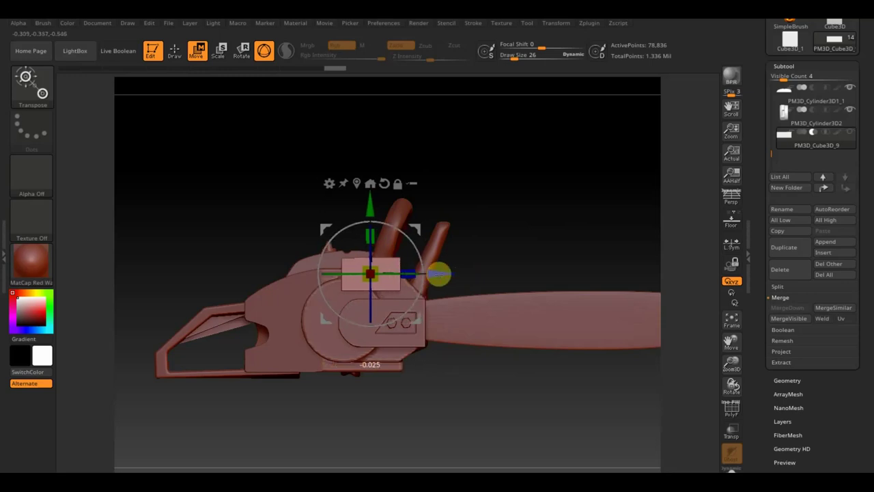
mouse_move(512, 254)
left_mouse_down()
mouse_move(517, 245)
mouse_move(587, 223)
left_mouse_up()
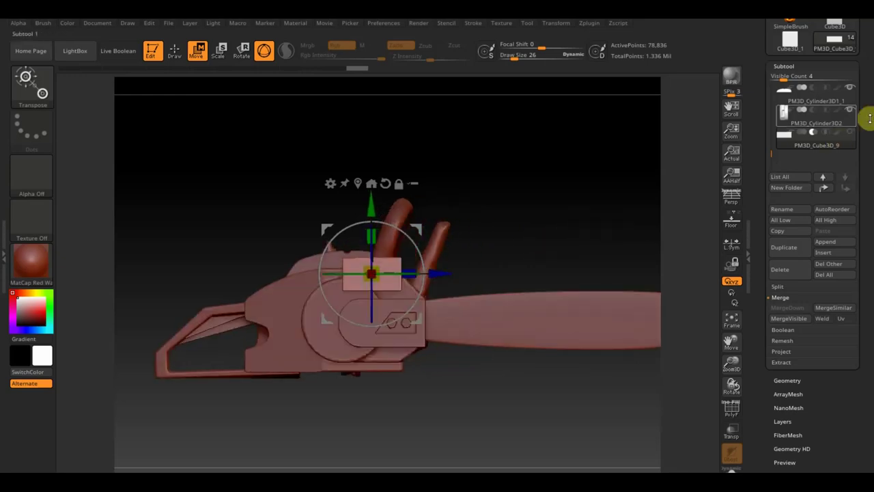
left_click(794, 124)
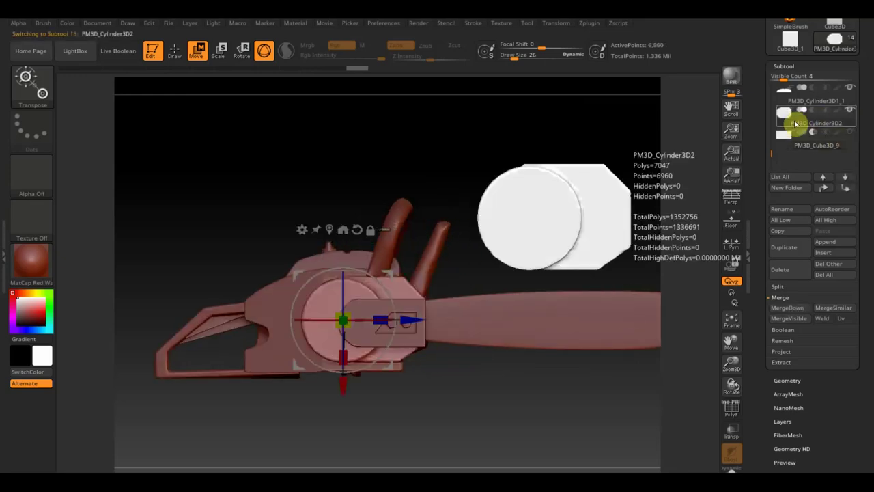
Step: Merge the block down into the cylinder cover part and review the handle and bar
left_click(794, 310)
left_click(685, 327)
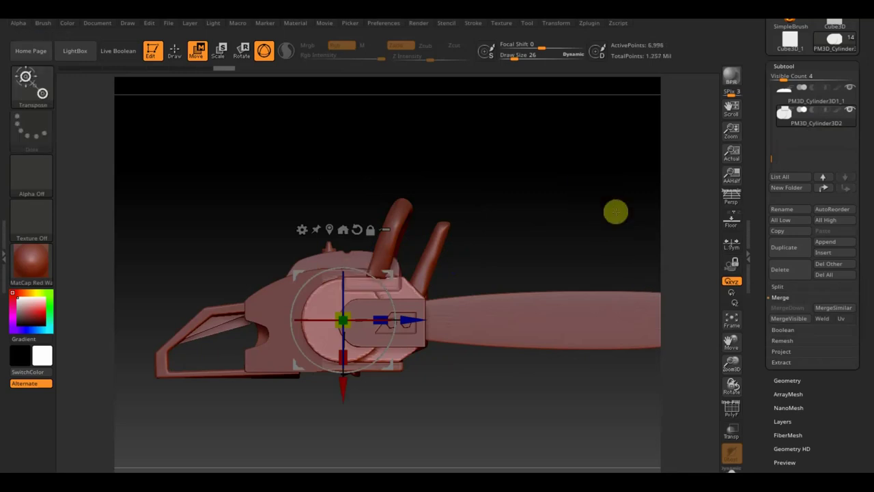
mouse_move(612, 213)
left_mouse_down()
mouse_move(603, 226)
mouse_move(583, 217)
mouse_move(612, 211)
mouse_move(572, 250)
mouse_move(551, 230)
mouse_move(594, 235)
mouse_move(567, 205)
mouse_move(617, 334)
mouse_move(606, 316)
left_mouse_up()
mouse_move(523, 193)
left_mouse_down()
mouse_move(554, 199)
mouse_move(546, 179)
mouse_move(576, 226)
mouse_move(424, 261)
left_mouse_up()
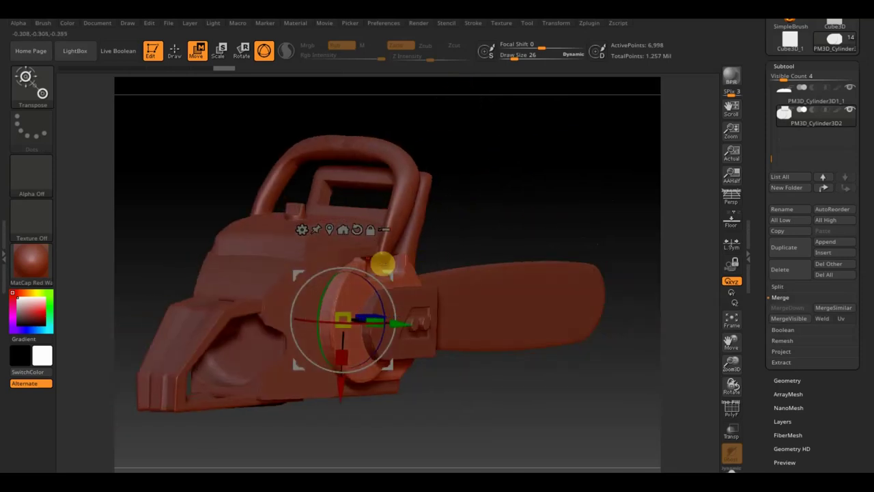
left_click_drag(480, 240, 381, 245)
mouse_move(579, 197)
left_mouse_down()
mouse_move(542, 201)
mouse_move(581, 194)
left_mouse_up()
Step: Select PM3D_Cylinder3D1, invert its mask, and slide the unmasked handle end right along X
key("n")
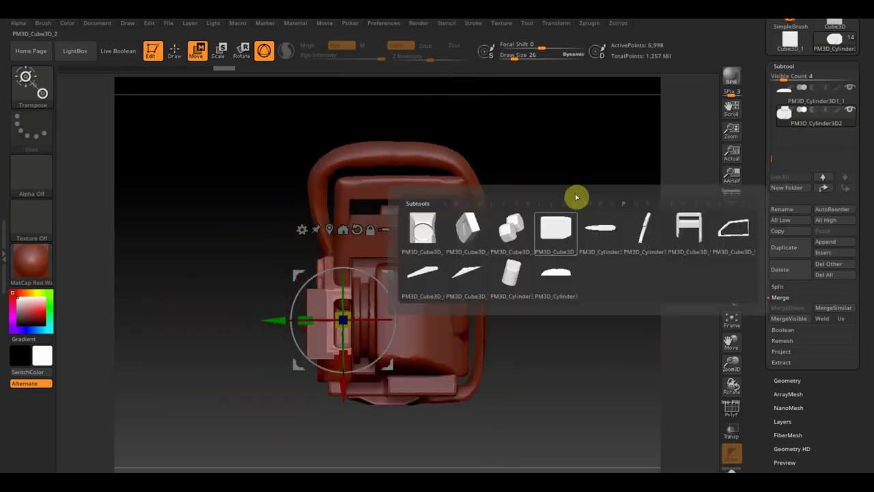
left_click(636, 244)
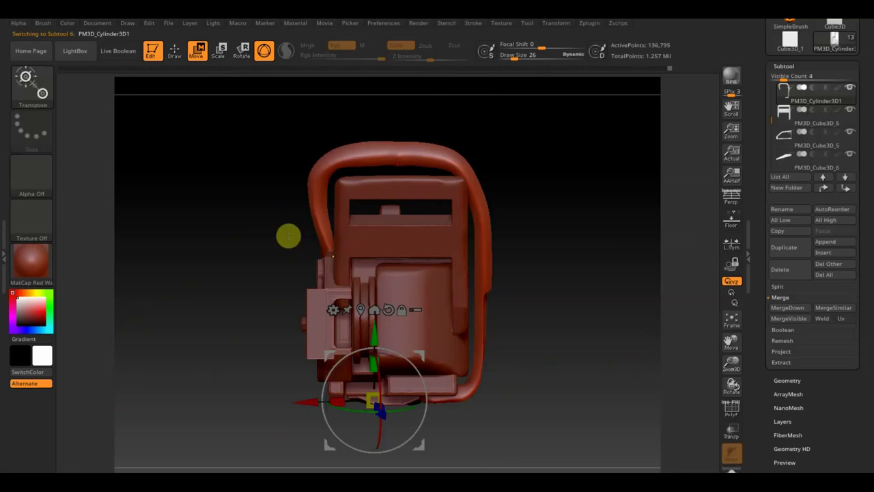
key("ctrl")
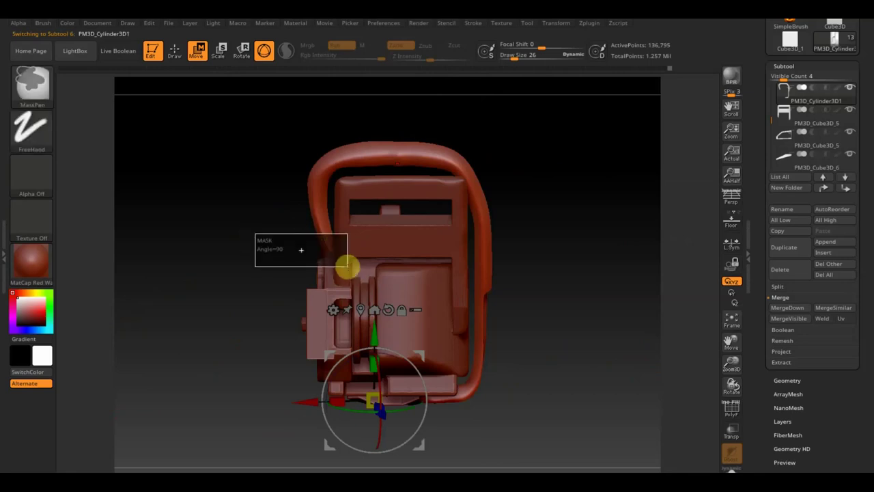
left_click(271, 224, "ctrl")
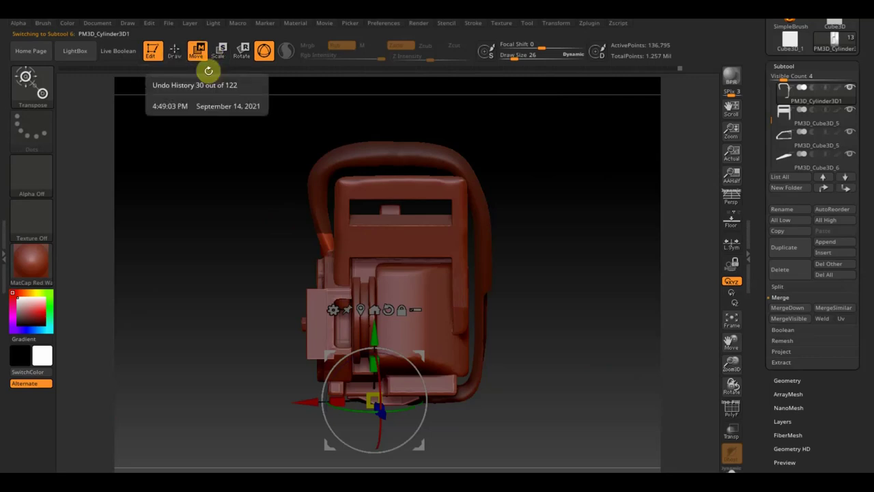
left_click_drag(375, 335, 377, 341)
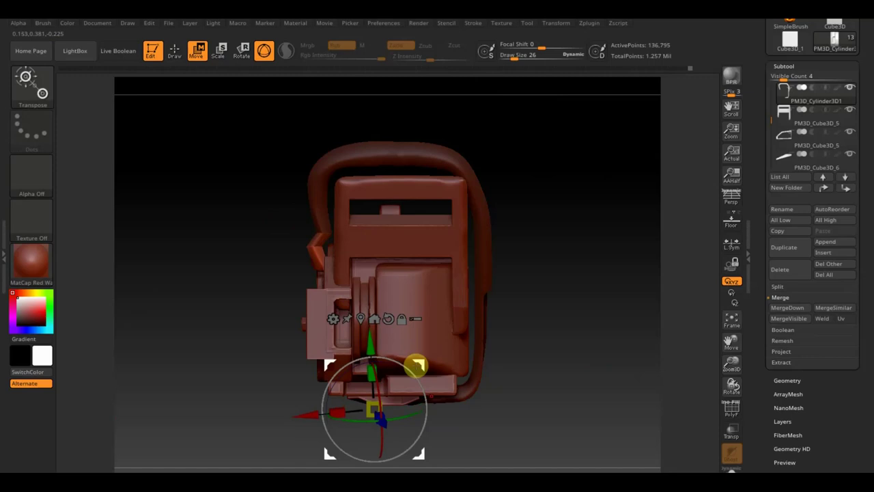
left_click_drag(310, 410, 323, 414)
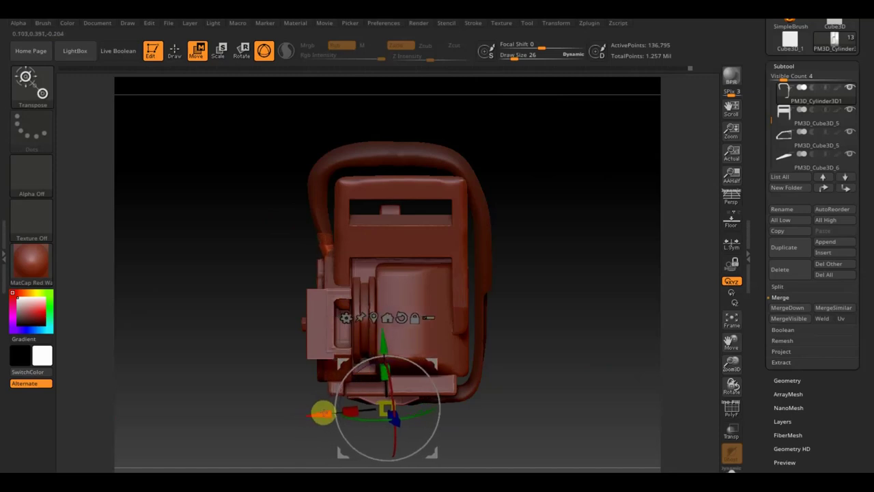
mouse_move(258, 355)
left_mouse_down()
mouse_move(254, 301)
mouse_move(298, 308)
mouse_move(246, 296)
mouse_move(376, 323)
left_mouse_up()
left_click_drag(517, 353, 505, 361, "alt")
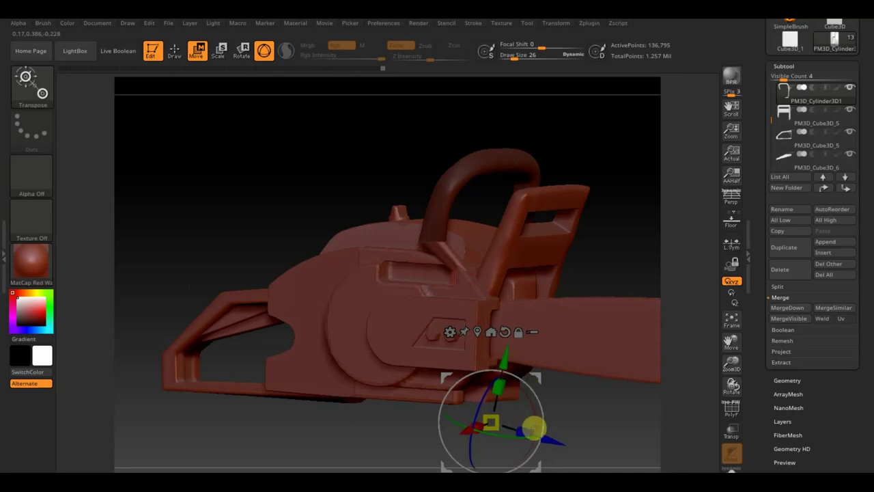
Step: Move the top handle down into the body, aligning it from side and front views
left_click_drag(469, 431, 435, 438)
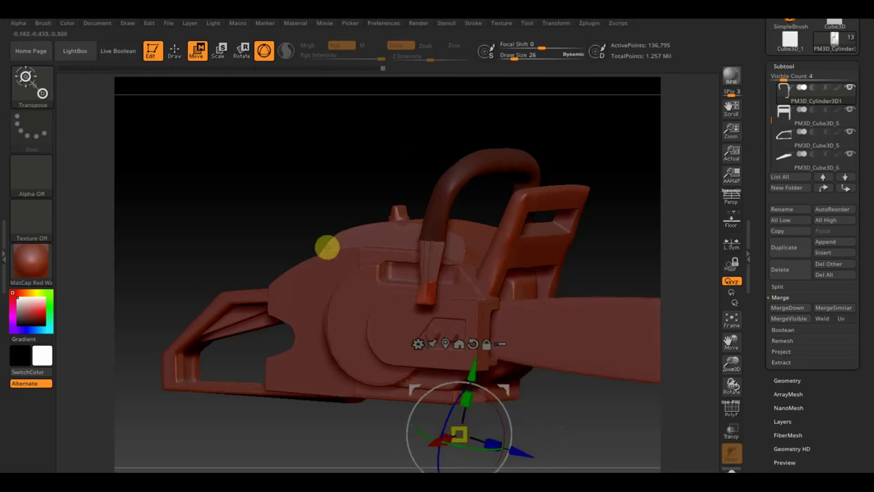
left_click_drag(314, 187, 317, 187)
left_click_drag(589, 453, 538, 431)
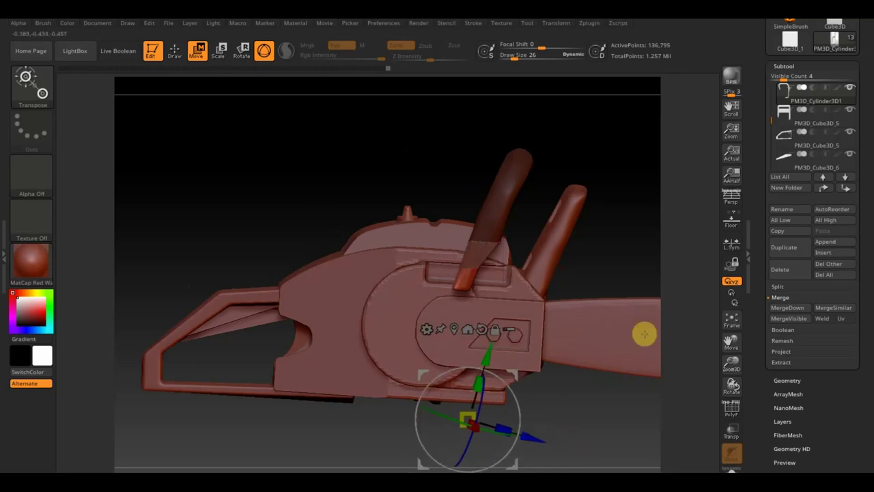
left_click_drag(625, 256, 568, 250)
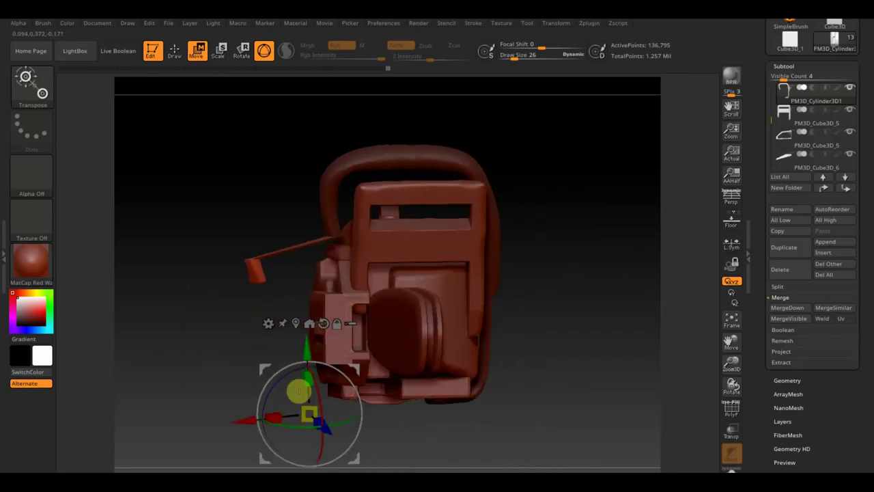
left_click_drag(254, 364, 346, 380)
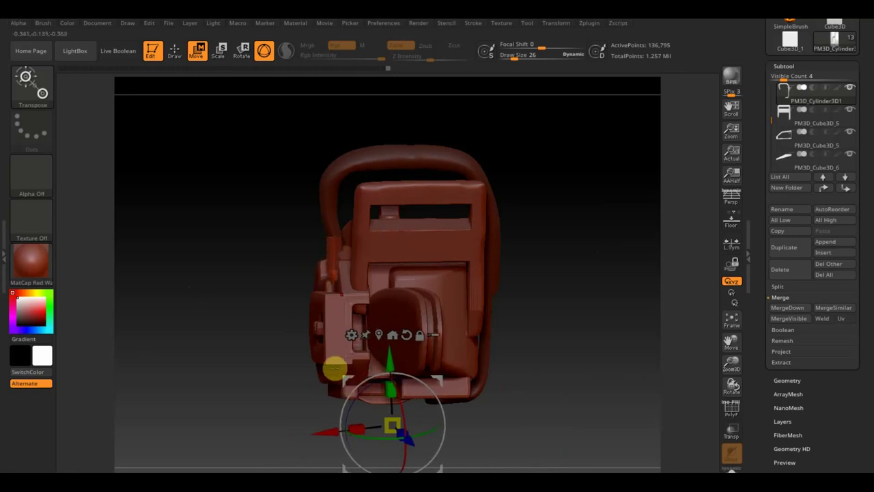
left_click_drag(214, 244, 276, 267)
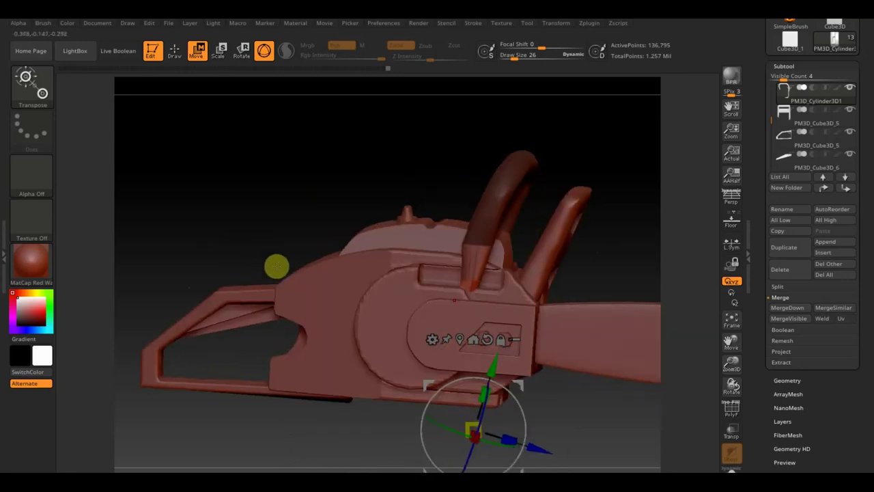
left_click_drag(484, 378, 490, 352)
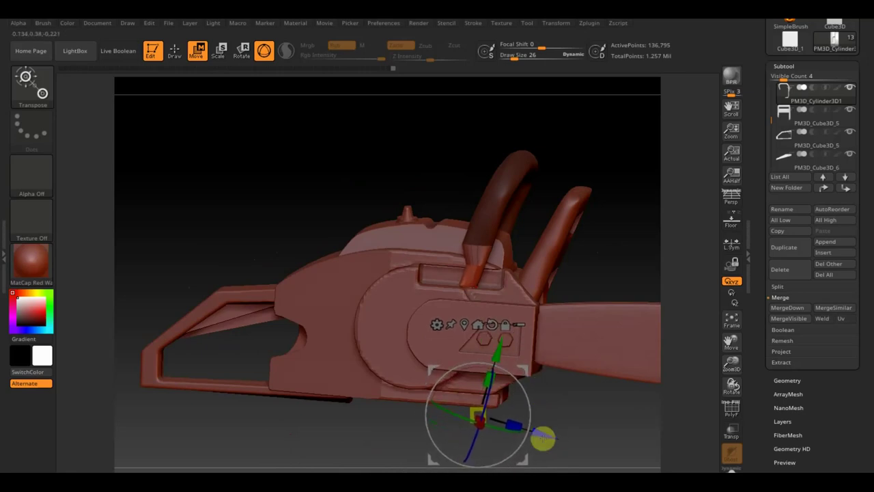
Step: Fine-tune the handle's position and tilt, centring it in a straight front view
left_click_drag(542, 437, 537, 435)
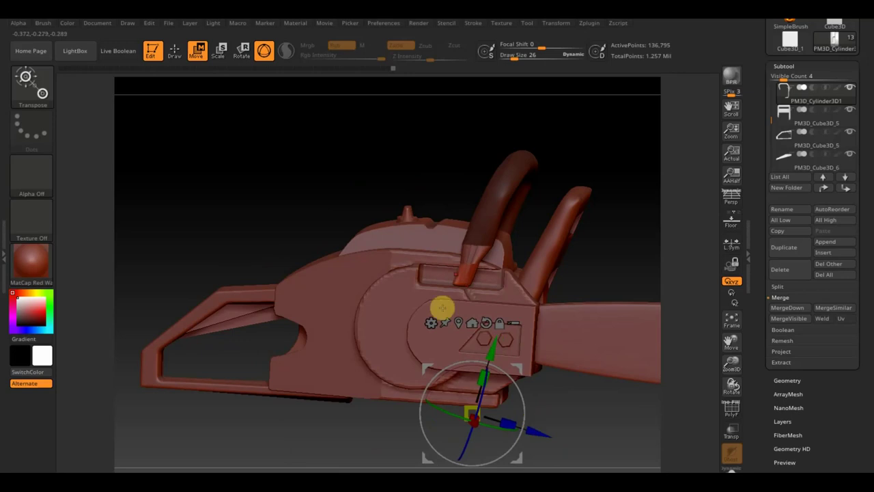
left_click_drag(345, 206, 421, 297)
left_click_drag(509, 425, 546, 440)
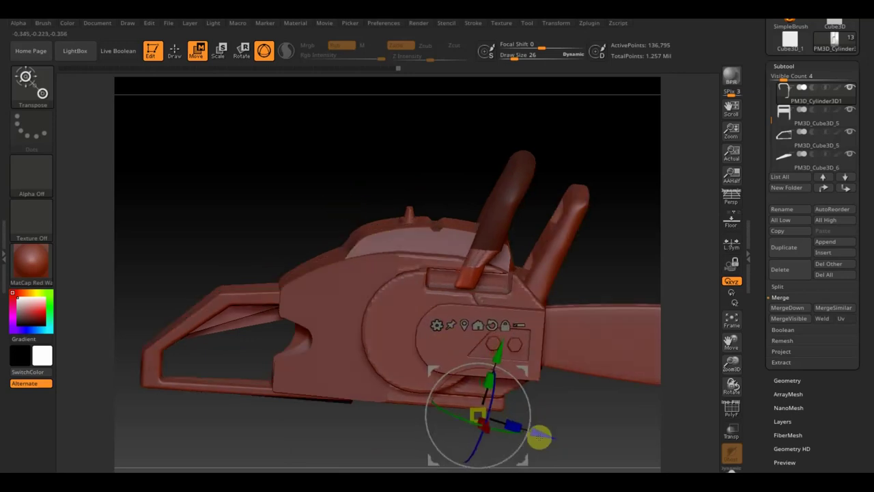
mouse_move(418, 207)
left_mouse_down()
mouse_move(398, 185)
mouse_move(357, 181)
left_mouse_up()
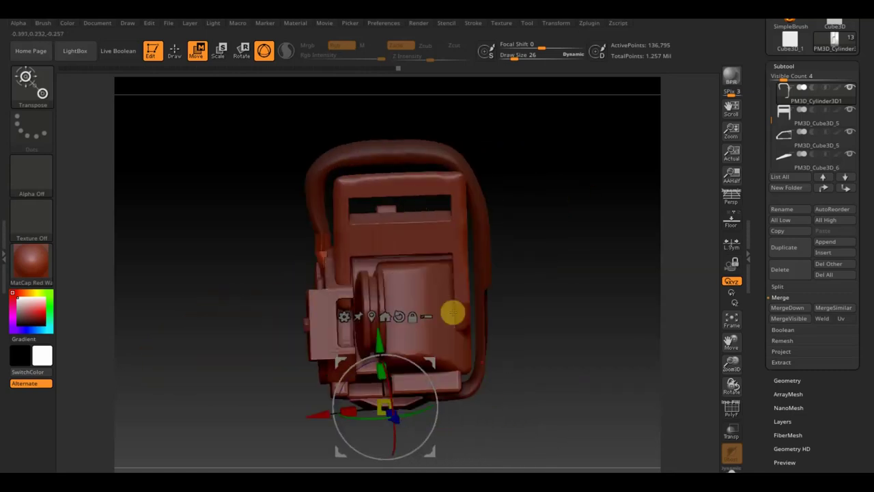
left_click_drag(321, 415, 316, 415)
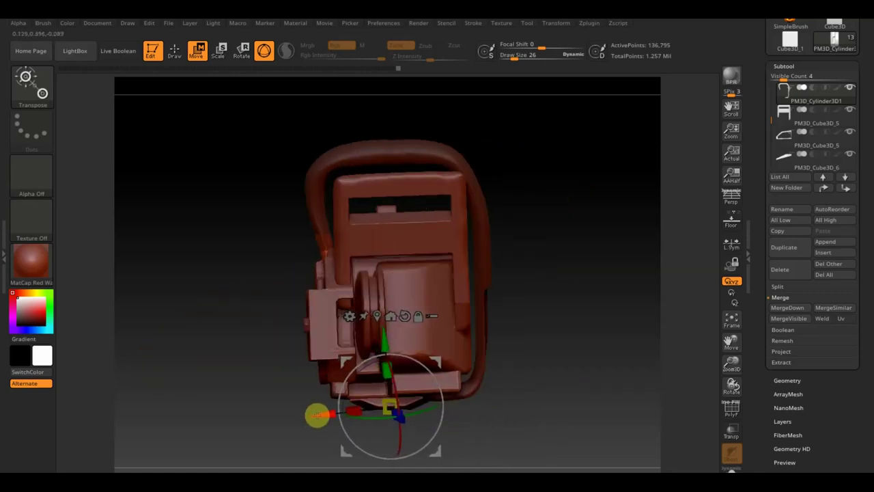
left_click_drag(254, 264, 245, 225, "shift")
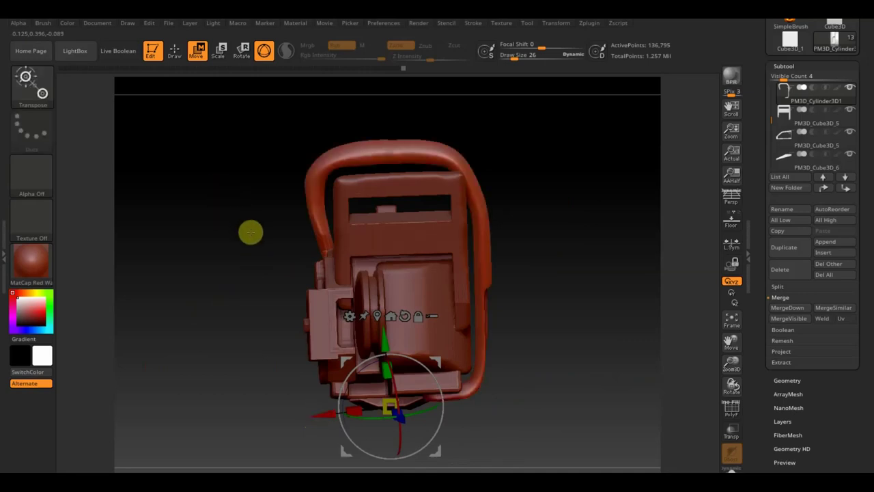
mouse_move(591, 361)
left_mouse_down()
mouse_move(459, 375)
mouse_move(560, 371)
mouse_move(590, 359)
mouse_move(624, 370)
left_mouse_up()
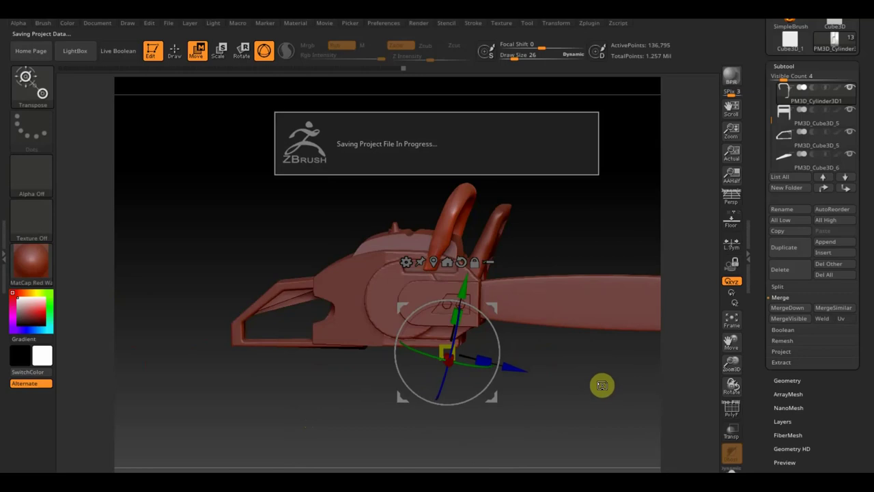
Step: Raise Draw Size to 94 and smooth the fitted handle from front and side angles
mouse_move(601, 386)
left_mouse_down()
mouse_move(609, 406)
mouse_move(506, 414)
mouse_move(544, 415)
left_mouse_up()
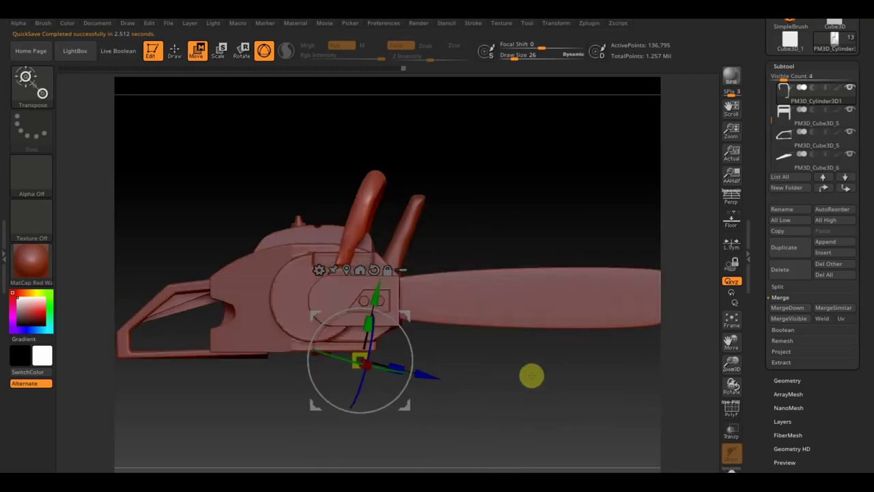
left_click(176, 51)
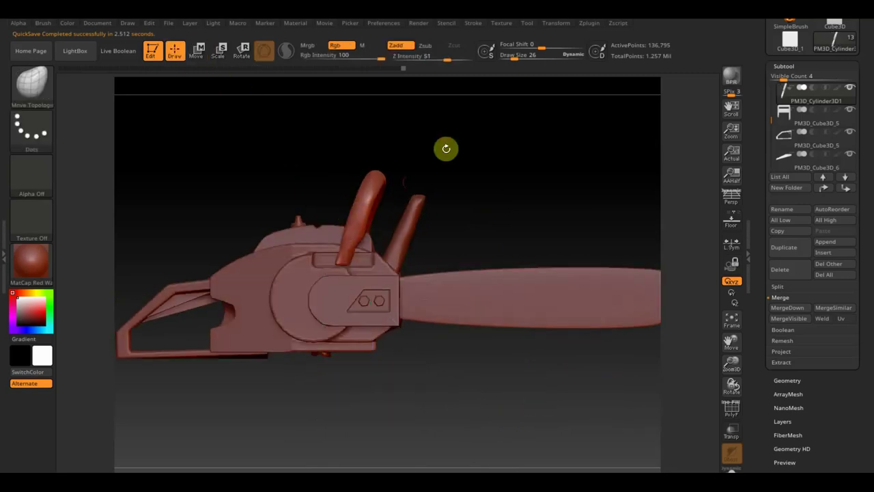
left_click_drag(503, 55, 520, 59)
key("shift")
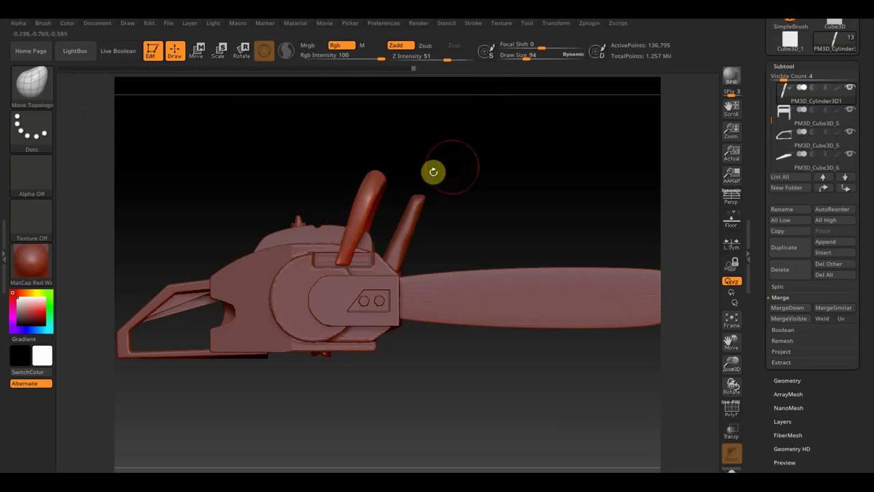
left_click_drag(433, 170, 523, 180)
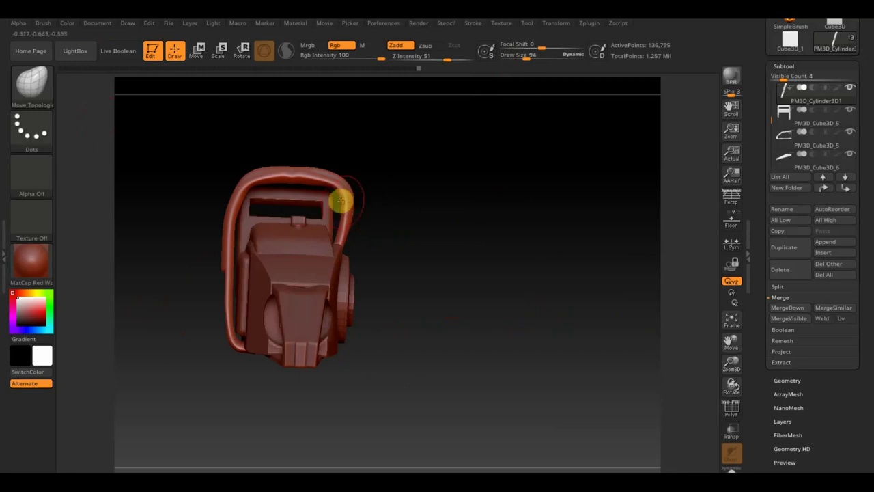
key("shift")
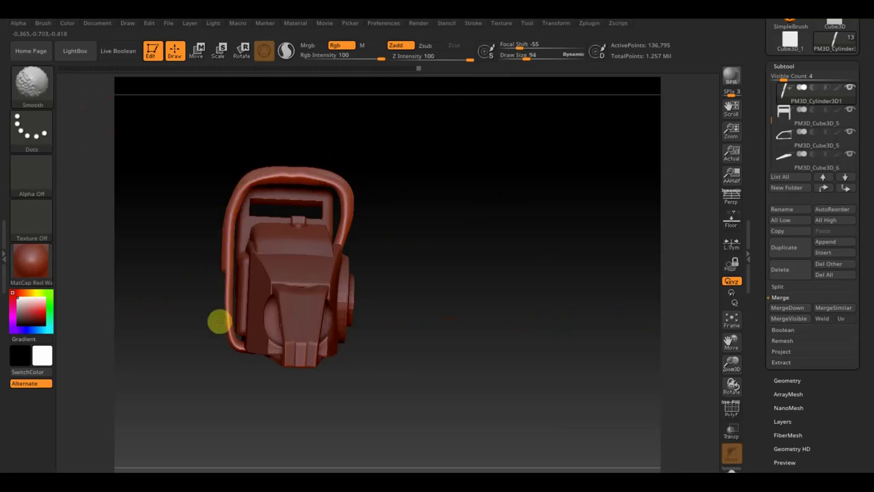
left_click_drag(406, 328, 403, 348, "shift")
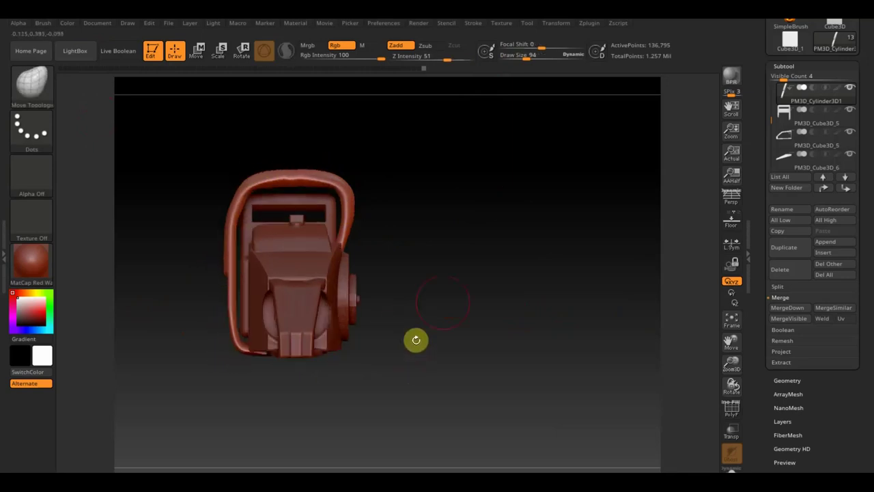
mouse_move(427, 179)
left_mouse_down()
mouse_move(340, 210)
mouse_move(416, 191)
mouse_move(532, 186)
mouse_move(558, 285)
mouse_move(550, 289)
left_mouse_up()
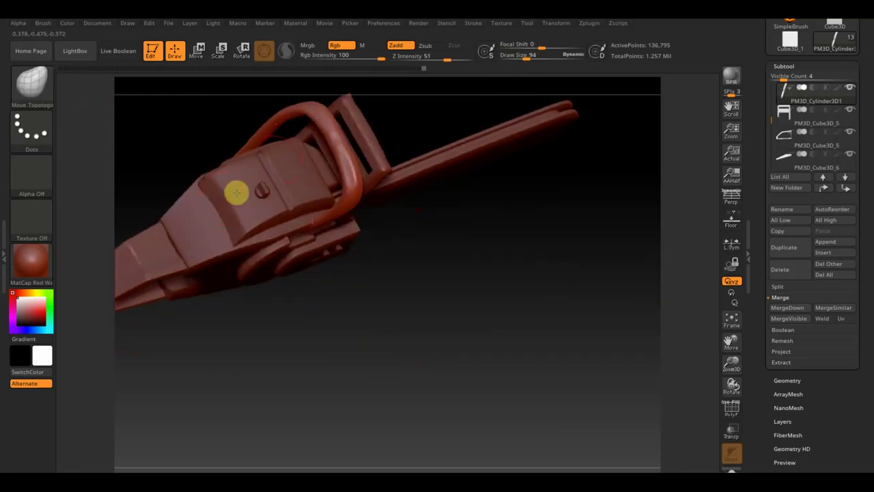
mouse_move(492, 385)
left_mouse_down()
mouse_move(471, 342)
mouse_move(465, 289)
mouse_move(498, 162)
mouse_move(504, 183)
left_mouse_up()
key("n")
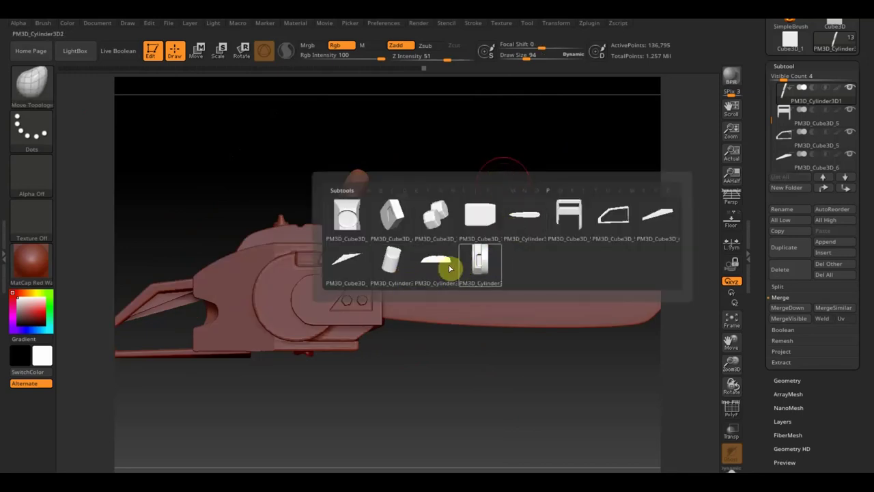
mouse_move(392, 263)
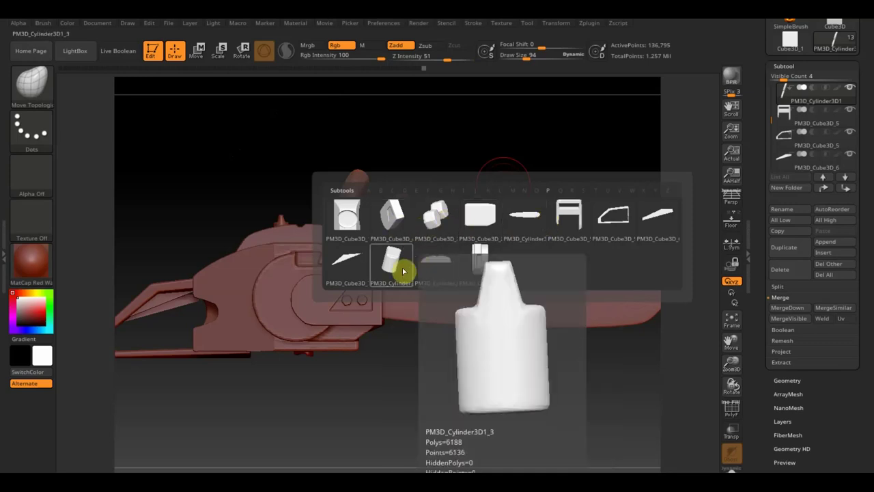
Step: Select PM3D_Cylinder3D1_1, mask the body top, and switch to the Move gizmo
left_click(428, 268)
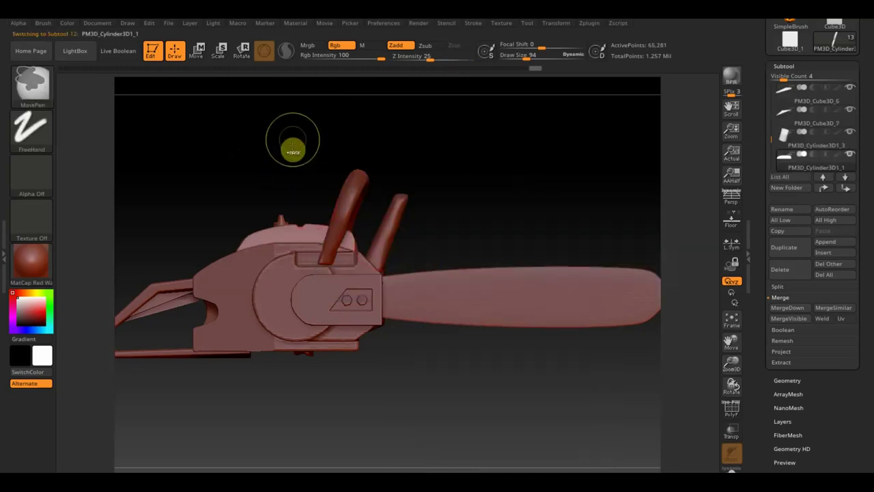
left_click_drag(296, 145, 300, 232, "ctrl")
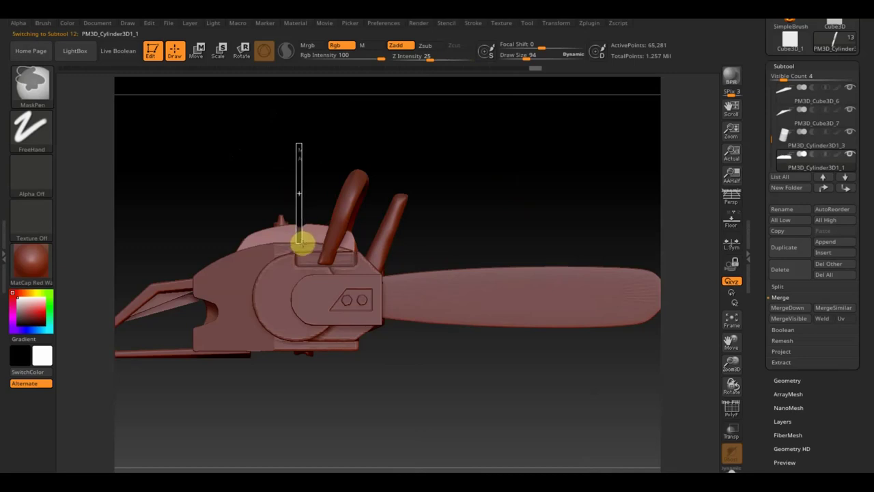
left_click(321, 150, "ctrl")
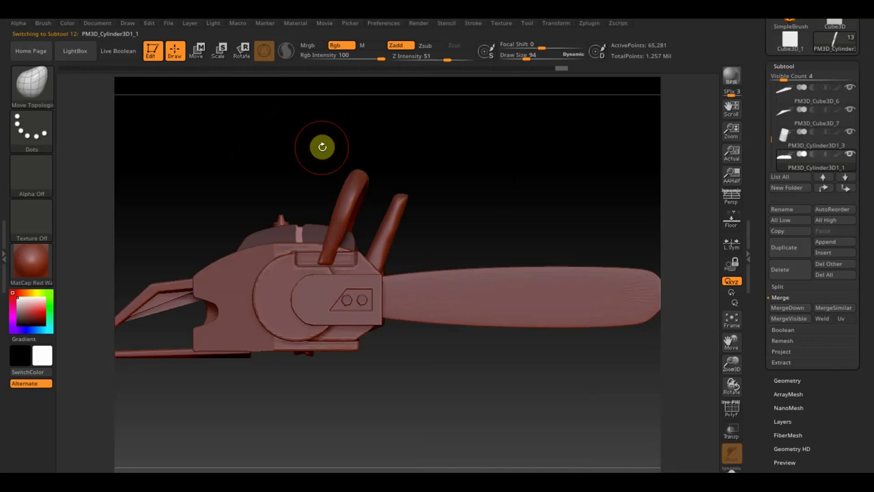
mouse_move(503, 174)
left_mouse_down()
mouse_move(480, 207)
mouse_move(455, 209)
left_mouse_up()
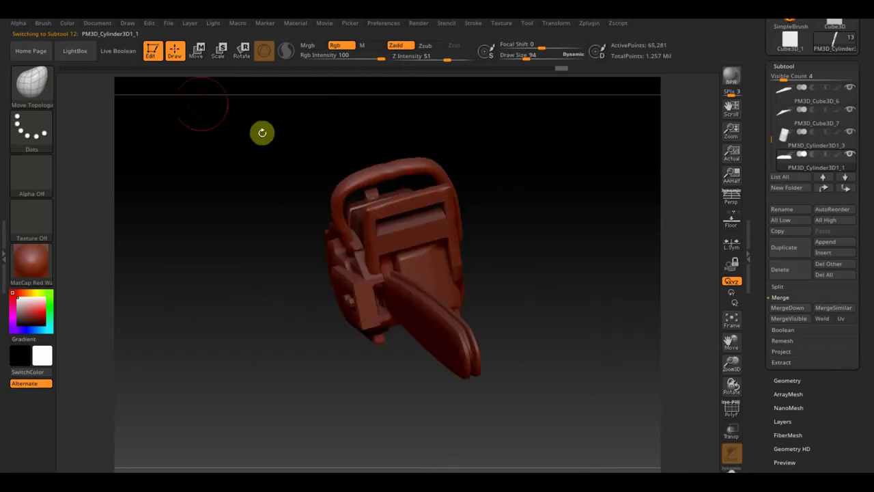
left_click(198, 49)
left_click_drag(534, 210, 573, 217, "shift")
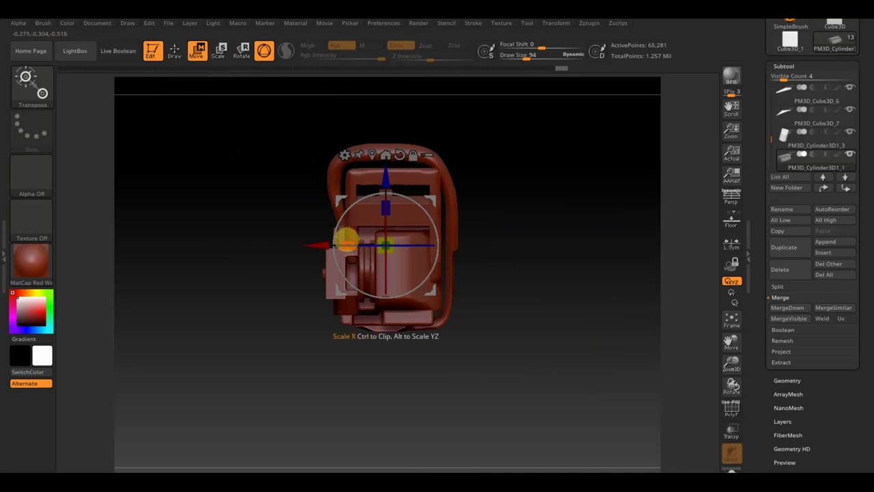
mouse_move(525, 204)
left_mouse_down()
mouse_move(570, 216)
mouse_move(582, 236)
mouse_move(611, 192)
mouse_move(632, 335)
mouse_move(629, 297)
mouse_move(647, 251)
mouse_move(633, 317)
mouse_move(650, 295)
left_mouse_up()
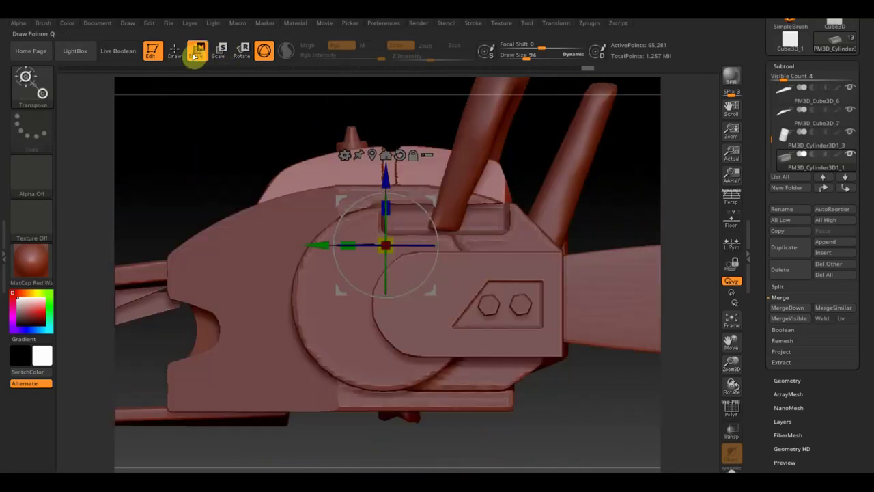
Step: Reshape the groove on the body top, then orbit and zoom to inspect the whole chainsaw
left_click(175, 50)
left_click_drag(407, 167, 389, 160)
mouse_move(387, 167)
right_mouse_down()
mouse_move(403, 156)
mouse_move(402, 226)
right_mouse_up()
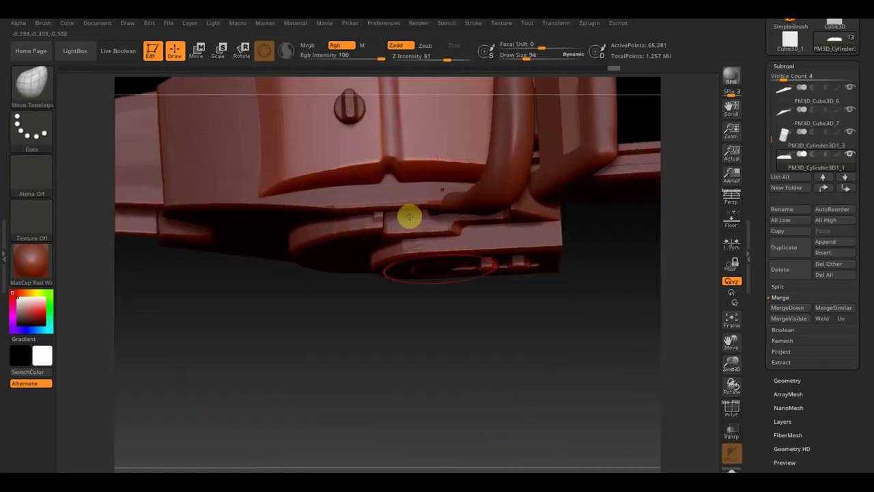
mouse_move(447, 326)
left_mouse_down()
mouse_move(440, 265)
mouse_move(447, 363)
mouse_move(433, 242)
mouse_move(482, 205)
mouse_move(530, 229)
left_mouse_up()
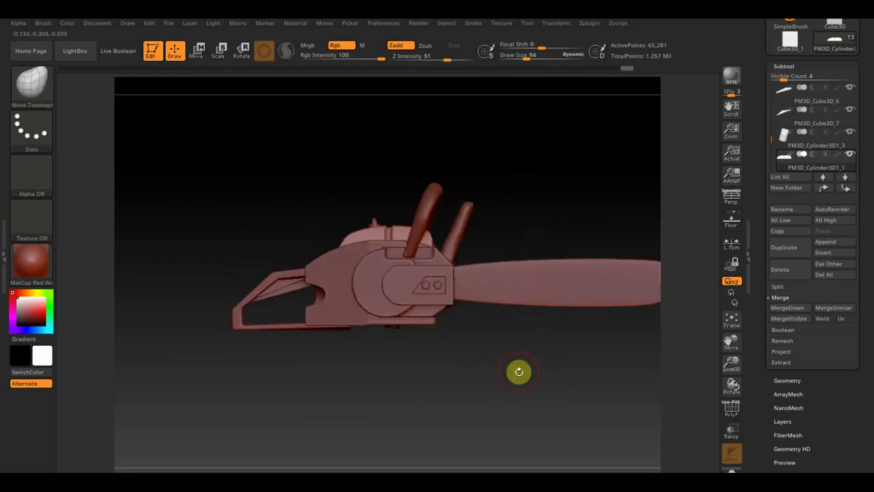
mouse_move(521, 394)
left_mouse_down()
mouse_move(498, 400)
mouse_move(524, 407)
left_mouse_up()
mouse_move(528, 407)
left_mouse_down()
mouse_move(551, 405)
mouse_move(401, 406)
mouse_move(460, 406)
mouse_move(458, 304)
mouse_move(394, 367)
mouse_move(398, 384)
left_mouse_up()
mouse_move(498, 367)
left_mouse_down("shift")
mouse_move(580, 371)
mouse_move(564, 345)
left_mouse_up("shift")
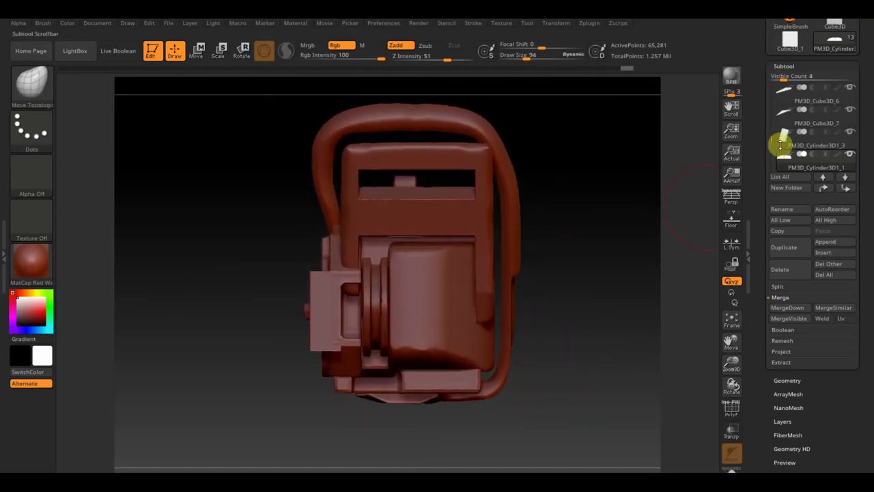
Step: Insert a new Cylinder3D subtool, select it, and rotate it onto its side
left_click(834, 250)
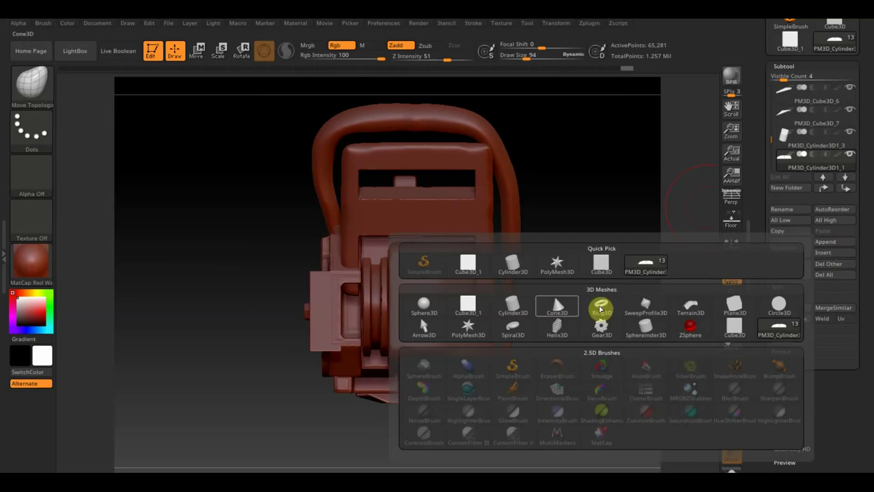
left_click(513, 307)
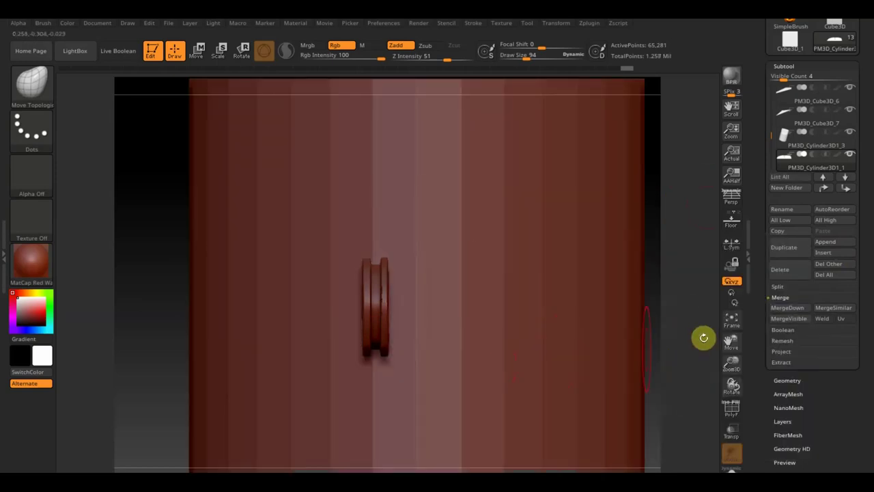
key("n")
left_click(643, 426)
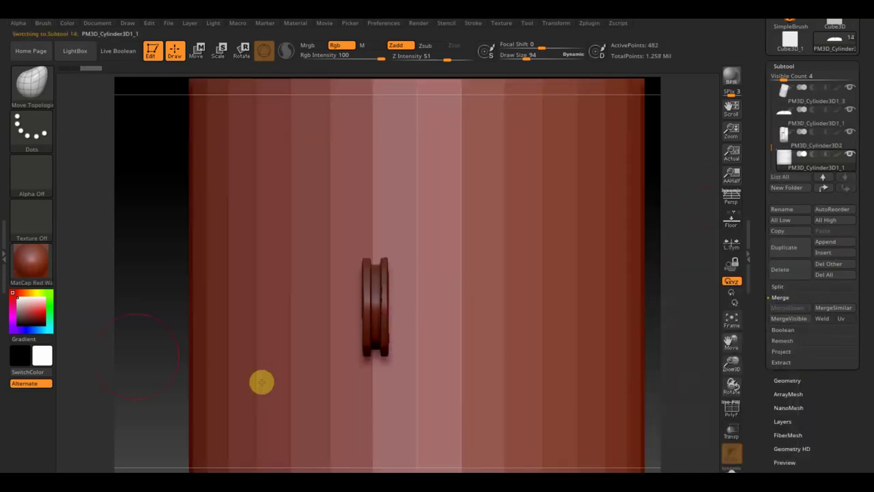
mouse_move(145, 349)
left_mouse_down("alt")
mouse_move(117, 262)
mouse_move(136, 195)
left_mouse_up("alt")
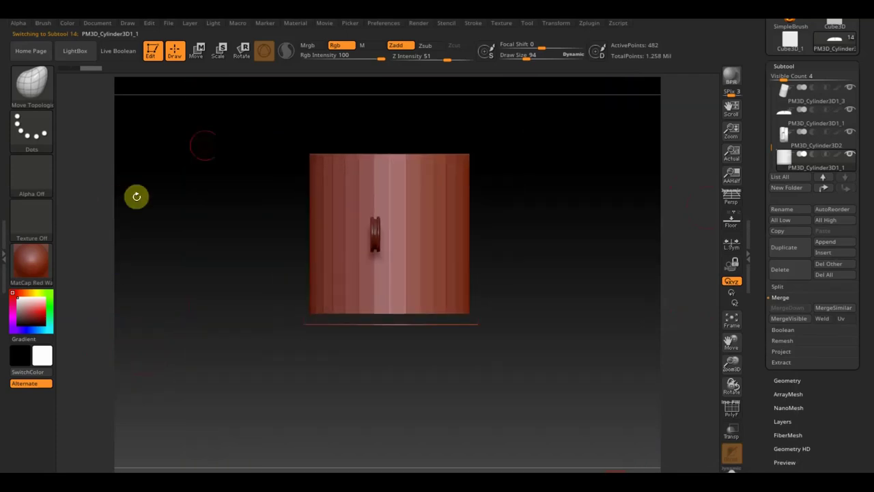
left_click(198, 52)
left_click_drag(433, 197, 438, 302)
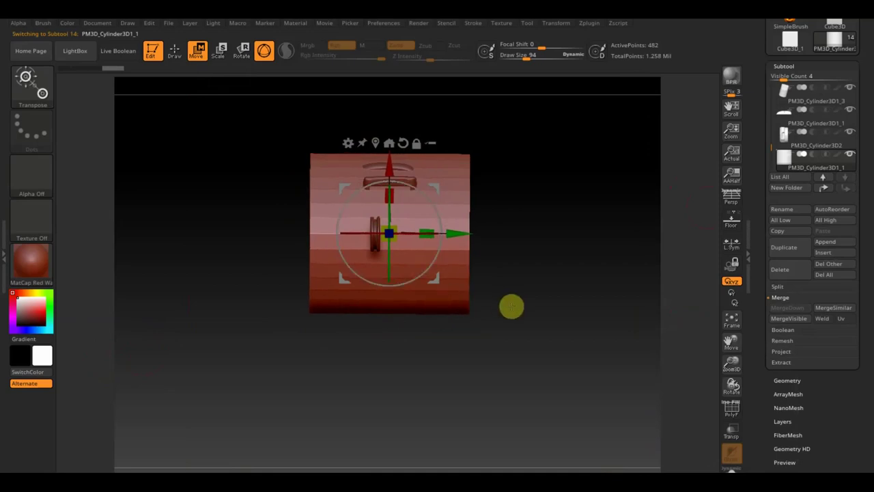
Step: Subdivide the cylinder, delete lower levels, DynaMesh it, and scale it narrower
key("ctrl+d")
key("ctrl+d")
key("ctrl+d")
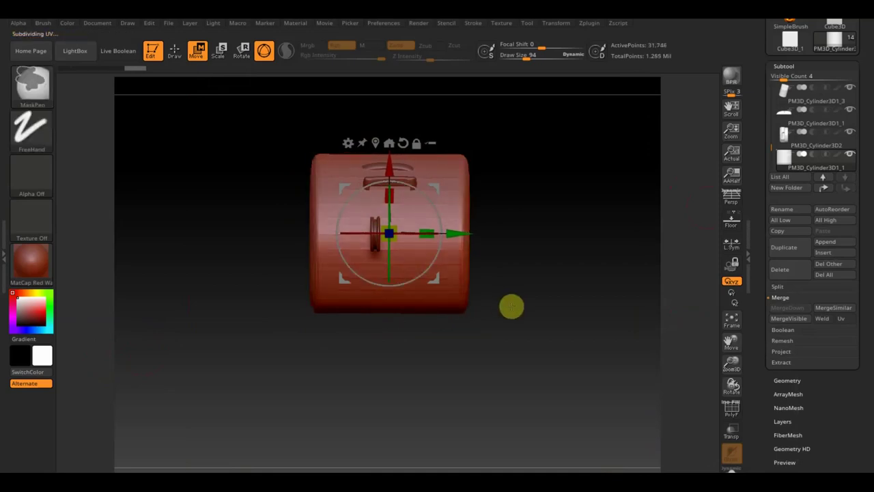
left_click(788, 380)
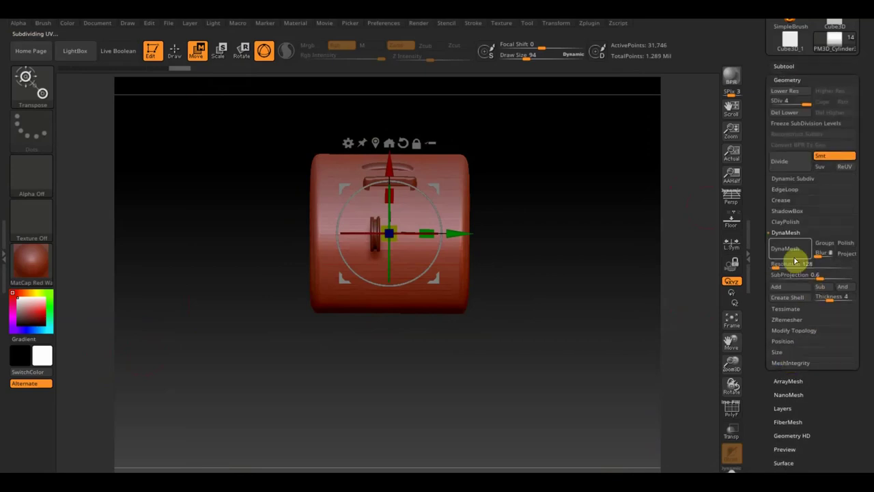
left_click(786, 113)
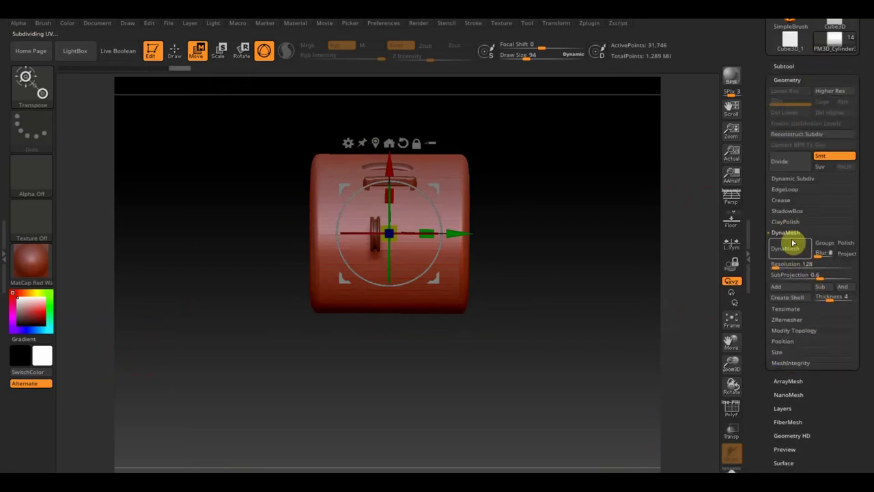
left_click(785, 248)
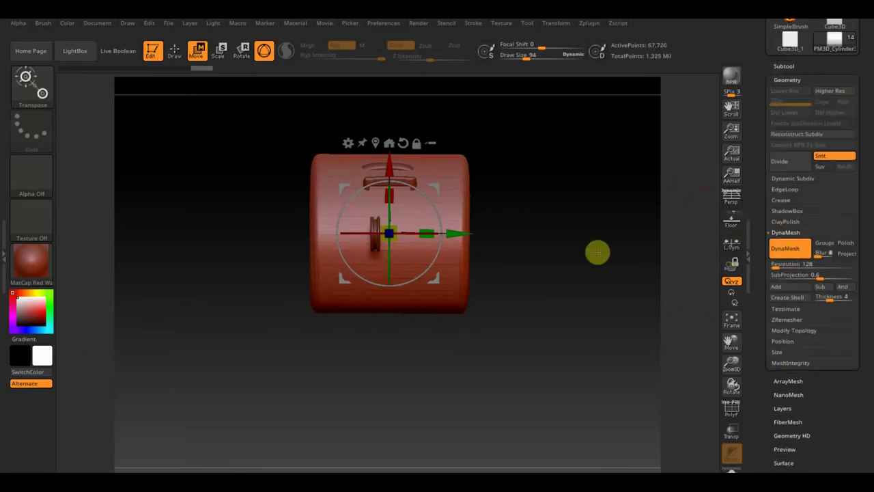
mouse_move(427, 234)
left_mouse_down()
mouse_move(380, 234)
mouse_move(366, 244)
left_mouse_up()
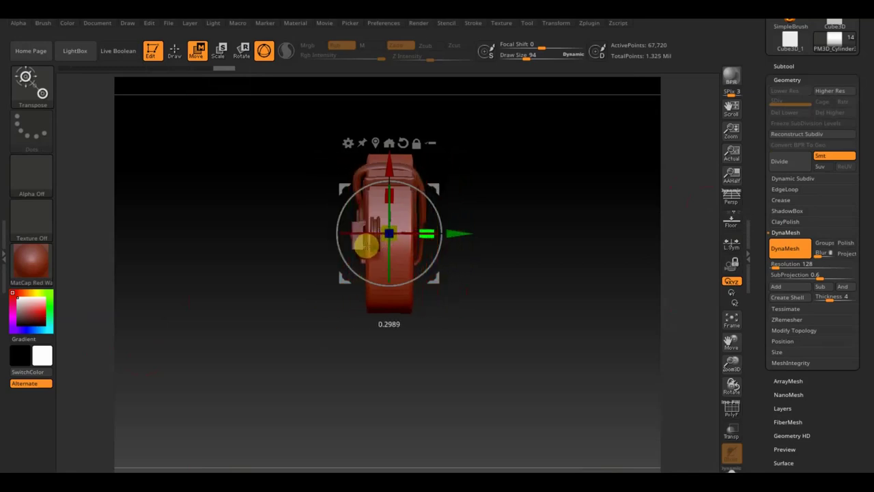
Step: Mask a tall strip across the model and invert the mask
left_click(179, 52)
mouse_move(383, 113)
left_mouse_down("ctrl")
mouse_move(397, 335)
mouse_move(405, 337)
left_mouse_up("ctrl")
left_click_drag(434, 352, 442, 356, "ctrl")
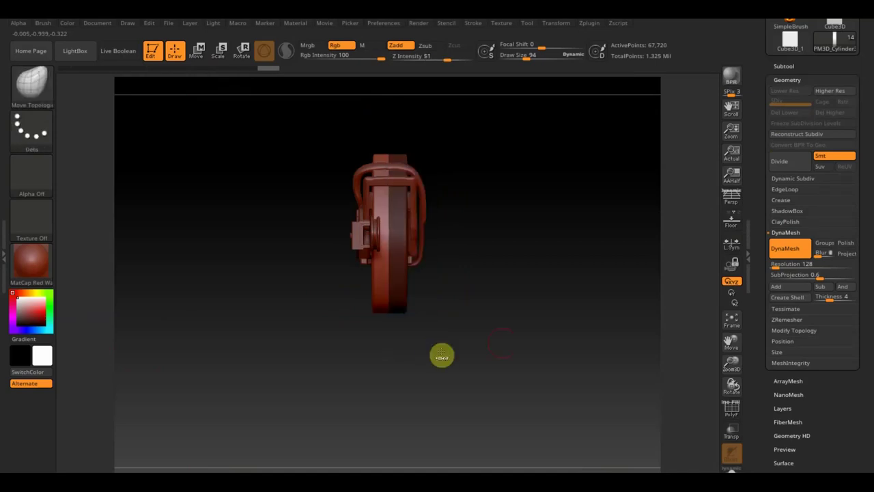
key("ctrl")
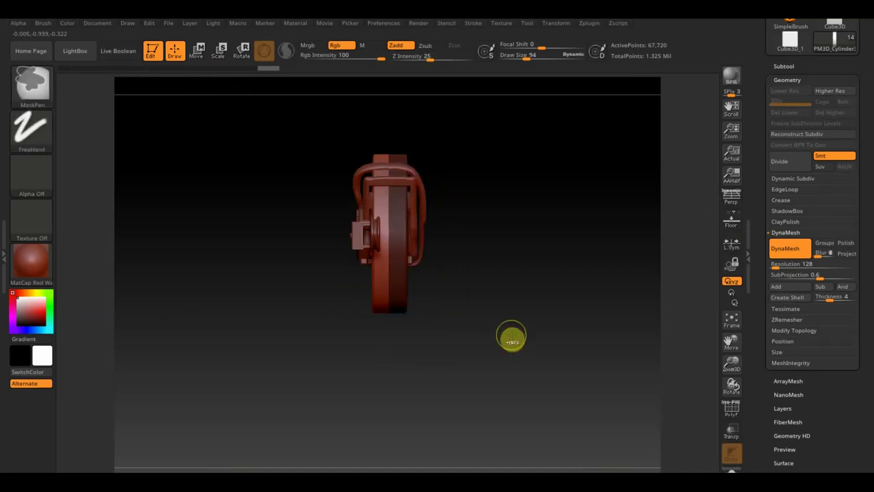
left_click(511, 336, "ctrl")
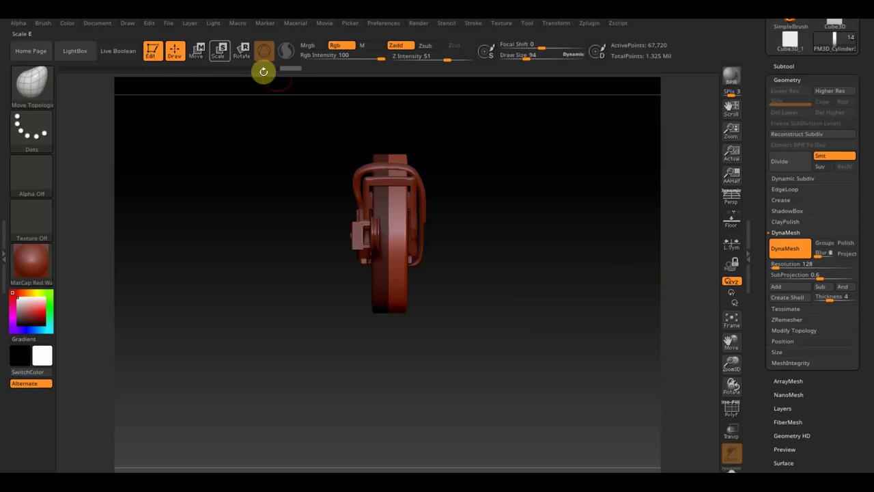
Step: Shrink the new cylinder to about 0.79, then move it right and downward
left_click(197, 51)
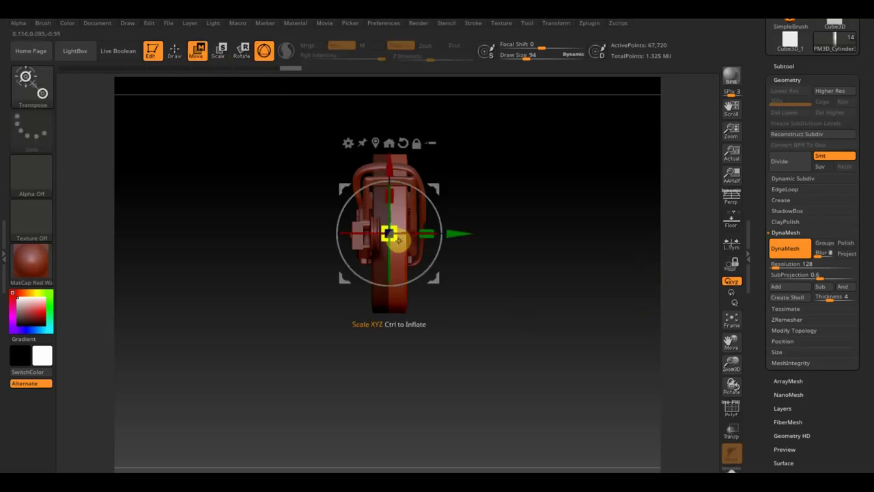
left_click_drag(397, 239, 382, 221)
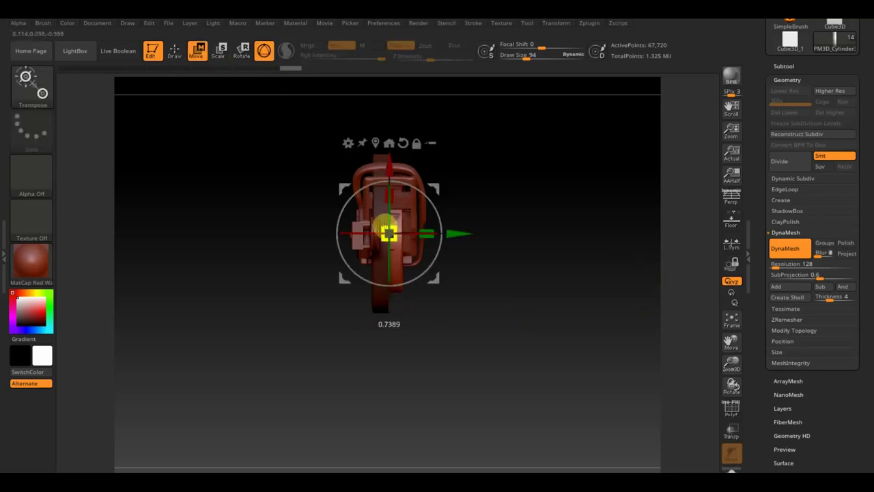
left_click_drag(455, 233, 470, 233)
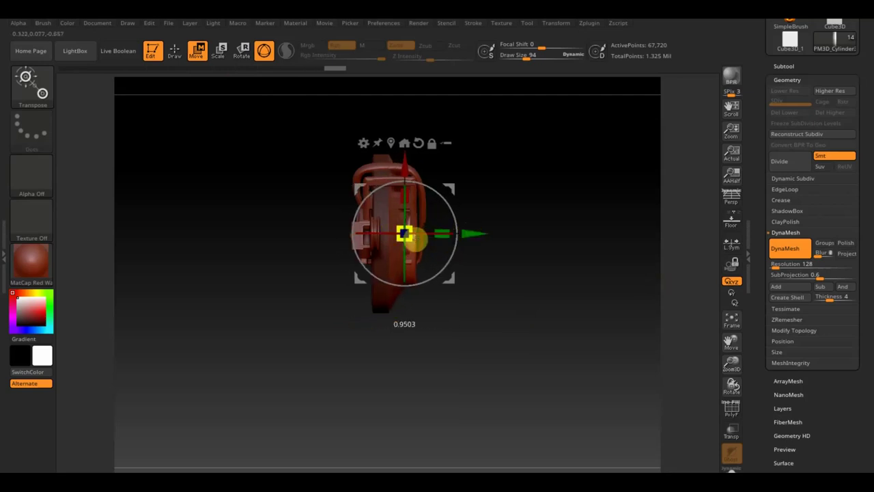
left_click_drag(469, 234, 474, 237)
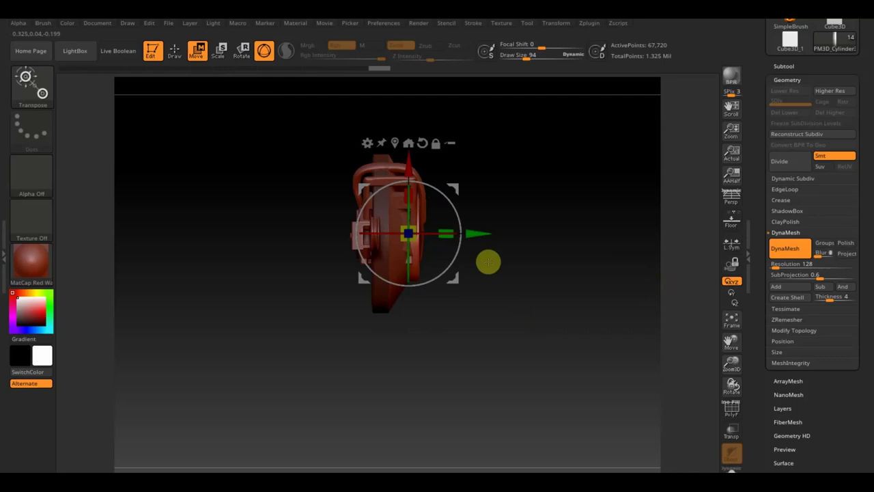
mouse_move(418, 241)
left_mouse_down()
mouse_move(408, 196)
mouse_move(406, 254)
left_mouse_up()
mouse_move(556, 344)
left_mouse_down("alt")
mouse_move(562, 334)
mouse_move(614, 463)
left_mouse_up("alt")
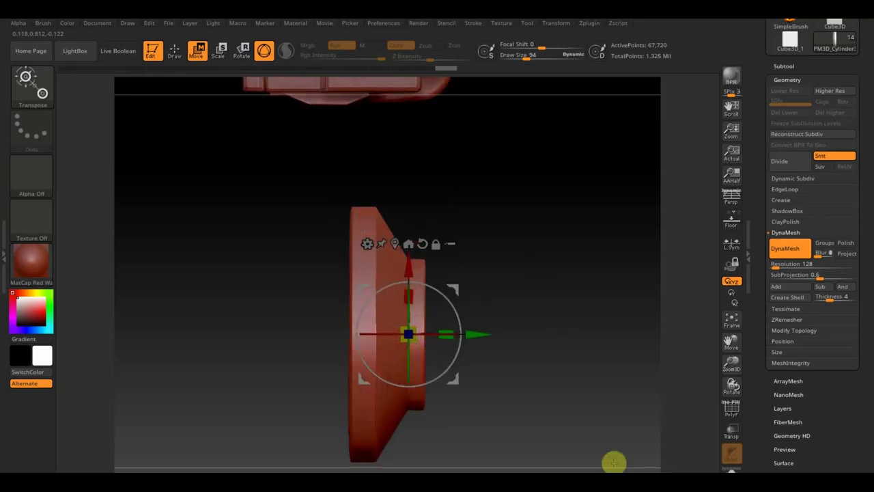
mouse_move(536, 383)
left_mouse_down()
mouse_move(496, 386)
mouse_move(558, 381)
left_mouse_up()
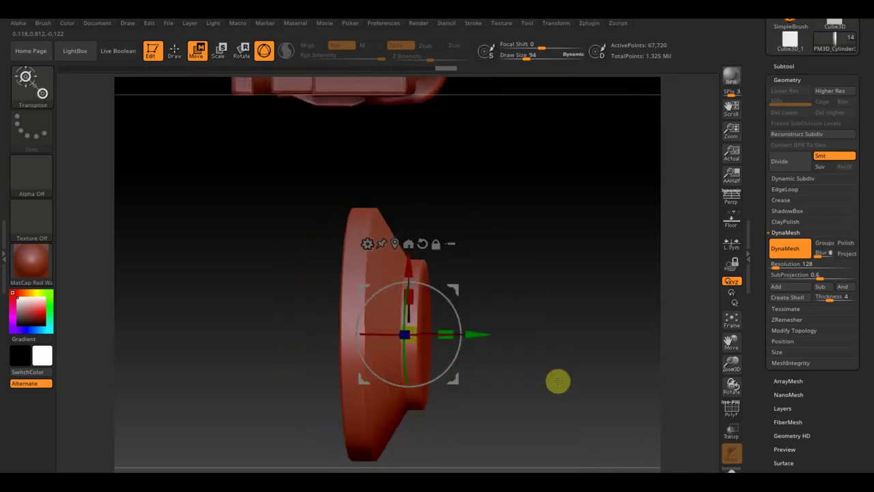
left_click_drag(419, 339, 378, 283)
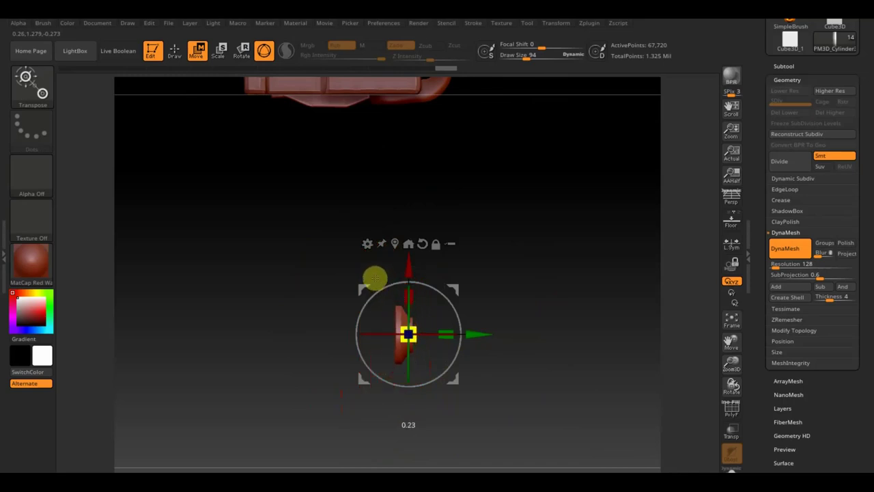
mouse_move(578, 328)
left_mouse_down()
mouse_move(562, 259)
mouse_move(561, 339)
left_mouse_up()
Step: Move the cylinder up and along the body into the side housing, then mask the housing area
left_click_drag(410, 328, 399, 135)
mouse_move(485, 205)
left_mouse_down()
mouse_move(426, 211)
mouse_move(492, 211)
mouse_move(476, 211)
mouse_move(506, 235)
mouse_move(483, 194)
mouse_move(400, 195)
left_mouse_up()
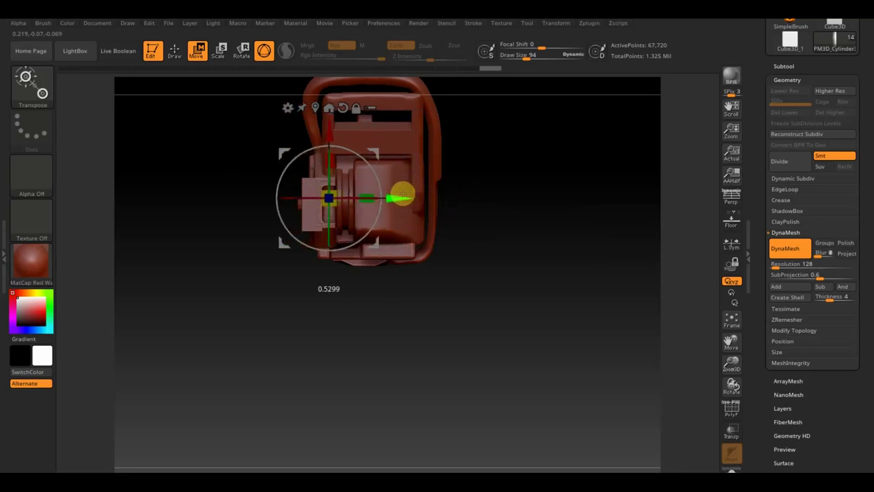
mouse_move(446, 212)
left_mouse_down()
mouse_move(525, 255)
mouse_move(541, 300)
left_mouse_up()
left_click_drag(395, 197, 473, 217)
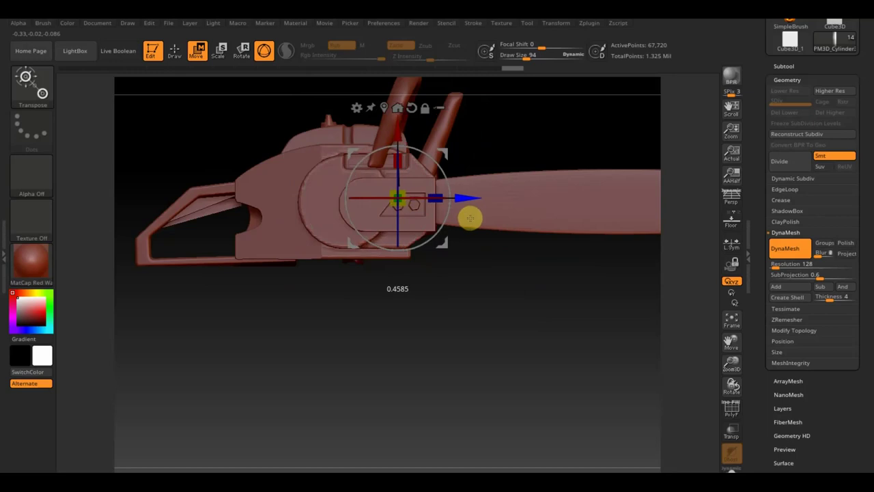
left_click_drag(403, 130, 404, 141)
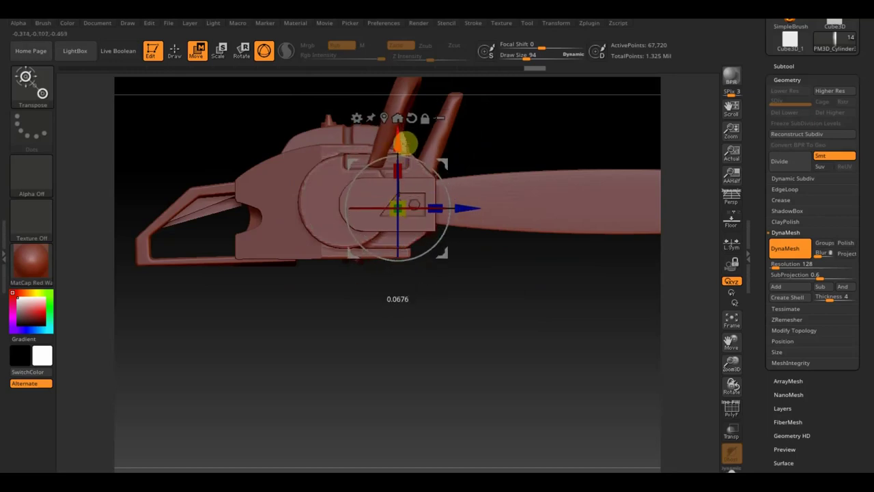
mouse_move(445, 172)
left_mouse_down()
mouse_move(552, 340)
mouse_move(499, 347)
mouse_move(522, 353)
left_mouse_up()
mouse_move(572, 332)
left_mouse_down("alt")
mouse_move(616, 396)
mouse_move(611, 408)
left_mouse_up("alt")
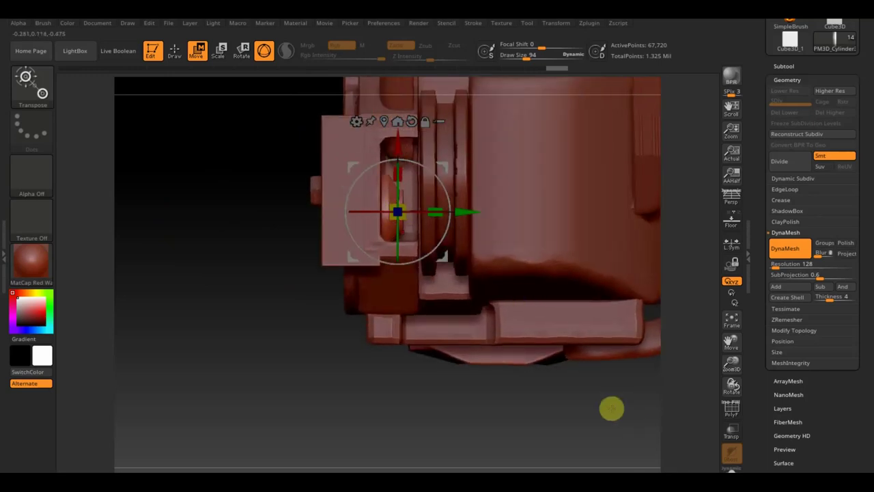
left_click_drag(401, 147, 398, 127)
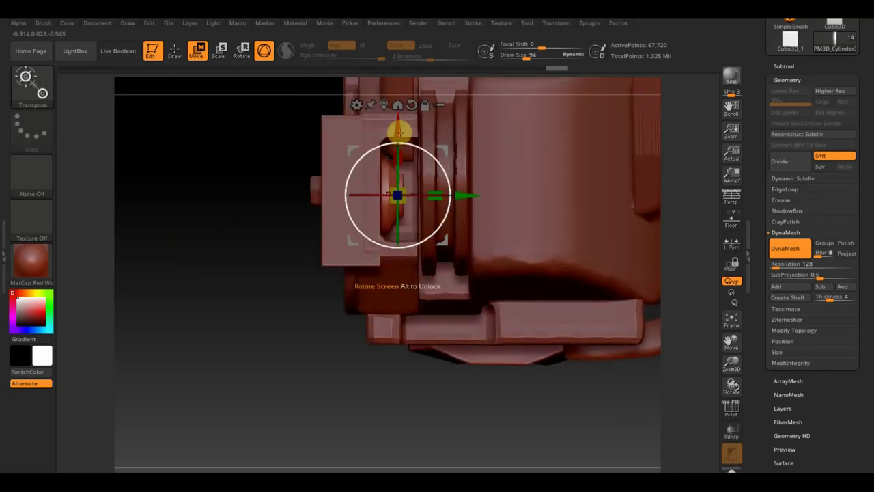
left_click_drag(462, 193, 482, 209)
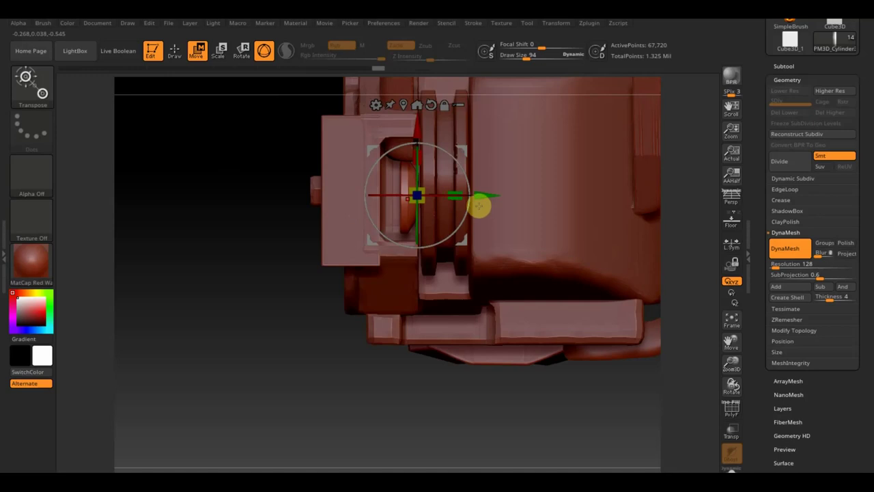
mouse_move(264, 168)
left_mouse_down()
mouse_move(210, 178)
mouse_move(199, 165)
left_mouse_up()
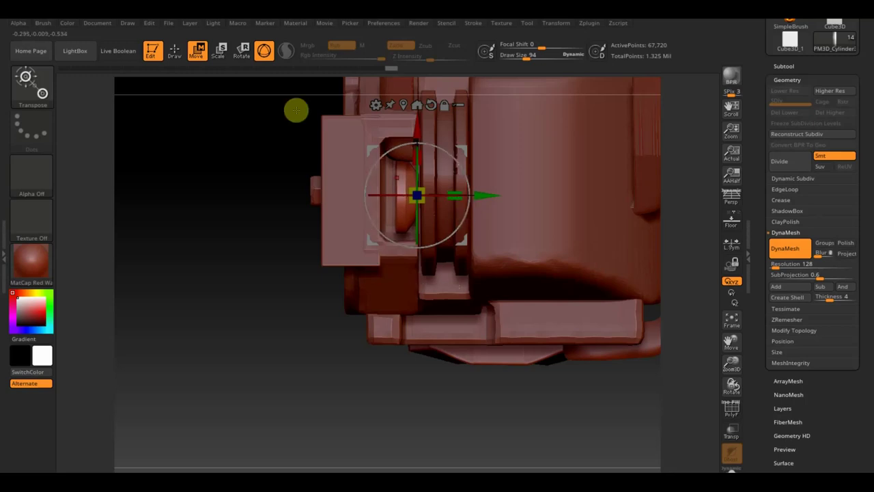
left_click(175, 50)
left_click_drag(259, 123, 400, 308, "ctrl")
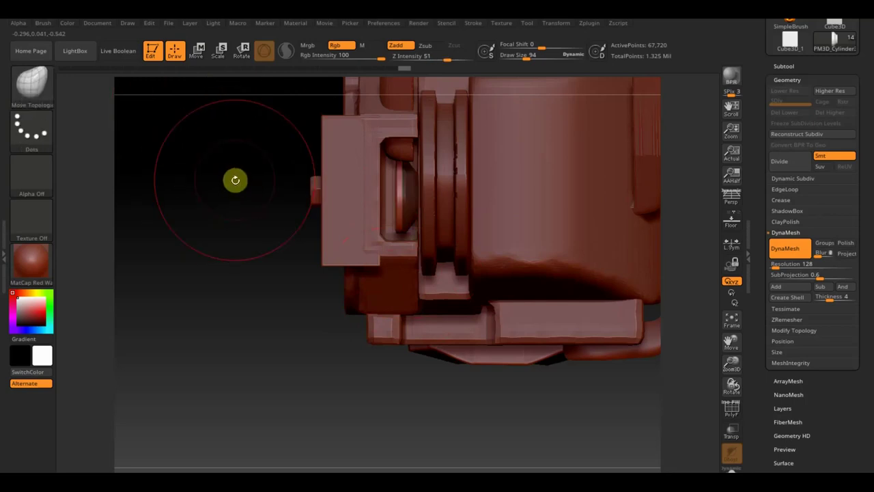
Step: Scale the rounded inner part down to about 0.71 and shift it left
left_click(196, 50)
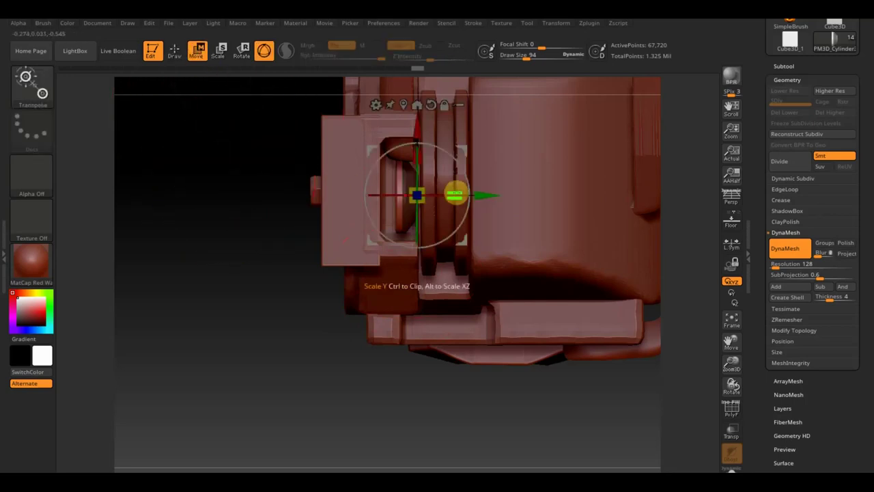
left_click_drag(474, 194, 458, 198)
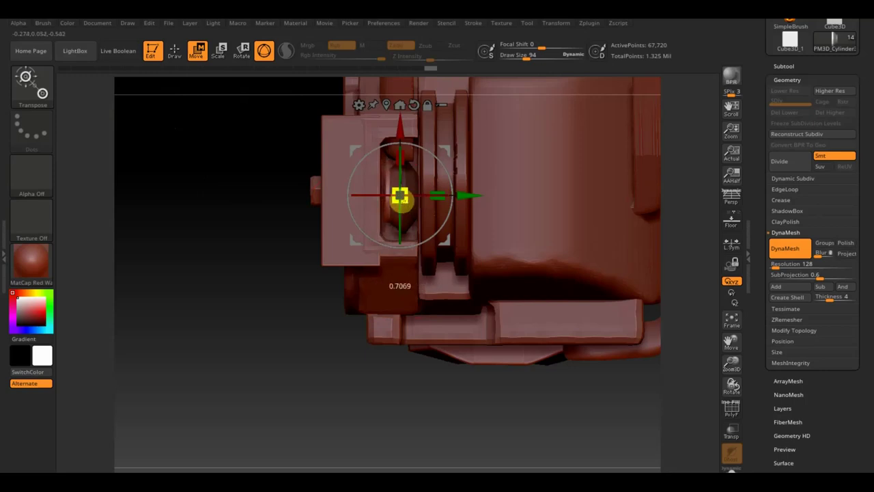
left_click_drag(472, 195, 460, 196)
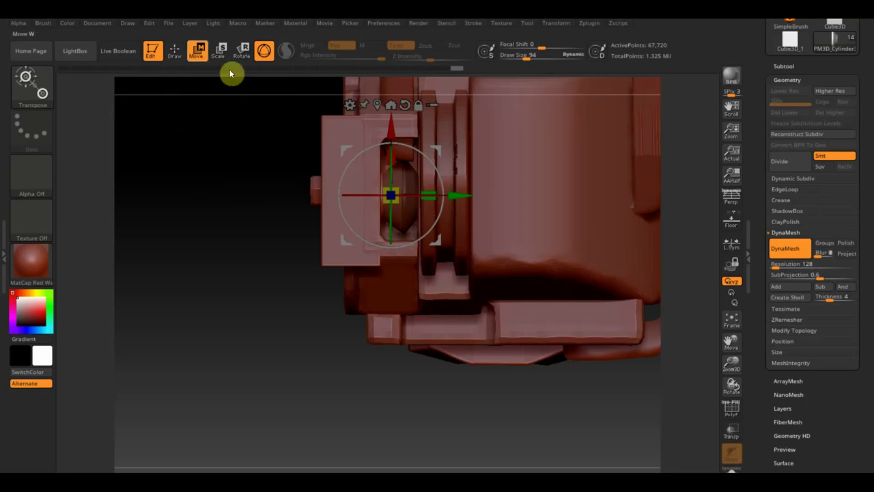
Step: Select the Move Topological brush (BMT) and mask a thin vertical strip over the model
left_click(175, 49)
key("b")
key("m")
key("t")
left_click_drag(176, 242, 206, 295)
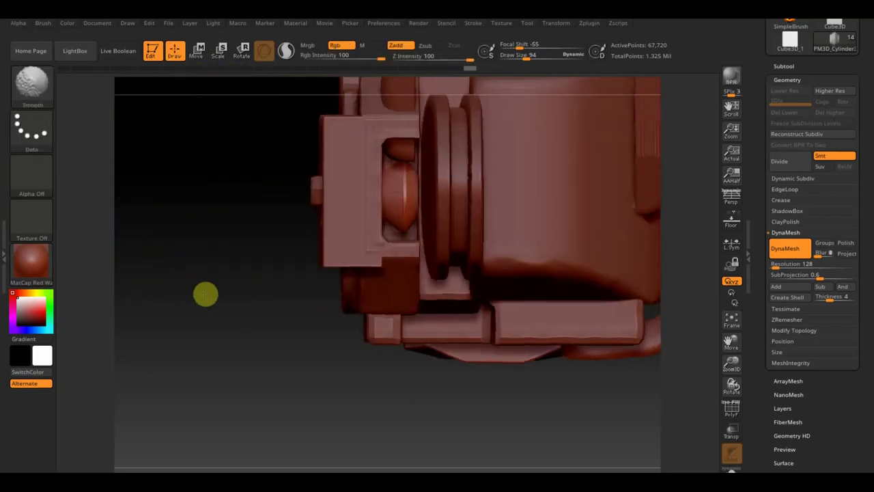
left_click_drag(408, 431, 395, 148, "ctrl")
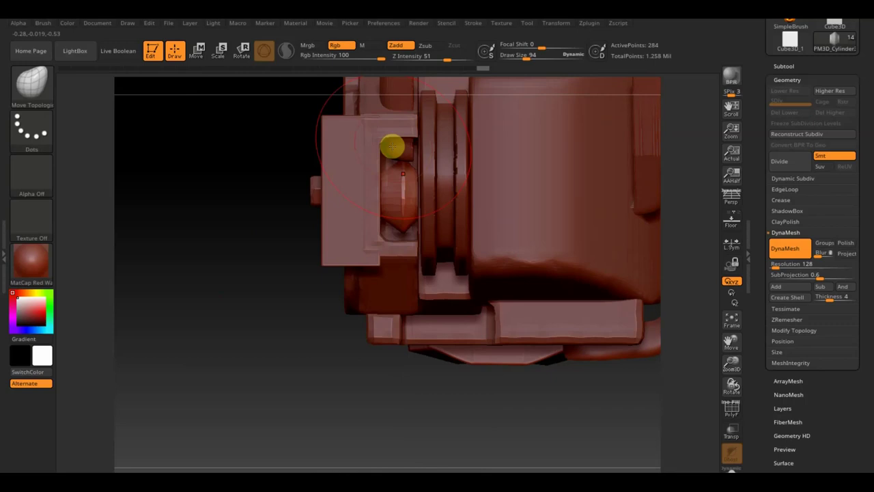
Step: Mask thin strips over the inner part, clear the mask, and slice a polygroup line across it
left_click_drag(396, 431, 395, 150, "ctrl")
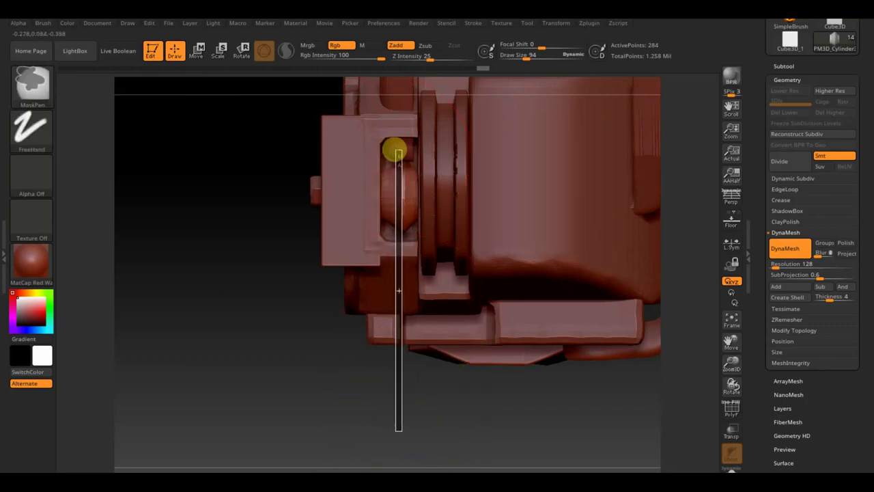
left_click_drag(395, 150, 394, 149, "ctrl")
left_click(161, 198, "ctrl")
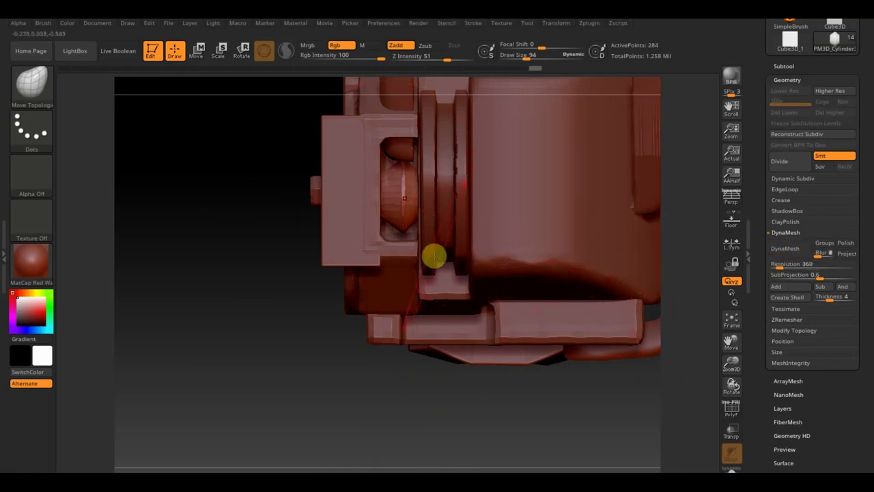
left_click_drag(460, 172, 407, 335, "ctrl+shift")
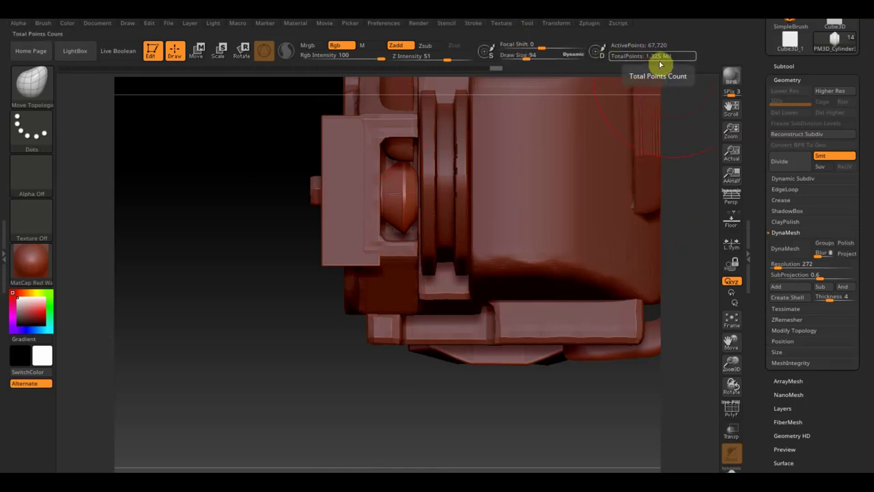
Step: Re-mask the inner part, check polygroups with PolyF, and DynaMesh it at resolution 272
key("ctrl")
left_click_drag(394, 438, 391, 152, "ctrl")
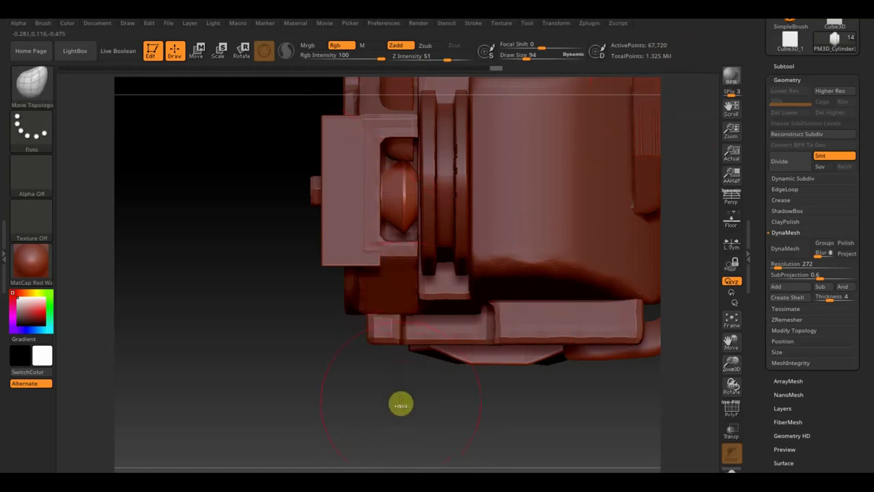
mouse_move(403, 414)
left_mouse_down("ctrl")
mouse_move(403, 171)
mouse_move(392, 157)
left_mouse_up("ctrl")
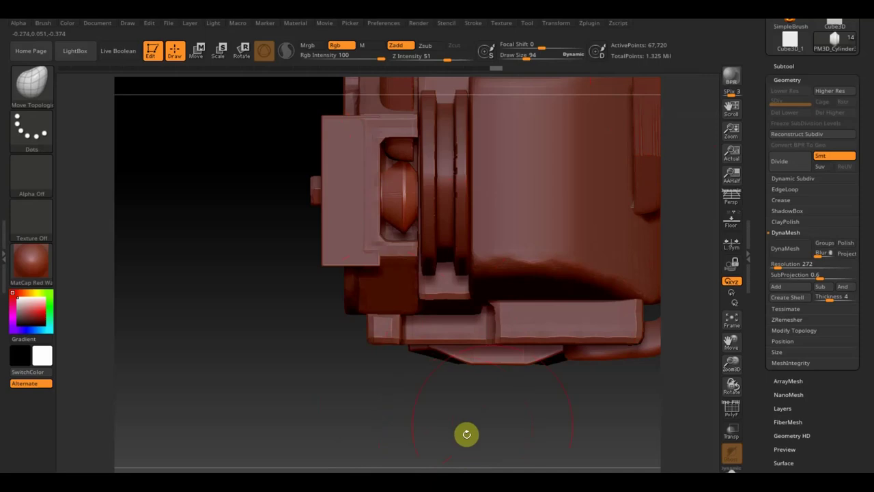
left_click(738, 413)
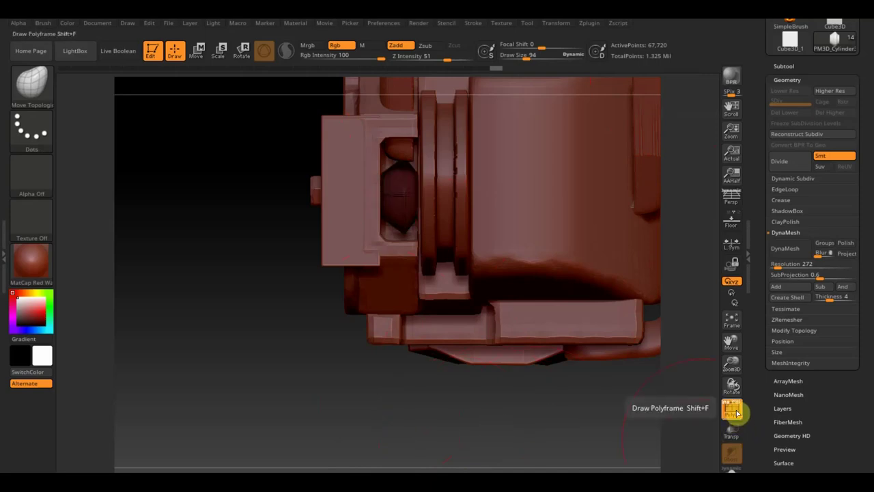
left_click(737, 413)
left_click(785, 252)
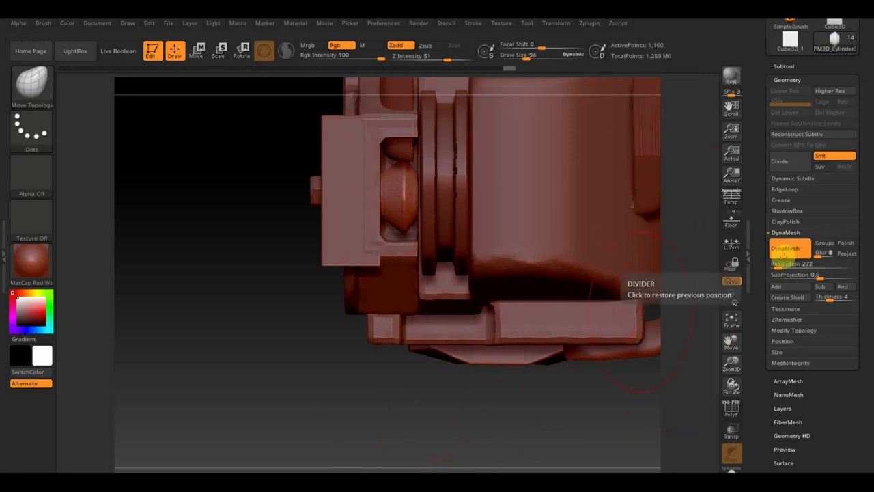
key("ctrl")
mouse_move(390, 431)
left_mouse_down("ctrl")
mouse_move(415, 321)
mouse_move(404, 146)
mouse_move(381, 135)
left_mouse_up("ctrl")
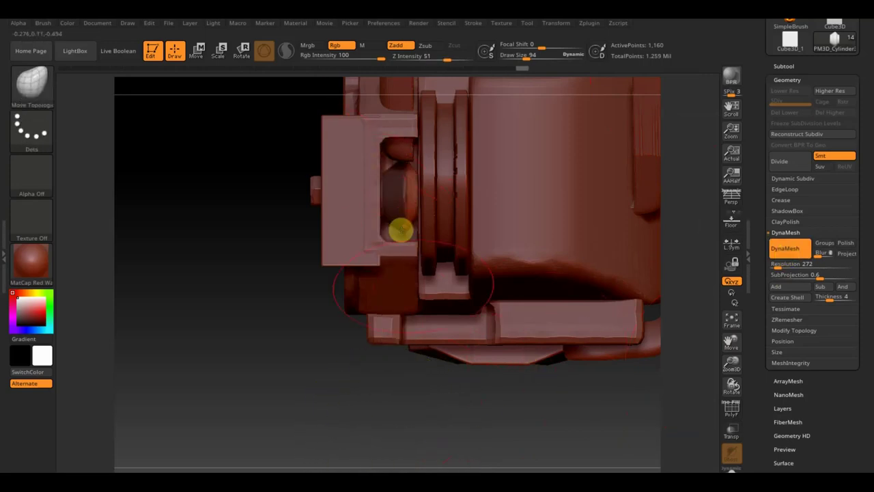
mouse_move(433, 457)
left_mouse_down("ctrl")
mouse_move(404, 425)
mouse_move(391, 375)
mouse_move(400, 171)
left_mouse_up("ctrl")
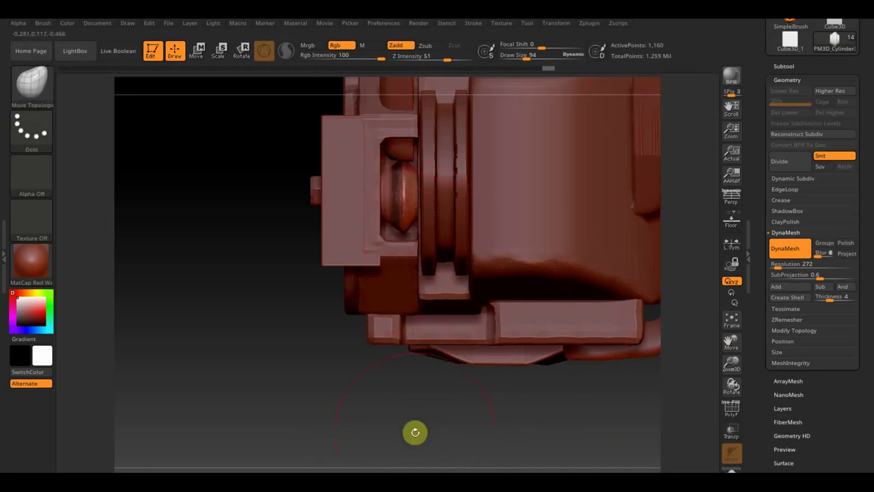
Step: Mask the inner part, undo the last three edits with Ctrl+Z, and show the N subtool popup
left_click(415, 431, "ctrl")
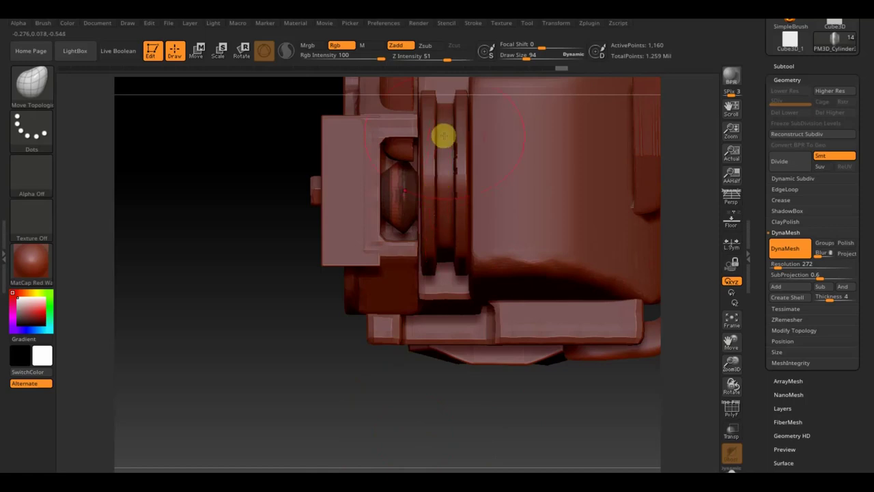
key("ctrl+z")
key("ctrl+z")
key("ctrl+z")
left_click(197, 59)
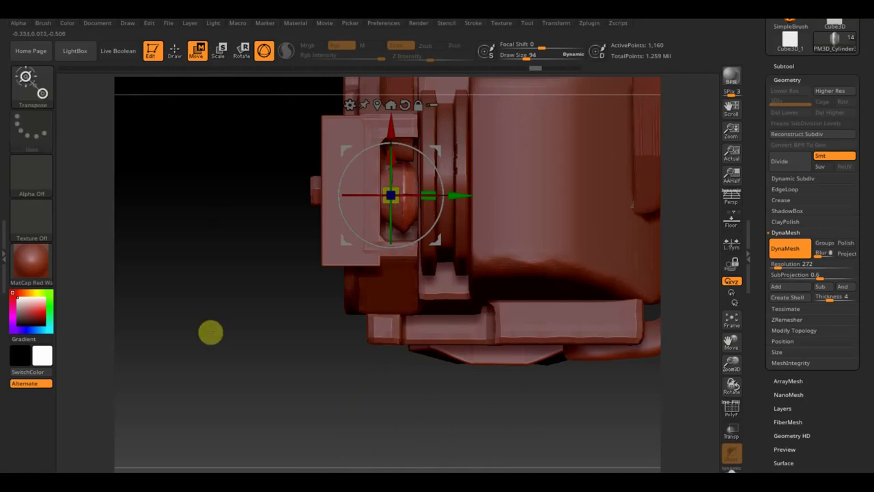
left_click(174, 52)
mouse_move(190, 287)
left_mouse_down()
mouse_move(189, 302)
mouse_move(201, 289)
mouse_move(191, 283)
mouse_move(184, 295)
left_mouse_up()
key("n")
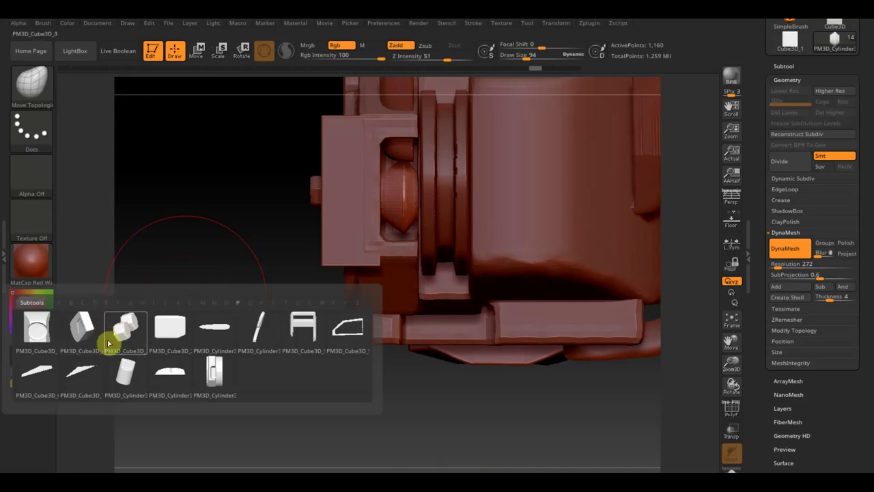
Step: Activate PM3D_Cube3D_1 and rotate the model to a front-facing view
left_click(43, 325)
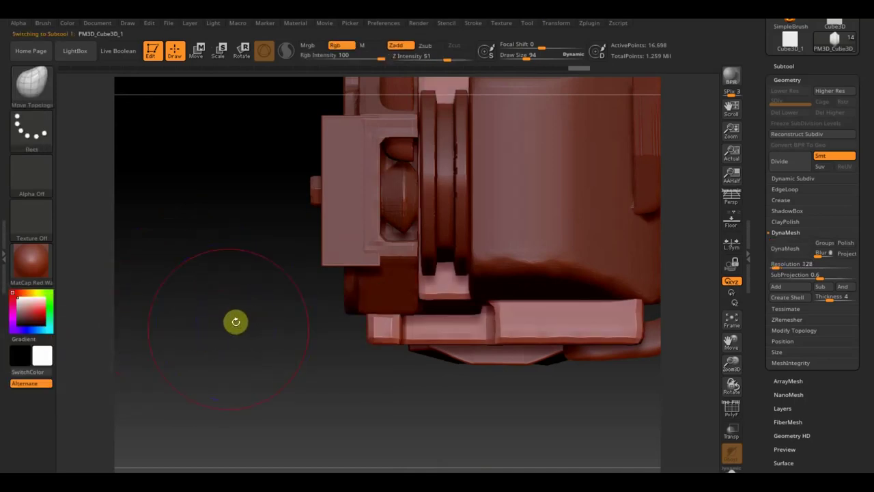
left_click_drag(226, 361, 218, 306)
mouse_move(298, 325)
left_mouse_down()
mouse_move(291, 359)
mouse_move(301, 355)
left_mouse_up()
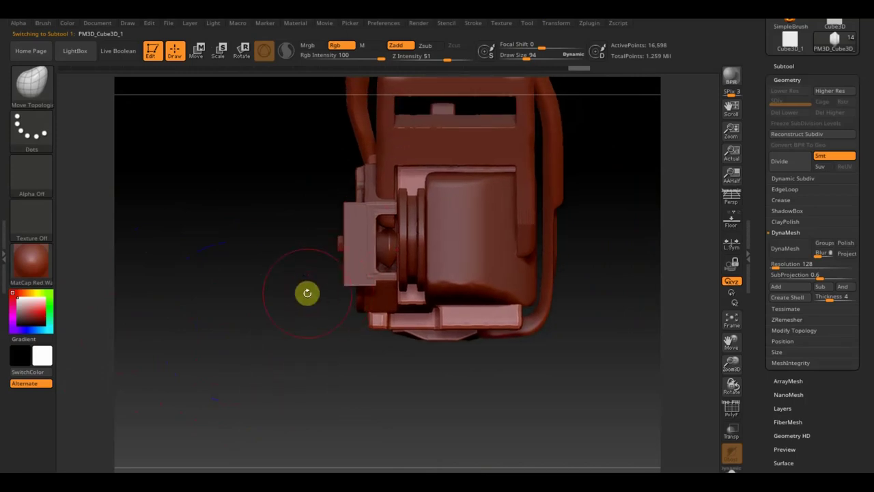
key("n")
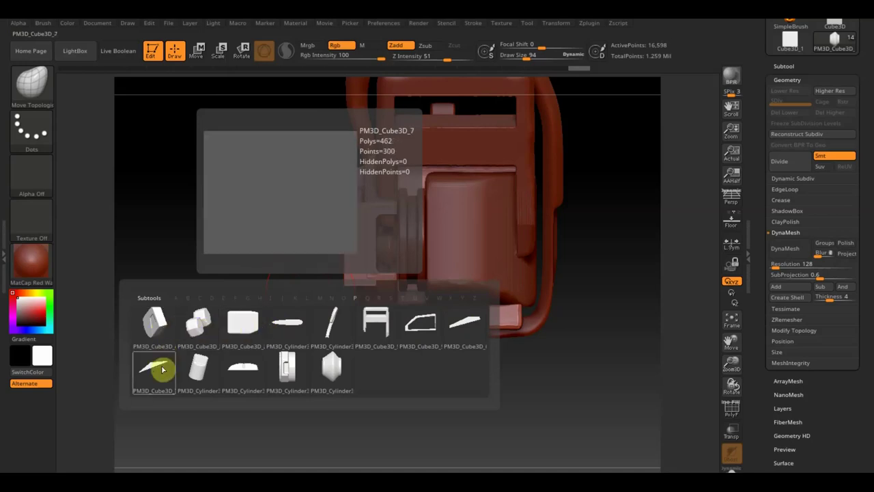
left_click(198, 373)
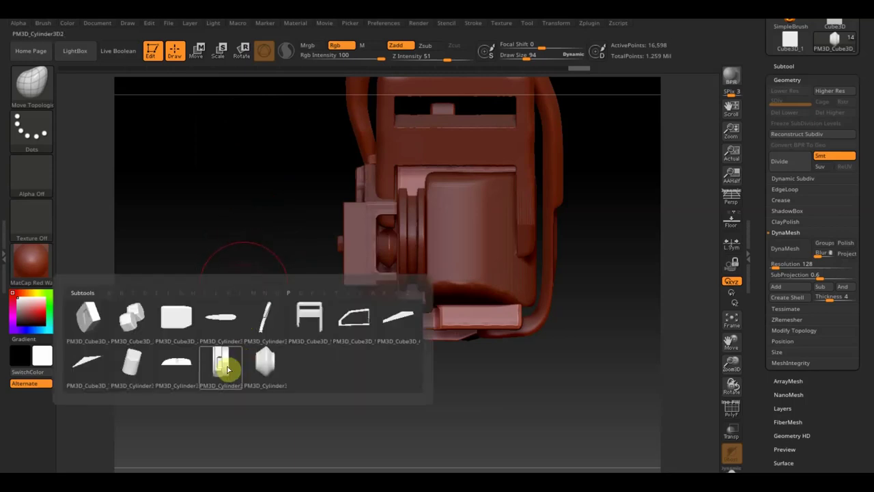
Step: Step through PM3D_Cylinder3D2, Cube3D_7 and Cylinder3D1_2 to PM3D_Cube3D_4, then expand the Subtool palette
left_click(224, 366)
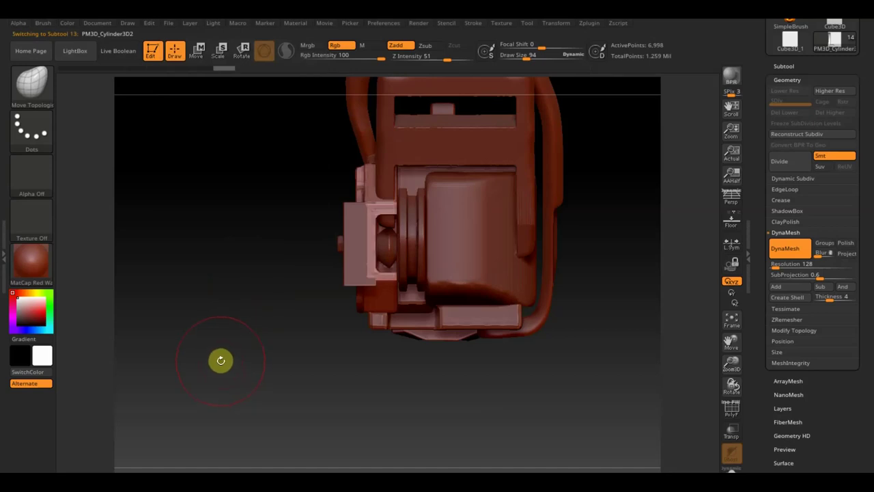
key("n")
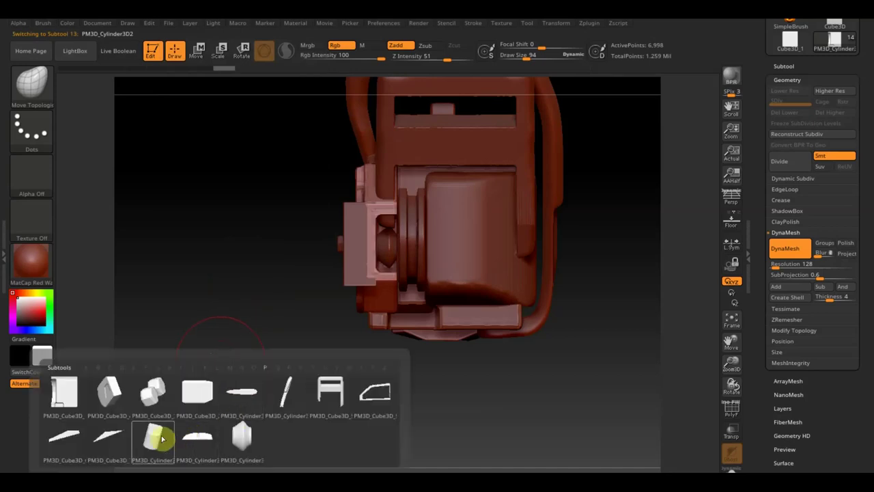
left_click(107, 443)
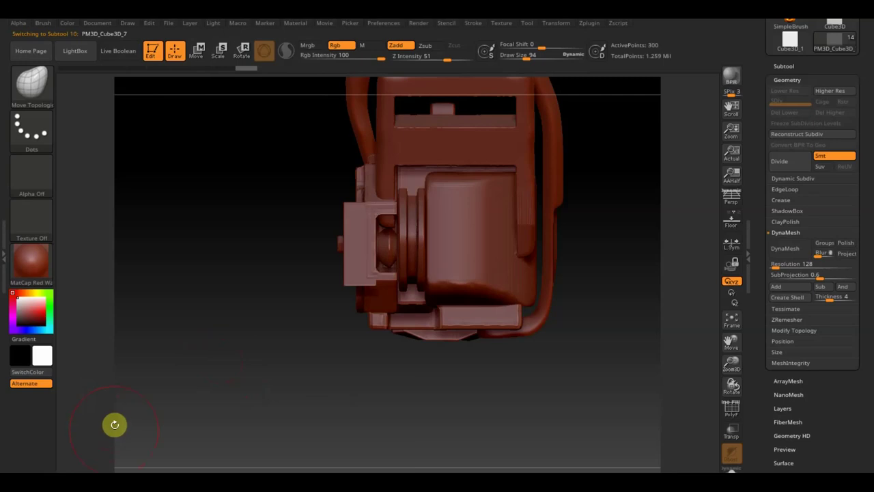
key("n")
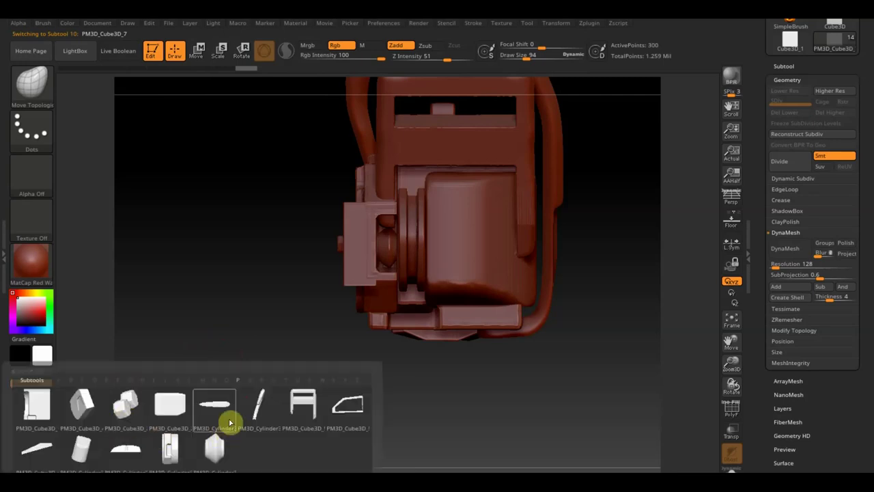
left_click(219, 415)
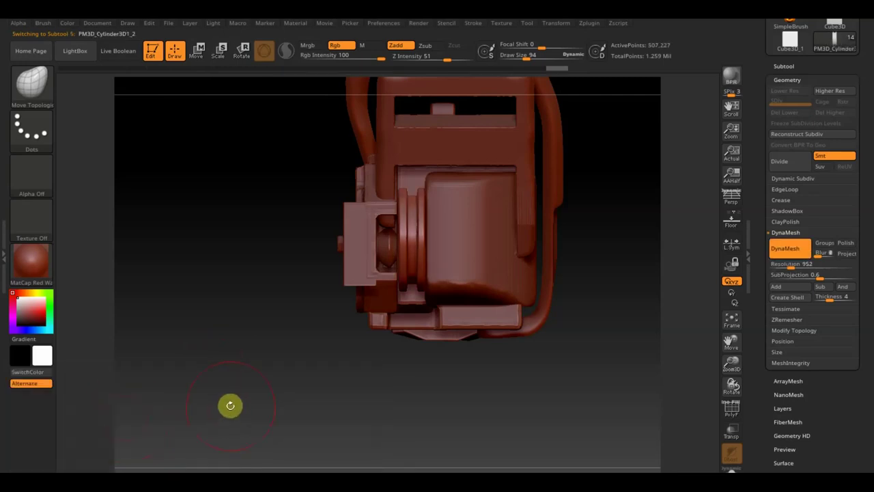
key("n")
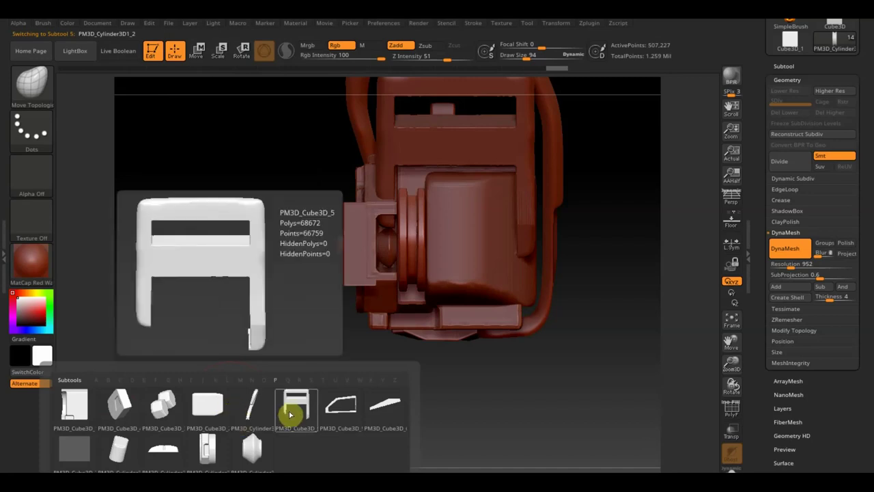
left_click(357, 253, "alt")
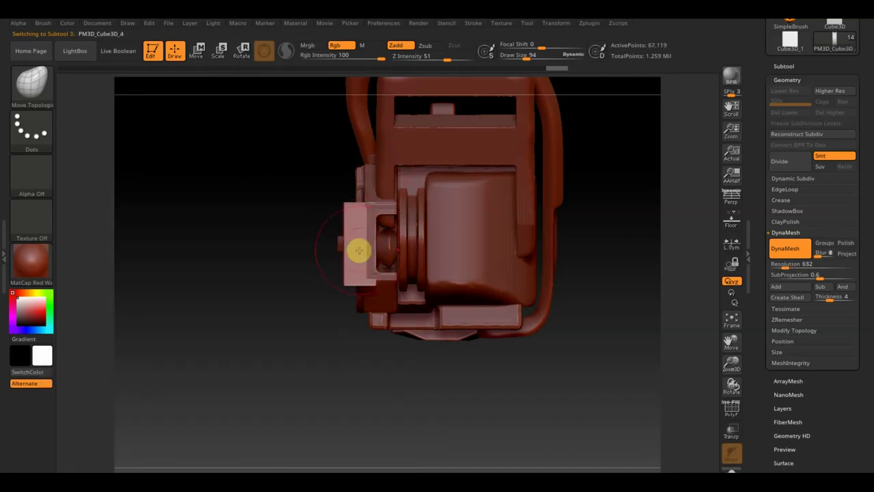
left_click(784, 66)
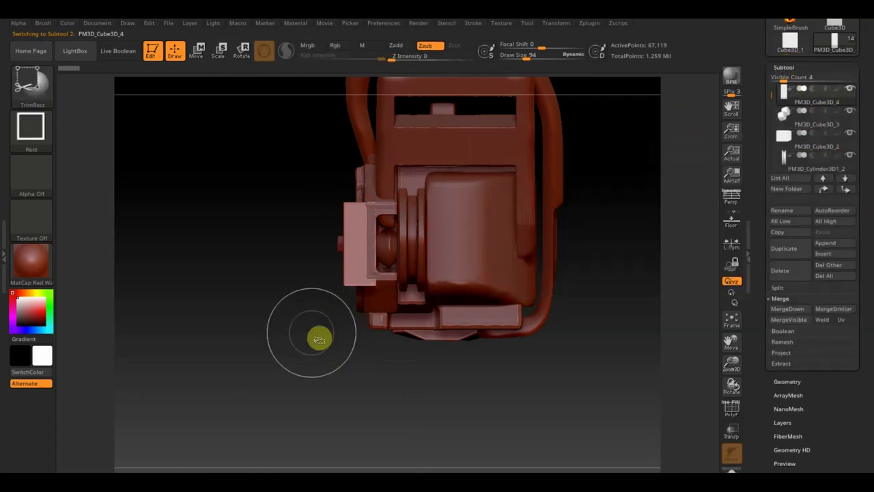
Step: Pick SliceCurve from the trim Quick Pick and make two angled cuts on PM3D_Cube3D_4, undoing the second
left_click(23, 86, "ctrl+shift")
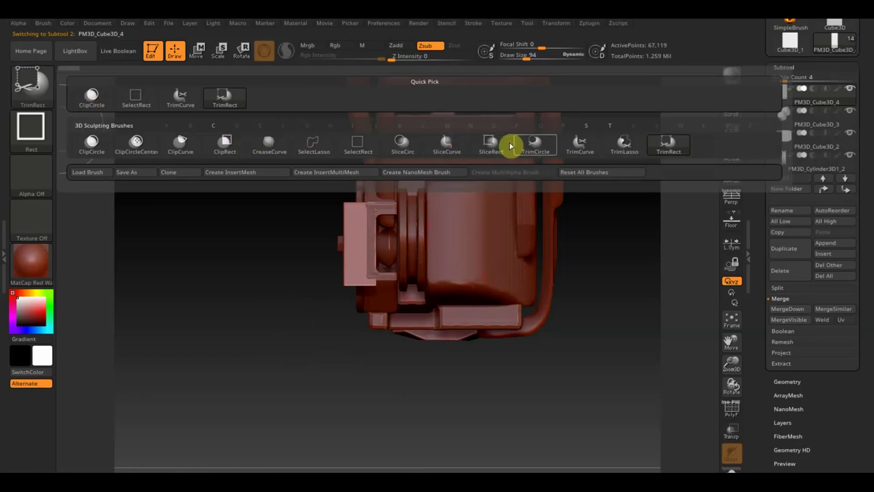
left_click(580, 143)
mouse_move(277, 275)
left_mouse_down("ctrl+shift")
mouse_move(377, 164)
mouse_move(384, 174)
left_mouse_up("ctrl+shift")
mouse_move(294, 247)
left_mouse_down("ctrl+shift")
mouse_move(380, 311)
mouse_move(384, 300)
mouse_move(287, 270)
mouse_move(289, 240)
mouse_move(252, 302)
mouse_move(271, 298)
mouse_move(436, 405)
left_mouse_up("ctrl+shift")
key("ctrl+z")
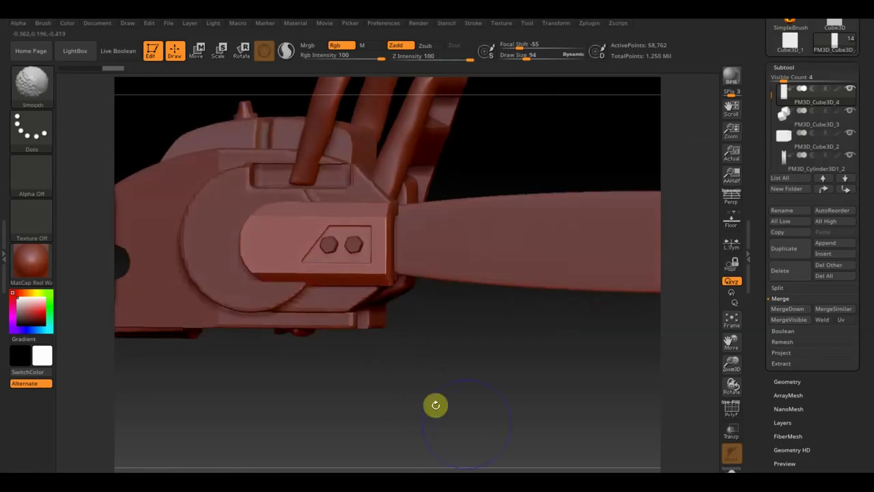
Step: Orbit to the chainsaw head and Smooth the C-shaped clamp's surface and edge
mouse_move(444, 365)
left_mouse_down()
mouse_move(446, 234)
mouse_move(521, 164)
left_mouse_up()
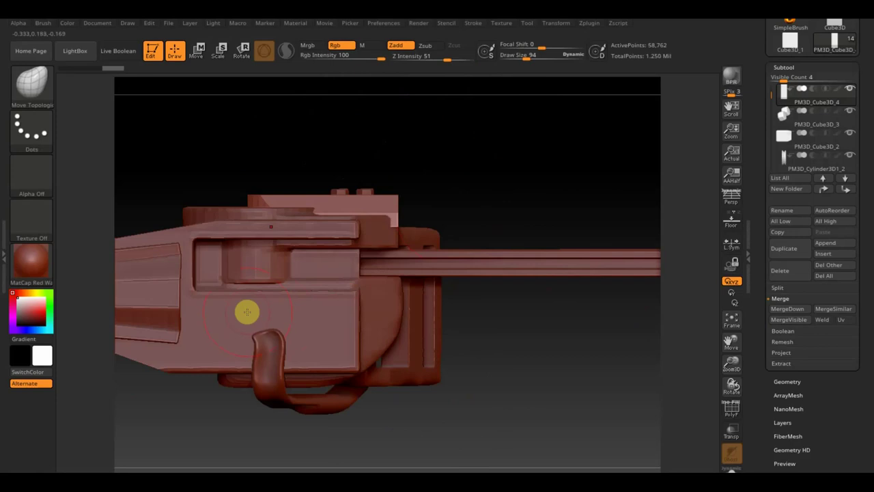
mouse_move(521, 134)
left_mouse_down()
mouse_move(527, 225)
mouse_move(446, 231)
left_mouse_up()
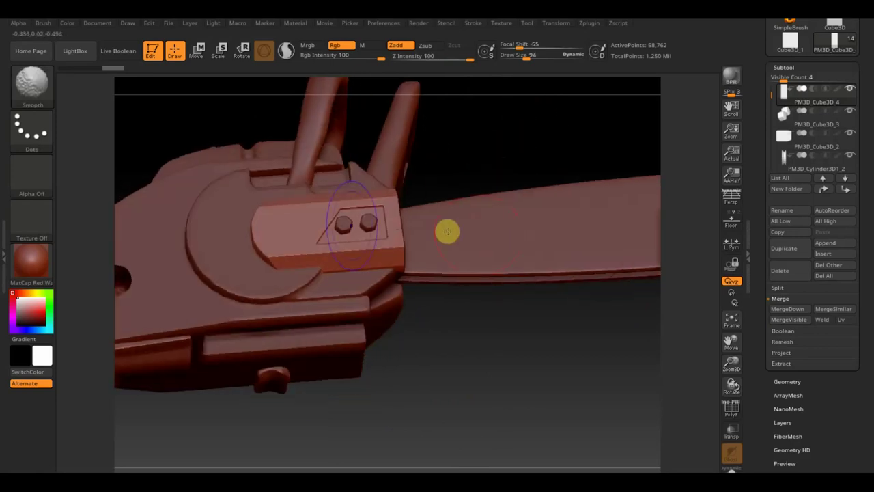
mouse_move(256, 234)
left_mouse_down("shift")
mouse_move(367, 241)
mouse_move(390, 230)
mouse_move(339, 204)
left_mouse_up("shift")
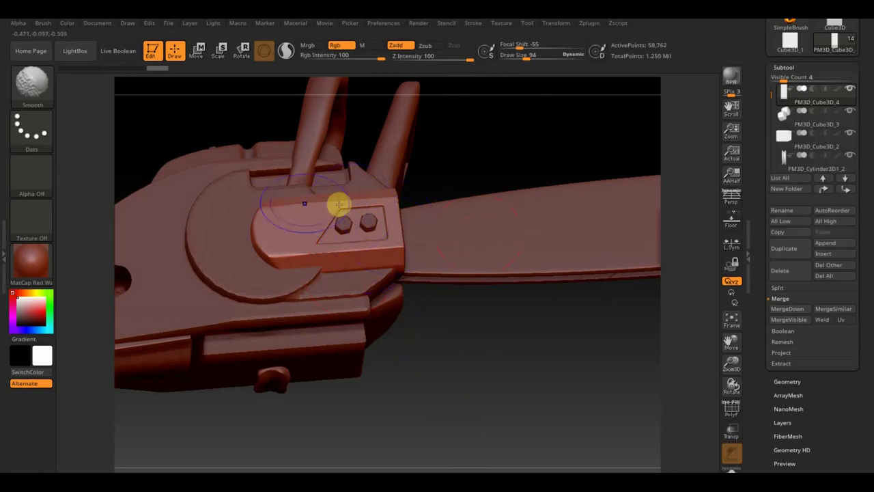
left_click_drag(417, 326, 485, 378)
mouse_move(320, 279)
left_mouse_down("shift")
mouse_move(298, 269)
mouse_move(326, 267)
mouse_move(382, 215)
mouse_move(369, 197)
mouse_move(268, 195)
mouse_move(250, 233)
left_mouse_up("shift")
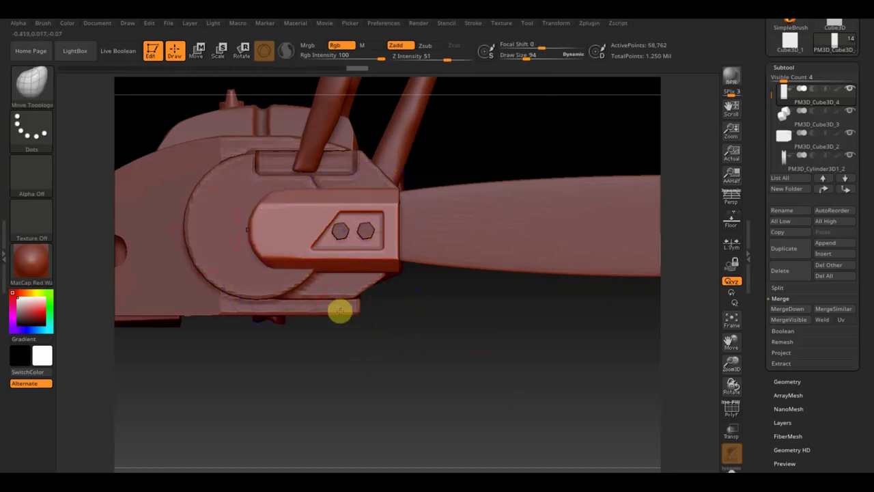
Step: Cycle through the subtool list to make PM3D_Cylinder3D2 the active subtool
key("n")
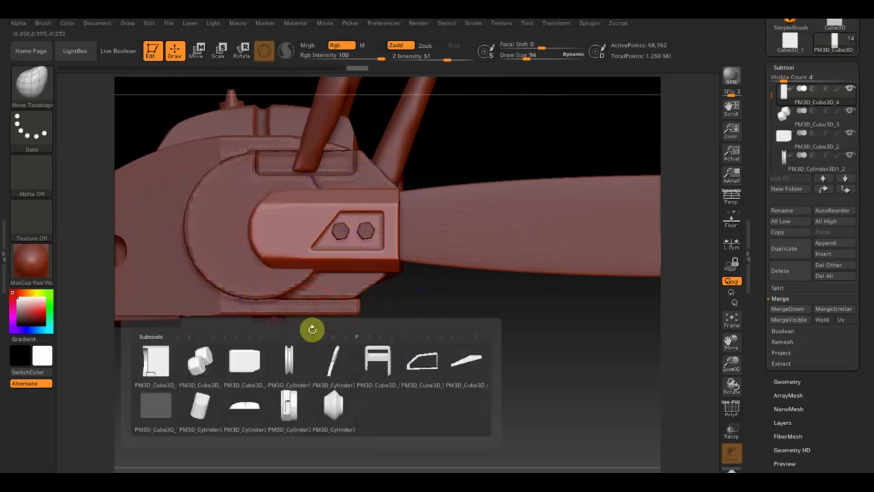
left_click(330, 410)
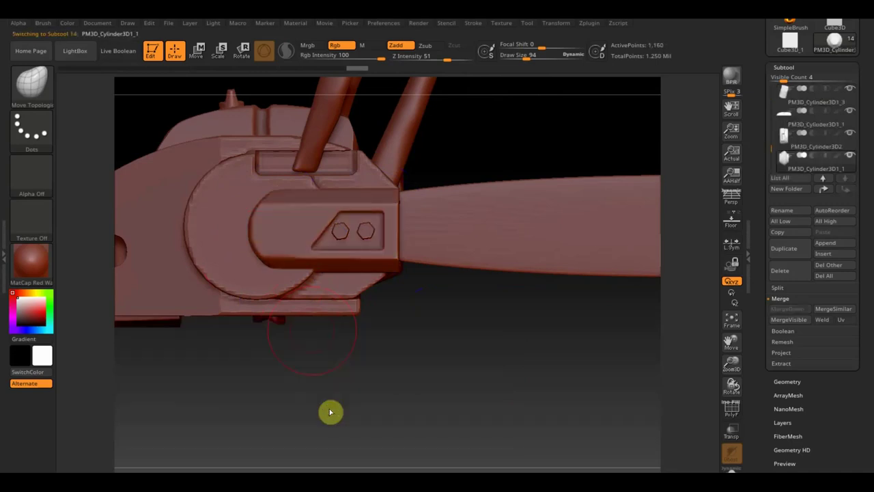
key("n")
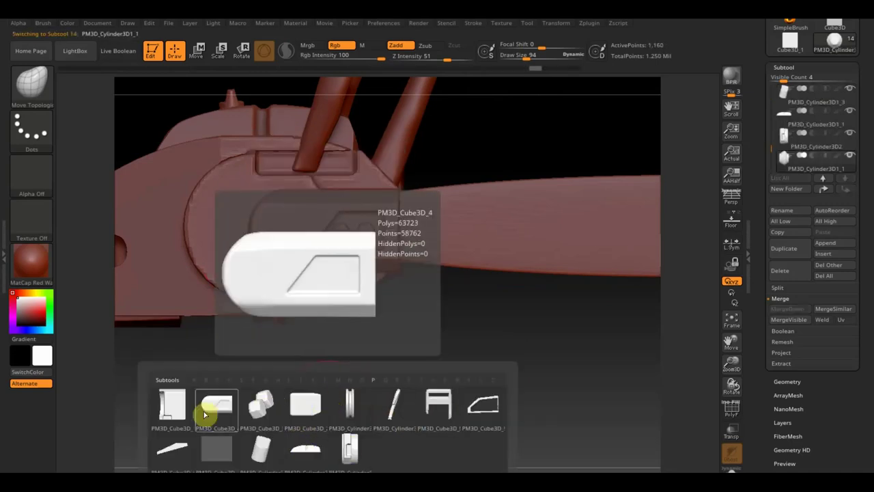
left_click(171, 409)
key("shift")
key("n")
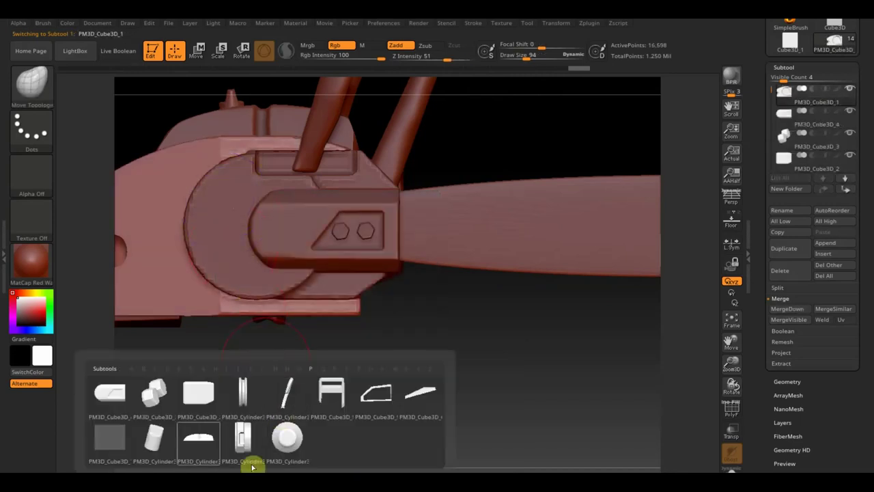
left_click(192, 448)
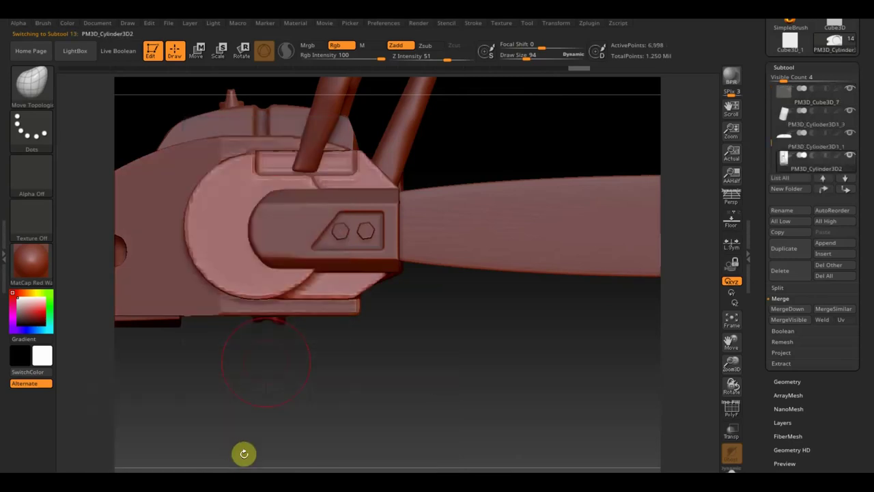
Step: Divide PM3D_Cylinder3D2 to 112,618 points and smooth its rim
left_click_drag(325, 424, 424, 434, "alt")
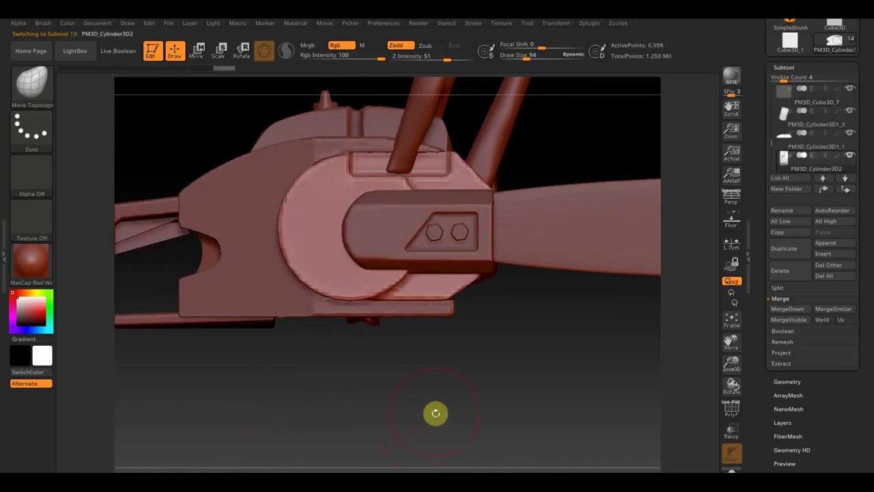
key("ctrl+d")
key("ctrl+d")
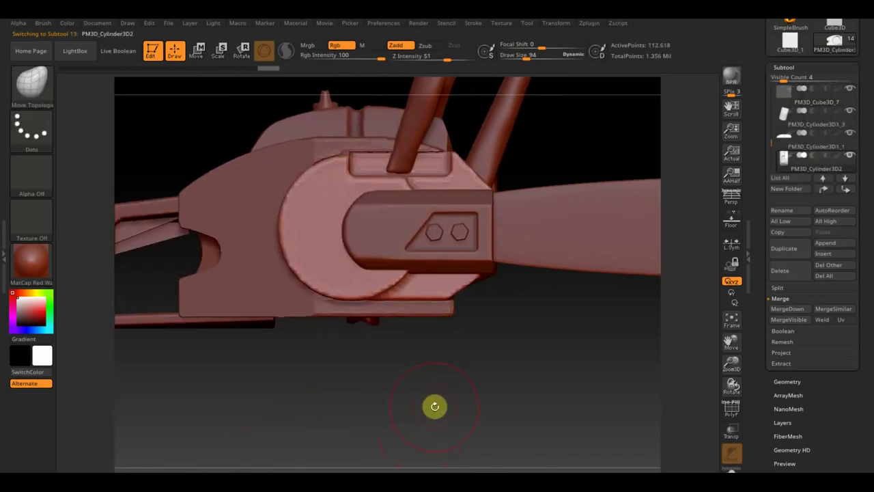
mouse_move(351, 168)
left_mouse_down("shift")
mouse_move(328, 156)
mouse_move(293, 198)
mouse_move(290, 231)
mouse_move(310, 269)
mouse_move(332, 285)
mouse_move(372, 285)
mouse_move(322, 283)
left_mouse_up("shift")
Step: Smooth the edge from the round housing up to the top block, then view the whole chainsaw from the side
left_click_drag(390, 188, 445, 178, "shift")
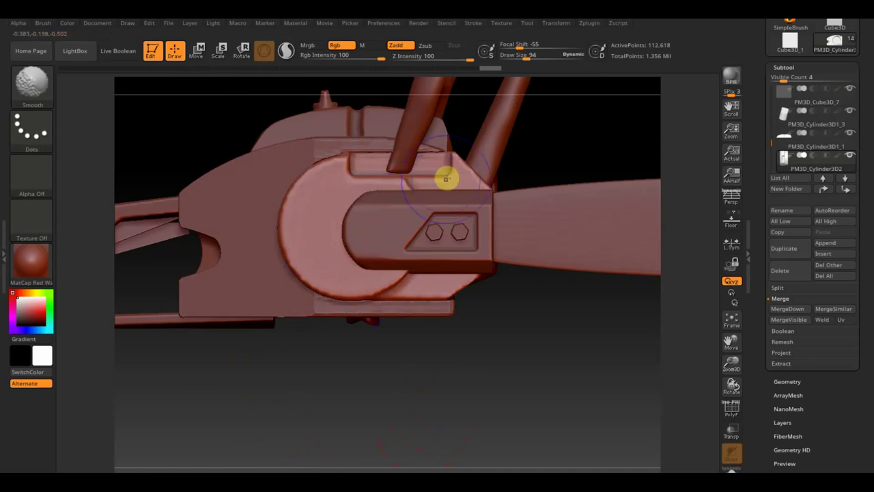
mouse_move(478, 328)
left_mouse_down()
mouse_move(510, 366)
mouse_move(479, 384)
mouse_move(484, 270)
left_mouse_up()
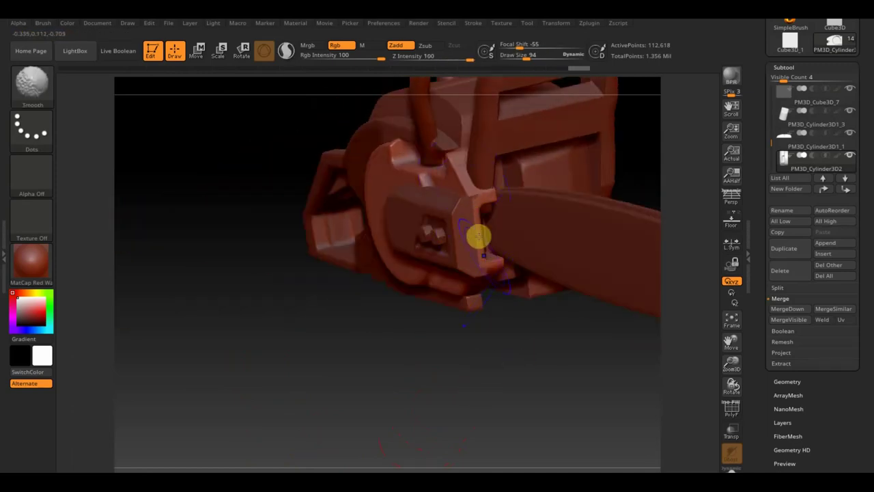
mouse_move(500, 332)
left_mouse_down()
mouse_move(538, 343)
mouse_move(532, 335)
left_mouse_up()
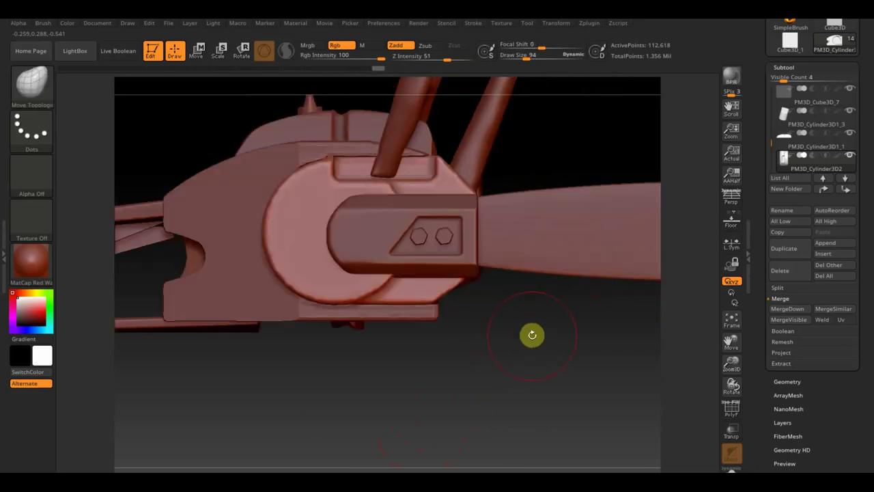
mouse_move(507, 390)
left_mouse_down()
mouse_move(492, 326)
mouse_move(515, 326)
mouse_move(437, 384)
mouse_move(431, 357)
mouse_move(453, 365)
mouse_move(461, 382)
mouse_move(483, 378)
mouse_move(470, 383)
mouse_move(482, 380)
mouse_move(489, 396)
mouse_move(439, 398)
mouse_move(466, 405)
mouse_move(486, 385)
mouse_move(484, 394)
left_mouse_up()
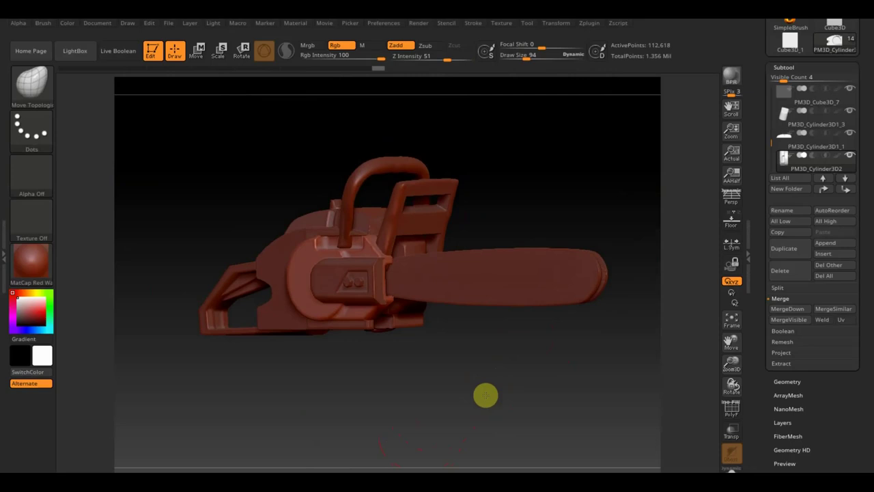
mouse_move(430, 394)
left_mouse_down()
mouse_move(461, 414)
mouse_move(488, 414)
mouse_move(471, 389)
left_mouse_up()
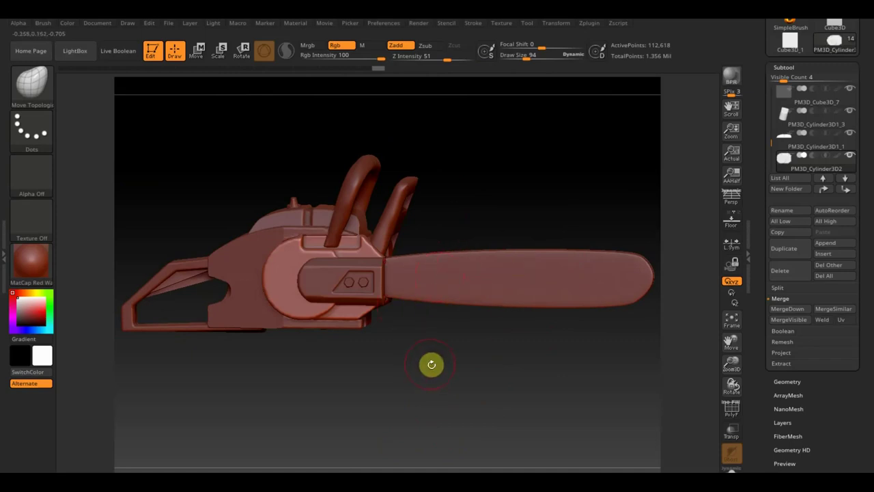
left_click_drag(533, 374, 533, 403)
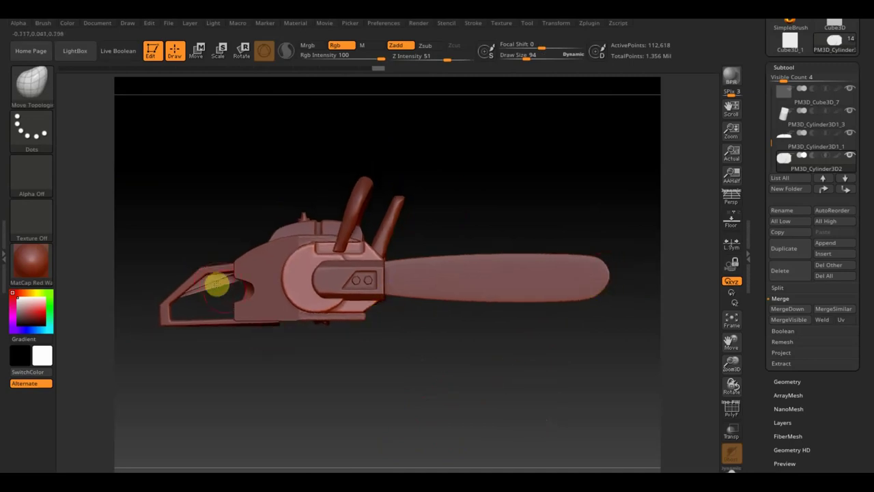
mouse_move(260, 342)
left_mouse_down()
mouse_move(337, 393)
mouse_move(424, 383)
left_mouse_up()
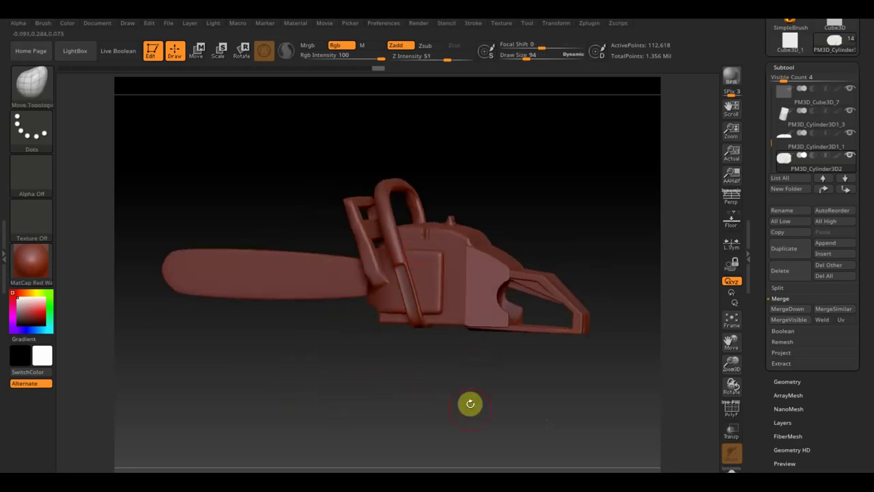
left_click_drag(471, 404, 478, 420)
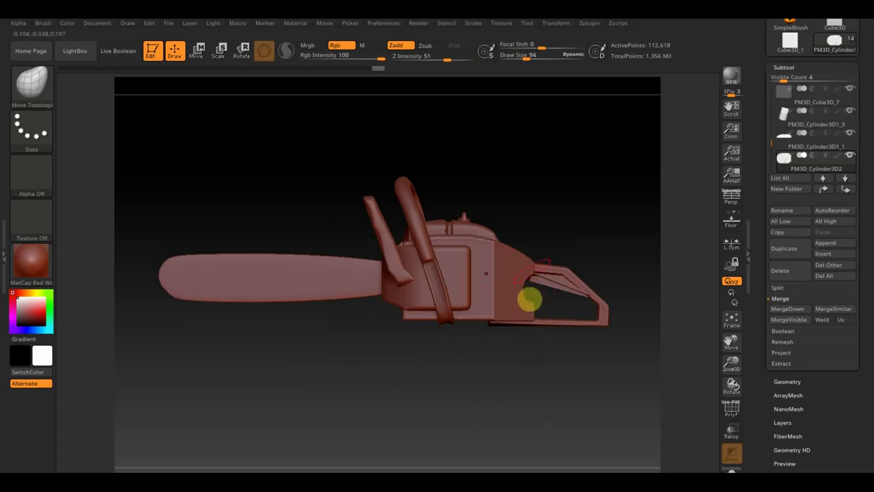
mouse_move(620, 250)
left_mouse_down()
mouse_move(608, 230)
mouse_move(523, 281)
mouse_move(547, 332)
mouse_move(490, 250)
mouse_move(433, 312)
left_mouse_up()
mouse_move(511, 254)
left_mouse_down()
mouse_move(480, 282)
mouse_move(433, 288)
mouse_move(554, 233)
mouse_move(474, 293)
left_mouse_up()
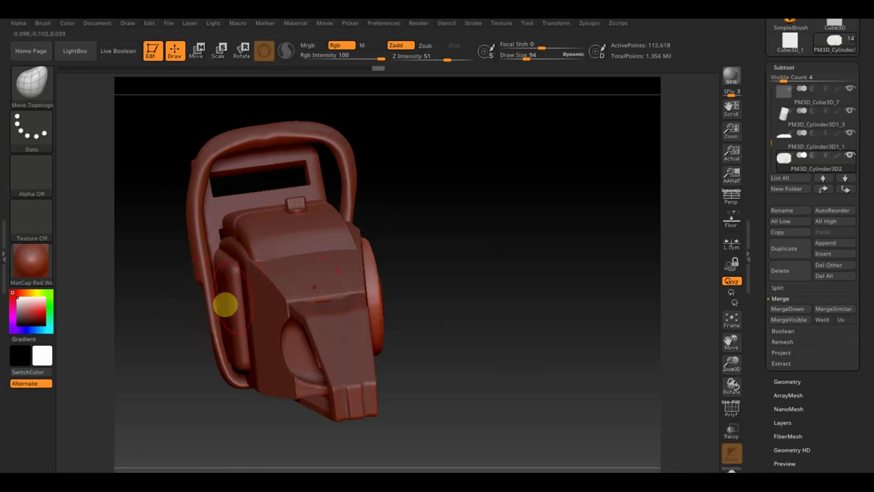
mouse_move(476, 240)
left_mouse_down()
mouse_move(551, 238)
mouse_move(541, 266)
left_mouse_up()
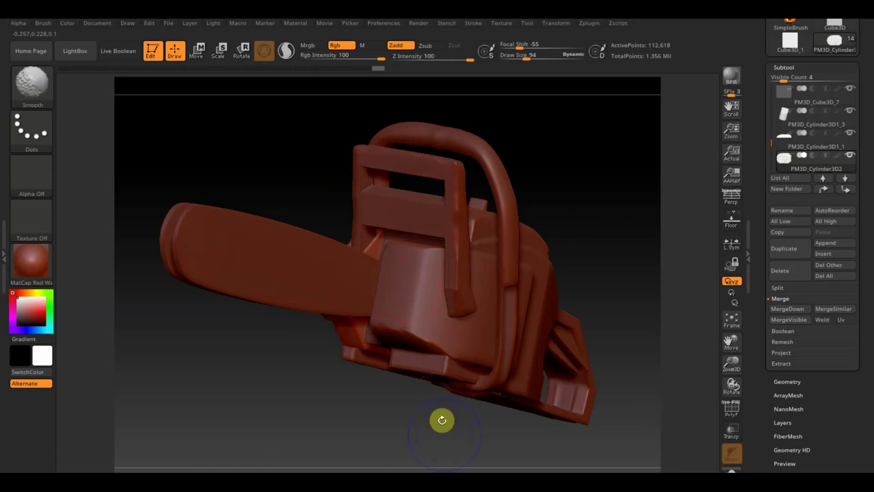
left_click_drag(441, 418, 449, 433, "shift")
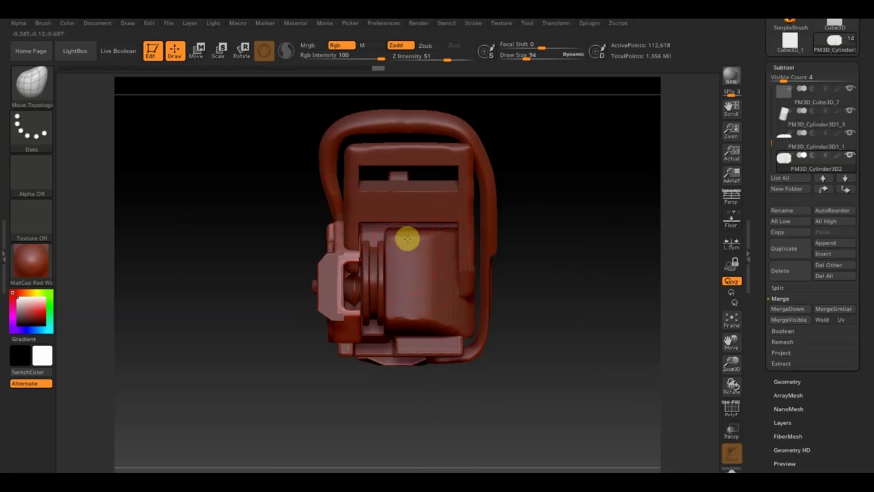
mouse_move(566, 339)
left_mouse_down()
mouse_move(513, 355)
mouse_move(488, 351)
left_mouse_up()
left_click_drag(405, 372, 431, 447)
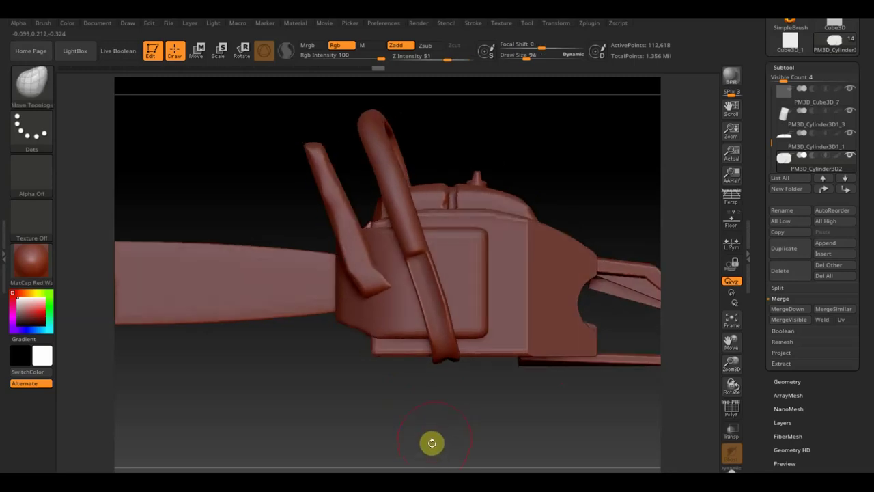